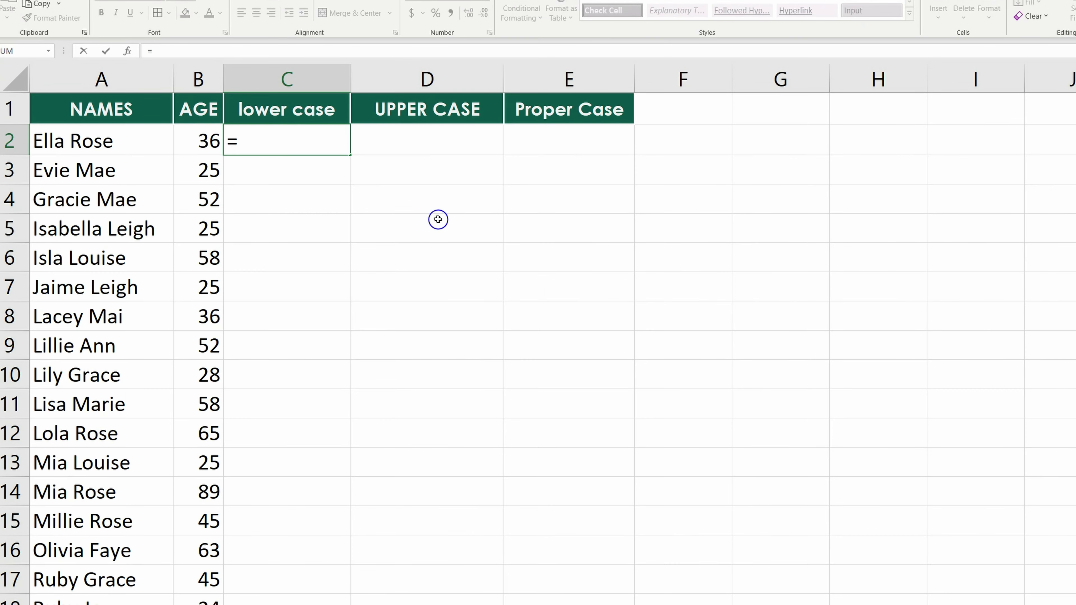
# Enter =LOWER(A2) in C2 and fill it down the lower case column.
pyautogui.write('lowe')
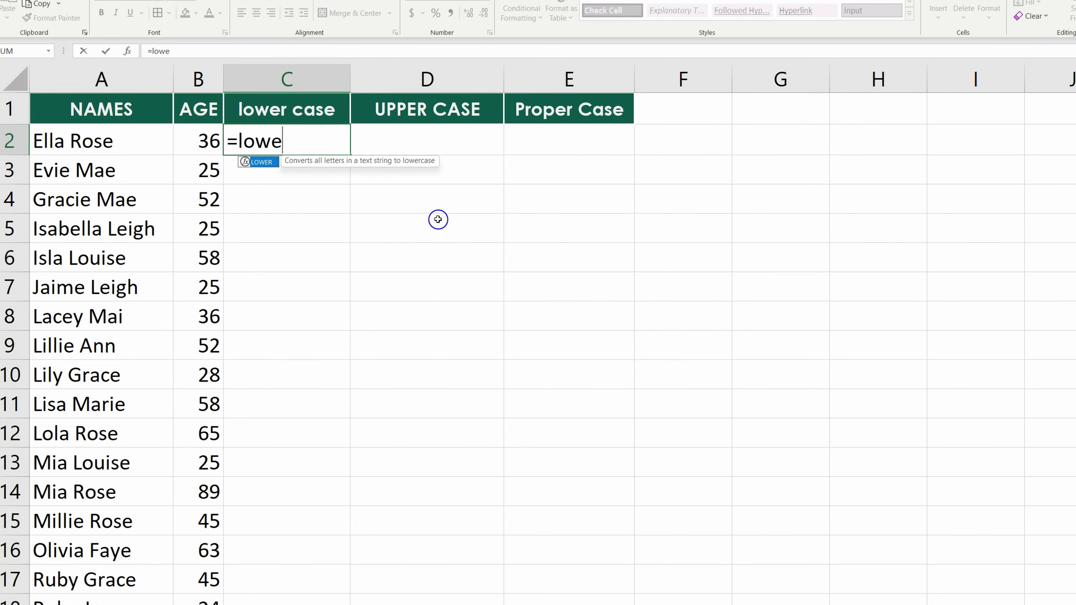
pyautogui.press('Tab')
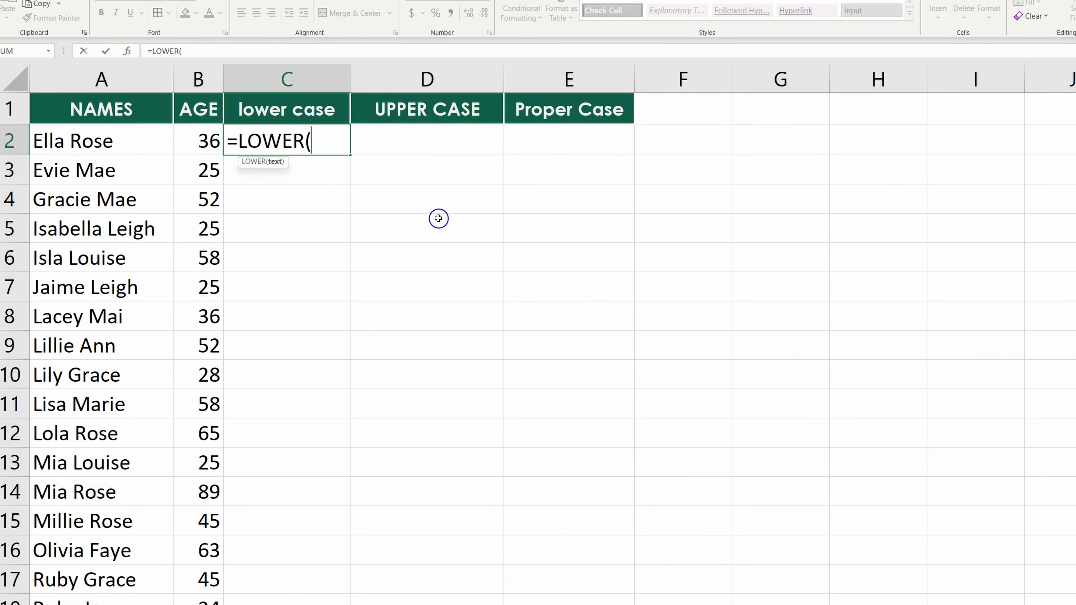
pyautogui.click(98, 144)
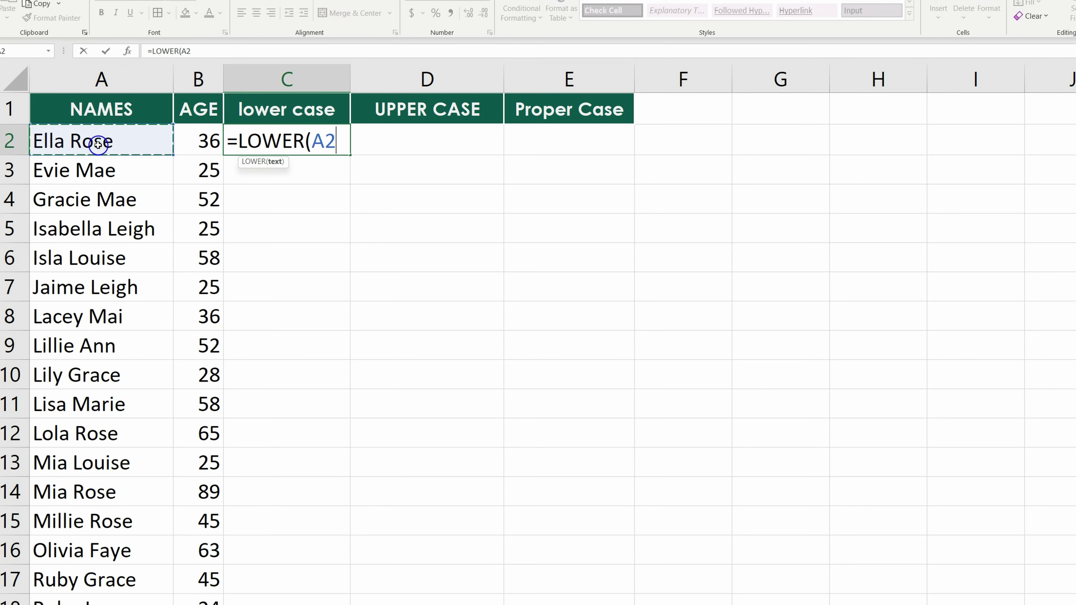
pyautogui.write(')')
pyautogui.press('Return')
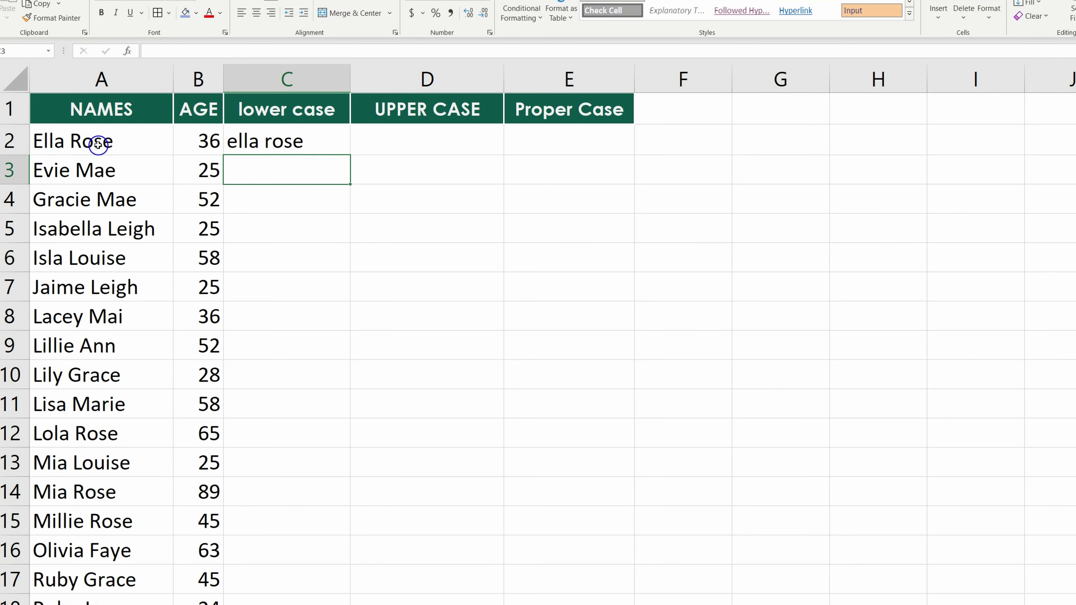
pyautogui.click(319, 142)
pyautogui.moveTo(353, 153); pyautogui.dragTo(361, 602)
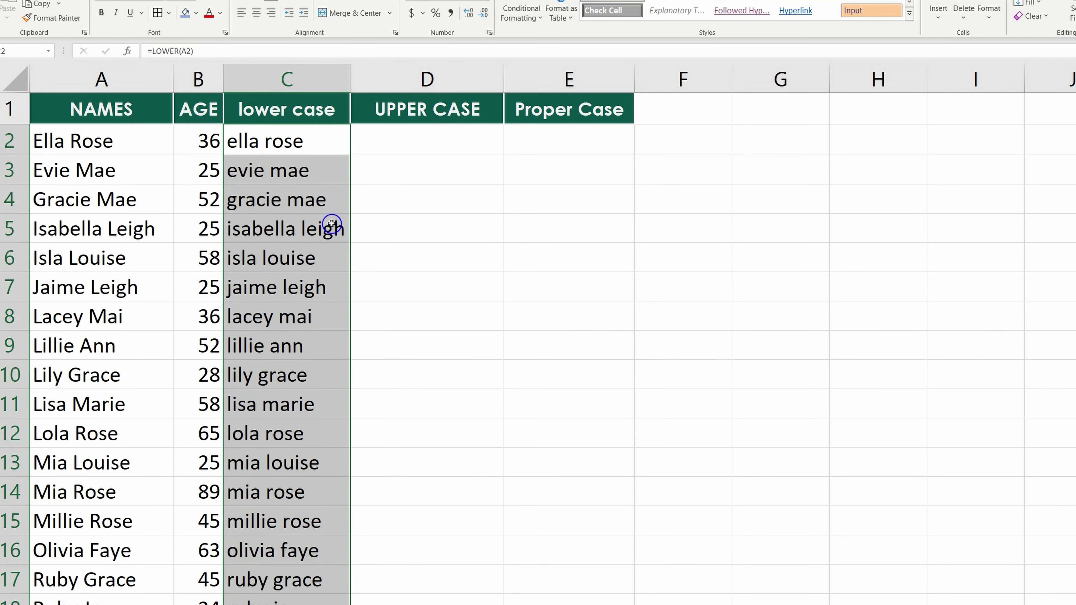
pyautogui.click(389, 140)
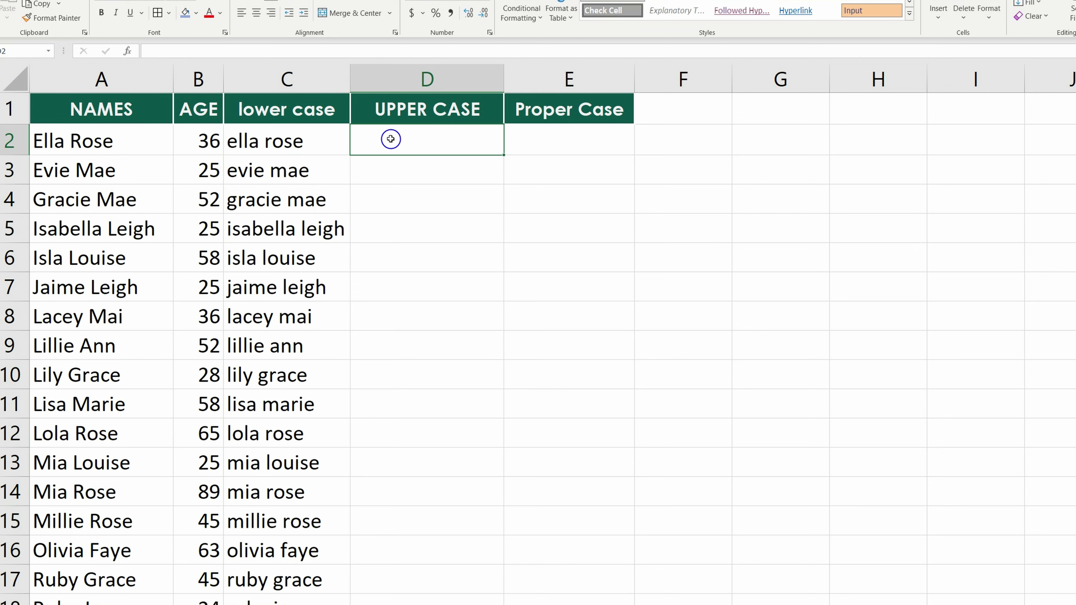
# Enter =UPPER(A2) in D2, referencing the original name in A2.
pyautogui.write('=u')
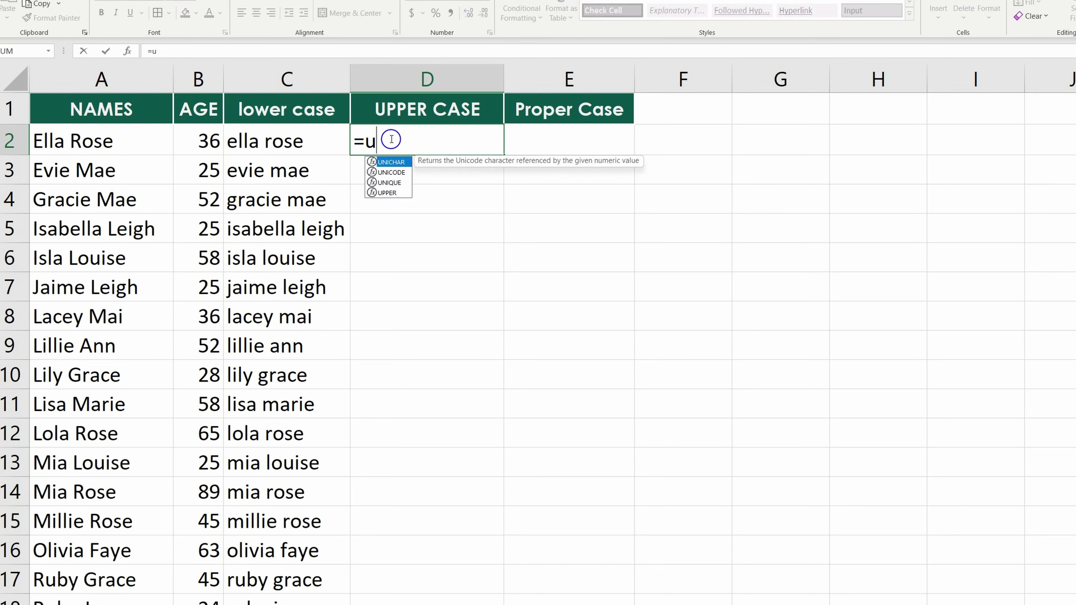
pyautogui.write('pper')
pyautogui.press('Tab')
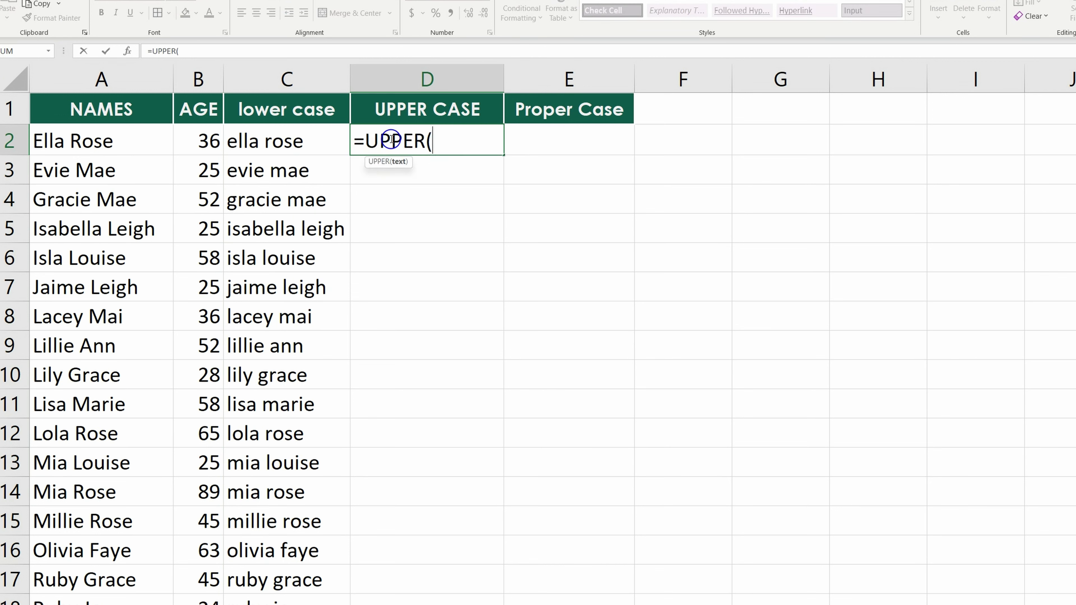
pyautogui.click(285, 145)
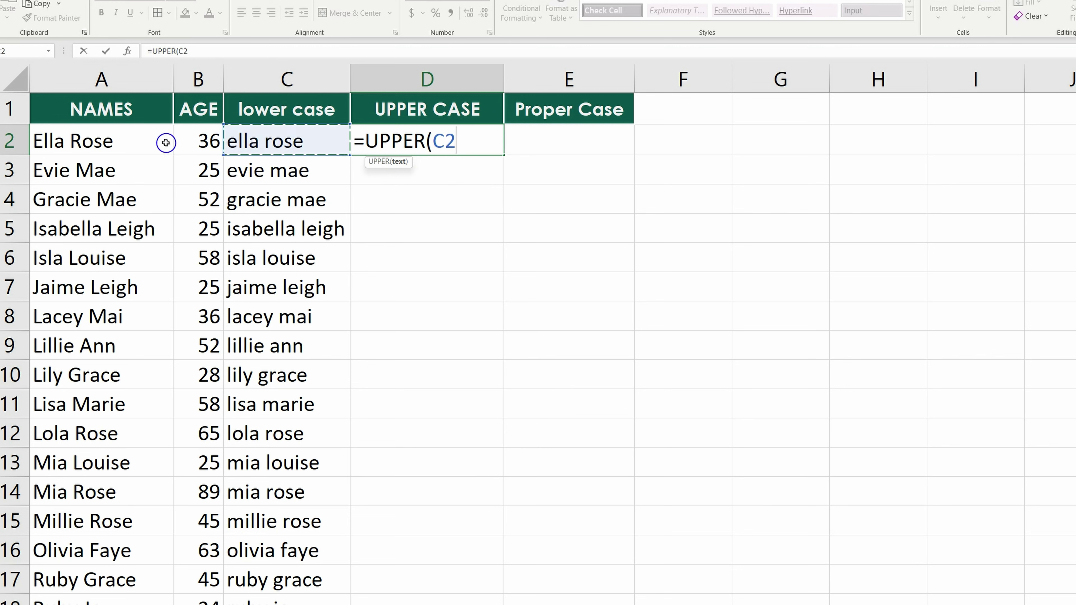
pyautogui.click(109, 138)
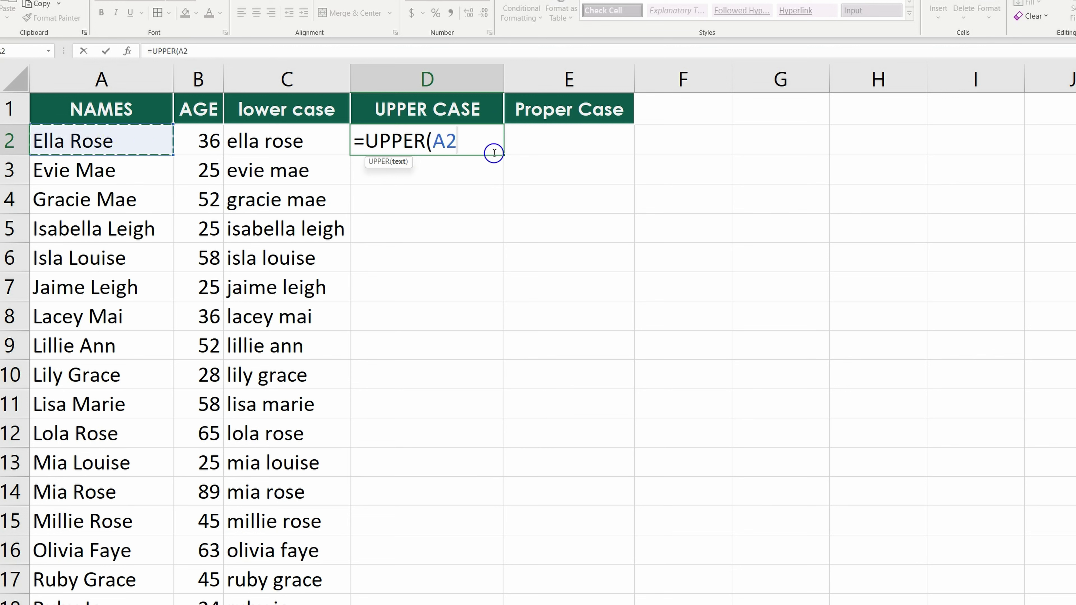
pyautogui.write('_')
pyautogui.press('BackSpace')
pyautogui.write(')')
pyautogui.press('Return')
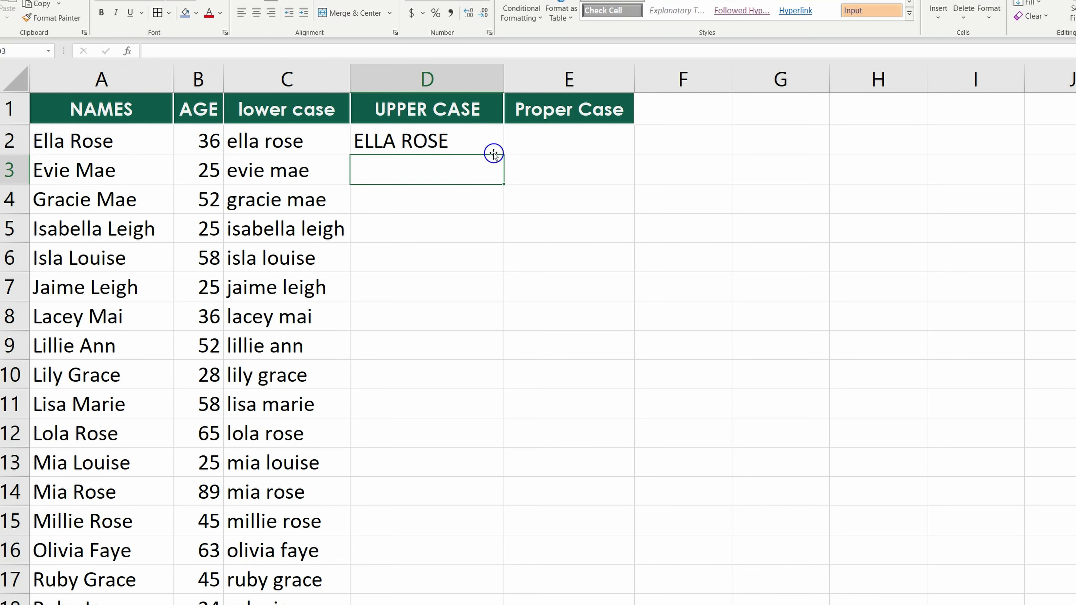
# Auto-fill the UPPER formula from D2 down to the last name.
pyautogui.click(490, 148)
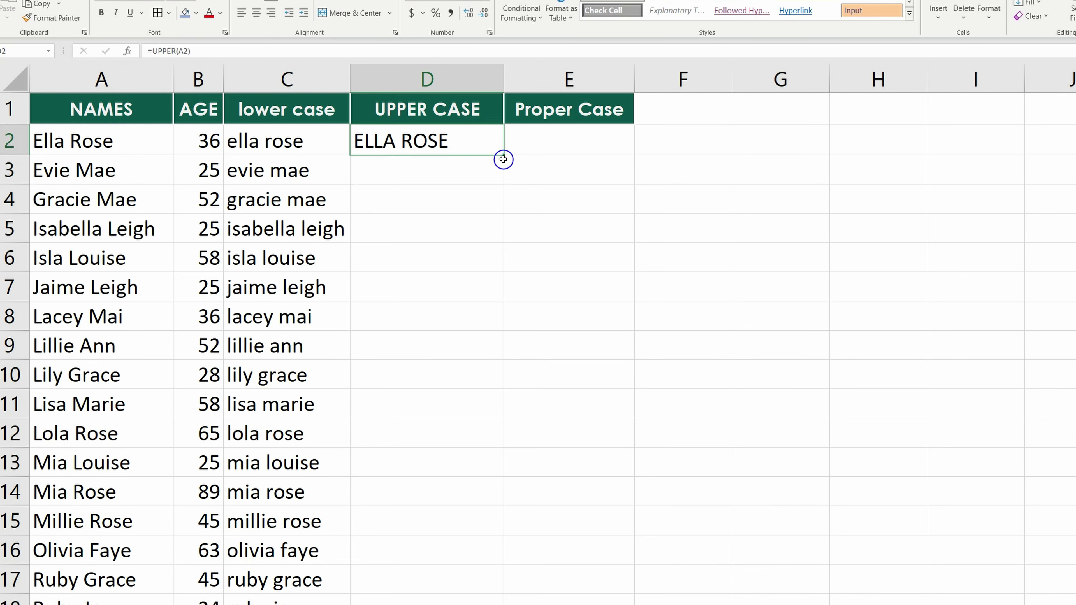
pyautogui.moveTo(505, 157); pyautogui.dragTo(507, 604)
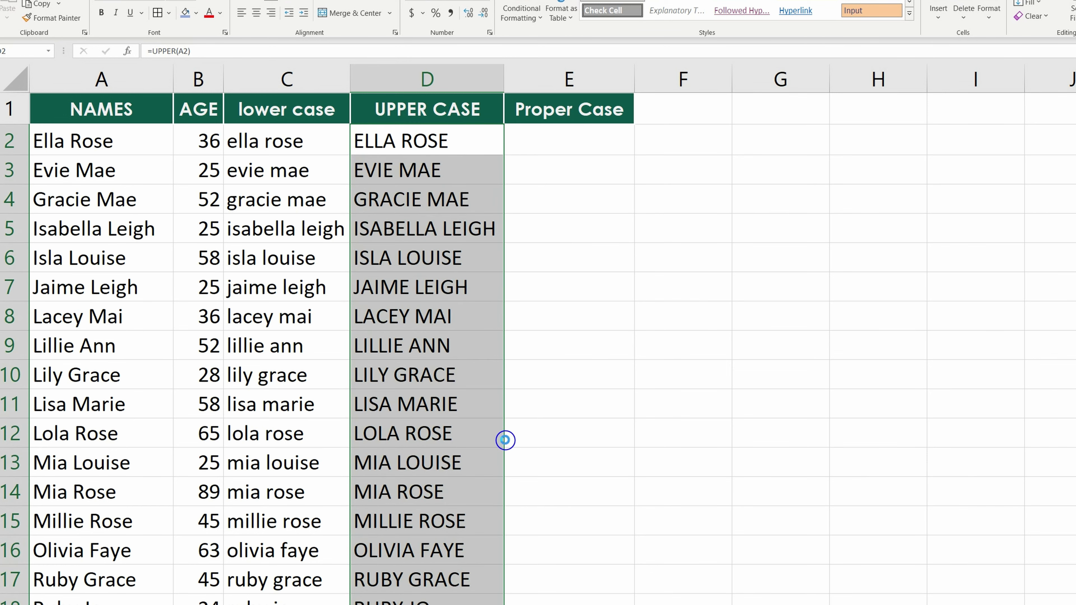
pyautogui.hotkey('ctrl', 'z')
pyautogui.doubleClick(505, 154)
pyautogui.click(541, 144)
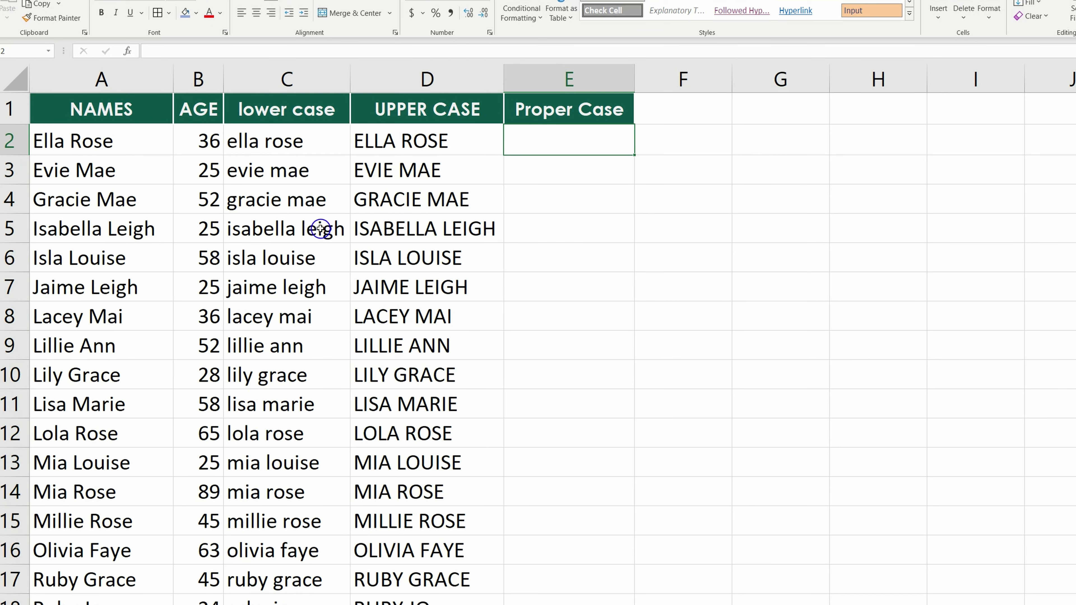
# Enter =PROPER(D2) in E2 and auto-fill it down column E to row 26.
pyautogui.write('=')
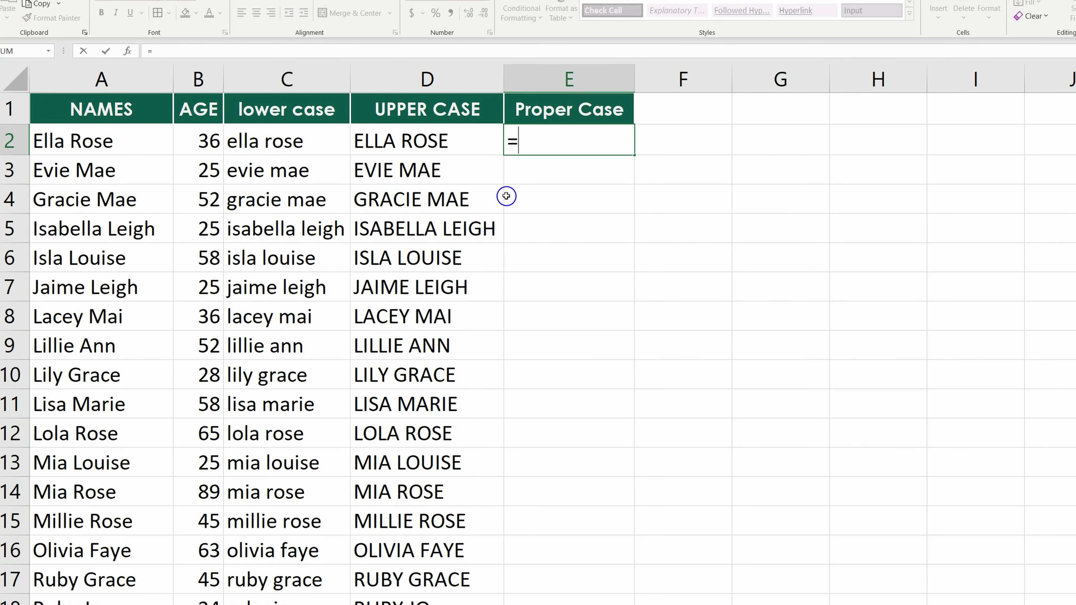
pyautogui.write('pr')
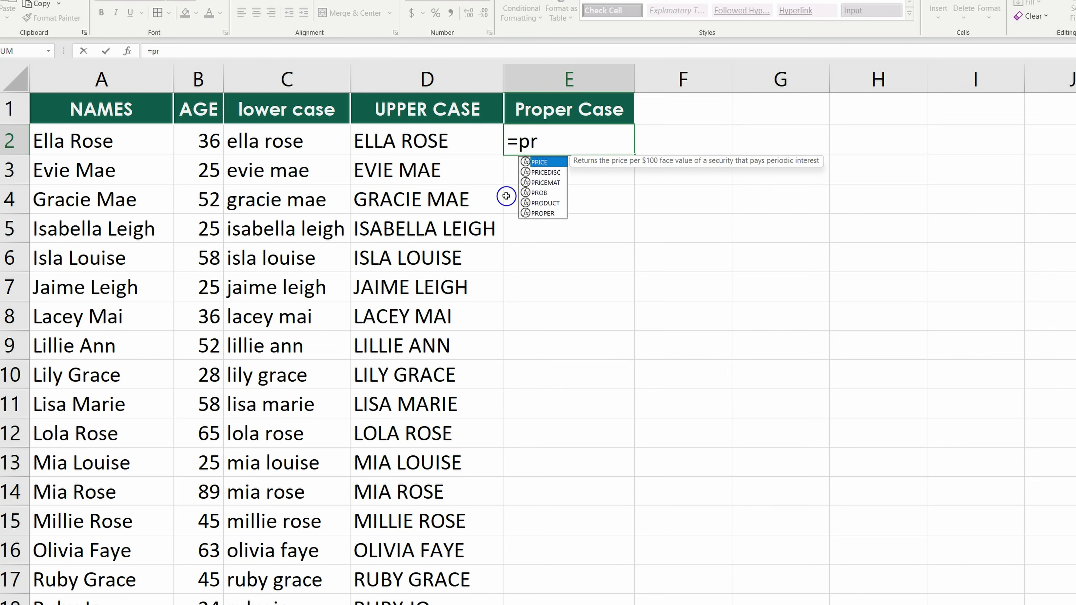
pyautogui.write('oper')
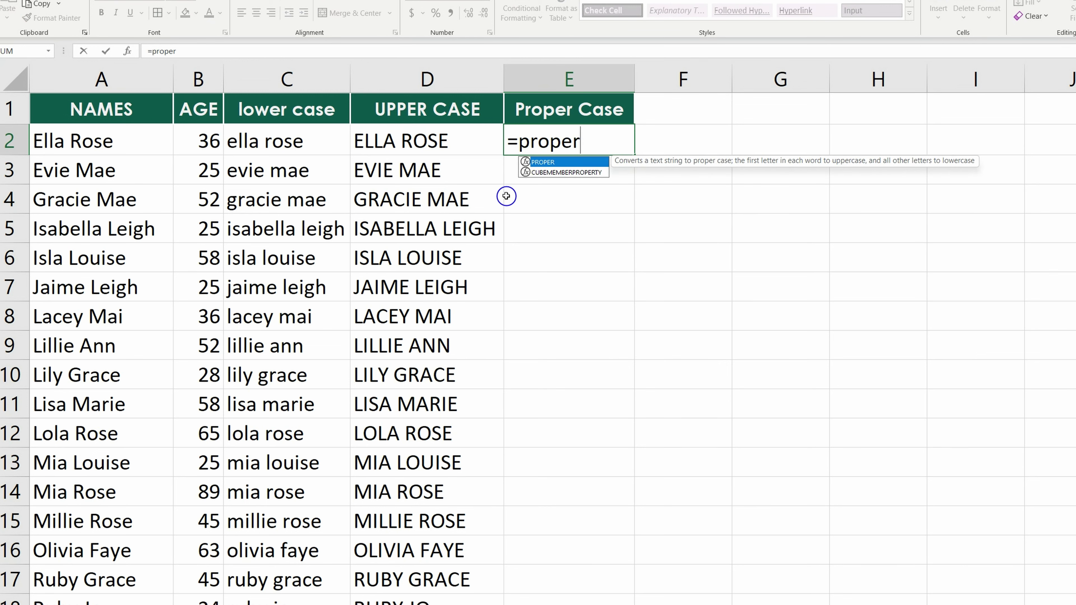
pyautogui.press('Tab')
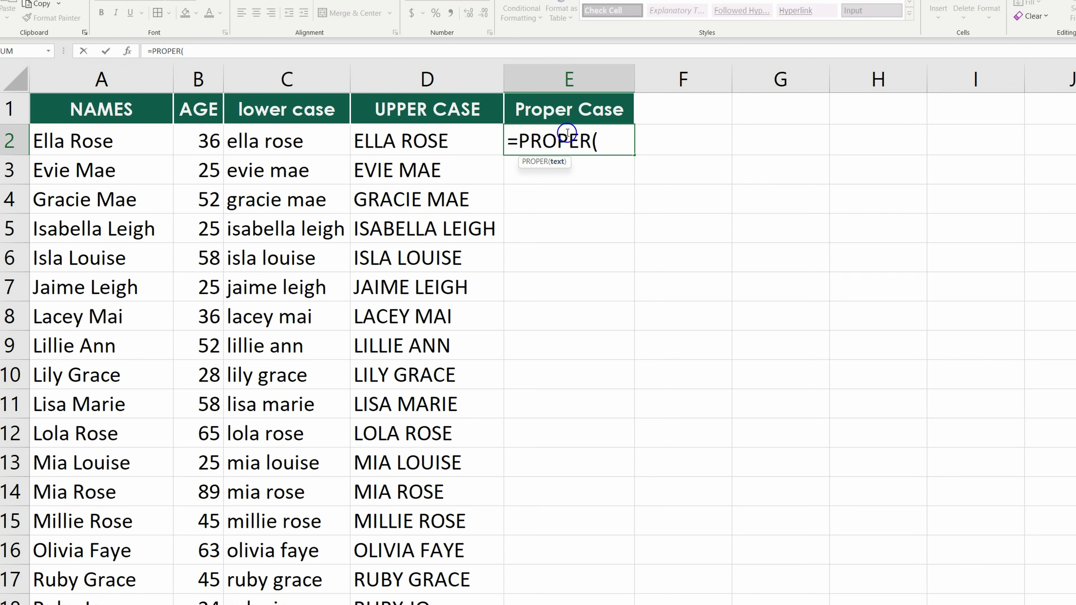
pyautogui.click(69, 135)
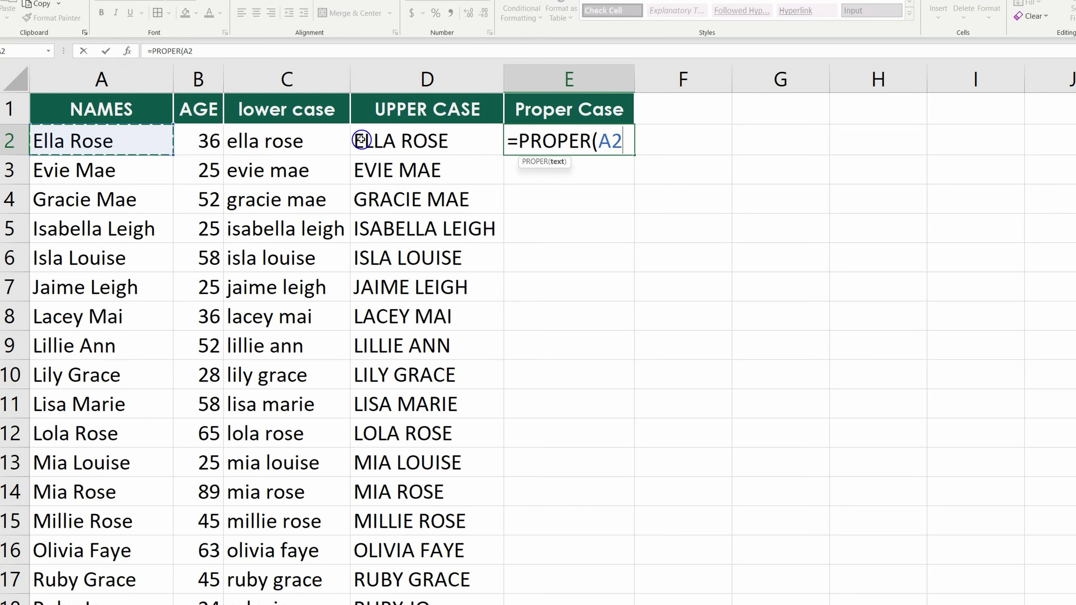
pyautogui.click(394, 141)
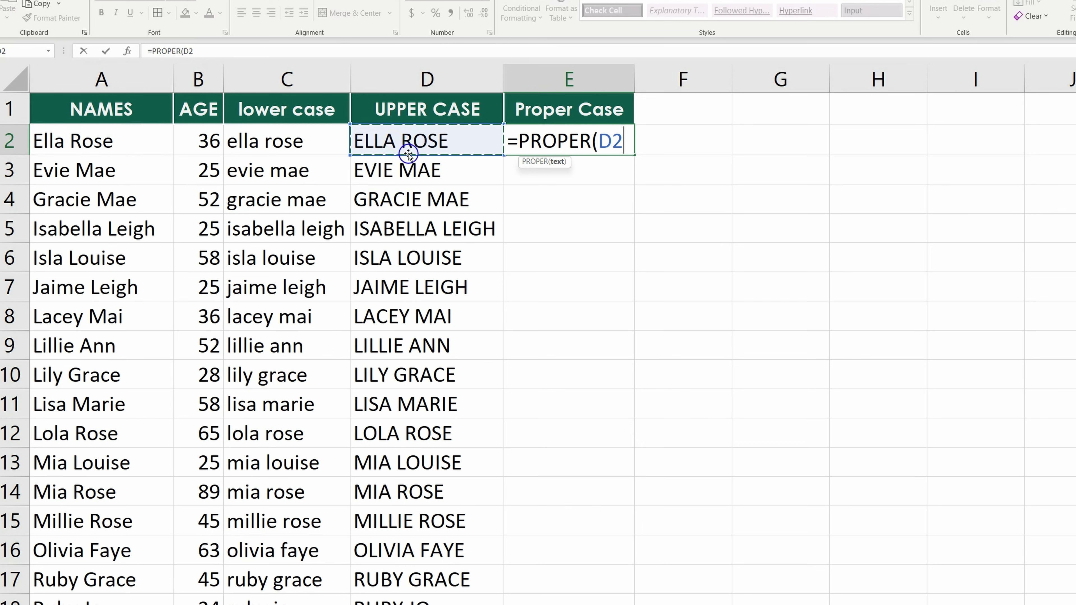
pyautogui.write(')')
pyautogui.press('Return')
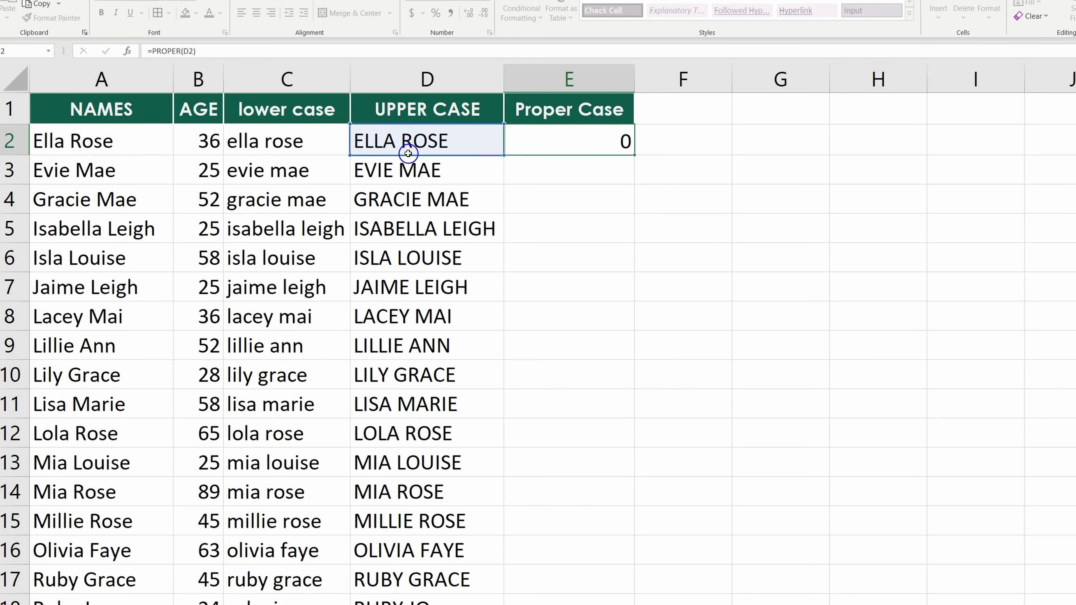
pyautogui.click(569, 135)
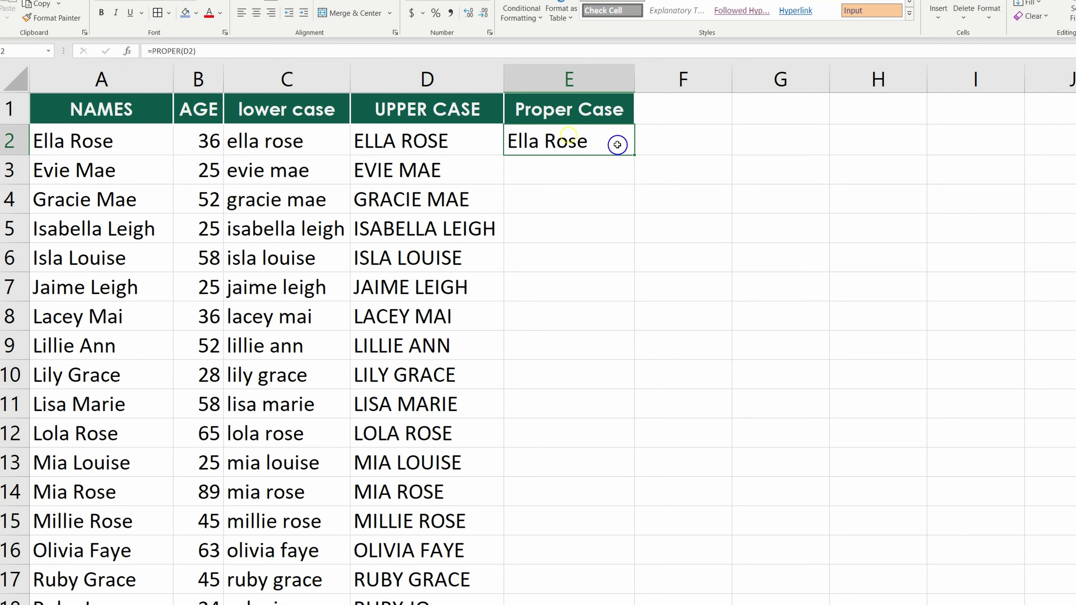
pyautogui.doubleClick(634, 157)
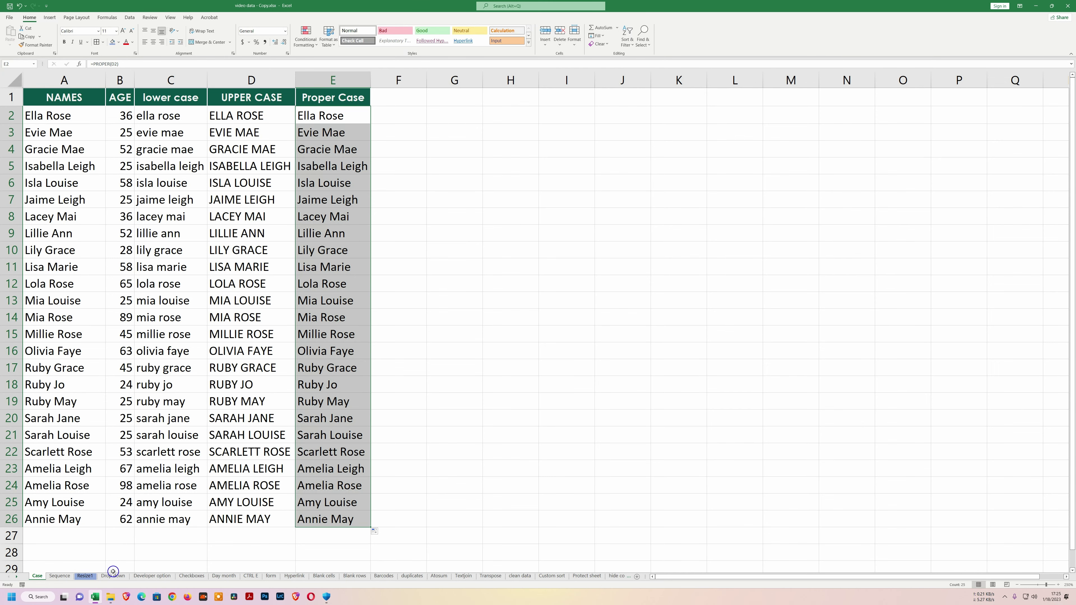
# Switch to the Drop down sheet.
pyautogui.click(113, 575)
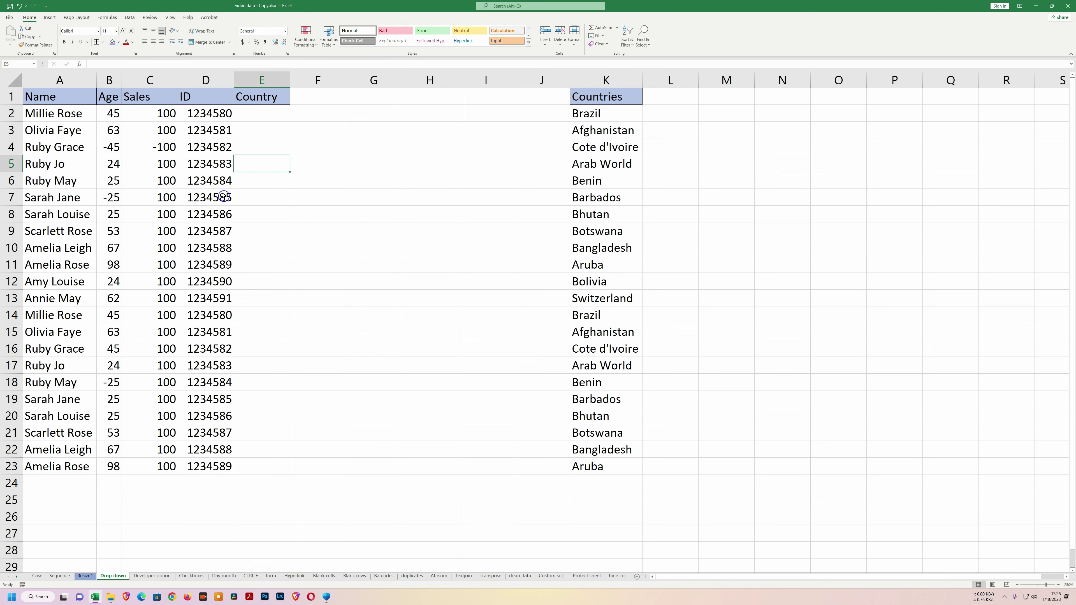
# Select Country cells E2:E23 and open Data Validation with Allow set to List.
pyautogui.click(248, 116)
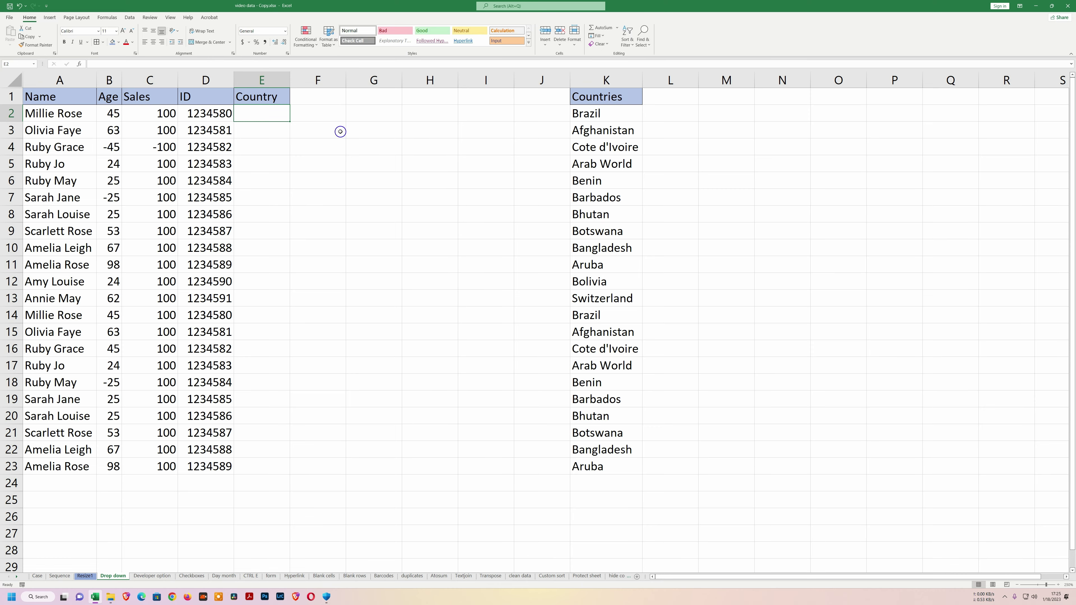
pyautogui.moveTo(257, 115); pyautogui.dragTo(262, 467)
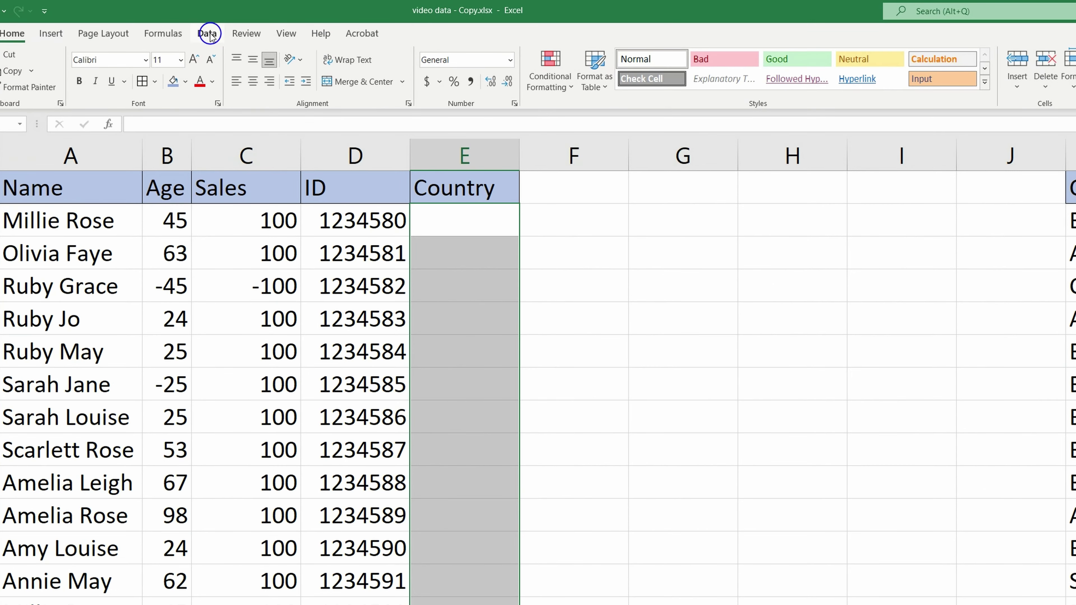
pyautogui.click(208, 34)
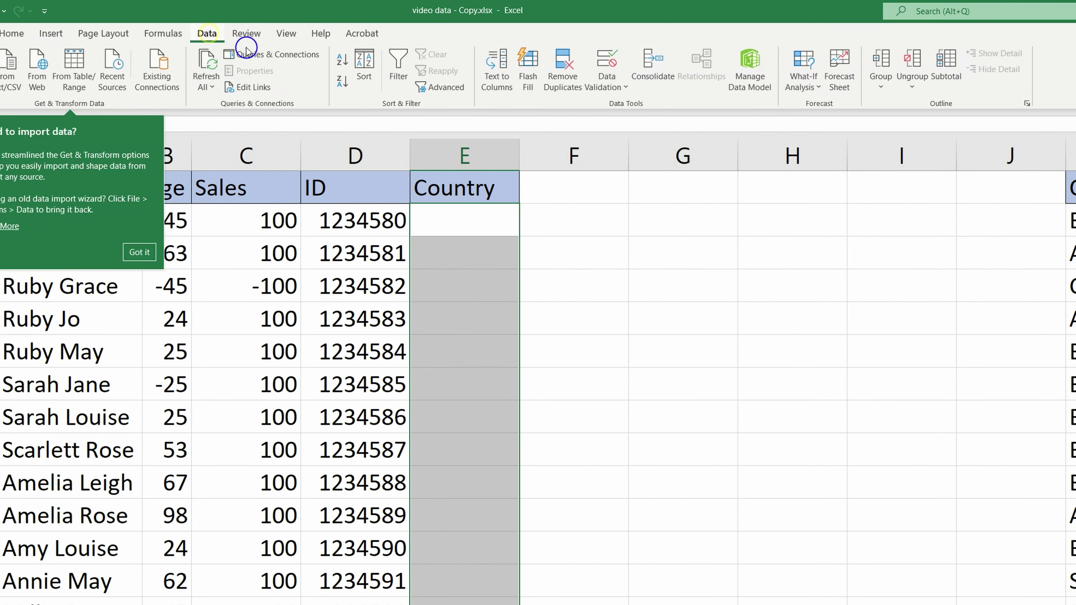
pyautogui.click(608, 87)
pyautogui.click(633, 107)
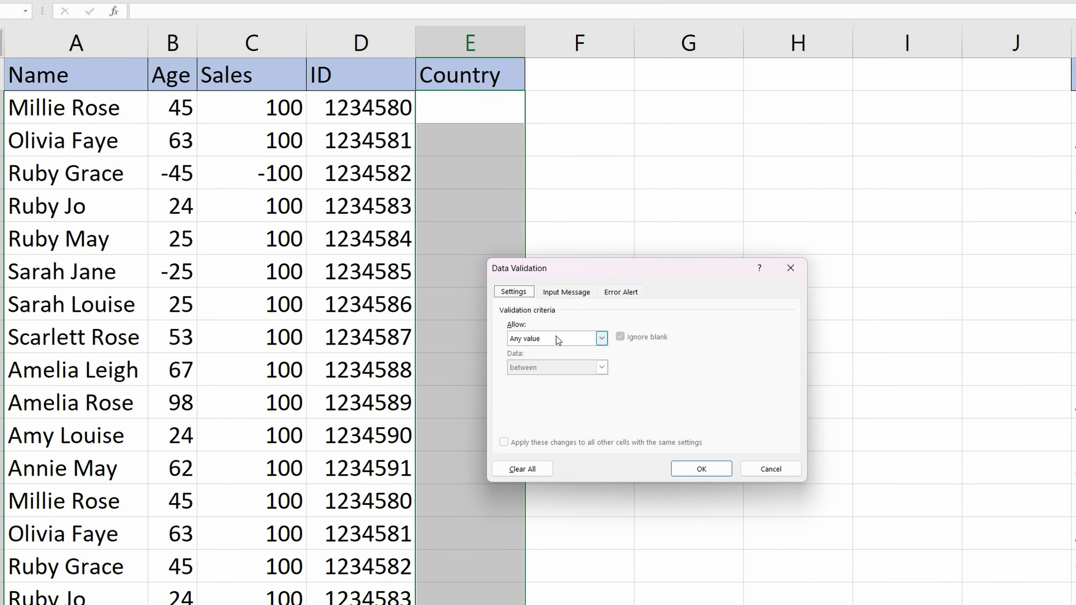
pyautogui.click(604, 336)
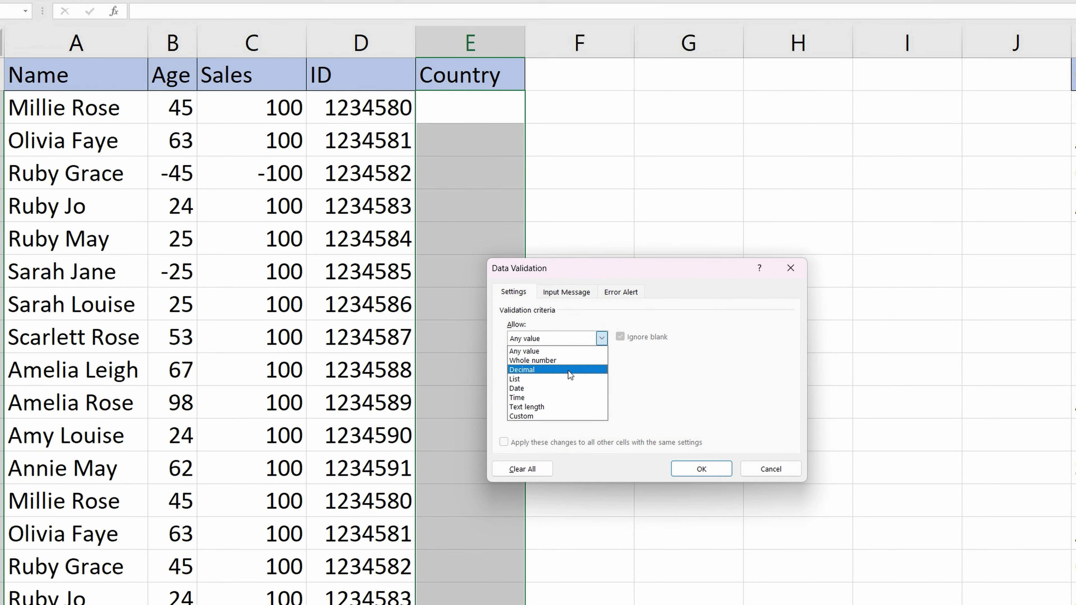
pyautogui.click(555, 378)
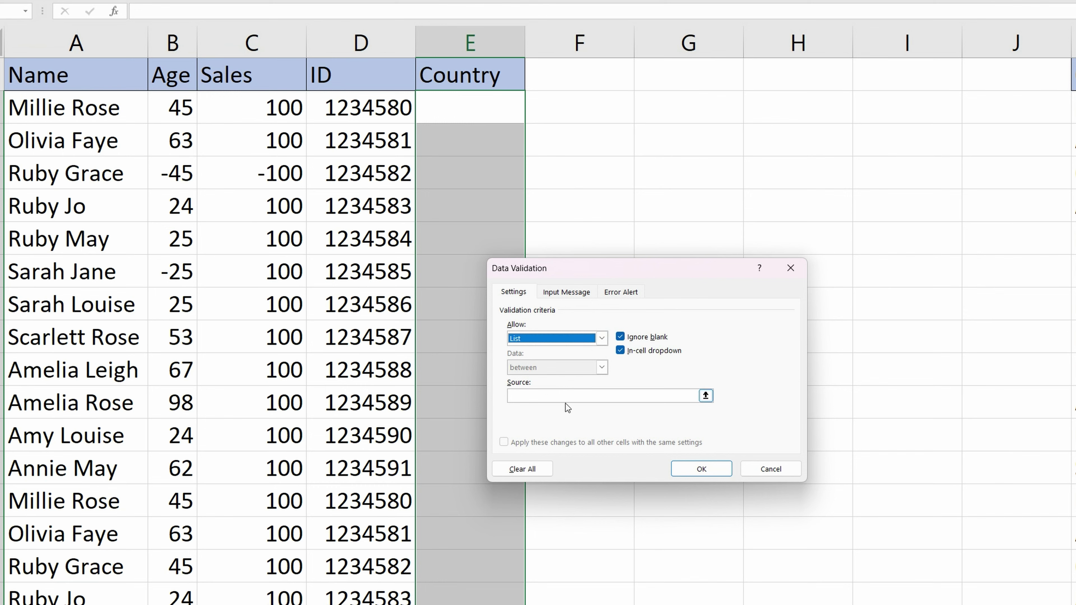
# Set the validation list source to the Countries range $K$2:$K$23 and confirm.
pyautogui.click(527, 399)
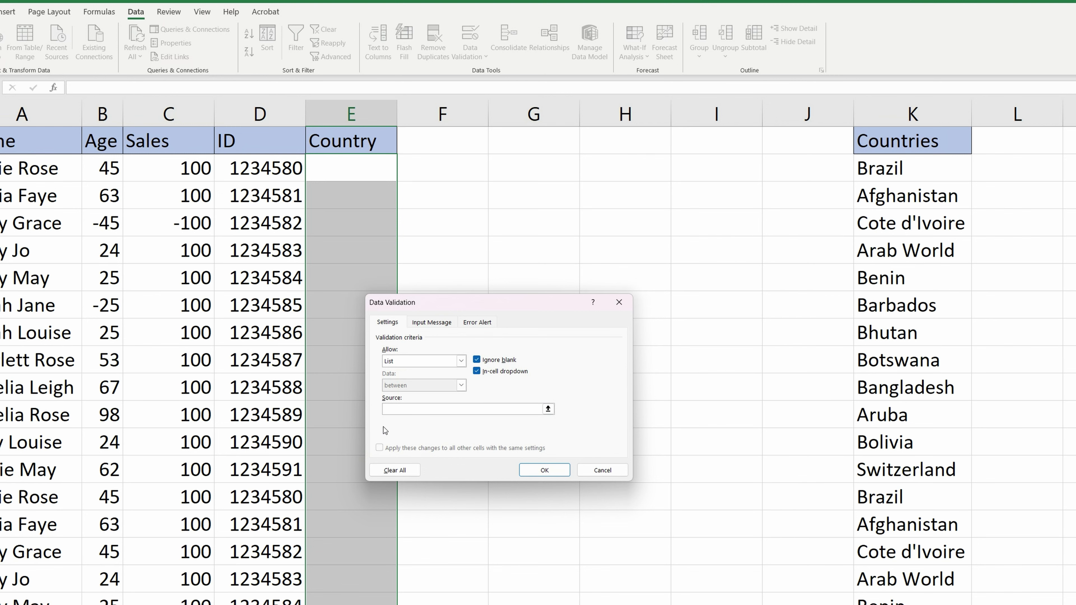
pyautogui.moveTo(885, 171); pyautogui.dragTo(874, 505)
pyautogui.moveTo(865, 372); pyautogui.dragTo(881, 584)
pyautogui.click(546, 327)
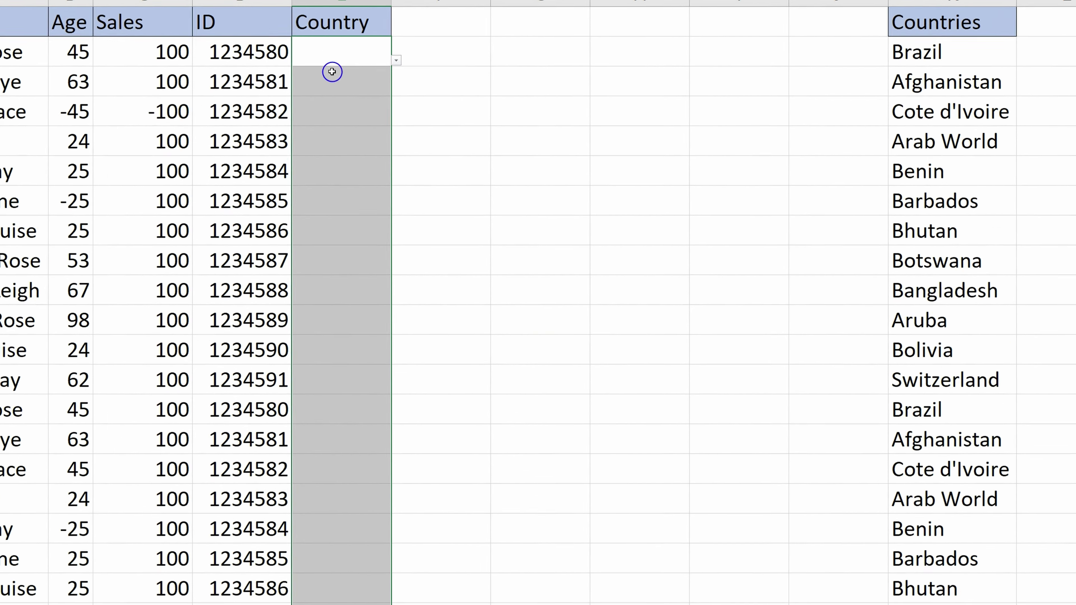
# Pick Bhutan, Afghanistan and Cote d'Ivoire from the Country dropdowns in three rows.
pyautogui.click(438, 83)
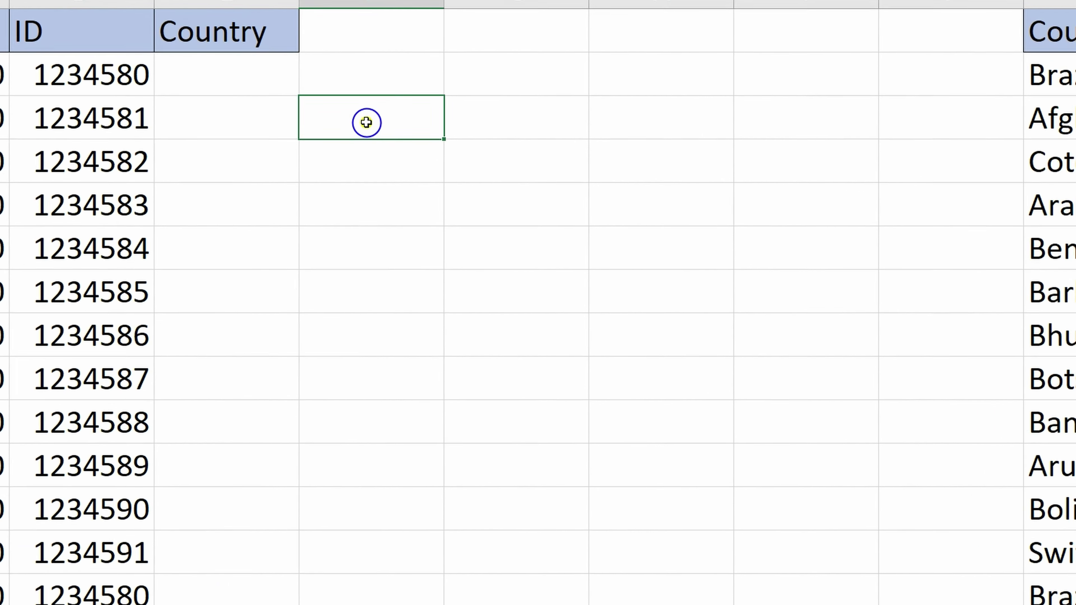
pyautogui.click(343, 86)
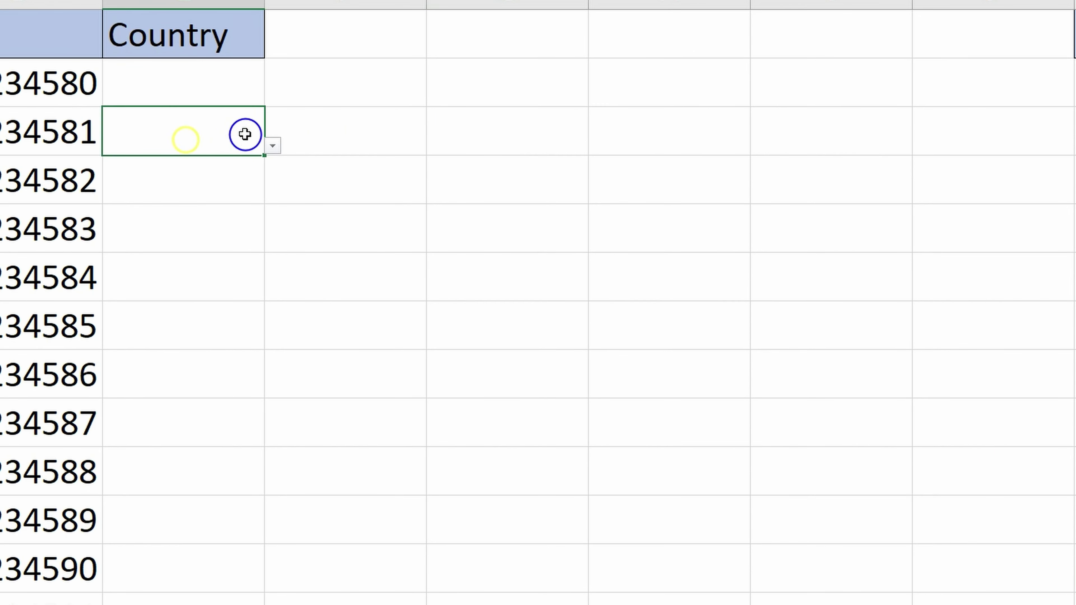
pyautogui.click(273, 148)
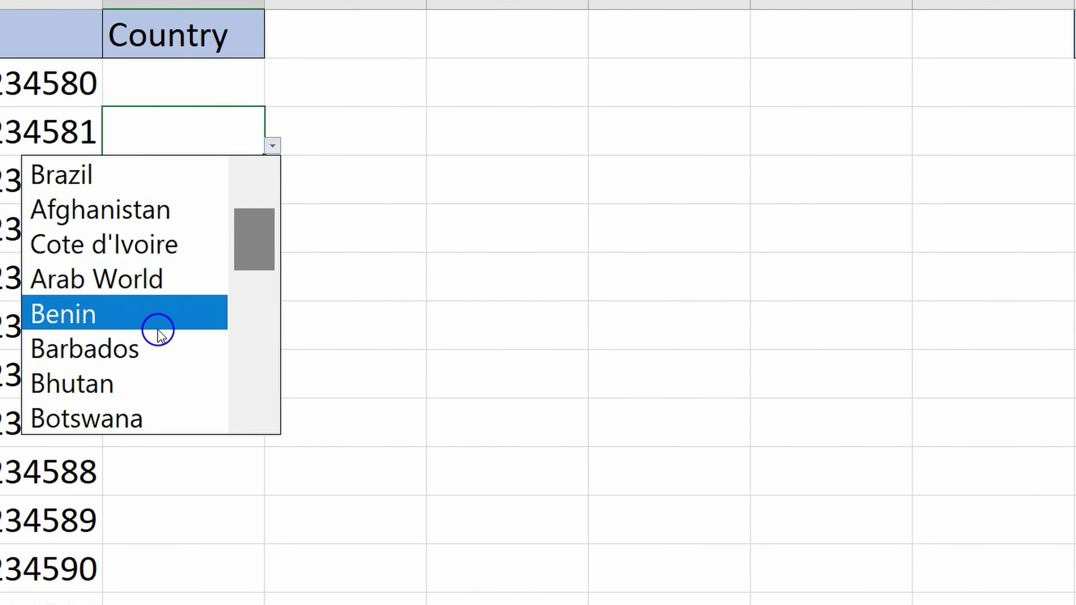
pyautogui.click(137, 381)
pyautogui.click(204, 228)
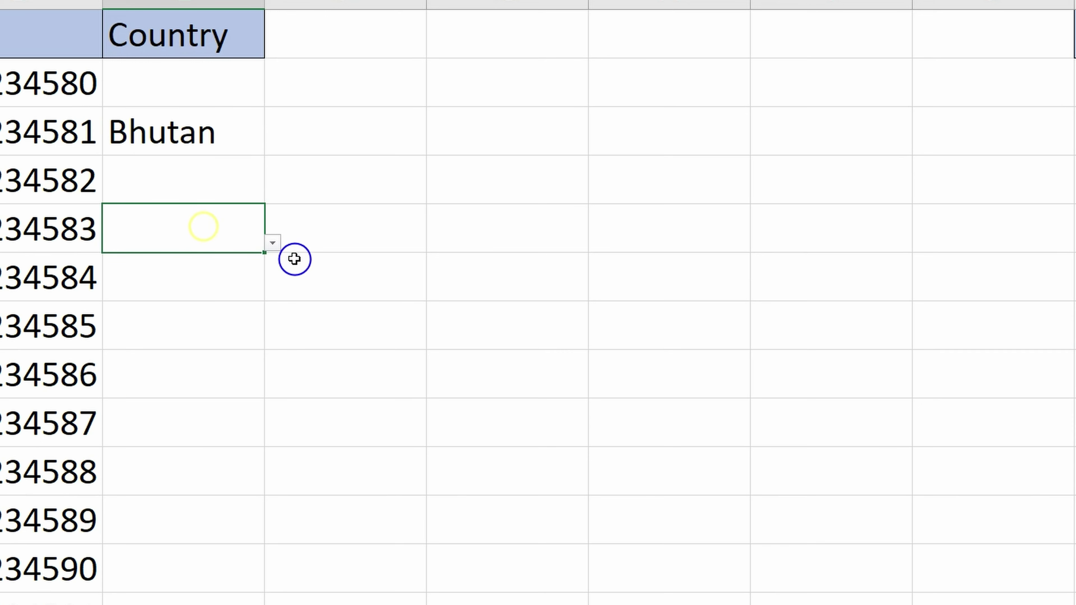
pyautogui.click(272, 243)
pyautogui.scroll(1, 261, 339)
pyautogui.click(187, 421)
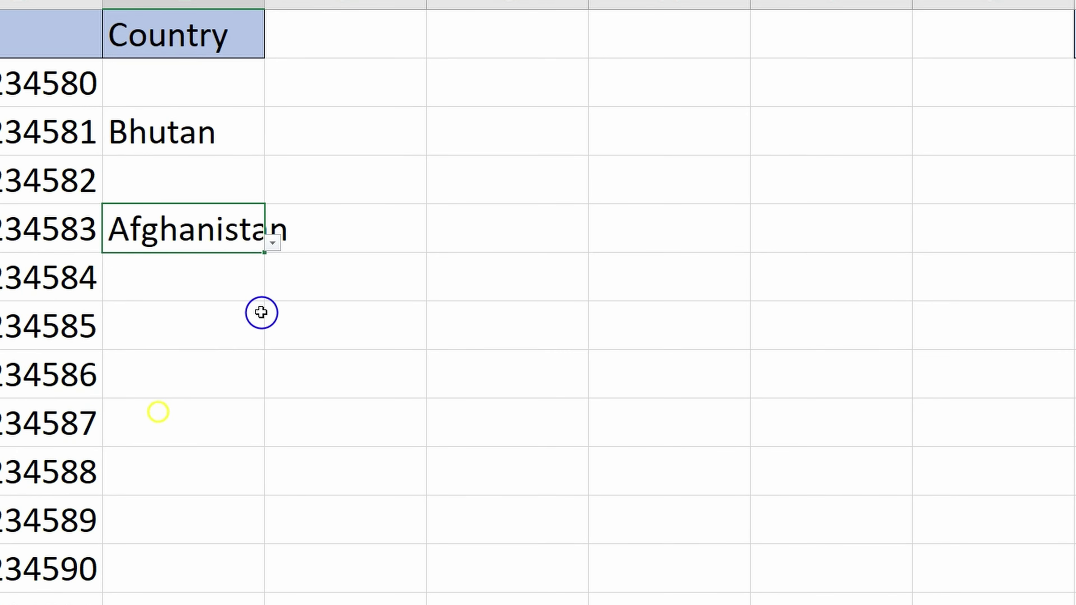
pyautogui.click(213, 97)
pyautogui.click(273, 97)
pyautogui.click(152, 195)
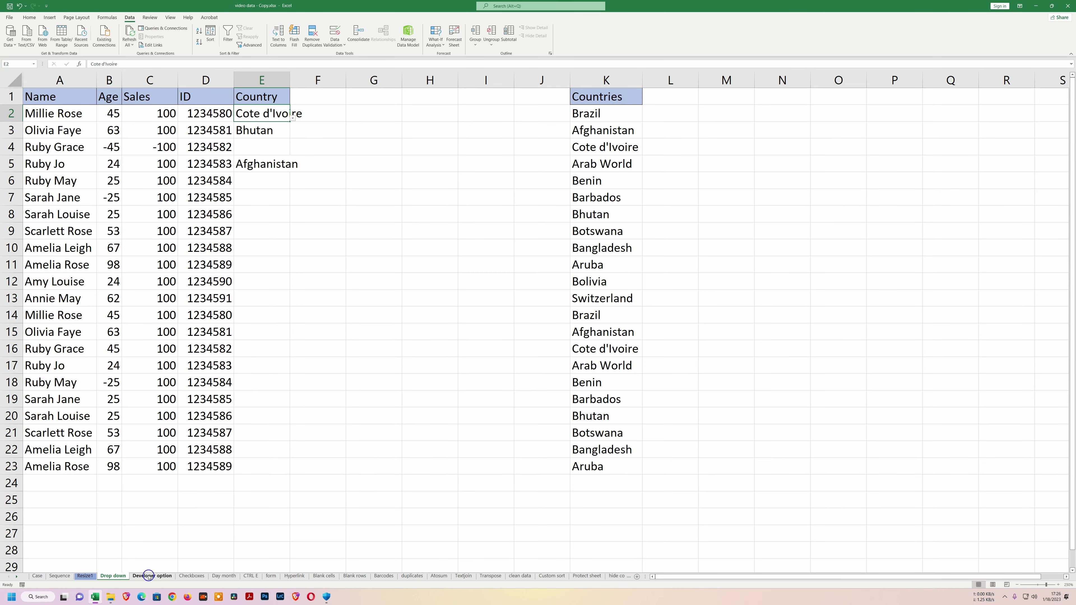
# On the Developer option sheet, enable the Developer tab through Customize the Ribbon and show it.
pyautogui.click(149, 575)
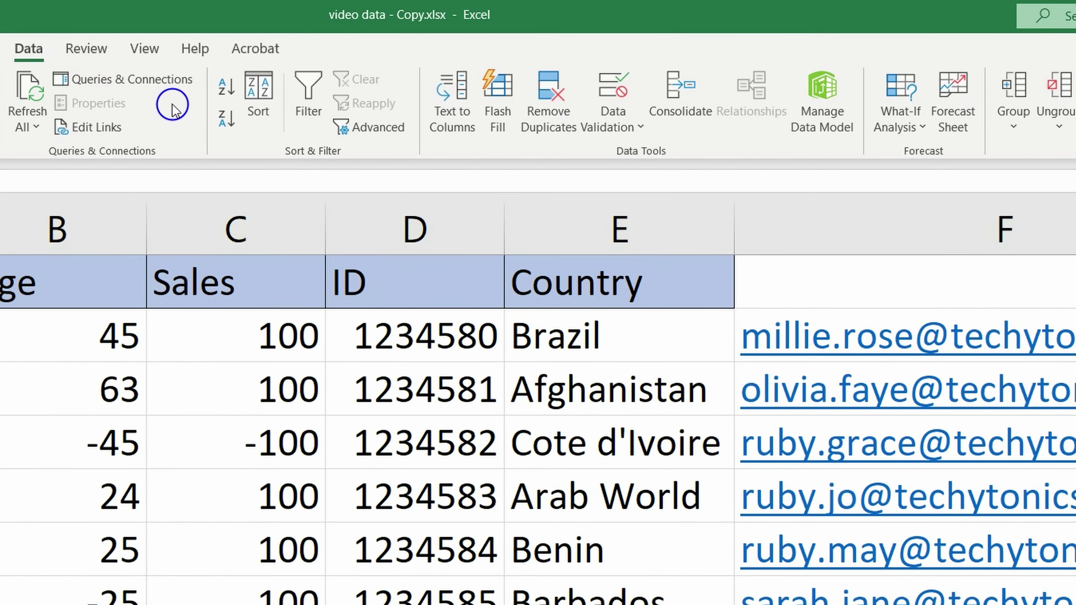
pyautogui.rightClick(173, 105)
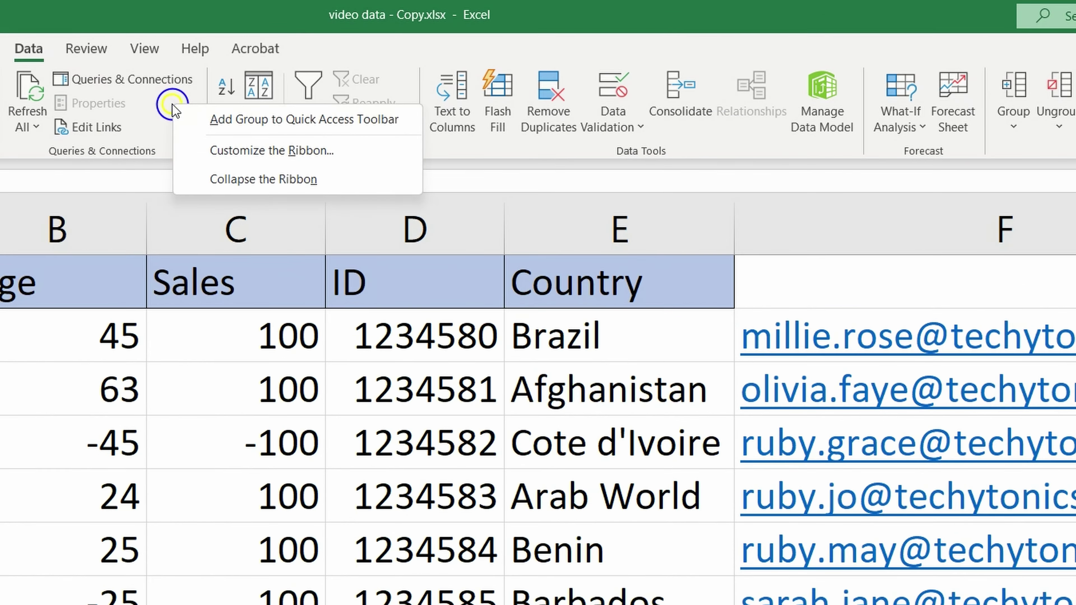
pyautogui.click(236, 150)
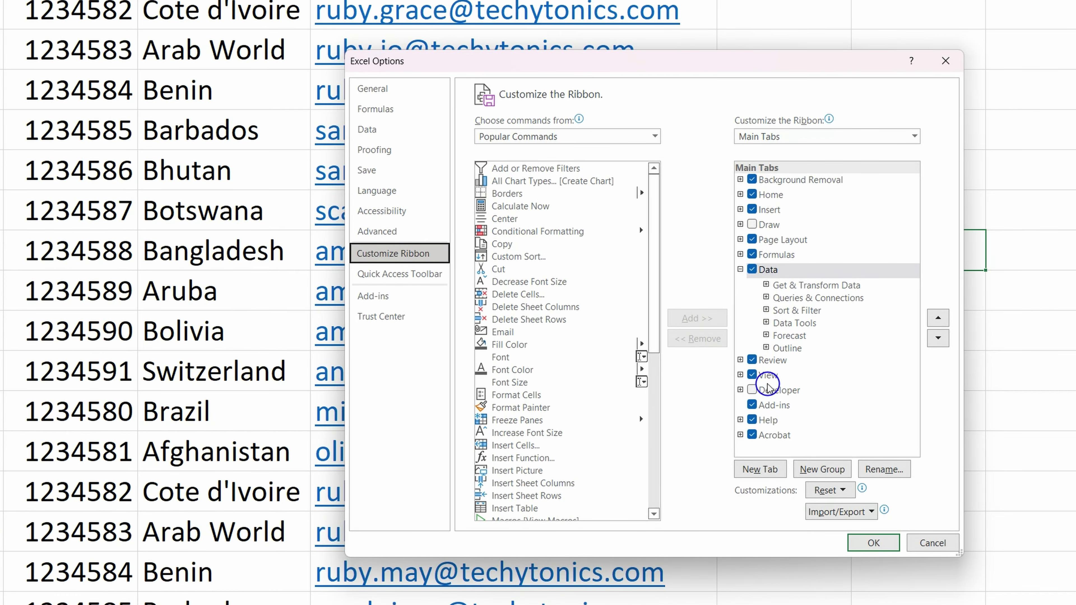
pyautogui.click(752, 391)
pyautogui.click(879, 545)
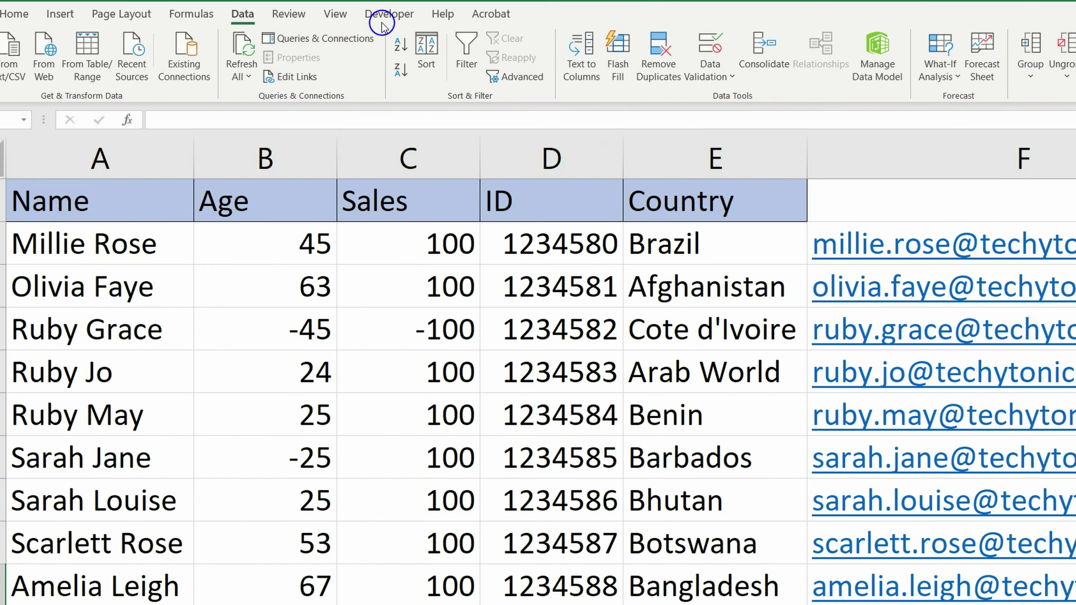
pyautogui.click(381, 14)
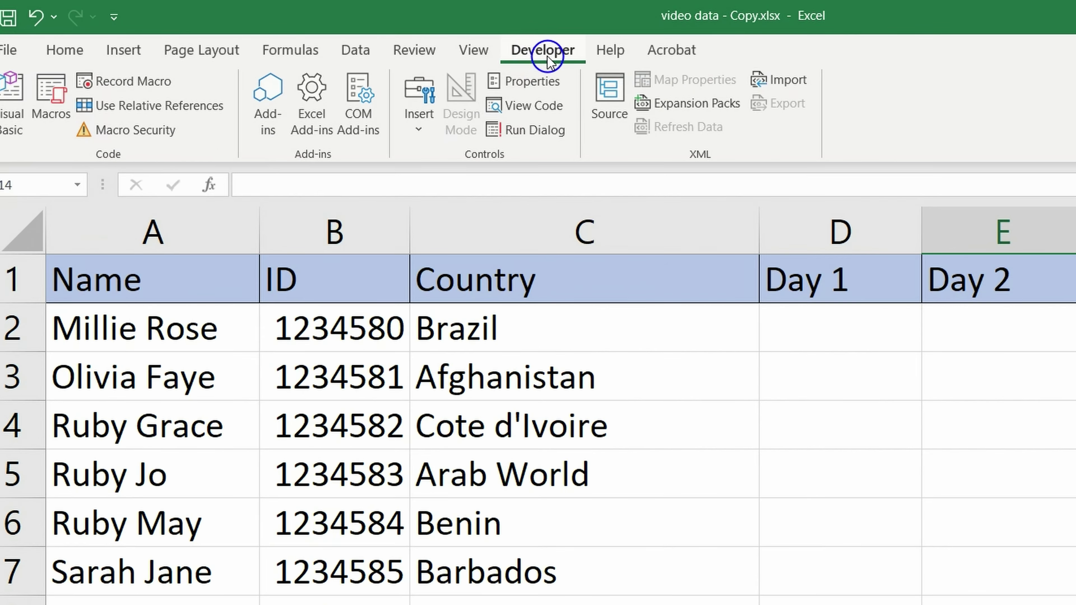
# Insert a Check Box form control in D2, shrink it to fit, and delete its label.
pyautogui.click(419, 125)
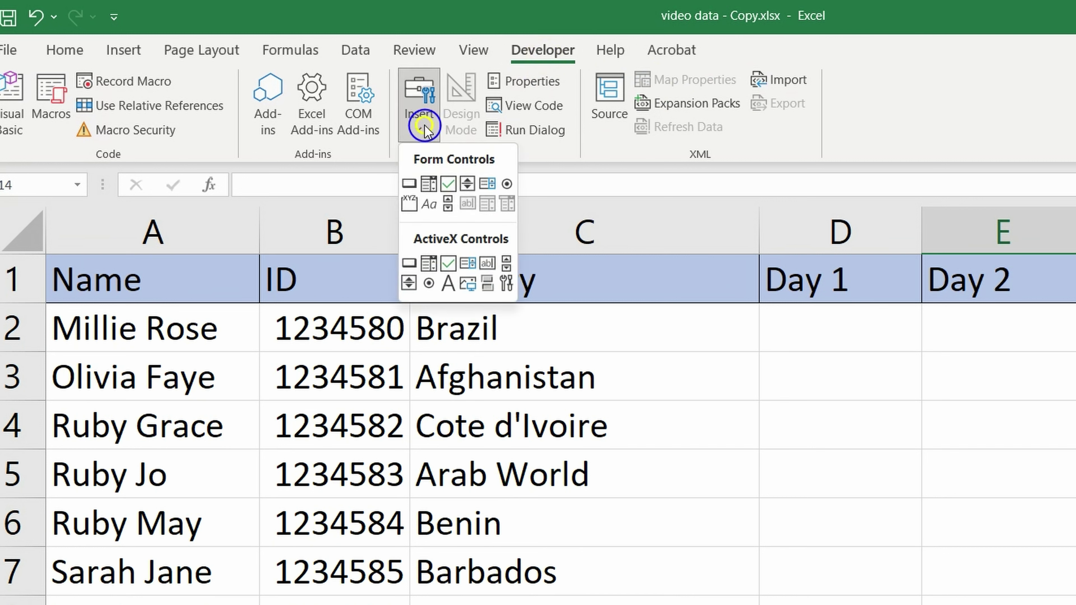
pyautogui.click(448, 184)
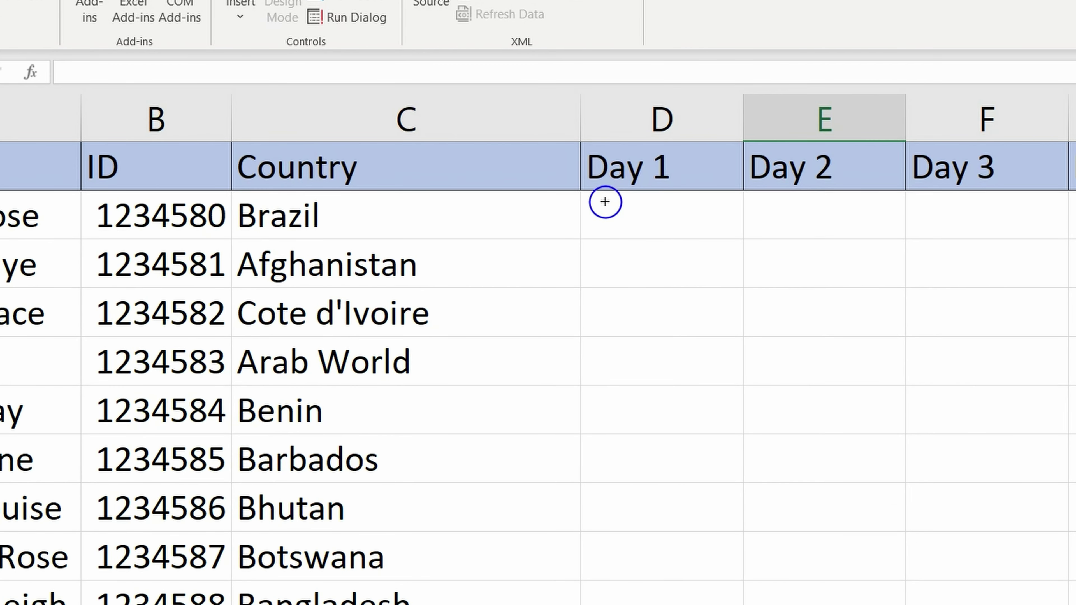
pyautogui.moveTo(604, 198); pyautogui.dragTo(670, 258)
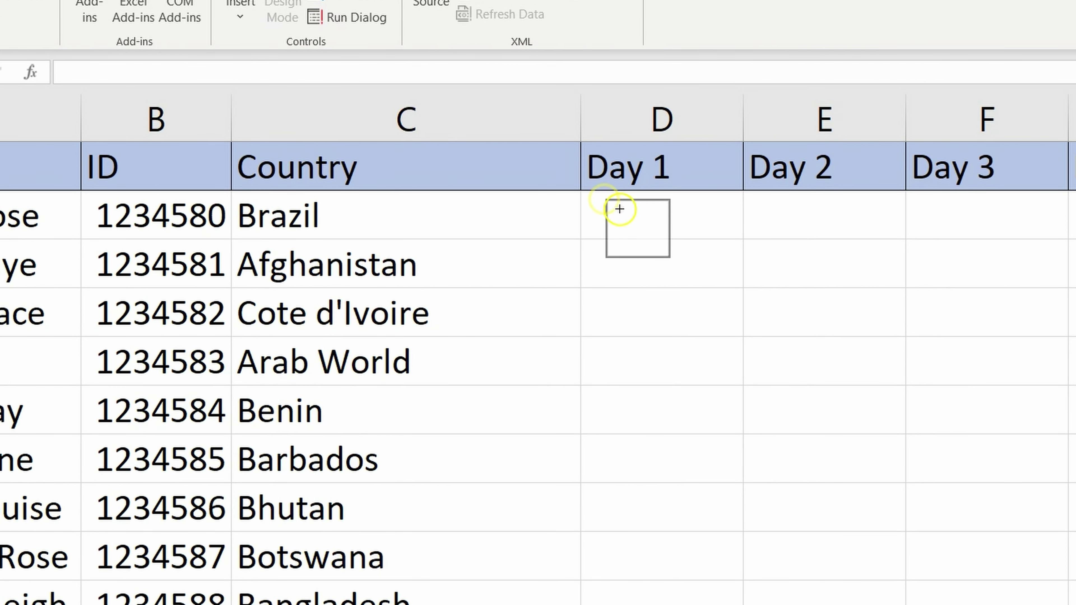
pyautogui.moveTo(638, 257); pyautogui.dragTo(714, 216)
pyautogui.click(687, 219)
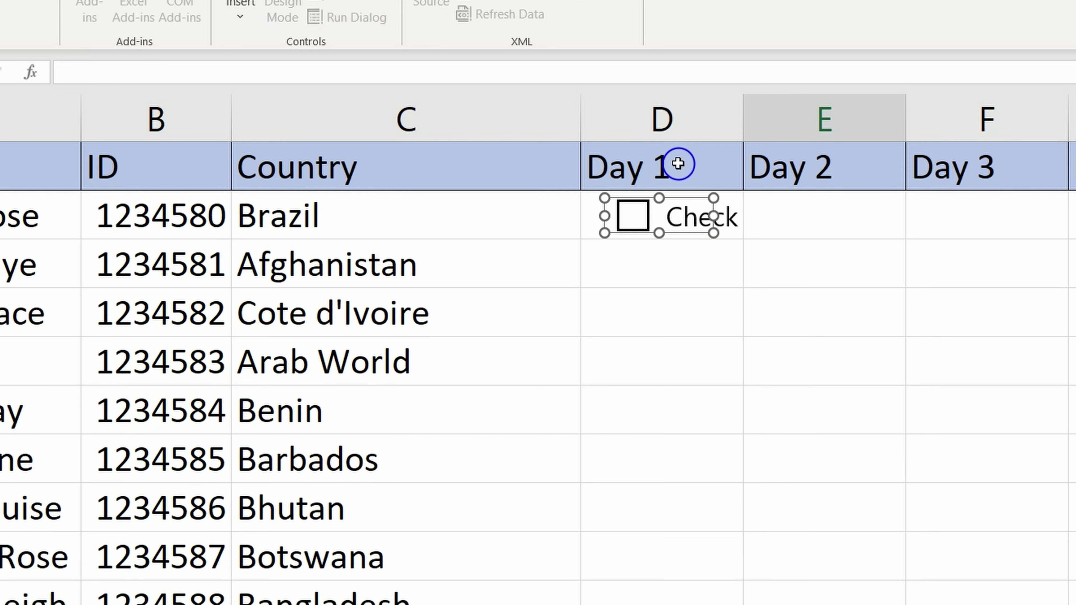
pyautogui.press('Right')
pyautogui.press('Right')
pyautogui.press('Right')
pyautogui.press('Right')
pyautogui.press('Right')
pyautogui.press('Right')
pyautogui.press('Right')
pyautogui.press('Right')
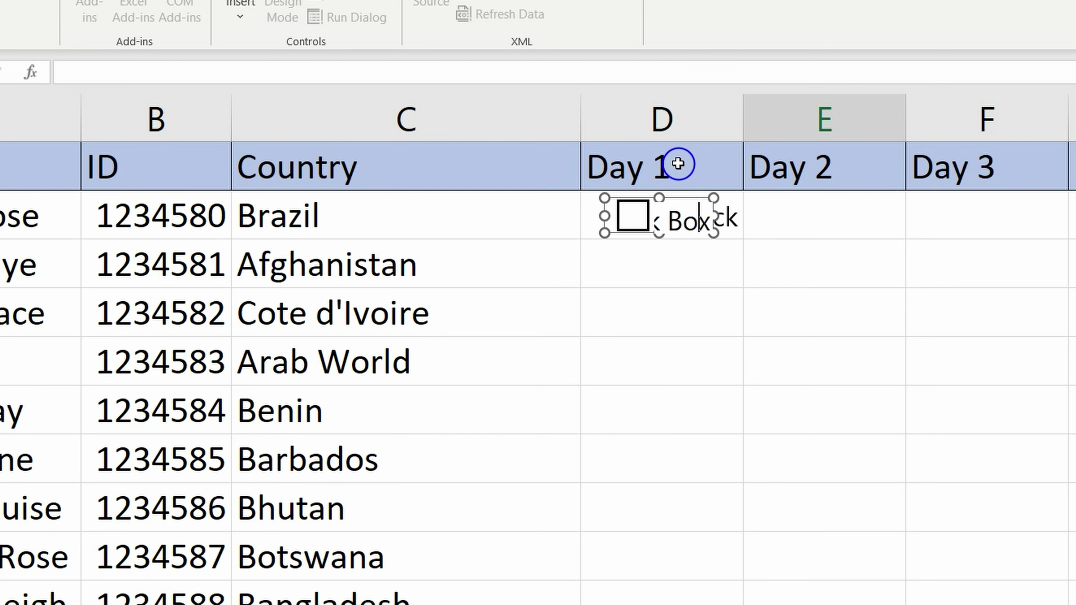
pyautogui.press('BackSpace')
pyautogui.press('BackSpace')
pyautogui.press('BackSpace')
pyautogui.press('BackSpace')
pyautogui.press('BackSpace')
pyautogui.press('BackSpace')
pyautogui.press('BackSpace')
pyautogui.press('BackSpace')
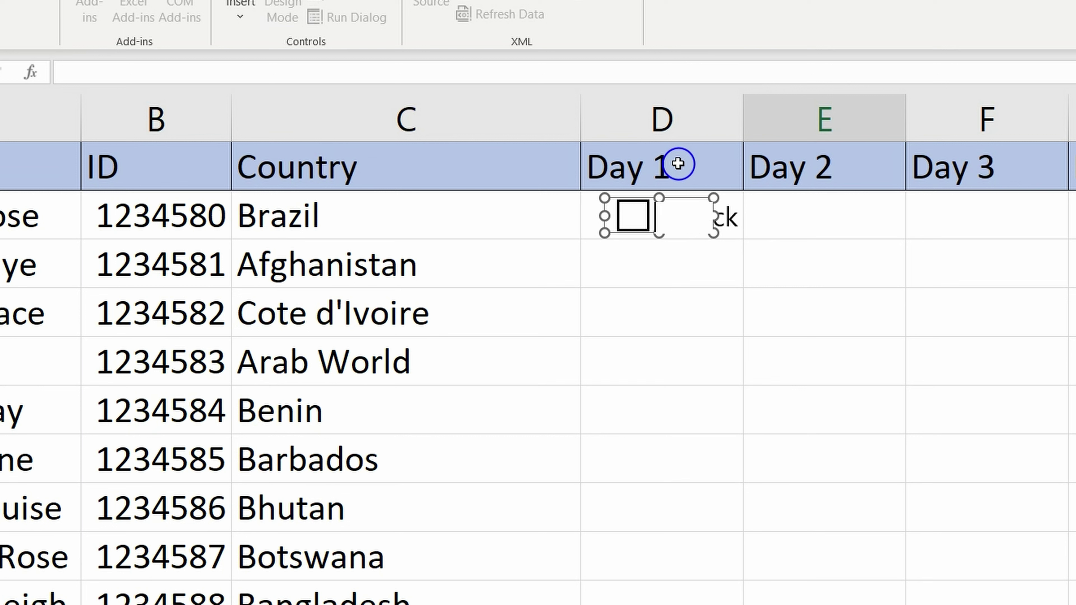
pyautogui.click(601, 241)
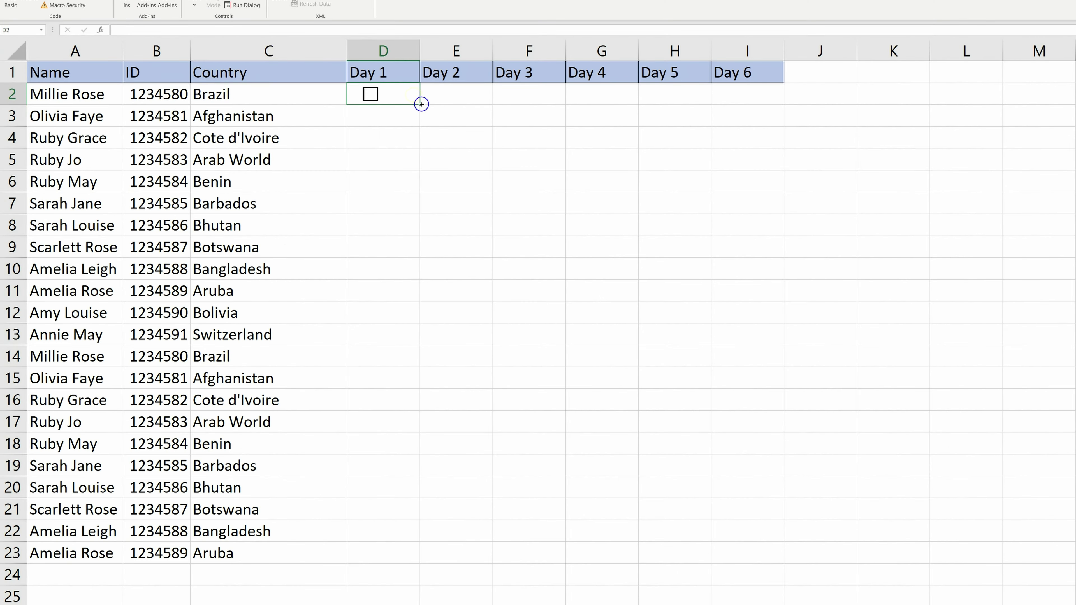
# Copy the checkbox down to D23 and across to Day 6, ticking the Day 5 box in H11.
pyautogui.moveTo(421, 105); pyautogui.dragTo(444, 551)
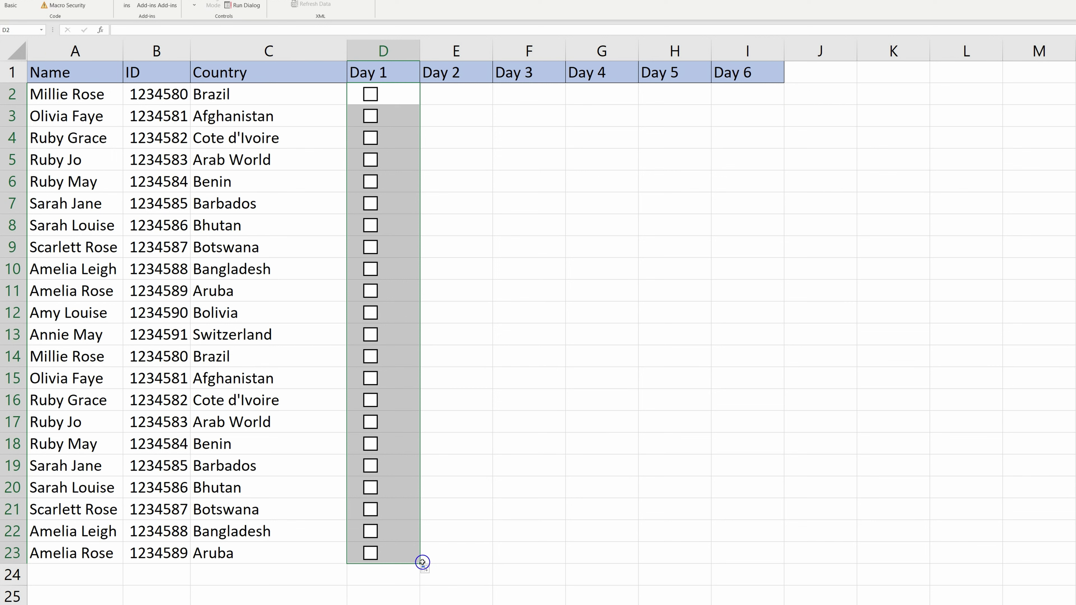
pyautogui.moveTo(420, 565); pyautogui.dragTo(752, 568)
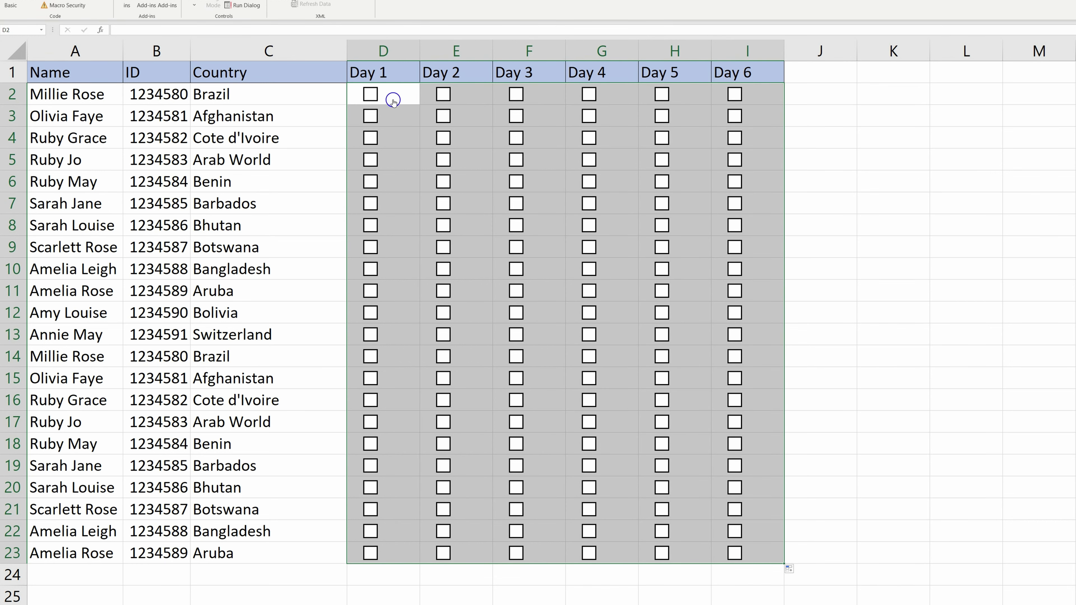
pyautogui.click(687, 289)
pyautogui.click(821, 118)
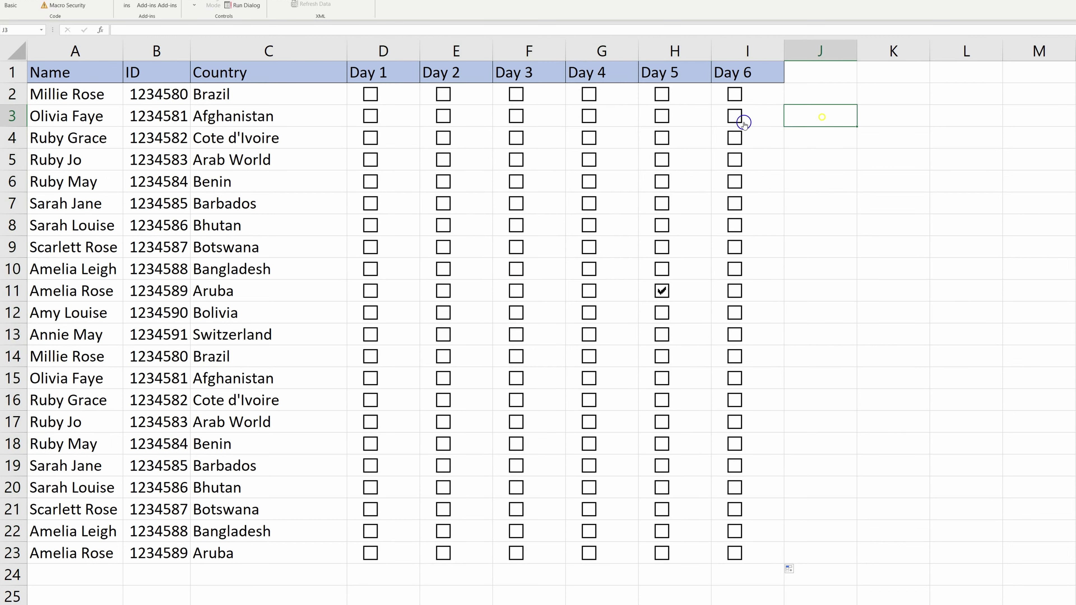
# Tick the checkboxes in D2, E2, E3, F3, F4, G4, G5 and G6.
pyautogui.click(370, 95)
pyautogui.click(443, 94)
pyautogui.click(442, 116)
pyautogui.click(512, 118)
pyautogui.click(517, 140)
pyautogui.click(589, 140)
pyautogui.click(590, 162)
pyautogui.click(591, 182)
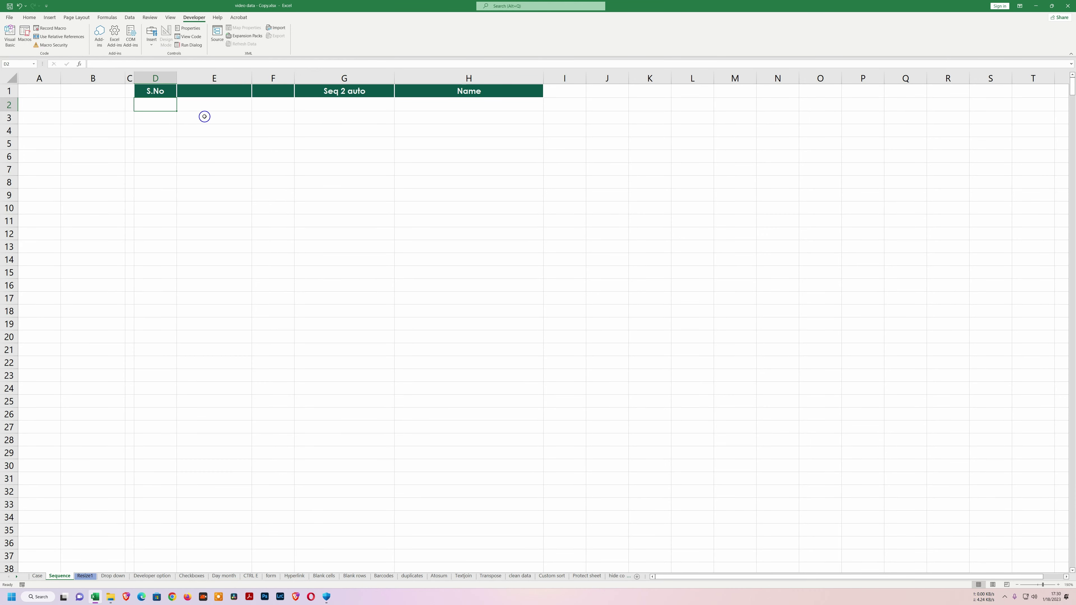
pyautogui.write('1')
pyautogui.press('Return')
pyautogui.write('2')
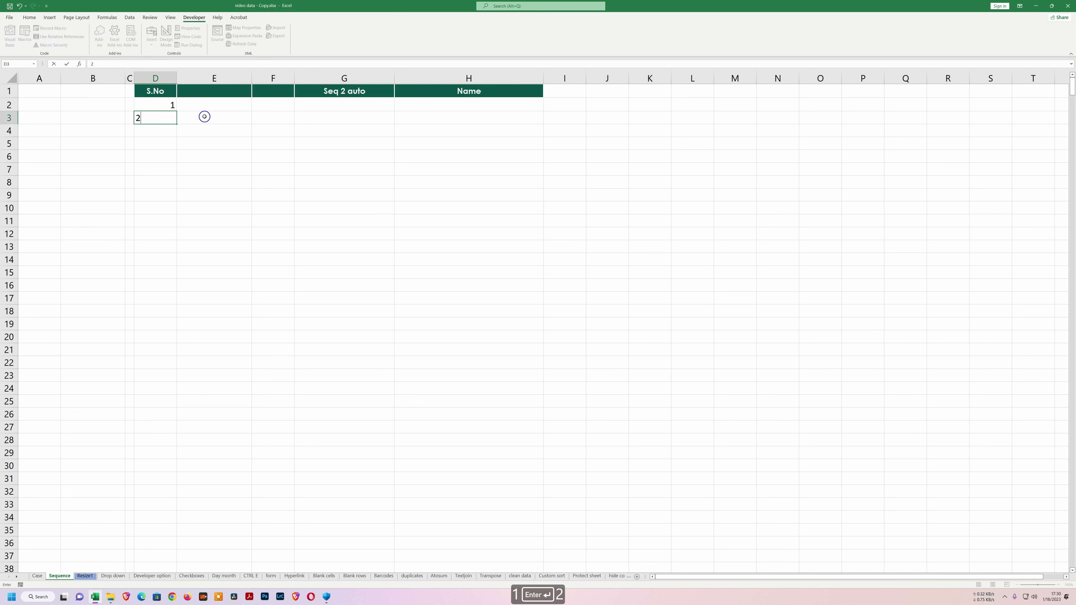
pyautogui.press('Return')
pyautogui.write('3')
pyautogui.press('Return')
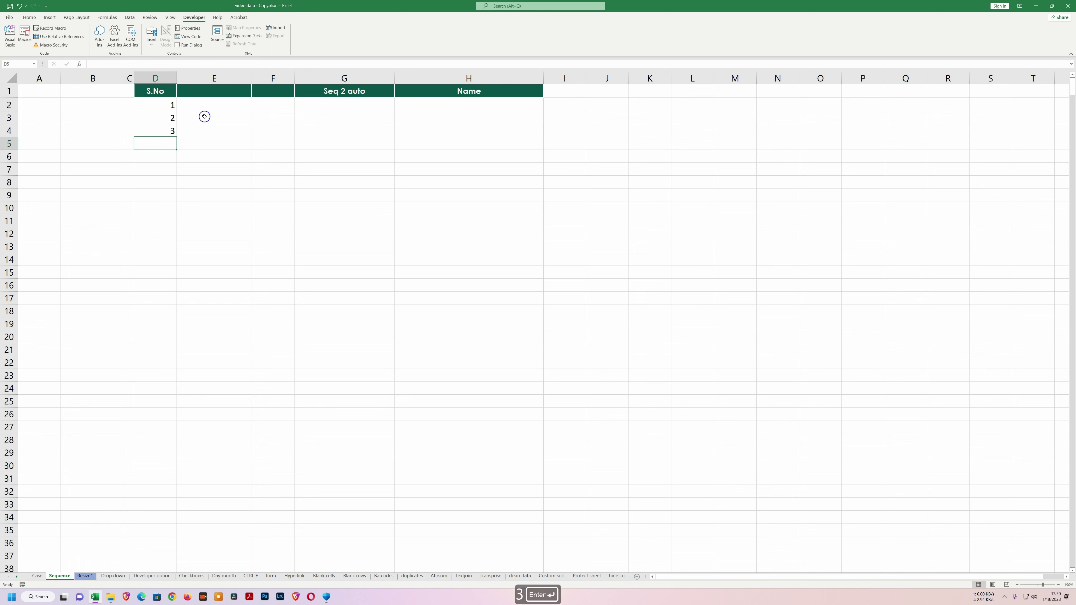
pyautogui.moveTo(155, 104); pyautogui.dragTo(159, 129)
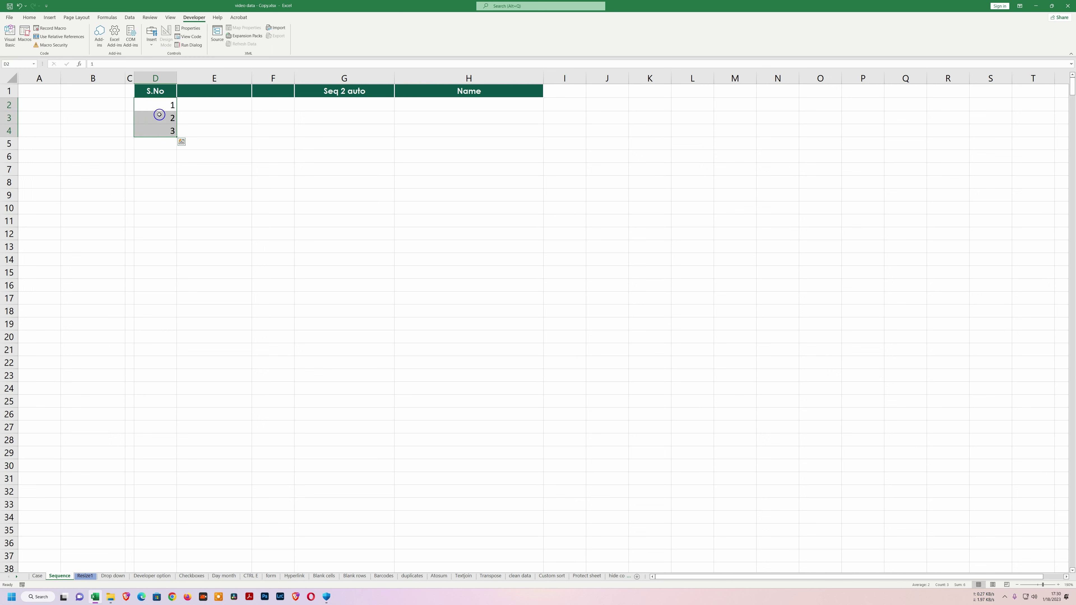
pyautogui.press('Delete')
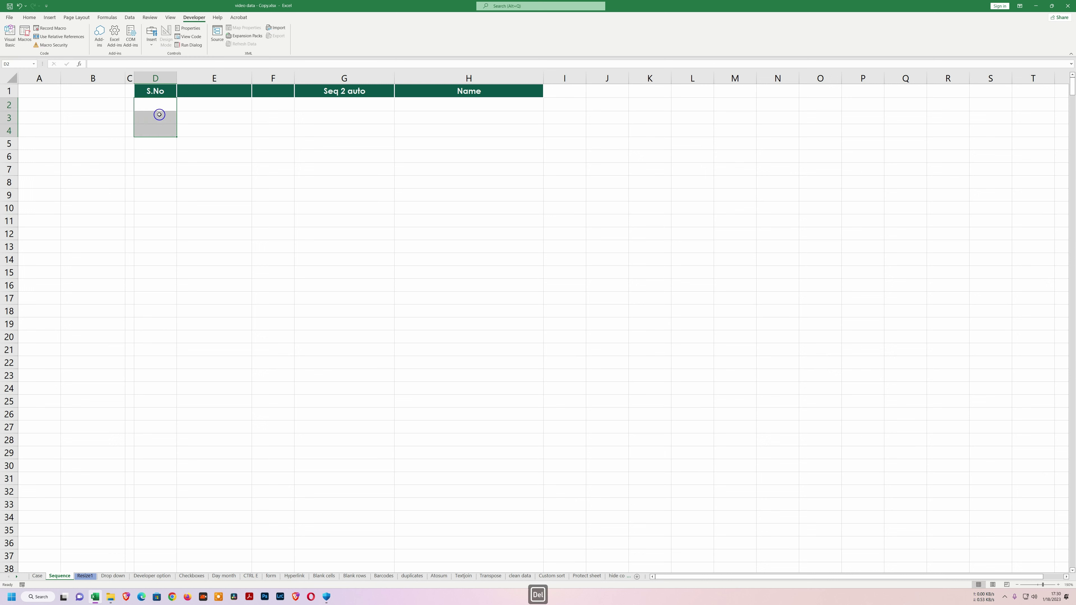
pyautogui.click(162, 130)
pyautogui.click(163, 148)
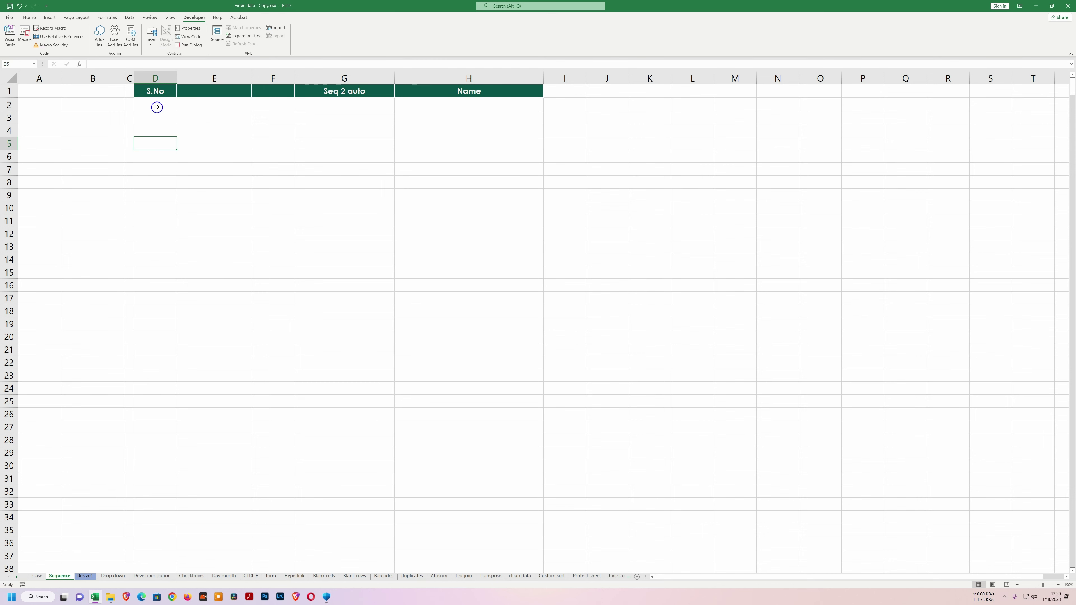
pyautogui.click(157, 108)
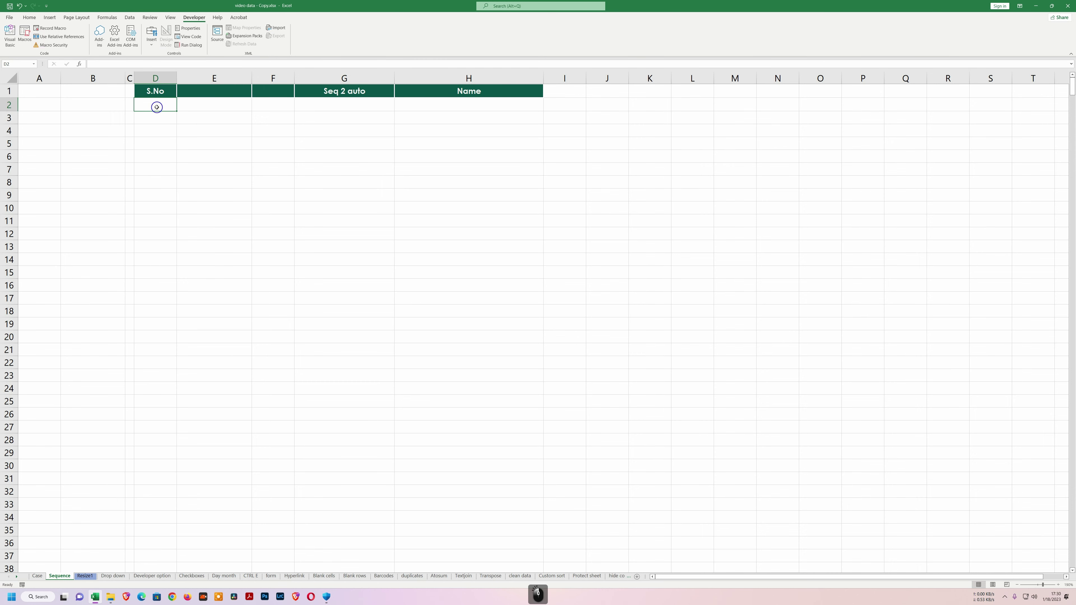
# Enter =SEQUENCE(500) in the first S.No cell to spill serial numbers 1 to 500.
pyautogui.write('=')
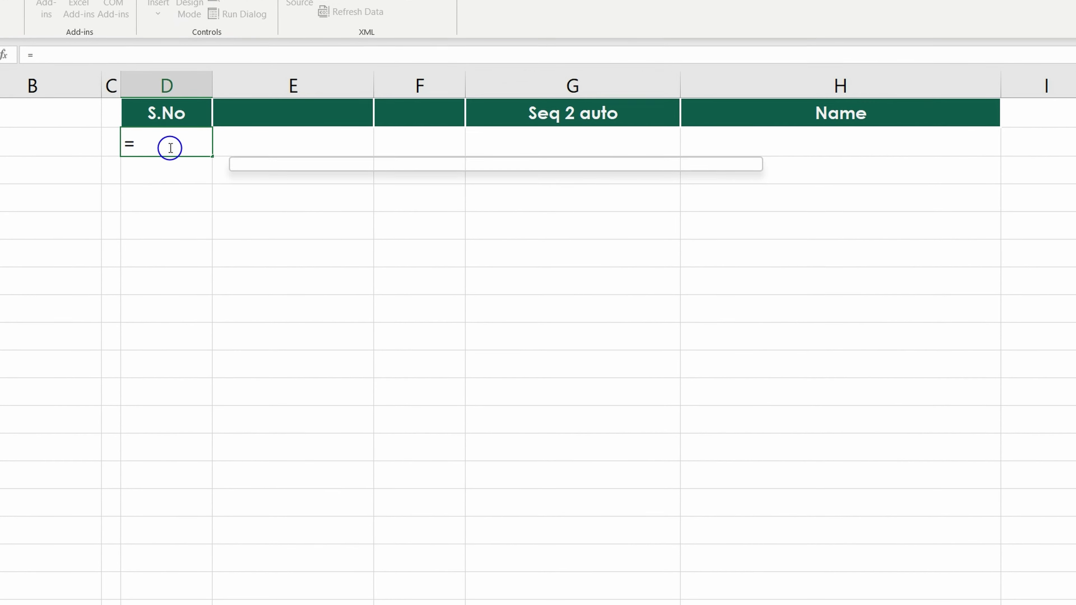
pyautogui.write('sequ')
pyautogui.press('Tab')
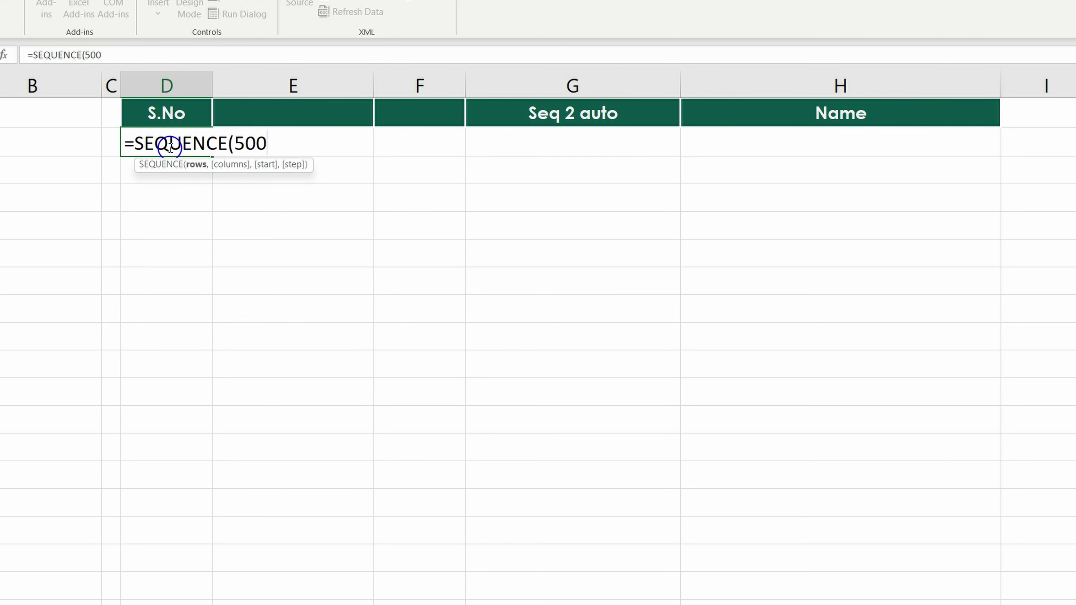
pyautogui.write('500)')
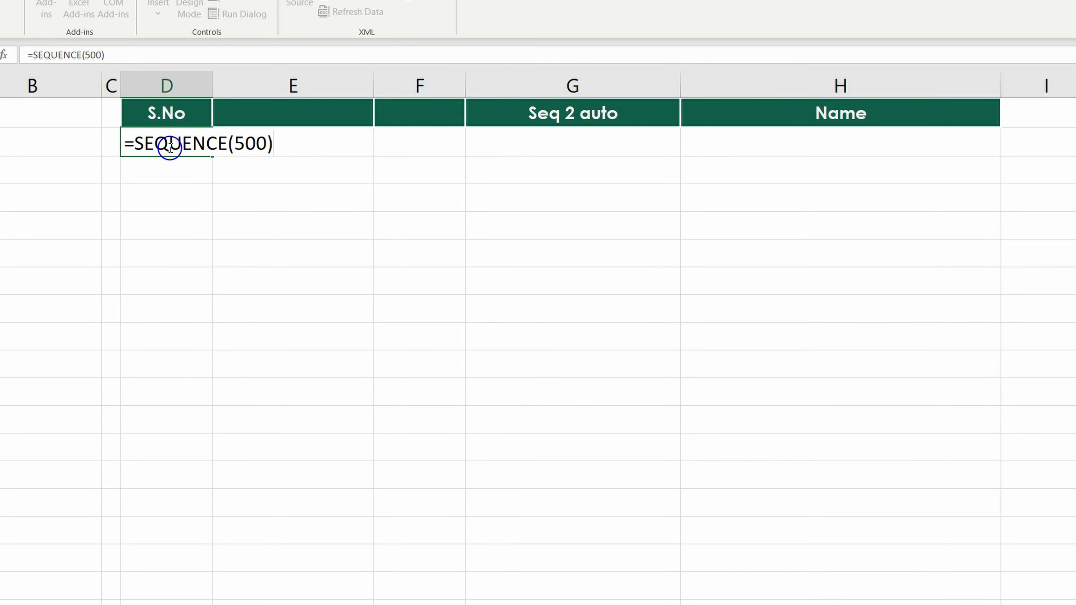
pyautogui.press('Return')
# Check that the spilled numbers run down to 500, then return to the top of the table.
pyautogui.click(180, 118)
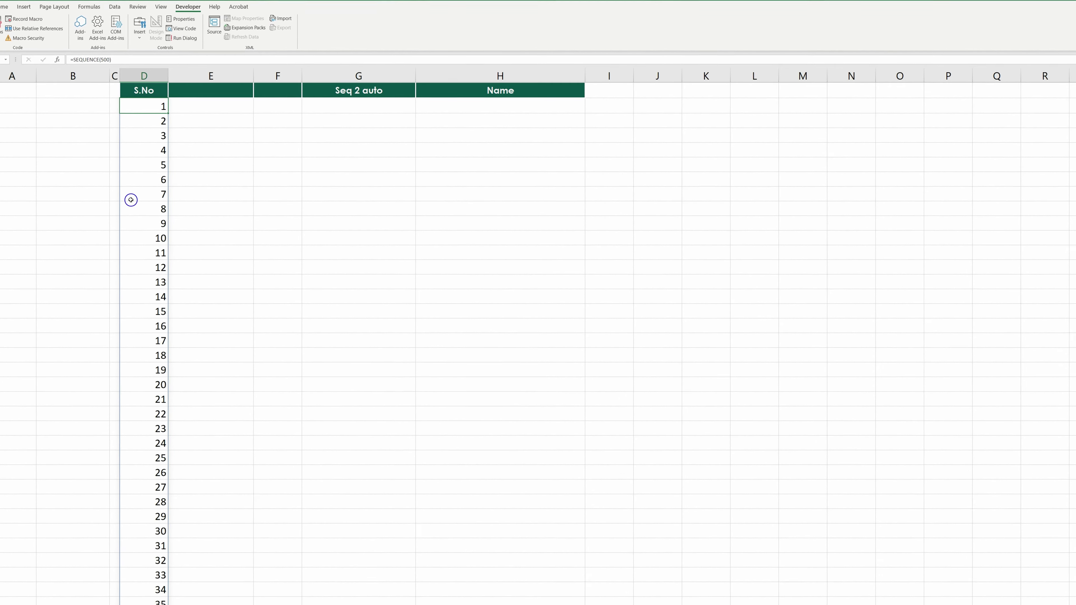
pyautogui.hotkey('ctrl', 'shift', 'Down')
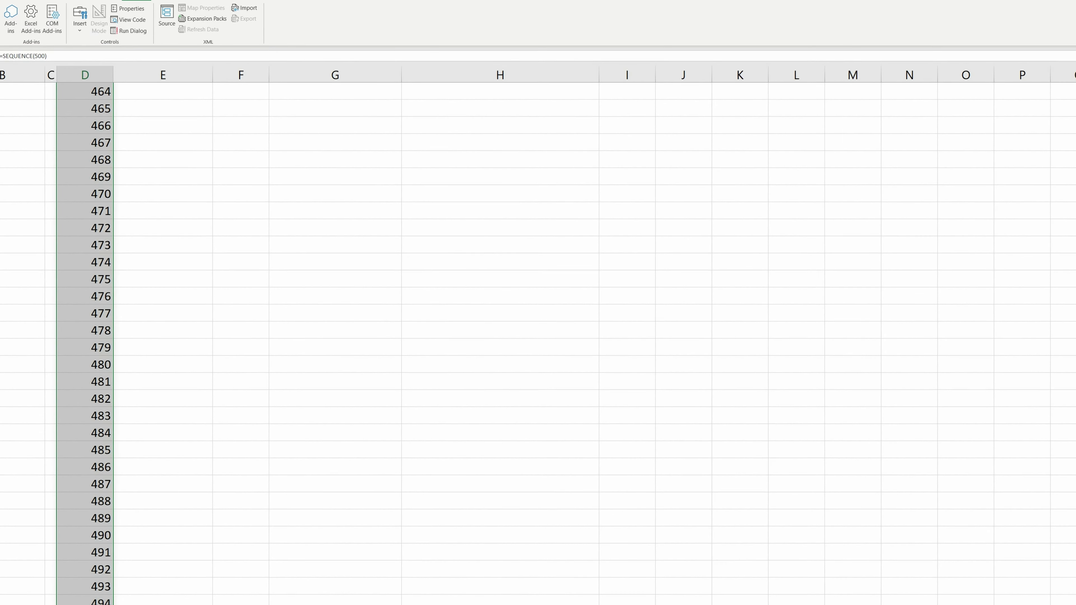
pyautogui.hotkey('ctrl', 'Down')
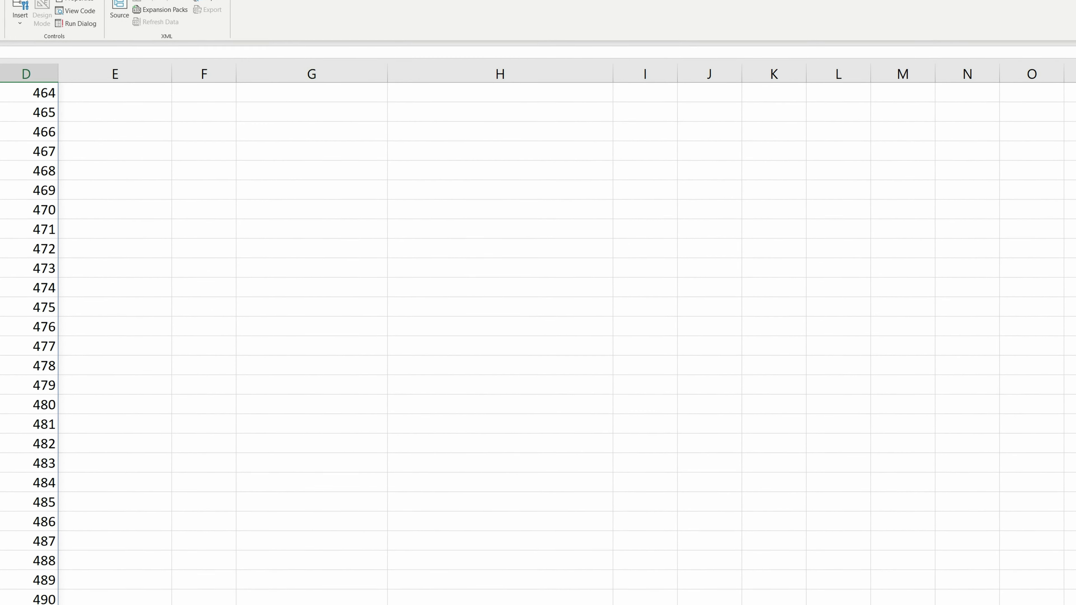
pyautogui.hotkey('ctrl', 'Up')
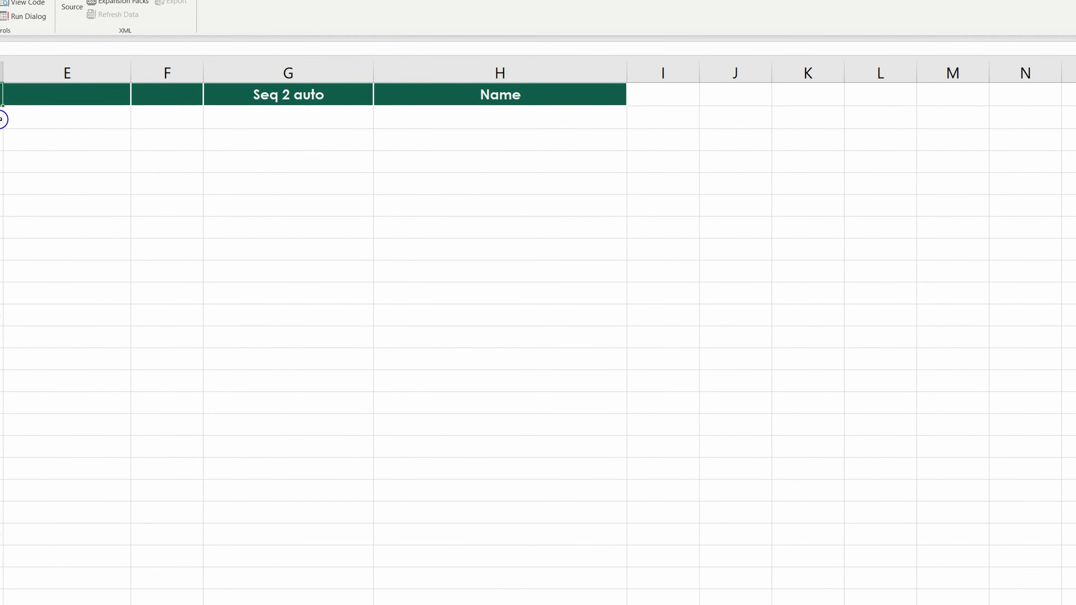
# Clear a test entry and enter the name 'moses' in the first Name cell.
pyautogui.click(432, 120)
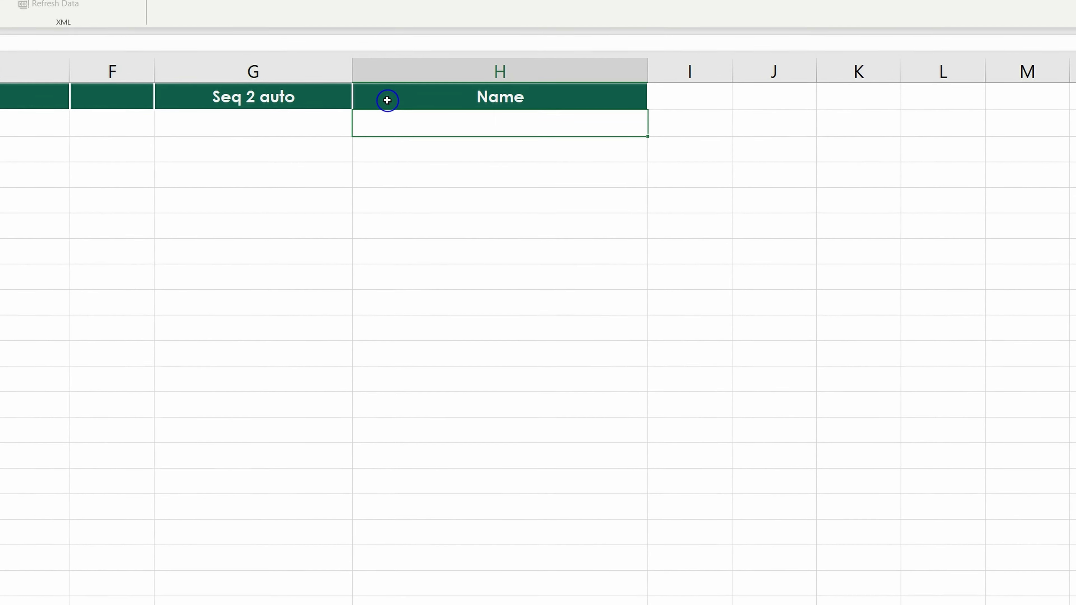
pyautogui.write('khkhh')
pyautogui.press('Return')
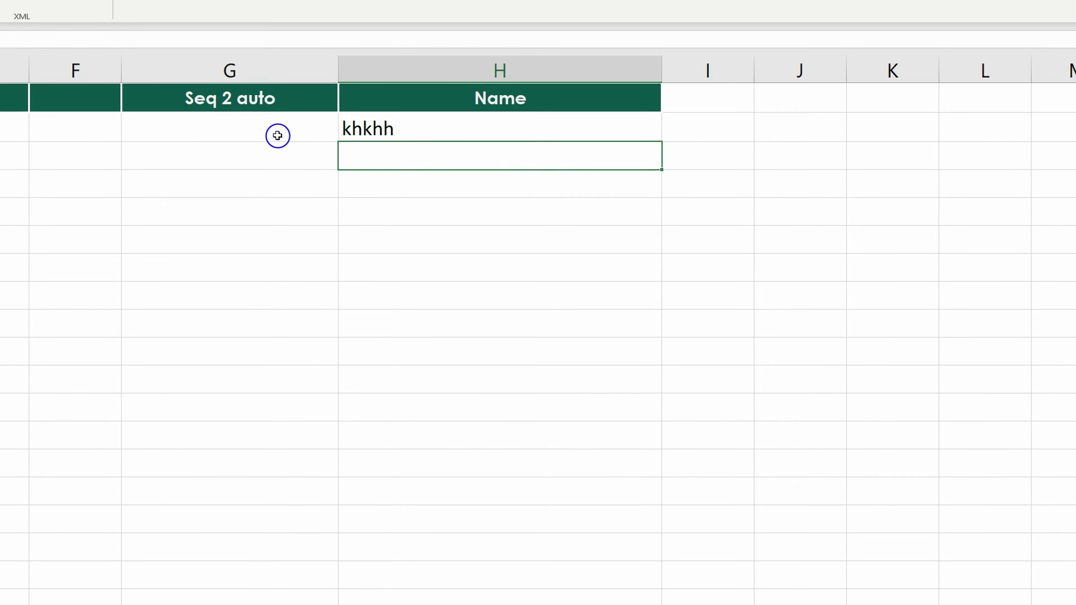
pyautogui.click(278, 126)
pyautogui.click(391, 130)
pyautogui.press('Delete')
pyautogui.press('Left')
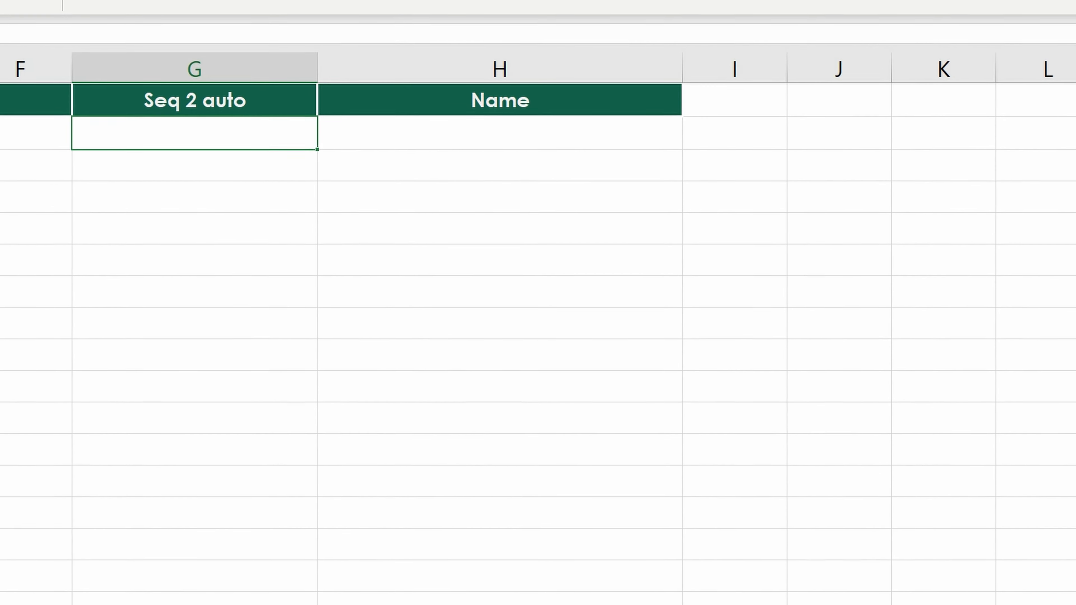
pyautogui.click(382, 136)
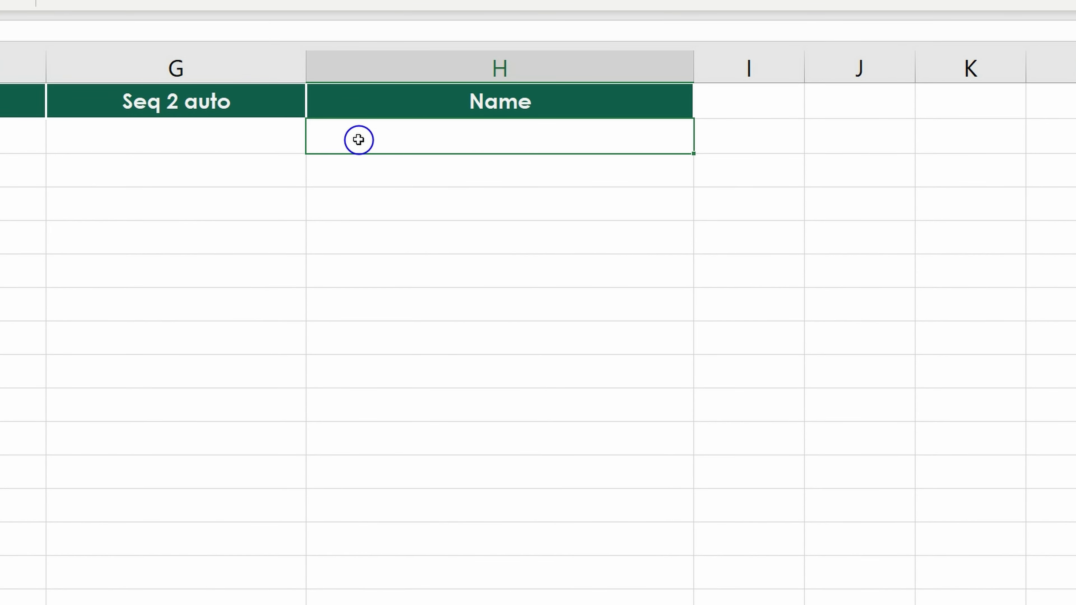
pyautogui.write('moses')
pyautogui.press('Return')
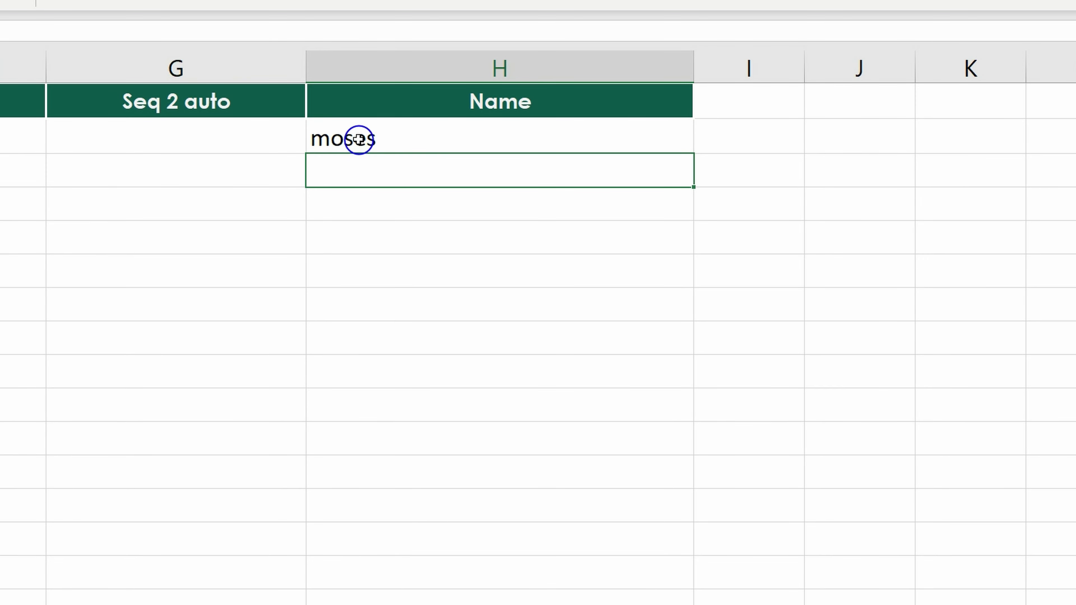
# Enter =SEQUENCE(COUNTA(H2:H299)) in the first Seq 2 auto cell to number filled names.
pyautogui.click(251, 139)
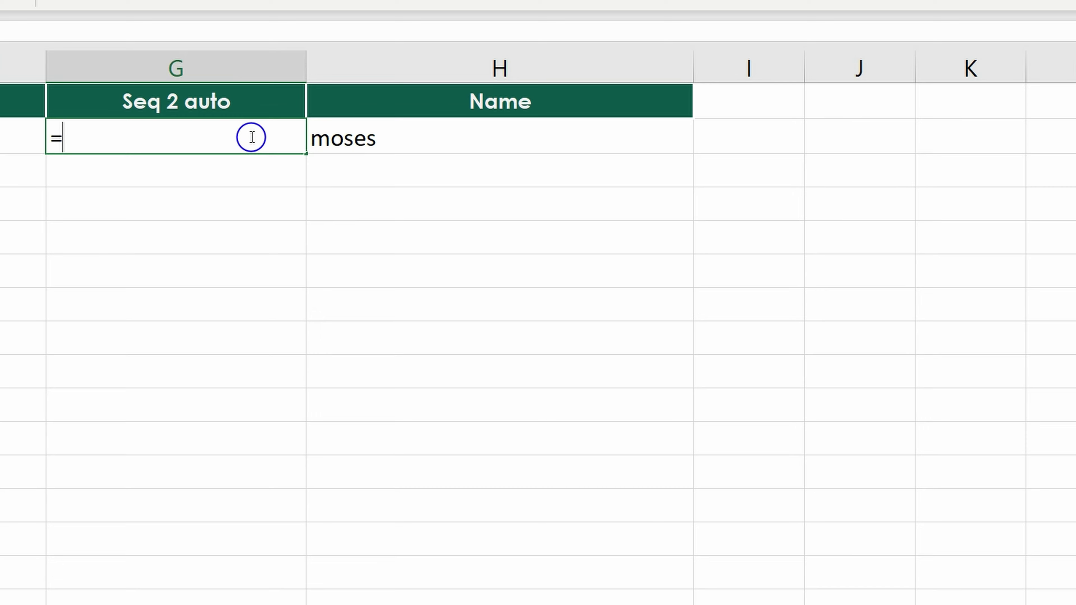
pyautogui.write('=seq')
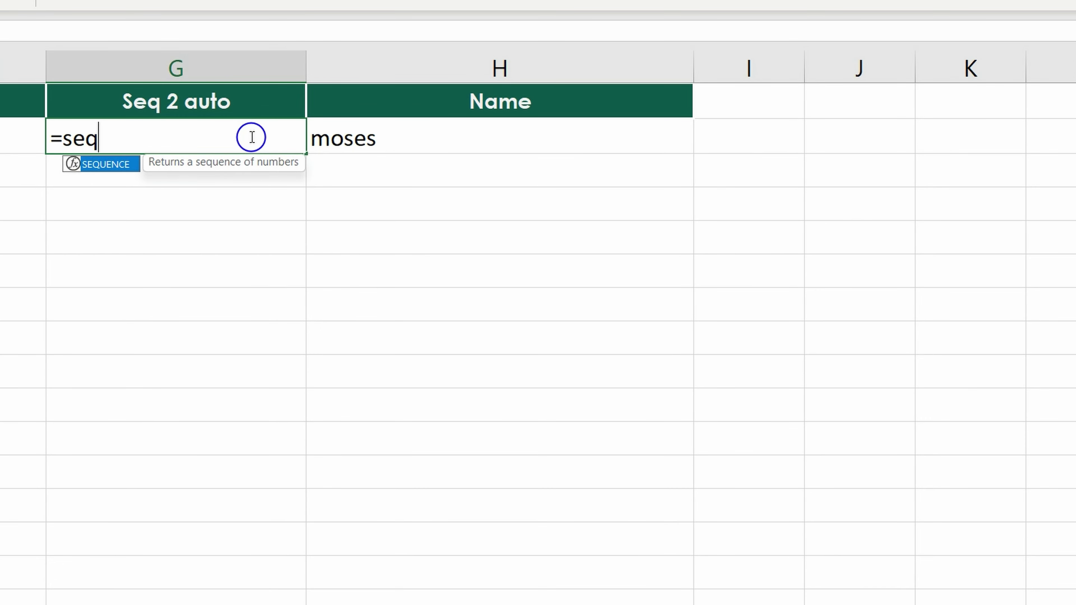
pyautogui.press('Tab')
pyautogui.write('count')
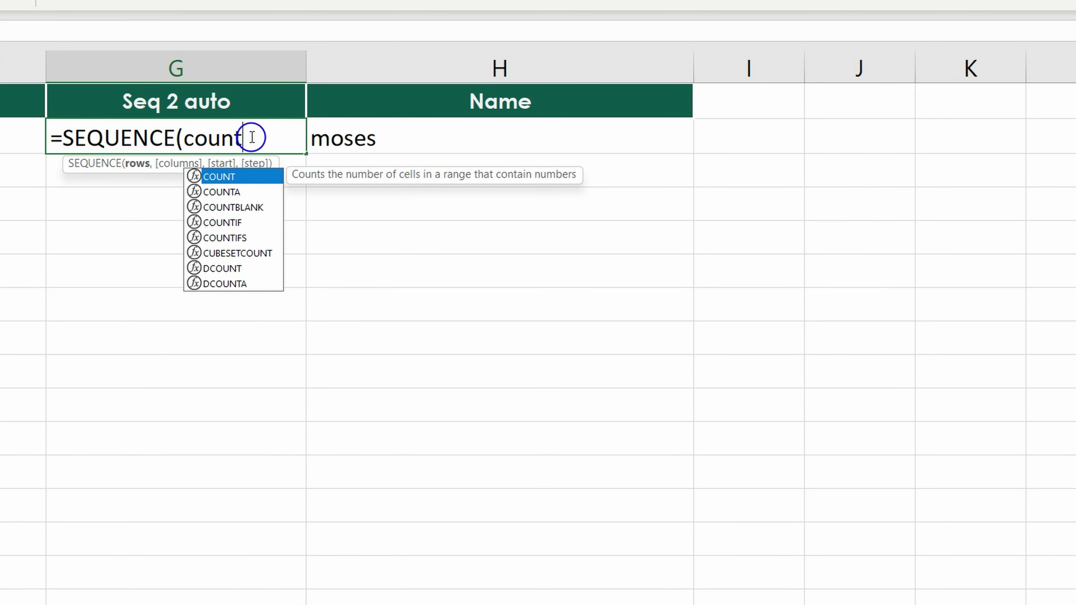
pyautogui.press('Down')
pyautogui.press('Tab')
pyautogui.moveTo(351, 139); pyautogui.dragTo(424, 604)
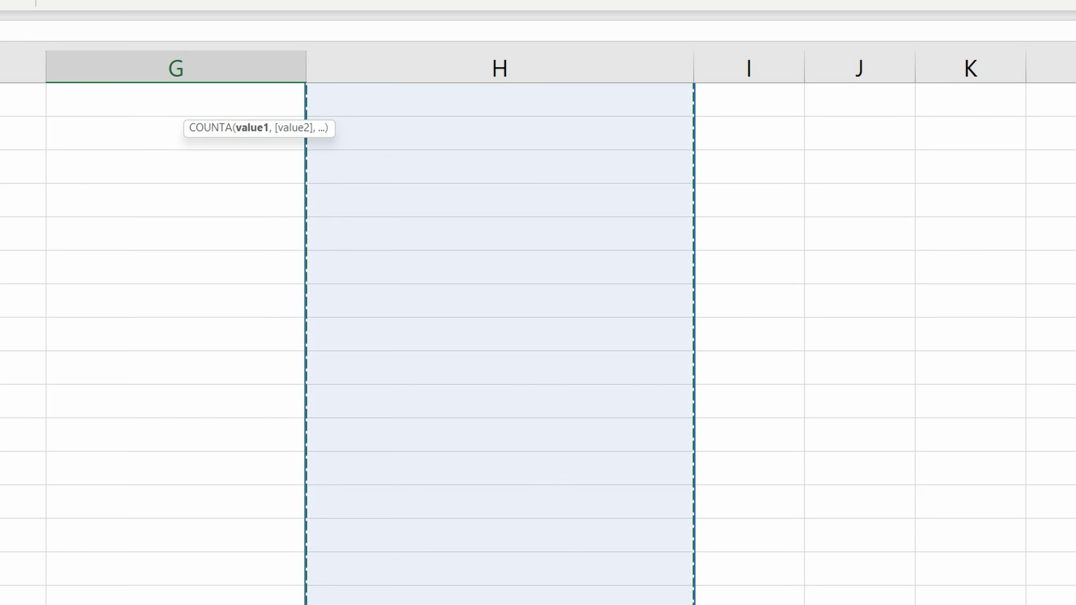
pyautogui.scroll(1, 626, 261)
pyautogui.write('))')
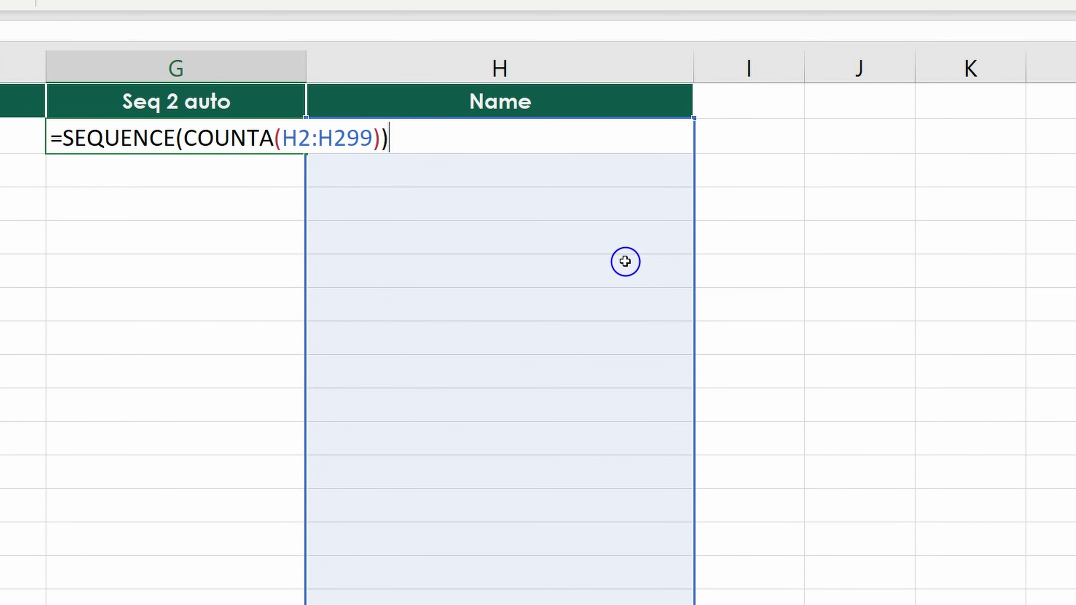
pyautogui.press('Return')
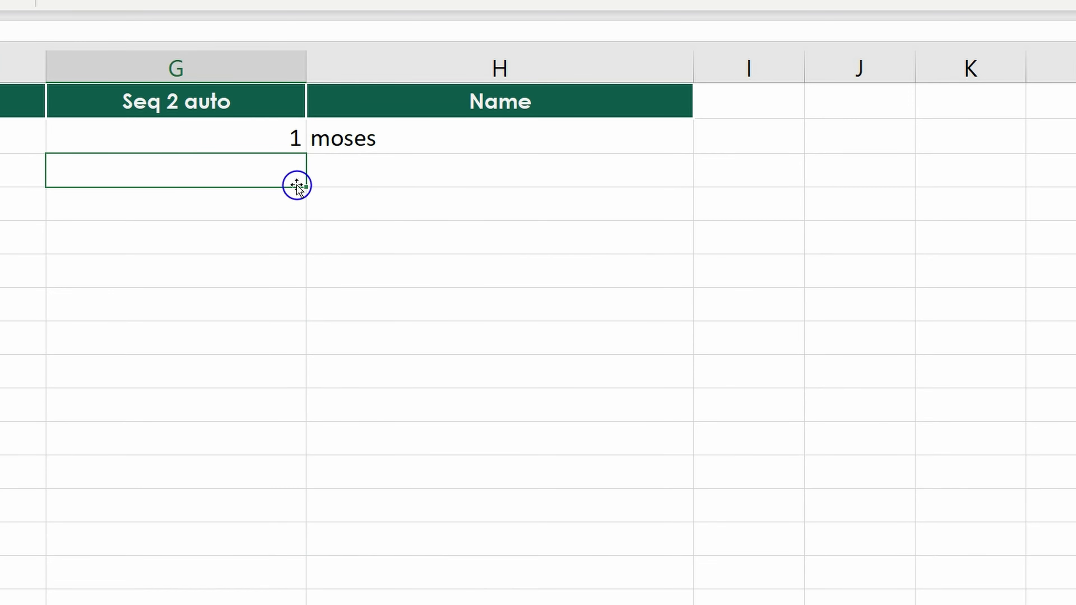
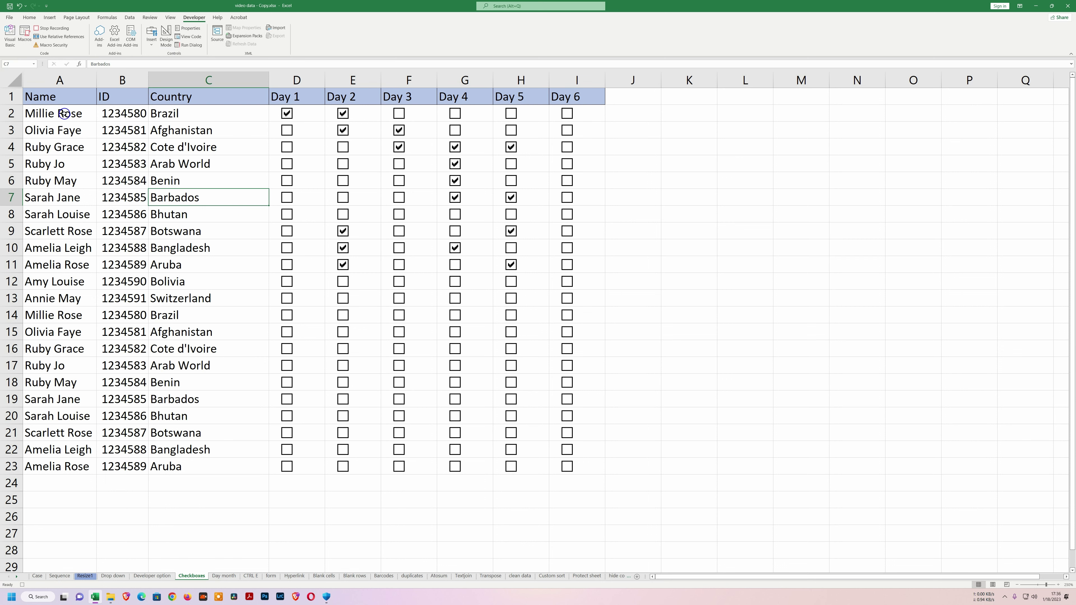
# Make the names in A2:A23 bold at font size 9.
pyautogui.moveTo(64, 113); pyautogui.dragTo(52, 461)
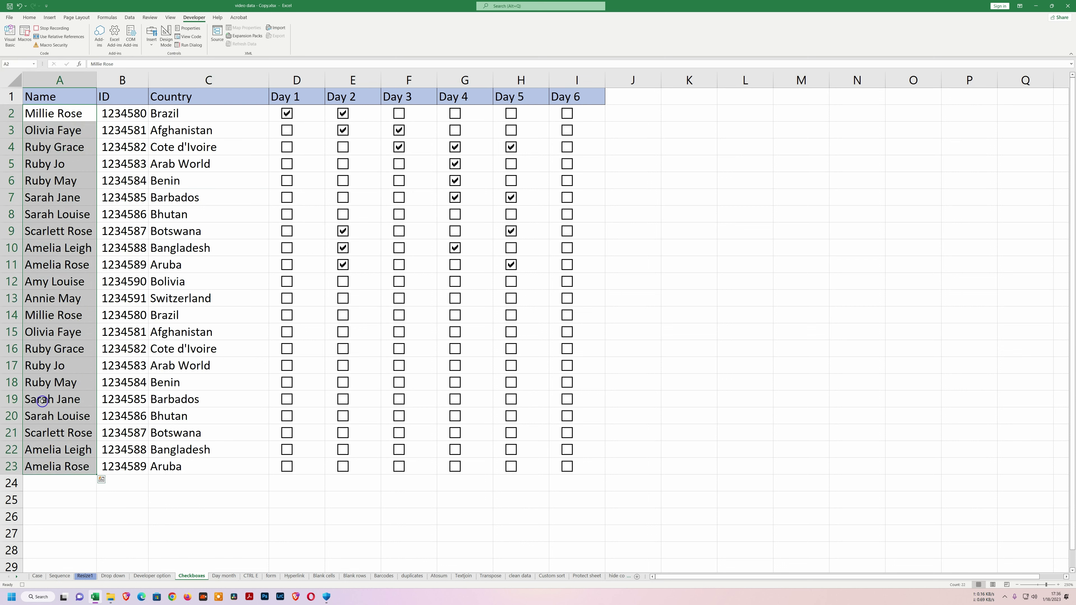
pyautogui.click(29, 17)
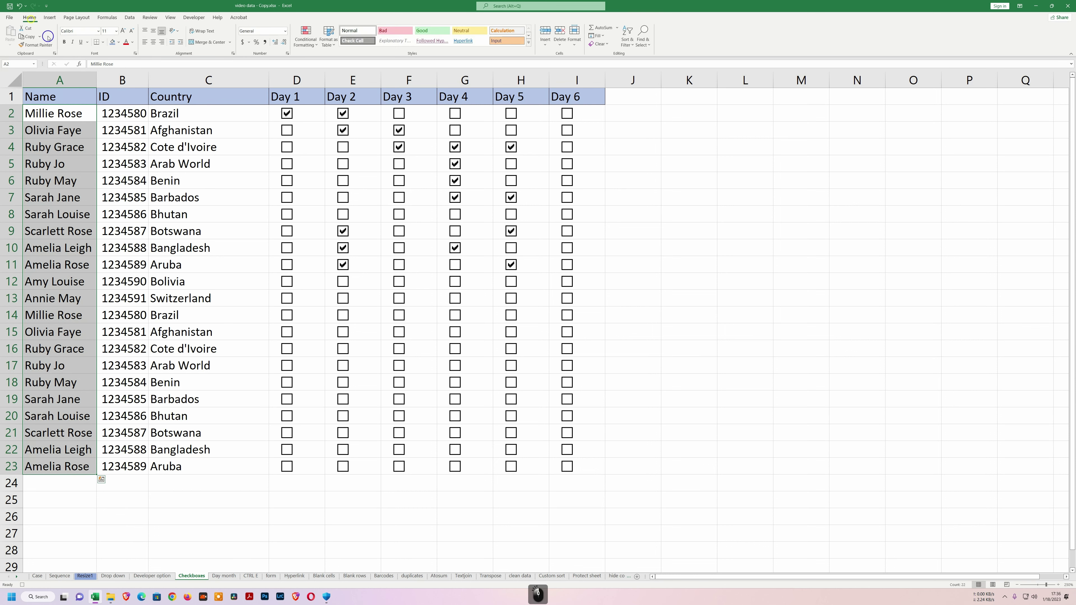
pyautogui.click(64, 43)
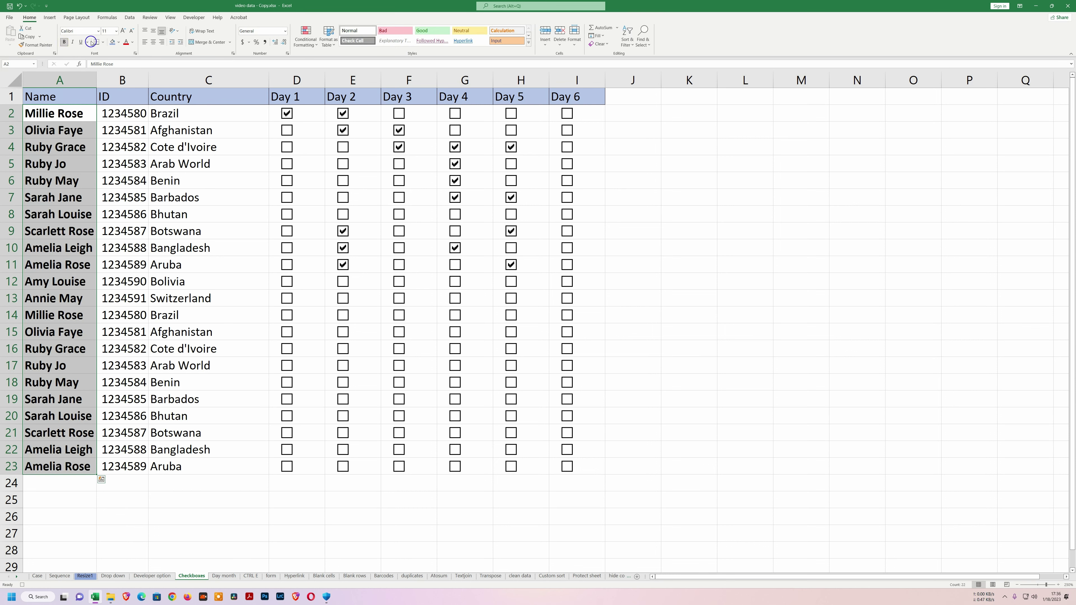
pyautogui.click(117, 32)
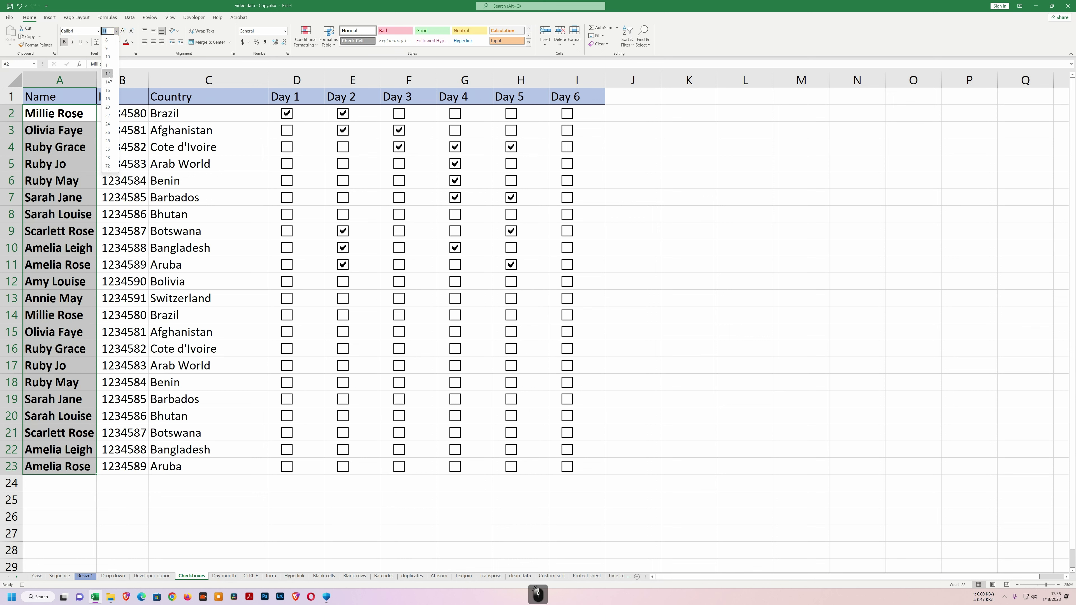
pyautogui.click(107, 49)
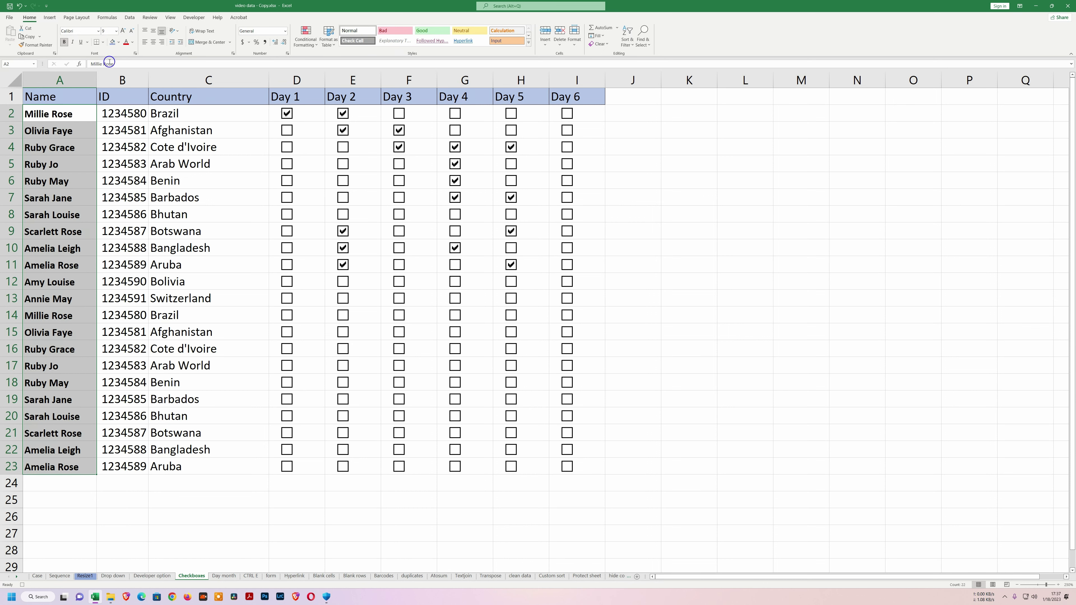
# Give the IDs in B2:B23 a blue-grey fill with dark grey text.
pyautogui.moveTo(123, 111); pyautogui.dragTo(123, 467)
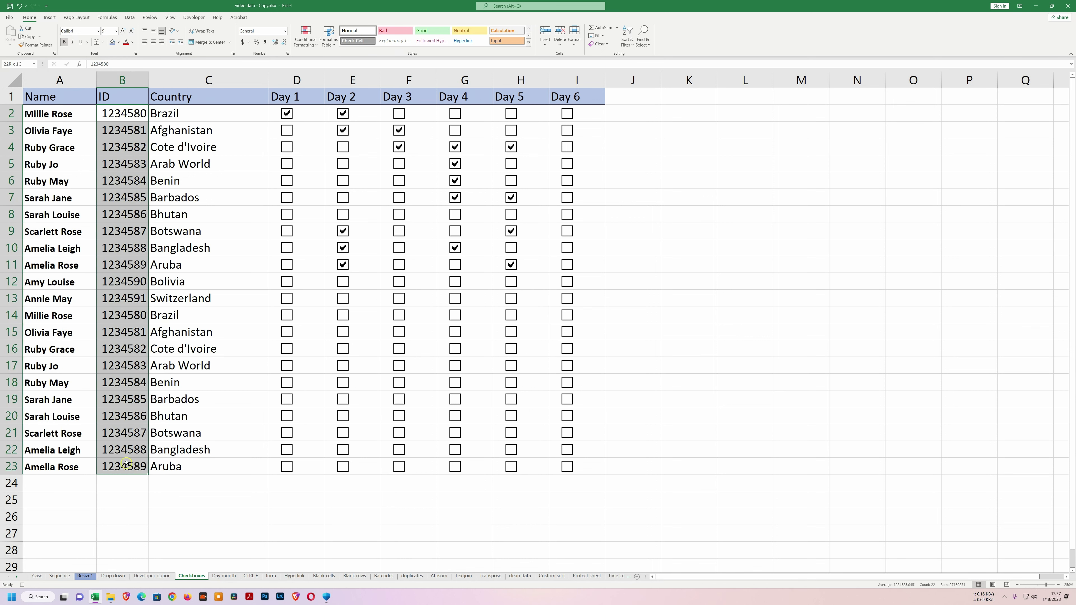
pyautogui.click(119, 42)
pyautogui.click(132, 73)
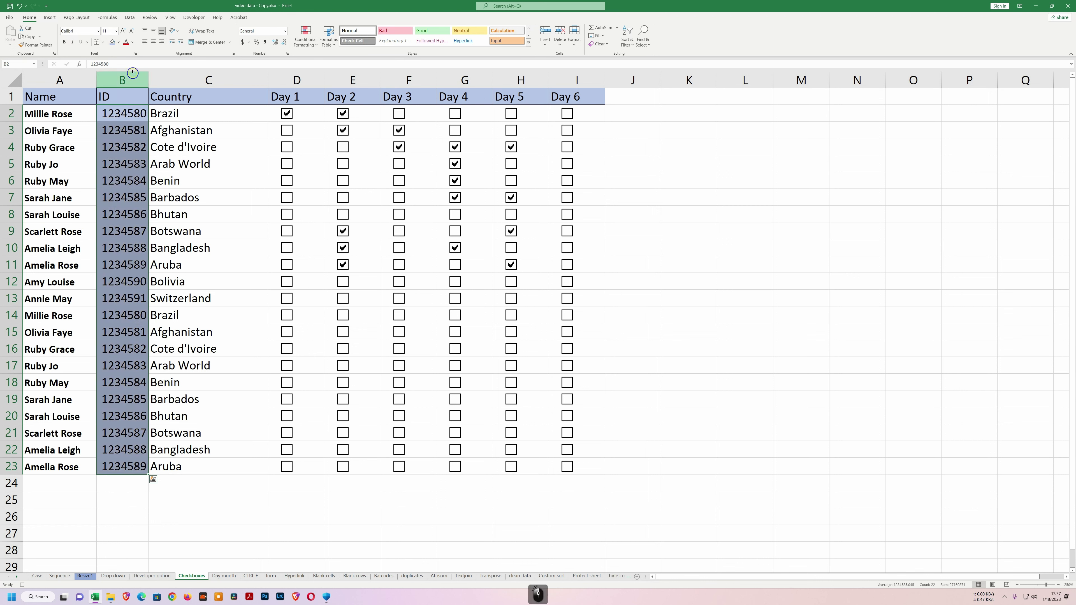
pyautogui.click(133, 43)
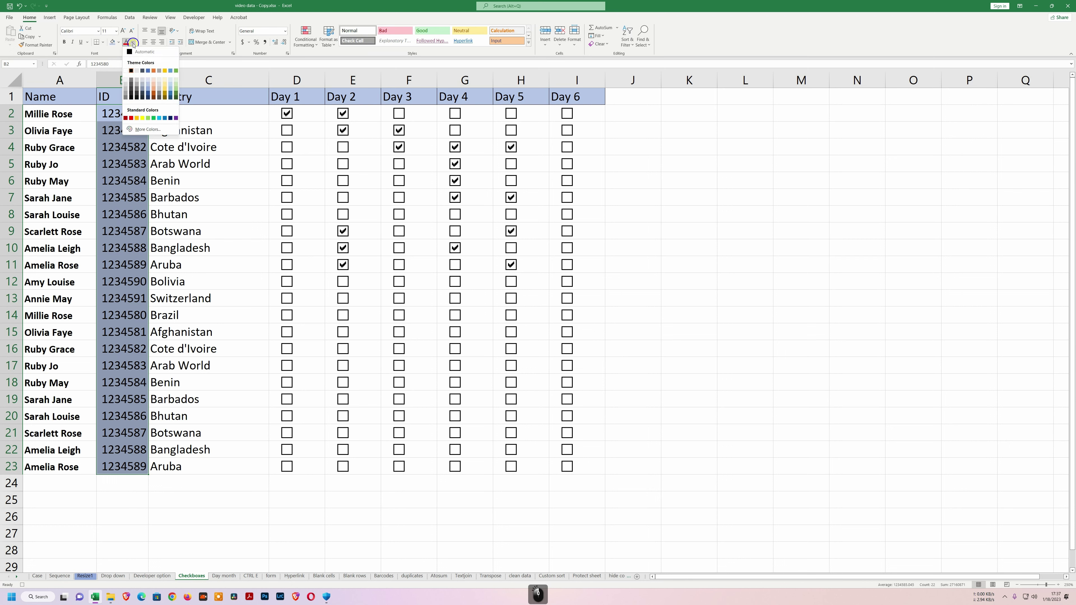
pyautogui.click(154, 85)
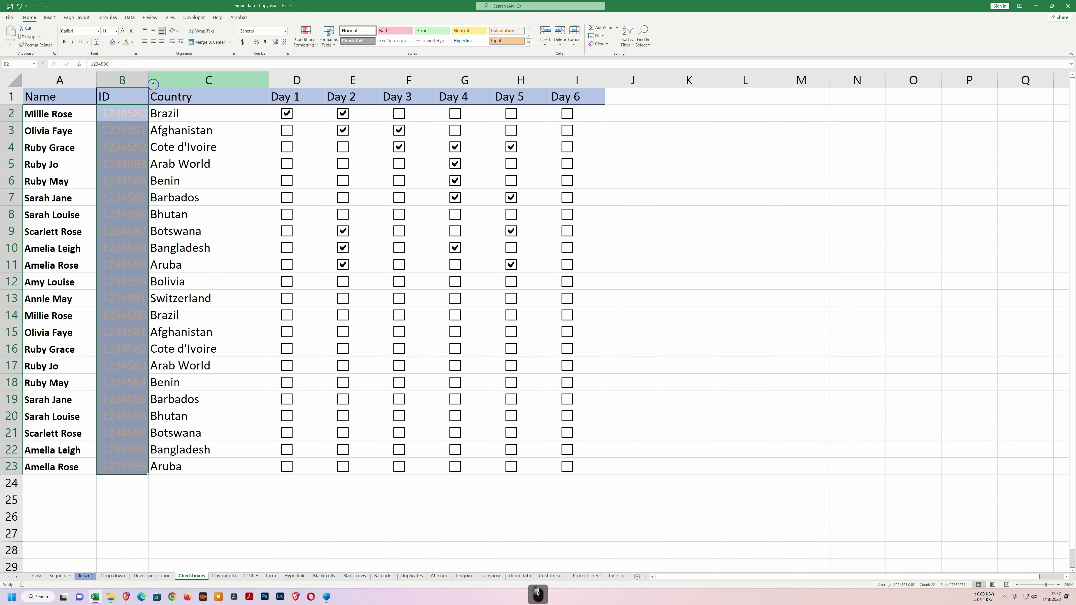
pyautogui.click(133, 44)
pyautogui.click(132, 93)
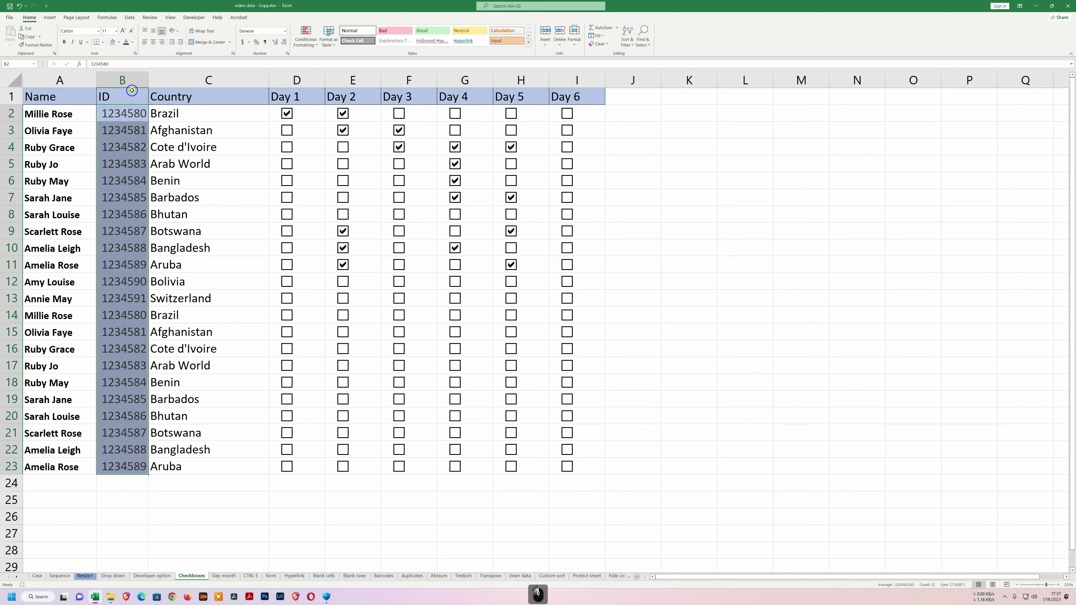
# Turn the country names in column C dark green.
pyautogui.moveTo(168, 114); pyautogui.dragTo(221, 467)
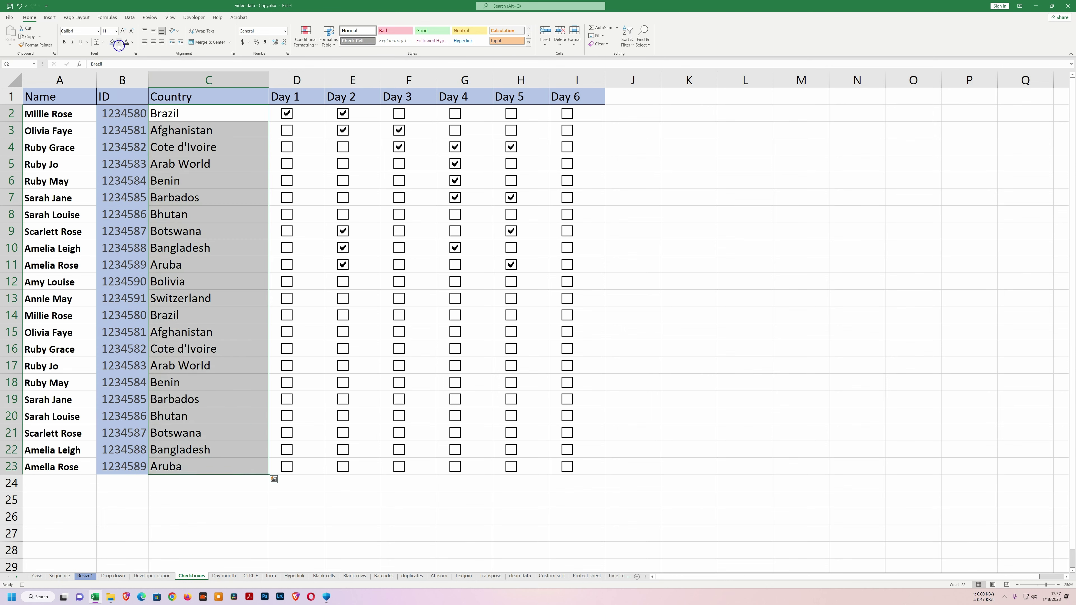
pyautogui.click(132, 43)
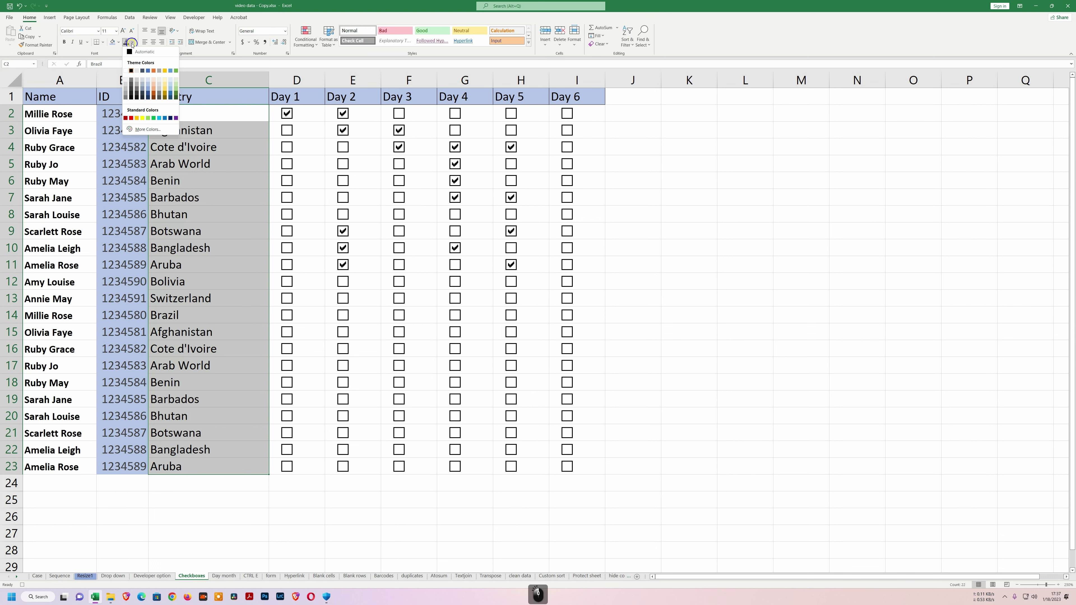
pyautogui.click(176, 98)
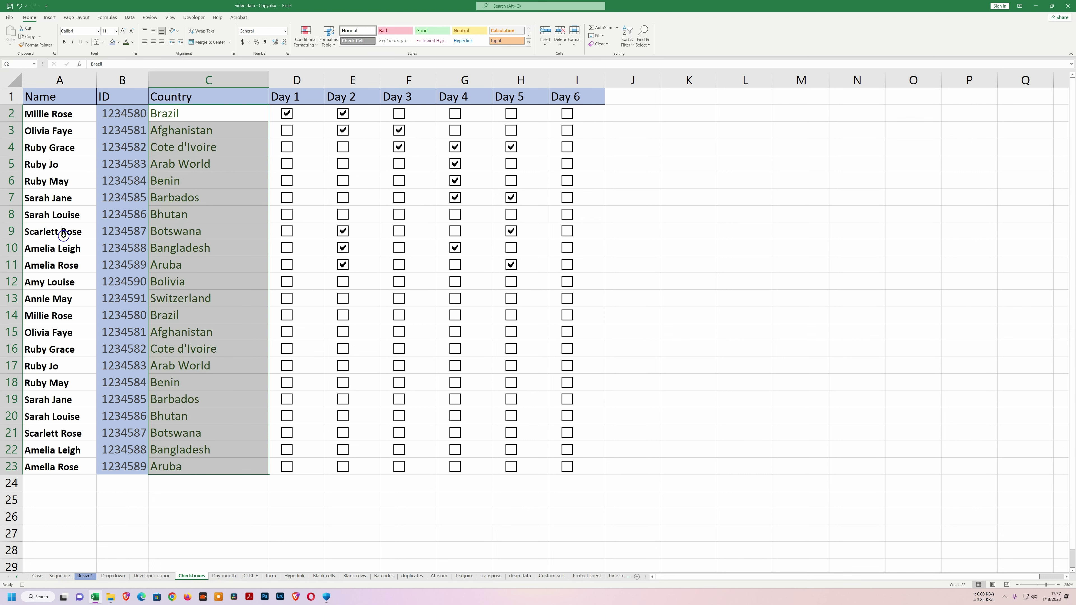
pyautogui.moveTo(70, 114); pyautogui.dragTo(255, 464)
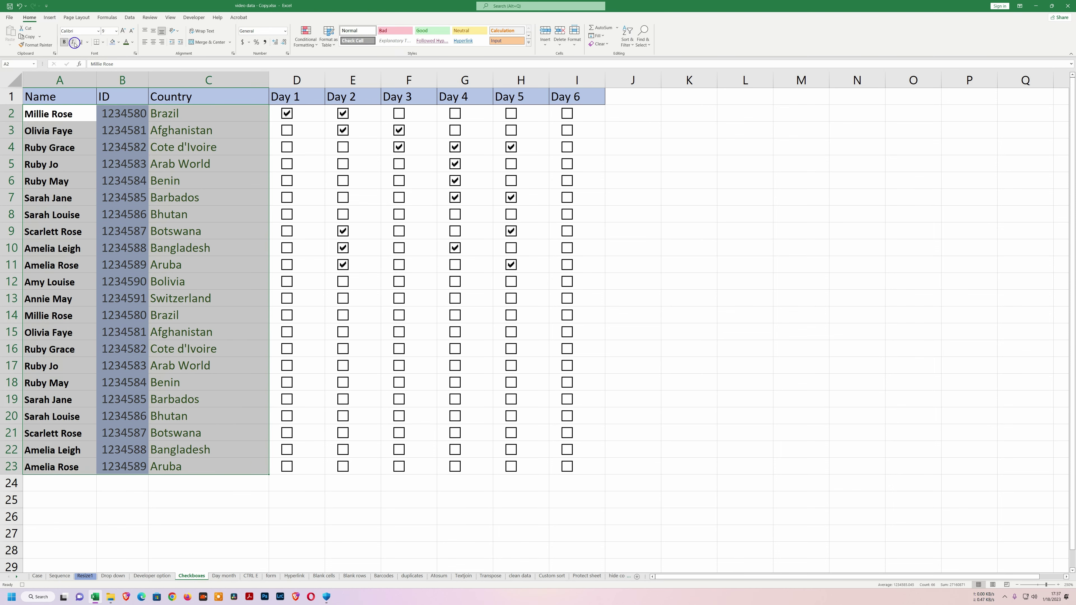
# Add all borders to the table and paste a copy of A1:C23 at K1.
pyautogui.click(103, 42)
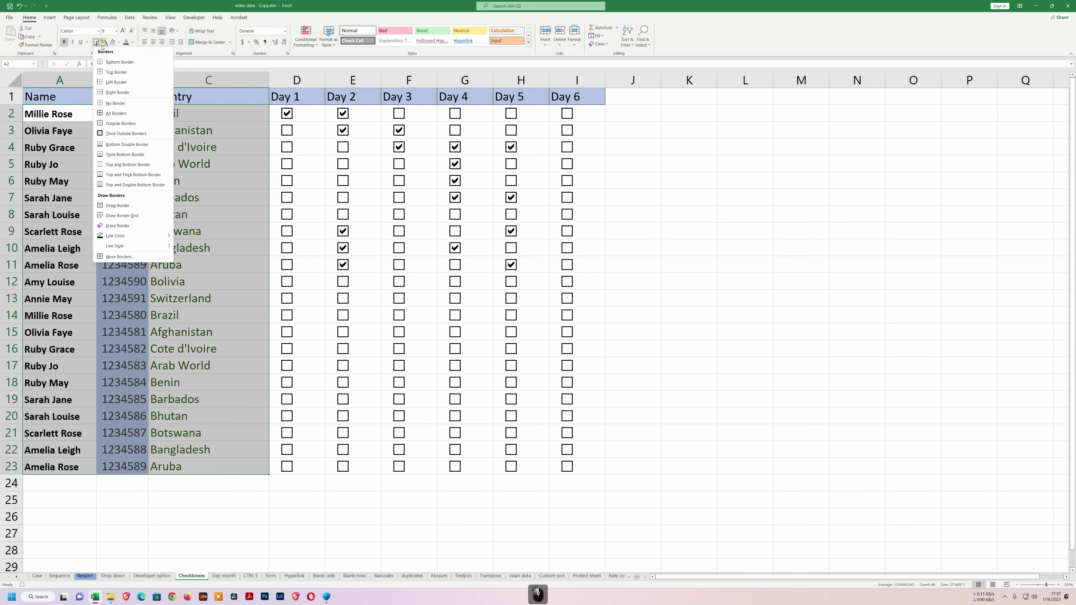
pyautogui.click(116, 113)
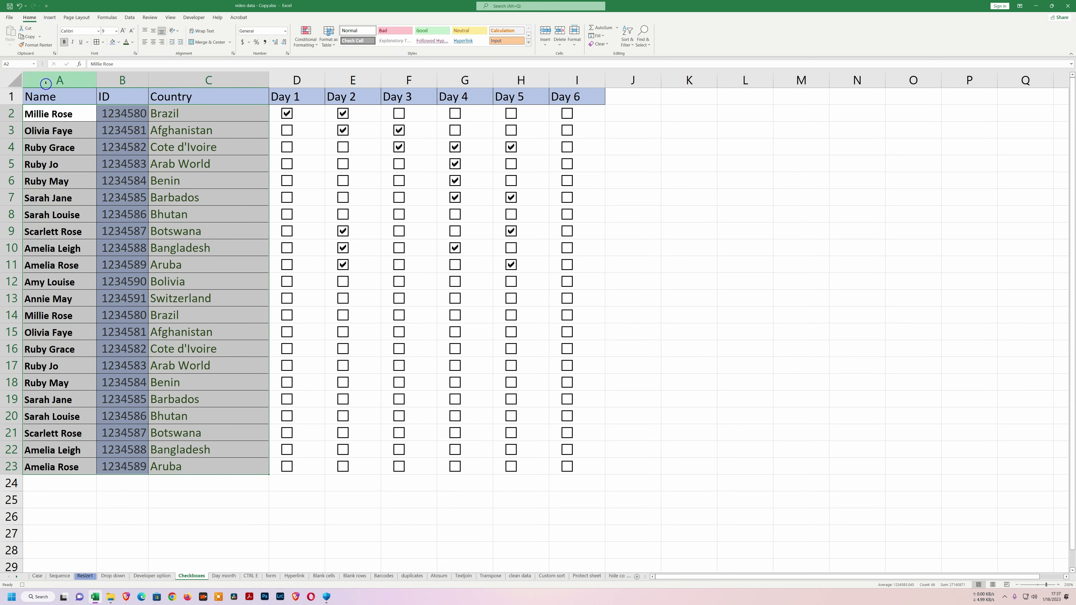
pyautogui.moveTo(45, 95); pyautogui.dragTo(262, 465)
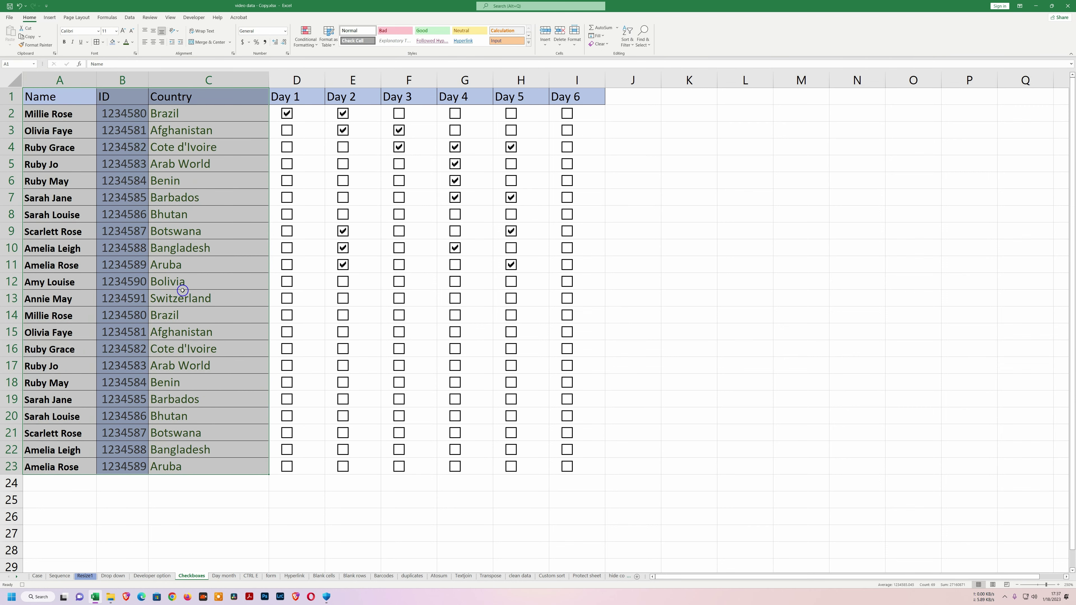
pyautogui.hotkey('ctrl', 'c')
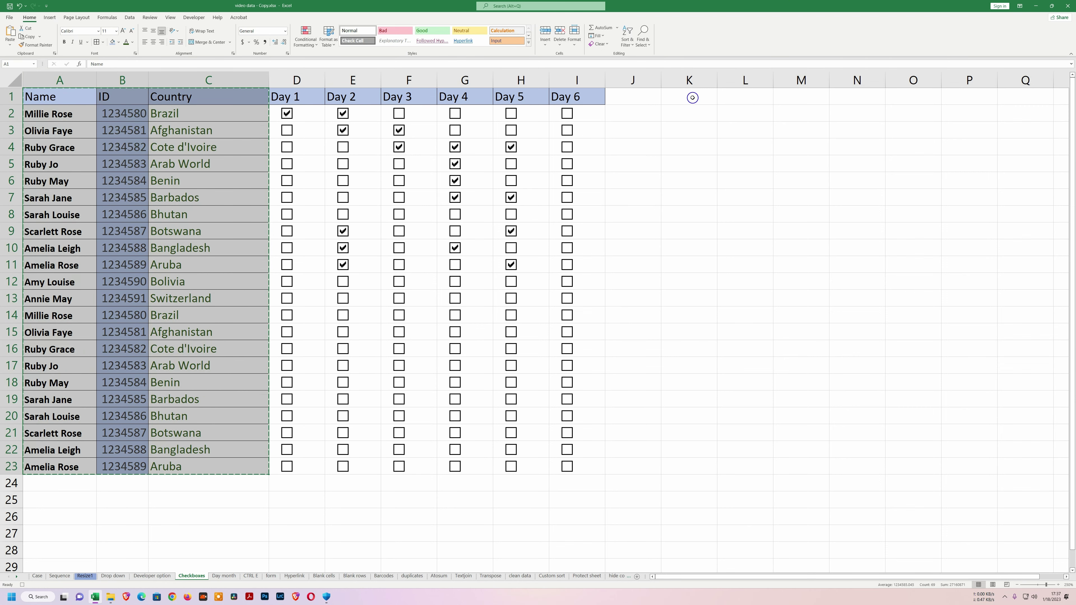
pyautogui.click(692, 97)
pyautogui.rightClick(692, 97)
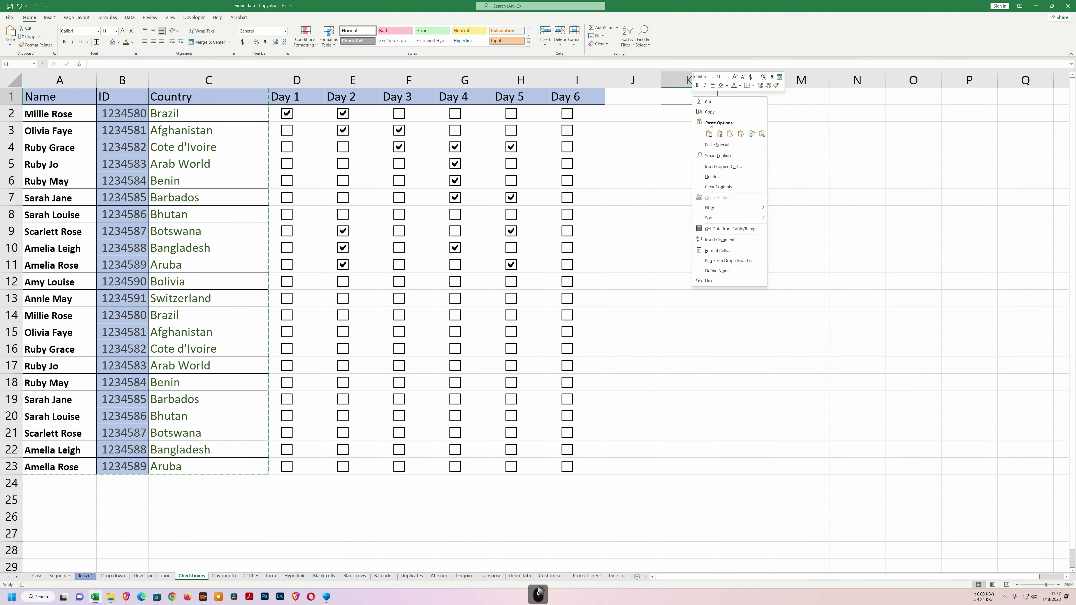
pyautogui.click(710, 134)
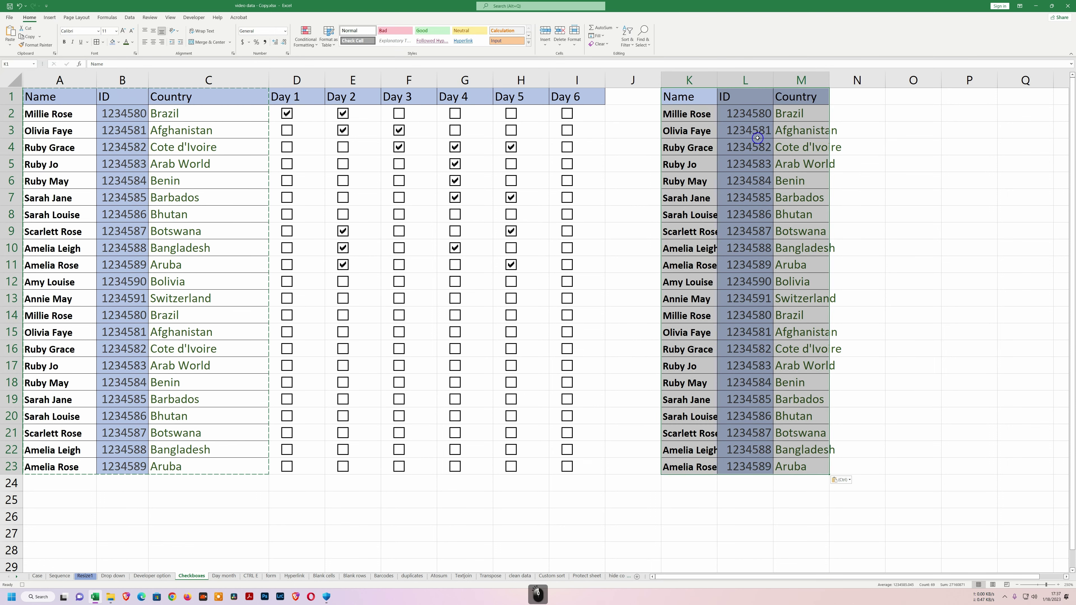
# Autofit columns L and M, then stop recording the macro.
pyautogui.doubleClick(830, 81)
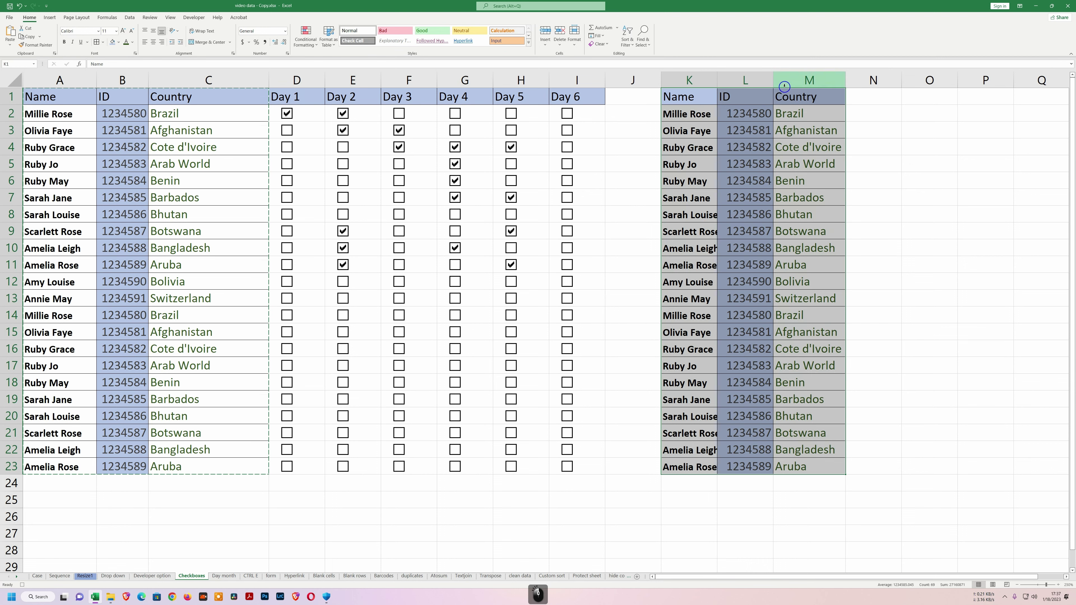
pyautogui.doubleClick(773, 81)
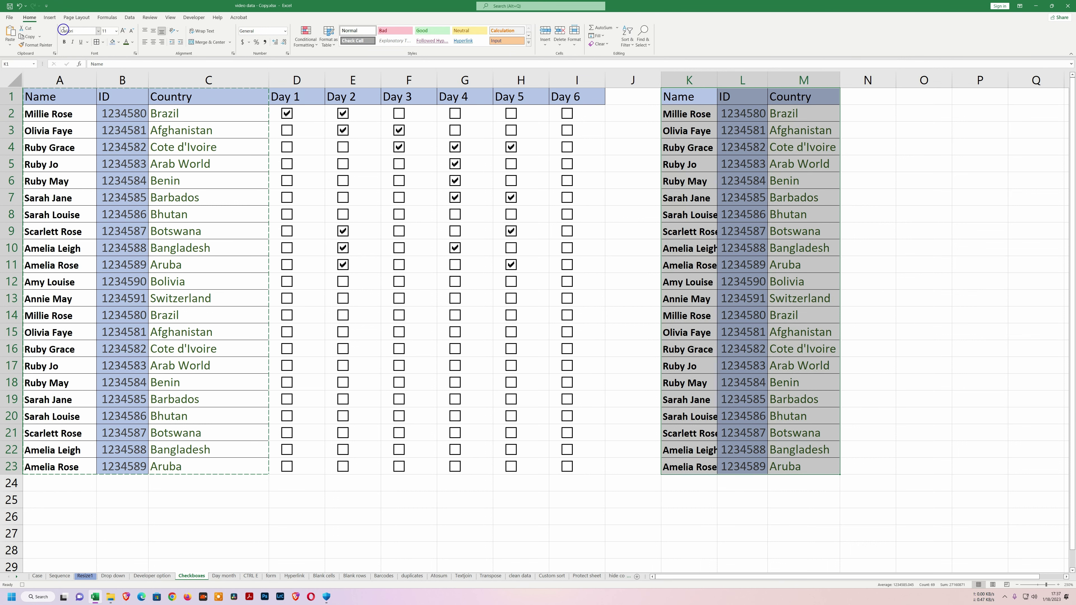
pyautogui.click(194, 17)
pyautogui.click(44, 29)
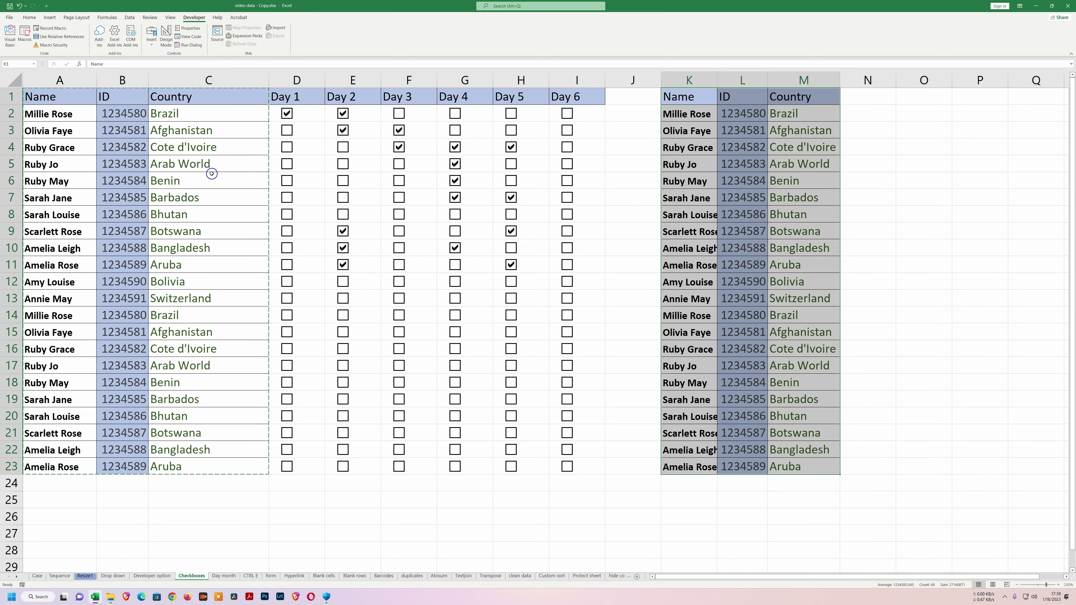
# Undo the last change and select cell K5 in the cleared area.
pyautogui.click(168, 496)
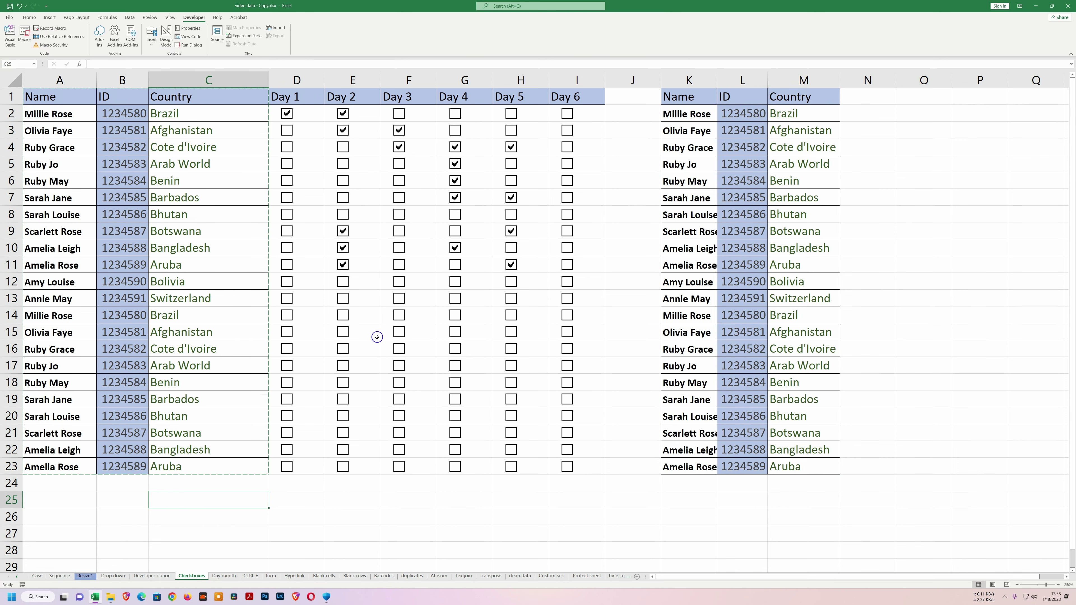
pyautogui.hotkey('ctrl', 'z')
pyautogui.hotkey('ctrl', 'z')
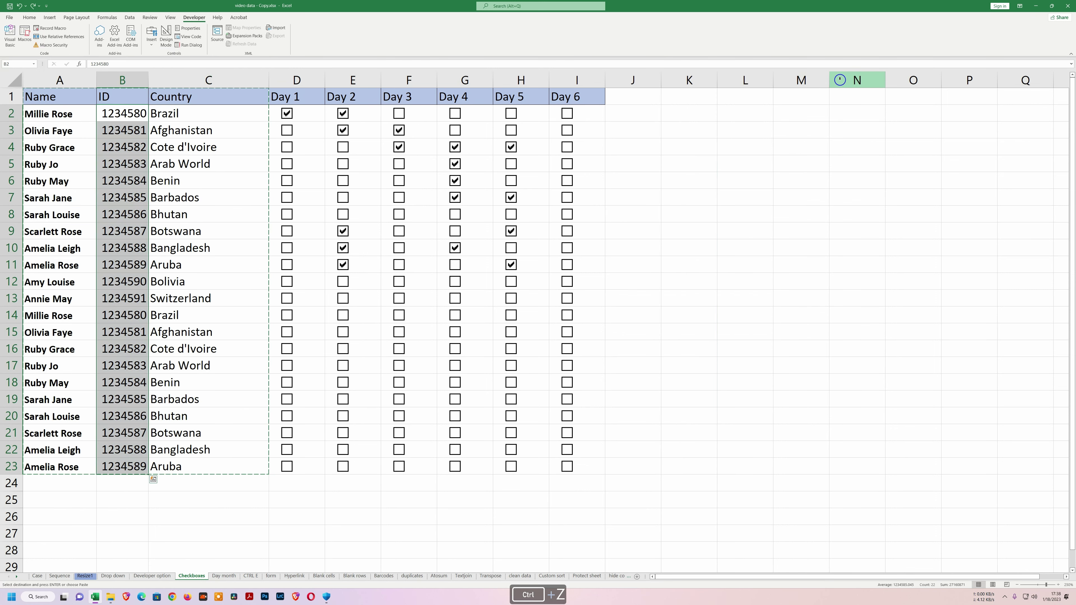
pyautogui.click(687, 160)
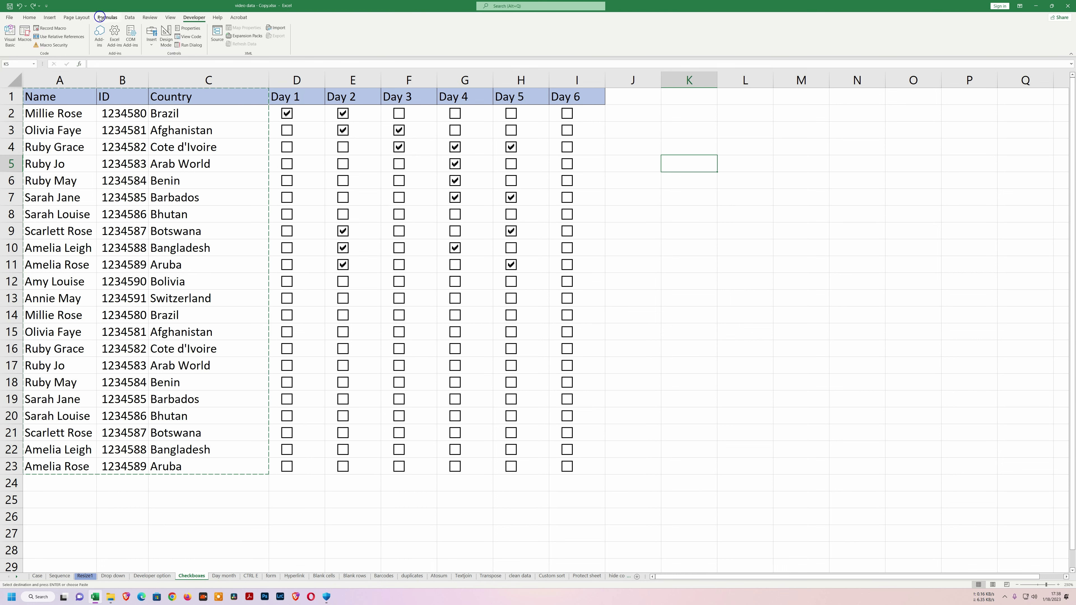
# Run Macro1 from the Macros list, then reopen the list and cancel.
pyautogui.click(25, 39)
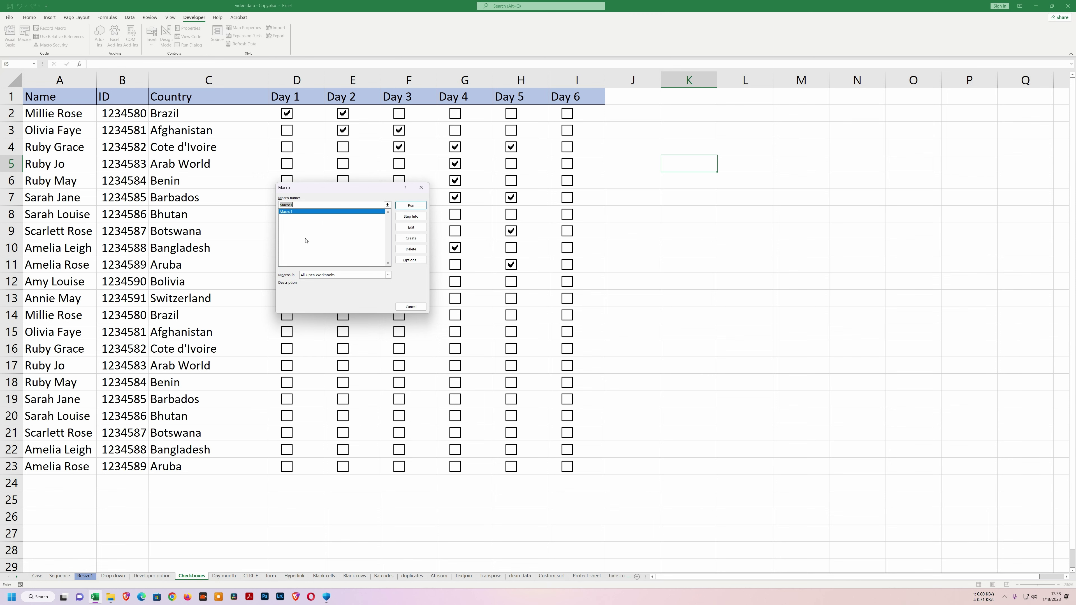
pyautogui.click(403, 207)
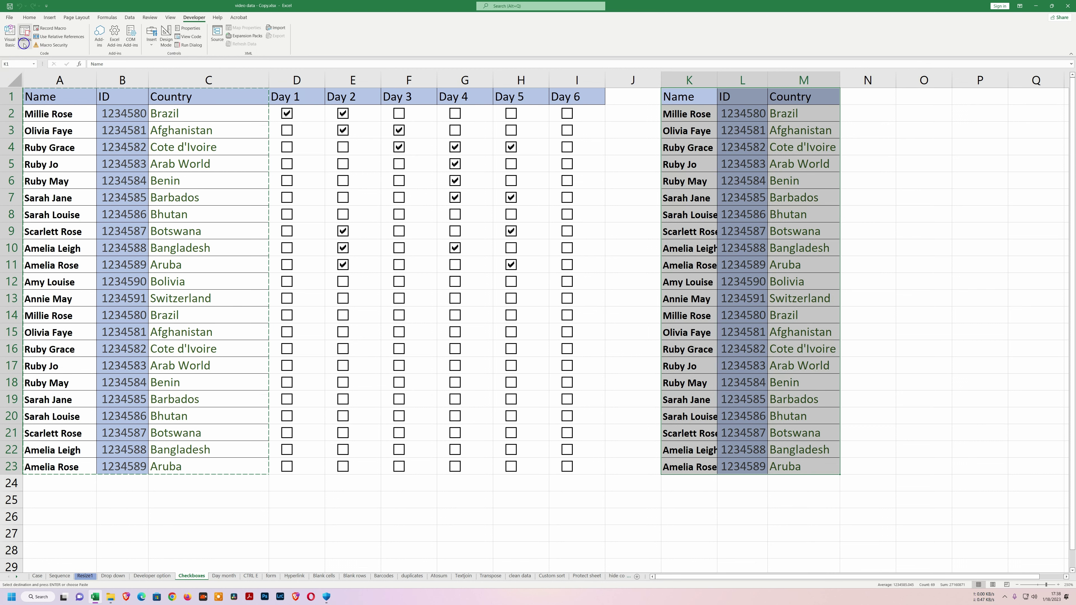
pyautogui.click(25, 34)
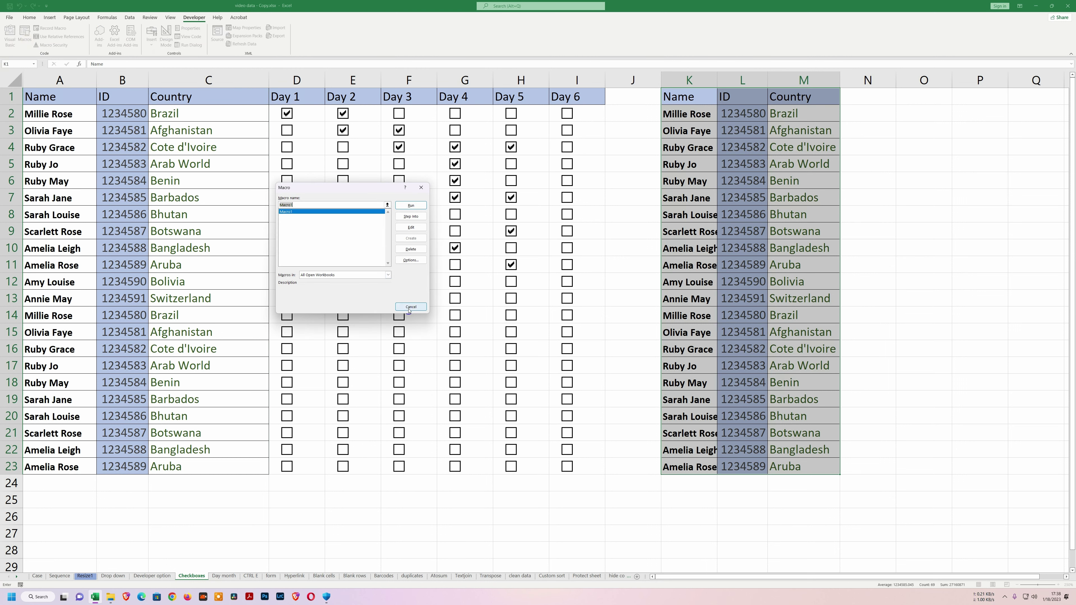
pyautogui.click(410, 308)
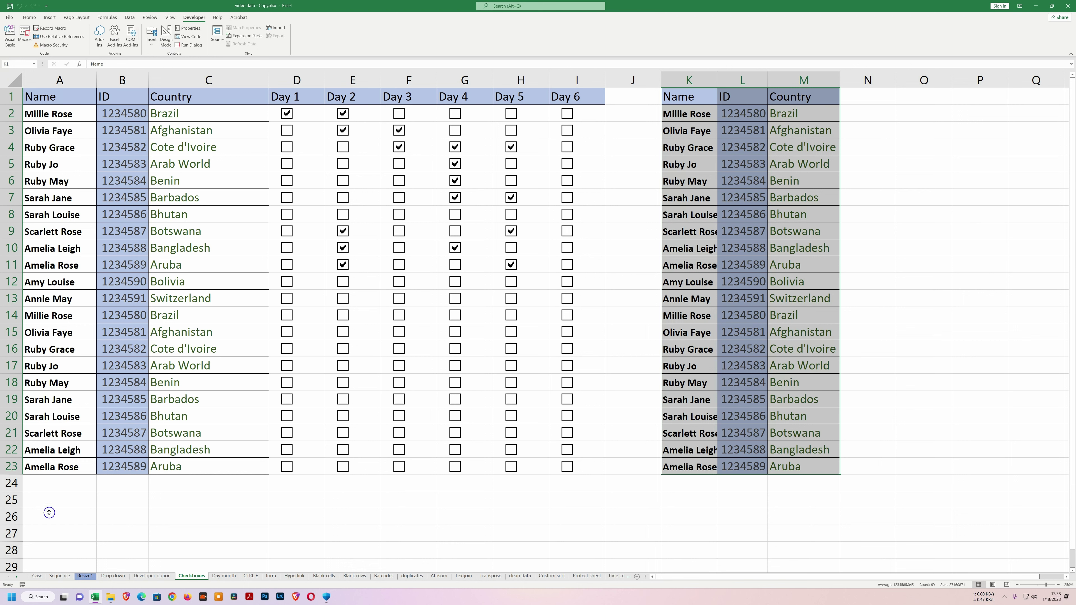
# Draw a rounded rectangle shape below the table in rows 24–26.
pyautogui.click(50, 18)
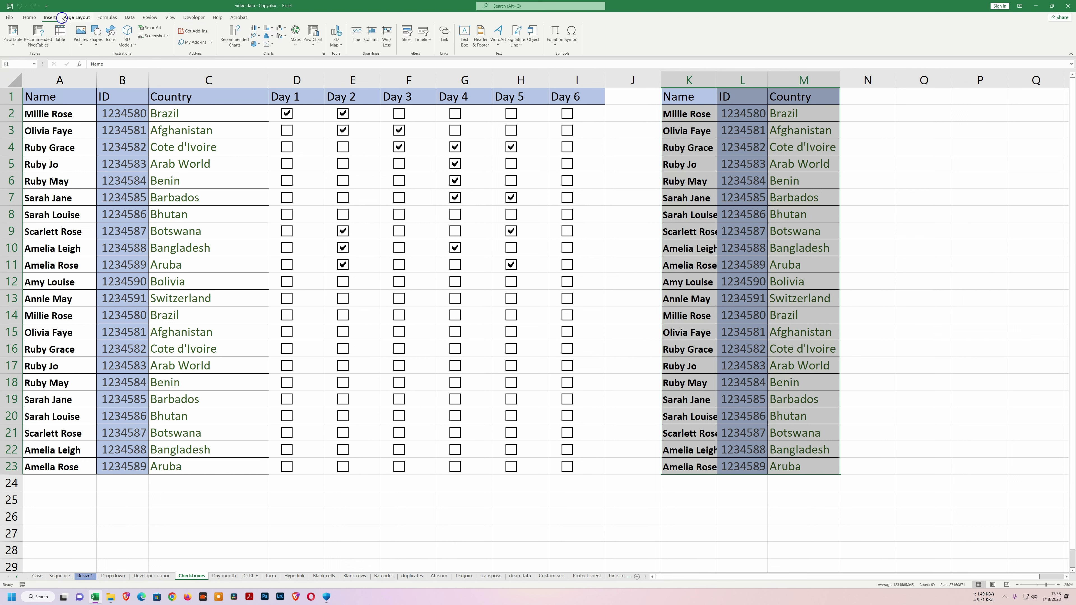
pyautogui.click(98, 45)
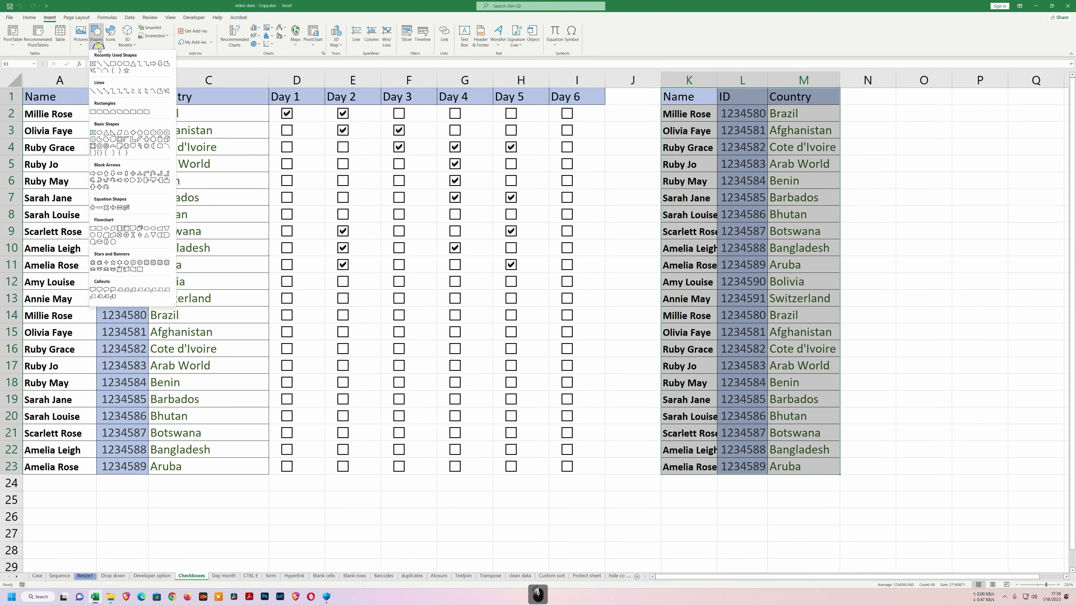
pyautogui.click(123, 64)
pyautogui.moveTo(47, 489); pyautogui.dragTo(123, 519)
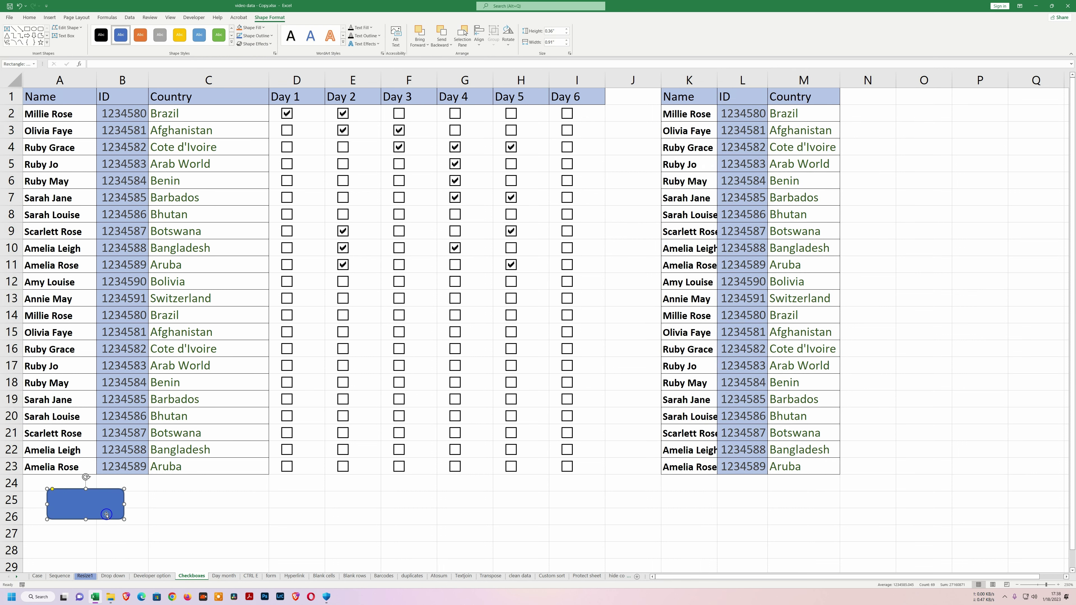
# Label the shape 'Run Macro' and widen it so the text fits on one line.
pyautogui.rightClick(76, 506)
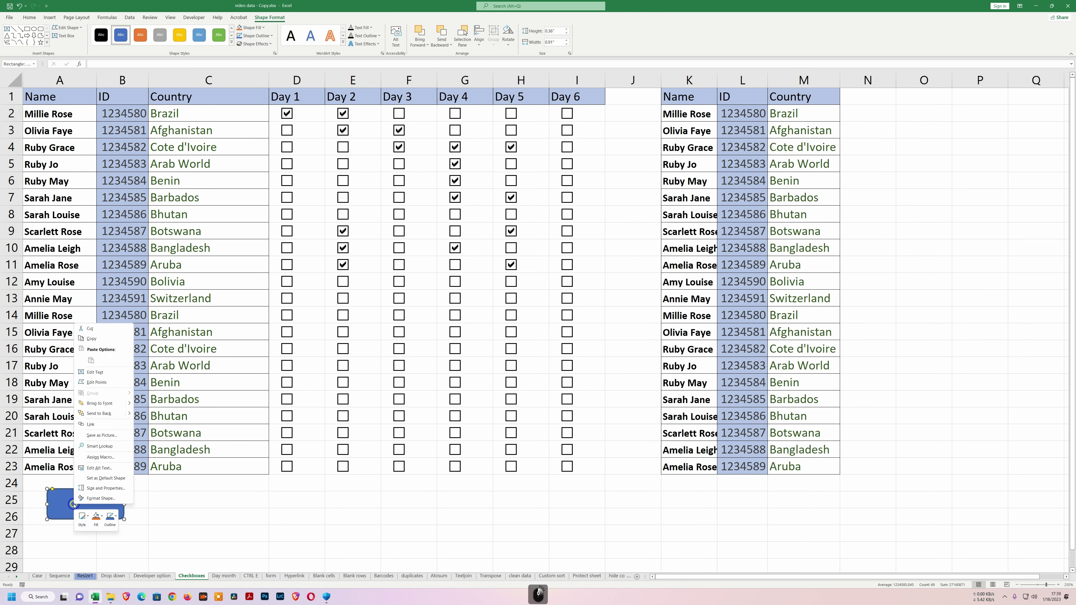
pyautogui.click(104, 373)
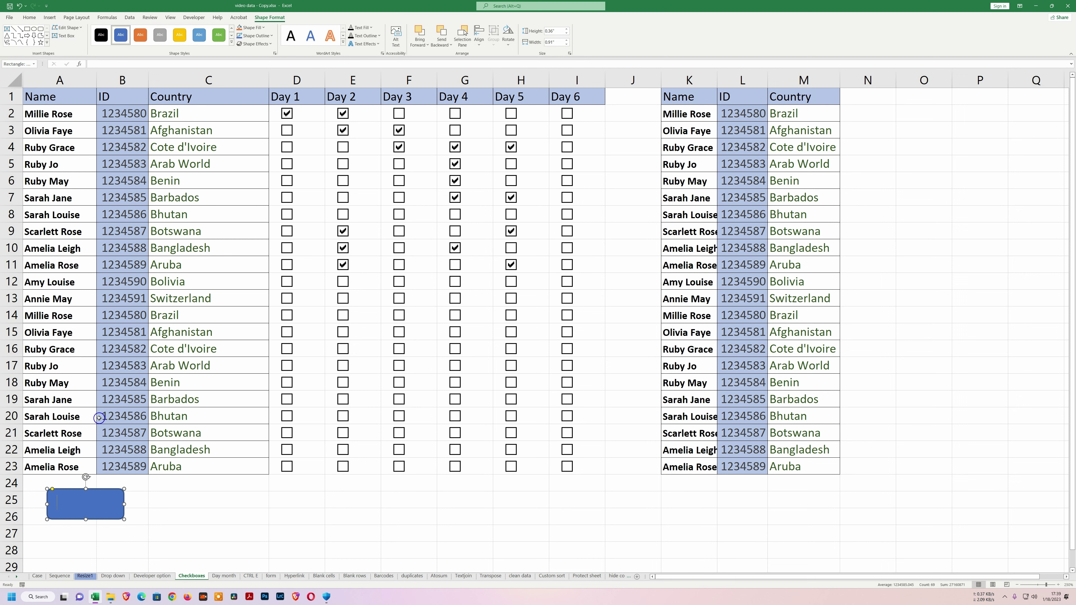
pyautogui.write('Run ')
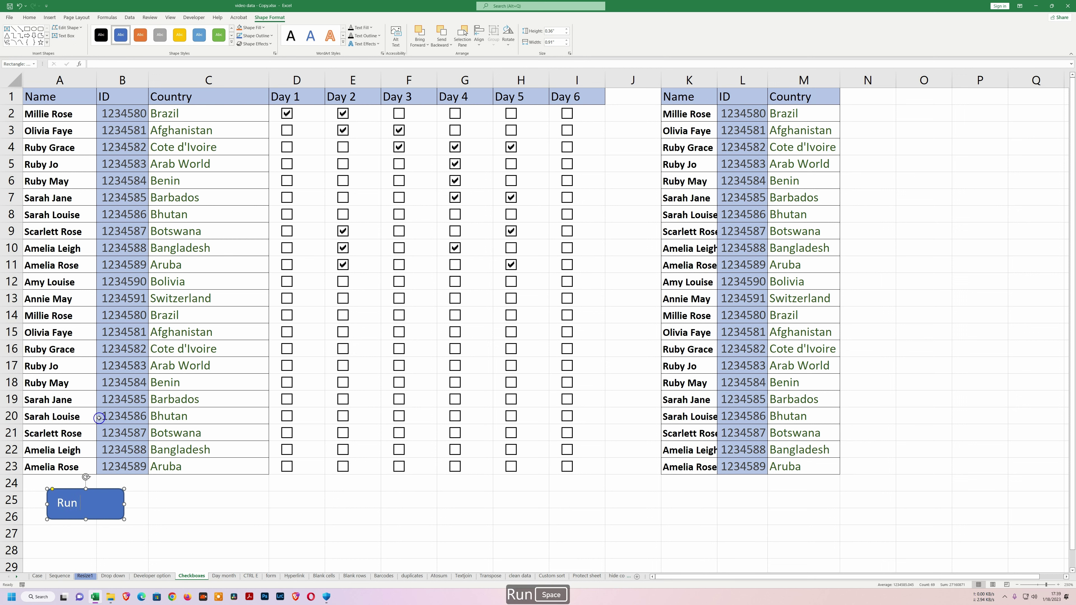
pyautogui.write('Macro')
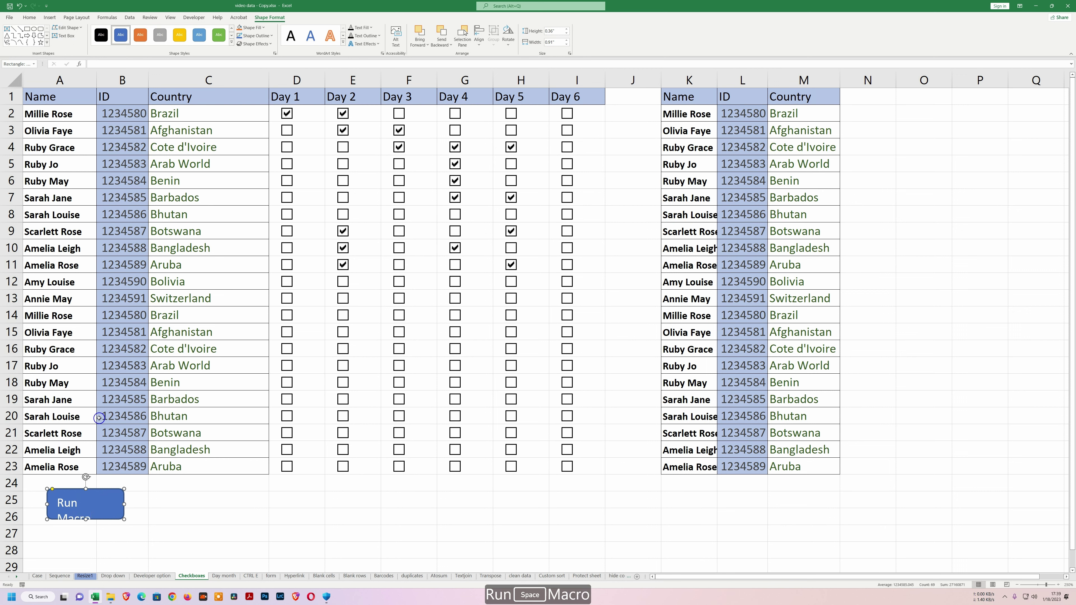
pyautogui.moveTo(124, 504); pyautogui.dragTo(141, 504)
pyautogui.click(96, 503)
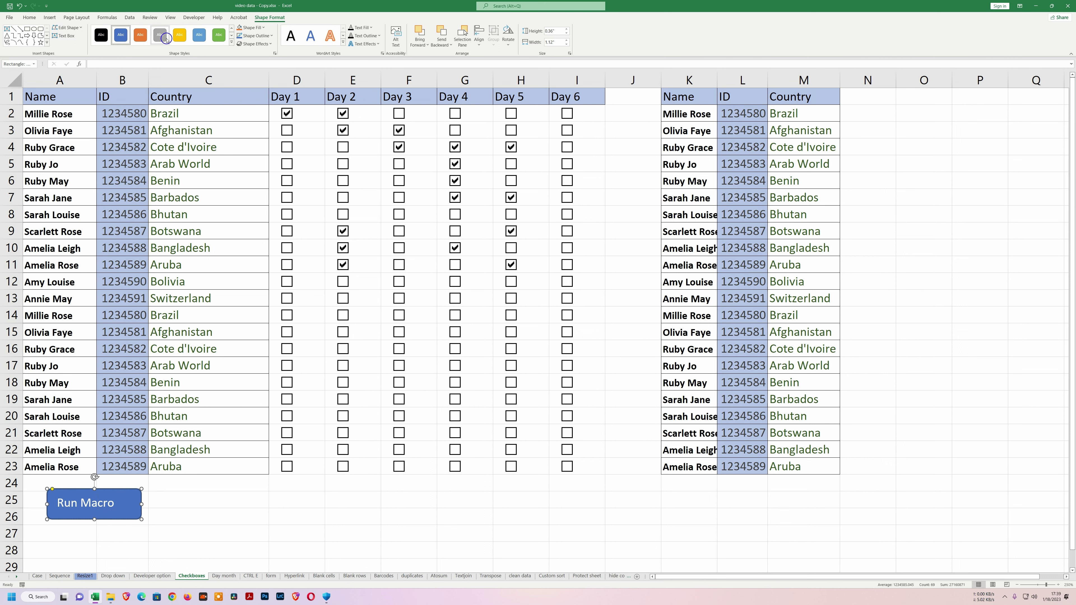
# Apply a shaded blue preset from the Shape Styles gallery to the Run Macro shape.
pyautogui.click(231, 42)
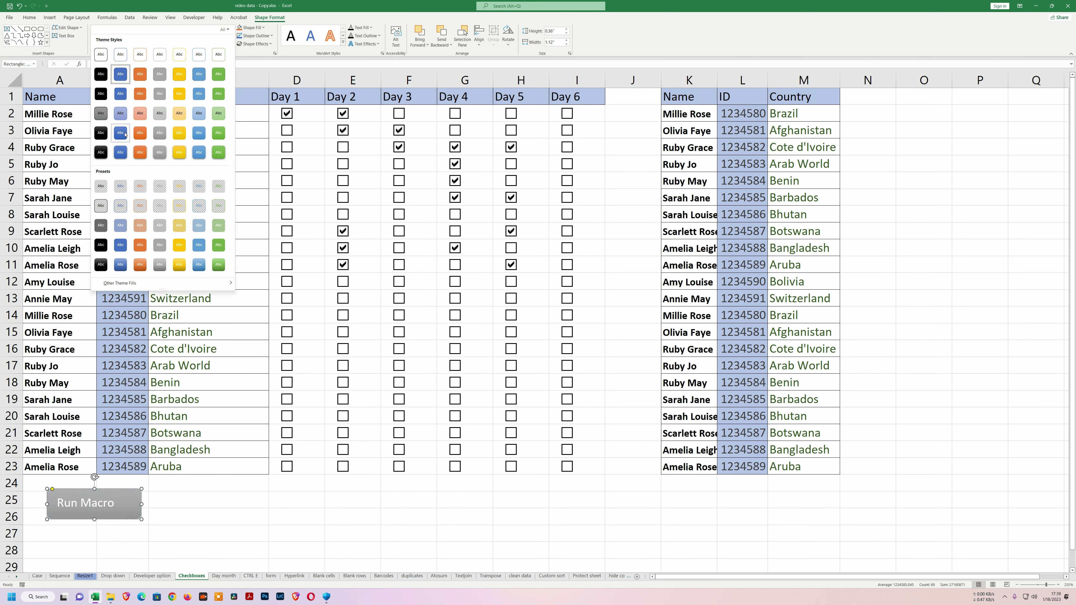
pyautogui.click(121, 151)
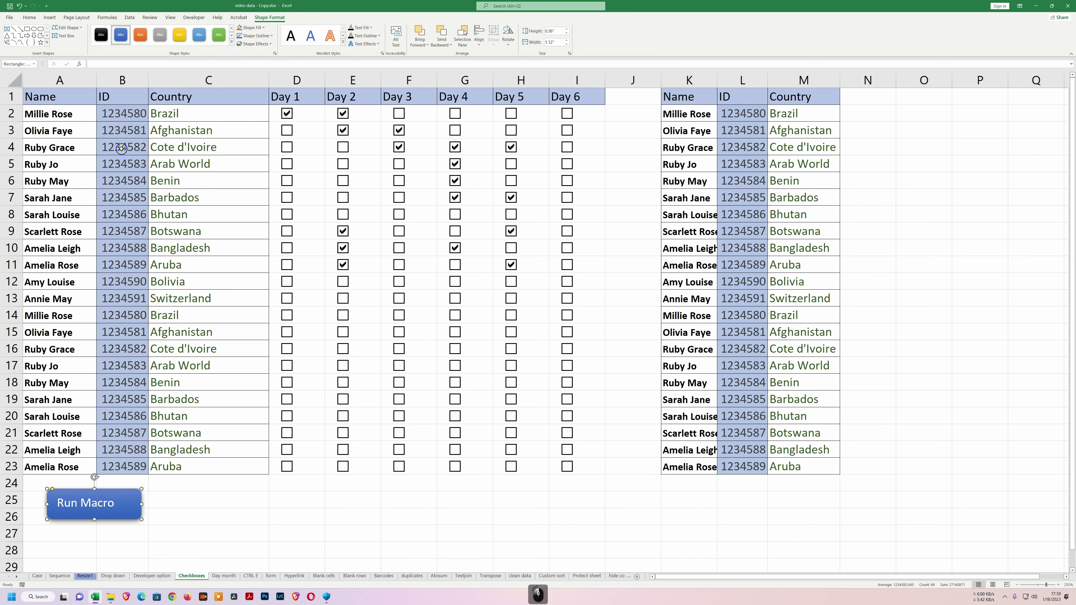
pyautogui.click(162, 514)
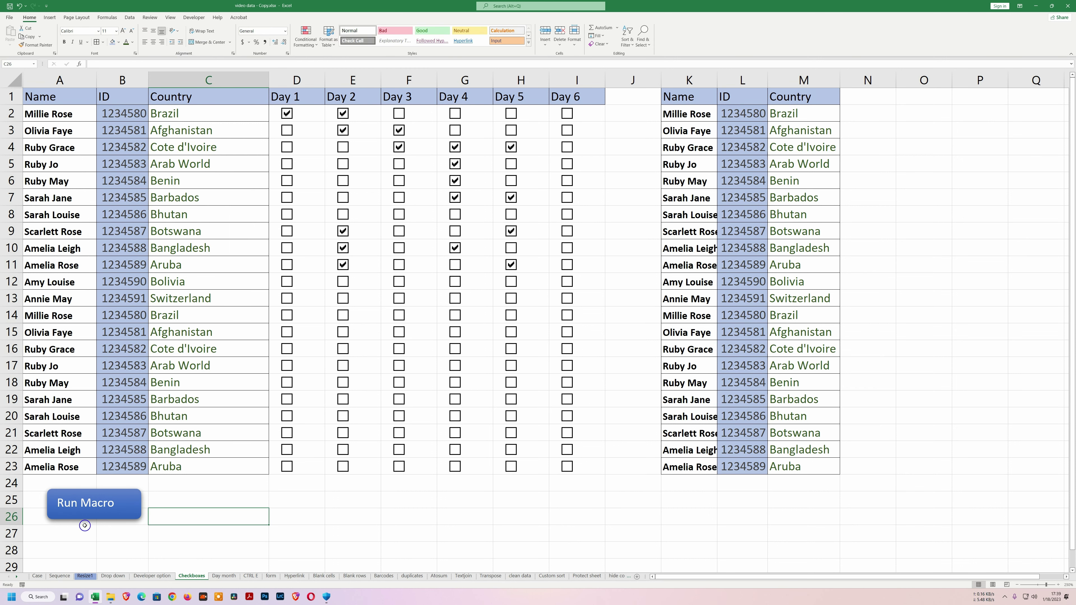
# Assign Macro1 to the Run Macro shape through Assign Macro.
pyautogui.rightClick(76, 505)
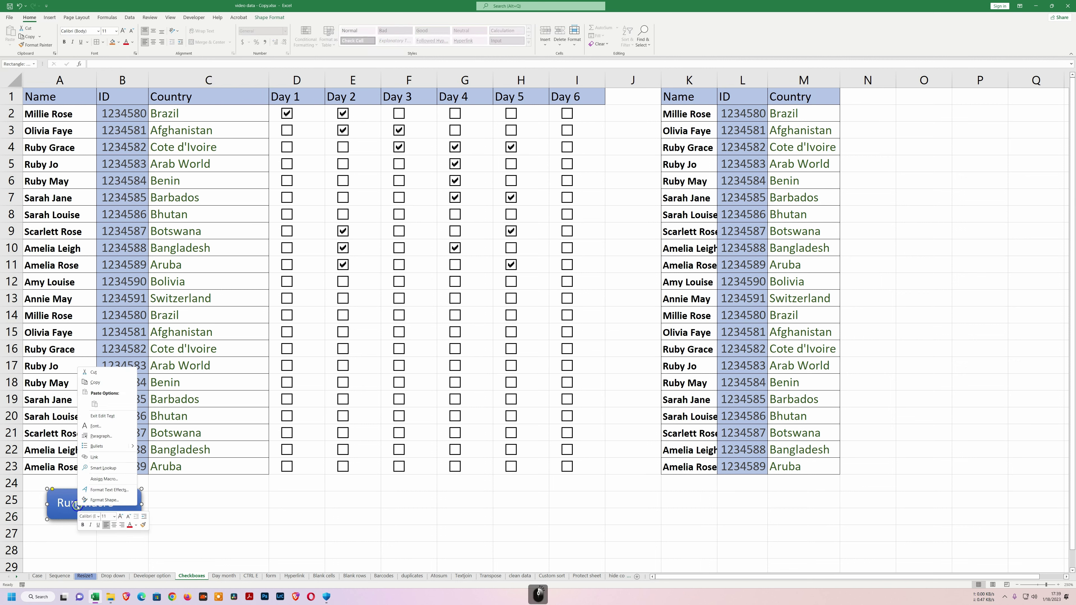
pyautogui.click(101, 482)
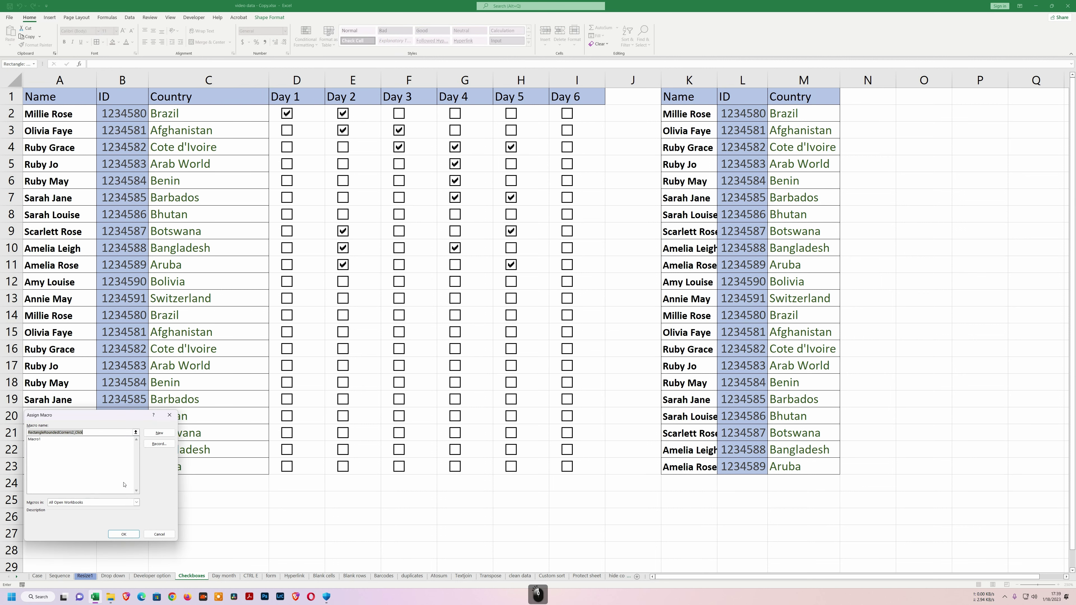
pyautogui.click(35, 439)
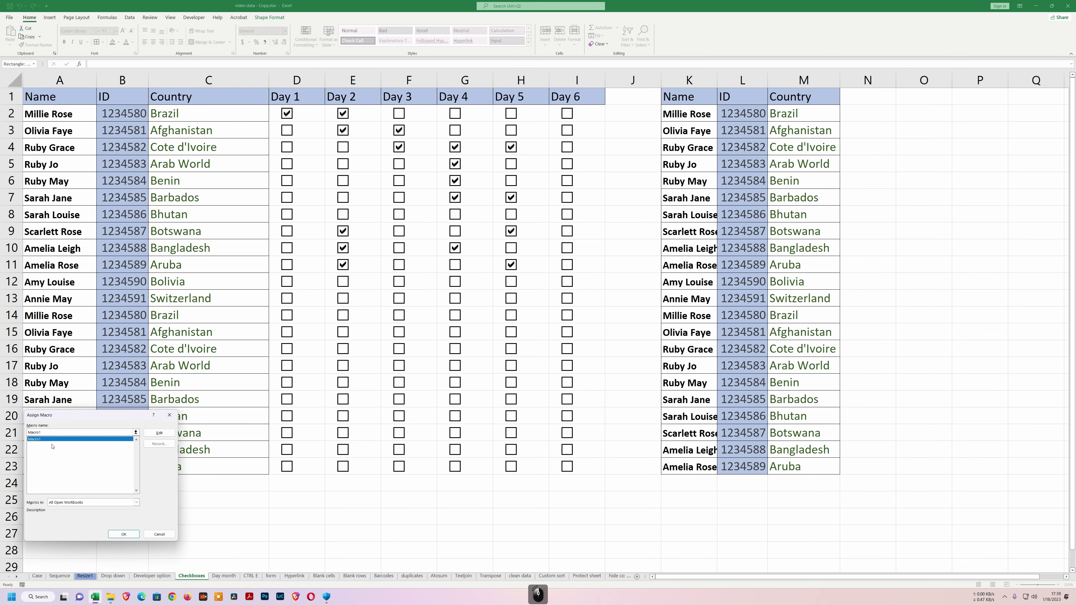
pyautogui.click(124, 534)
pyautogui.click(177, 510)
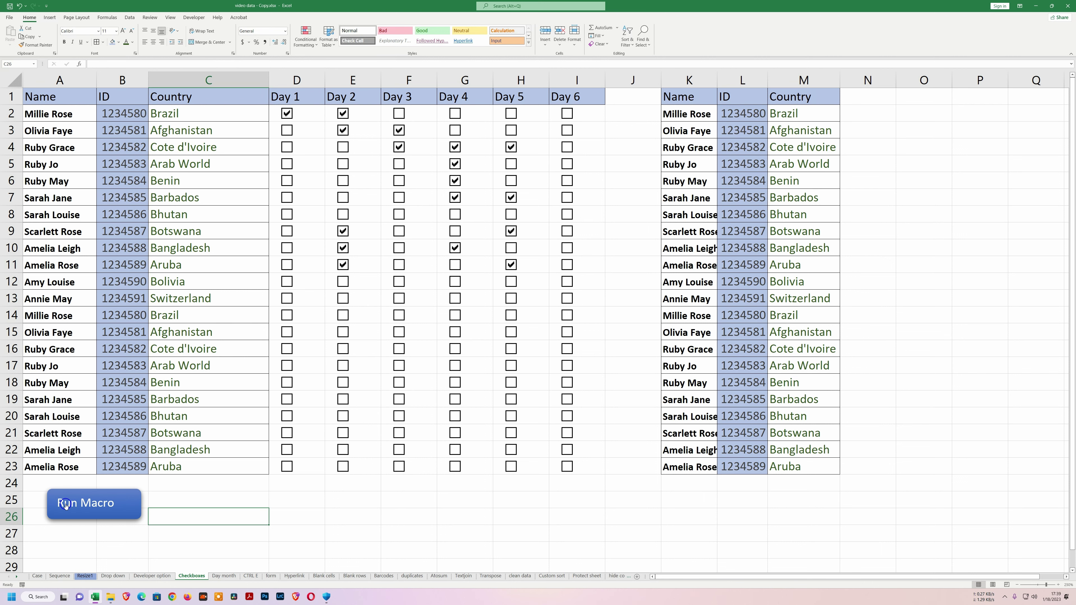
# Clear columns K–M, unbold the names in A2:A22, and rerun the macro from the Run Macro button.
pyautogui.moveTo(699, 76); pyautogui.dragTo(821, 85)
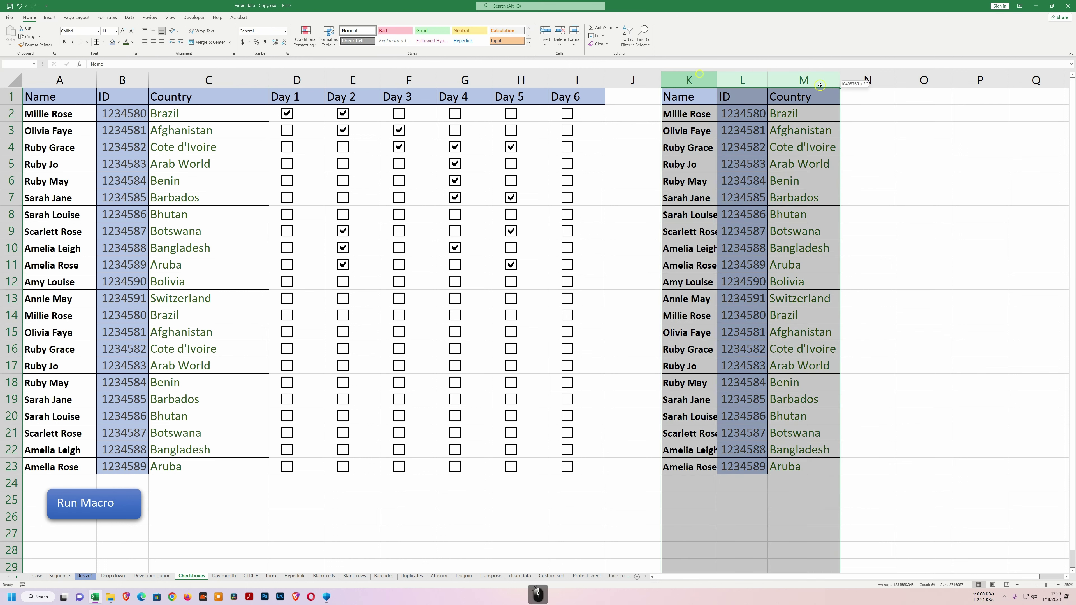
pyautogui.press('Delete')
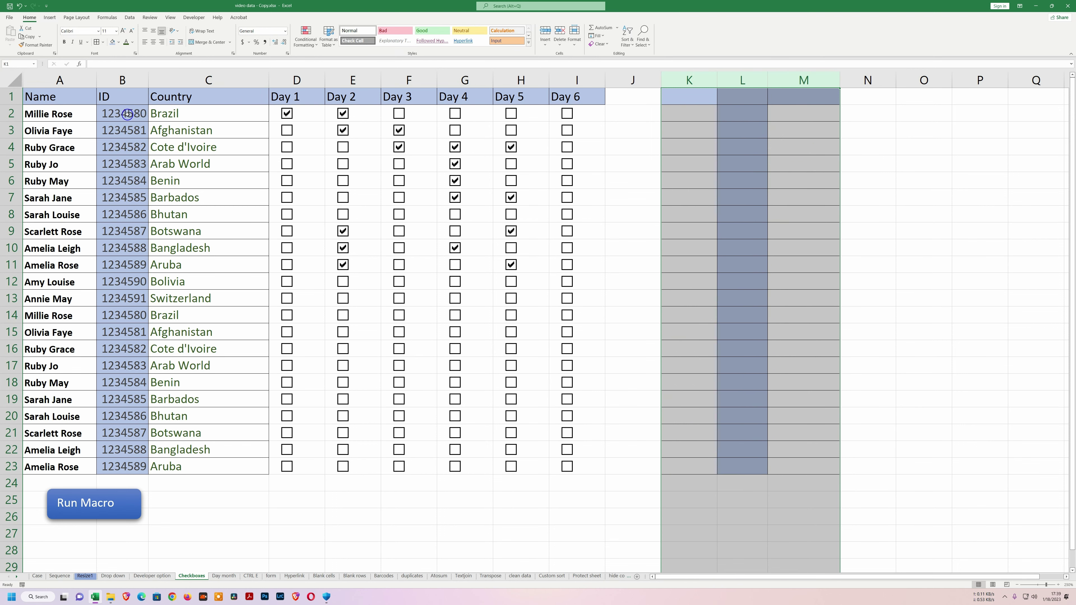
pyautogui.moveTo(80, 113); pyautogui.dragTo(63, 452)
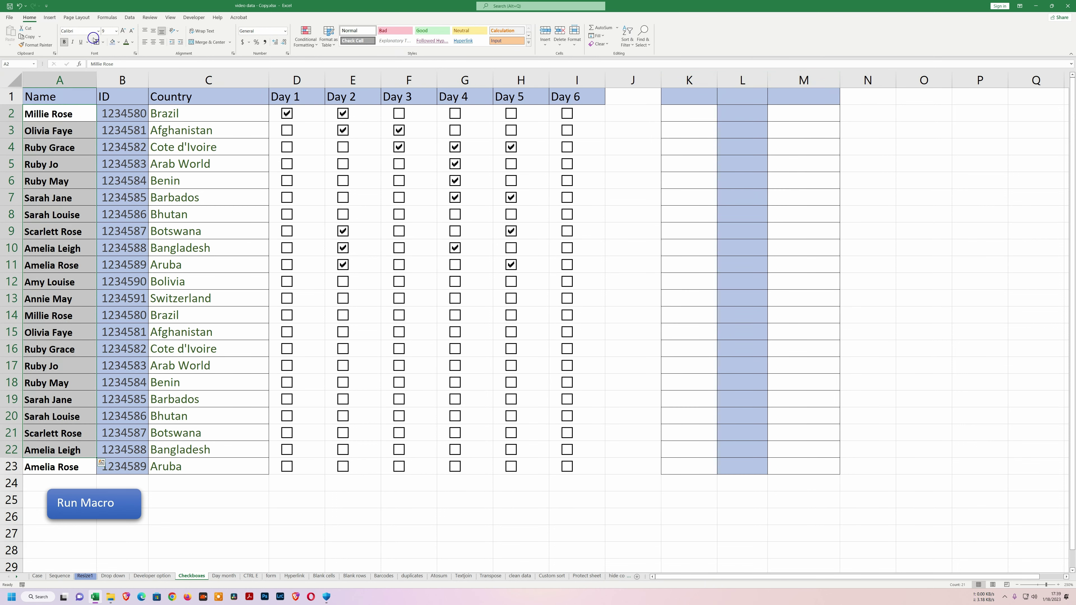
pyautogui.click(64, 41)
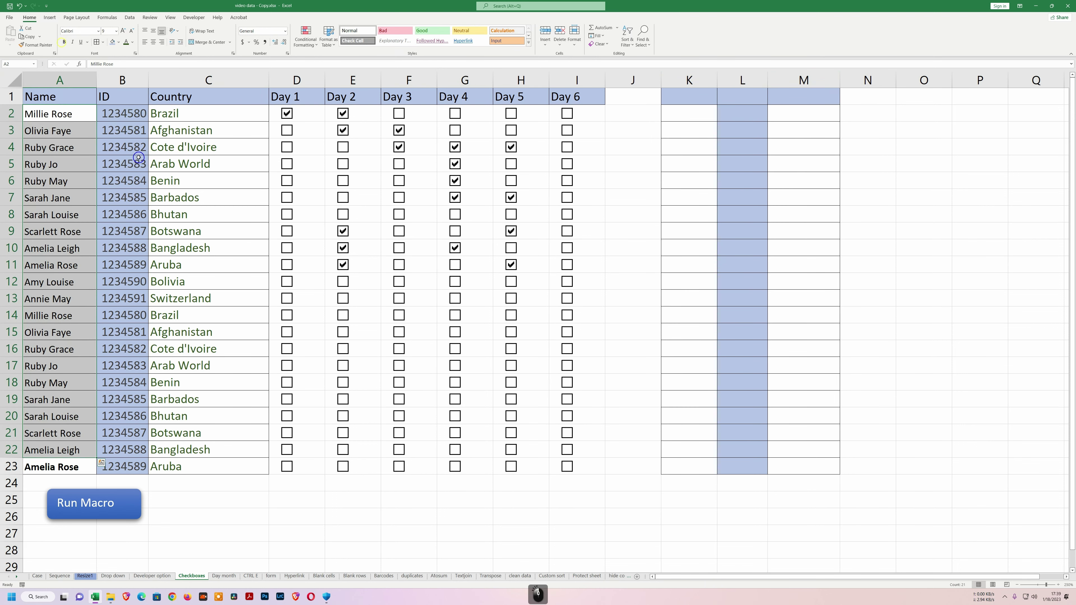
pyautogui.click(215, 168)
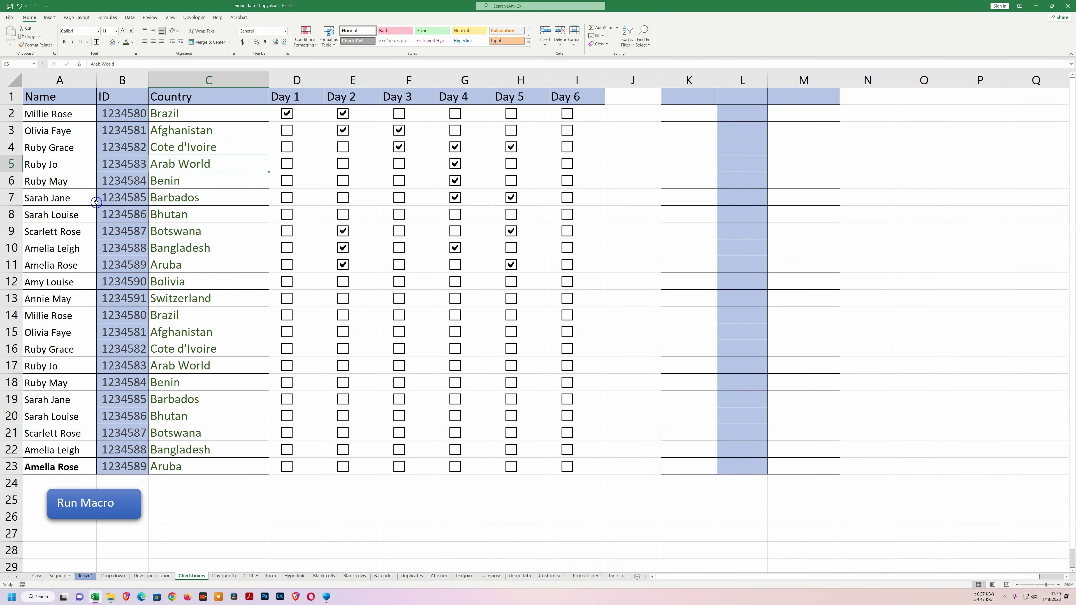
pyautogui.click(79, 505)
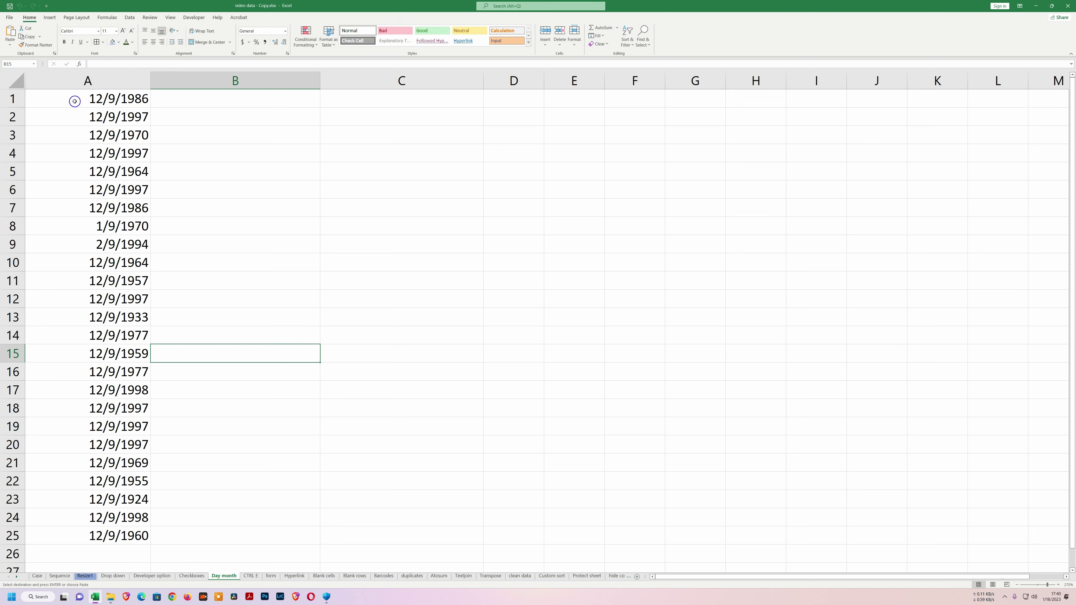
# Format the dates in A1:A25 as Long Date and widen column A to fit.
pyautogui.click(57, 100)
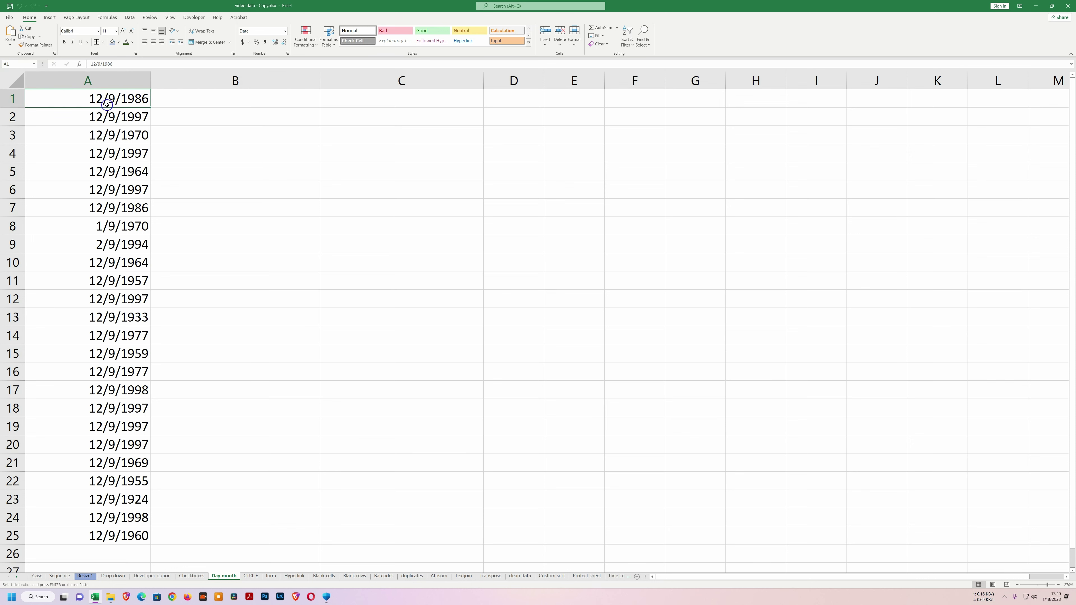
pyautogui.click(94, 119)
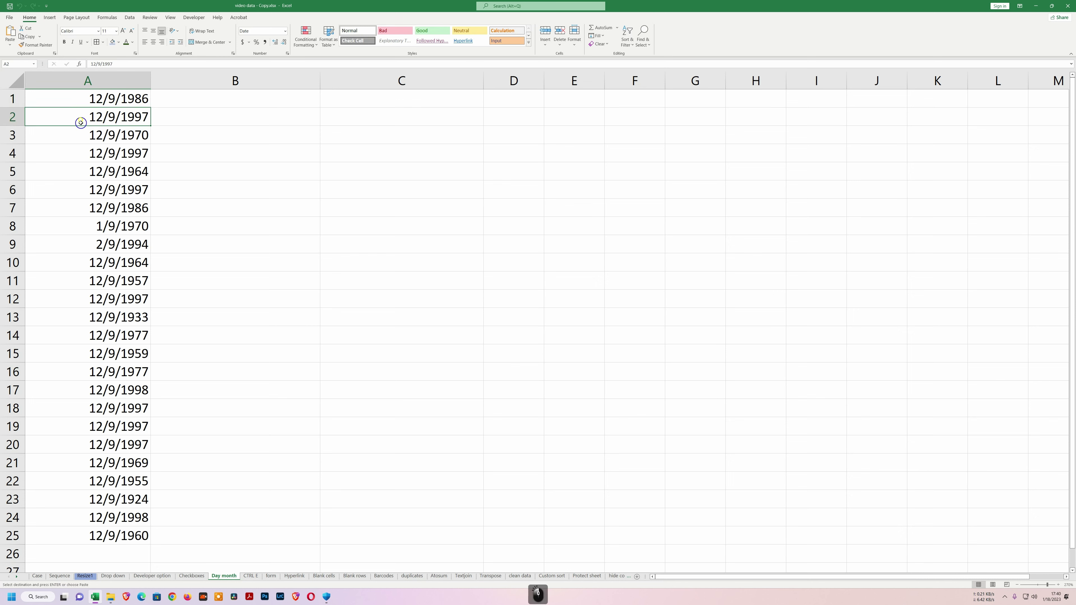
pyautogui.click(94, 136)
pyautogui.moveTo(77, 98); pyautogui.dragTo(121, 536)
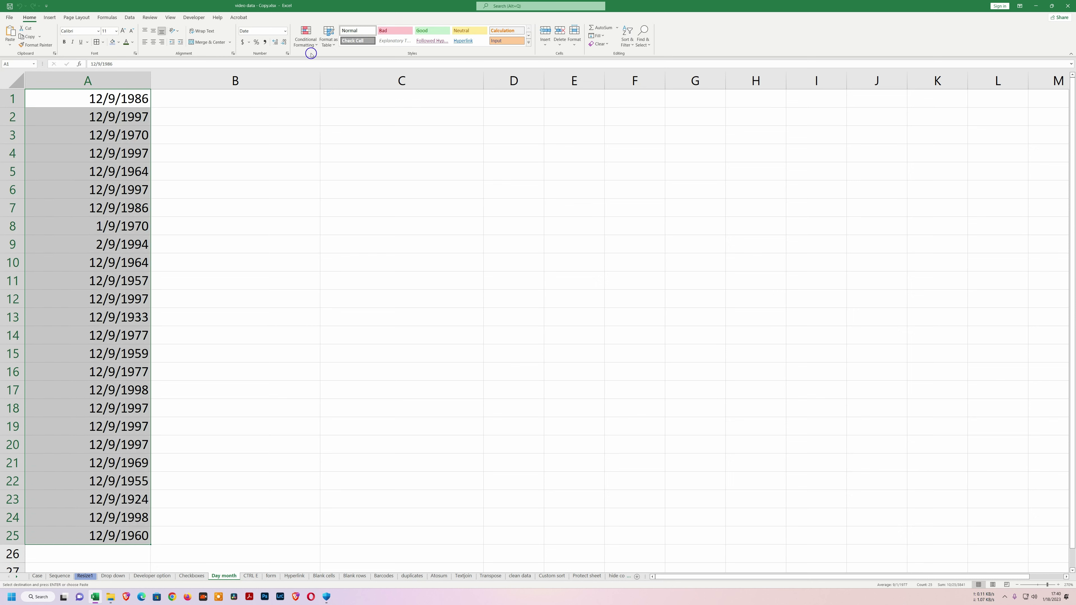
pyautogui.click(285, 31)
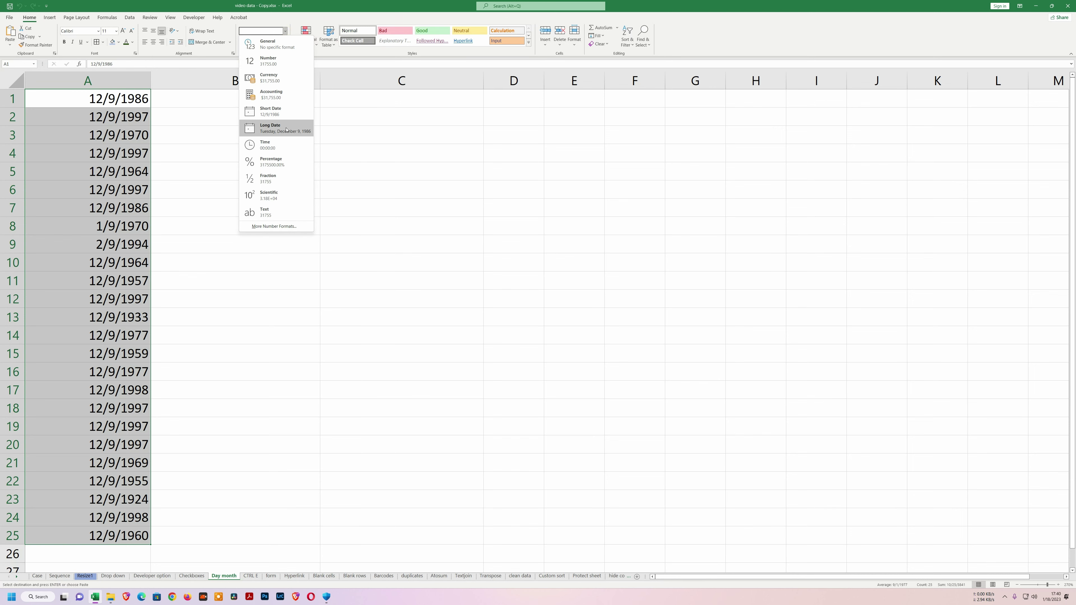
pyautogui.click(288, 128)
pyautogui.doubleClick(152, 83)
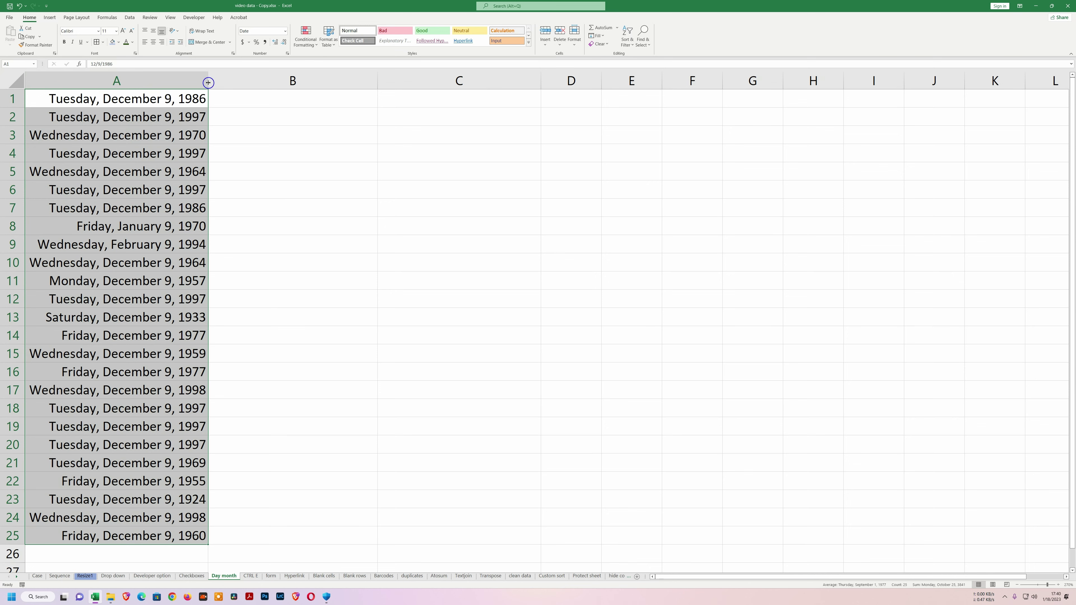
# Undo back to short dates and autofit column A to them.
pyautogui.hotkey('ctrl', 'z')
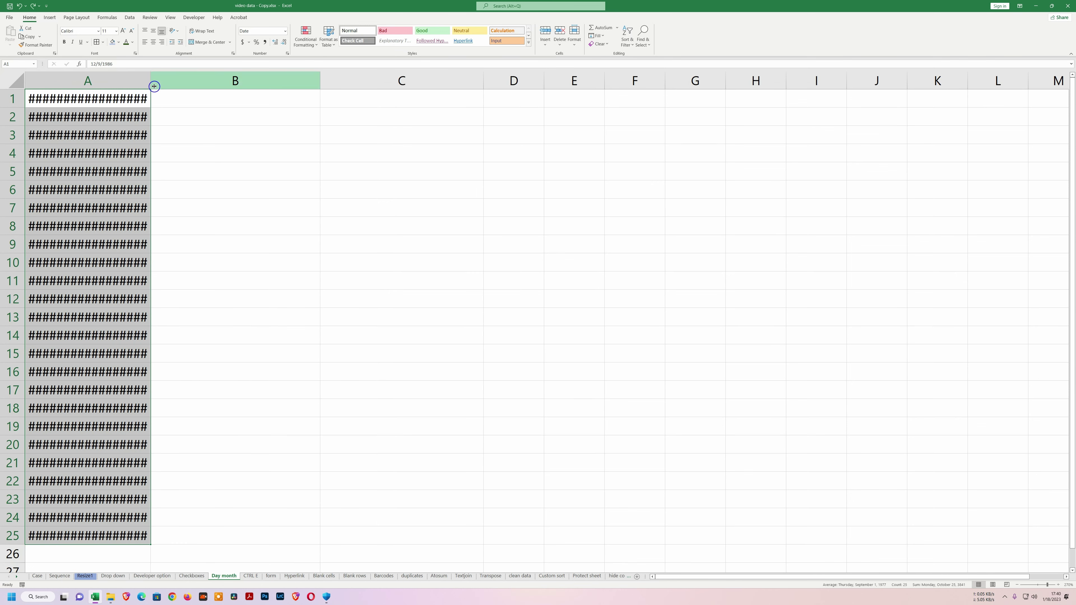
pyautogui.hotkey('ctrl', 'z')
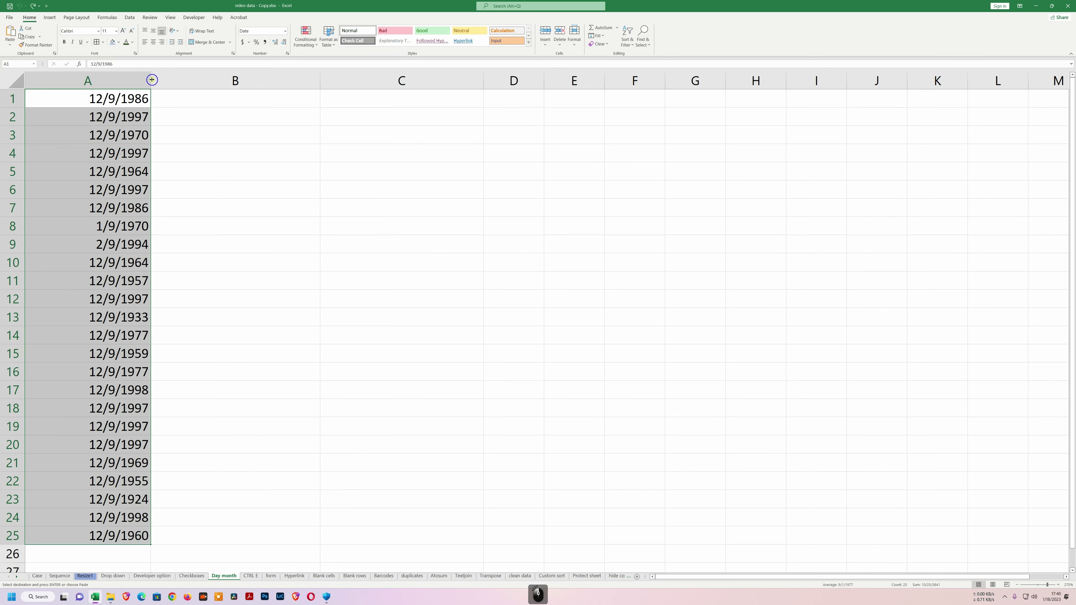
pyautogui.doubleClick(151, 81)
pyautogui.click(139, 98)
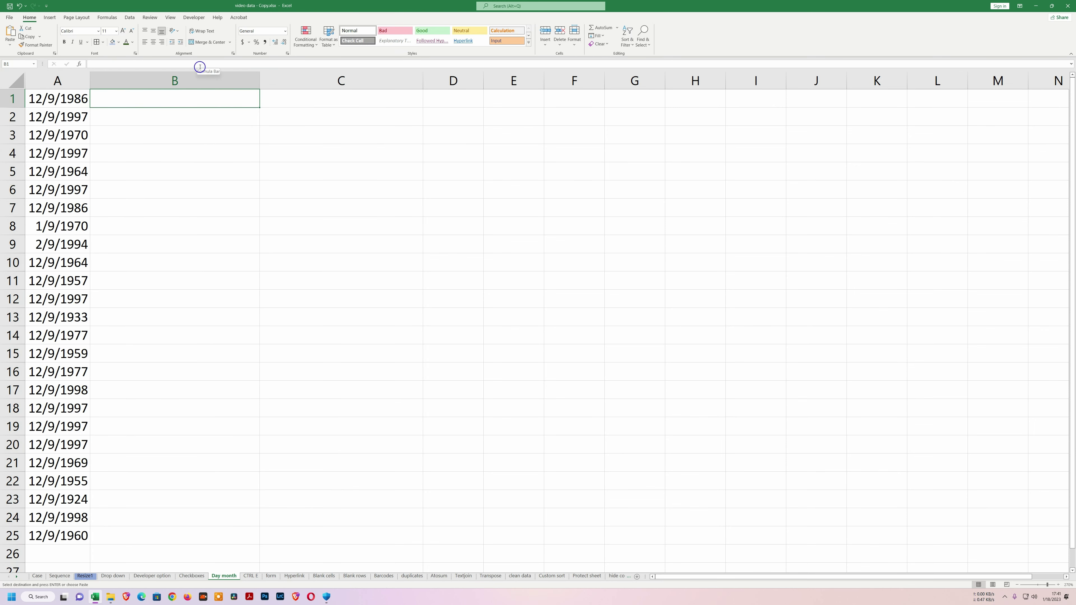
# Enter =TEXT(A1,"dddd") in B1 and fill it down to B25 for weekday names.
pyautogui.write('=te')
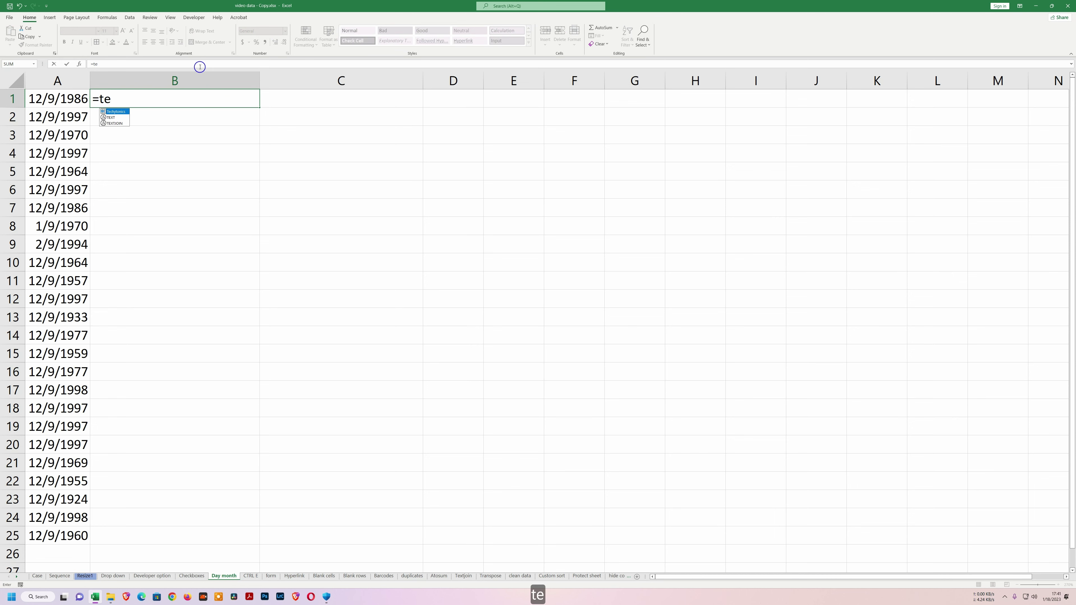
pyautogui.write('xt')
pyautogui.press('Tab')
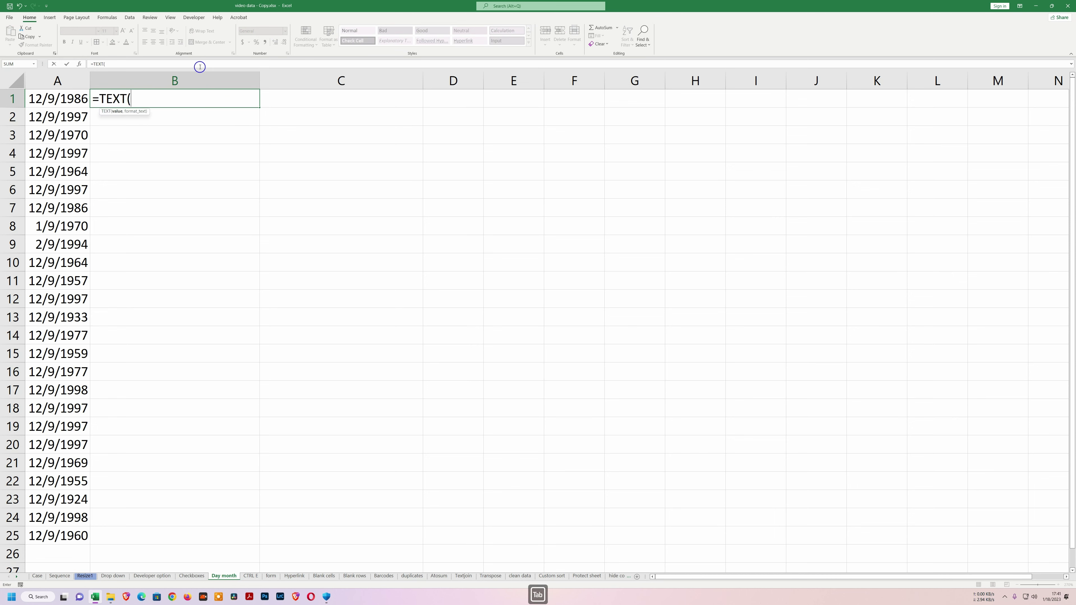
pyautogui.click(60, 98)
pyautogui.write(',"")')
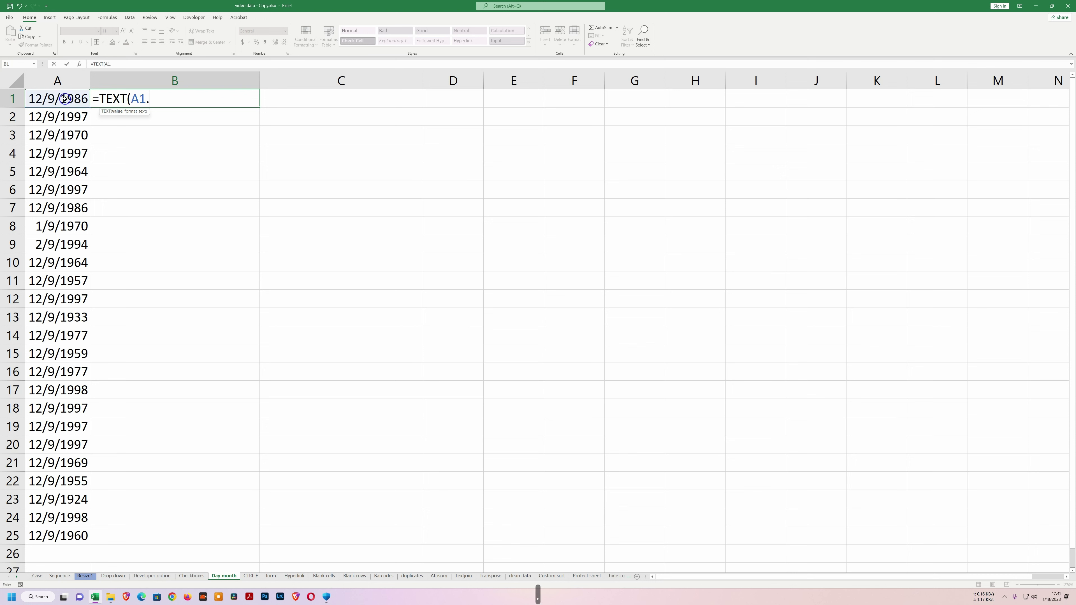
pyautogui.press('Left')
pyautogui.press('Left')
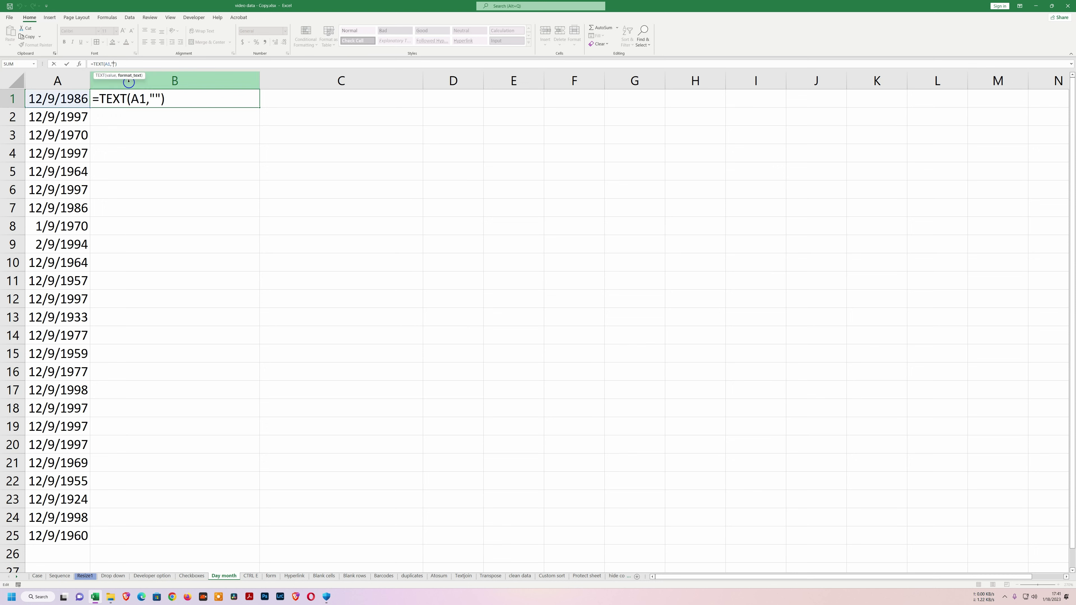
pyautogui.write('dddd')
pyautogui.press('Return')
pyautogui.press('Up')
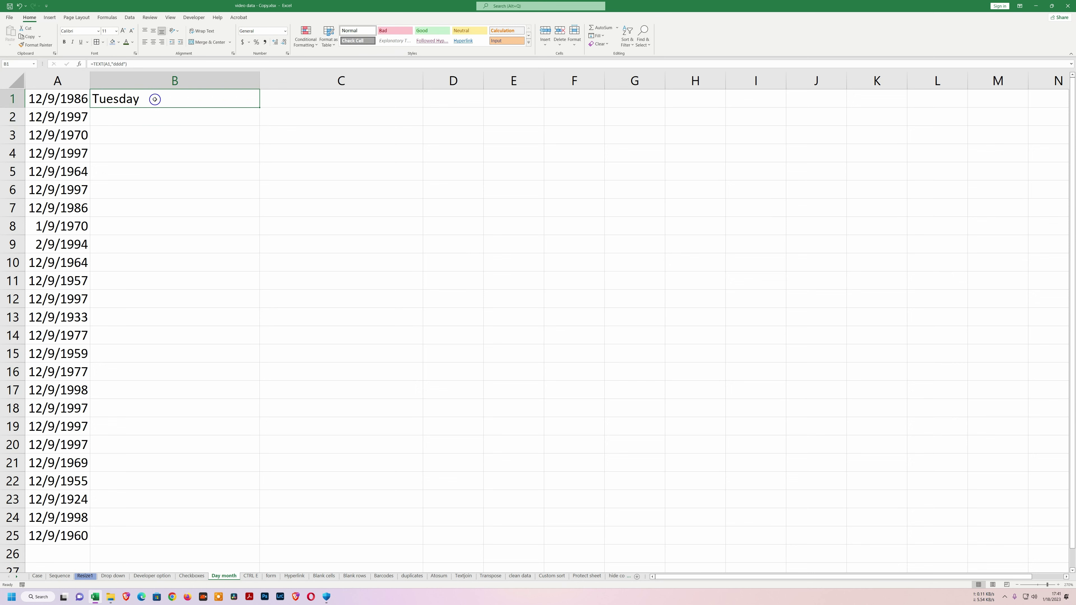
pyautogui.moveTo(261, 108); pyautogui.dragTo(266, 550)
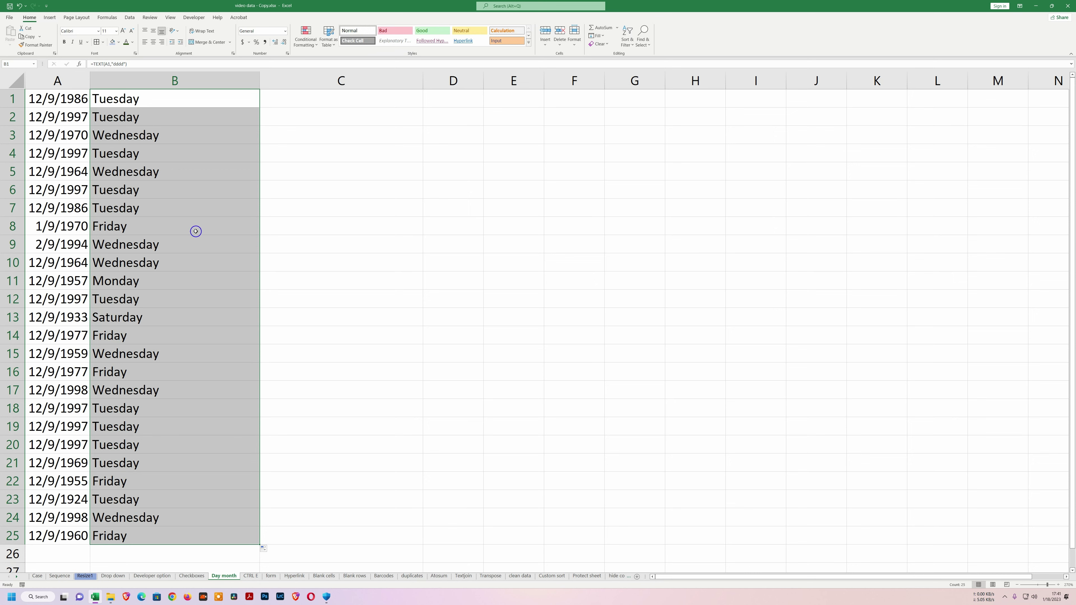
# Change B1 to =TEXT(A1,"mmmm") and fill it down to B25 for month names.
pyautogui.click(153, 101)
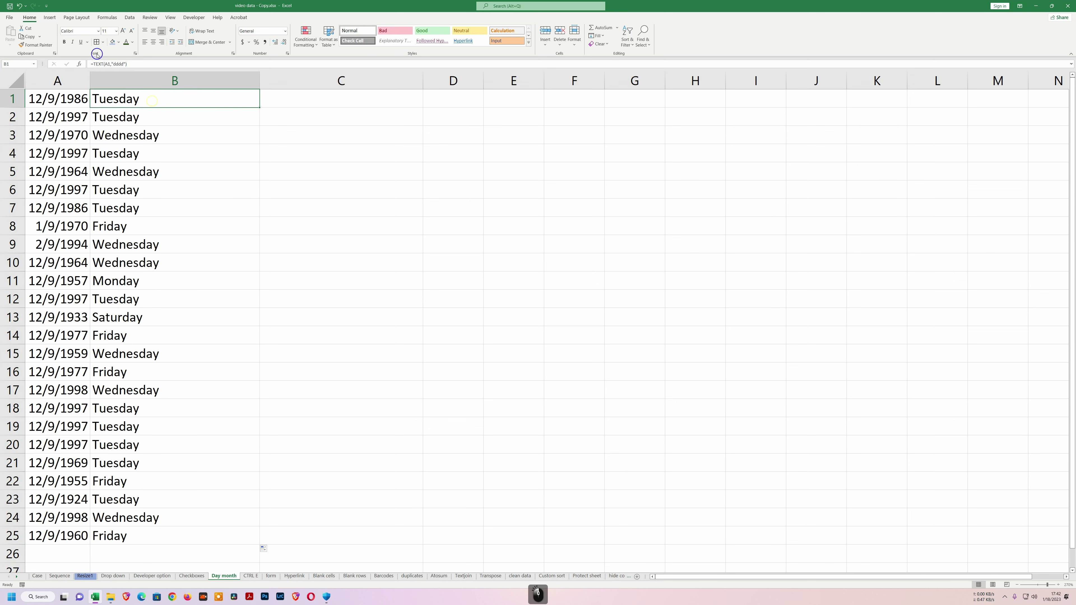
pyautogui.click(122, 65)
pyautogui.press('BackSpace')
pyautogui.press('BackSpace')
pyautogui.press('BackSpace')
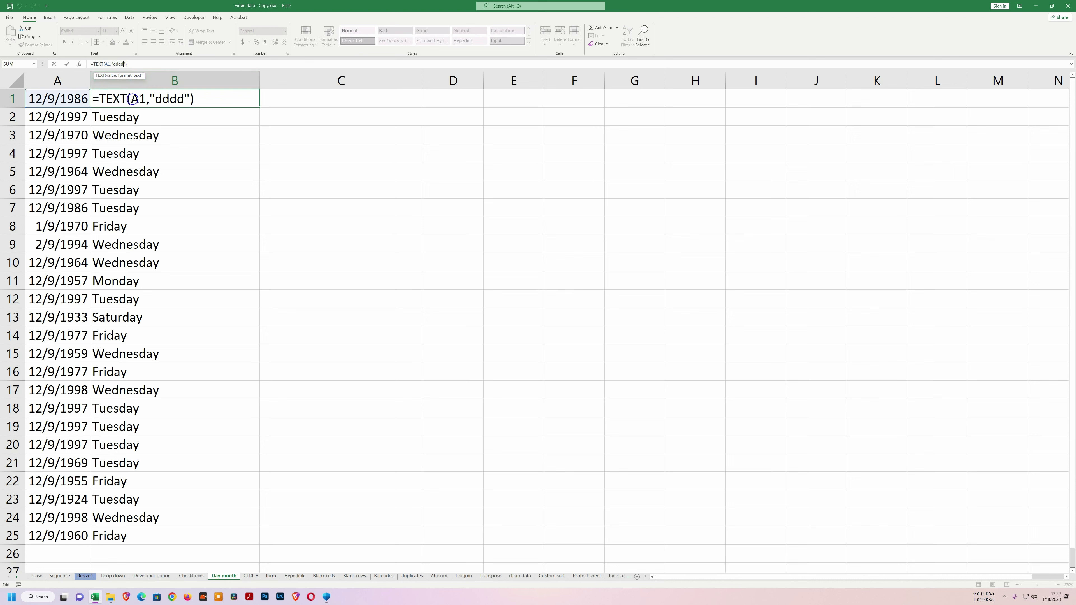
pyautogui.press('BackSpace')
pyautogui.write('mmmm')
pyautogui.press('Return')
pyautogui.click(240, 98)
pyautogui.moveTo(259, 108); pyautogui.dragTo(281, 542)
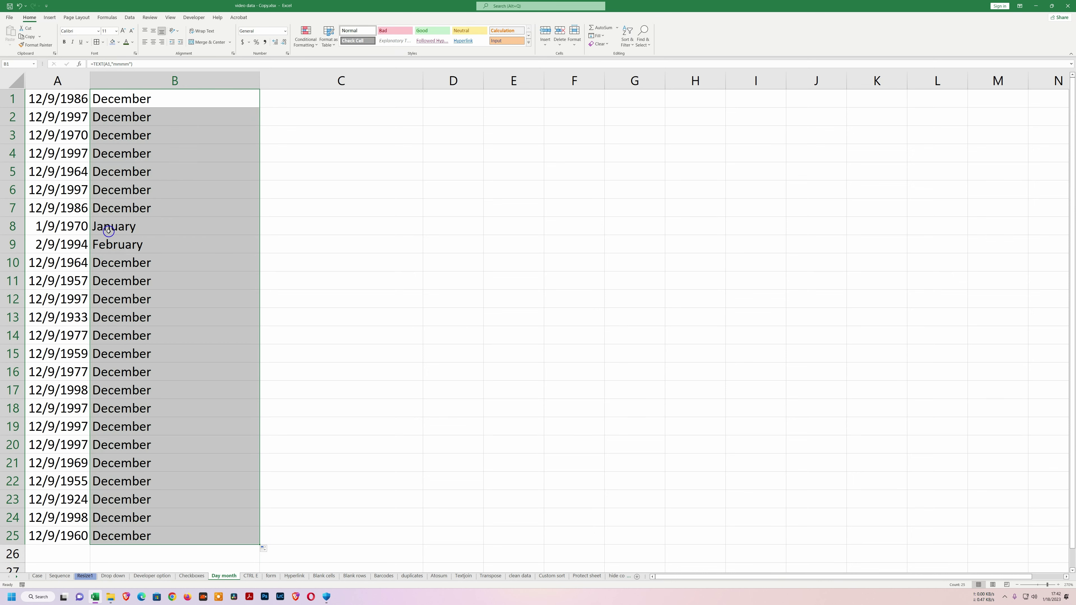
# Edit the month in A3 from 12 to 1, making the date 1/9/1970.
pyautogui.click(56, 140)
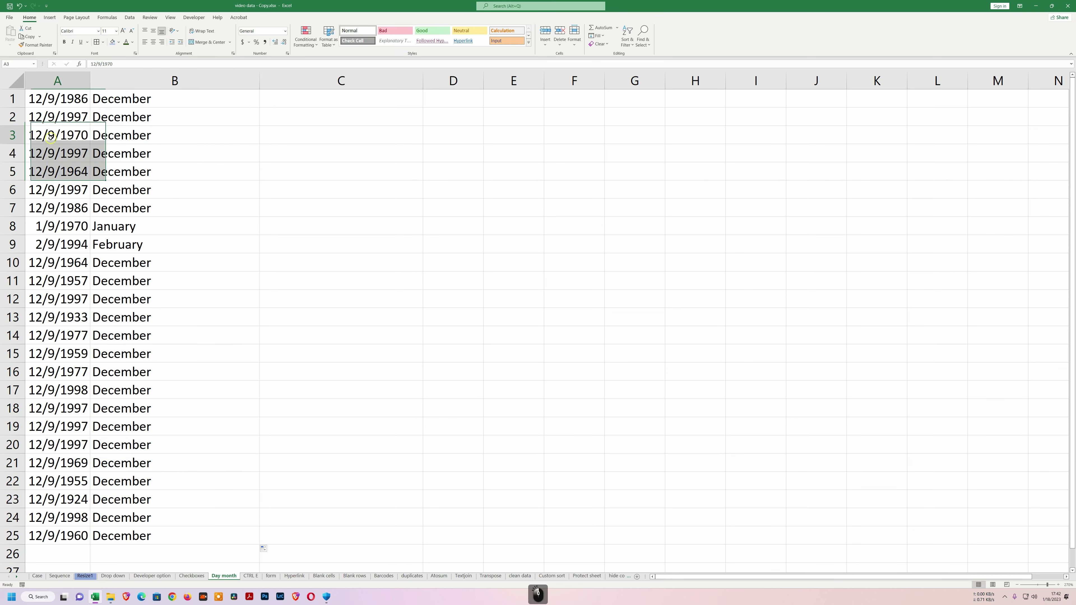
pyautogui.click(94, 64)
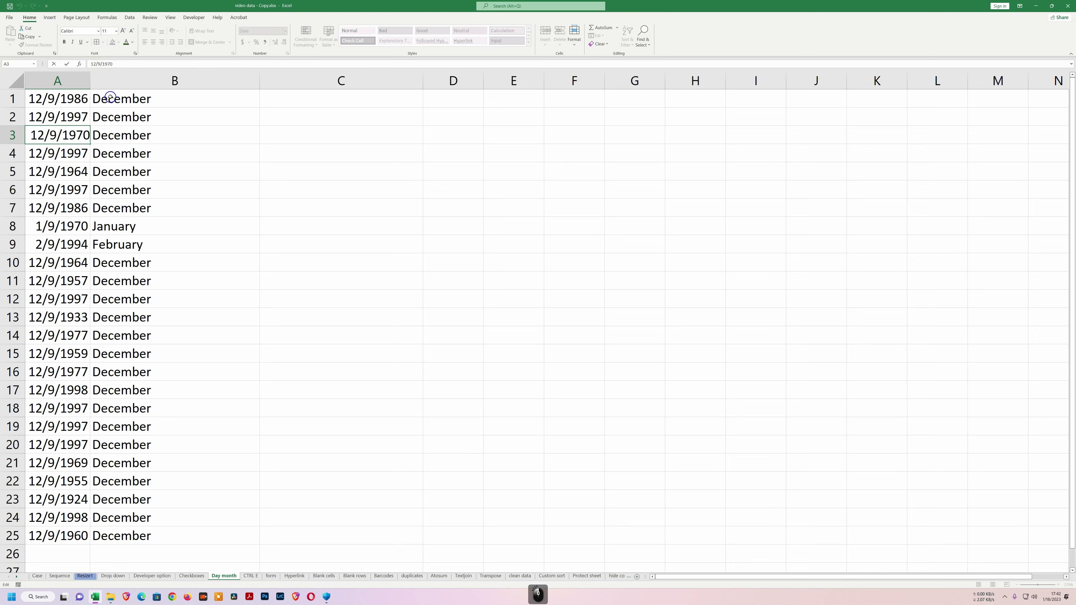
pyautogui.press('BackSpace')
pyautogui.press('BackSpace')
pyautogui.write('1')
pyautogui.press('Return')
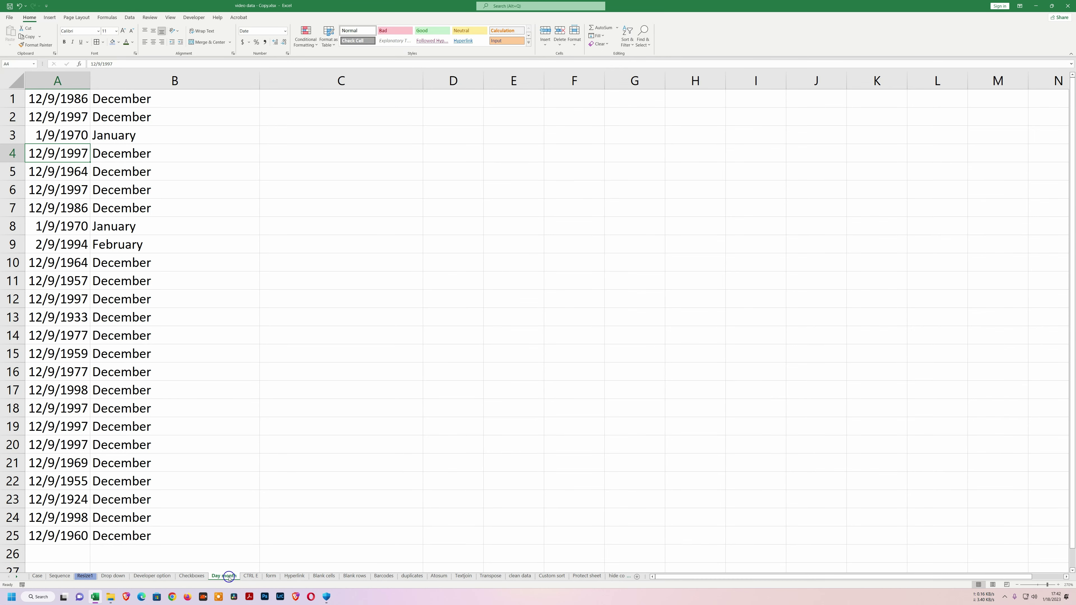
# On the CTRL E sheet, enter the first name from A2 into B2 under '1st name'.
pyautogui.click(247, 576)
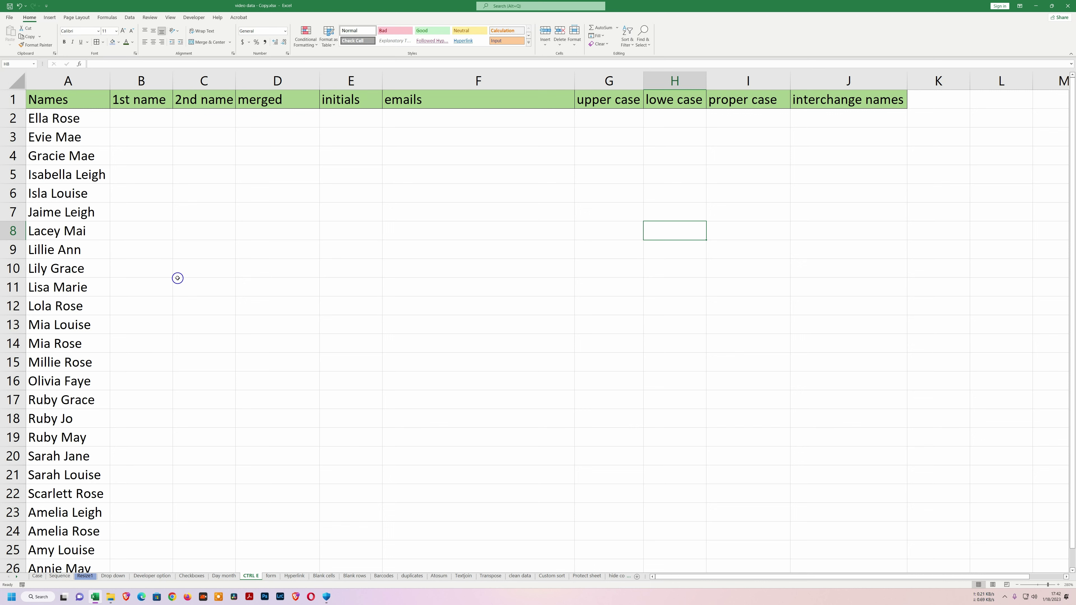
pyautogui.click(123, 119)
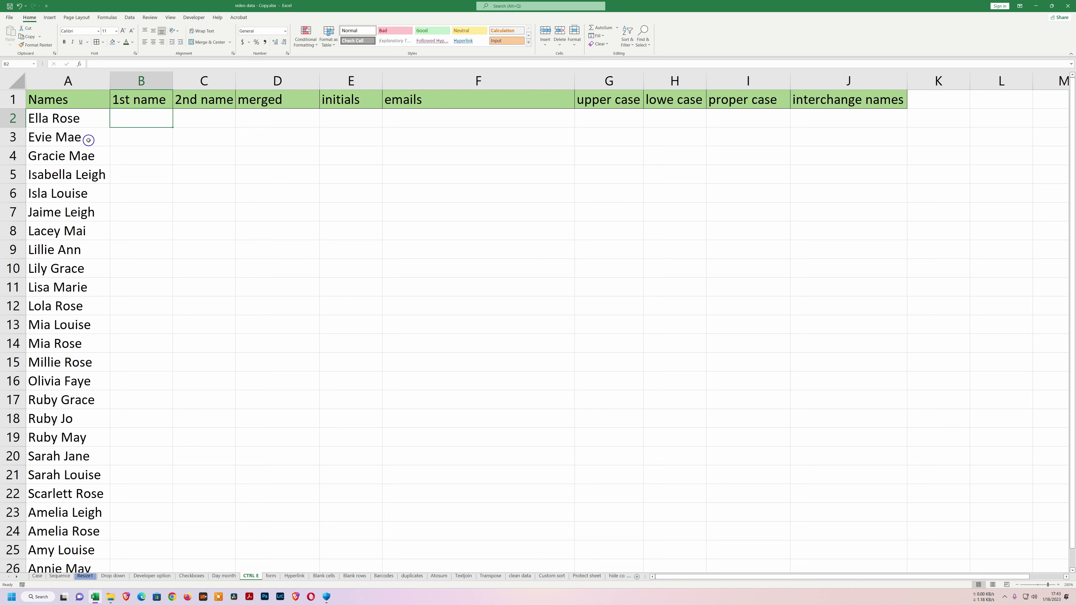
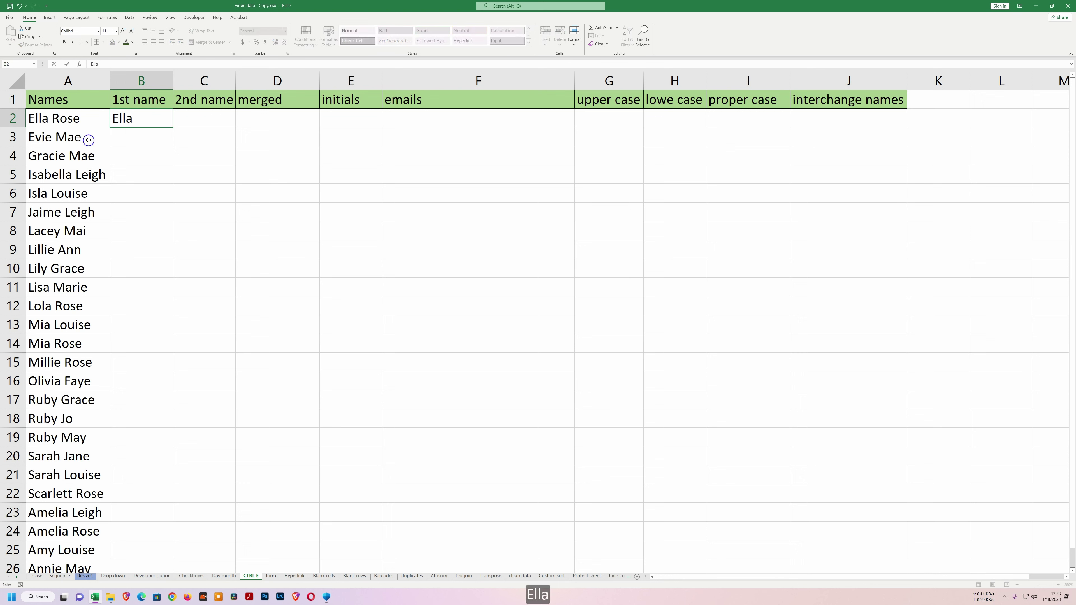
pyautogui.press('Return')
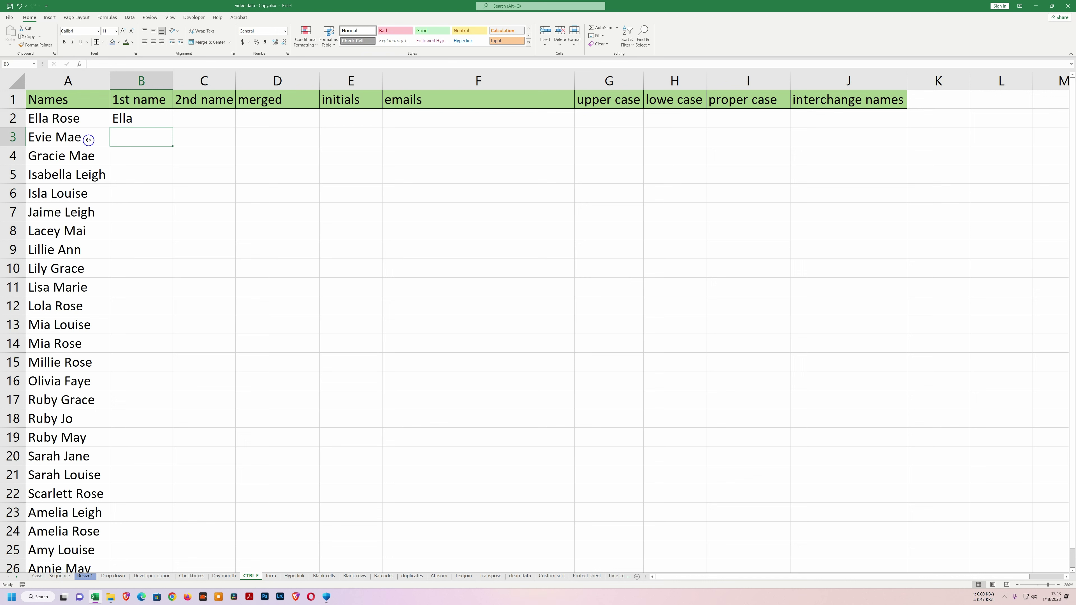
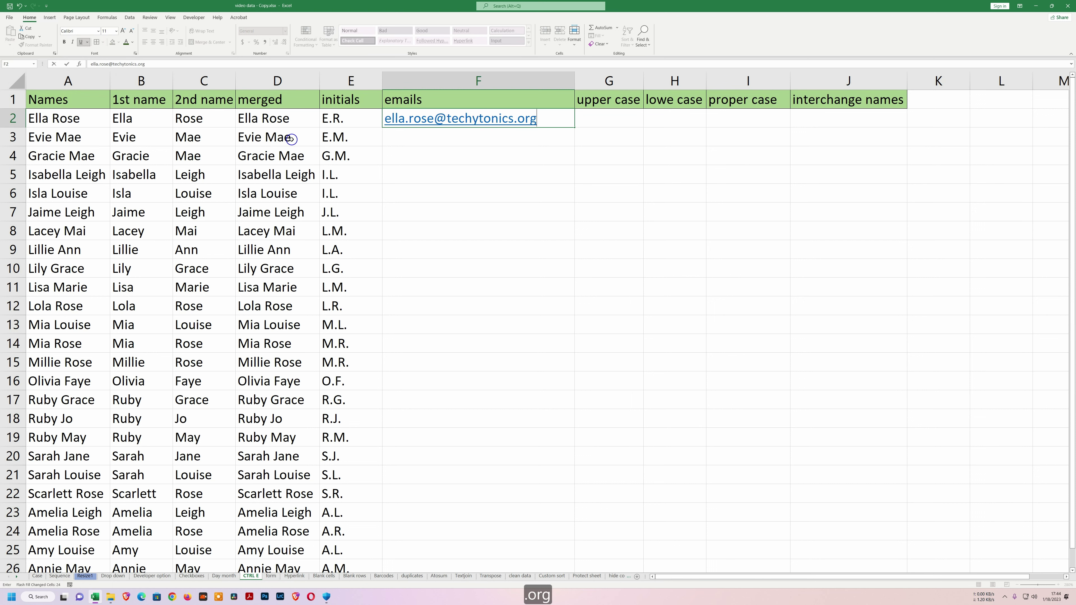
pyautogui.press('Return')
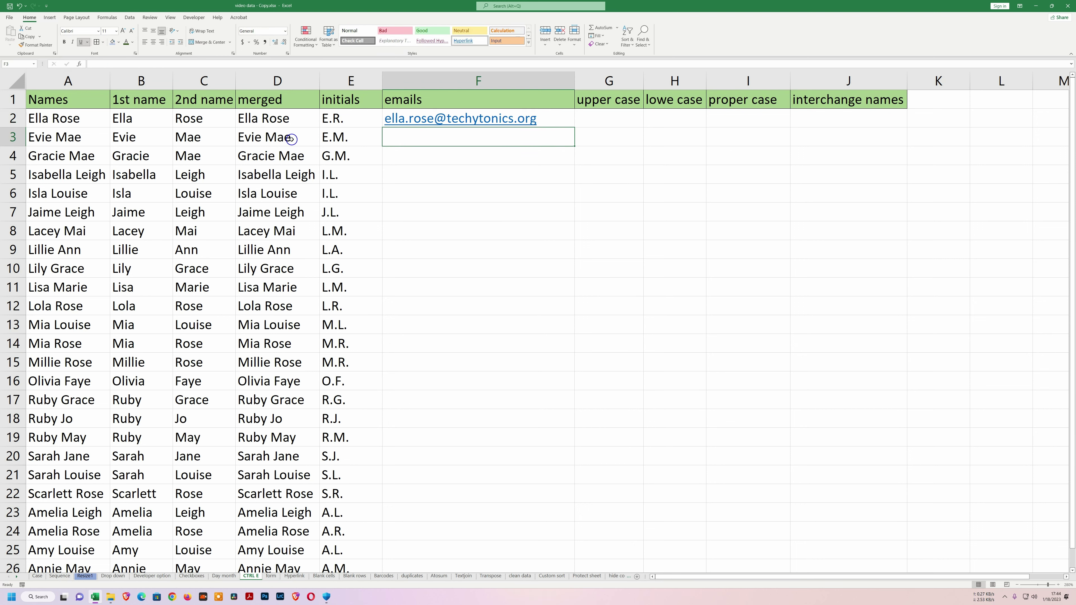
pyautogui.hotkey('ctrl', 'e')
pyautogui.press('Right')
pyautogui.press('Up')
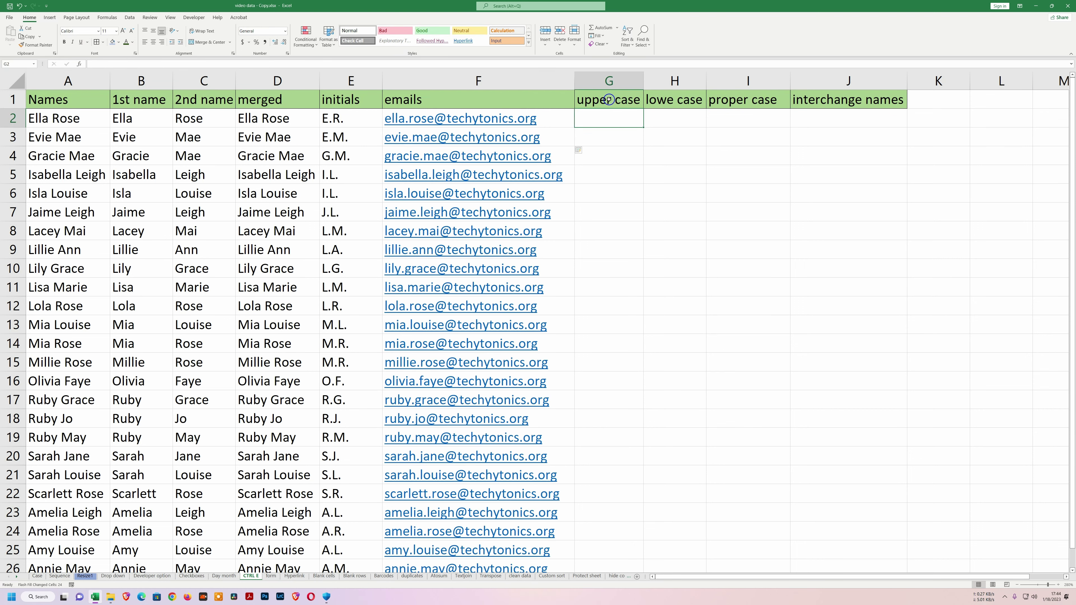
# Enter 'ELLA' in G2 and Flash Fill uppercase first names down column G.
pyautogui.click(253, 193)
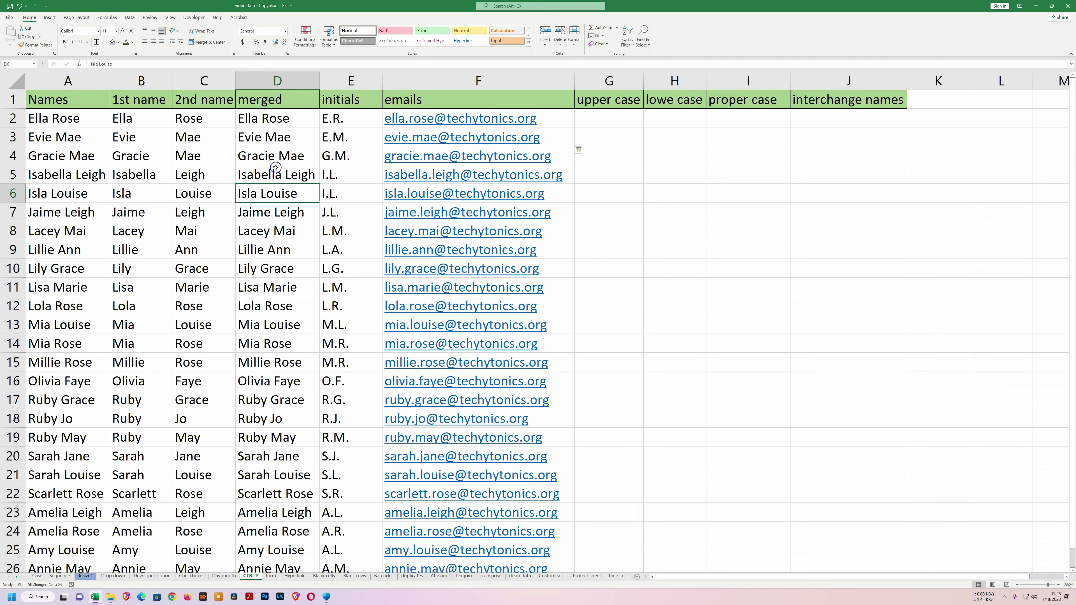
pyautogui.click(588, 124)
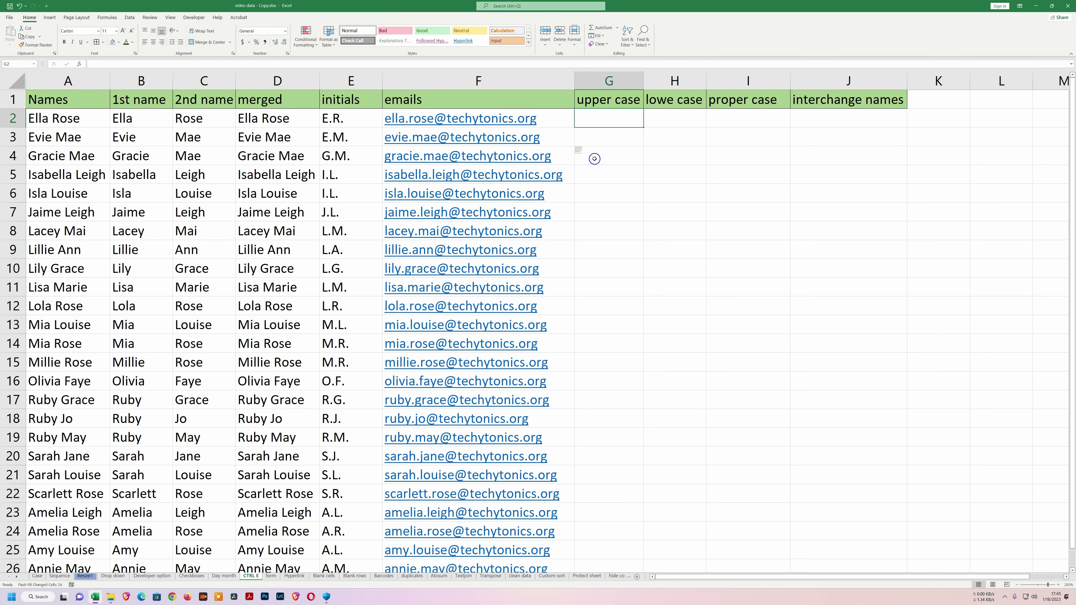
pyautogui.write('ELLA')
pyautogui.press('Return')
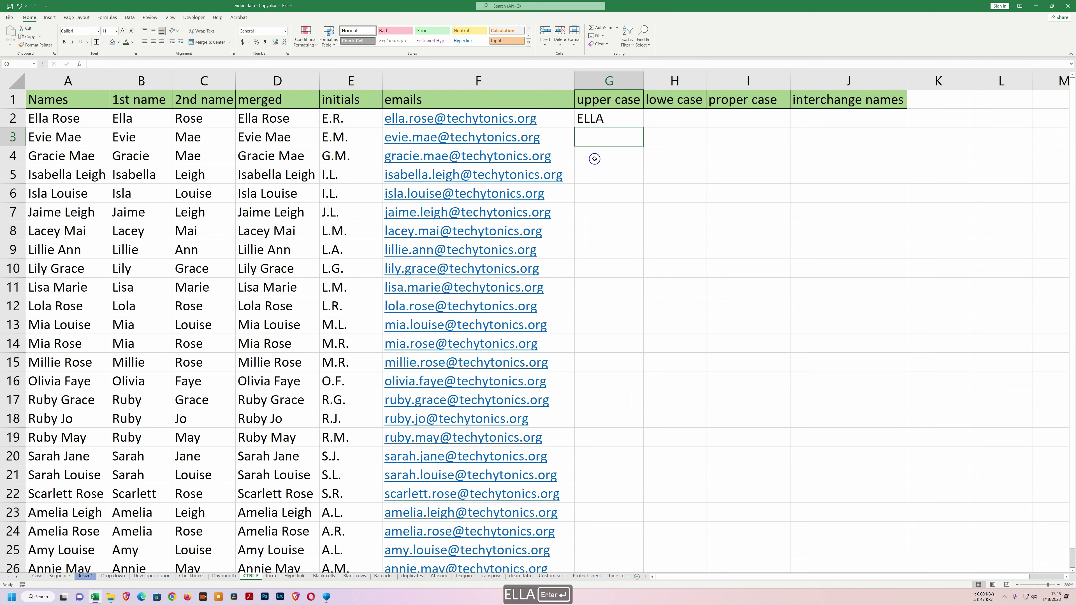
pyautogui.hotkey('ctrl', 'e')
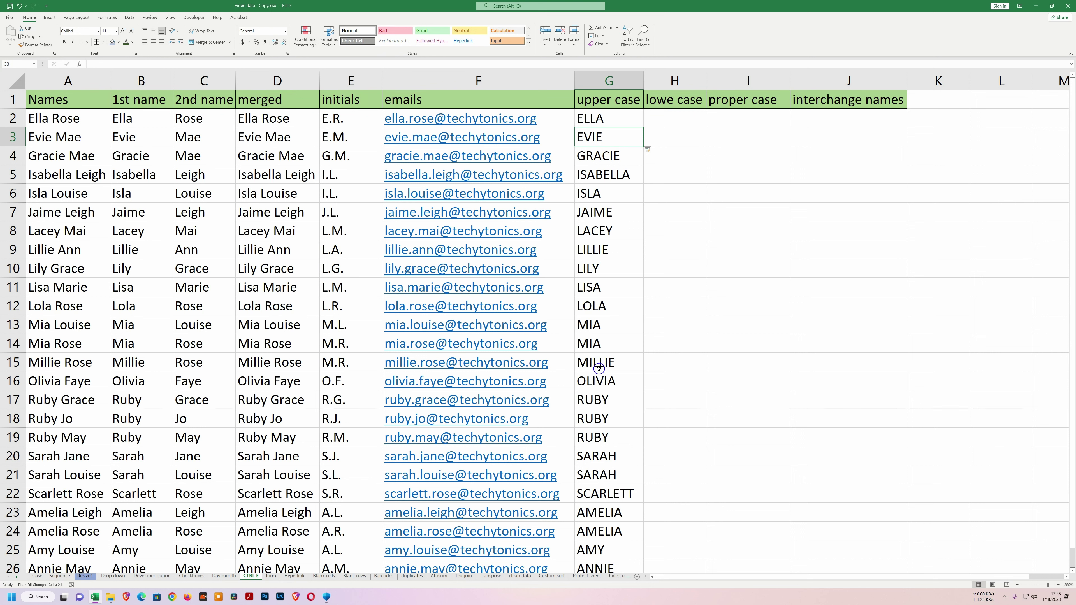
# Enter 'rose' in H2 and Flash Fill lowercase second names down column H.
pyautogui.click(662, 118)
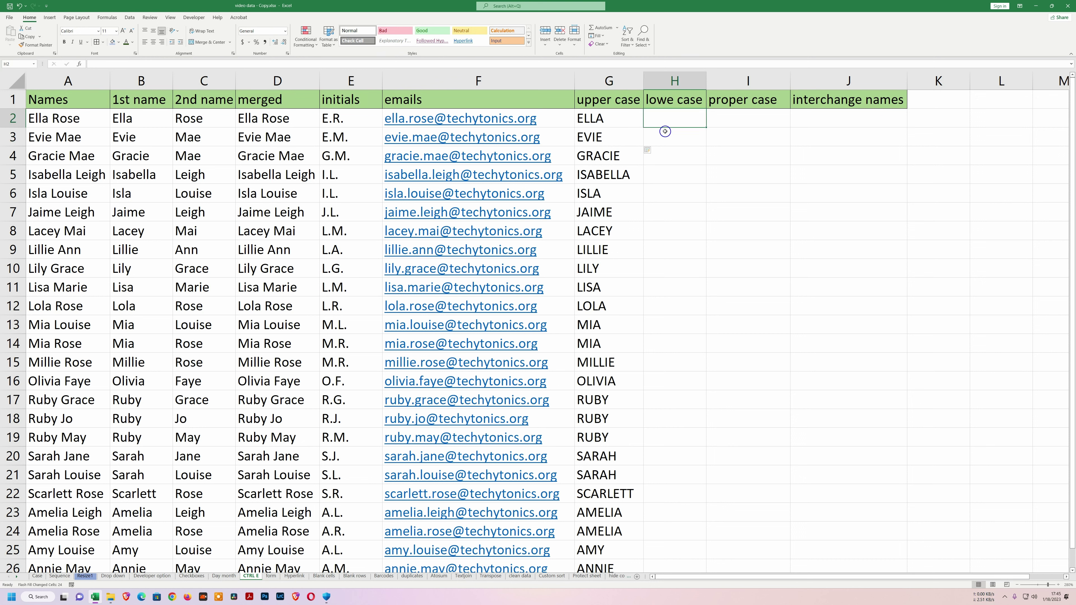
pyautogui.write('rose')
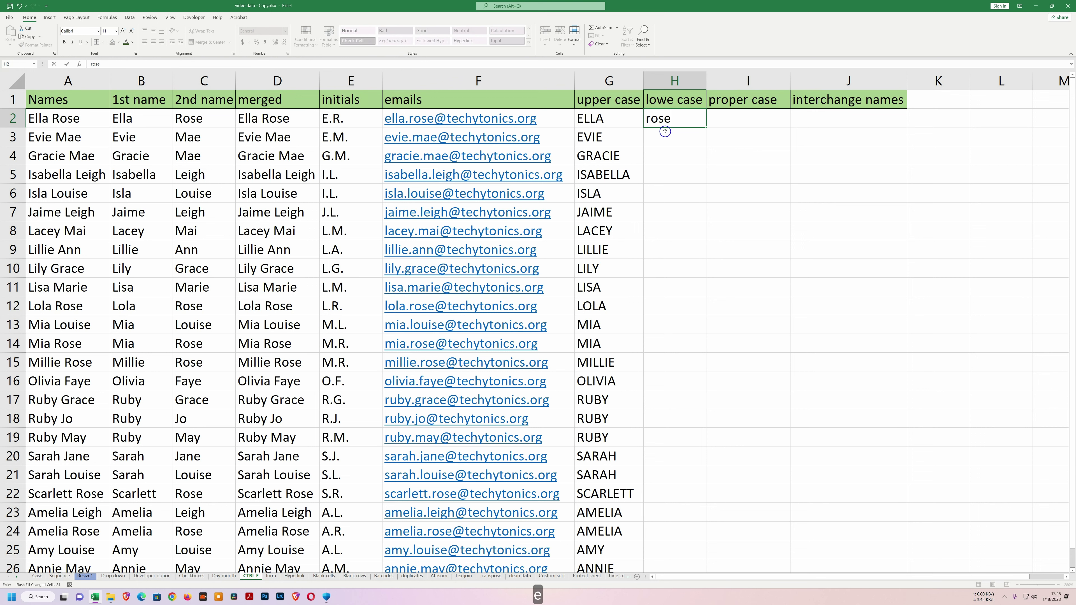
pyautogui.press('Return')
pyautogui.hotkey('ctrl', 'e')
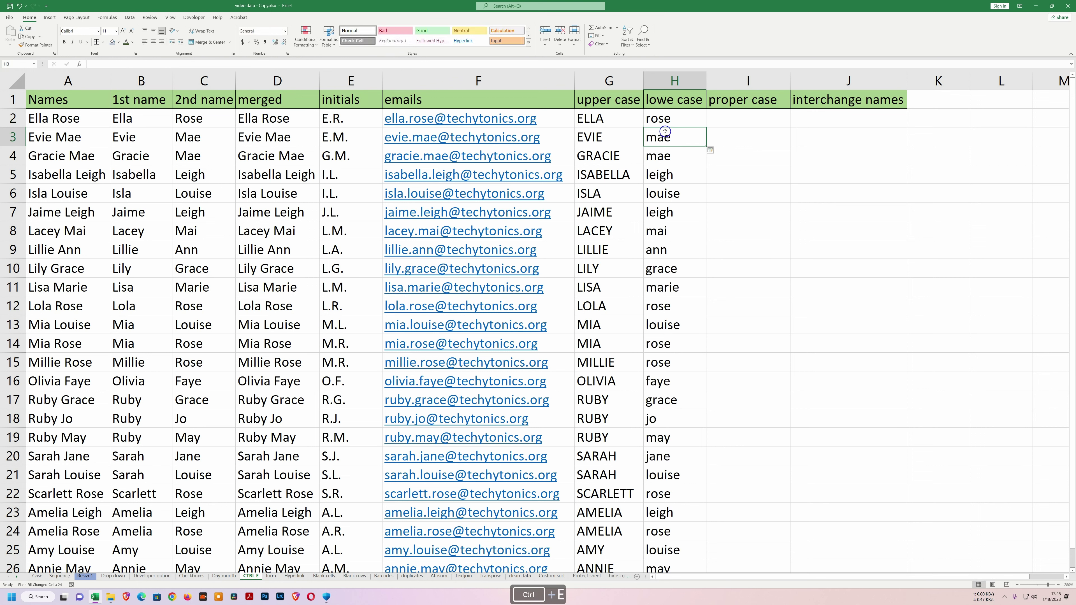
pyautogui.click(738, 121)
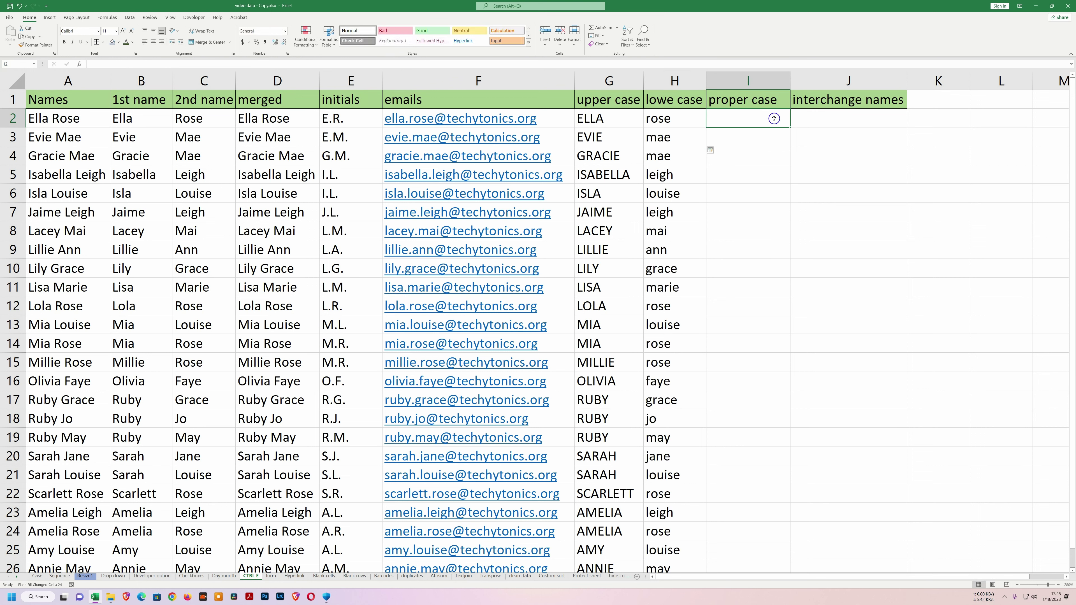
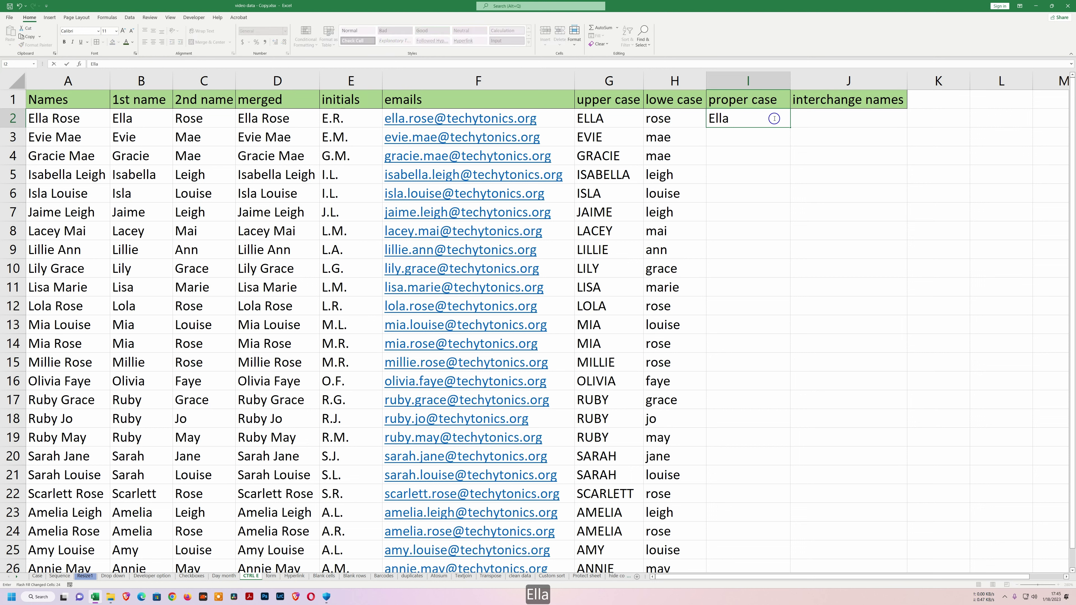
pyautogui.press('shift')
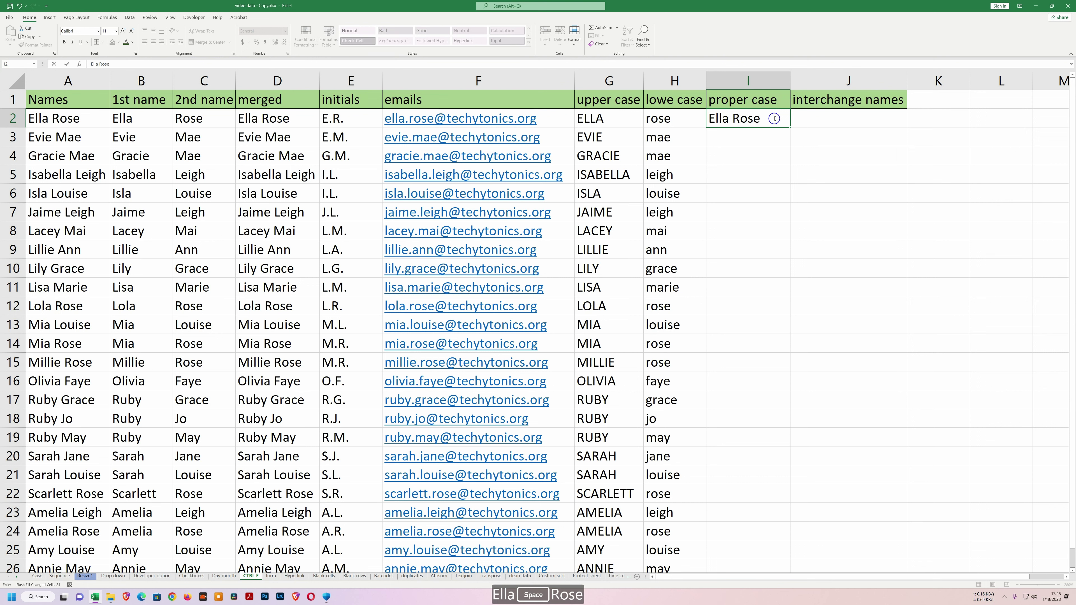
pyautogui.press('Return')
pyautogui.hotkey('ctrl', 'e')
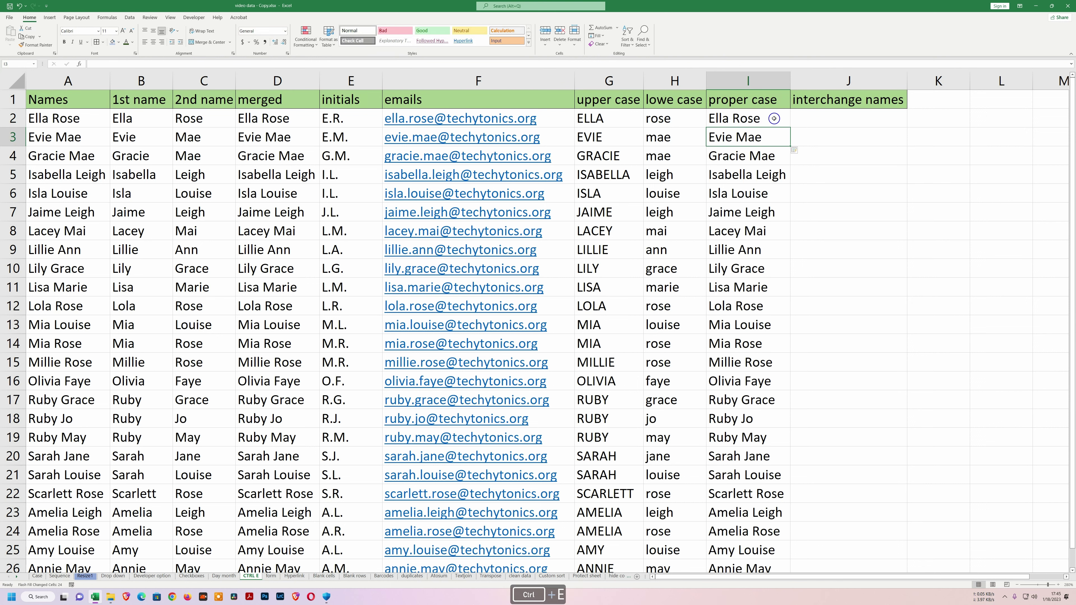
pyautogui.click(851, 113)
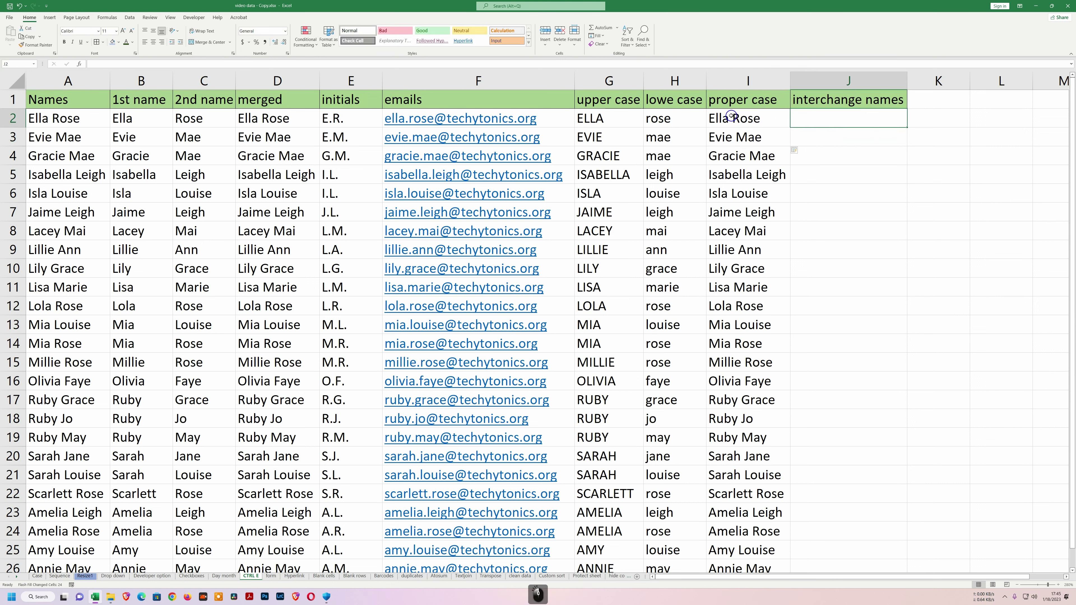
pyautogui.click(752, 121)
pyautogui.click(827, 123)
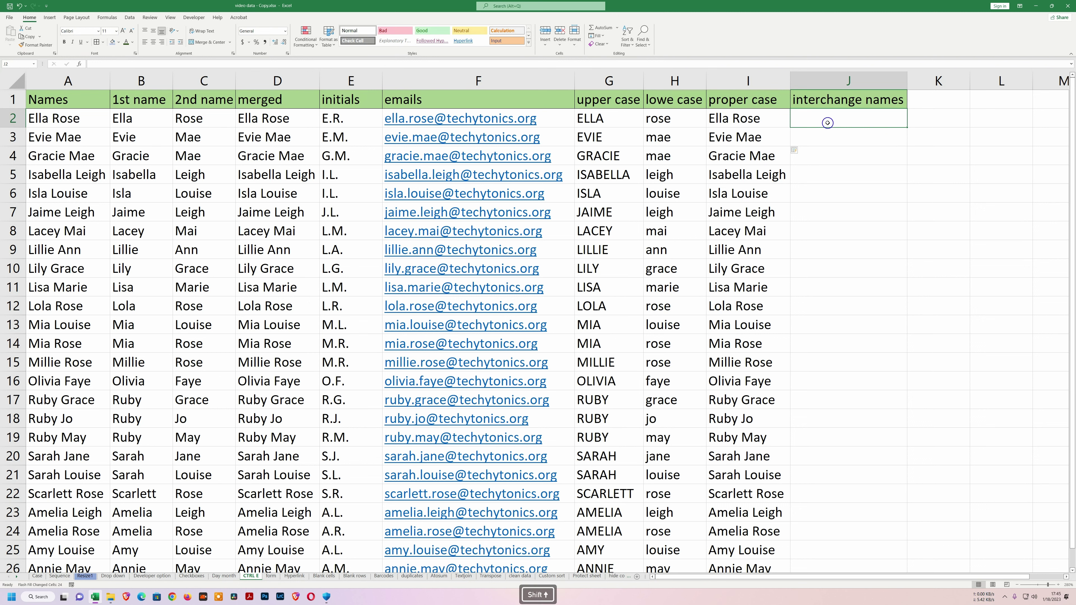
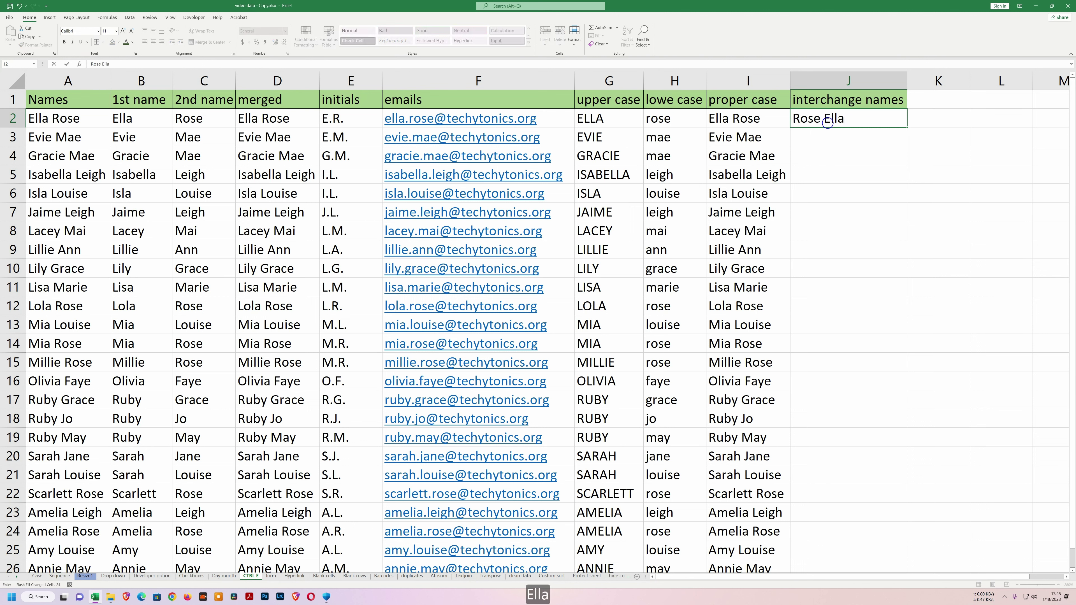
pyautogui.press('Return')
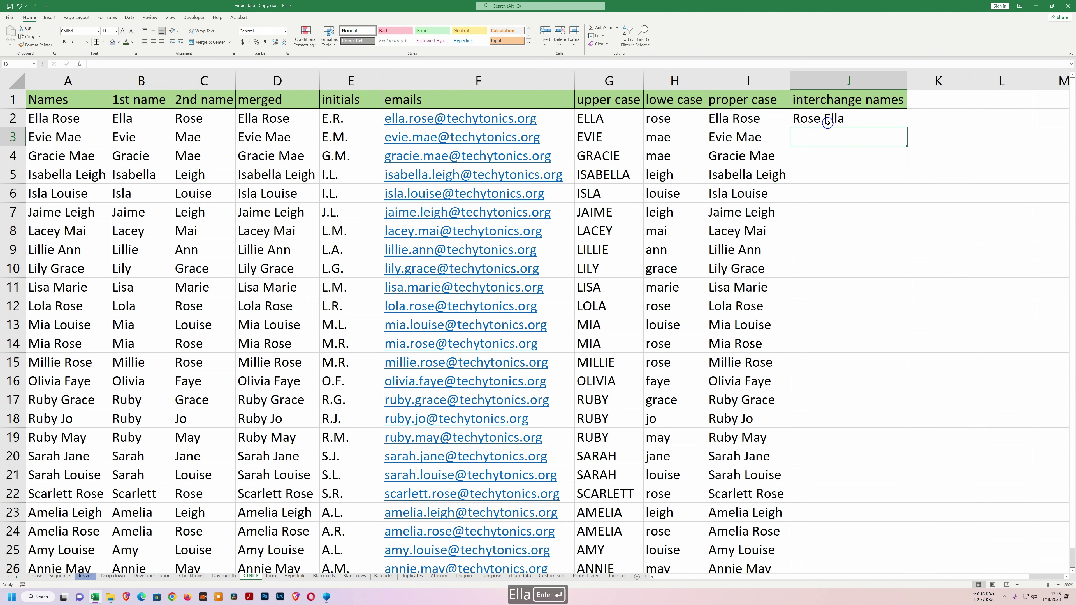
pyautogui.hotkey('ctrl', 'e')
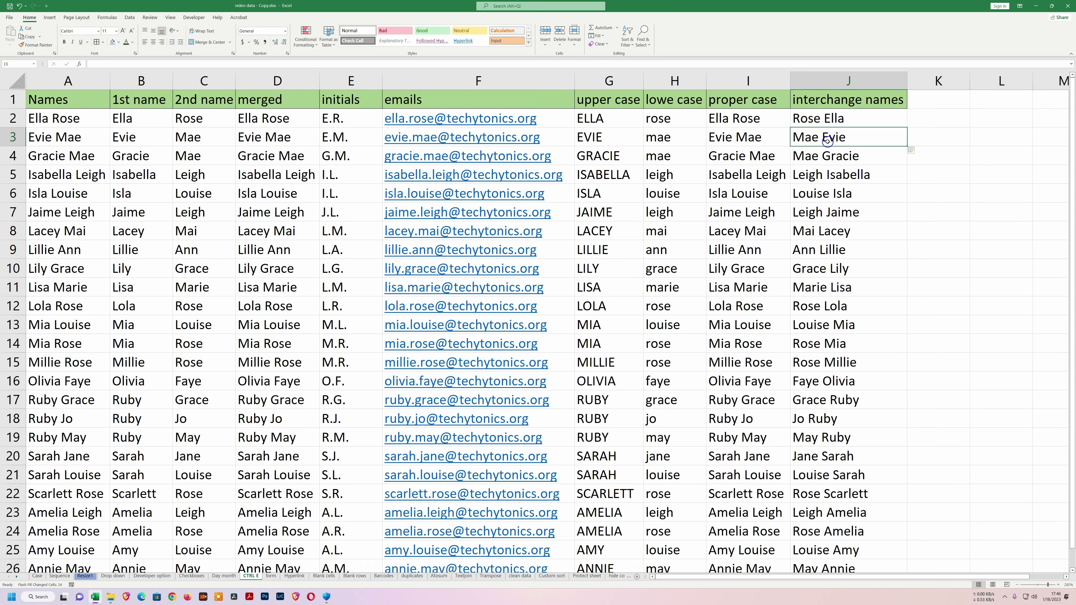
pyautogui.scroll(-2, 817, 159)
pyautogui.scroll(2, 678, 217)
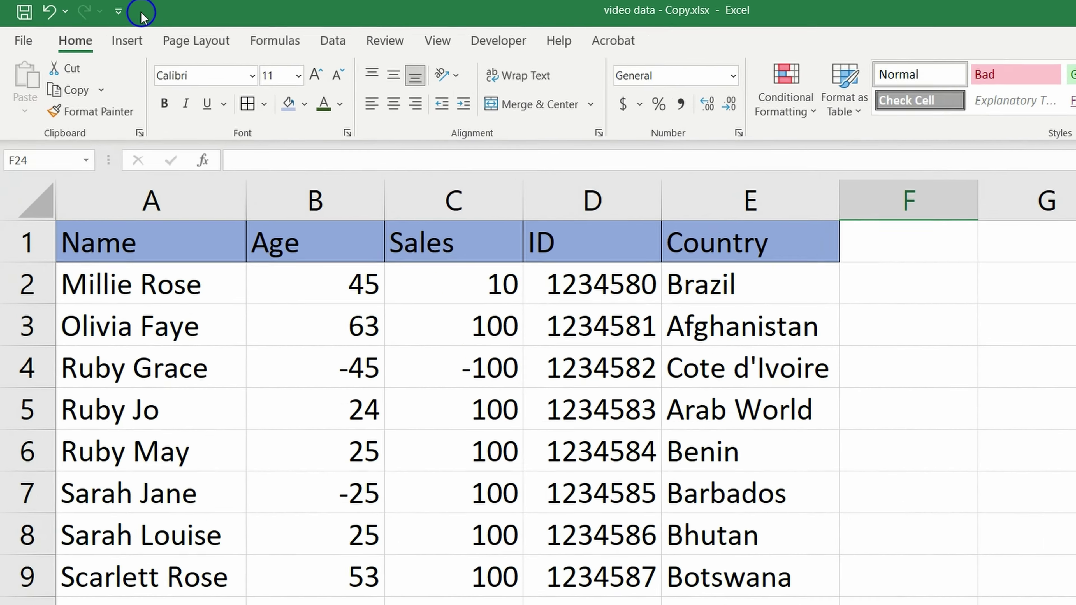
# Add the Form command from All Commands to the Quick Access Toolbar.
pyautogui.click(119, 12)
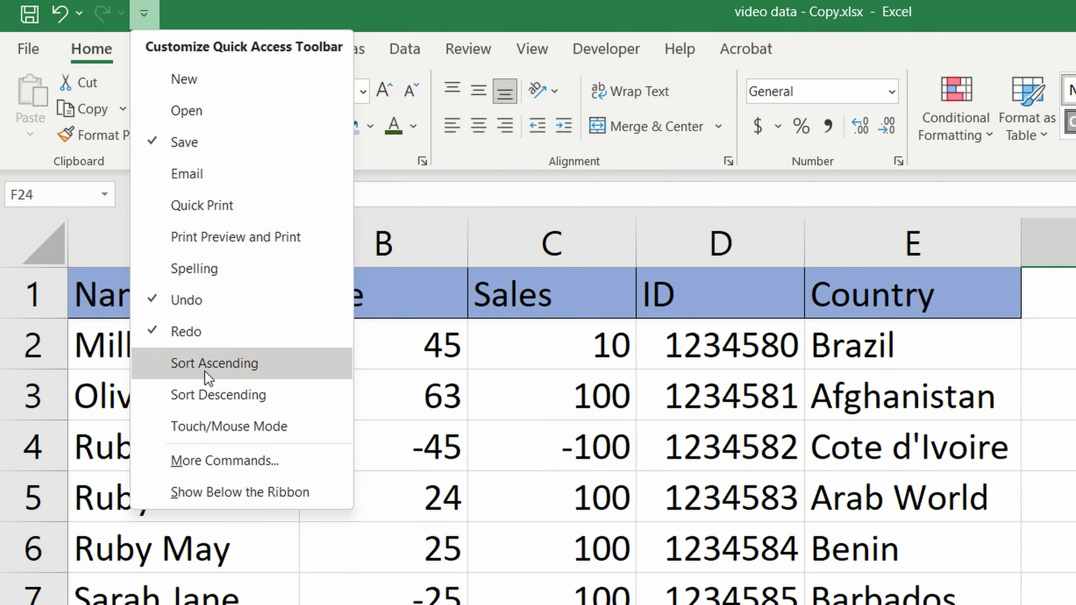
pyautogui.click(240, 462)
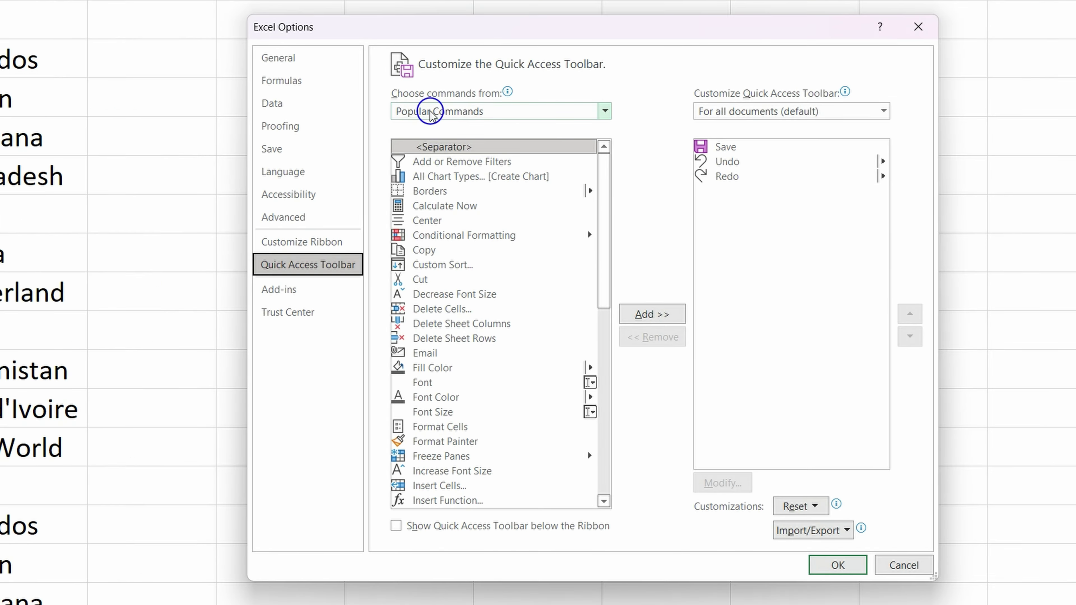
pyautogui.click(537, 173)
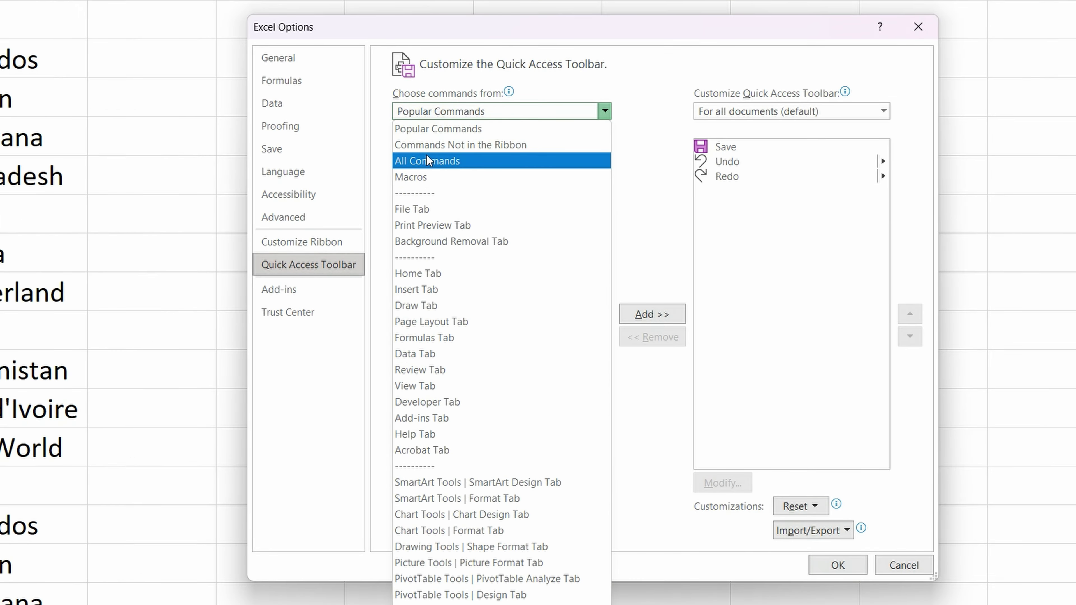
pyautogui.click(428, 160)
pyautogui.moveTo(605, 167); pyautogui.dragTo(610, 272)
pyautogui.click(436, 318)
pyautogui.click(658, 315)
pyautogui.click(837, 565)
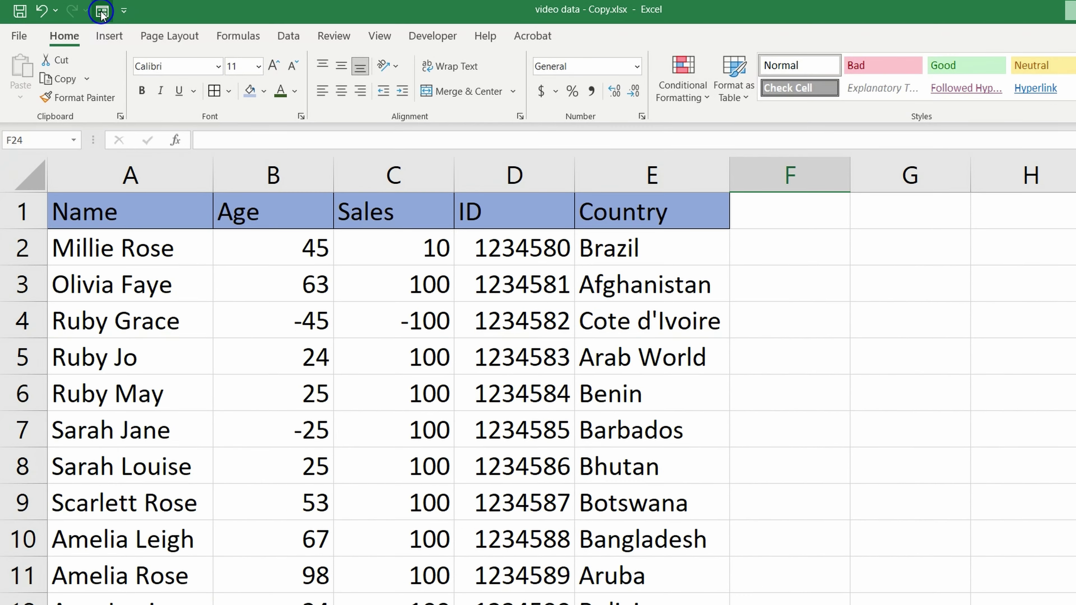
pyautogui.moveTo(100, 216); pyautogui.dragTo(414, 604)
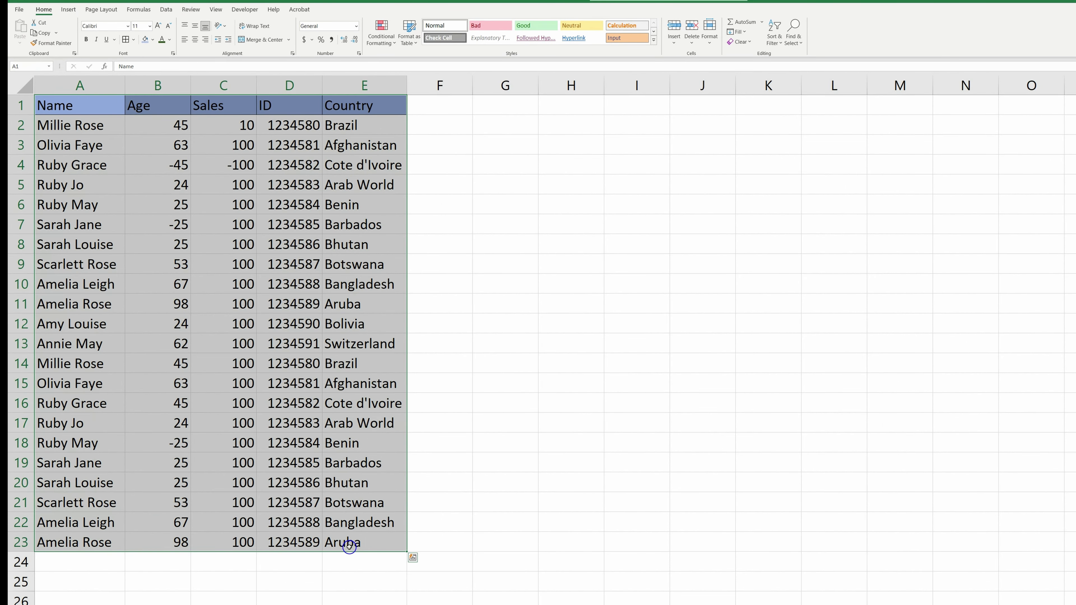
# Convert the A1:E23 Name–Country data range into a table with headers.
pyautogui.hotkey('ctrl', 't')
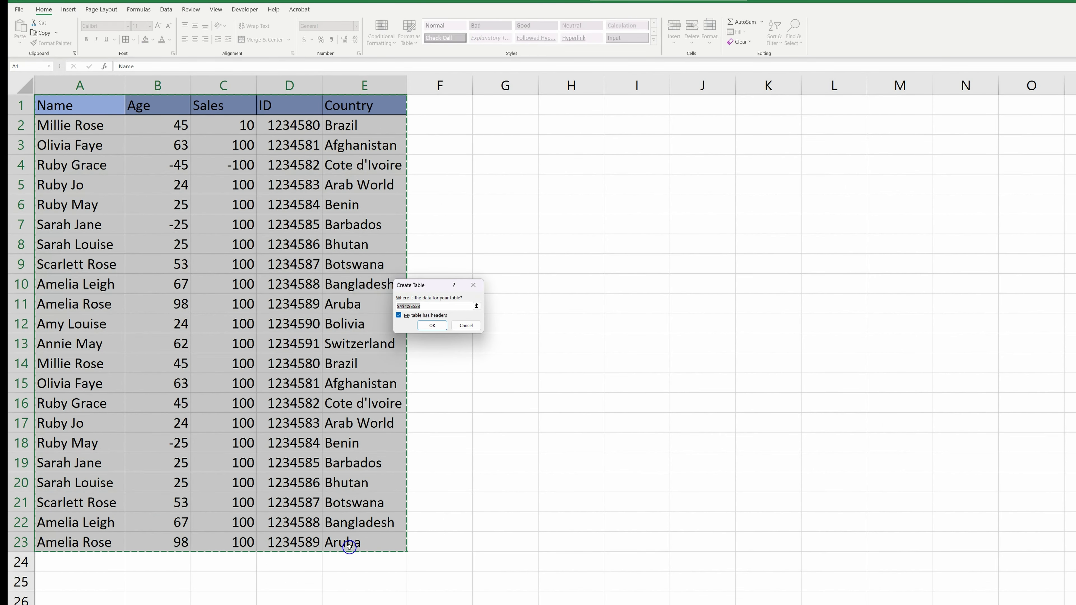
pyautogui.press('Return')
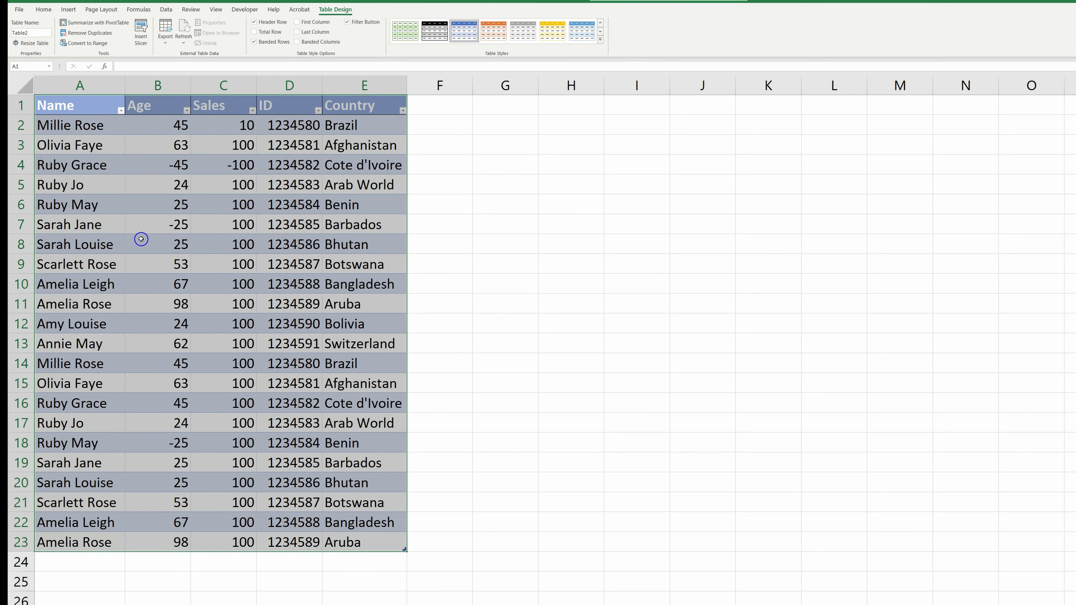
pyautogui.click(144, 180)
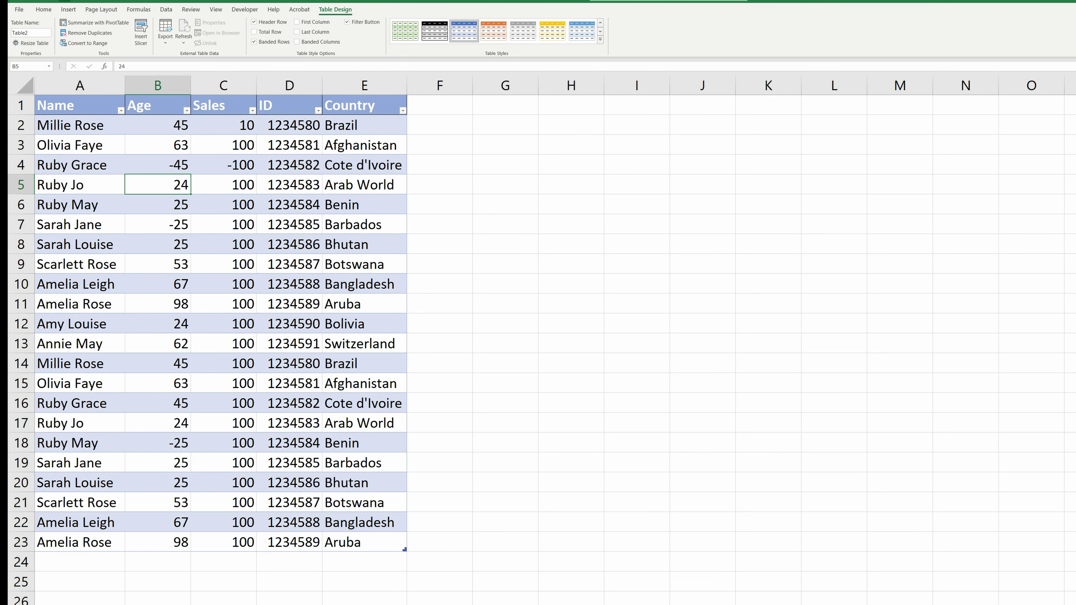
# Add a new record (age 78, sales 120, country Kenya) through the data form.
pyautogui.click(63, 1)
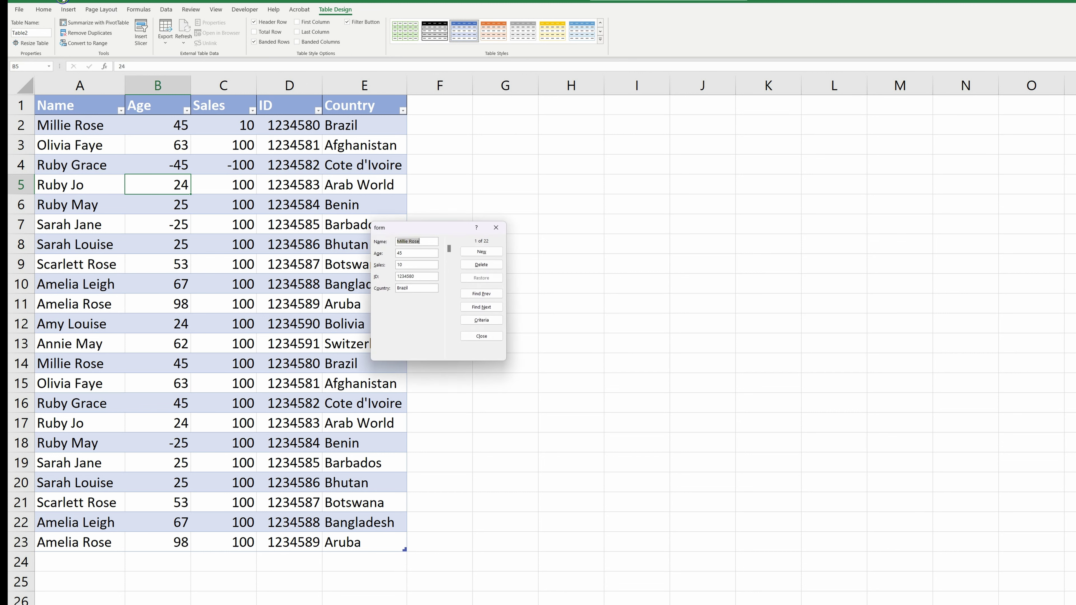
pyautogui.moveTo(428, 227); pyautogui.dragTo(468, 228)
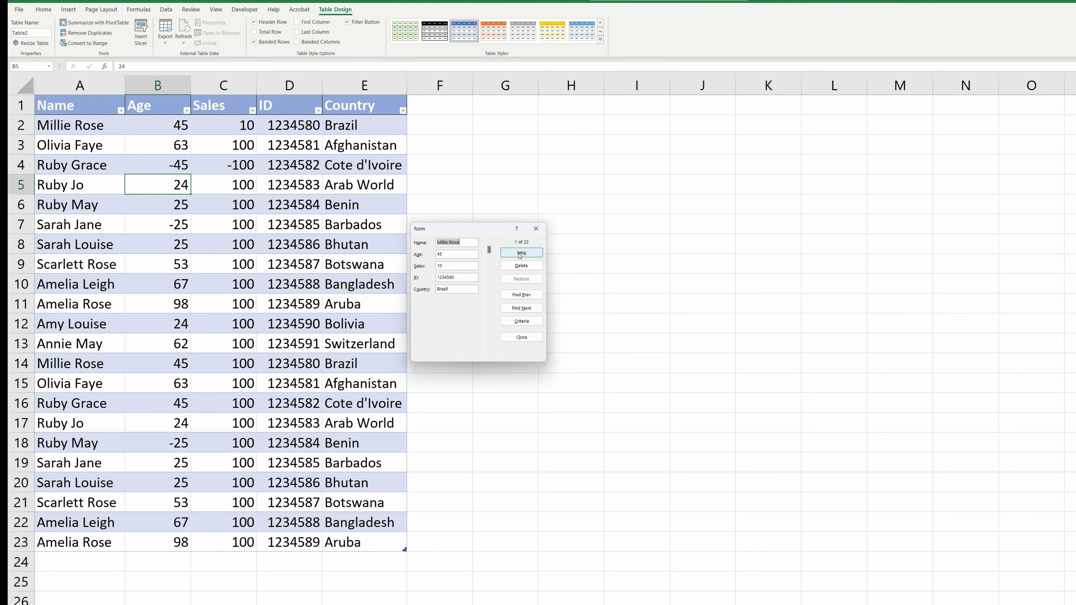
pyautogui.click(519, 253)
pyautogui.click(521, 254)
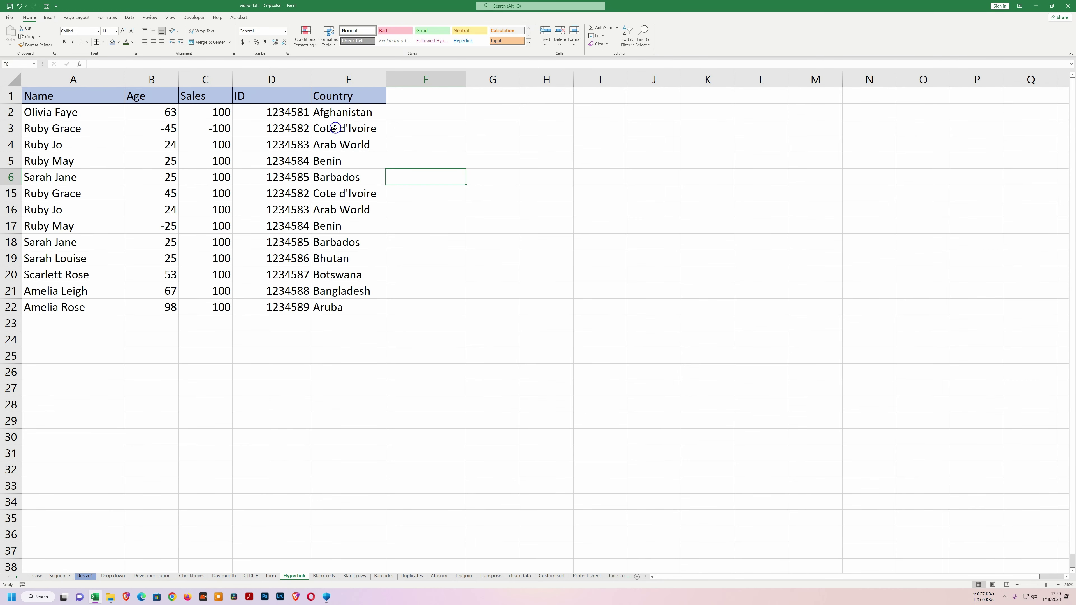
pyautogui.click(330, 112)
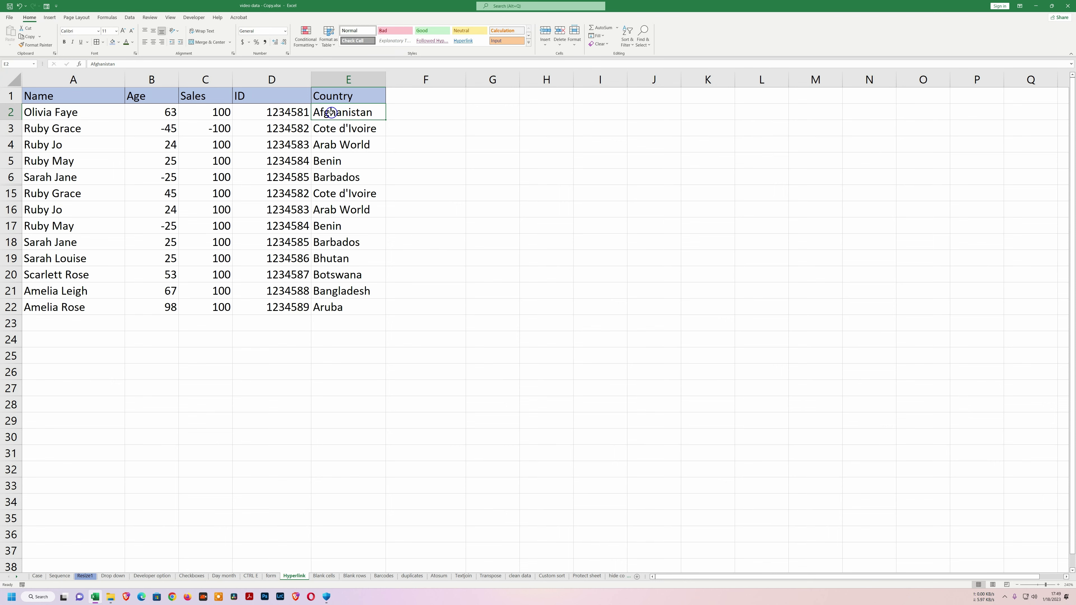
pyautogui.hotkey('alt', 'Tab')
pyautogui.write('Afghanistan')
pyautogui.click(119, 34)
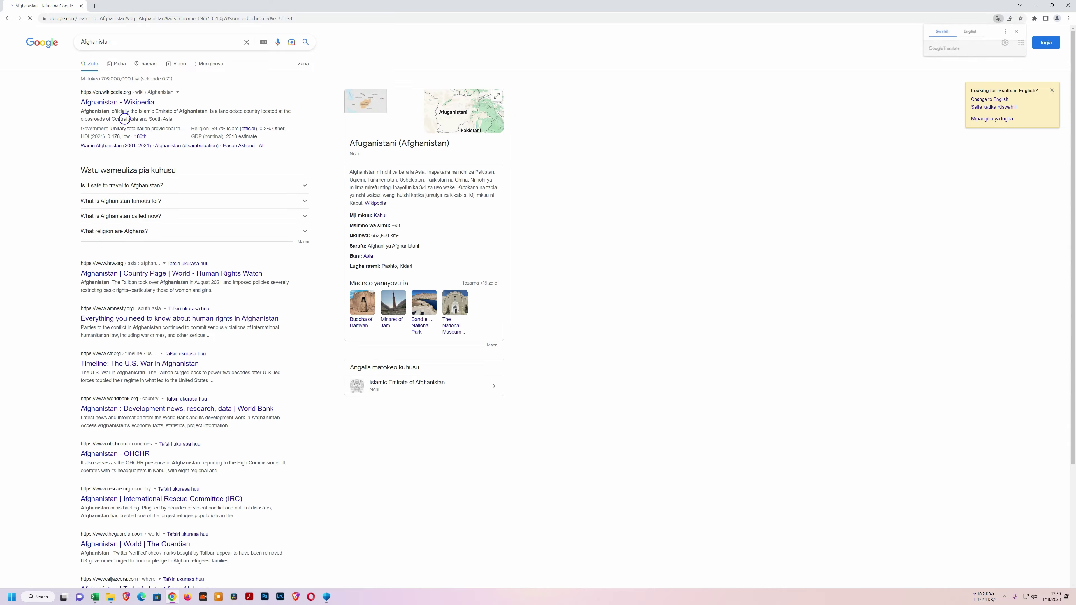
pyautogui.rightClick(106, 102)
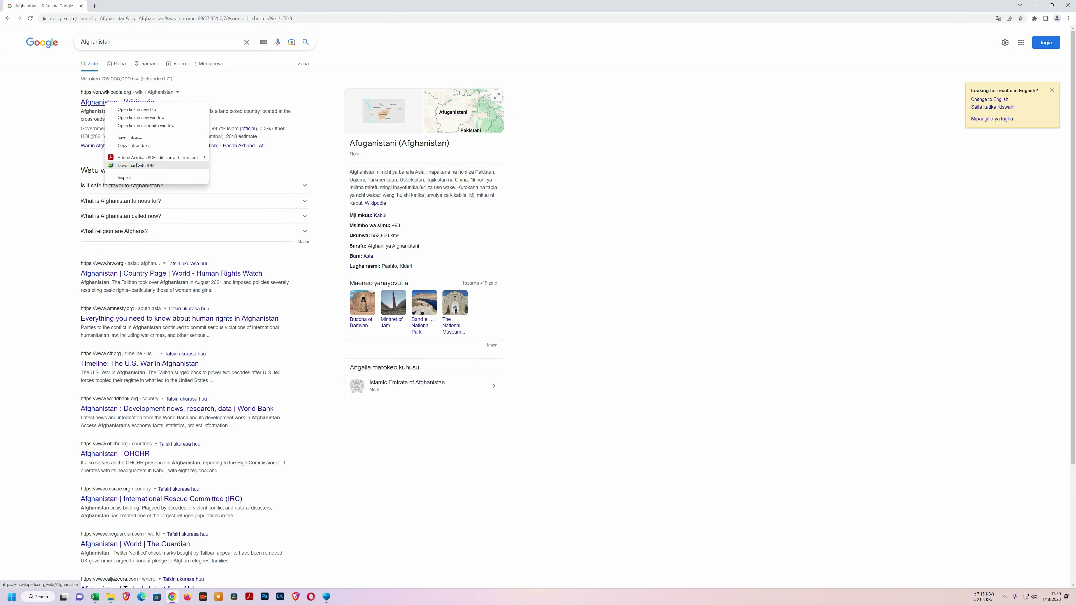
pyautogui.click(138, 148)
pyautogui.hotkey('alt', 'Tab')
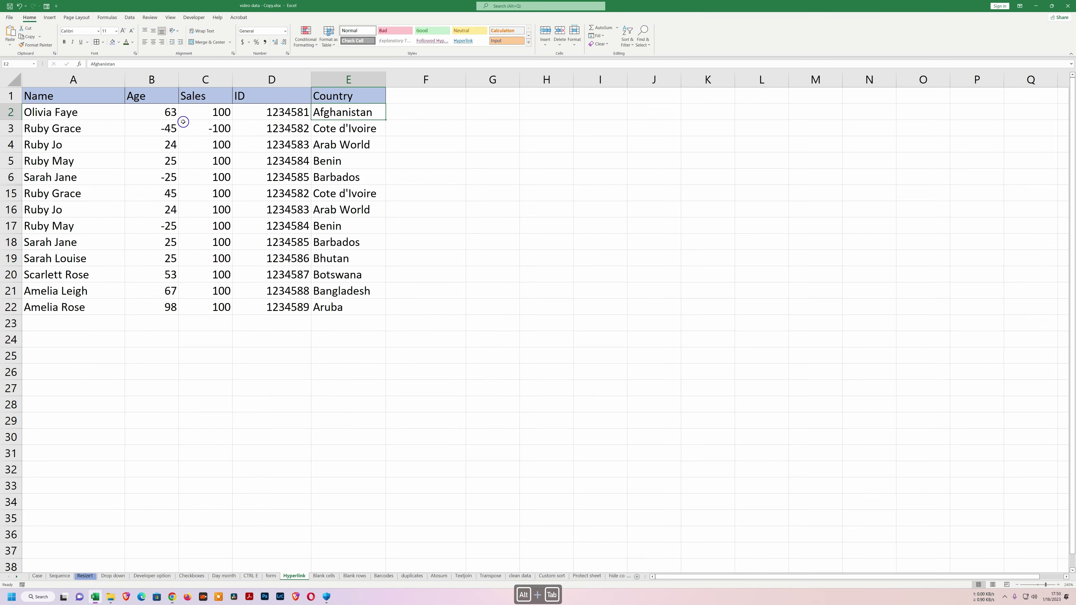
# Link the Afghanistan cell E2 to its Wikipedia page using the pasted URL.
pyautogui.click(335, 126)
pyautogui.click(336, 117)
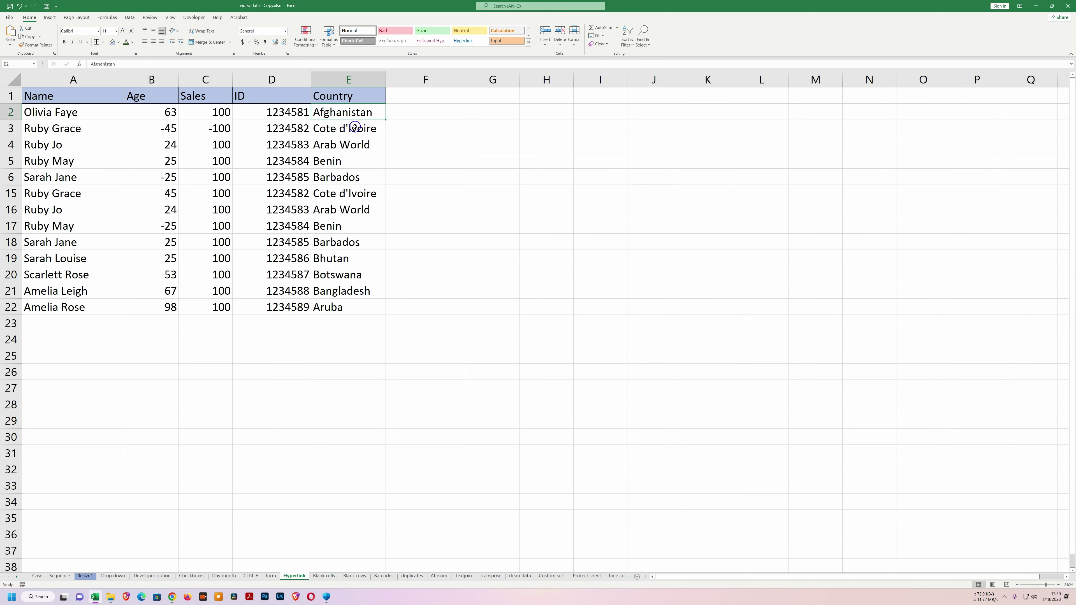
pyautogui.hotkey('ctrl', 'k')
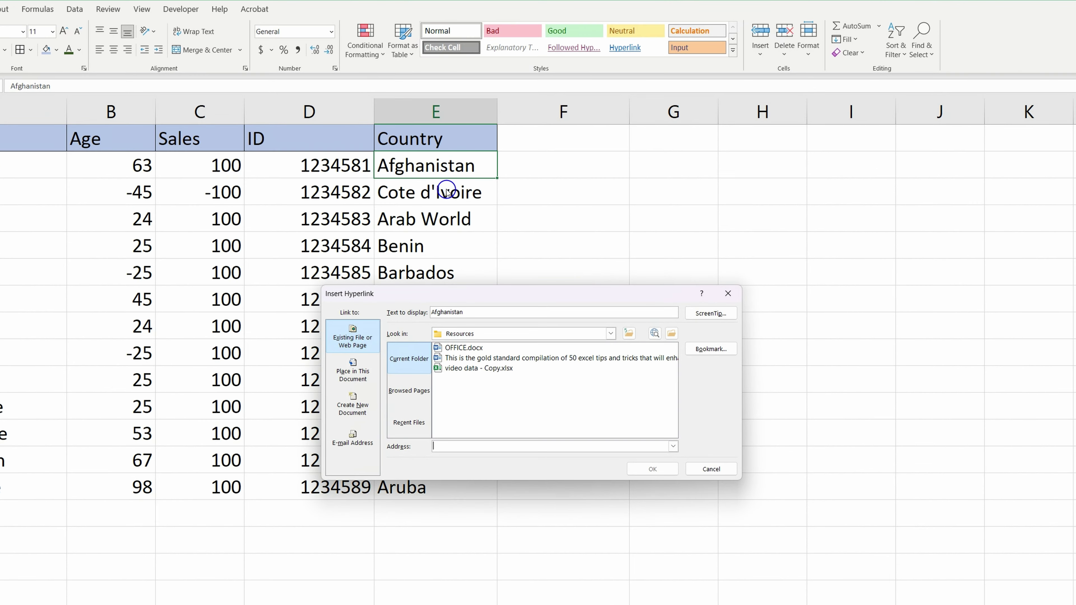
pyautogui.moveTo(509, 288); pyautogui.dragTo(457, 270)
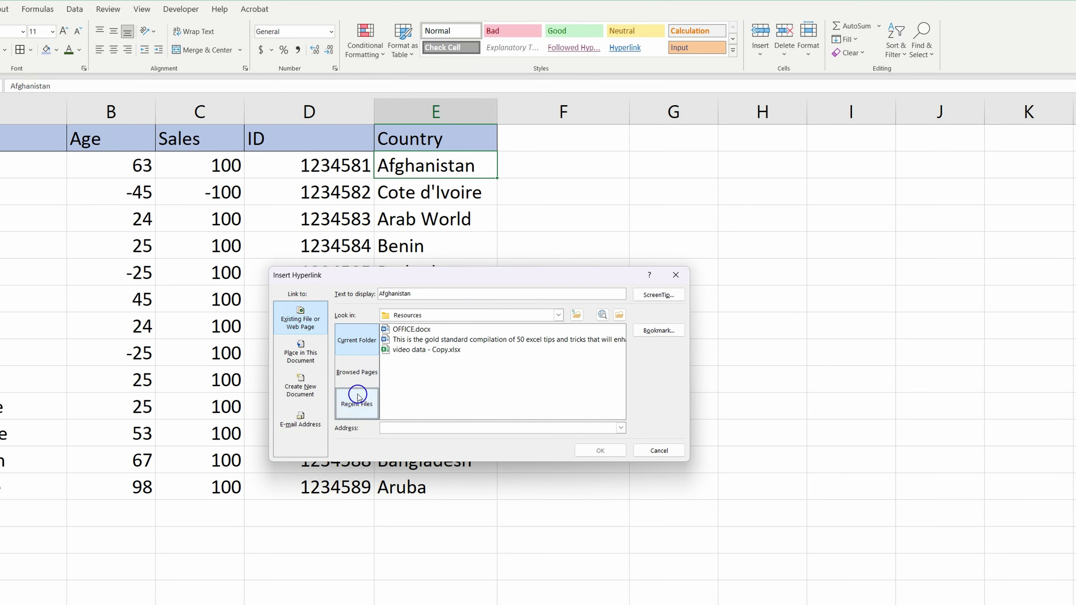
pyautogui.click(415, 431)
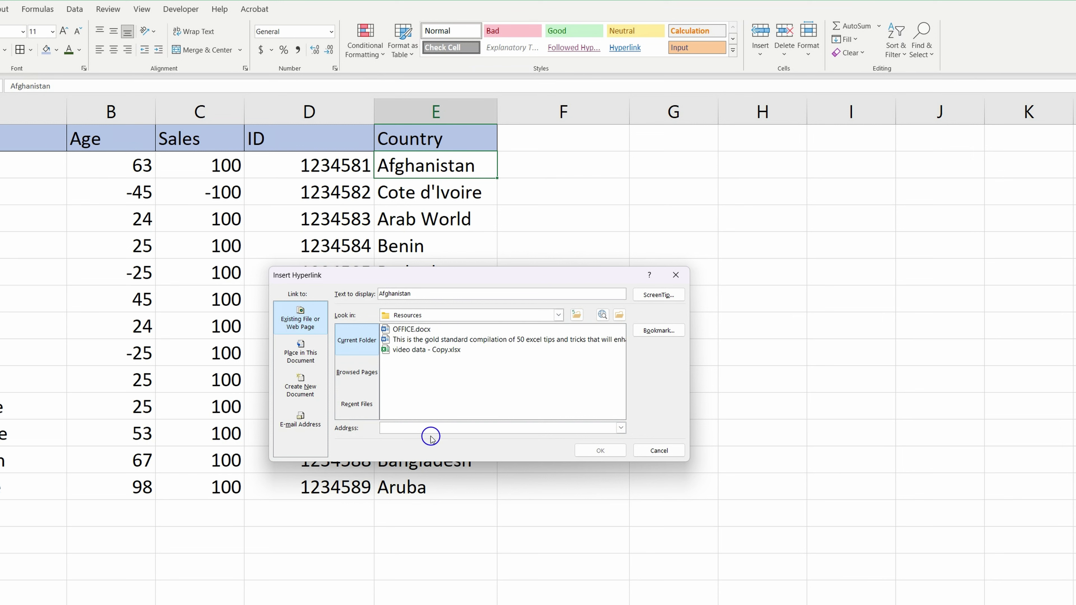
pyautogui.hotkey('ctrl', 'v')
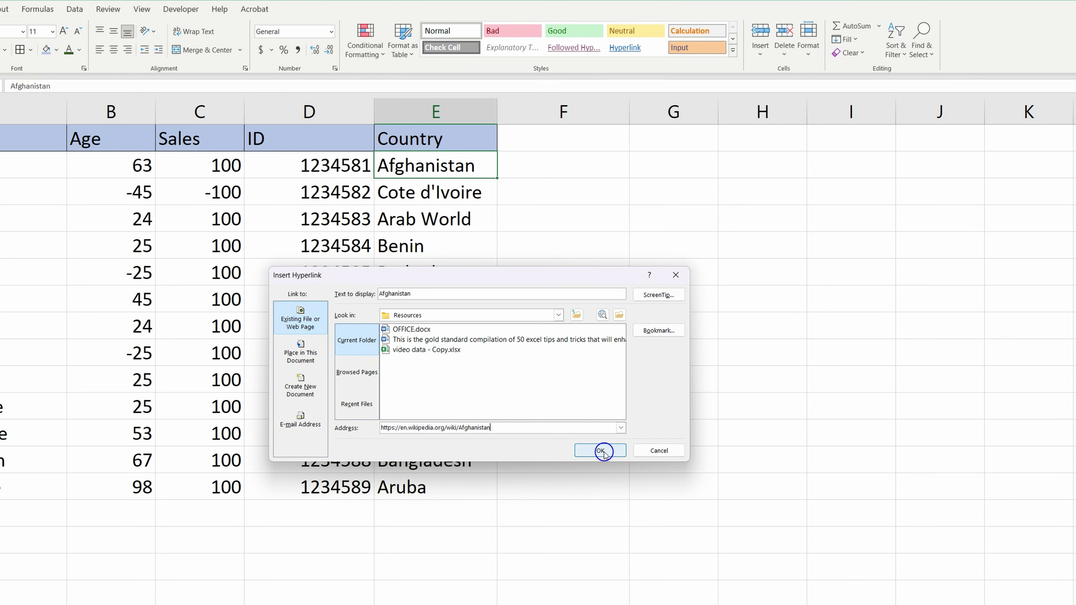
pyautogui.click(602, 450)
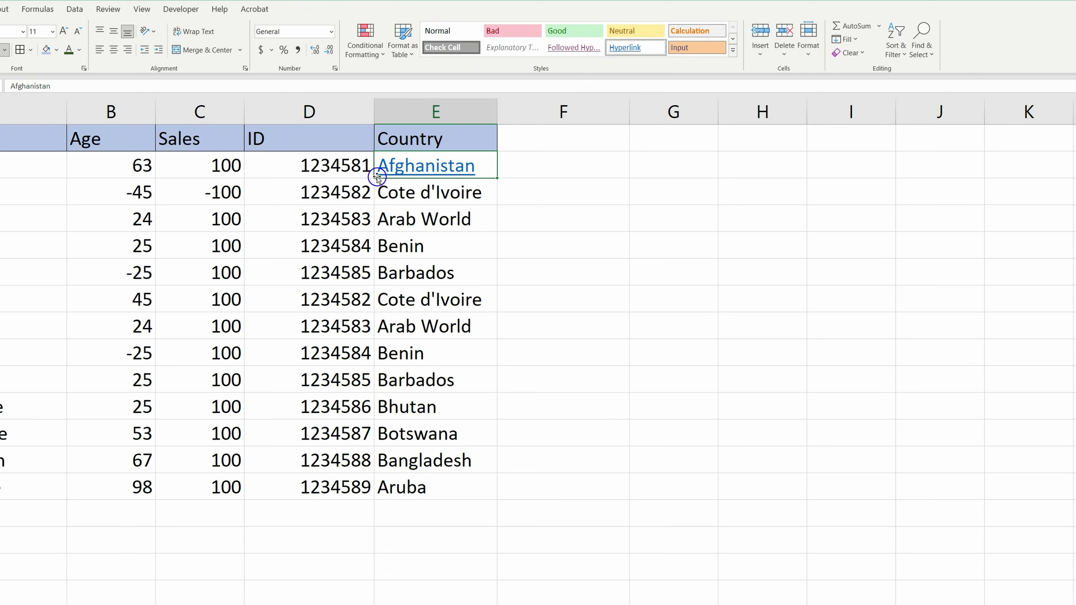
# Test the Afghanistan hyperlink by opening it.
pyautogui.click(428, 249)
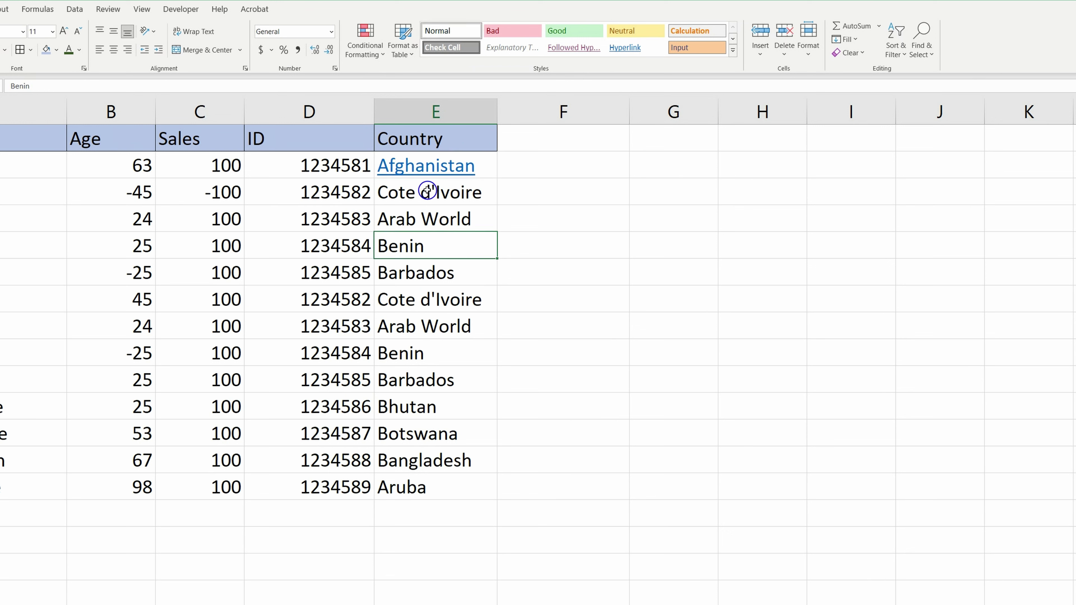
pyautogui.moveTo(417, 167)
pyautogui.click(407, 166)
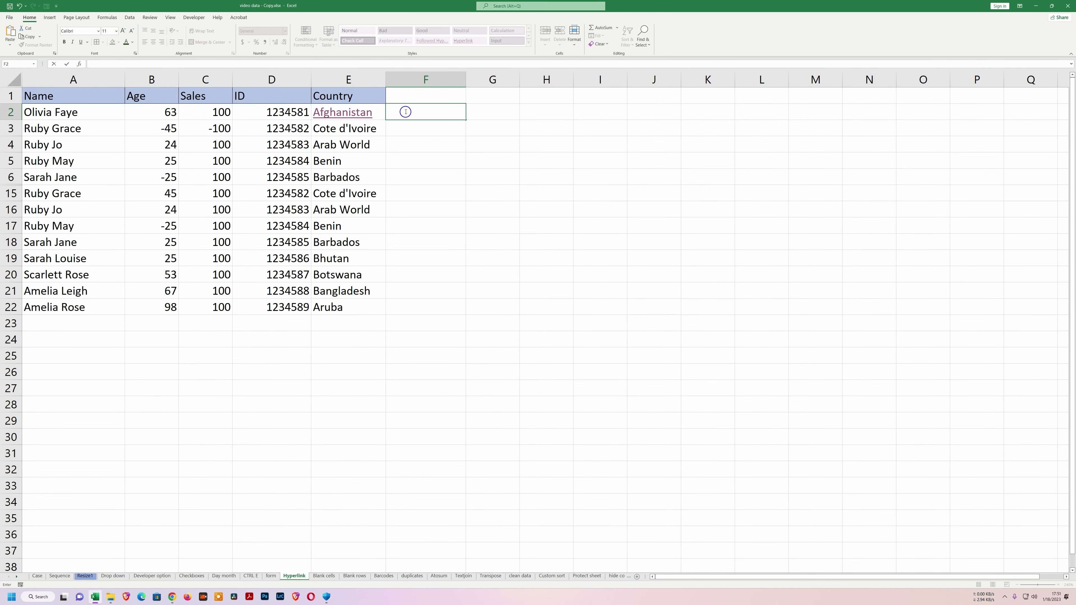
# Enter 'moses' in F2 and expand the formula bar to show several lines.
pyautogui.write('moses')
pyautogui.press('Return')
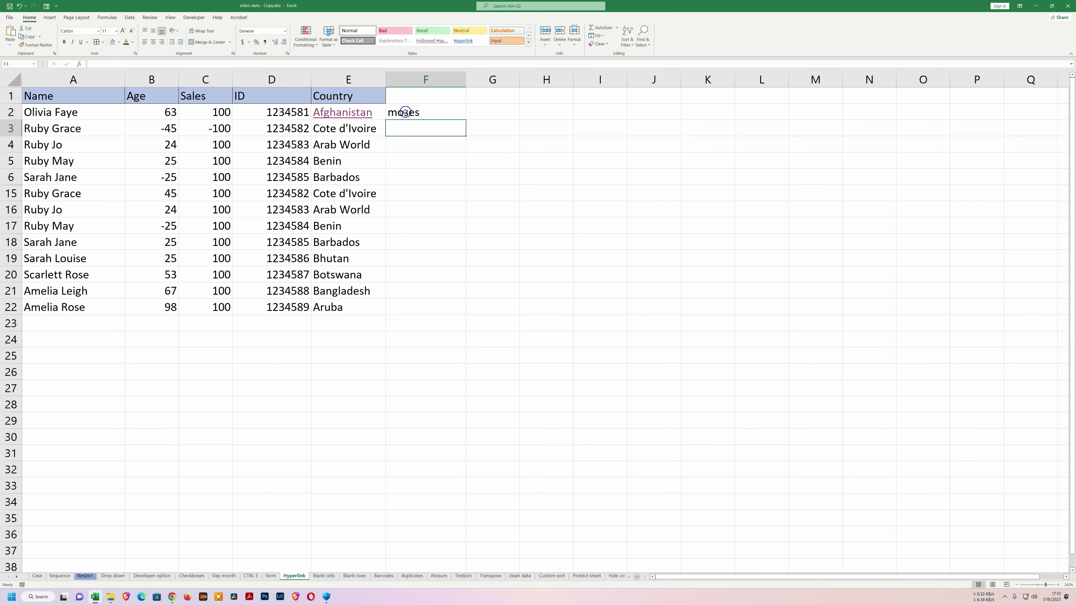
pyautogui.click(432, 112)
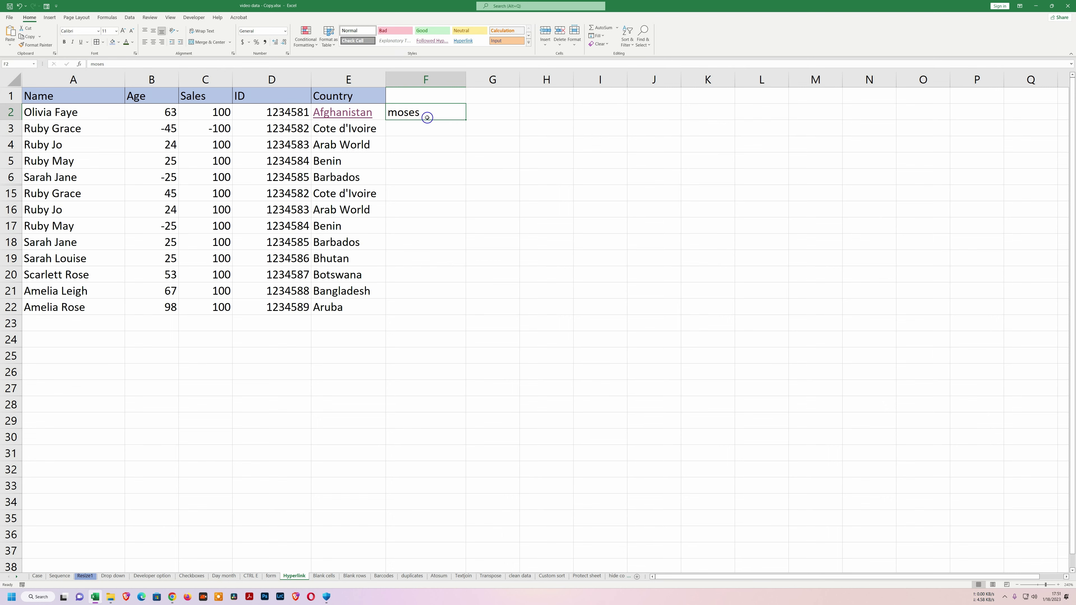
pyautogui.moveTo(109, 69); pyautogui.dragTo(109, 92)
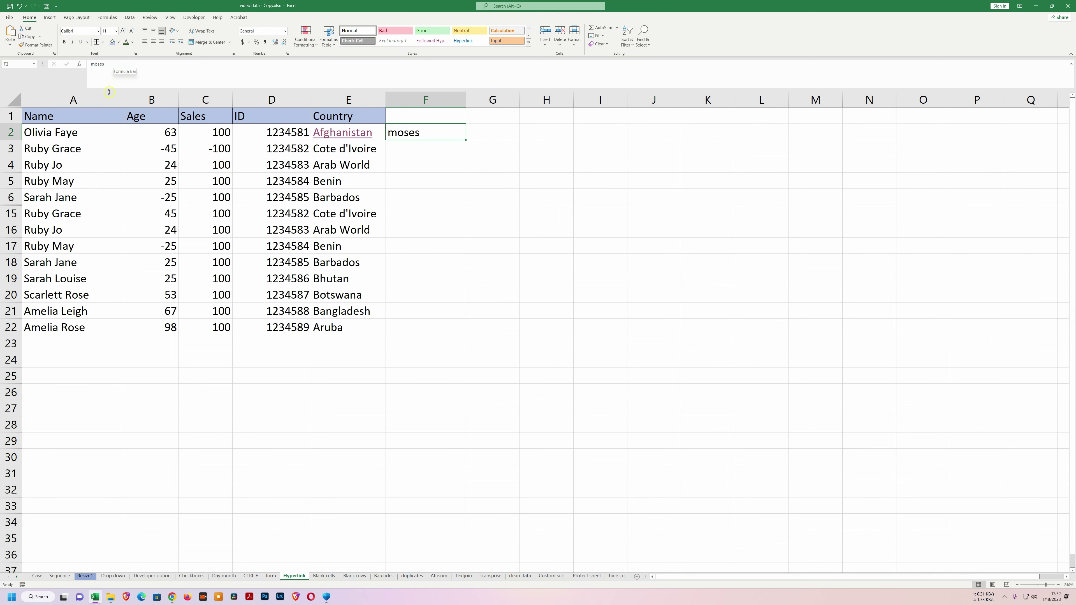
# Add 'kihuga' and 'juma' on separate lines inside F2 using Alt+Enter.
pyautogui.click(429, 133)
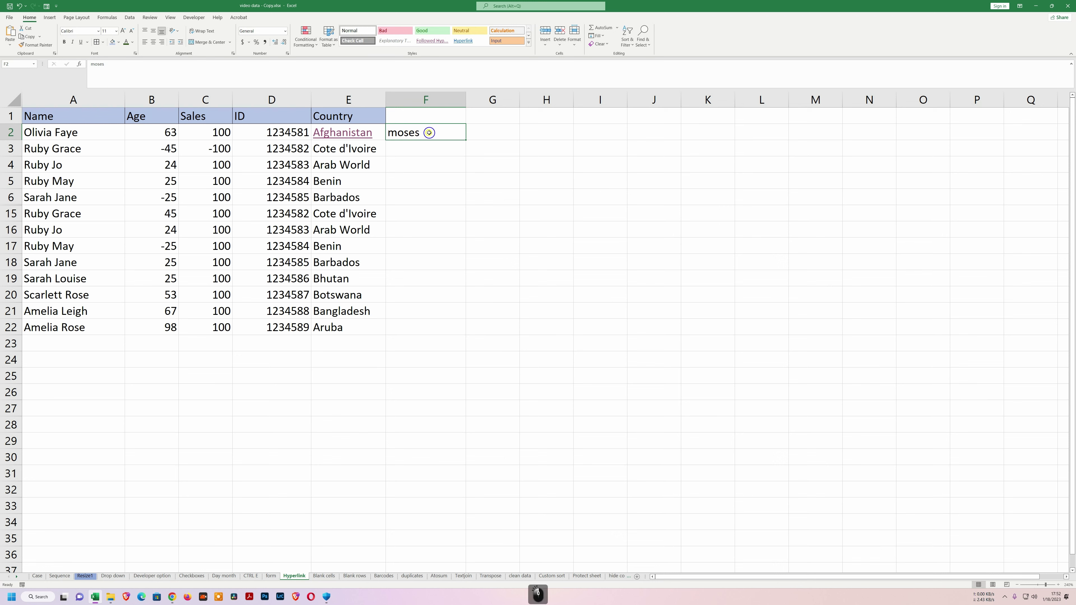
pyautogui.click(150, 64)
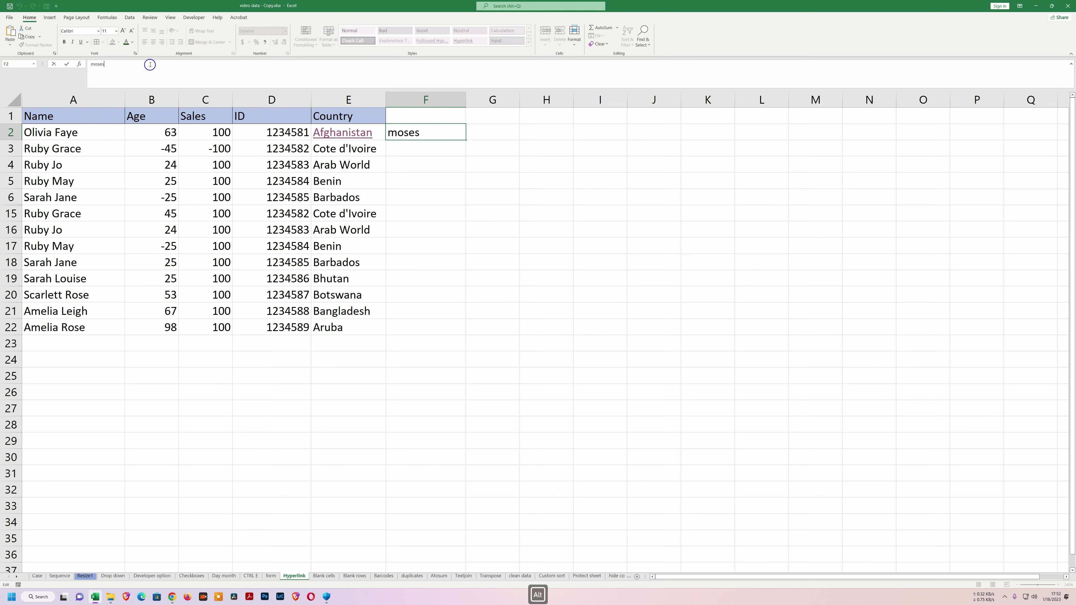
pyautogui.hotkey('alt', 'Return')
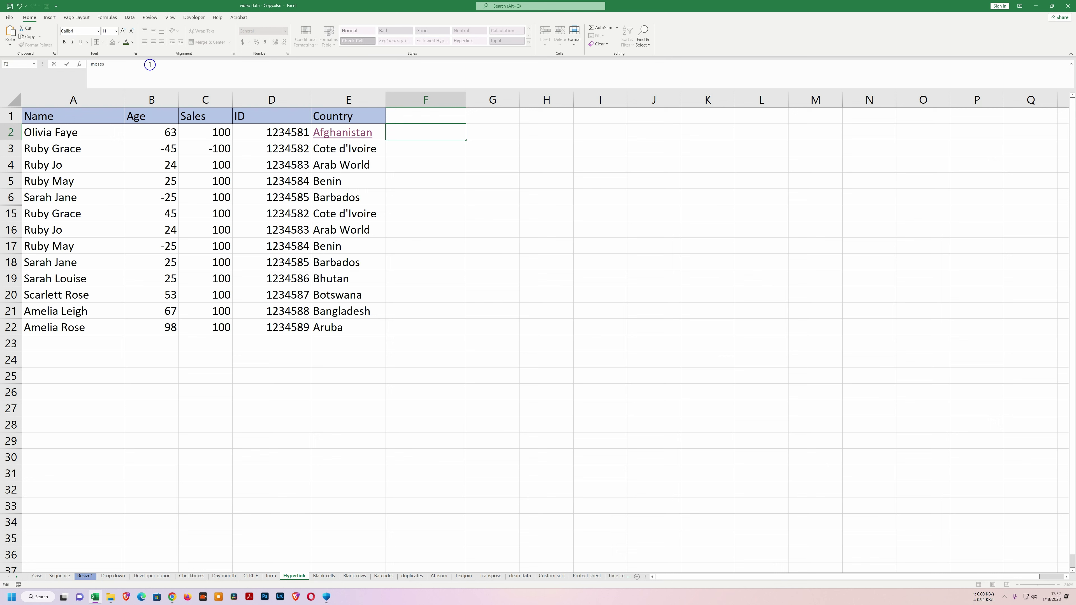
pyautogui.write('kihuga')
pyautogui.hotkey('alt', 'Return')
pyautogui.write('juma')
pyautogui.press('Return')
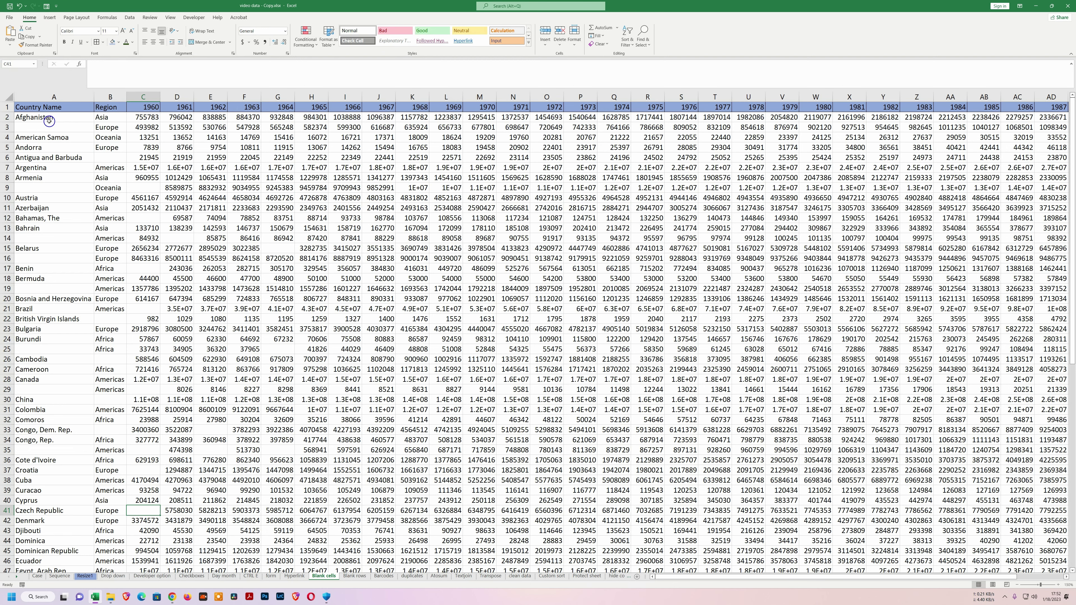
# Select all blank cells in the yearly country data with Go To Special > Blanks.
pyautogui.moveTo(46, 117); pyautogui.dragTo(516, 561)
pyautogui.scroll(3, 260, 306)
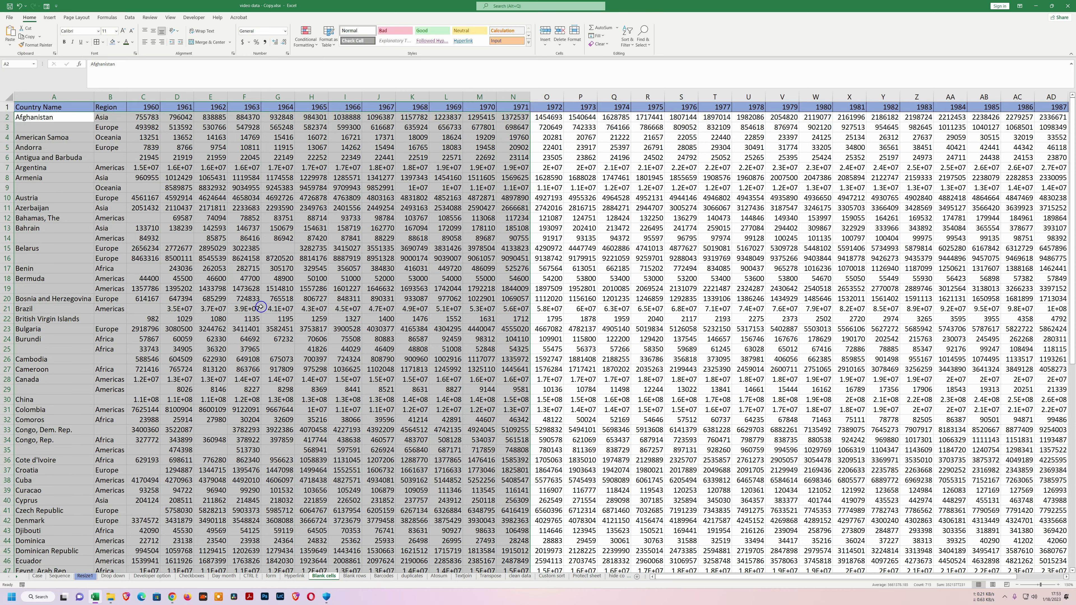
pyautogui.press('F5')
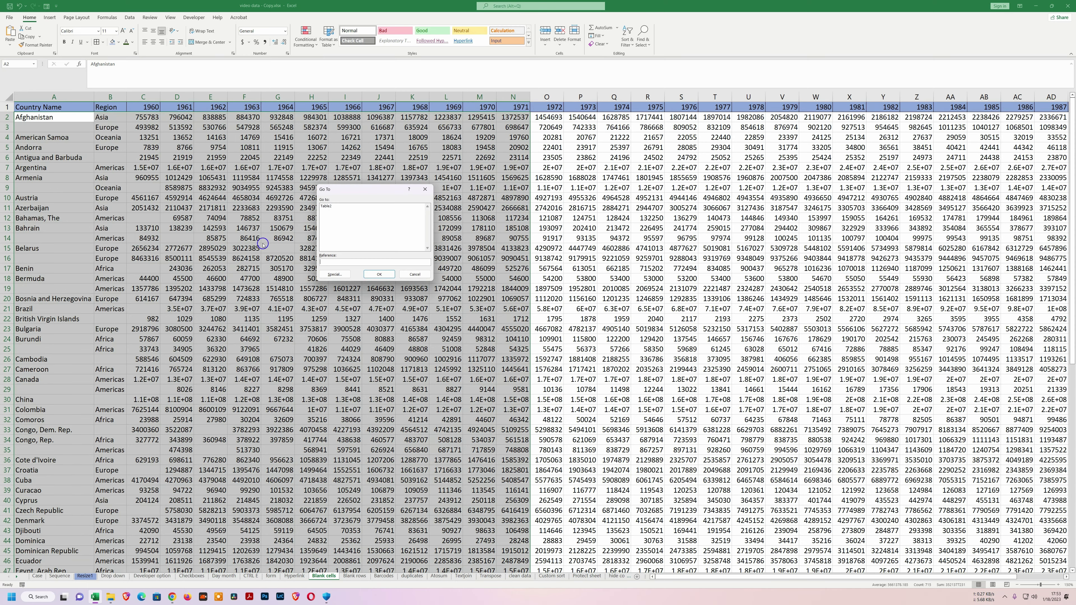
pyautogui.moveTo(370, 192); pyautogui.dragTo(343, 218)
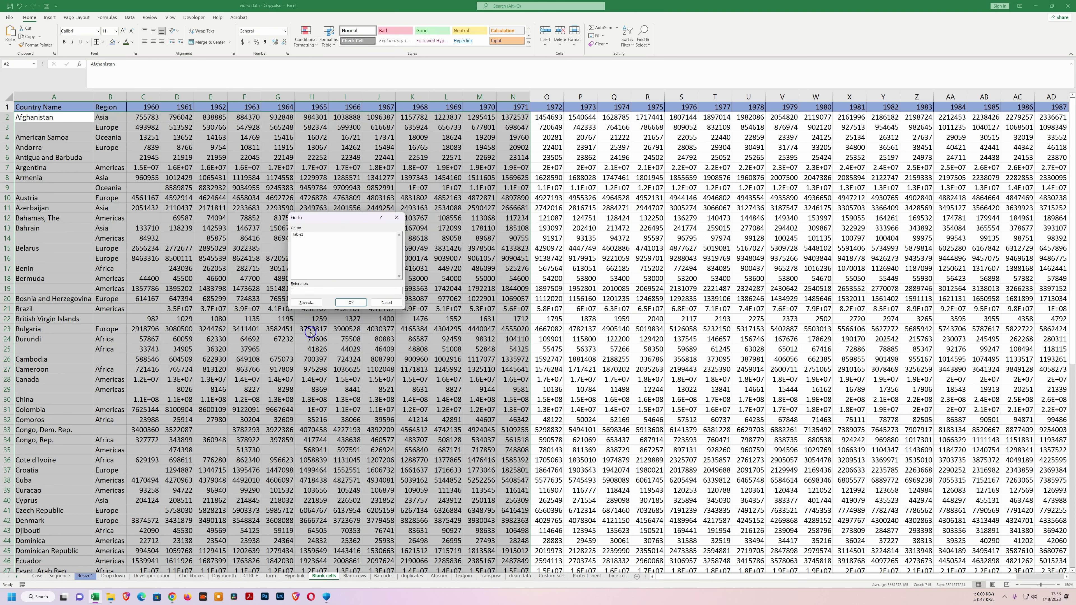
pyautogui.click(307, 300)
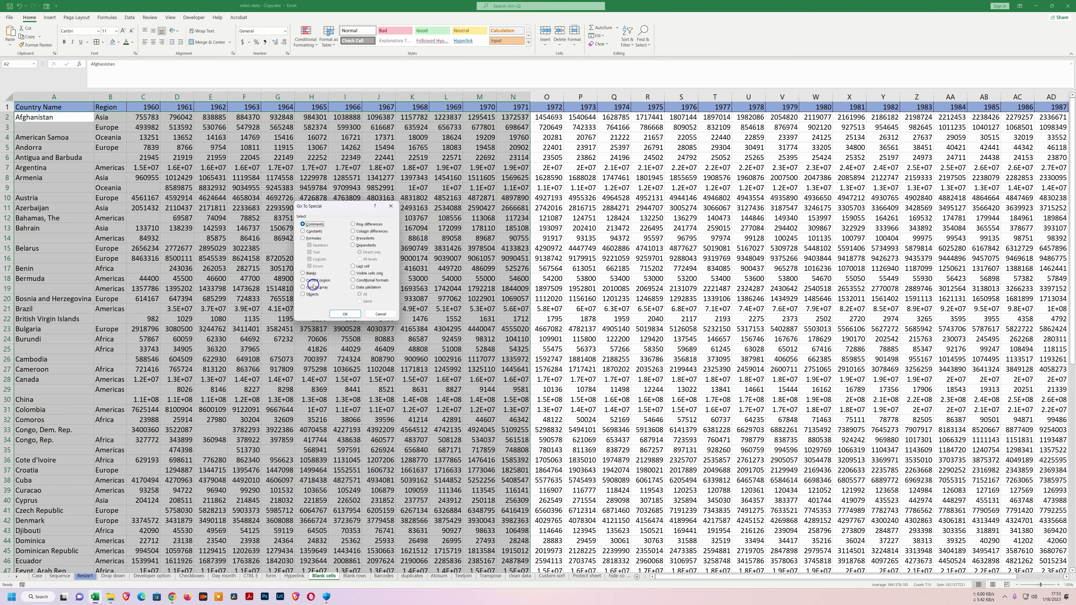
pyautogui.click(304, 273)
pyautogui.click(305, 274)
pyautogui.click(344, 314)
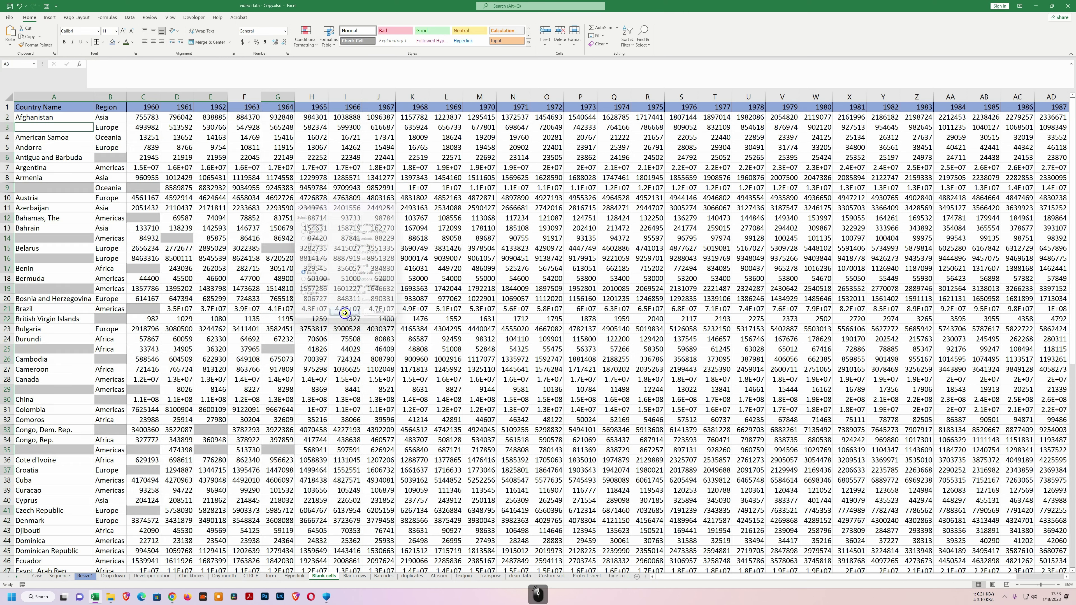
pyautogui.scroll(-4, 53, 299)
pyautogui.scroll(4, 67, 354)
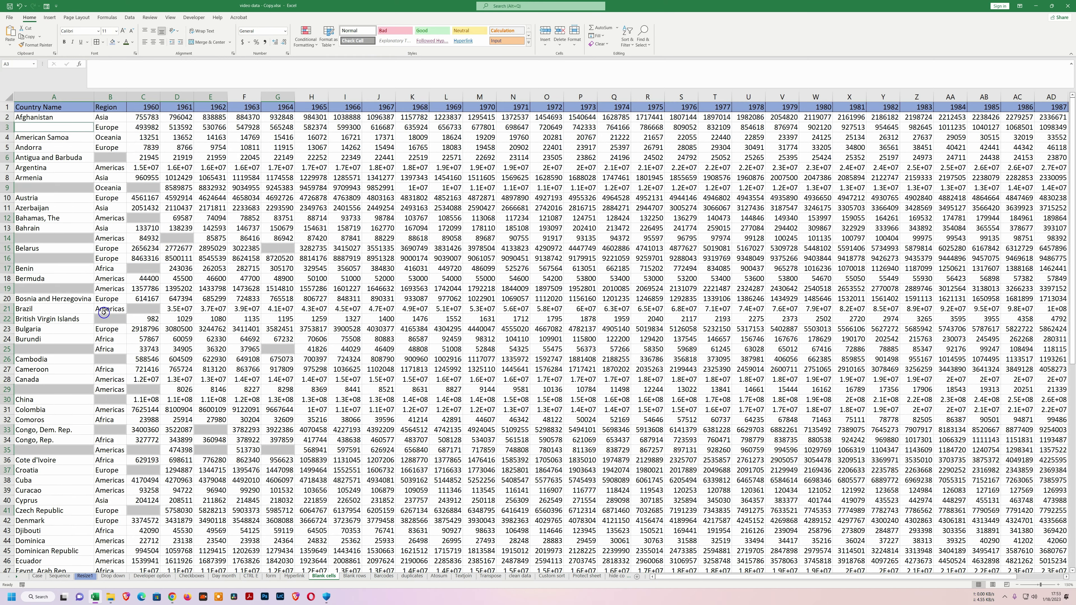
# Try filling the blanks with 'Empty' via Ctrl+Enter, undo it, then delete the blank cells.
pyautogui.write('Empty')
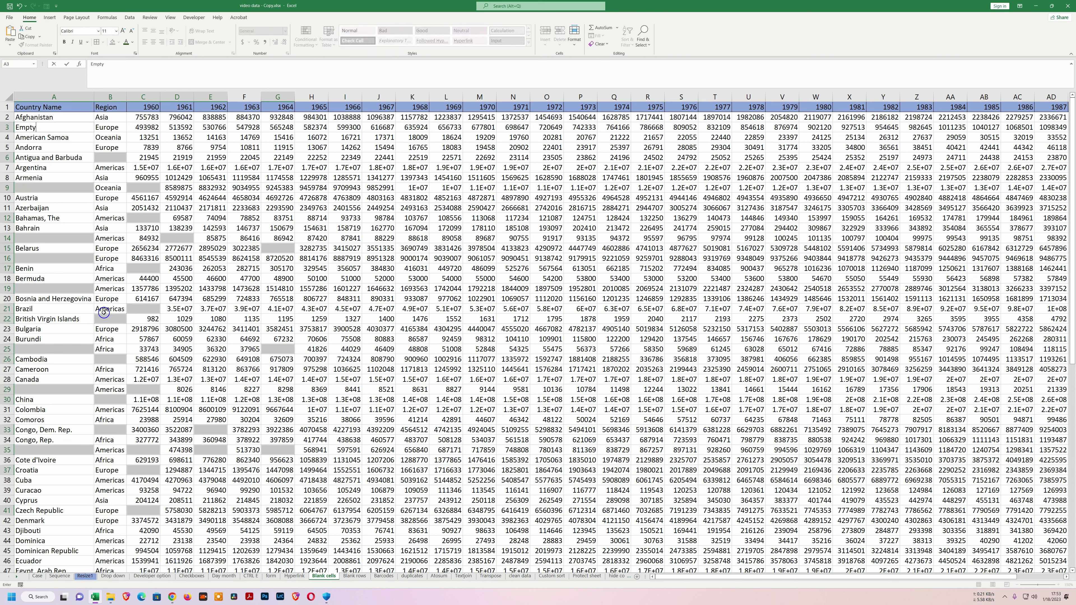
pyautogui.hotkey('ctrl', 'Return')
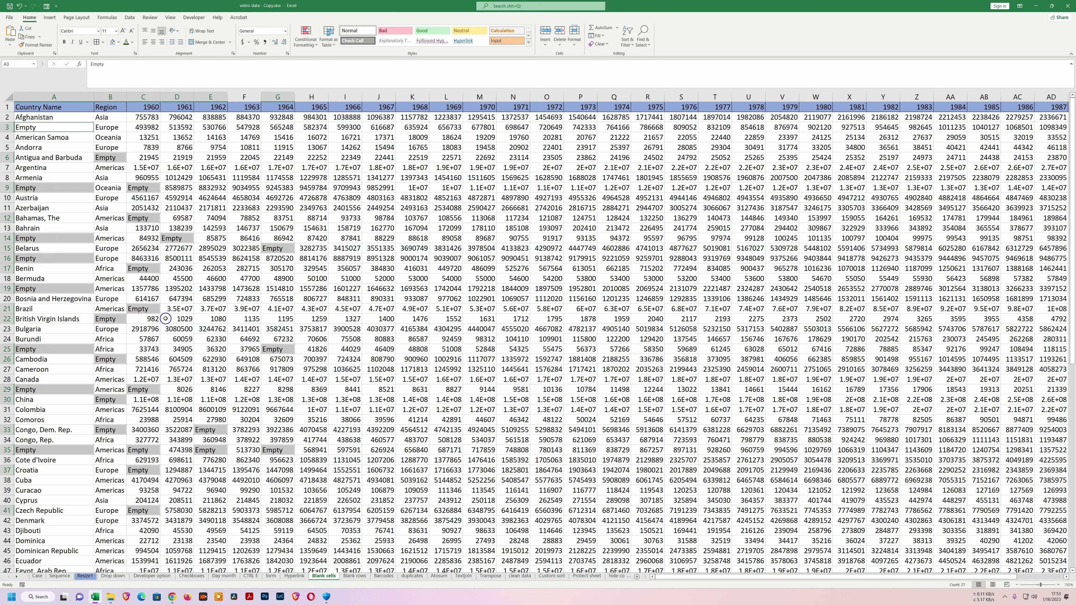
pyautogui.hotkey('ctrl', 'z')
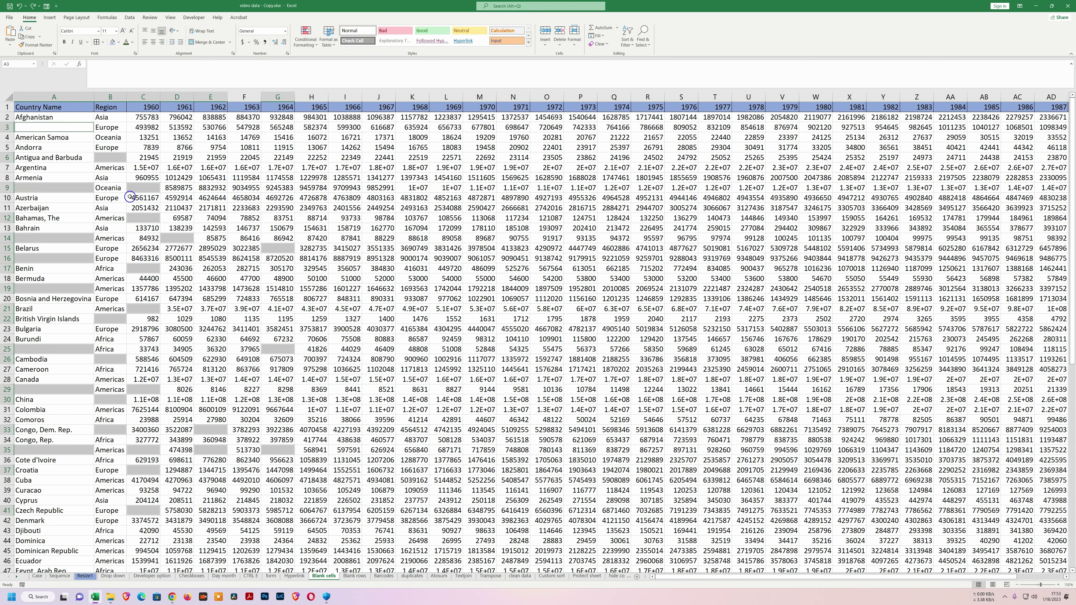
pyautogui.hotkey('ctrl', '-')
pyautogui.press('Return')
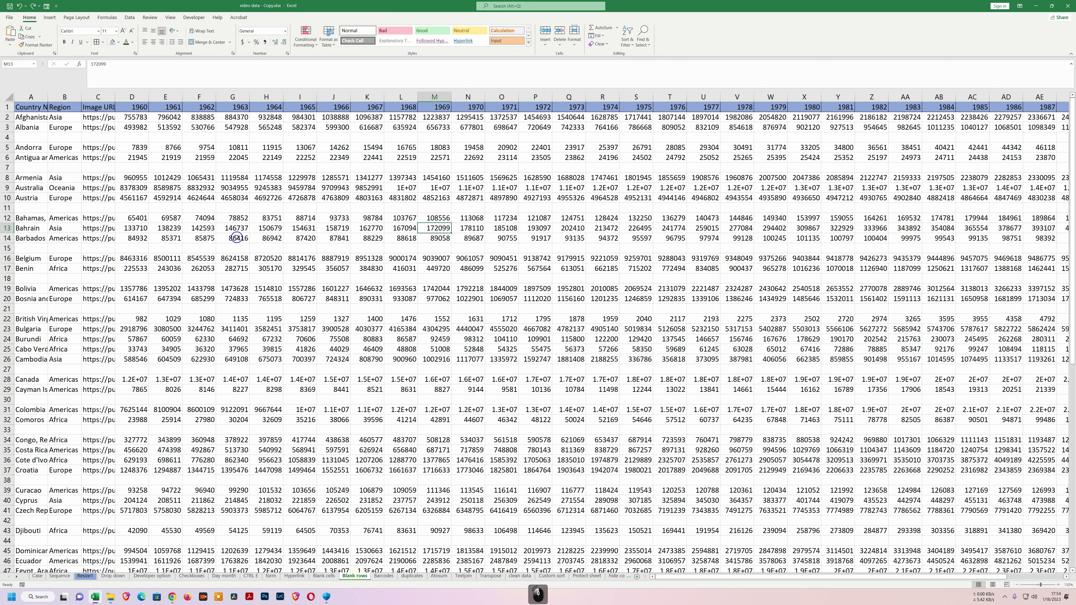
# Select empty rows 4, 7, 11, 15, 18, 21, 27 and 30 and delete them.
pyautogui.click(4, 138)
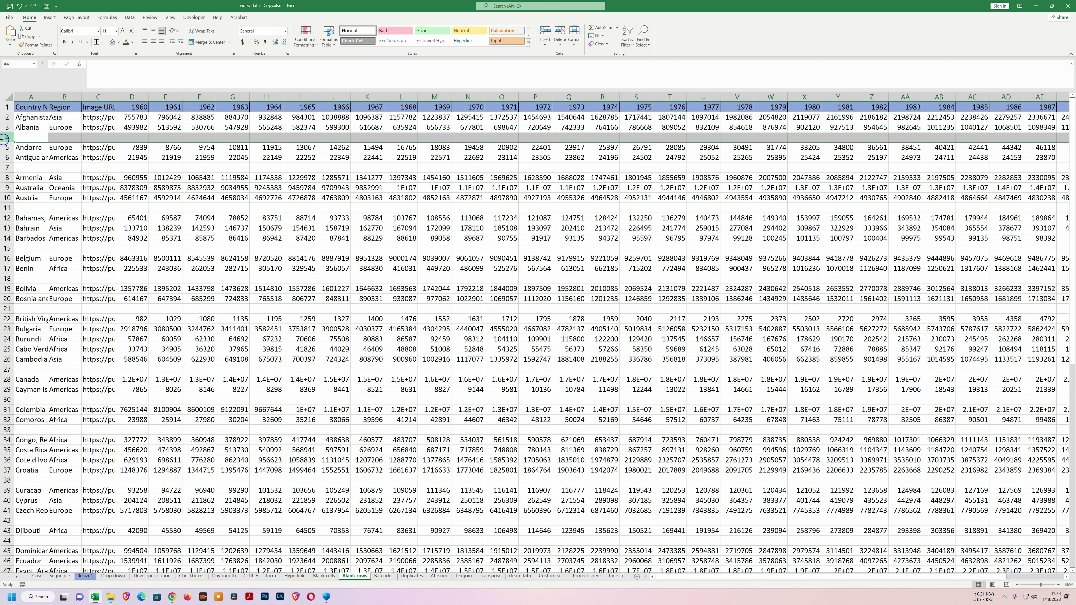
pyautogui.press('ctrl')
pyautogui.keyDown('ctrl'); pyautogui.click(6, 168); pyautogui.keyUp('ctrl')
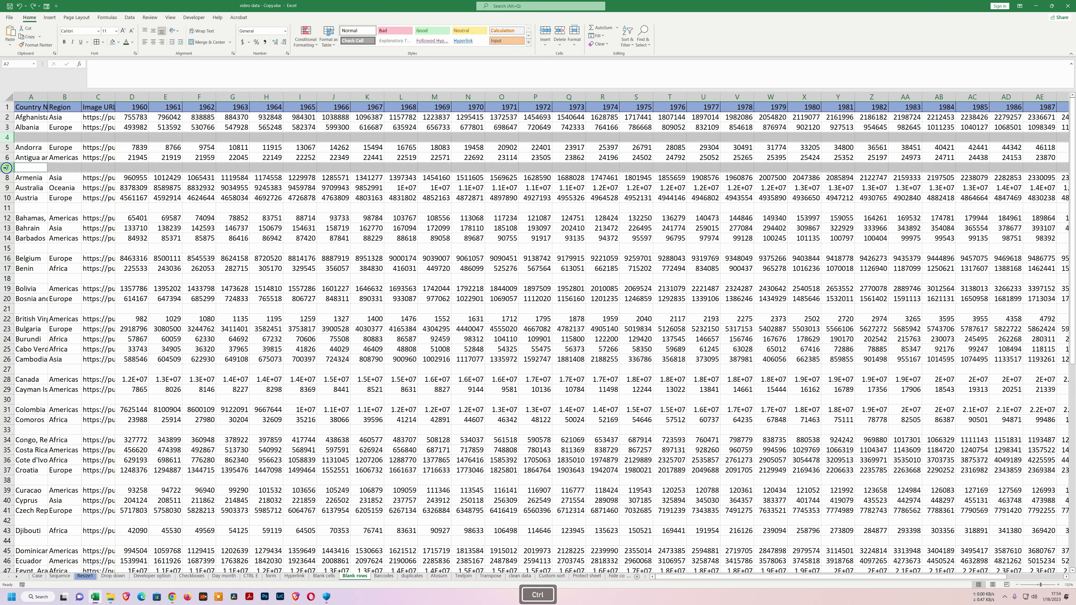
pyautogui.keyDown('ctrl'); pyautogui.click(3, 207); pyautogui.keyUp('ctrl')
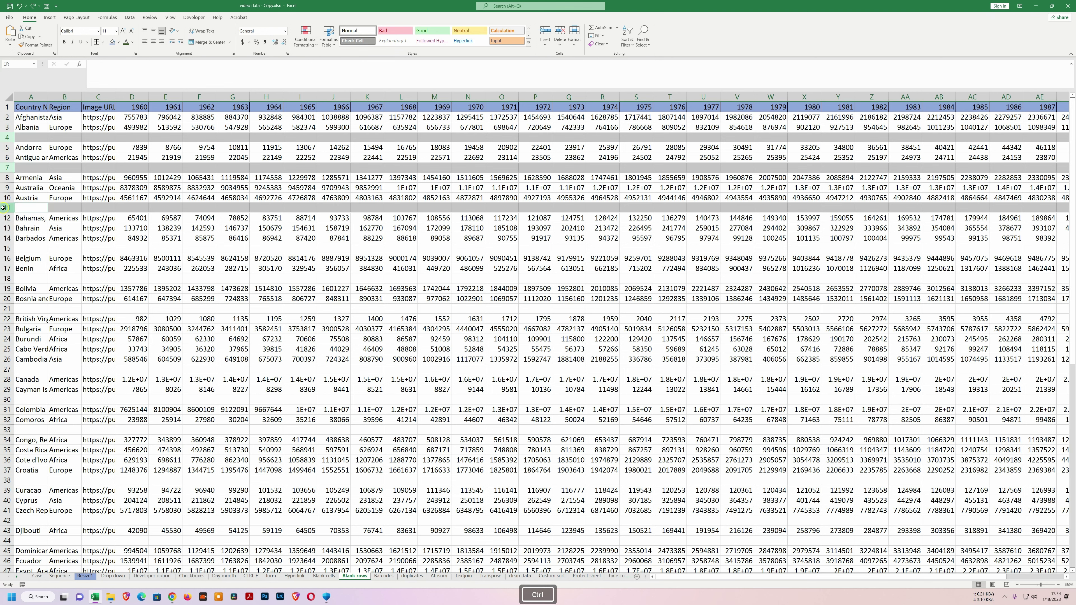
pyautogui.keyDown('ctrl'); pyautogui.click(6, 249); pyautogui.keyUp('ctrl')
pyautogui.keyDown('ctrl'); pyautogui.click(5, 278); pyautogui.keyUp('ctrl')
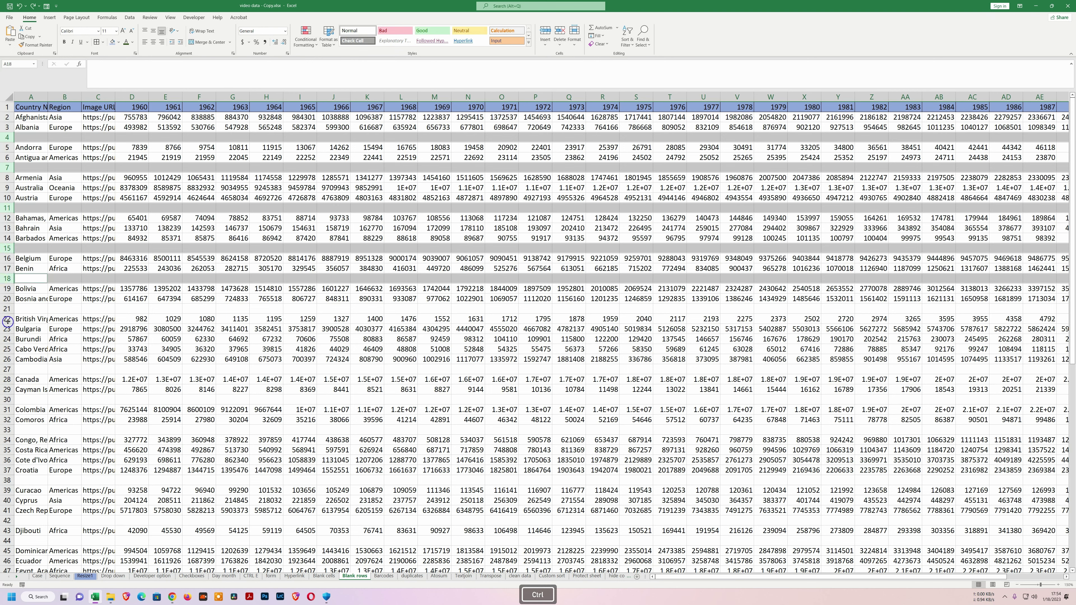
pyautogui.keyDown('ctrl'); pyautogui.click(6, 309); pyautogui.keyUp('ctrl')
pyautogui.keyDown('ctrl'); pyautogui.click(8, 369); pyautogui.keyUp('ctrl')
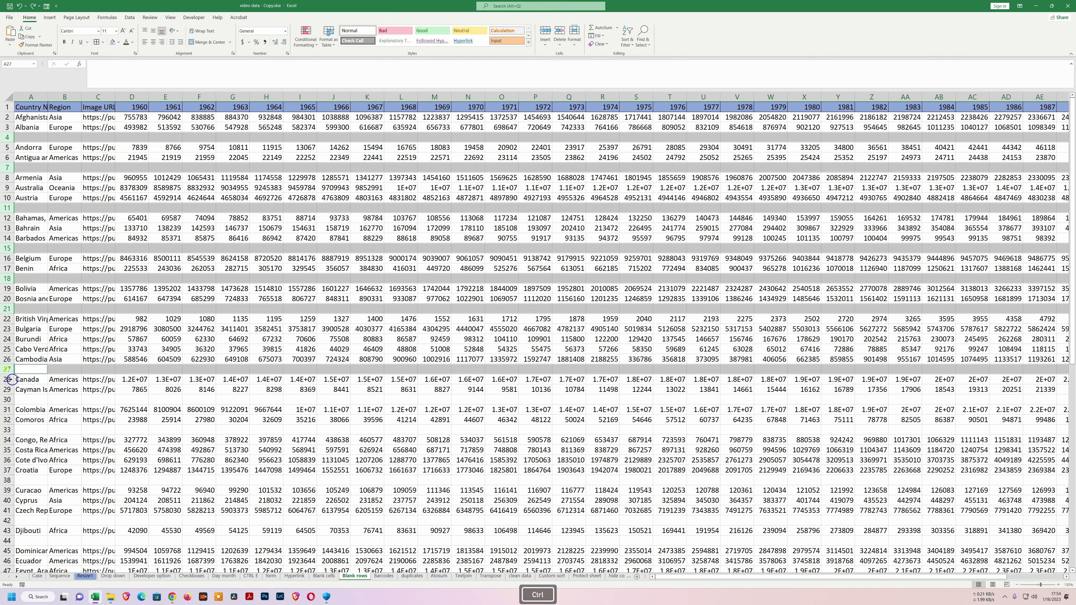
pyautogui.keyDown('ctrl'); pyautogui.click(7, 399); pyautogui.keyUp('ctrl')
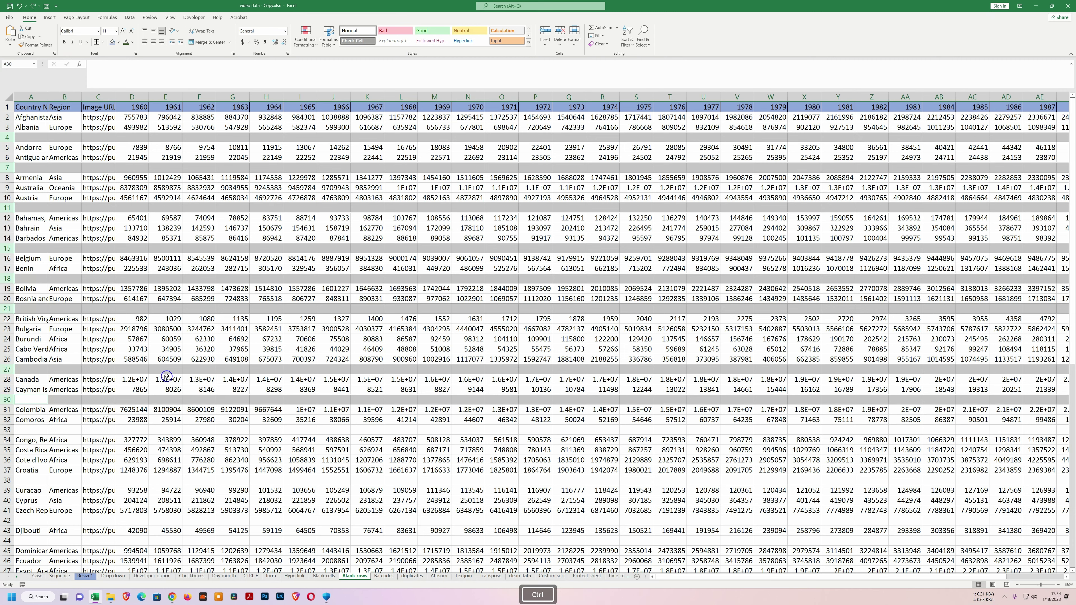
pyautogui.hotkey('ctrl', '-')
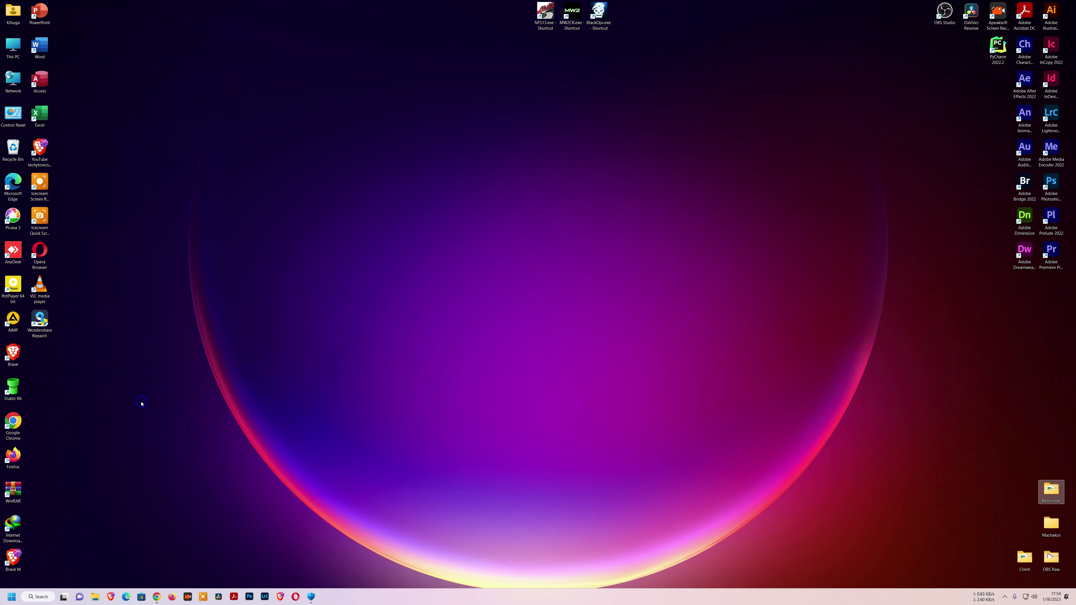
# Pin Excel to the taskbar from its desktop shortcut and move it to first position.
pyautogui.rightClick(41, 114)
pyautogui.click(68, 233)
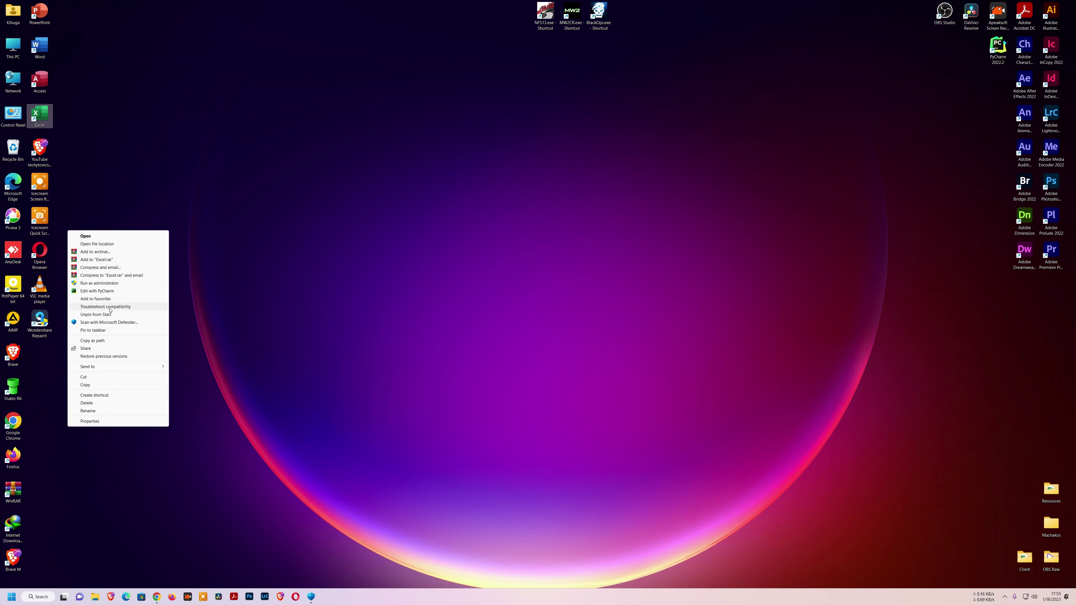
pyautogui.click(105, 332)
pyautogui.moveTo(326, 597); pyautogui.dragTo(96, 601)
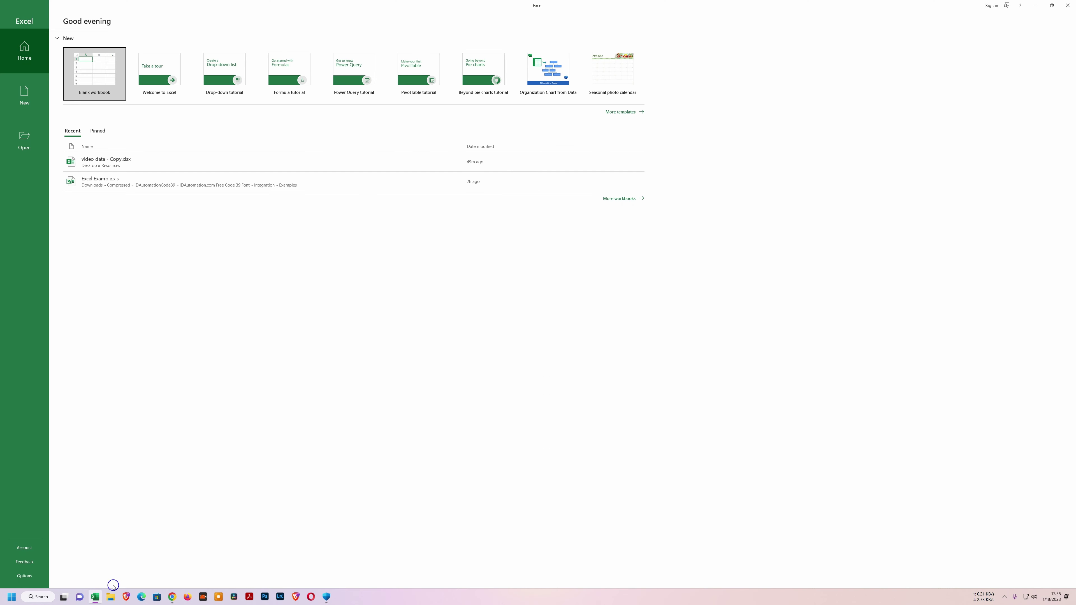
# Launch File Explorer, Brave and Edge from the taskbar with Win+2, Win+3 and Win+4.
pyautogui.press('super+2')
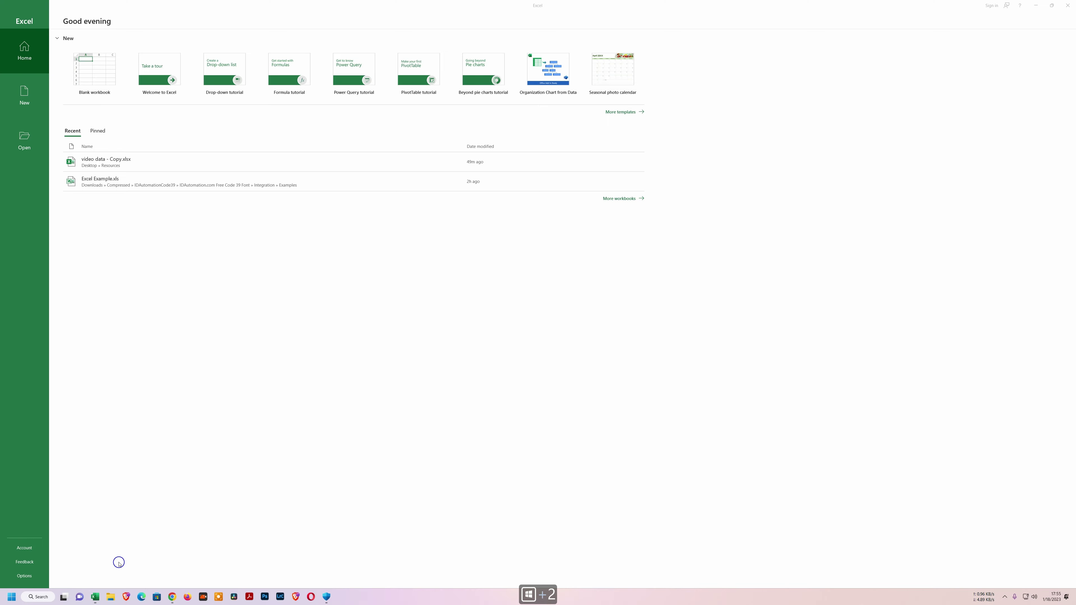
pyautogui.press('super+3')
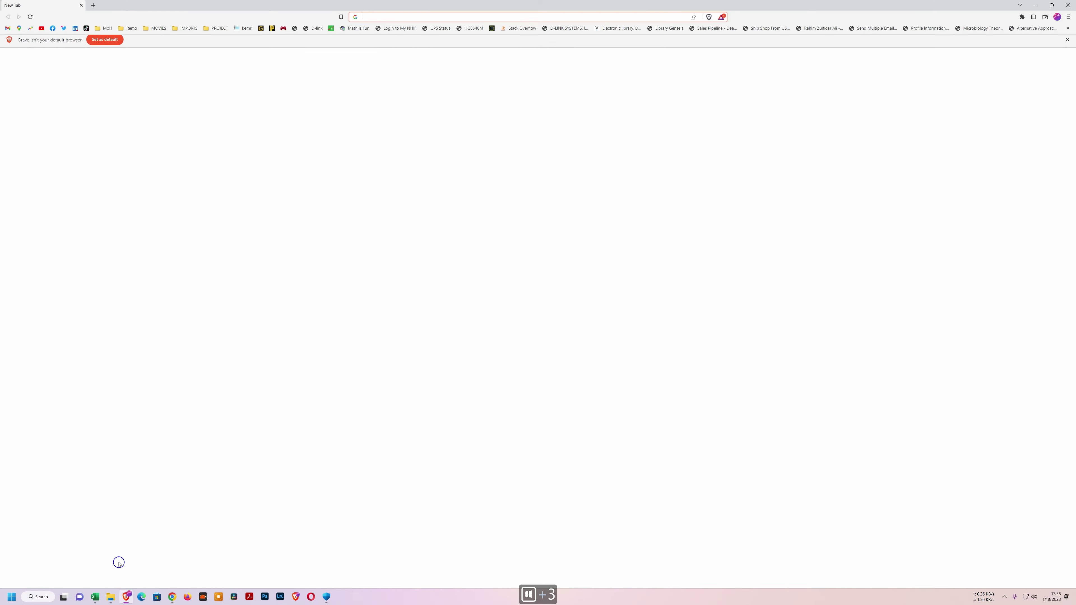
pyautogui.press('super+4')
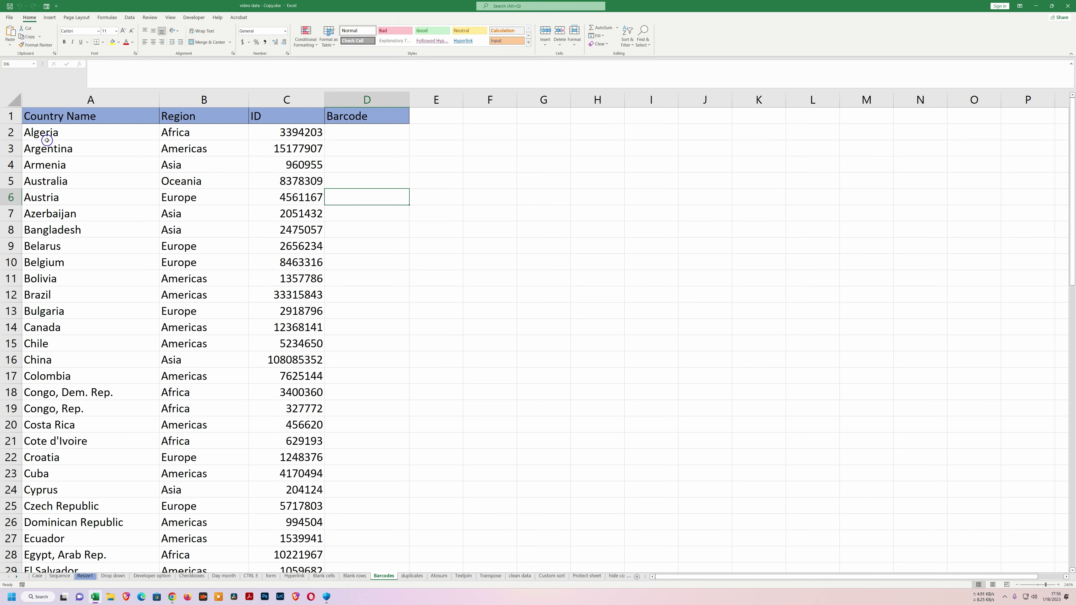
# Copy all IDs from C2 downward and paste them into the Barcode column at D2.
pyautogui.click(287, 129)
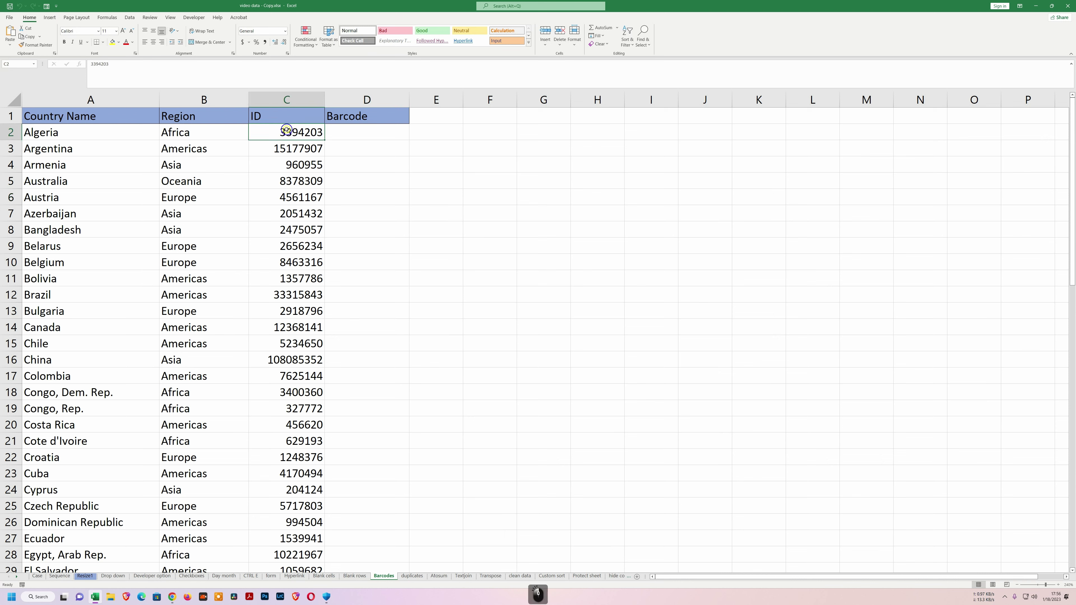
pyautogui.hotkey('ctrl', 'shift', 'Down')
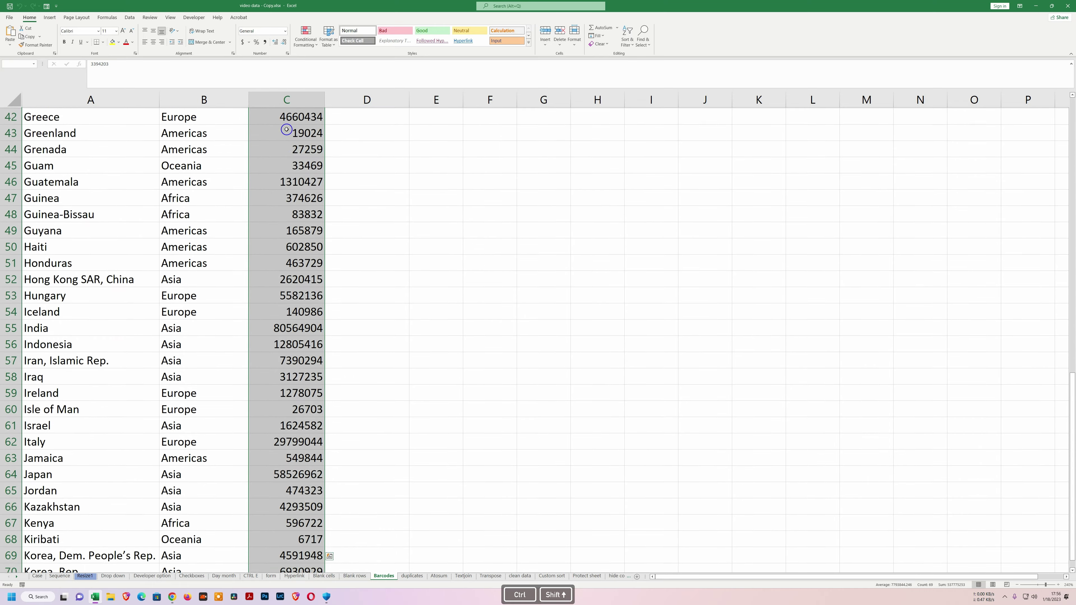
pyautogui.hotkey('ctrl', 'c')
pyautogui.scroll(14, 286, 130)
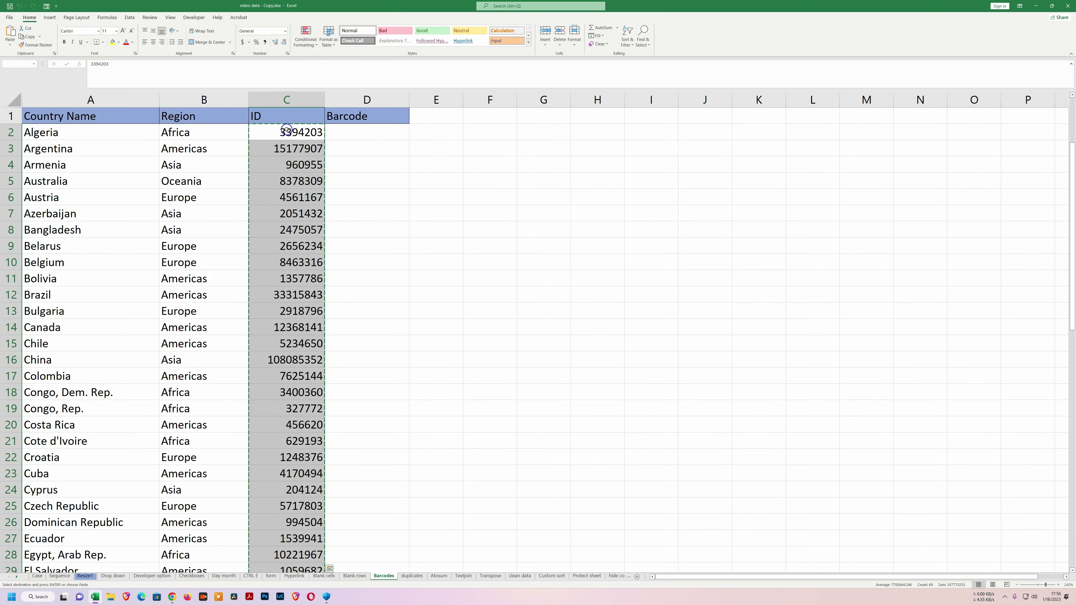
pyautogui.click(360, 134)
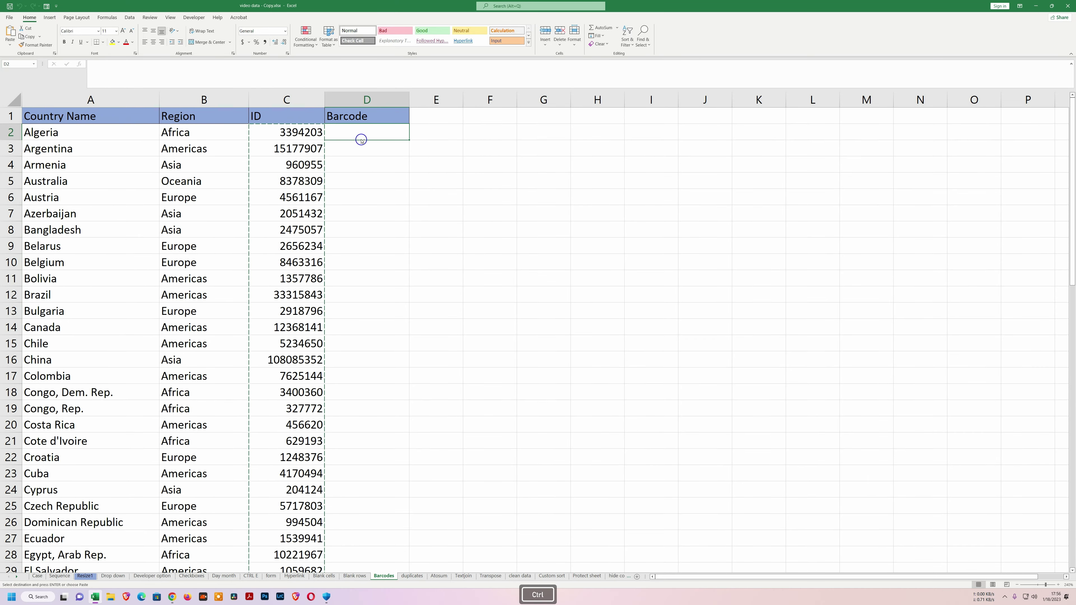
pyautogui.hotkey('ctrl', 'v')
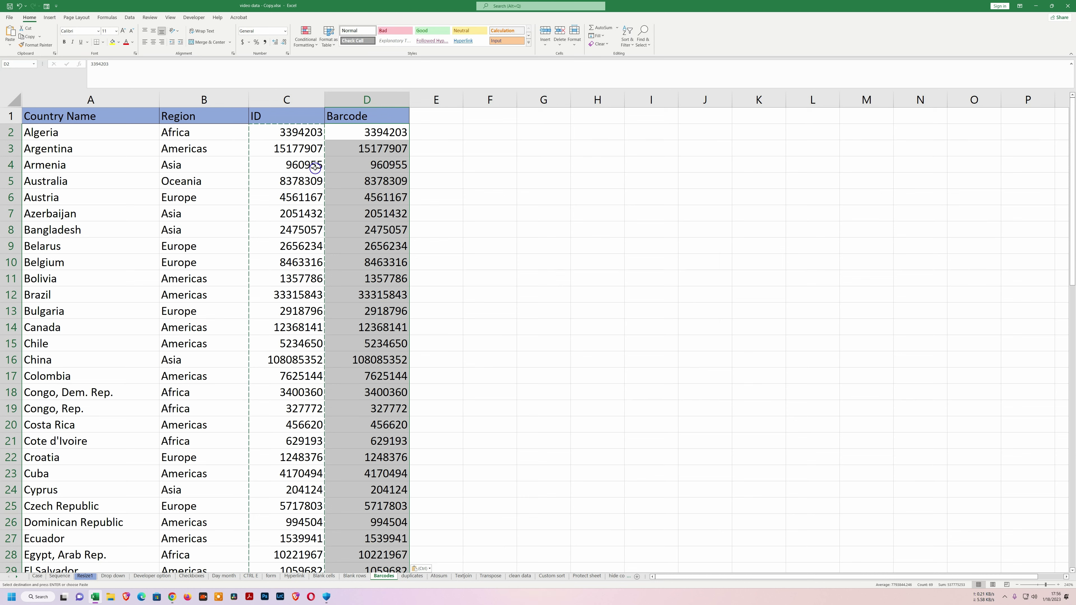
# Give the pasted IDs the IDAutomationHC39M barcode font and autofit column D.
pyautogui.click(75, 31)
pyautogui.write('IDAutomationHC39M')
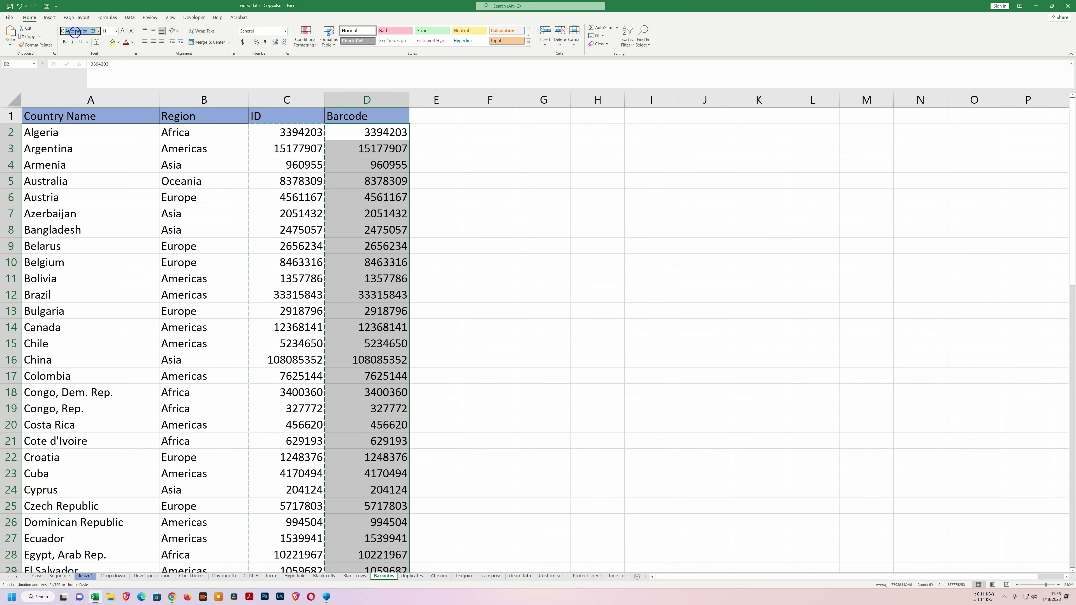
pyautogui.press('Return')
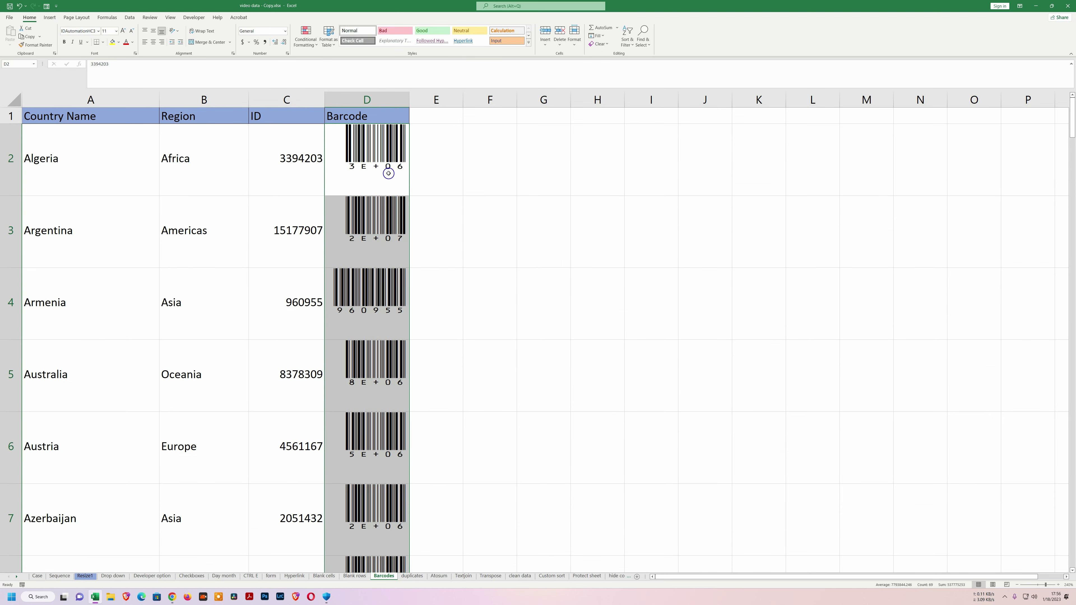
pyautogui.doubleClick(409, 100)
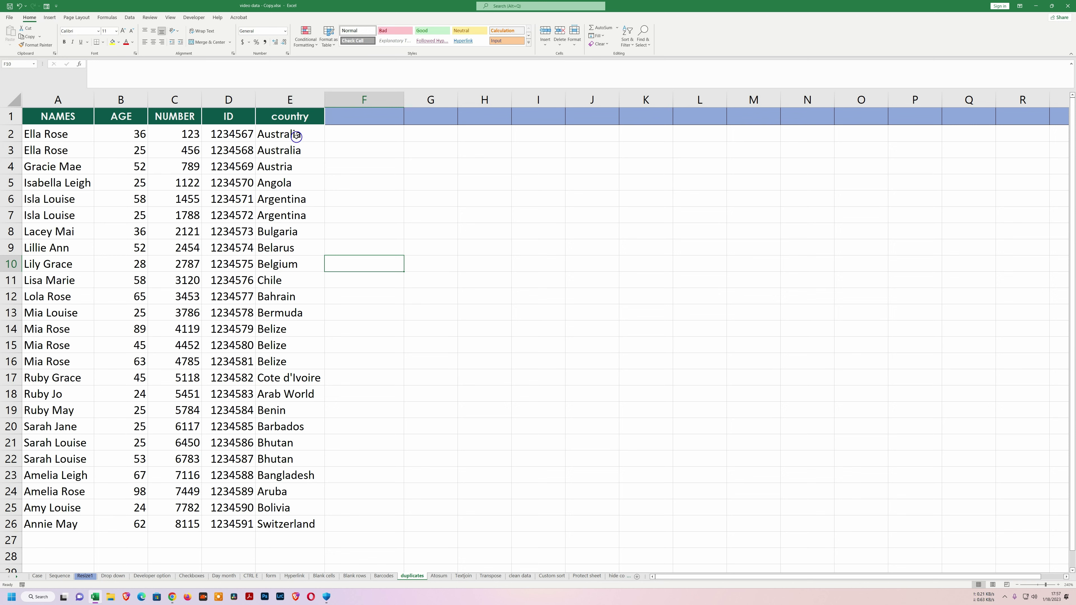
# Enter =UNIQUE(A2:A26) in F2 to list each name once.
pyautogui.click(356, 135)
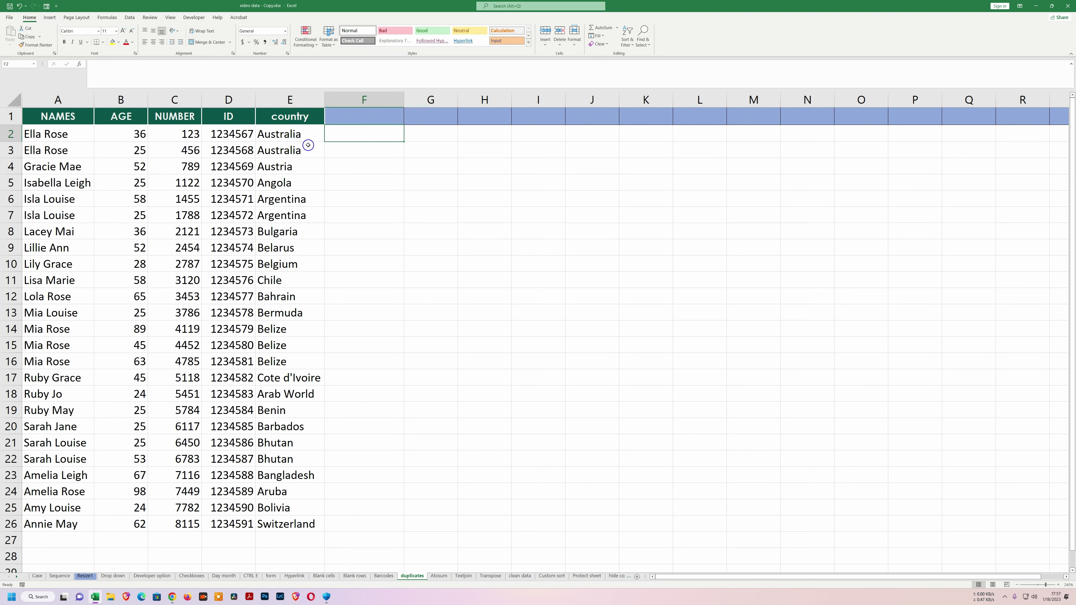
pyautogui.write('=uniqu')
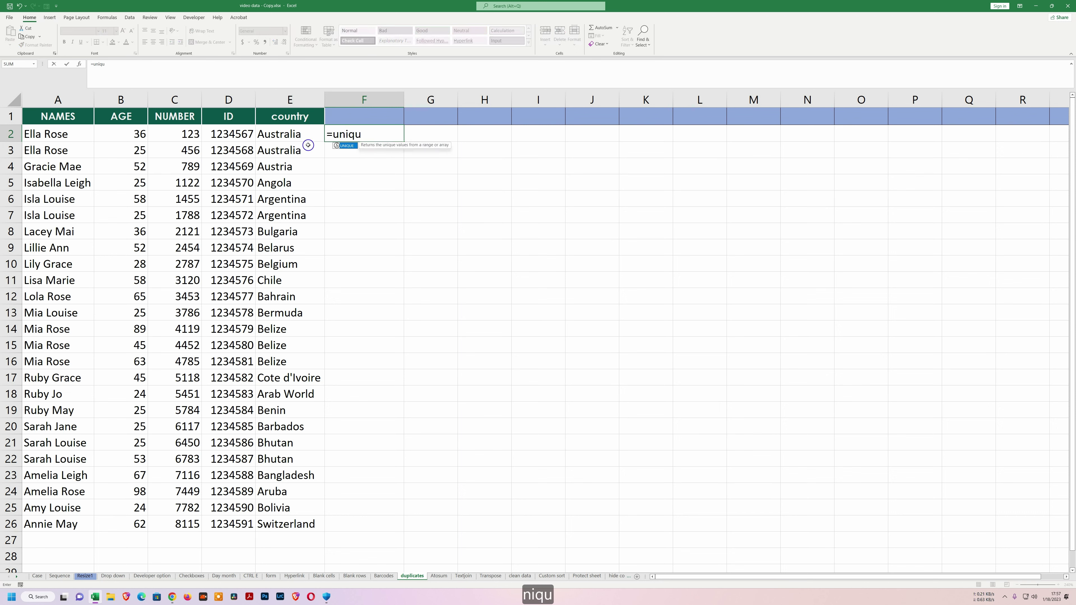
pyautogui.press('Tab')
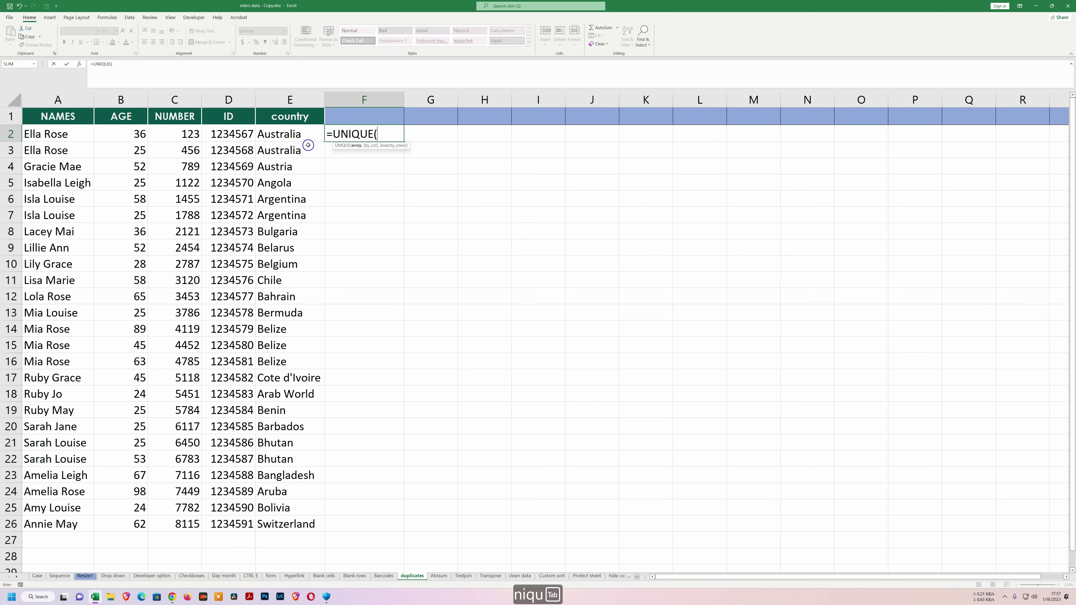
pyautogui.moveTo(59, 130); pyautogui.dragTo(78, 524)
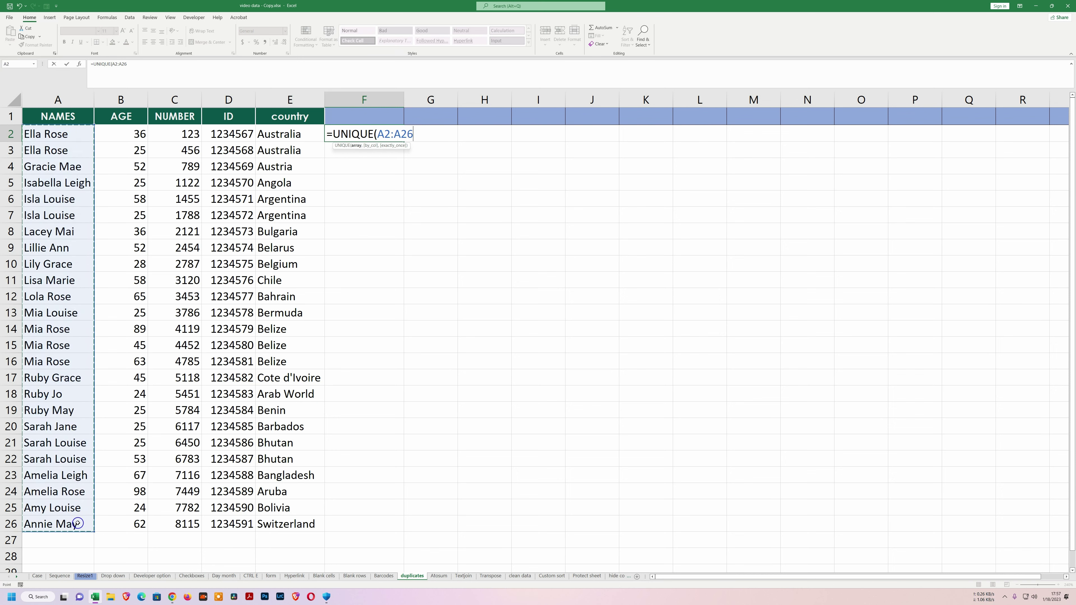
pyautogui.write(')')
pyautogui.press('Return')
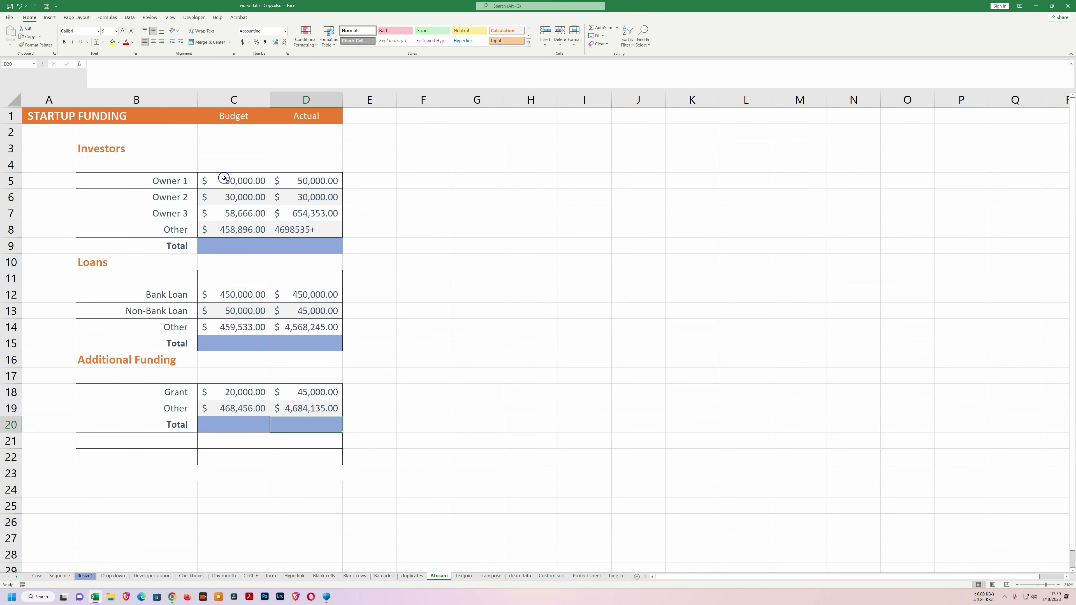
# AutoSum the Investors Budget and Actual amounts and check the two total formulas.
pyautogui.moveTo(216, 179); pyautogui.dragTo(313, 230)
pyautogui.hotkey('alt', '=')
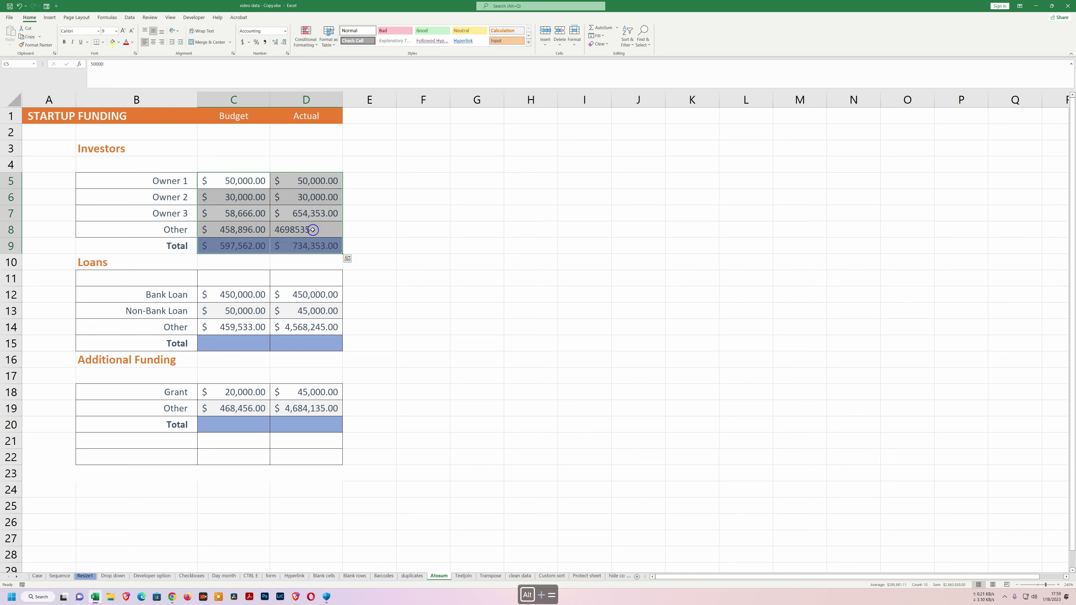
pyautogui.click(242, 247)
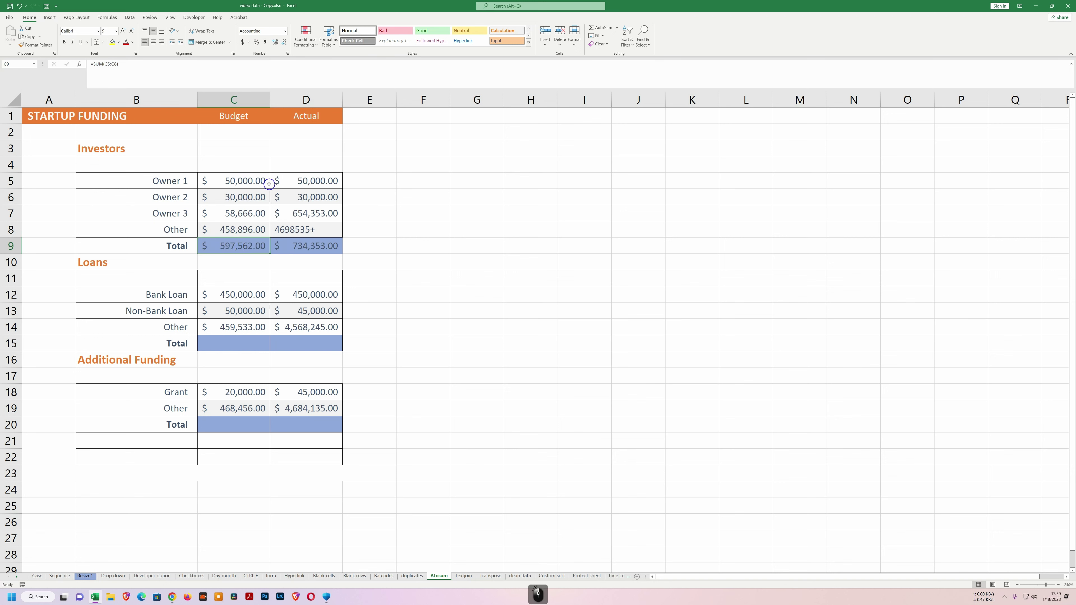
pyautogui.click(292, 248)
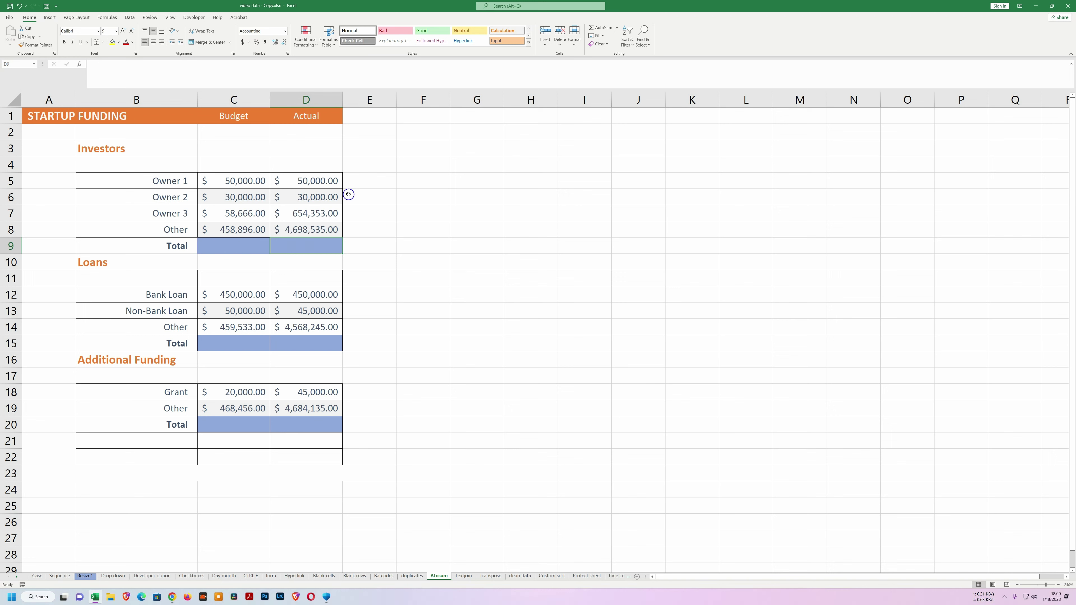
# Add row and column totals with an extra column E, autofit it, then undo the sums.
pyautogui.moveTo(237, 181)
pyautogui.mouseDown()
pyautogui.moveTo(297, 229)
pyautogui.moveTo(353, 211)
pyautogui.moveTo(374, 240)
pyautogui.mouseUp()
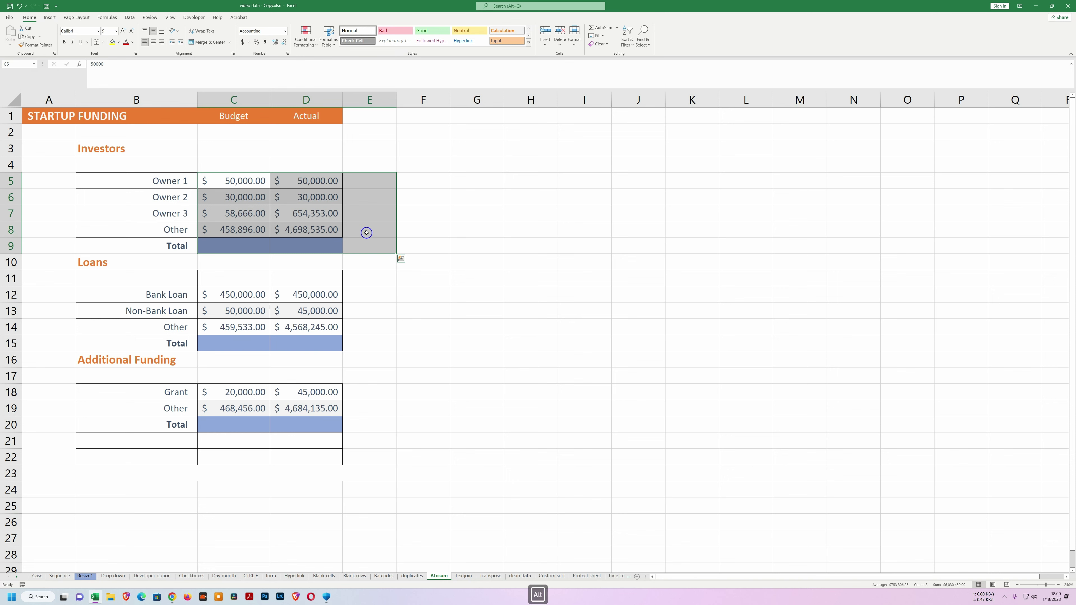
pyautogui.hotkey('alt', '=')
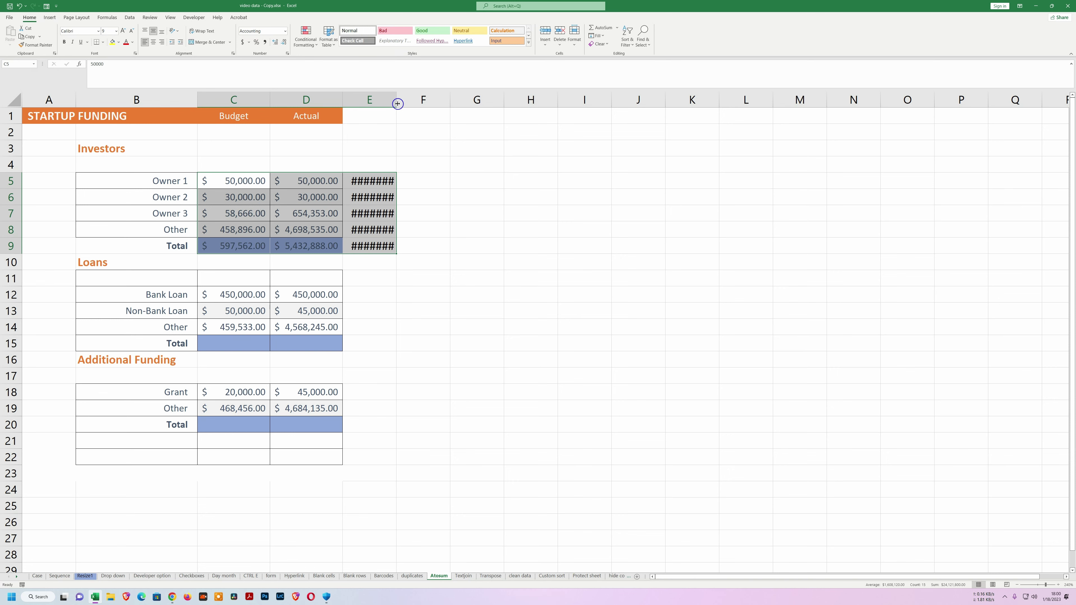
pyautogui.doubleClick(397, 101)
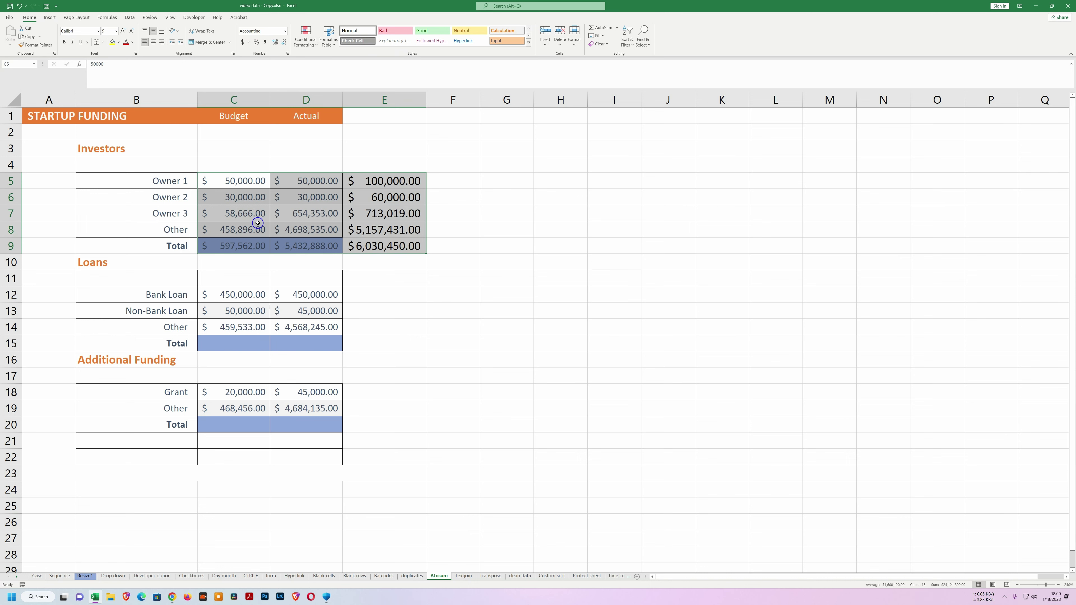
pyautogui.hotkey('ctrl', 'z')
pyautogui.hotkey('ctrl', 'z')
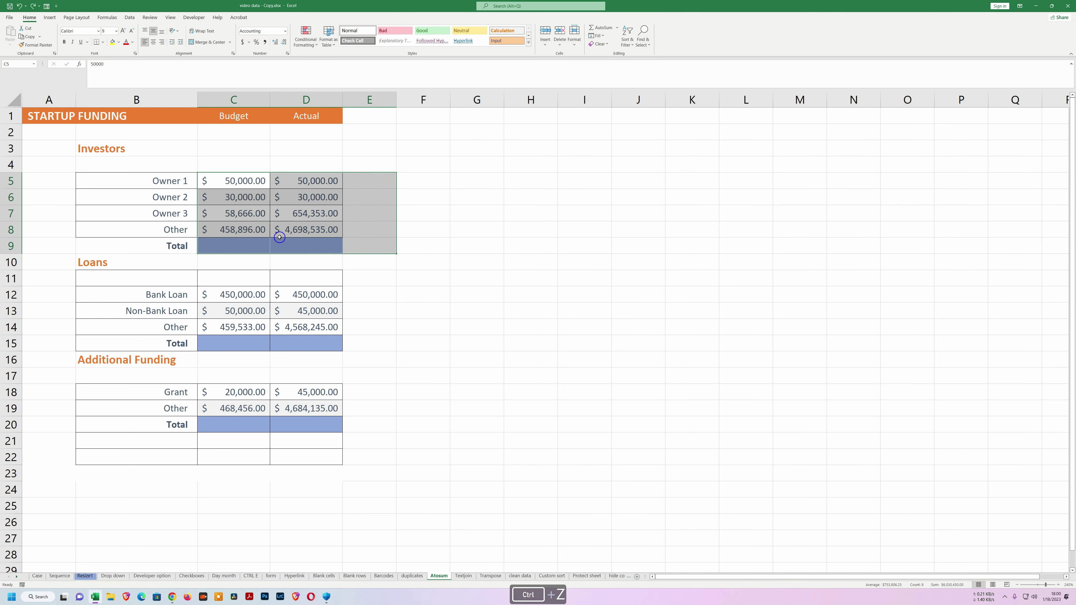
# AutoSum the Investors, Loans (C12:E14) and Additional Funding (C18:E20) blocks together, then autofit column E.
pyautogui.click(352, 283)
pyautogui.moveTo(215, 182); pyautogui.dragTo(347, 258)
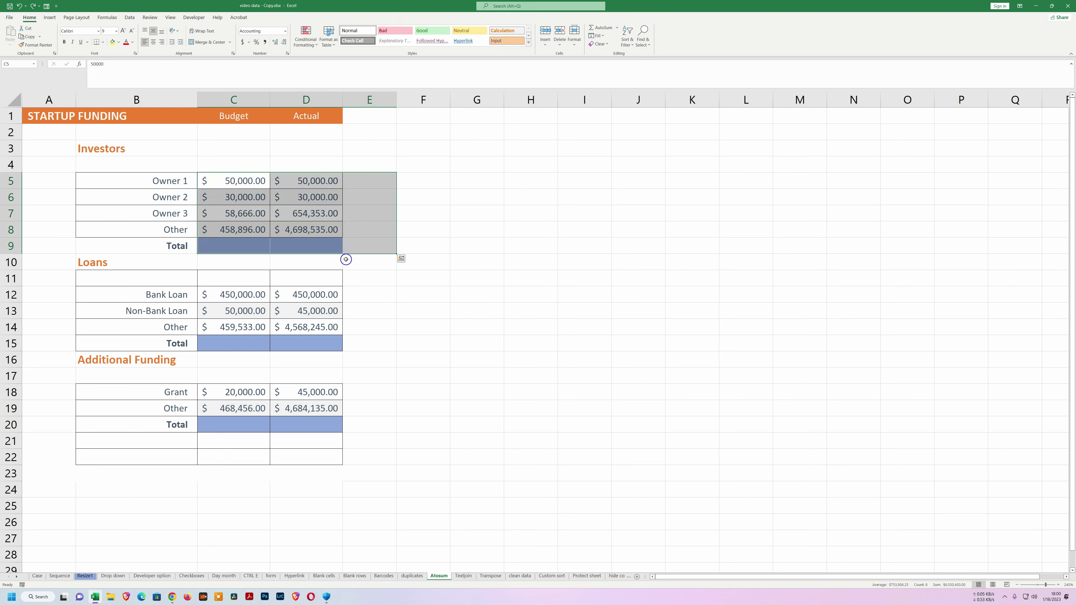
pyautogui.moveTo(222, 294); pyautogui.dragTo(377, 351)
pyautogui.moveTo(218, 392); pyautogui.dragTo(368, 416)
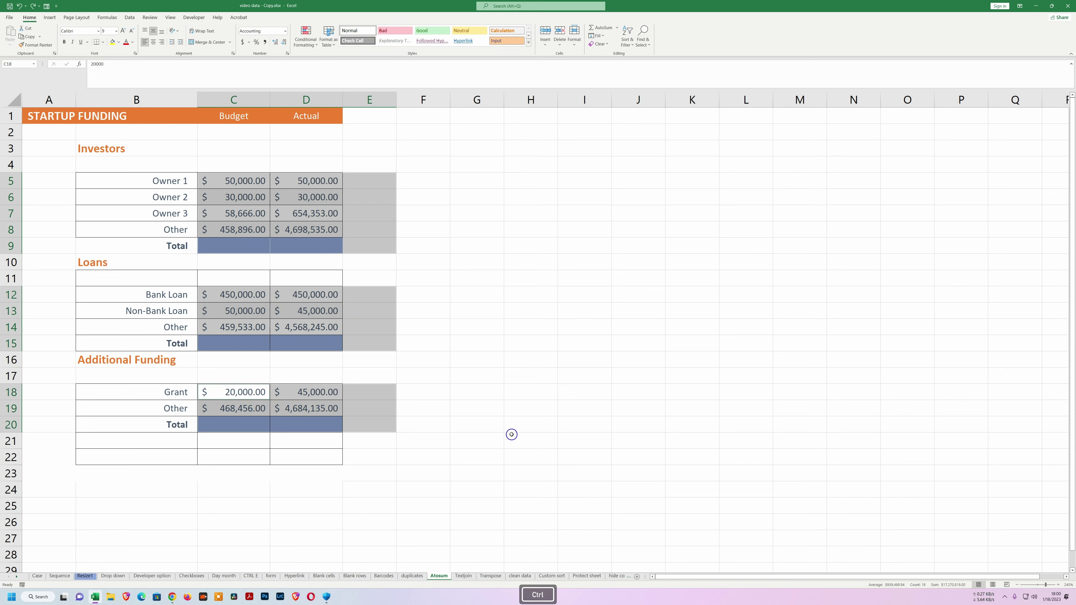
pyautogui.hotkey('alt', '=')
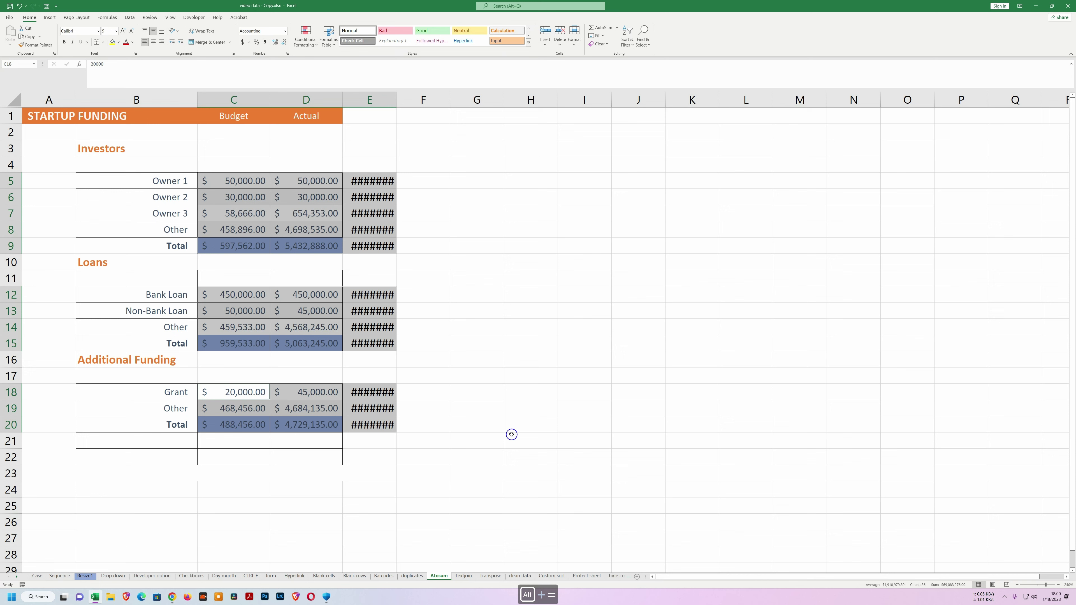
pyautogui.doubleClick(396, 99)
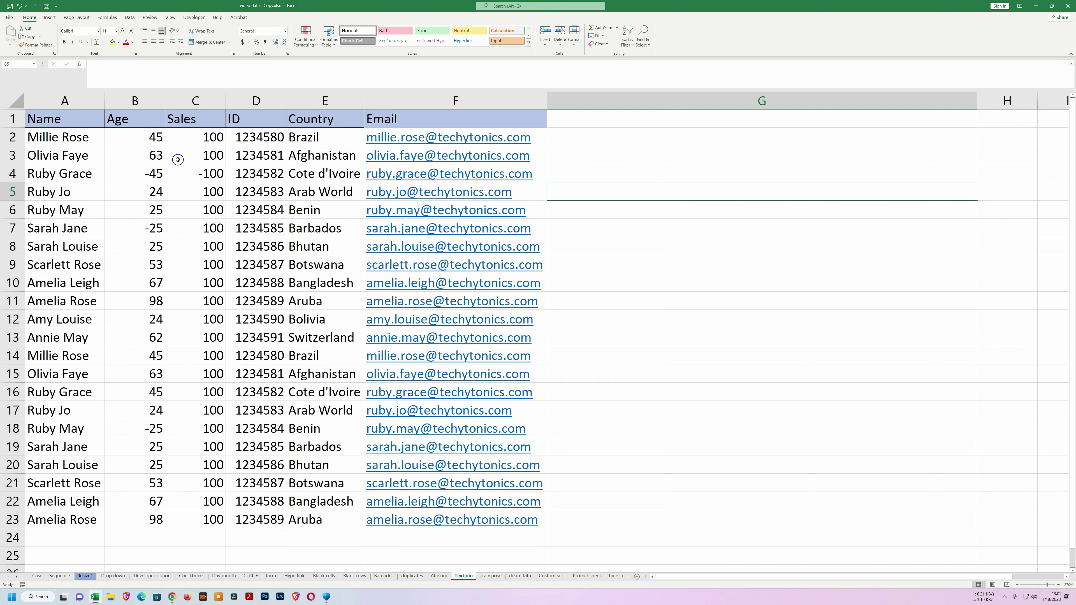
# Start a TEXTJOIN formula in G2 with a colon-space delimiter.
pyautogui.moveTo(53, 140); pyautogui.dragTo(545, 131)
pyautogui.click(597, 138)
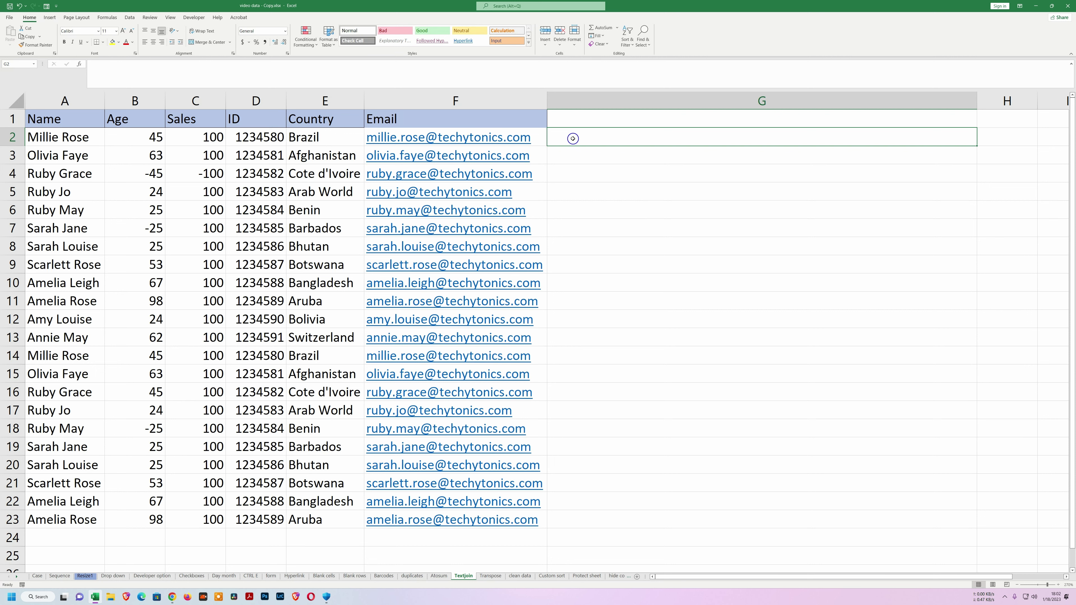
pyautogui.write('=TEXT')
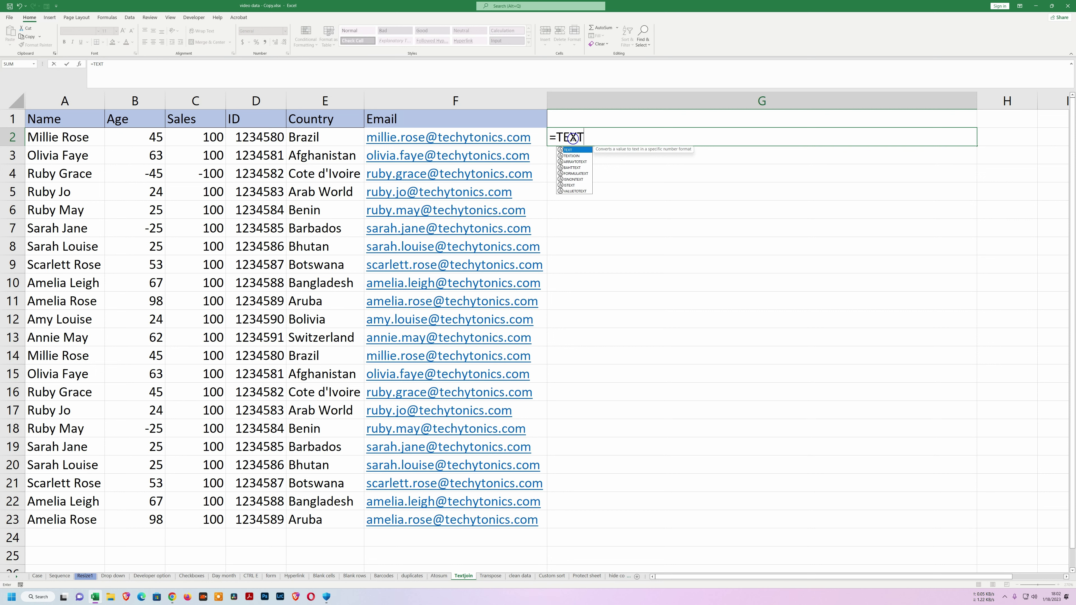
pyautogui.press('Down')
pyautogui.press('Tab')
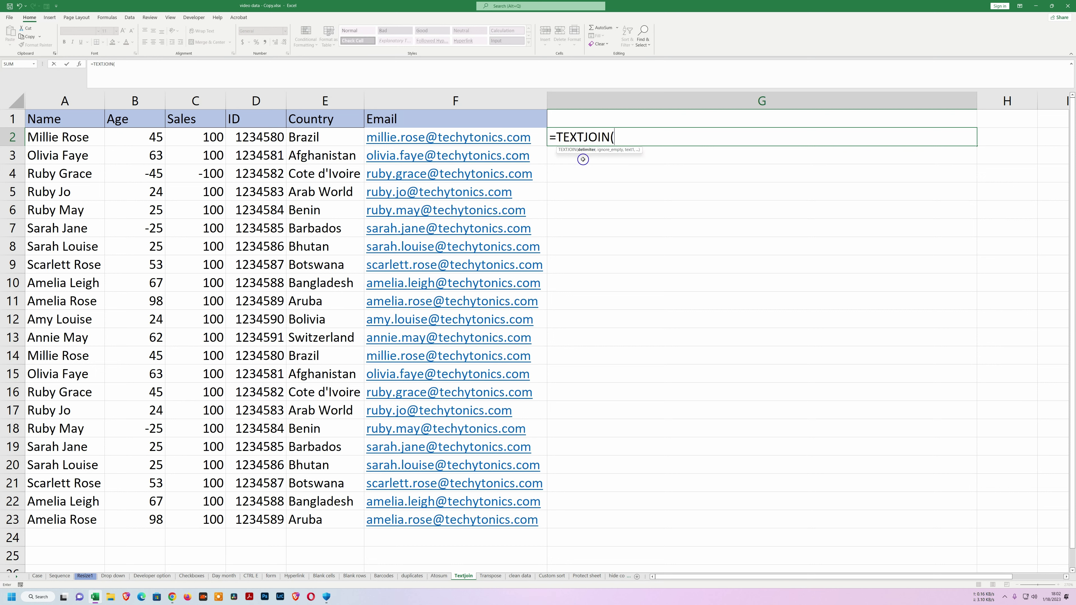
pyautogui.write('""')
pyautogui.write(':')
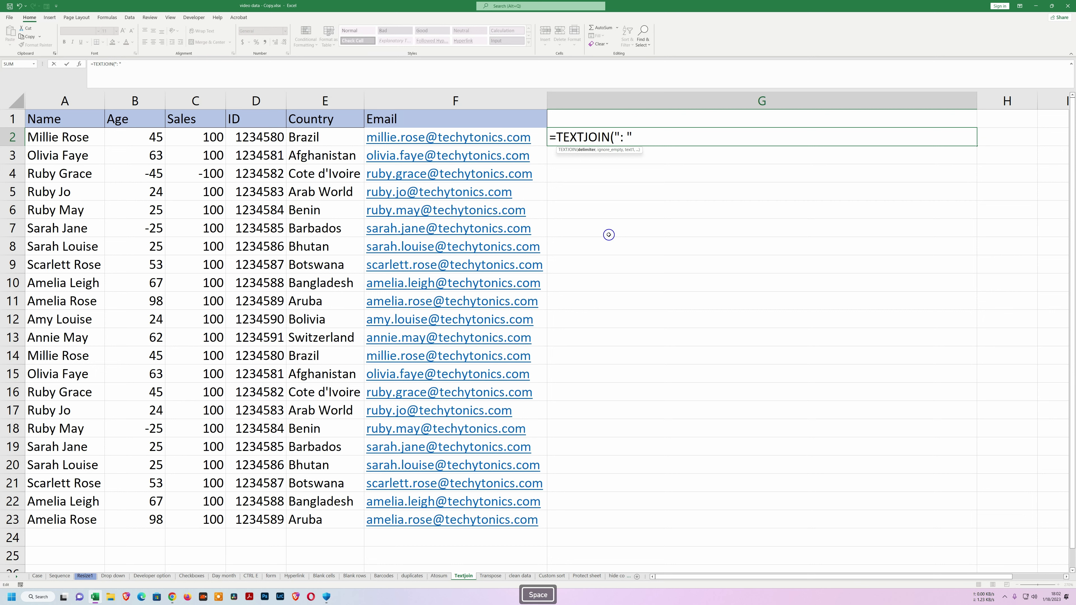
pyautogui.click(641, 139)
pyautogui.write(',')
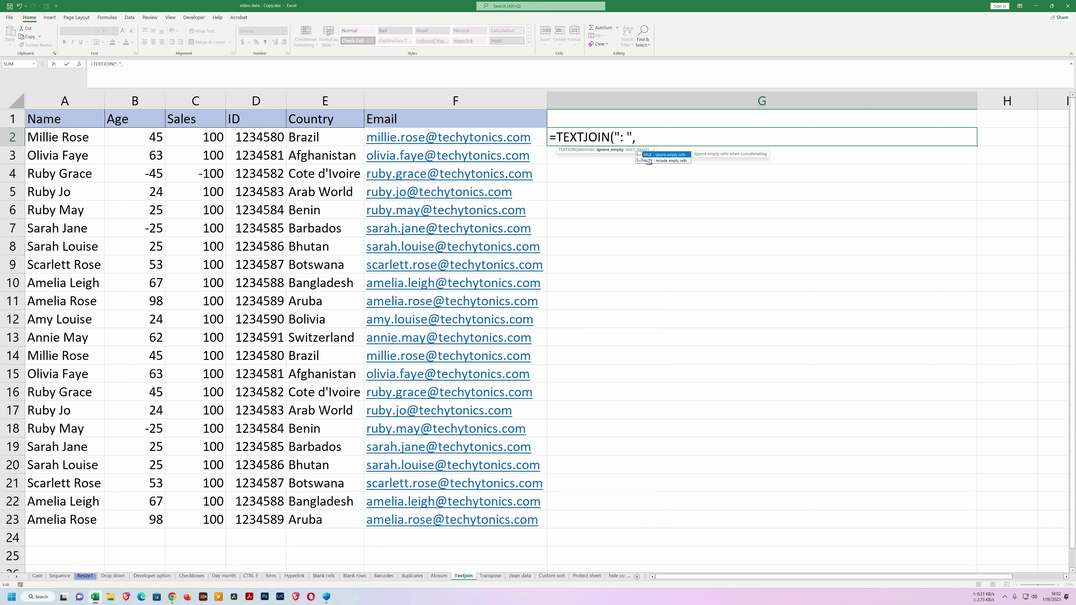
# Finish it with TRUE and A2:F2, then fill the formula down the rows below.
pyautogui.press('Tab')
pyautogui.write(',')
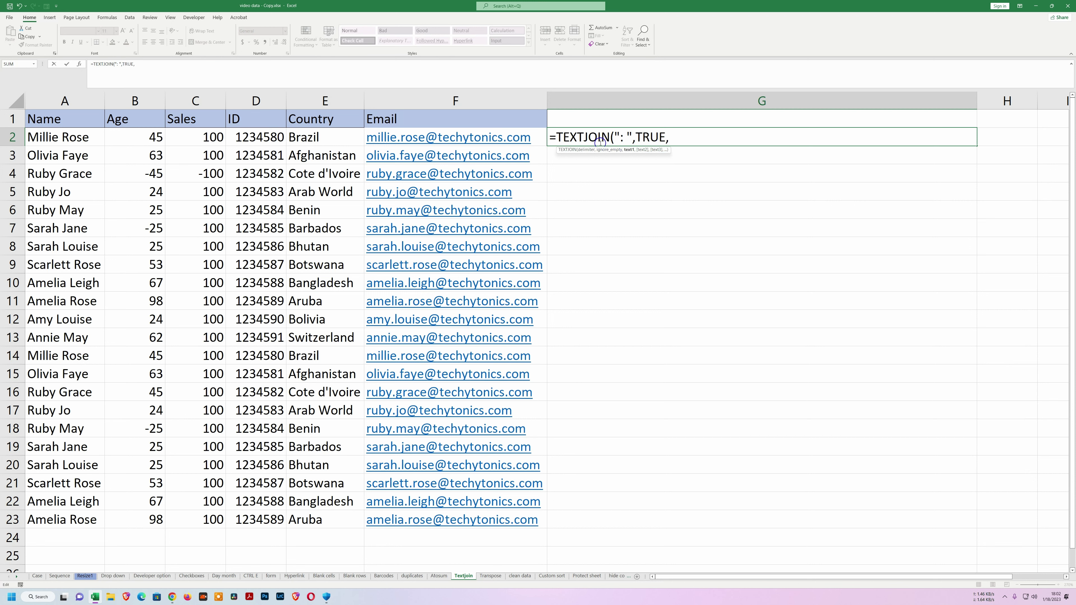
pyautogui.moveTo(45, 144); pyautogui.dragTo(487, 140)
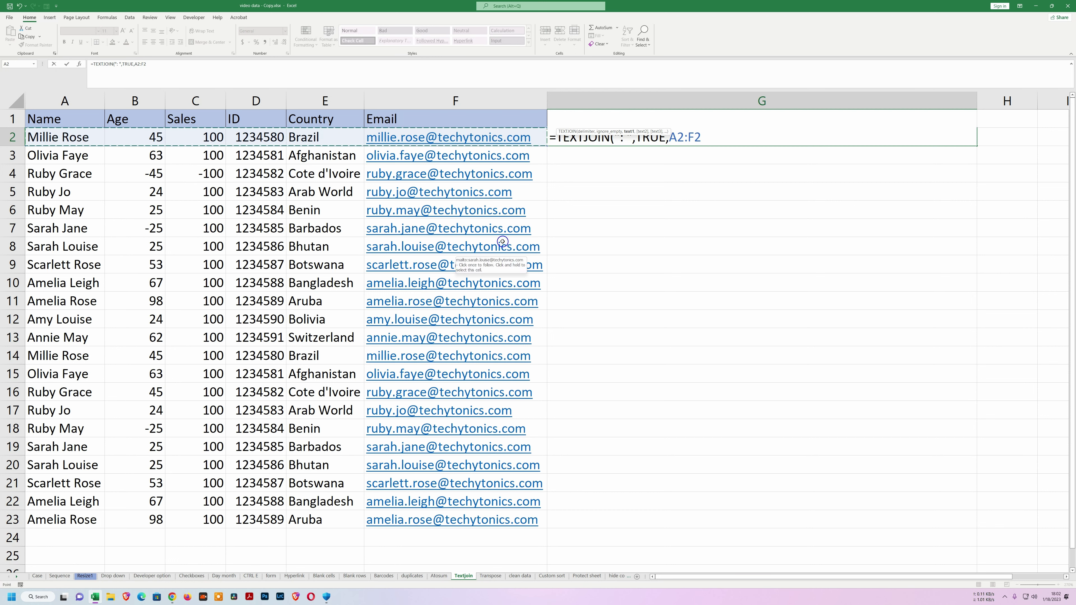
pyautogui.write(')')
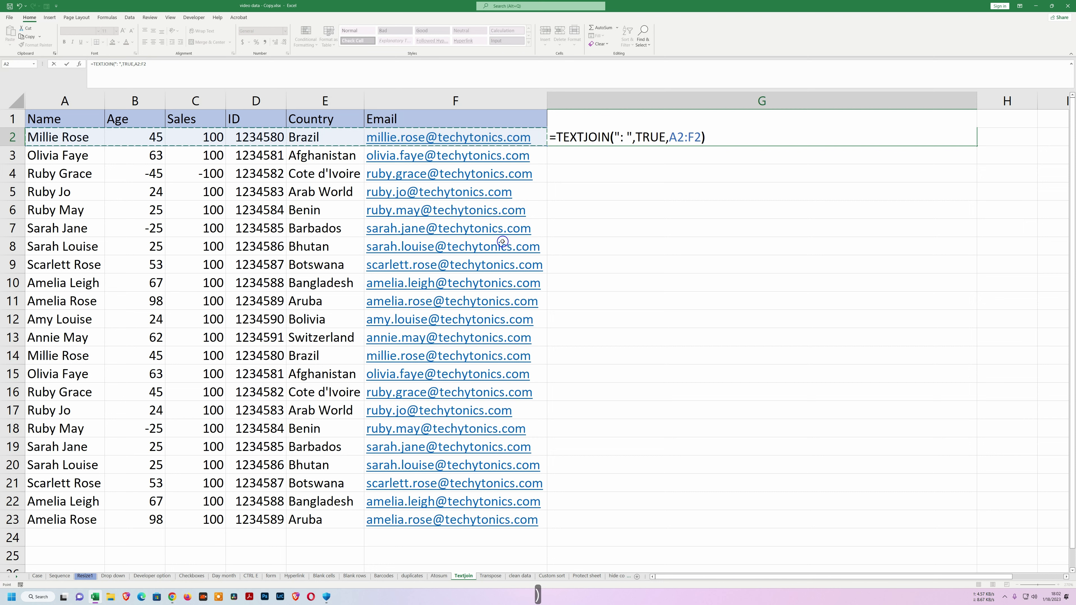
pyautogui.press('Return')
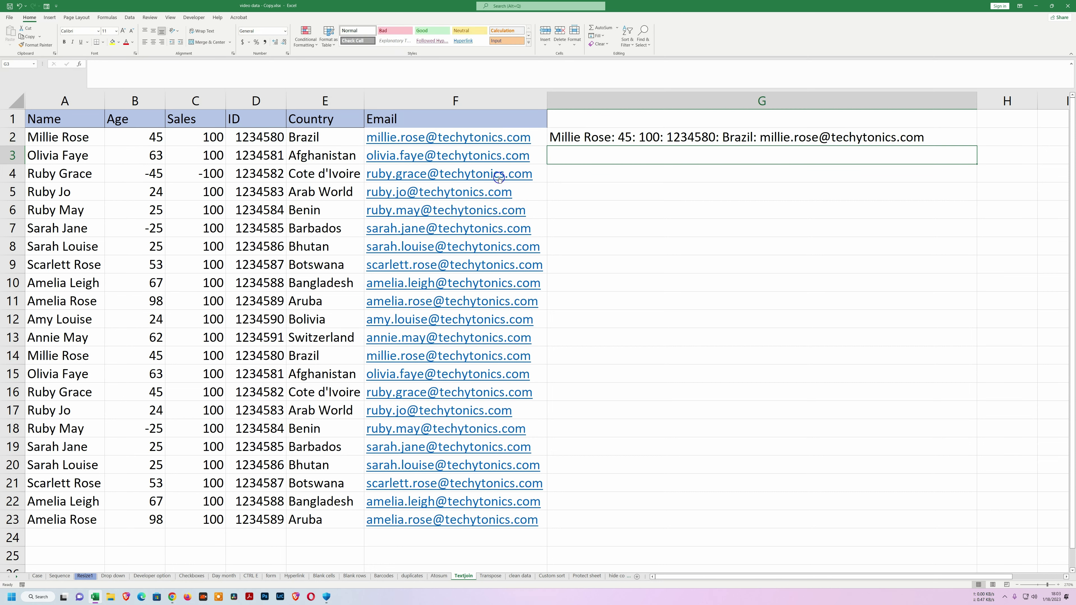
pyautogui.click(595, 139)
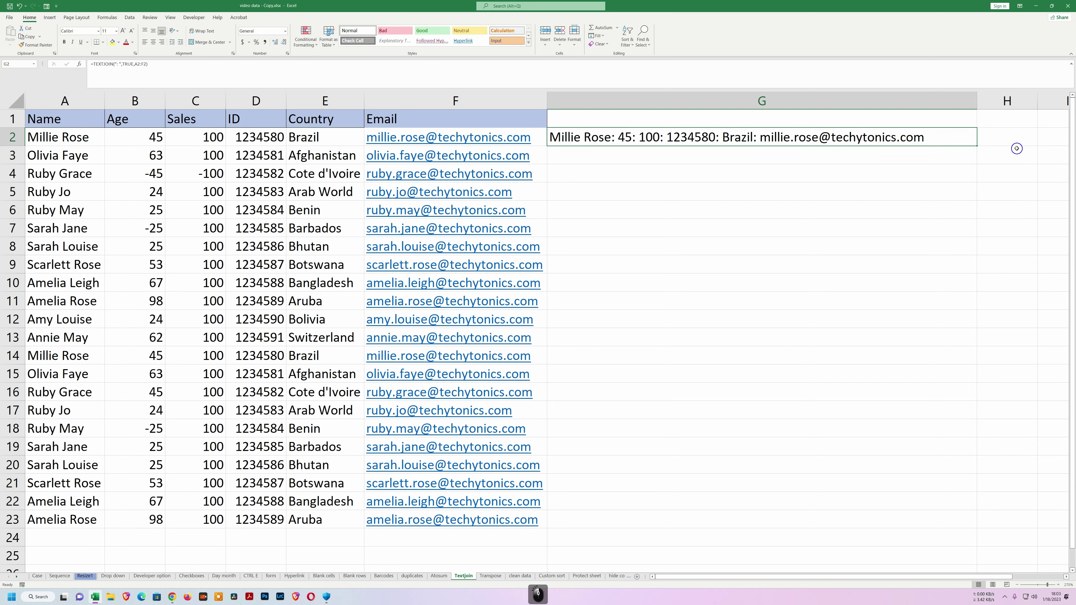
pyautogui.moveTo(977, 146); pyautogui.dragTo(970, 525)
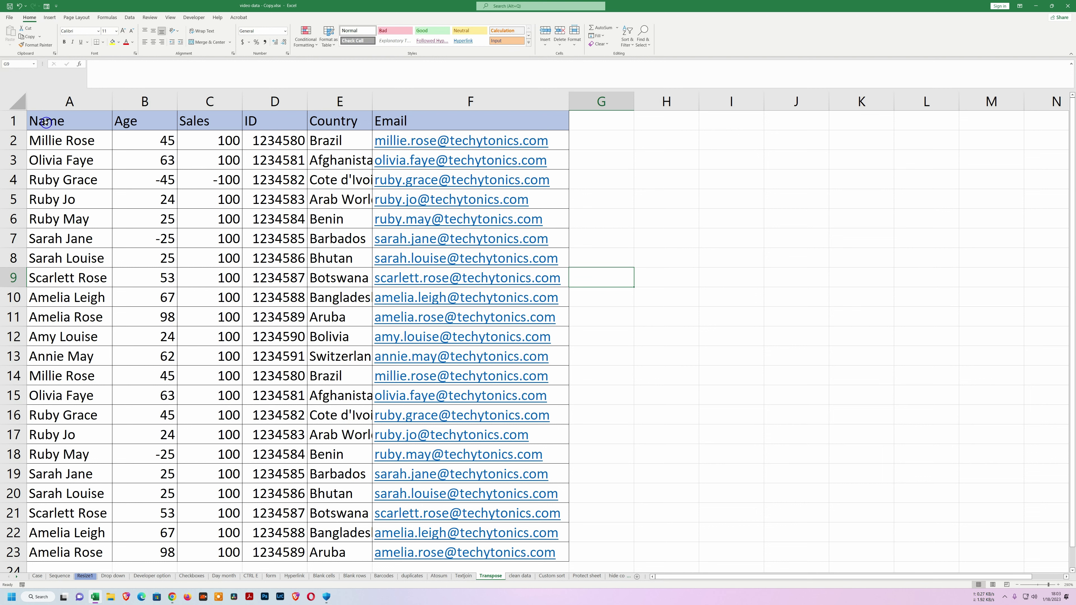
# Copy A1:F12 and paste it transposed starting at H1.
pyautogui.moveTo(46, 123); pyautogui.dragTo(516, 328)
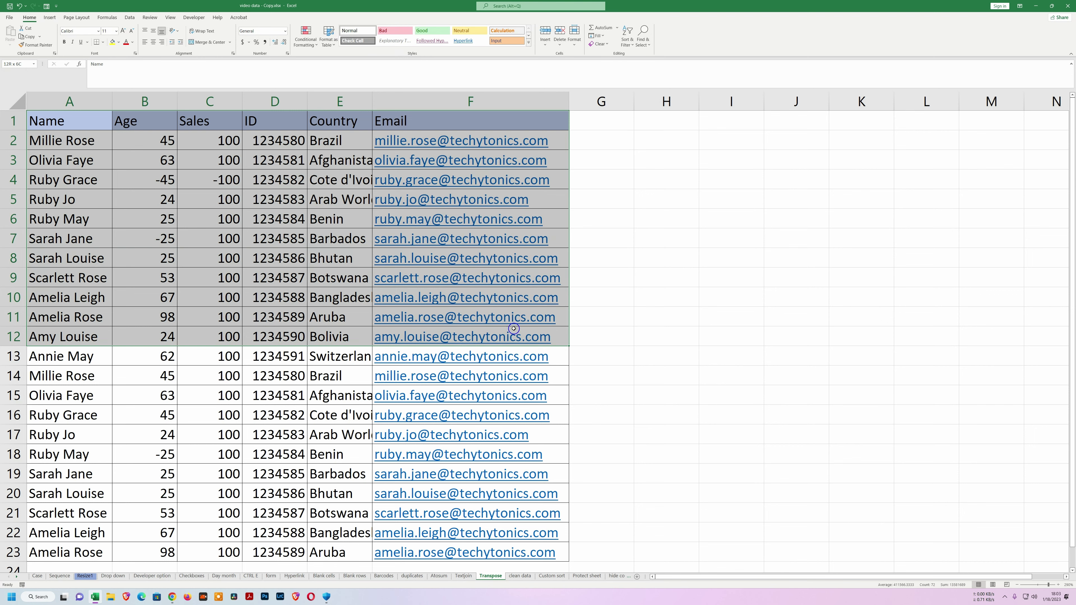
pyautogui.rightClick(289, 260)
pyautogui.click(237, 221)
pyautogui.click(666, 120)
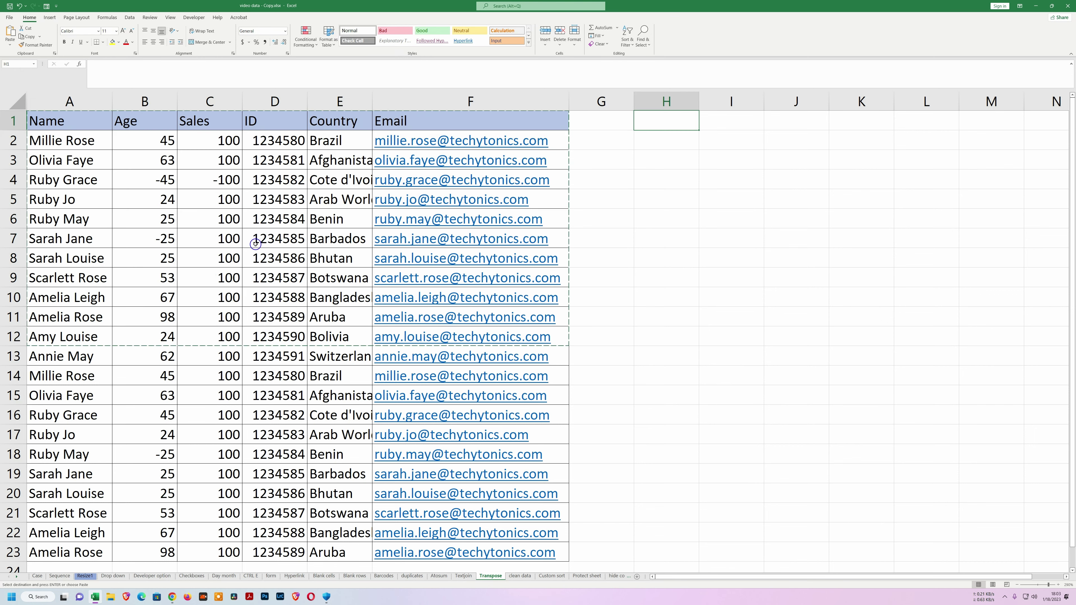
pyautogui.rightClick(655, 121)
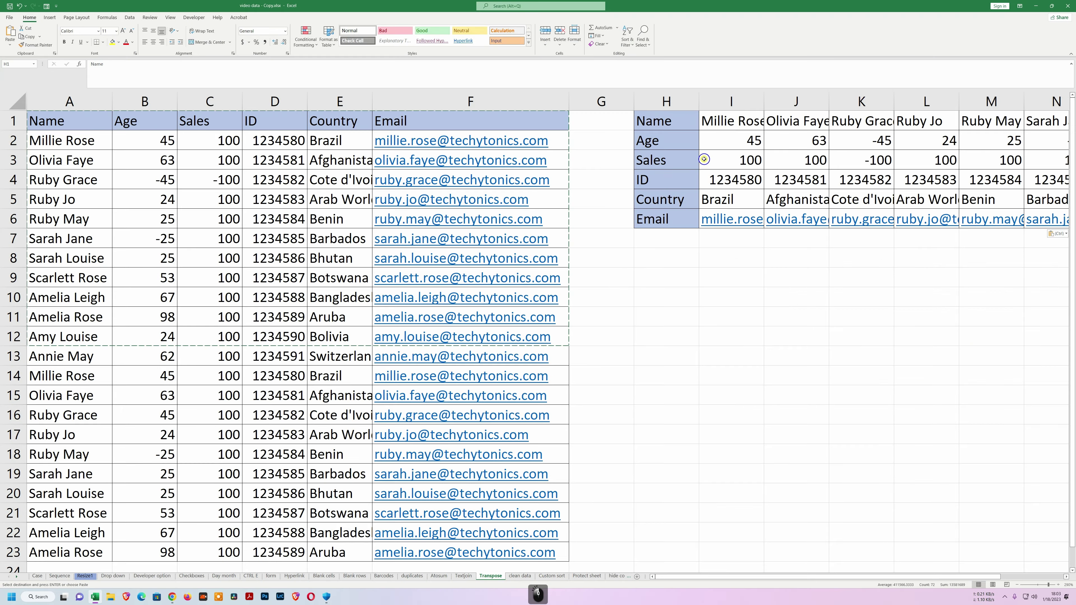
pyautogui.click(699, 286)
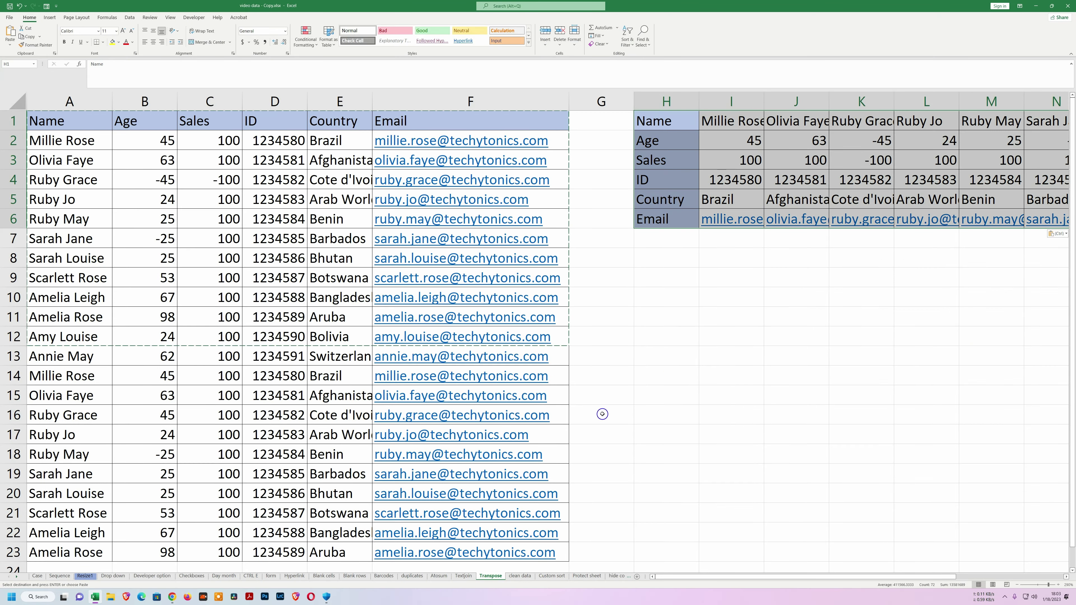
pyautogui.moveTo(682, 580); pyautogui.dragTo(701, 573)
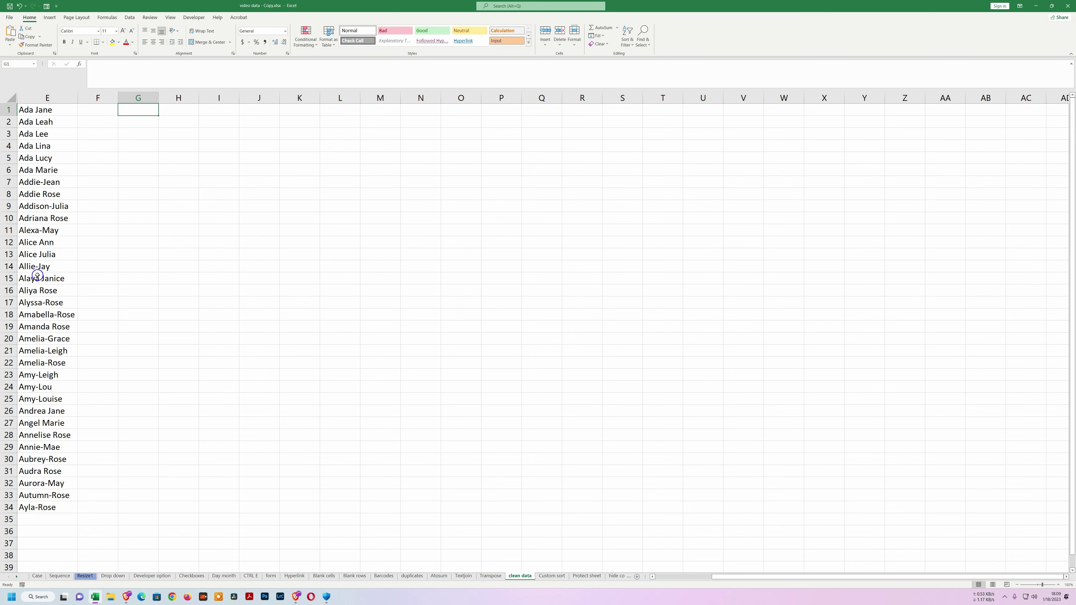
# Replace every hyphen in the column E names with a space using Replace All.
pyautogui.moveTo(55, 111); pyautogui.dragTo(69, 513)
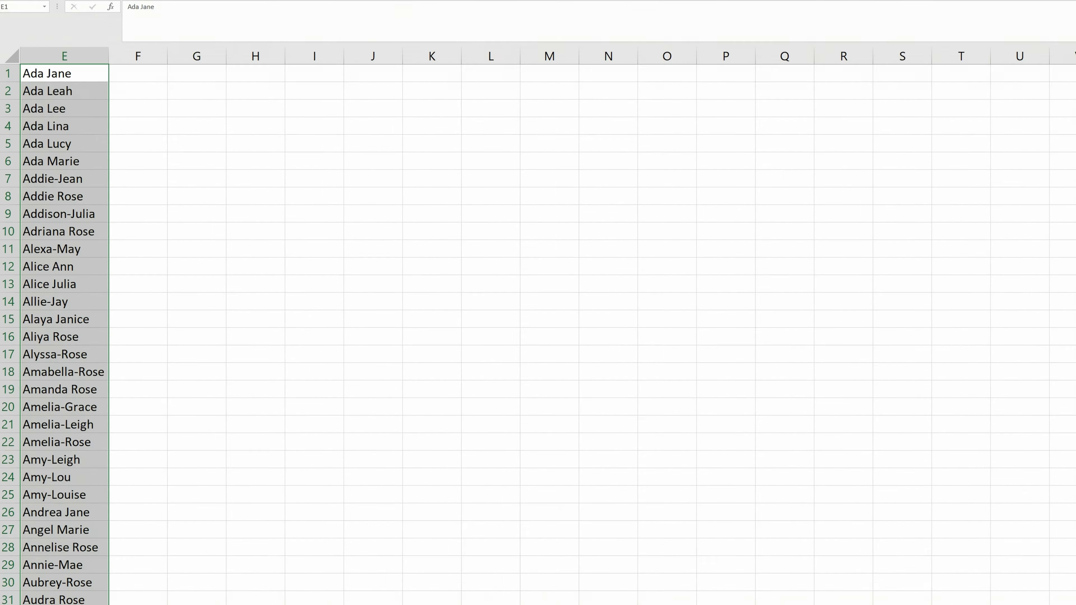
pyautogui.hotkey('ctrl', 'h')
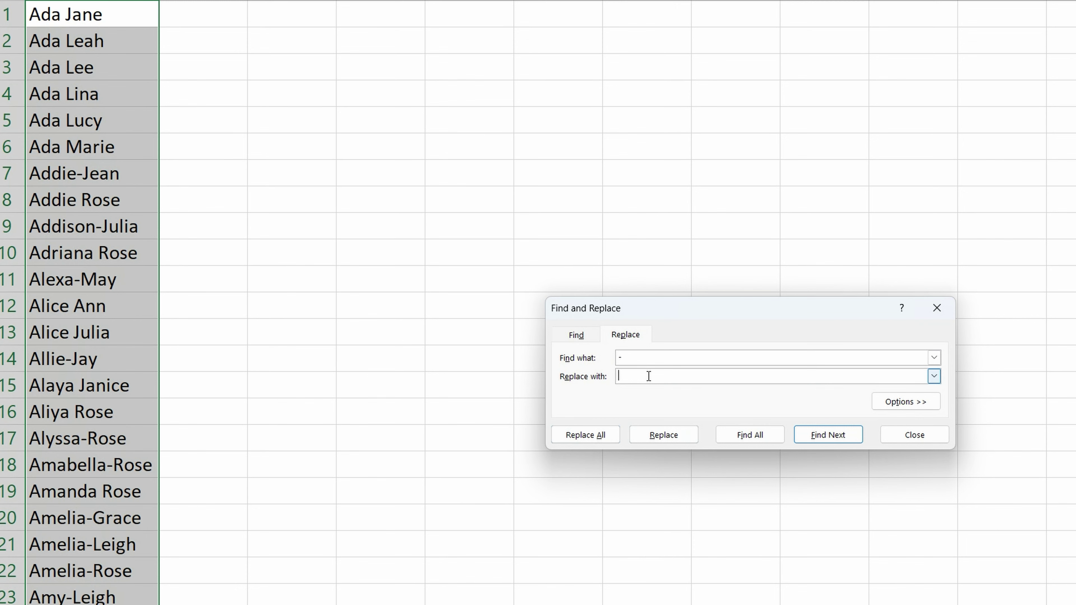
pyautogui.click(585, 437)
pyautogui.click(535, 336)
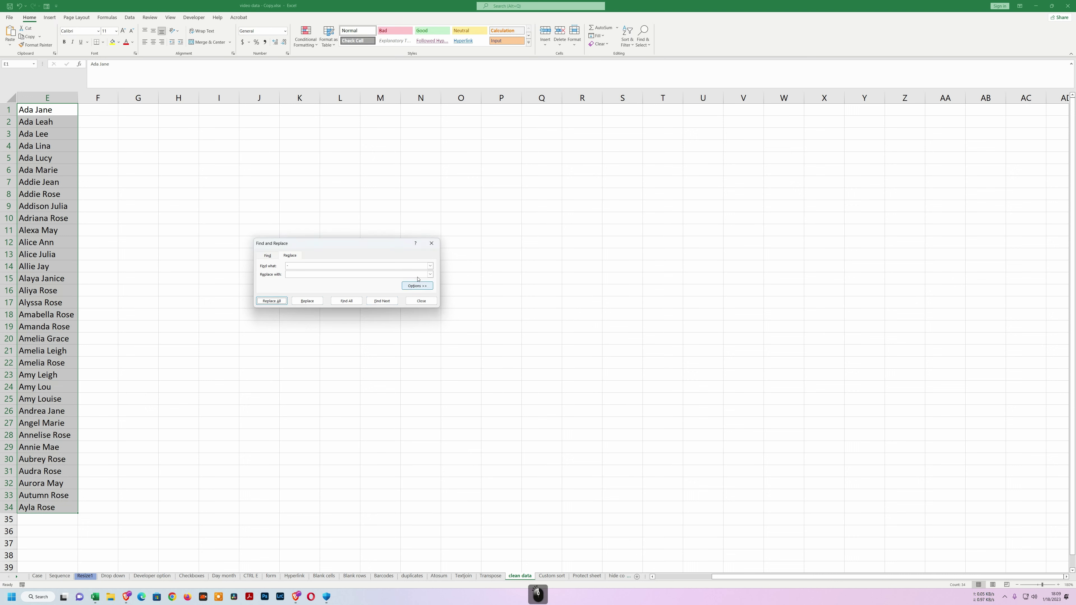
pyautogui.click(421, 300)
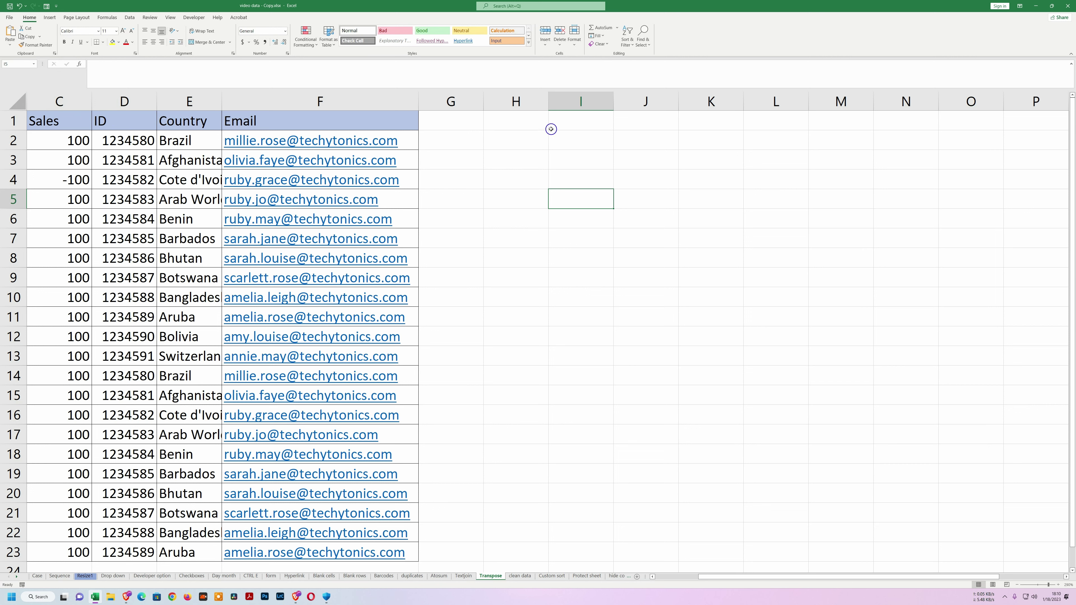
# Enter =C1:F1 in H1 so the table headers spill across H1:K1.
pyautogui.click(529, 123)
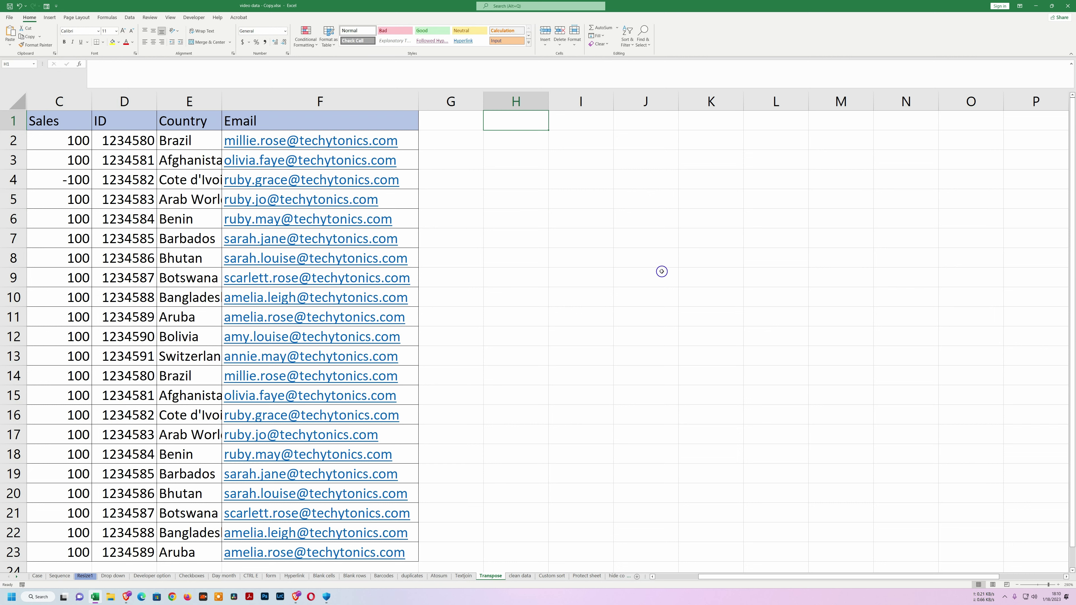
pyautogui.write('=')
pyautogui.moveTo(51, 122); pyautogui.dragTo(314, 127)
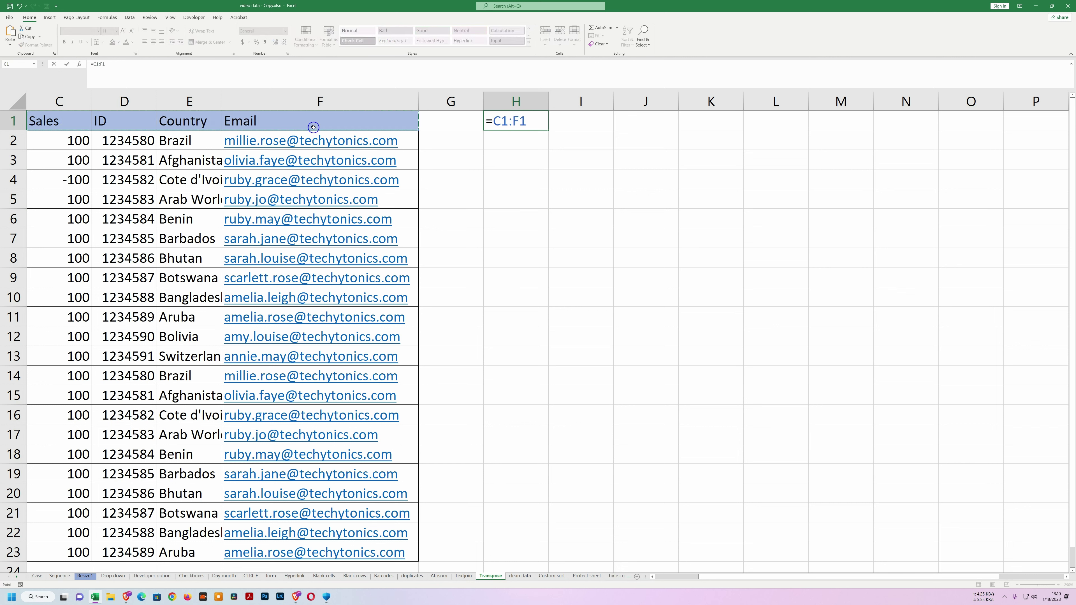
pyautogui.press('Return')
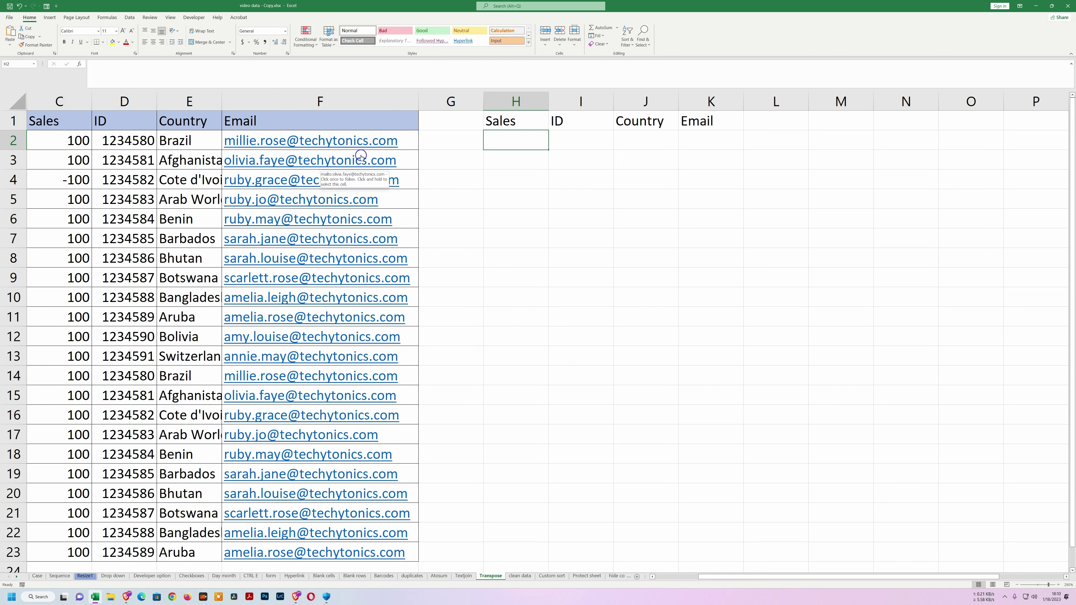
pyautogui.moveTo(531, 126)
pyautogui.mouseDown()
pyautogui.moveTo(742, 128)
pyautogui.moveTo(778, 192)
pyautogui.moveTo(780, 507)
pyautogui.moveTo(792, 565)
pyautogui.mouseUp()
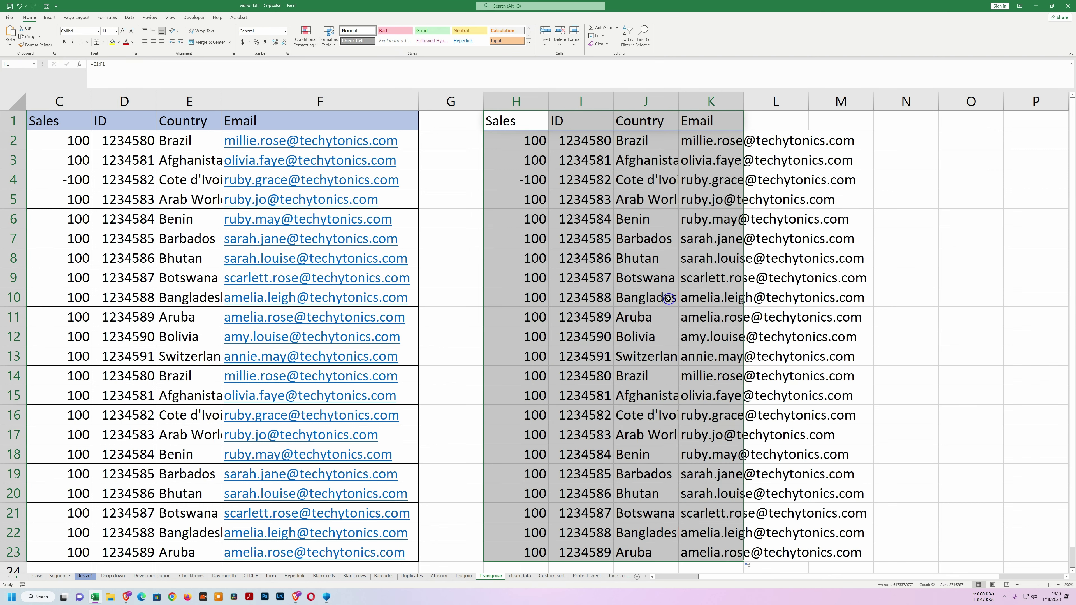
# Autofit column K to its longest email and add a new blank sheet.
pyautogui.click(716, 101)
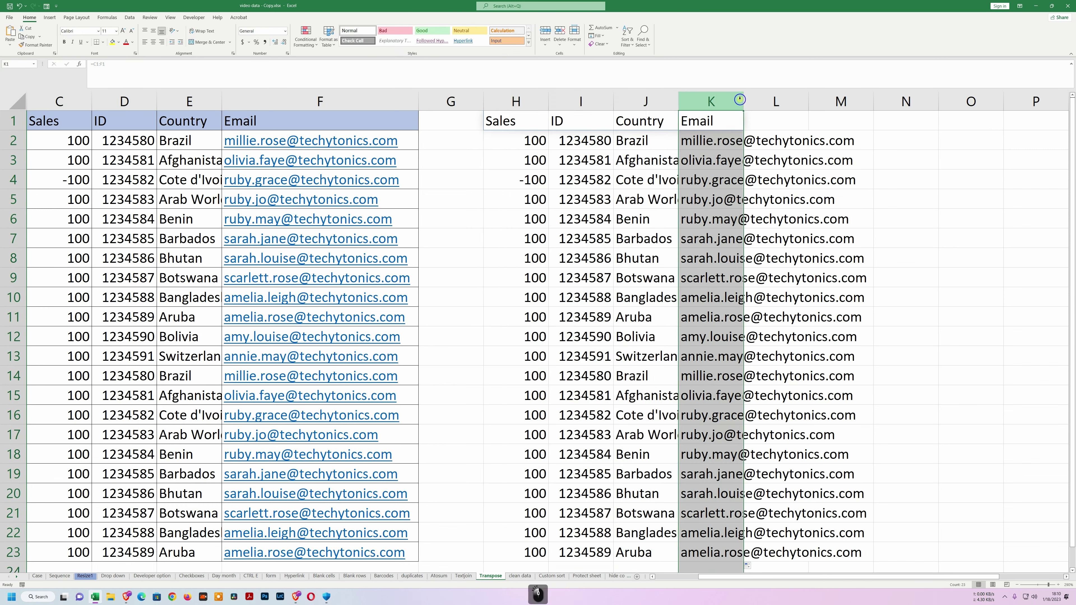
pyautogui.doubleClick(745, 98)
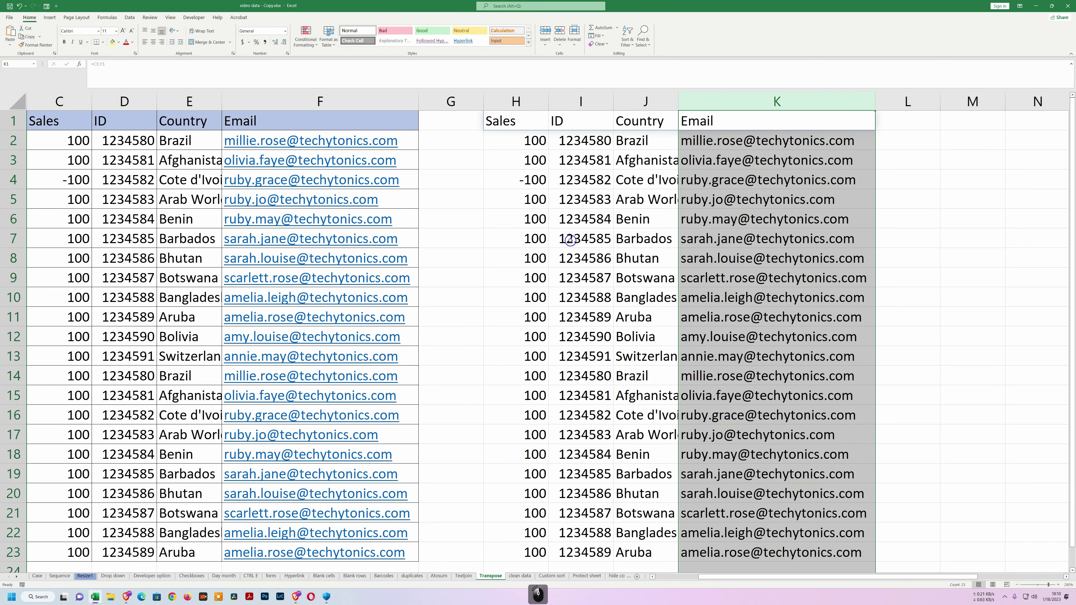
pyautogui.click(637, 578)
# In Sheet1 A1, enter =Transpose!C1:F1 to link the Transpose headers.
pyautogui.click(514, 576)
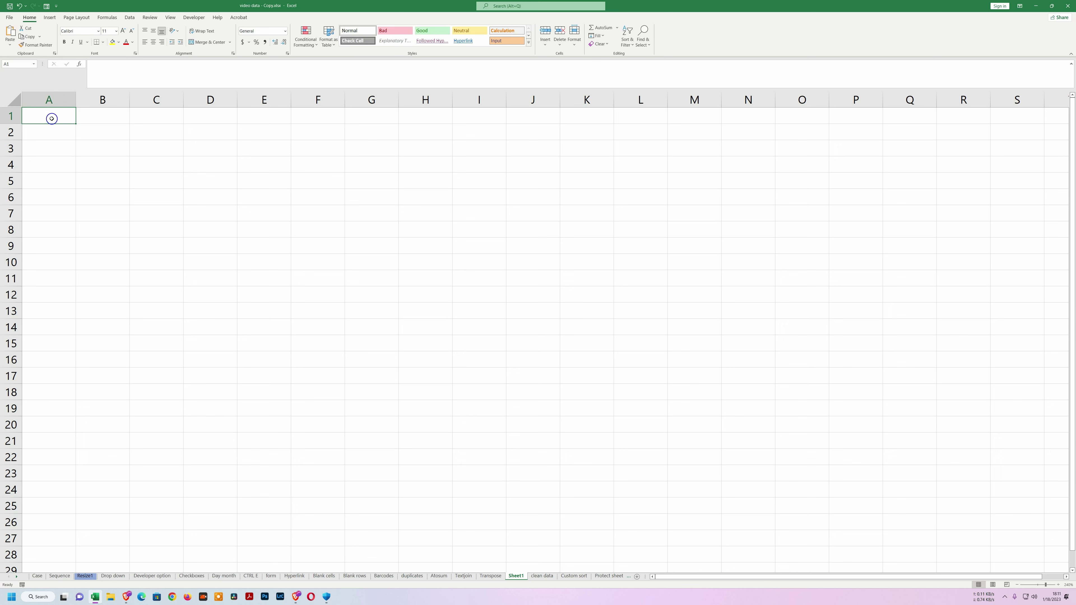
pyautogui.write('=')
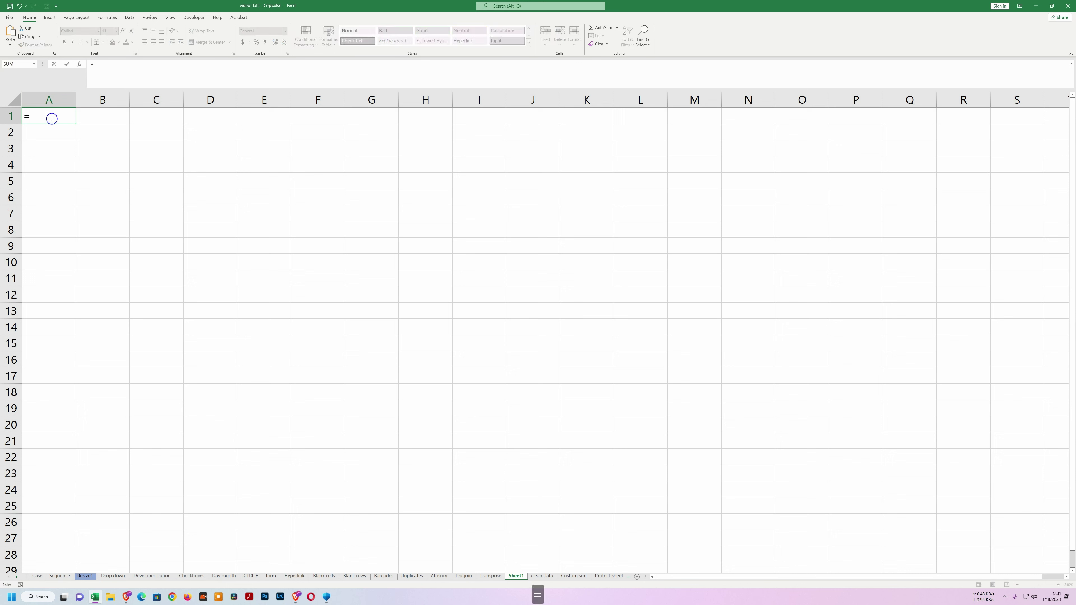
pyautogui.click(489, 576)
pyautogui.click(57, 124)
pyautogui.moveTo(58, 124); pyautogui.dragTo(347, 122)
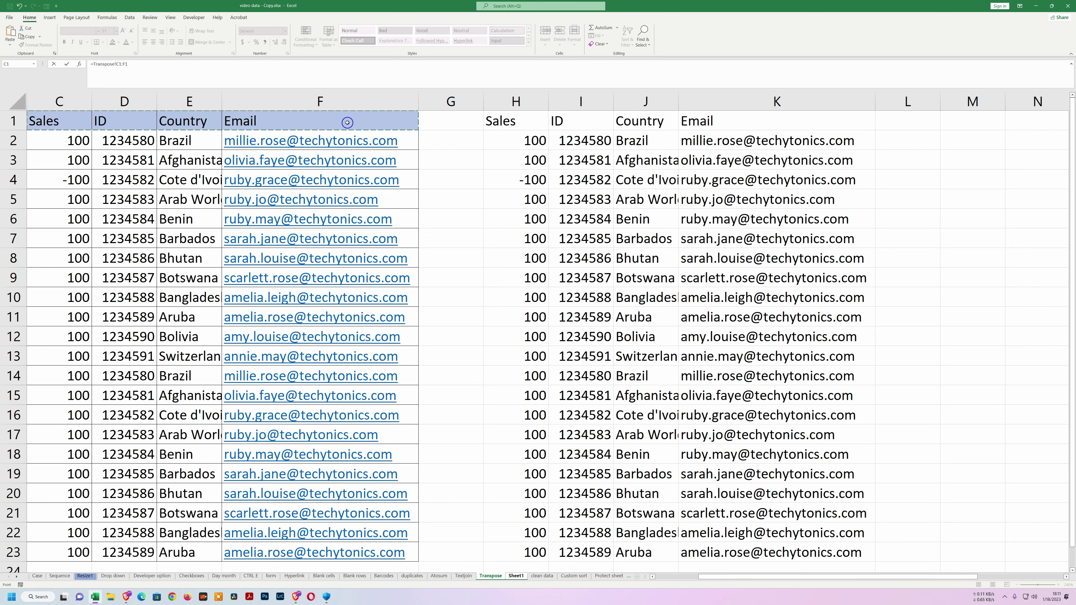
pyautogui.press('Return')
pyautogui.press('Up')
# Fill the linked formula down to row 24 and widen column D for the emails.
pyautogui.moveTo(237, 124); pyautogui.dragTo(247, 453)
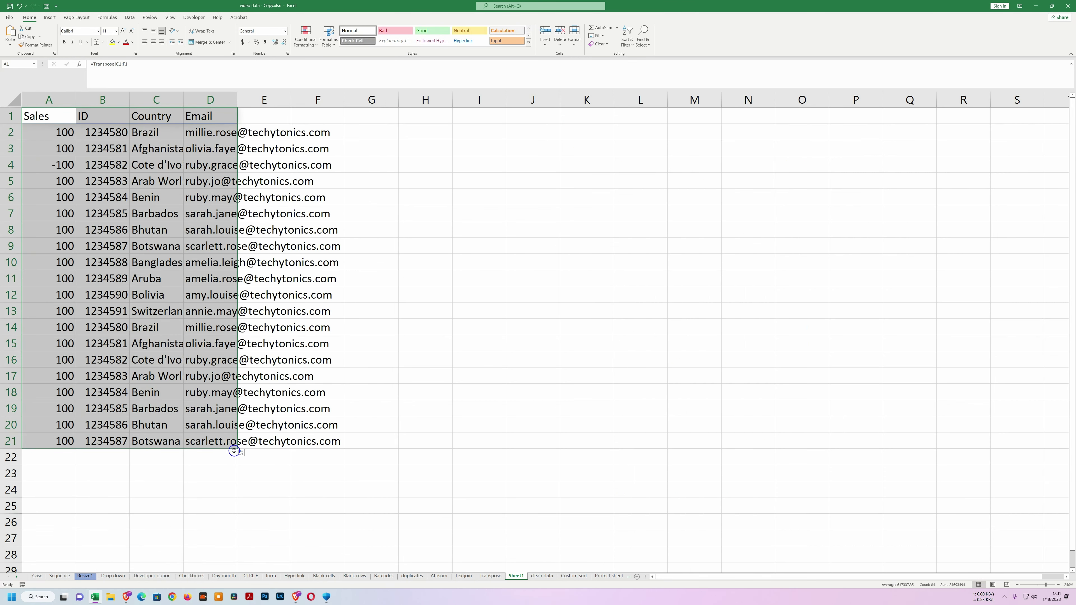
pyautogui.moveTo(237, 447); pyautogui.dragTo(236, 494)
pyautogui.moveTo(236, 102); pyautogui.dragTo(326, 102)
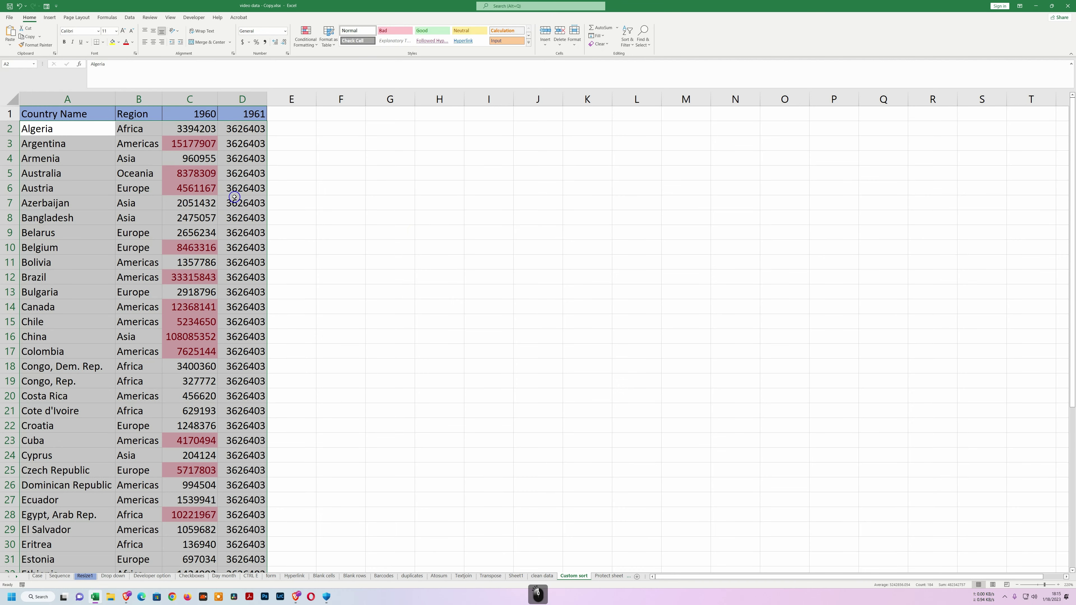
# Select the country table rows A2:D47.
pyautogui.click(292, 203)
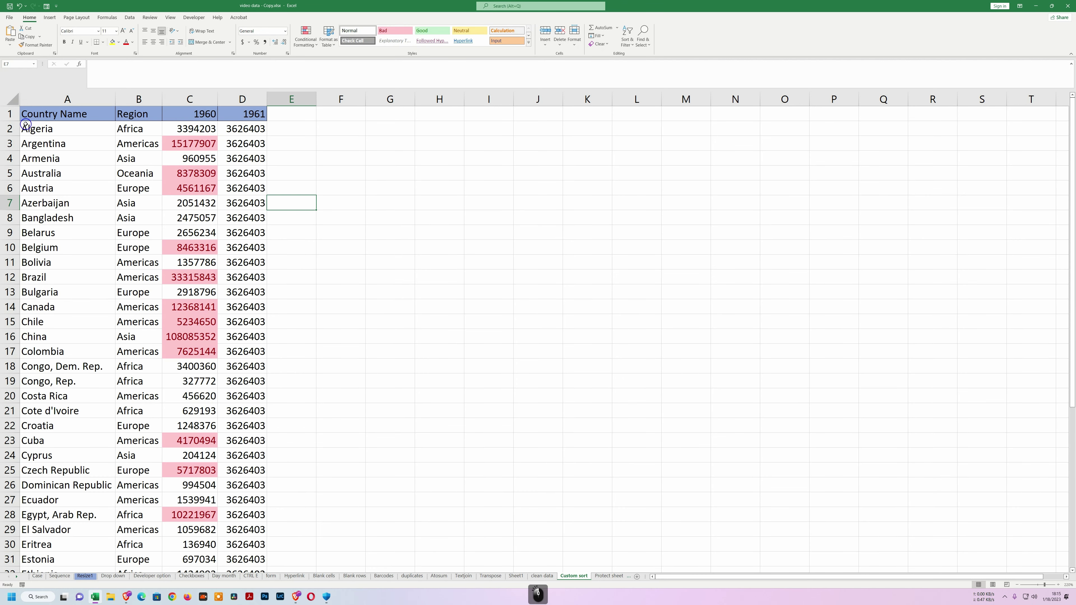
pyautogui.moveTo(40, 129); pyautogui.dragTo(257, 248)
pyautogui.hotkey('shift', 'Down')
pyautogui.hotkey('shift', 'Down')
pyautogui.hotkey('shift', 'Down')
pyautogui.hotkey('shift', 'Down')
pyautogui.hotkey('shift', 'Down')
pyautogui.hotkey('shift', 'Down')
pyautogui.hotkey('shift', 'Down')
pyautogui.hotkey('shift', 'Down')
pyautogui.hotkey('shift', 'Down')
pyautogui.hotkey('shift', 'Down')
pyautogui.hotkey('shift', 'Down')
pyautogui.hotkey('shift', 'Down')
pyautogui.hotkey('shift', 'Down')
pyautogui.hotkey('shift', 'Down')
pyautogui.hotkey('shift', 'Down')
pyautogui.hotkey('shift', 'Down')
pyautogui.hotkey('shift', 'Down')
pyautogui.hotkey('shift', 'Down')
pyautogui.hotkey('shift', 'Down')
pyautogui.hotkey('shift', 'Down')
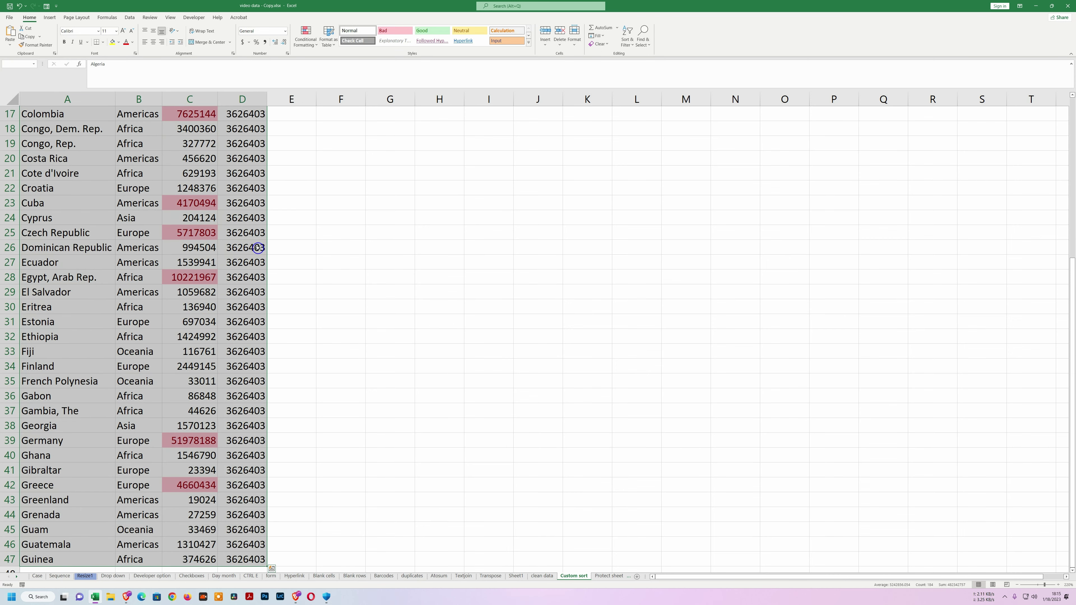
pyautogui.scroll(5, 258, 245)
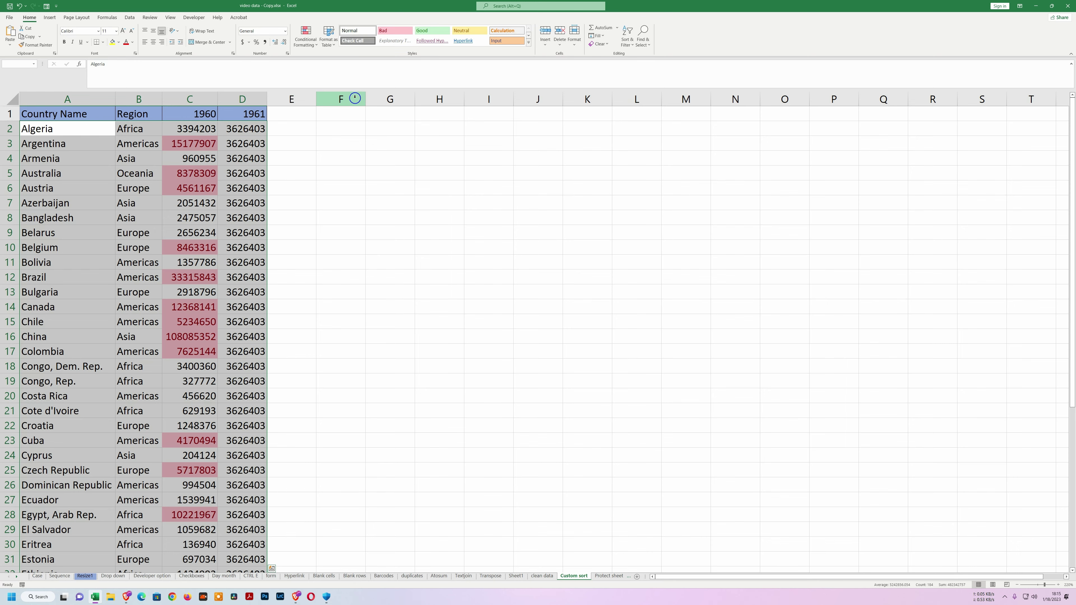
# Custom-sort the table by the 1960 column on cell colour with pink on top.
pyautogui.press('alt')
pyautogui.press('a')
pyautogui.press('s')
pyautogui.press('s')
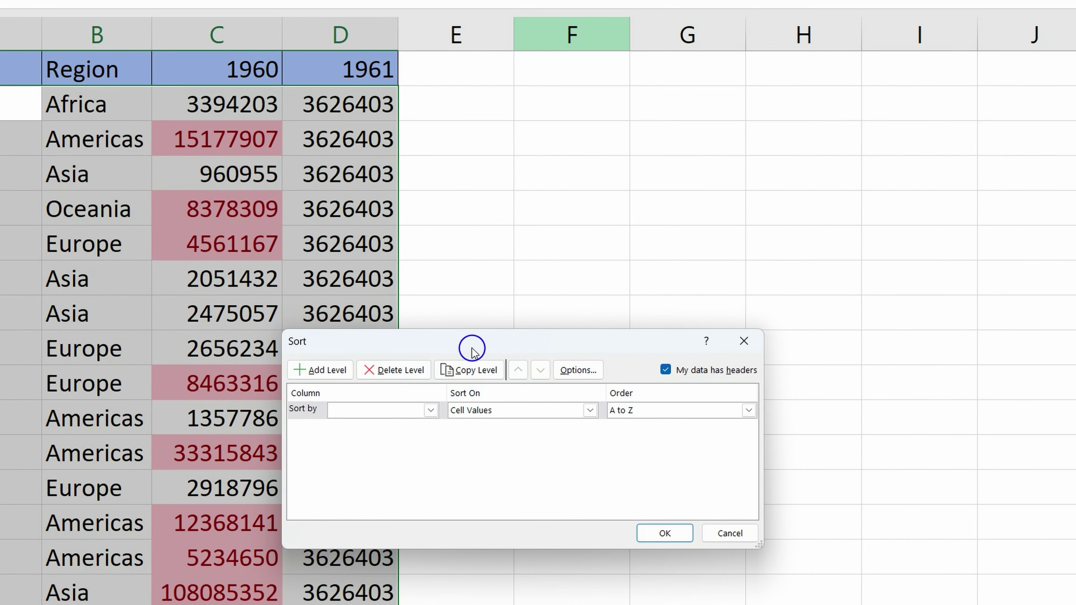
pyautogui.moveTo(473, 344); pyautogui.dragTo(521, 335)
pyautogui.click(478, 399)
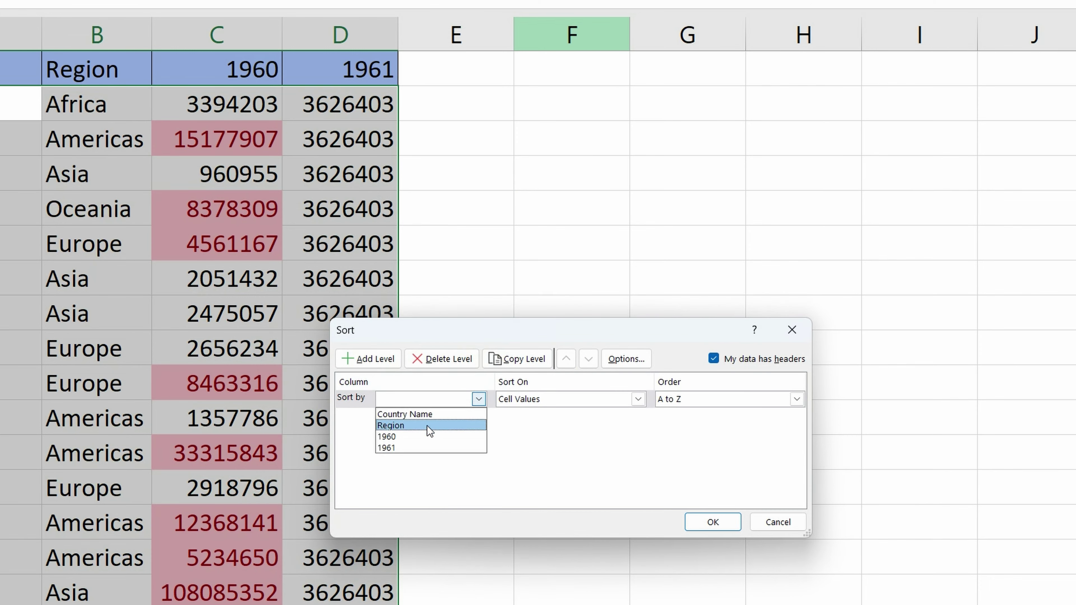
pyautogui.click(420, 437)
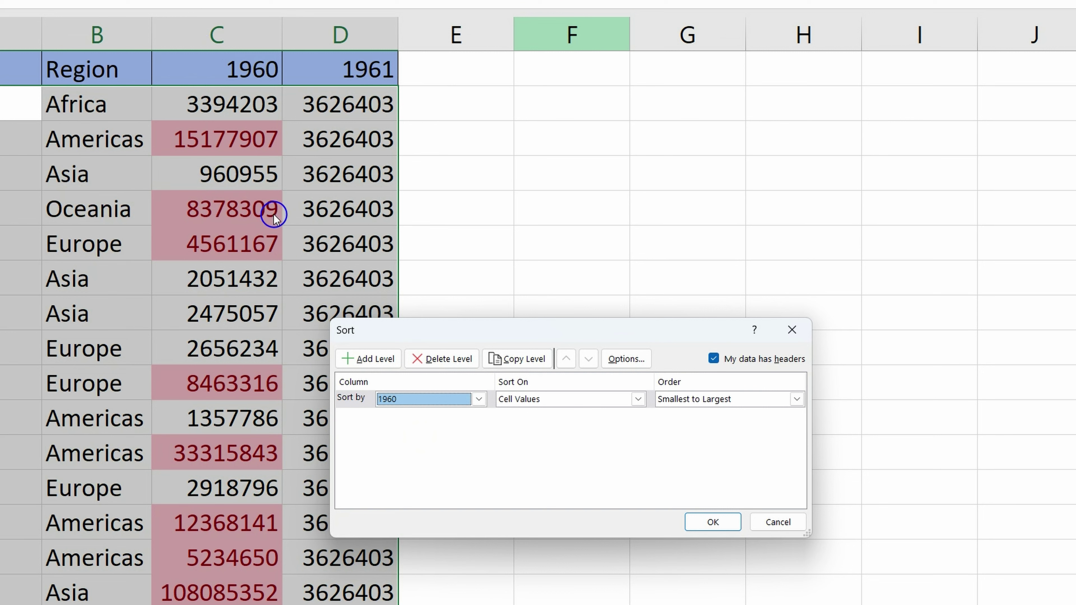
pyautogui.click(638, 399)
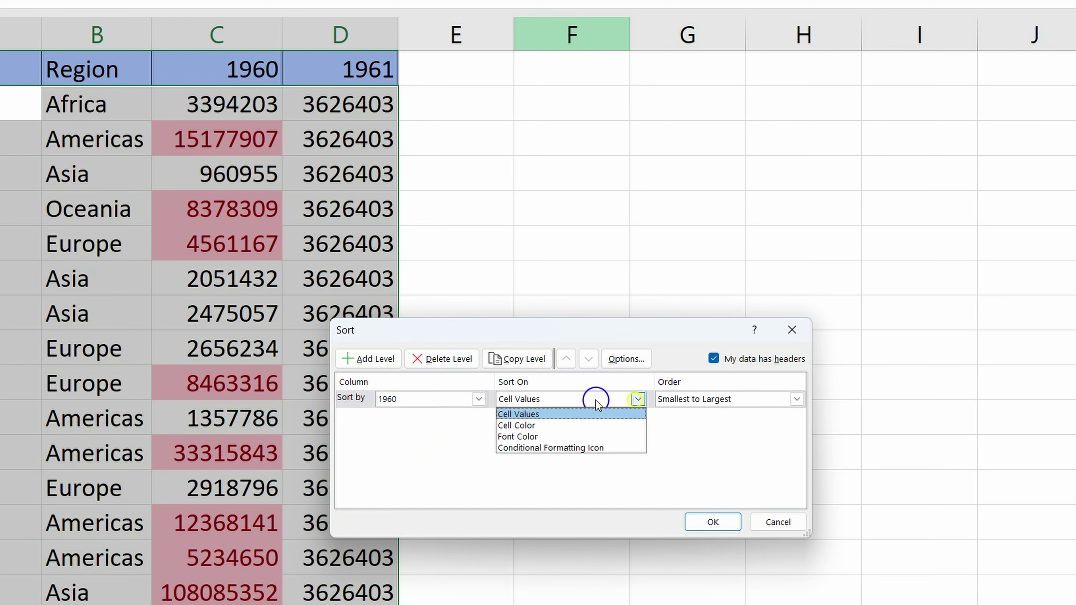
pyautogui.click(520, 426)
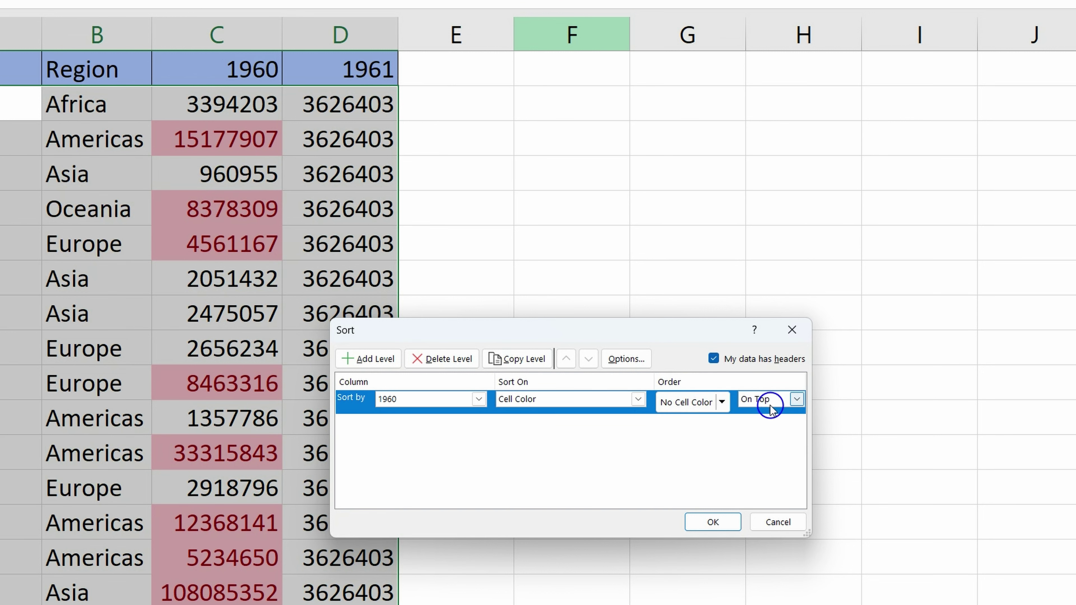
pyautogui.click(722, 402)
pyautogui.click(668, 449)
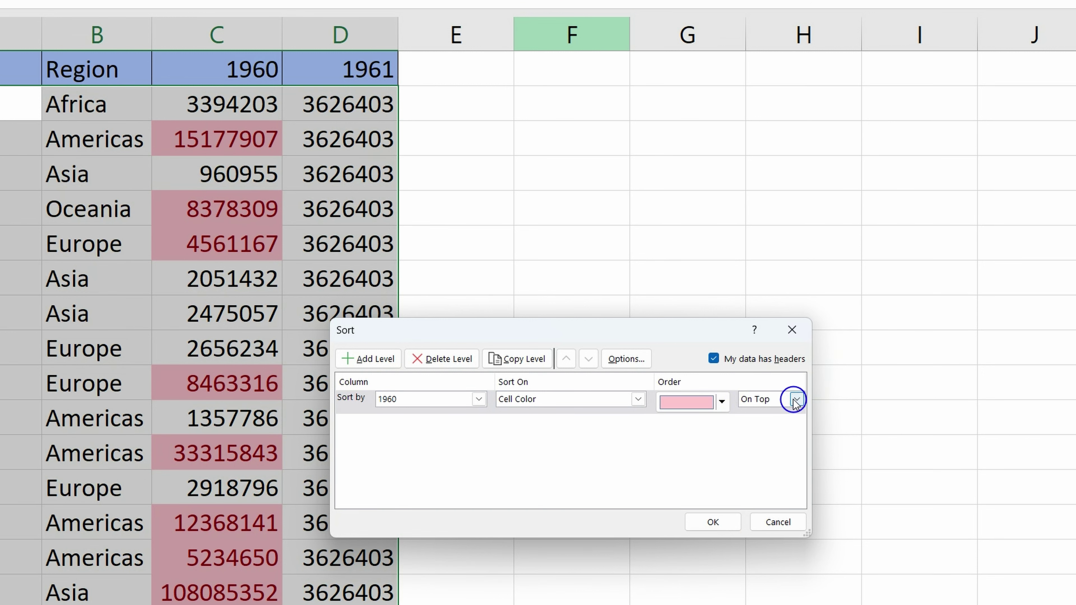
pyautogui.click(720, 522)
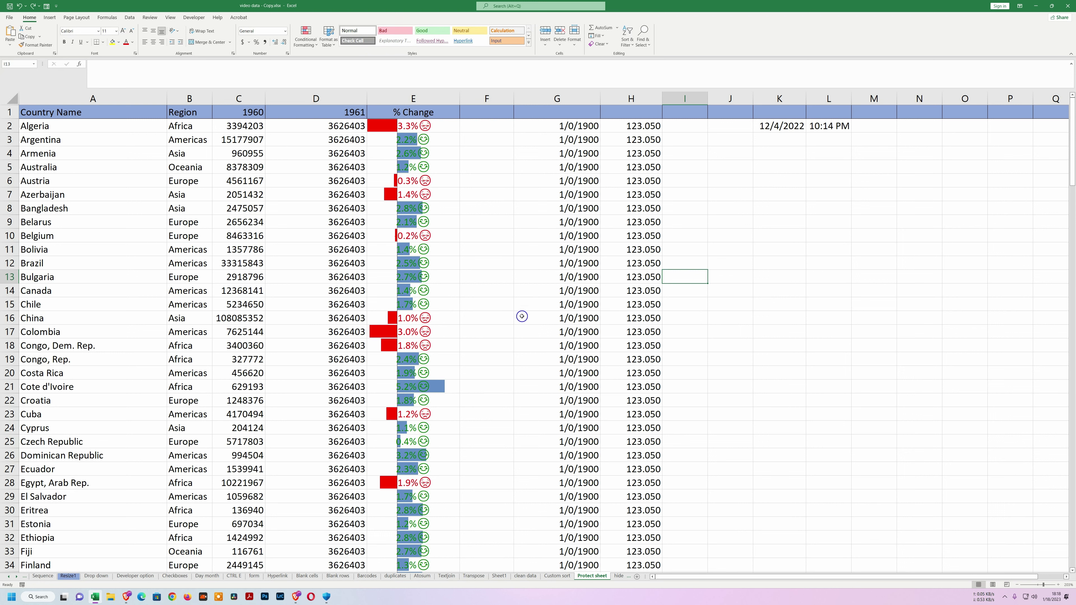
# Enter 2 in F2 and 0 in F3 to show a check and a cross.
pyautogui.click(478, 128)
pyautogui.write('2')
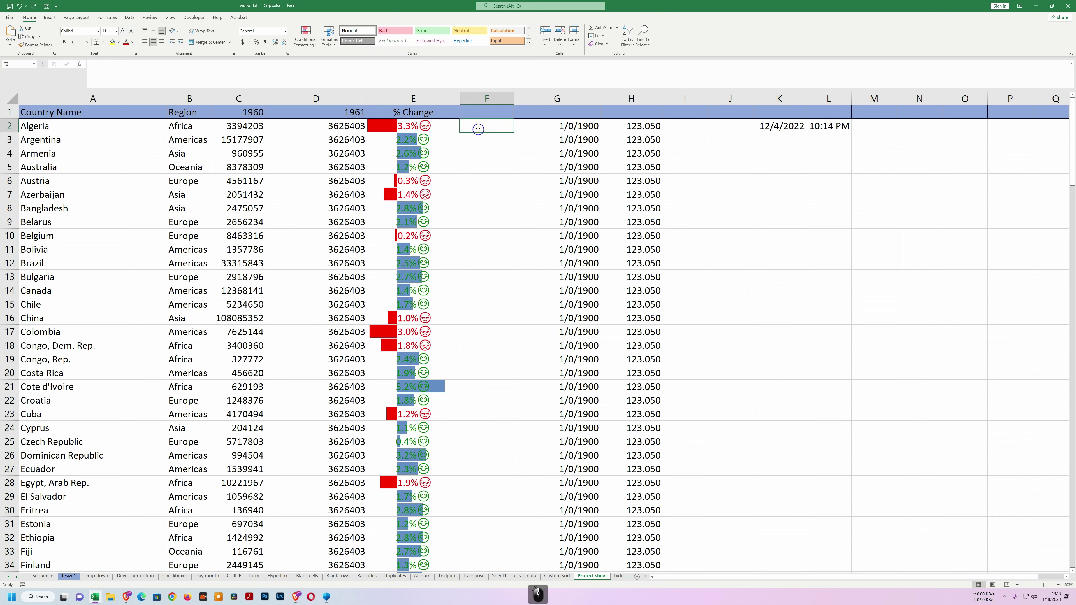
pyautogui.press('Return')
pyautogui.write('0')
pyautogui.press('Return')
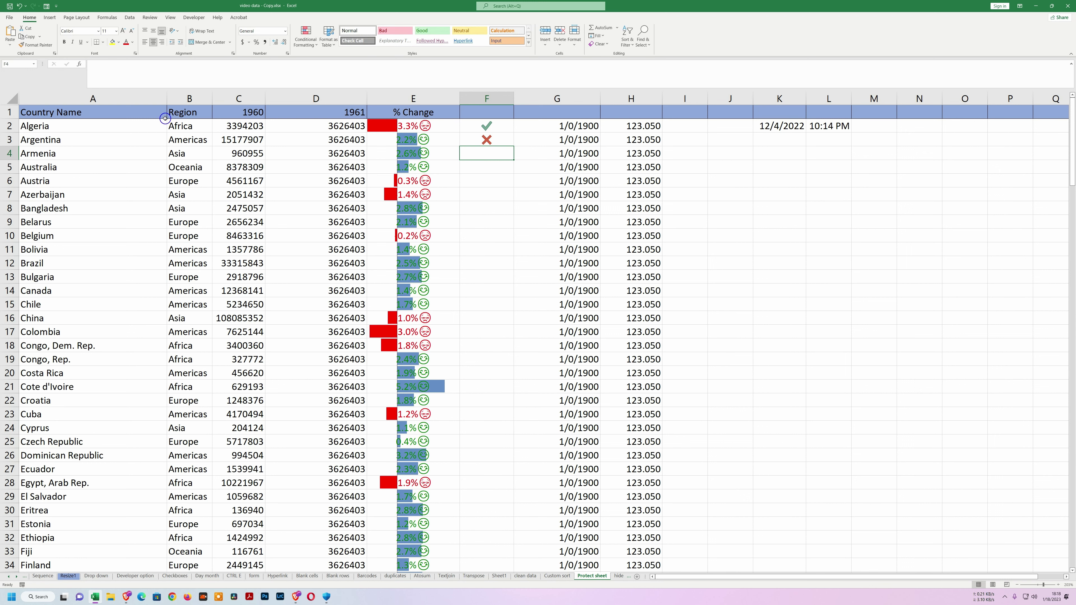
# Untick Locked in Format Cells Protection for column F from F2 downward.
pyautogui.click(469, 178)
pyautogui.moveTo(481, 124); pyautogui.dragTo(483, 570)
pyautogui.scroll(20, 487, 485)
pyautogui.scroll(20, 486, 485)
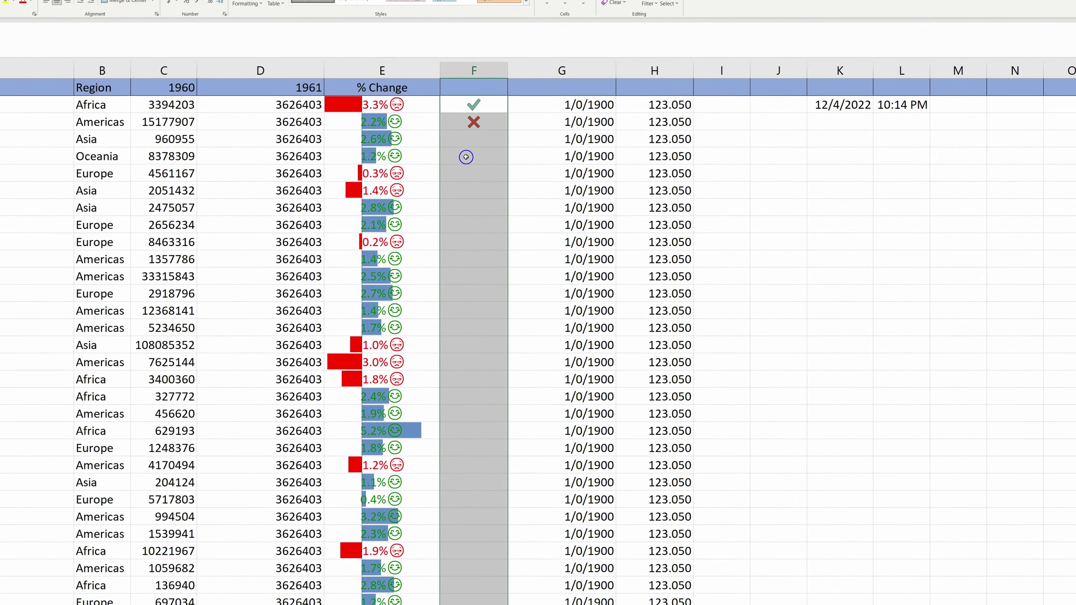
pyautogui.rightClick(480, 165)
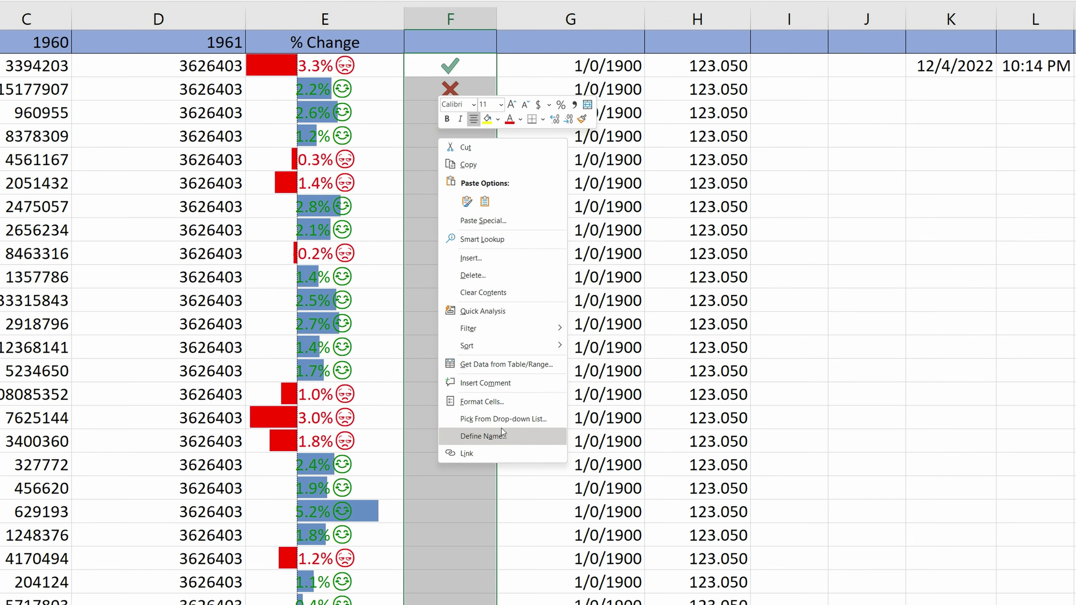
pyautogui.click(487, 402)
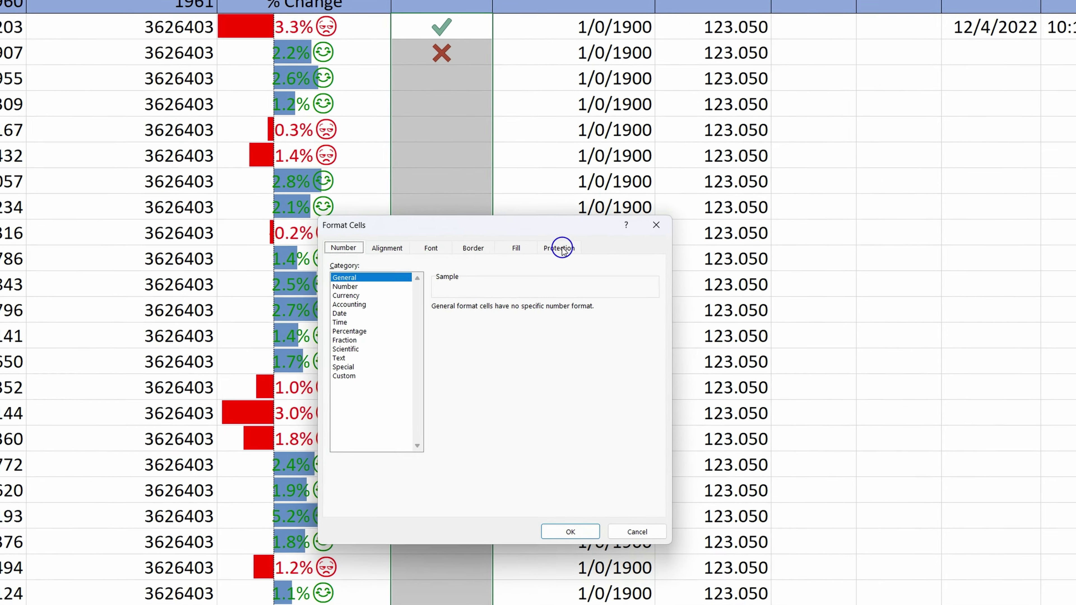
pyautogui.click(557, 267)
pyautogui.click(203, 138)
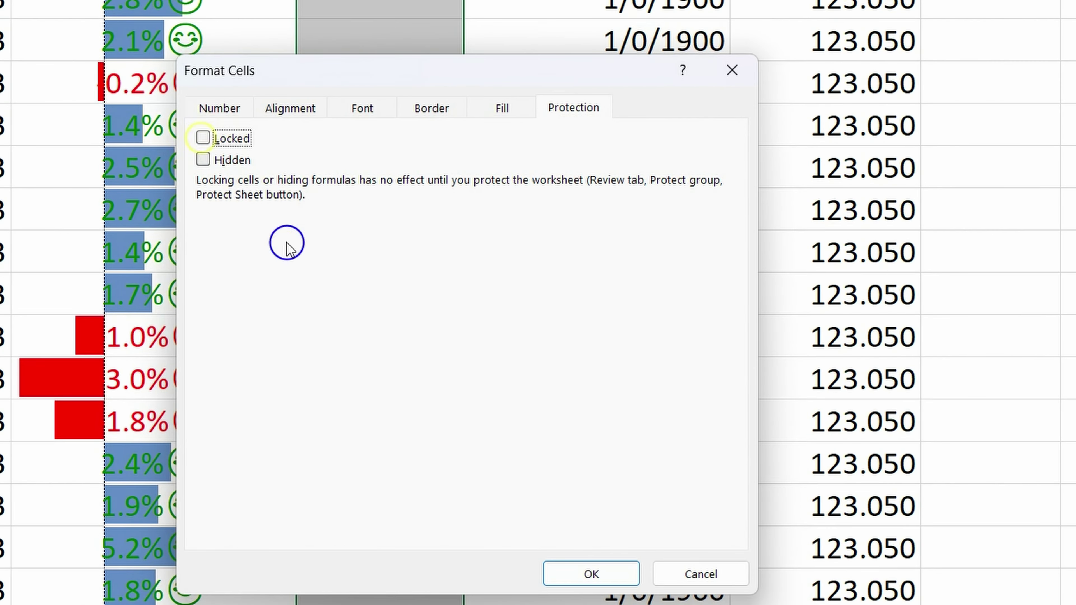
pyautogui.click(590, 573)
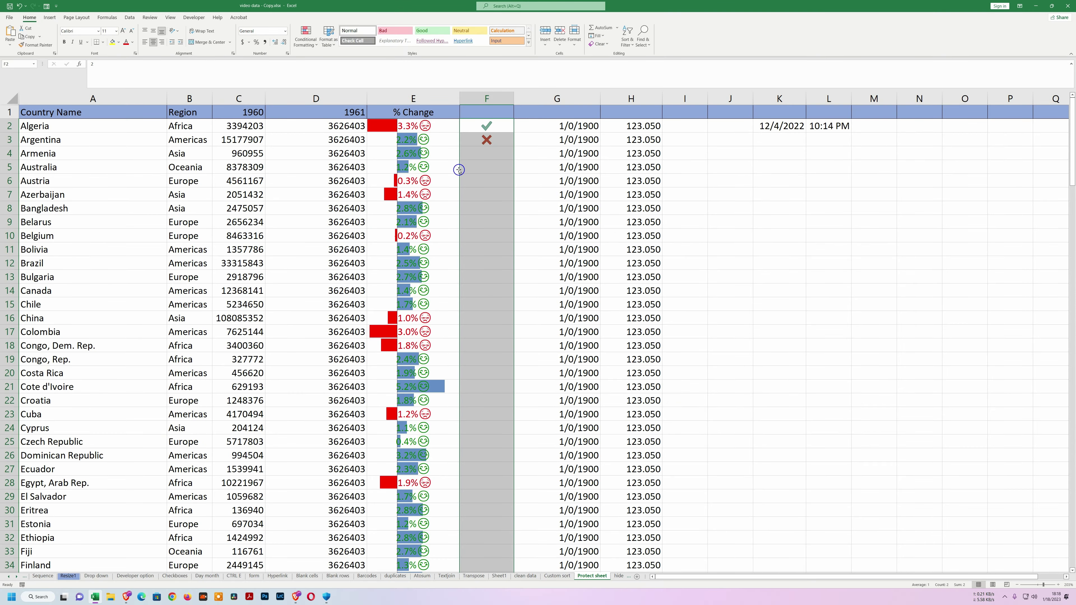
# Select the whole sheet and, in Protect Sheet, allow formatting cells, columns, rows and inserting columns, rows, hyperlinks.
pyautogui.click(472, 186)
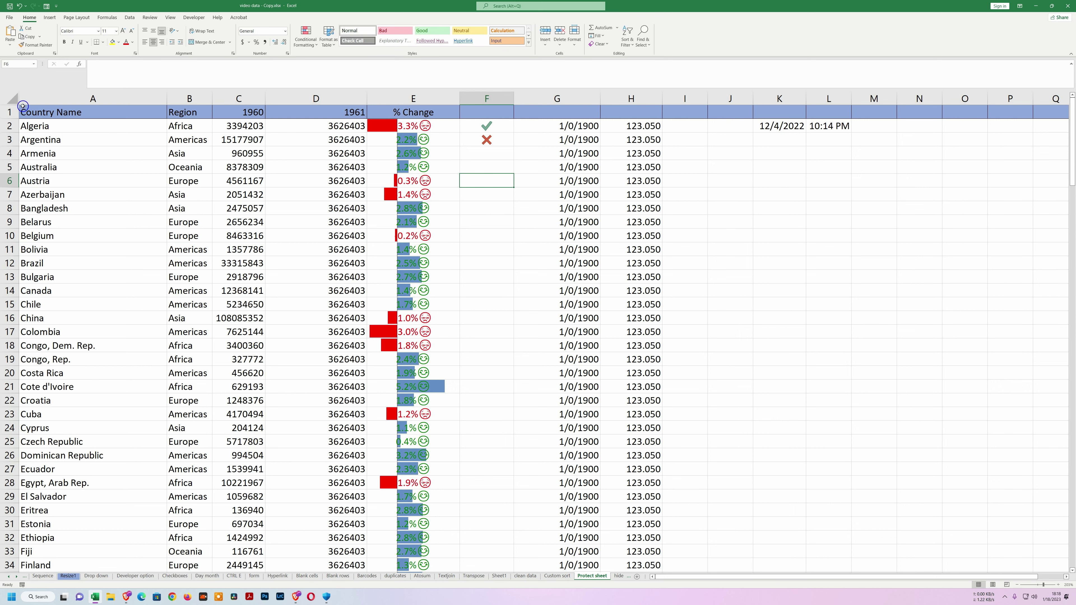
pyautogui.click(10, 100)
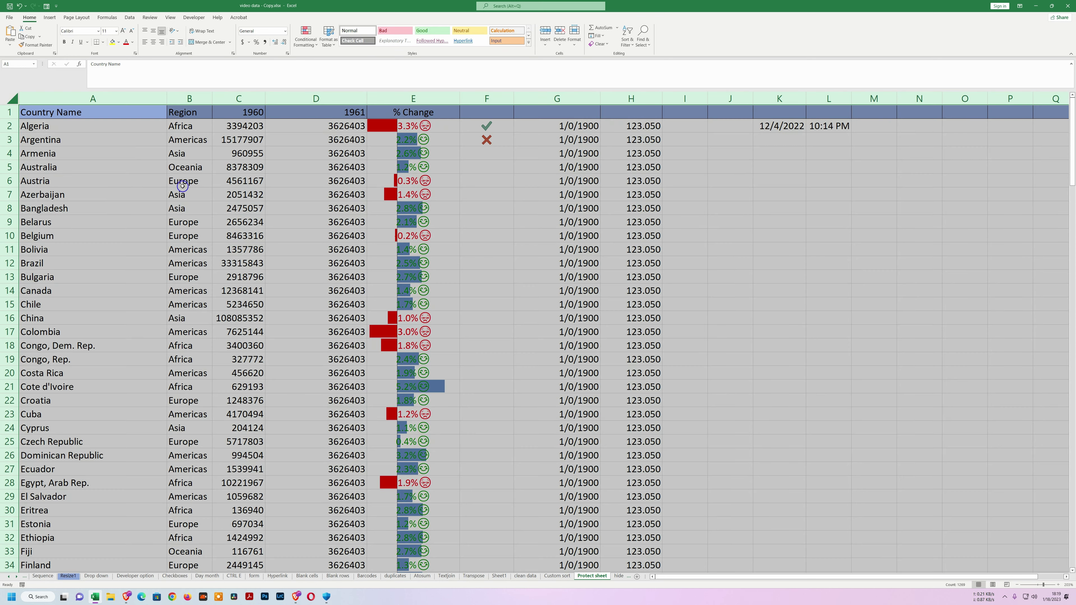
pyautogui.click(154, 20)
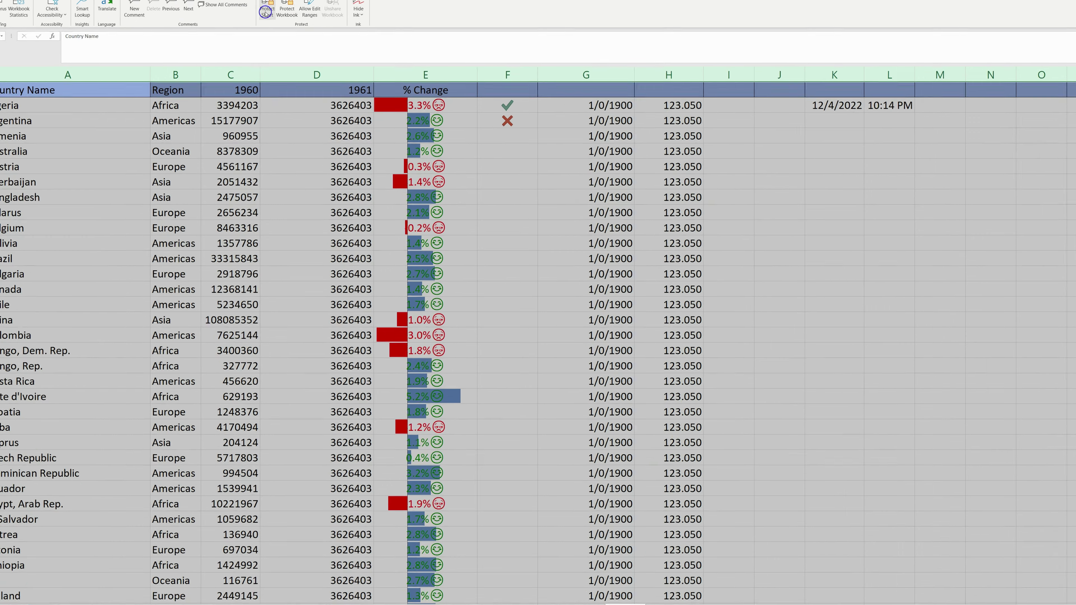
pyautogui.click(266, 11)
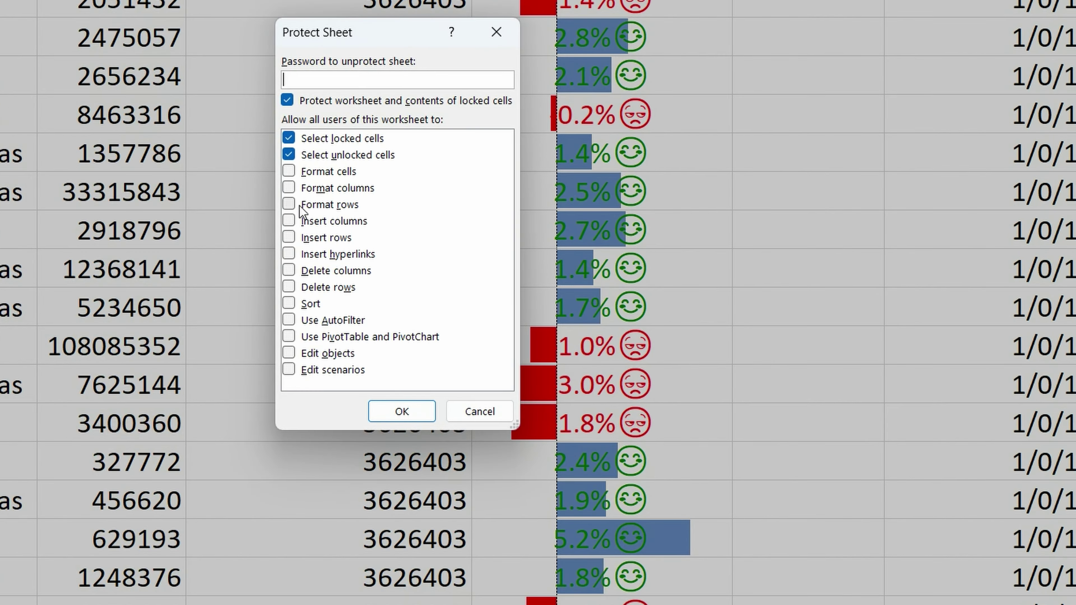
pyautogui.click(289, 171)
pyautogui.click(289, 187)
pyautogui.click(289, 204)
pyautogui.click(288, 221)
pyautogui.click(288, 238)
pyautogui.click(289, 254)
# Also allow deleting columns and rows, sorting, AutoFilter, PivotTables and editing objects.
pyautogui.click(288, 270)
pyautogui.click(289, 287)
pyautogui.click(289, 304)
pyautogui.click(288, 320)
pyautogui.click(288, 336)
pyautogui.click(288, 353)
# Allow editing scenarios, set a sheet protection password, and re-enter it to confirm.
pyautogui.click(288, 370)
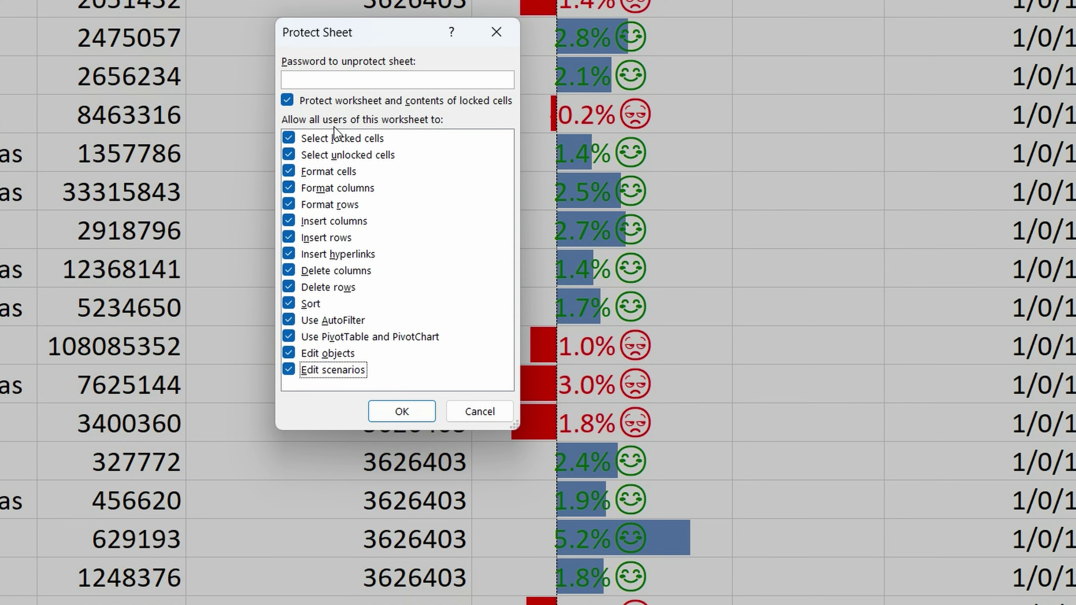
pyautogui.click(356, 78)
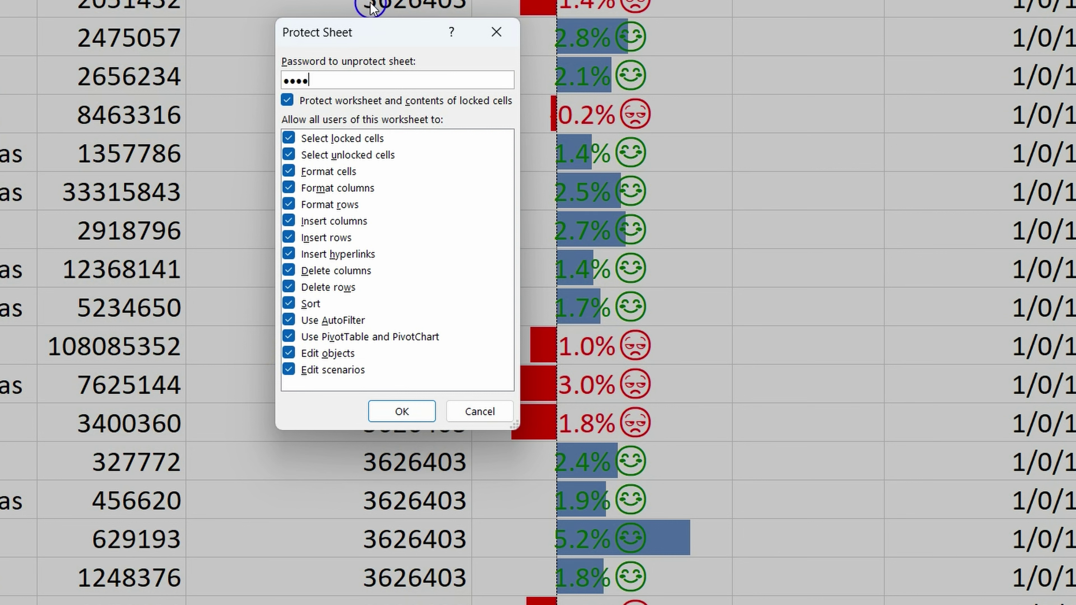
pyautogui.click(402, 411)
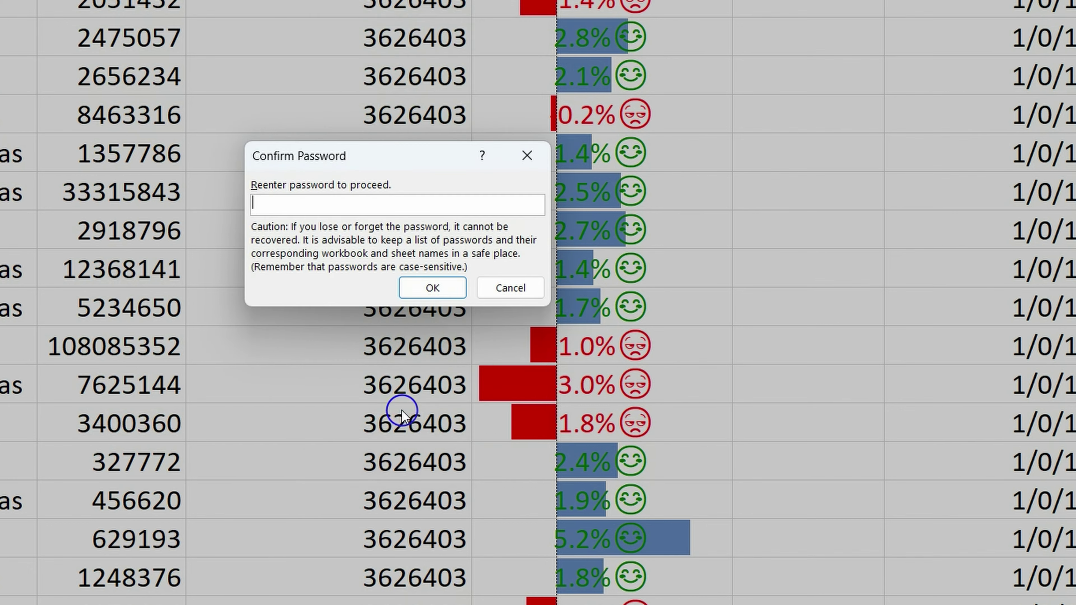
pyautogui.write('123')
pyautogui.click(427, 289)
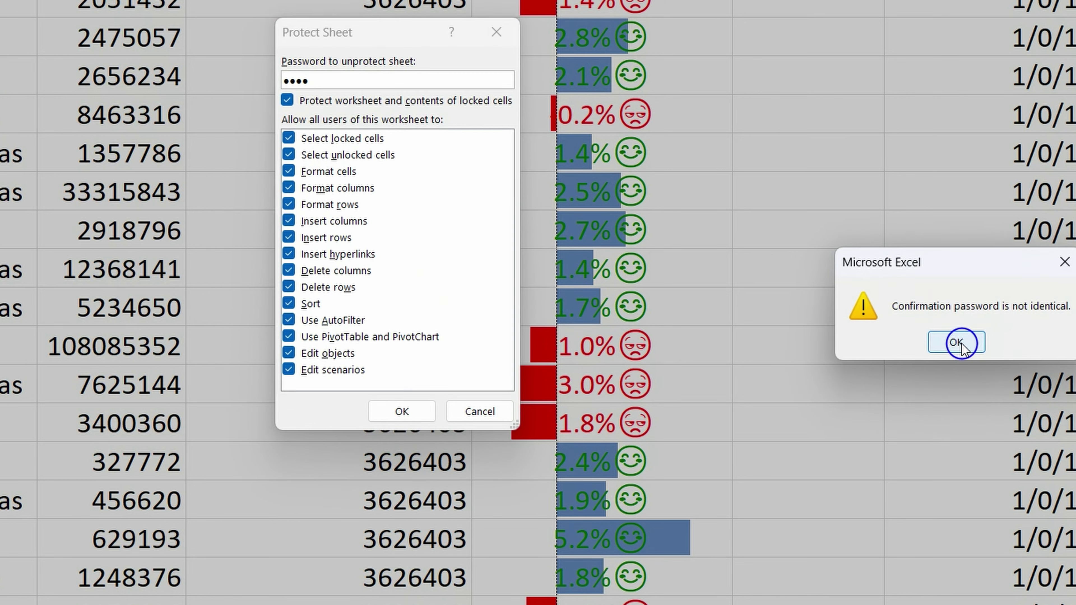
# Correct the mismatched password so the sheet becomes protected, then select cell F4.
pyautogui.click(958, 342)
pyautogui.moveTo(322, 83); pyautogui.dragTo(246, 79)
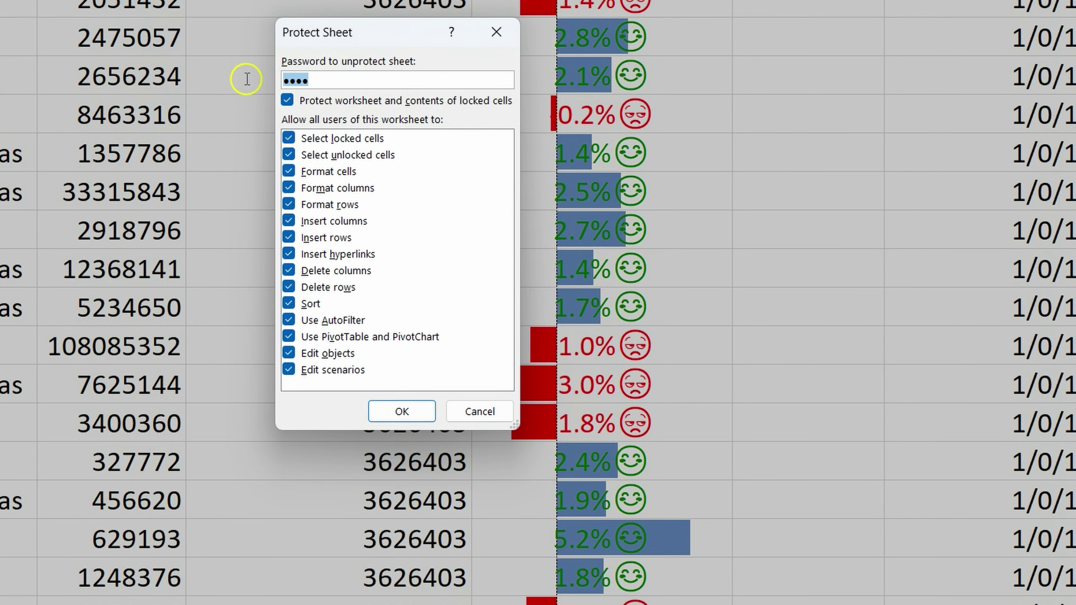
pyautogui.write('12')
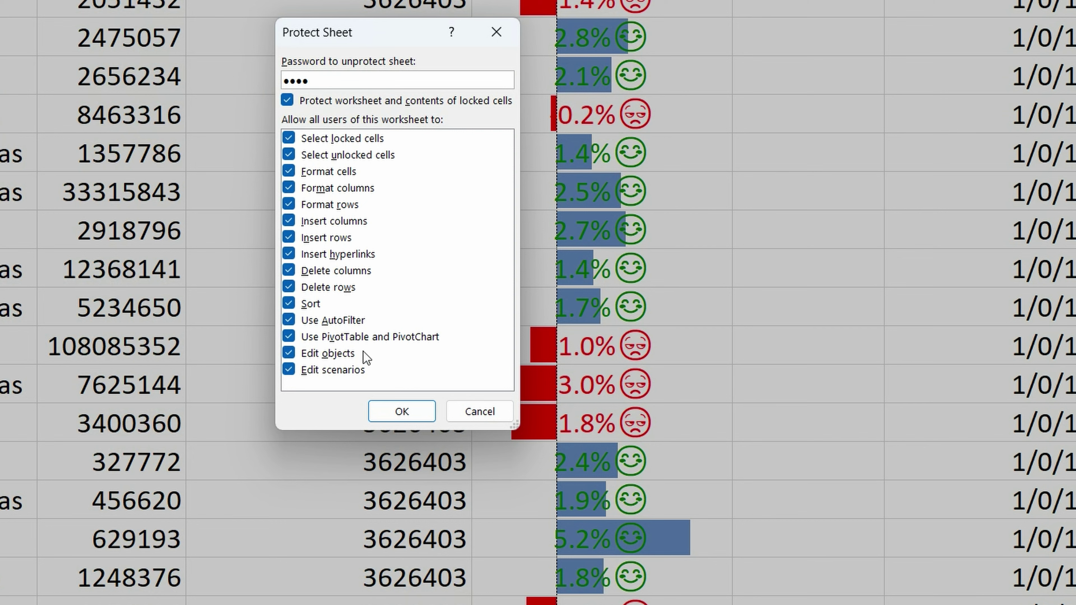
pyautogui.click(406, 411)
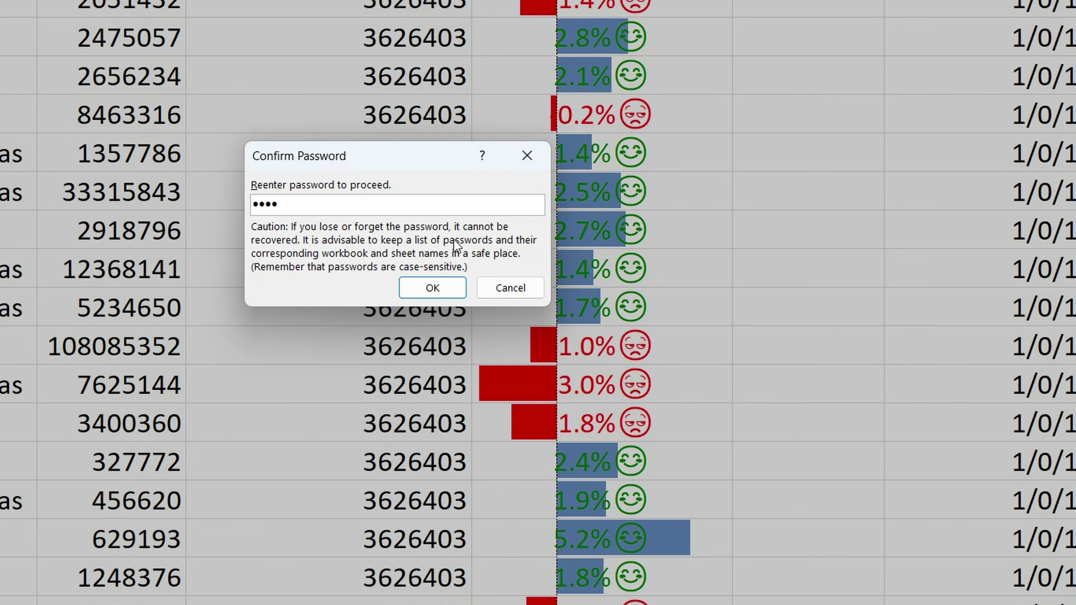
pyautogui.click(433, 288)
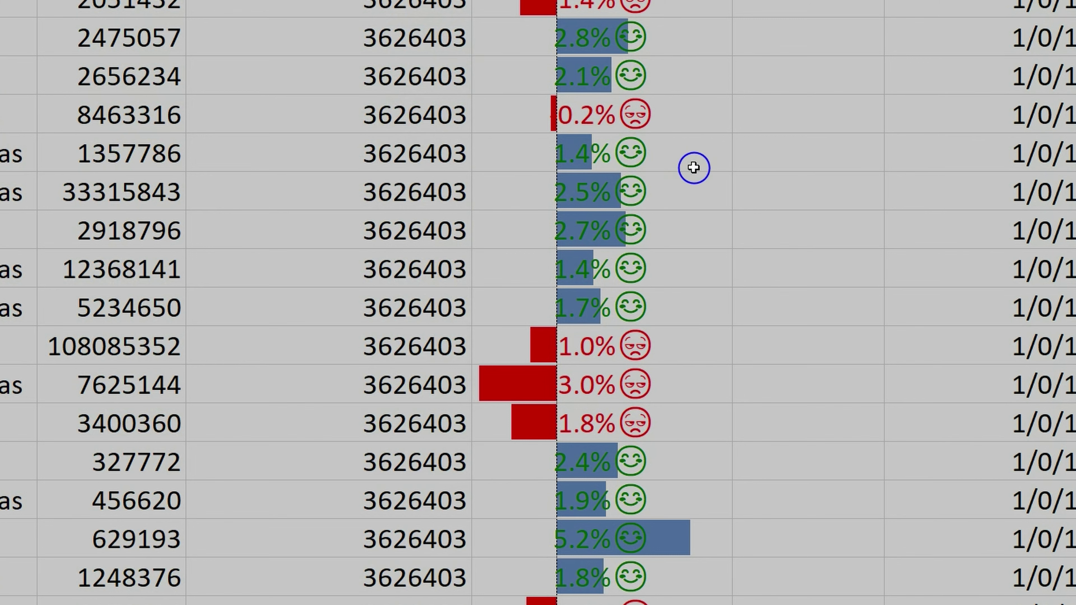
pyautogui.click(675, 167)
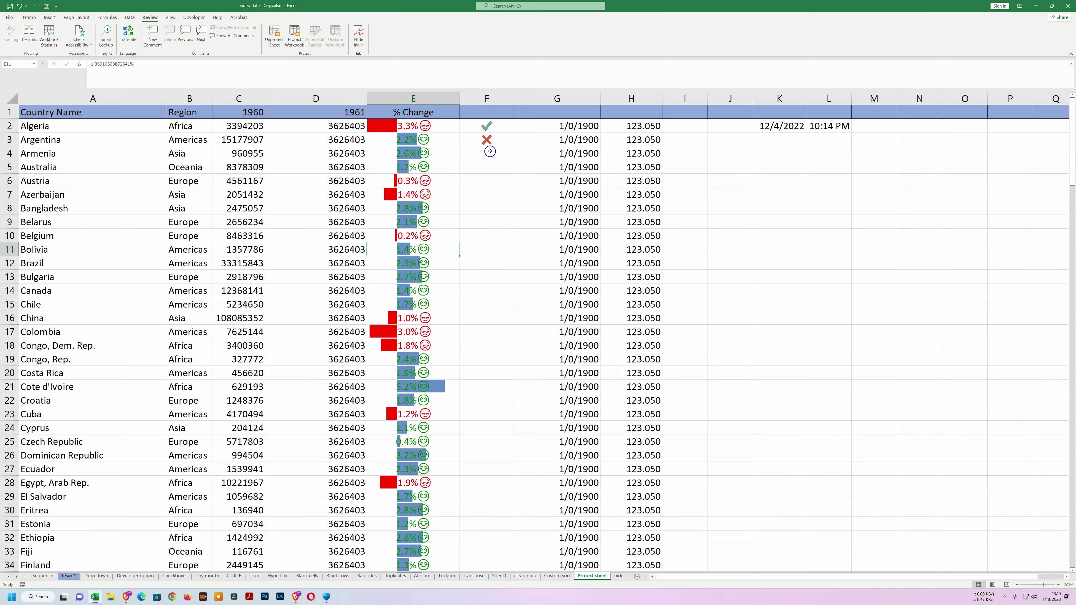
pyautogui.click(490, 151)
# Enter 2 in F4 and 1 in F5, then confirm locked D4 cannot be edited.
pyautogui.write('2')
pyautogui.press('Return')
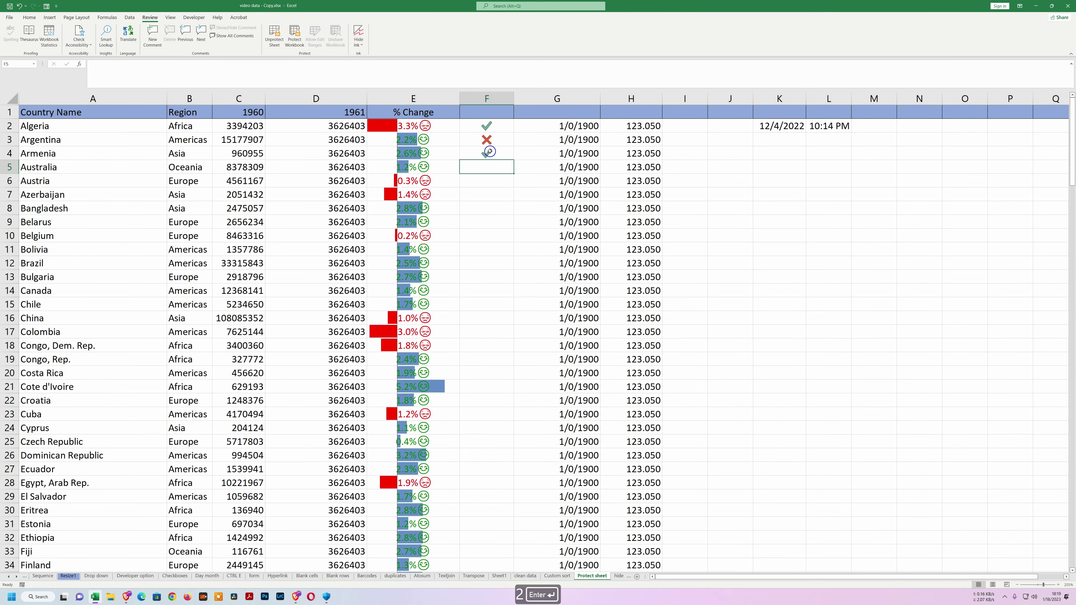
pyautogui.write('1')
pyautogui.press('Return')
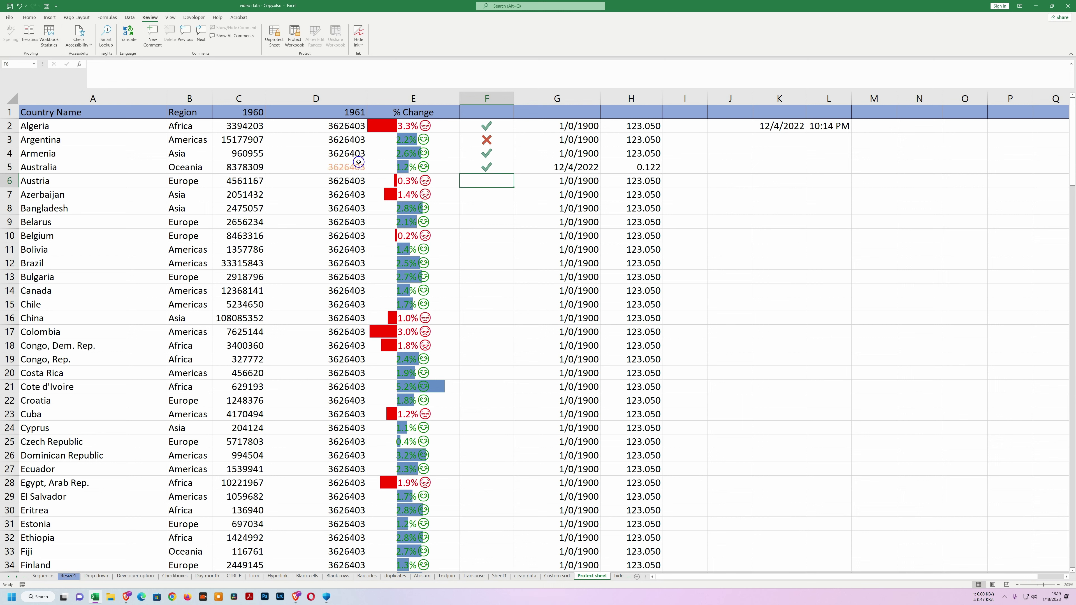
pyautogui.click(350, 156)
pyautogui.doubleClick(351, 156)
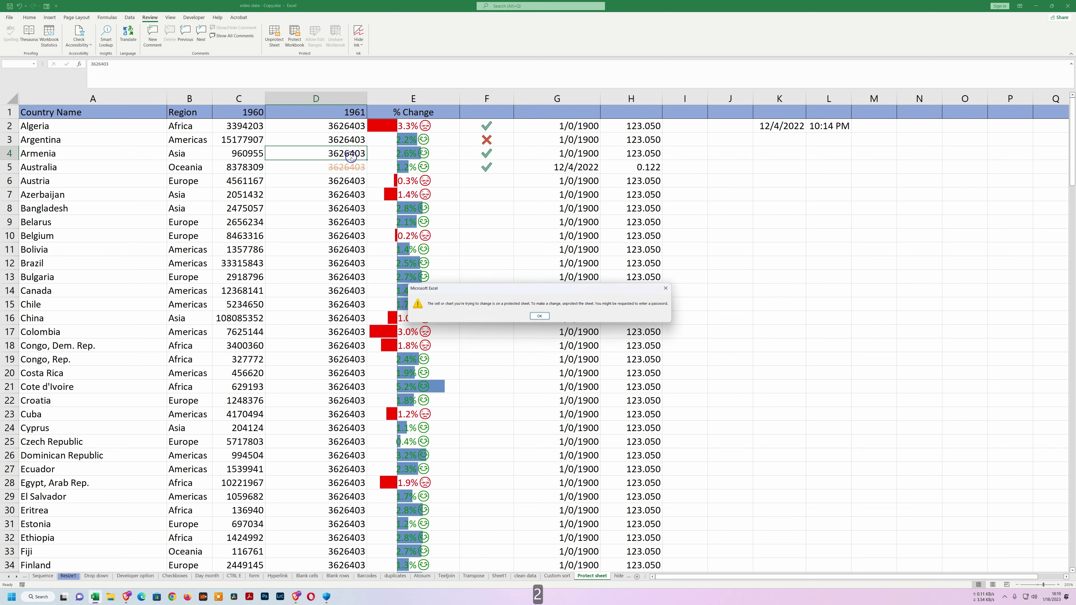
pyautogui.click(541, 316)
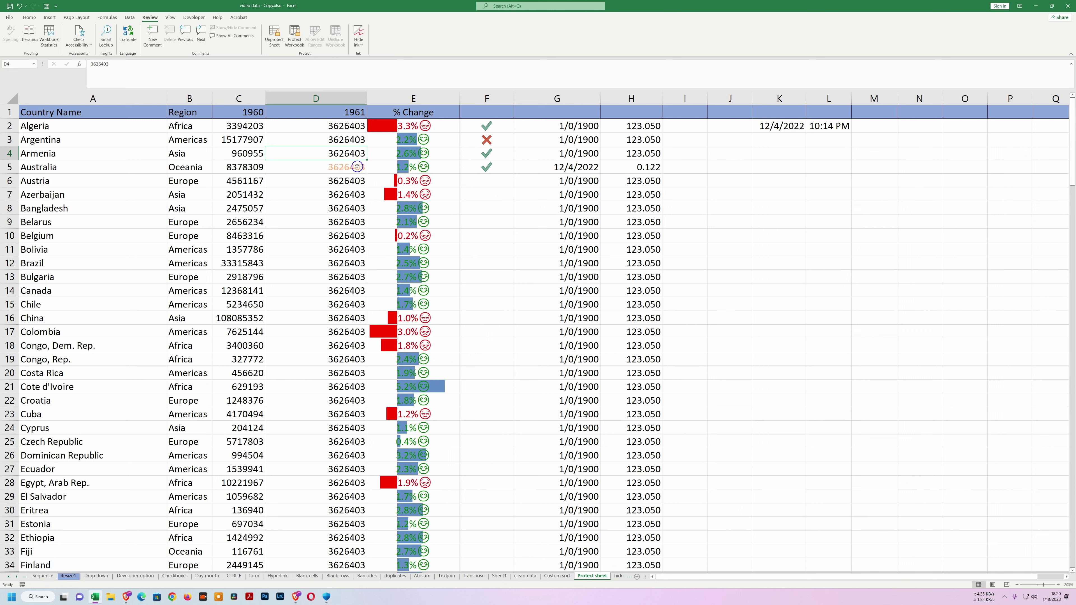
# Unprotect the sheet by entering its password.
pyautogui.click(486, 189)
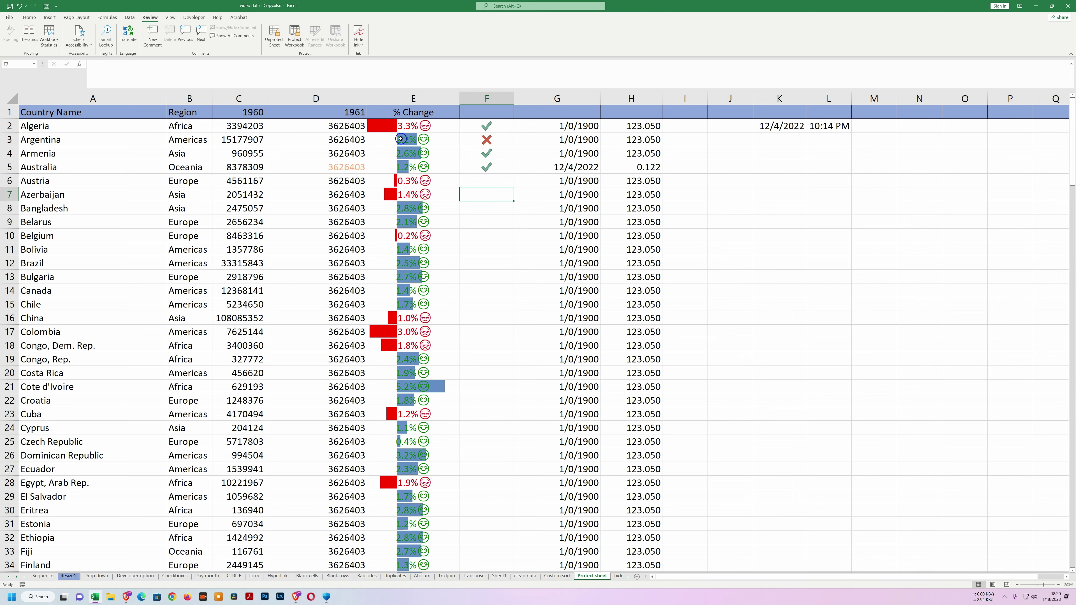
pyautogui.click(8, 95)
pyautogui.click(275, 37)
pyautogui.write('1234')
pyautogui.press('Return')
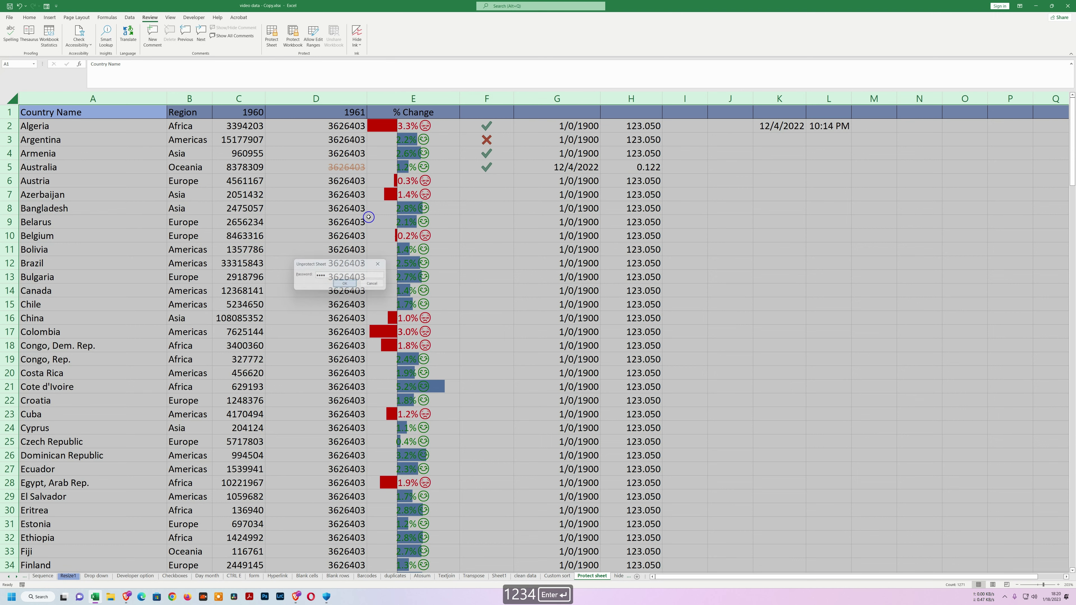
# Change D10 to 22 and C10 to 132, then type 4 in F8.
pyautogui.click(321, 230)
pyautogui.write('22')
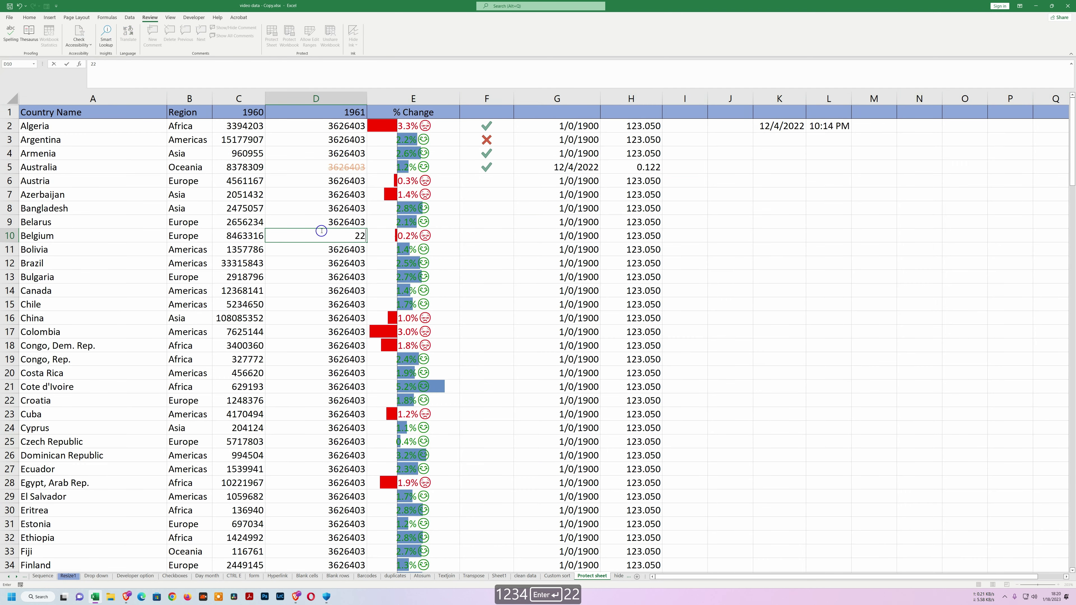
pyautogui.click(240, 235)
pyautogui.write('132')
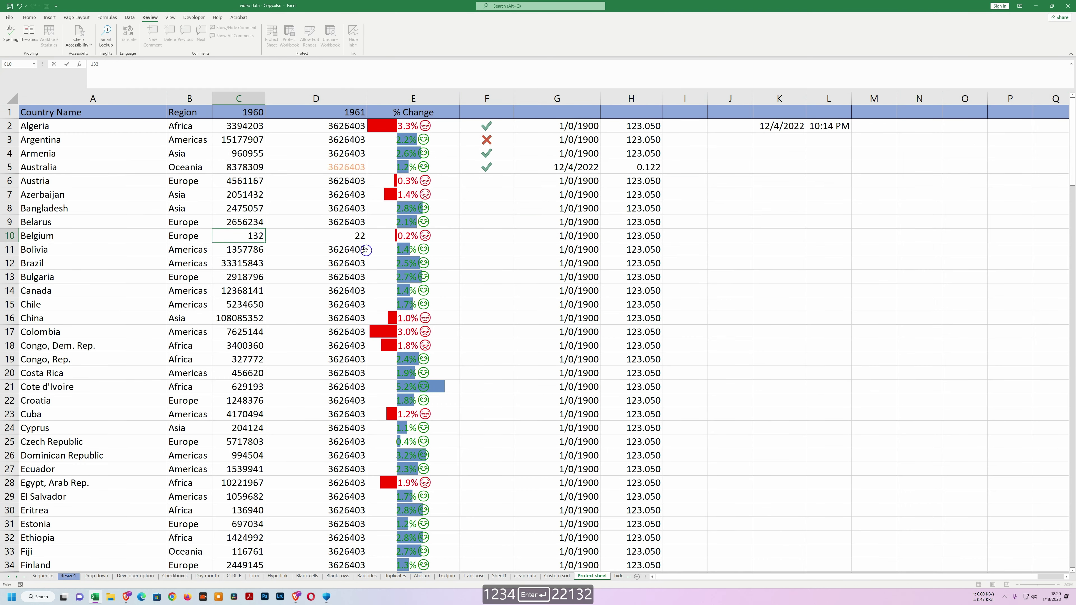
pyautogui.click(476, 206)
pyautogui.write('4')
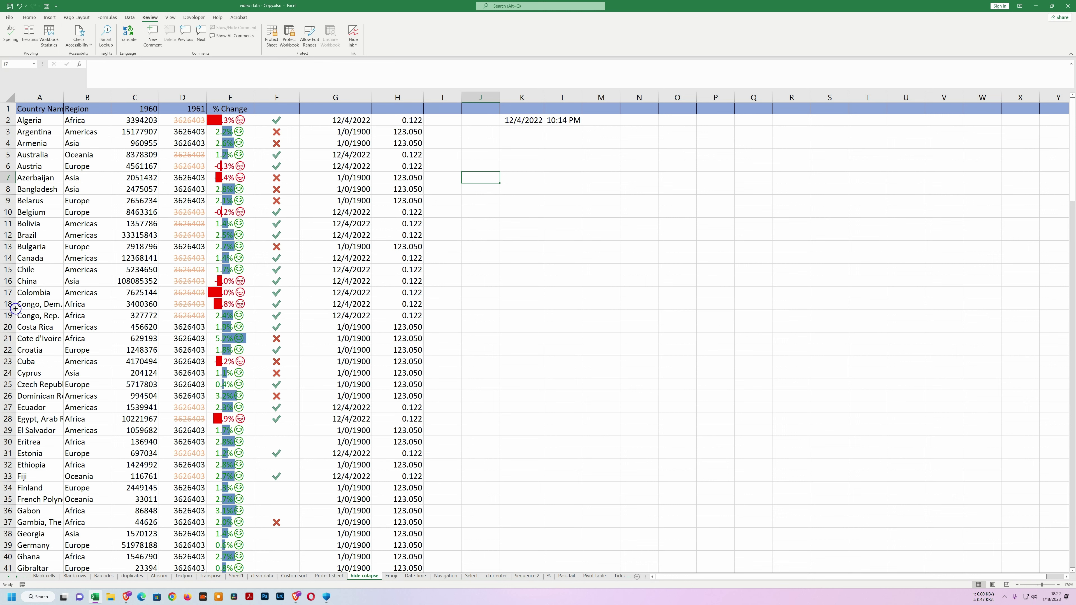
# Hide rows 5–13, then unhide them by double-clicking the row boundary.
pyautogui.moveTo(87, 168); pyautogui.dragTo(87, 340)
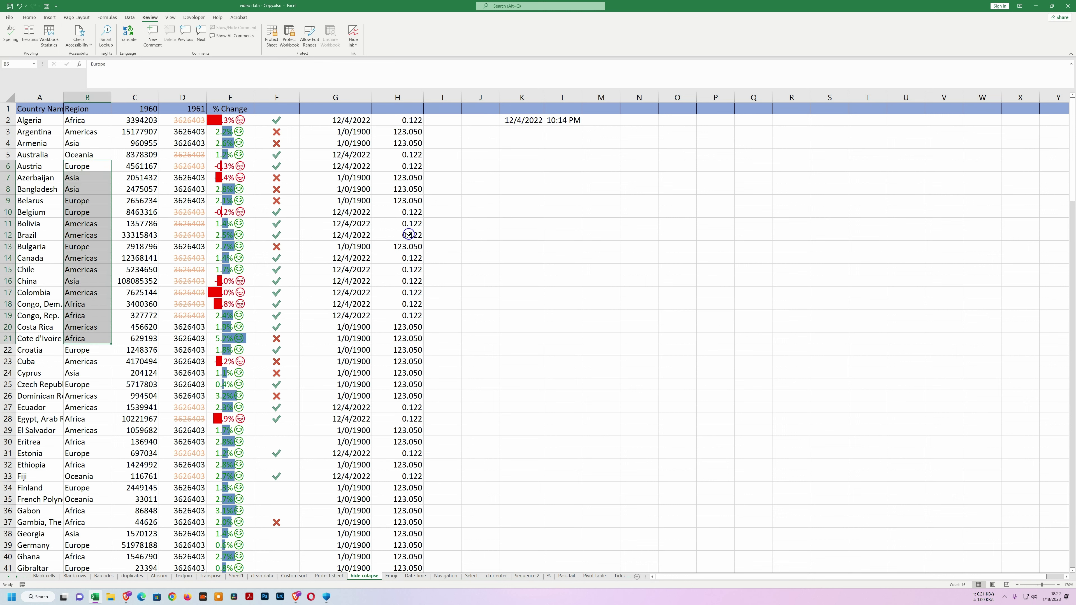
pyautogui.click(439, 234)
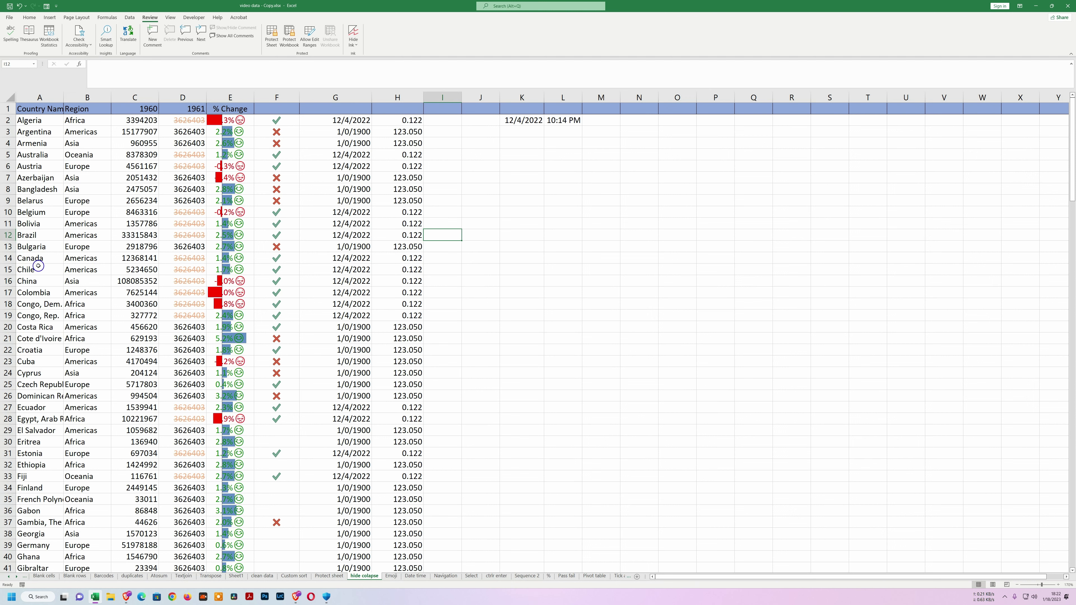
pyautogui.click(61, 158)
pyautogui.hotkey('shift', 'space')
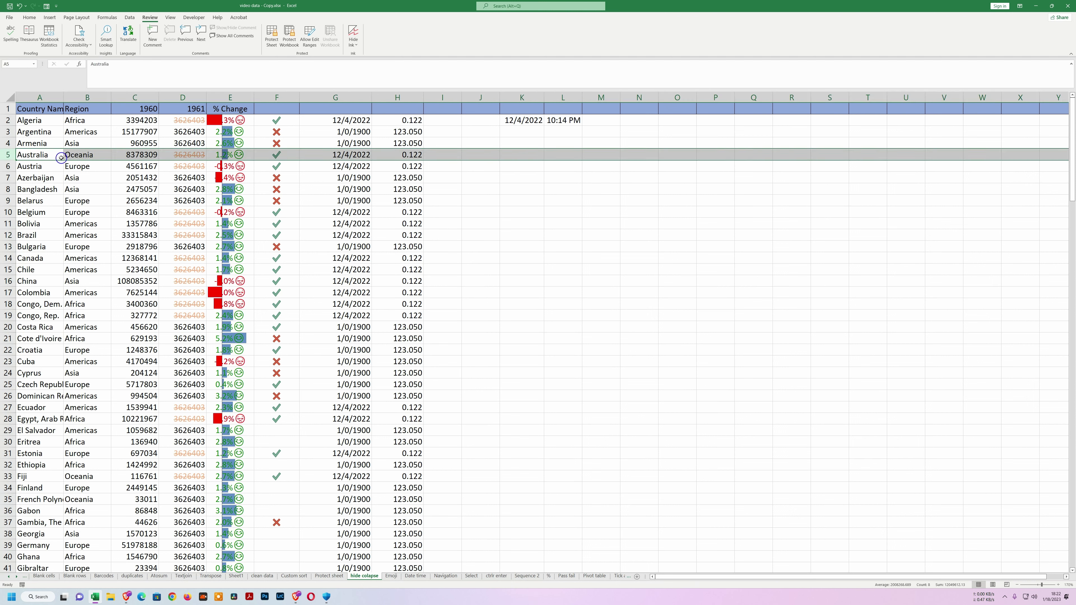
pyautogui.moveTo(7, 155); pyautogui.dragTo(3, 246)
pyautogui.rightClick(5, 213)
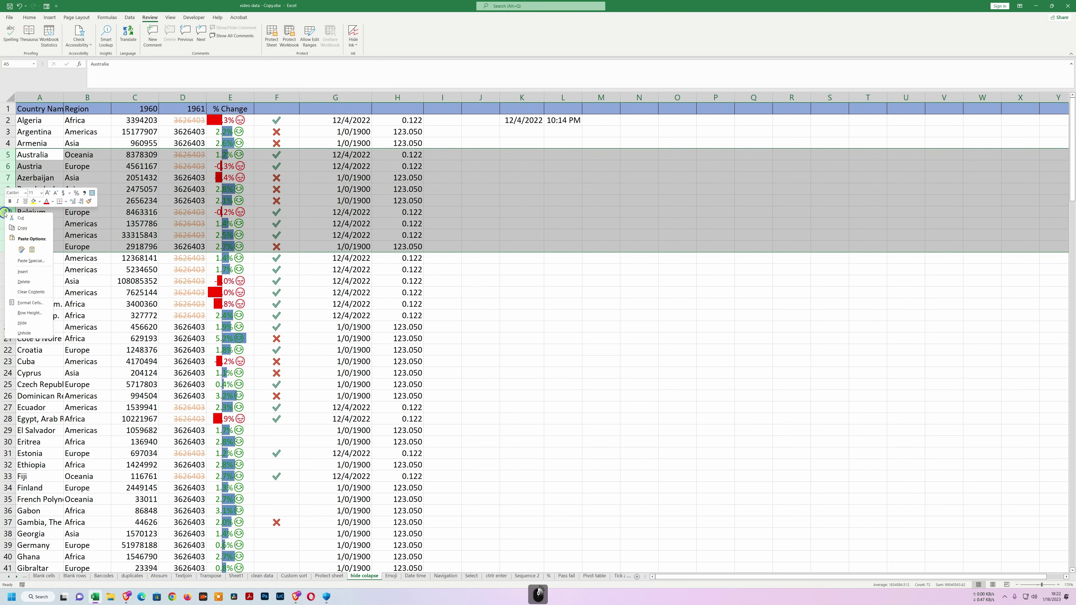
pyautogui.click(25, 323)
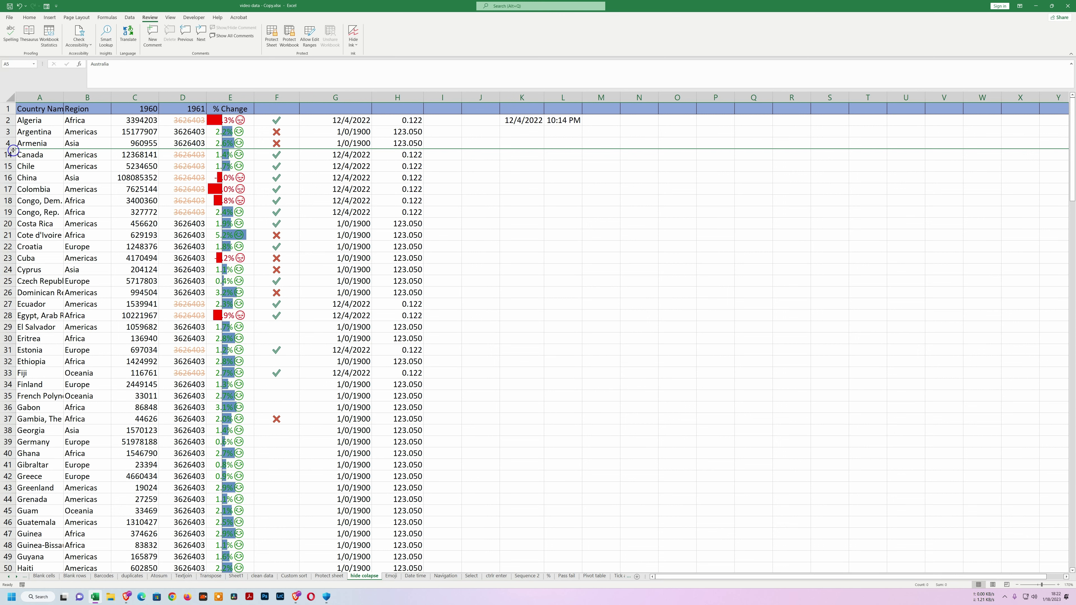
pyautogui.doubleClick(13, 149)
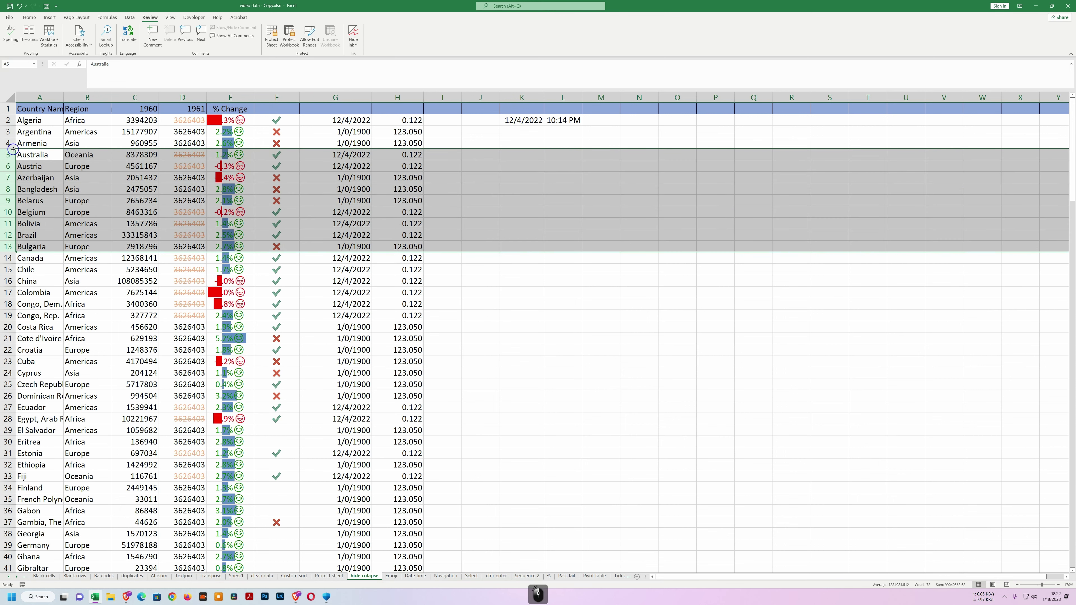
# Hide columns A–C, bring them back, then select the country names from A4.
pyautogui.click(61, 281)
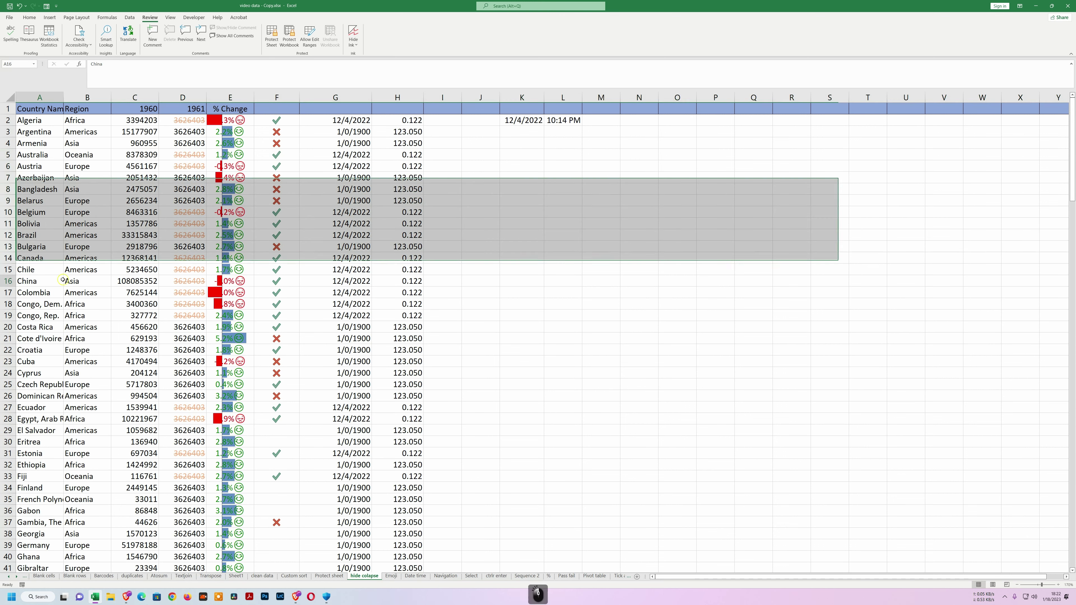
pyautogui.moveTo(49, 97); pyautogui.dragTo(125, 94)
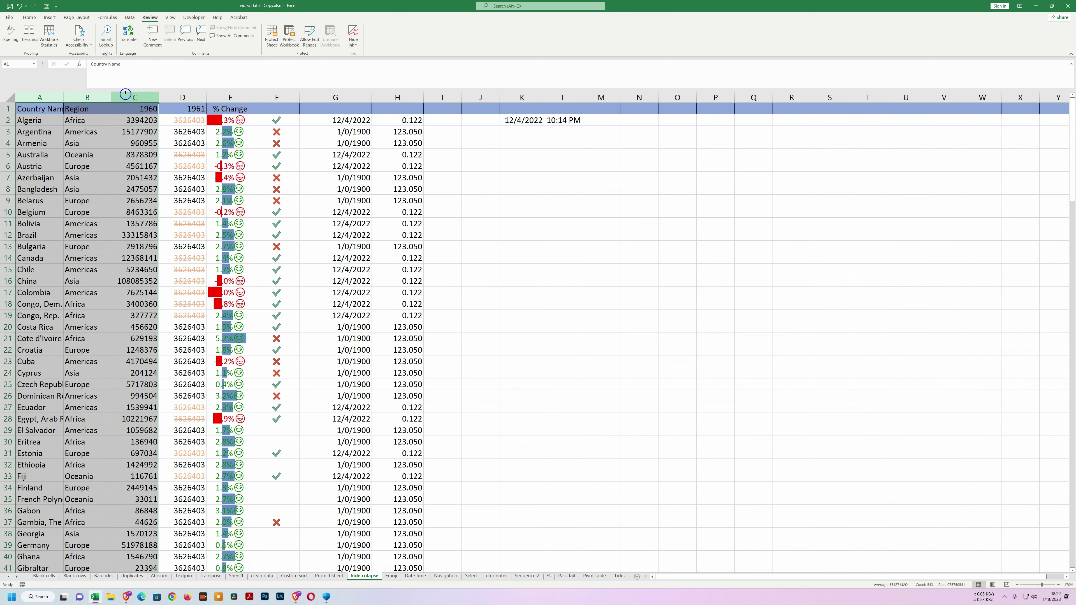
pyautogui.rightClick(91, 97)
pyautogui.click(109, 208)
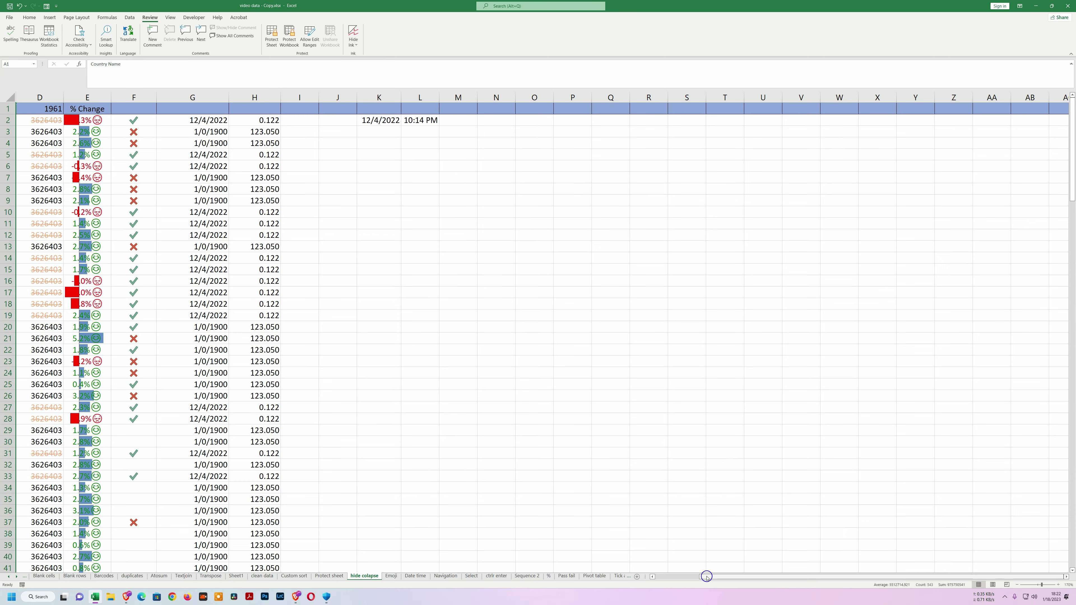
pyautogui.moveTo(704, 572); pyautogui.dragTo(642, 576)
pyautogui.click(164, 254)
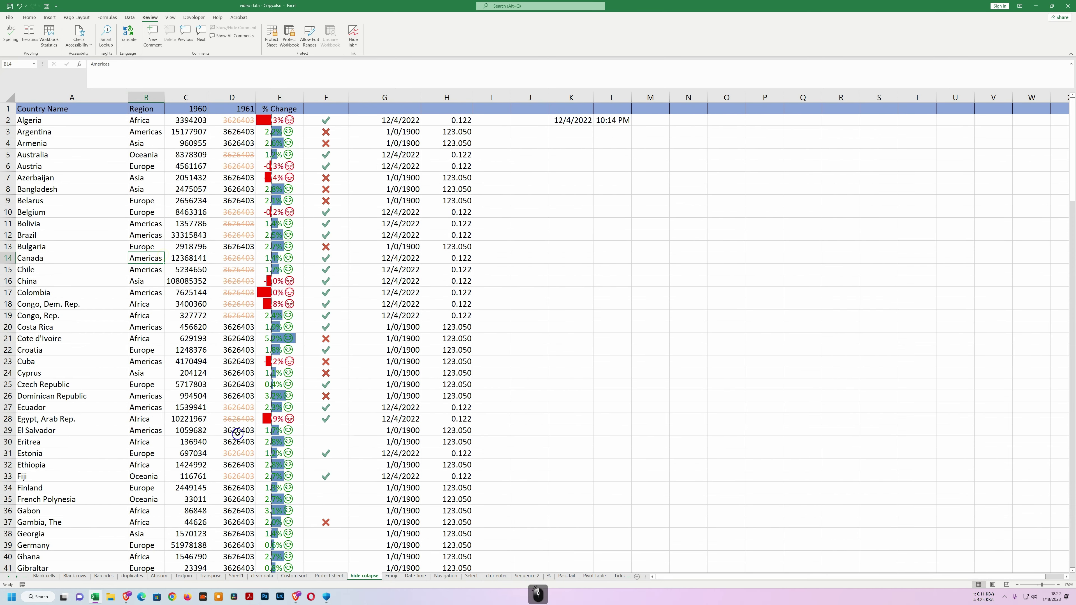
pyautogui.moveTo(81, 140); pyautogui.dragTo(89, 407)
# Apply the custom number format ;;; to A4:A27 so the country names disappear.
pyautogui.rightClick(68, 206)
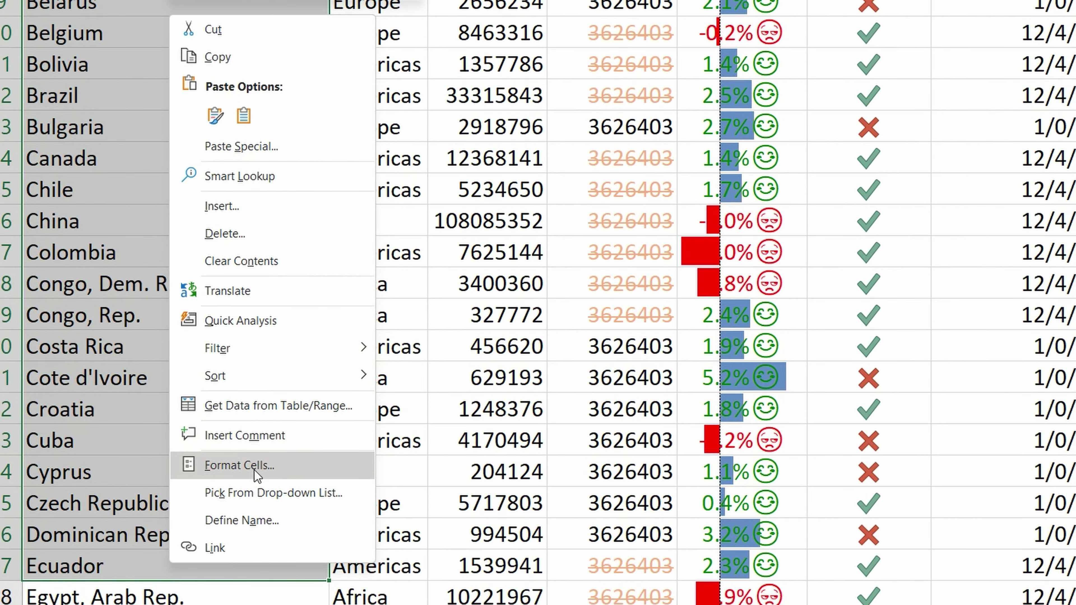
pyautogui.click(254, 466)
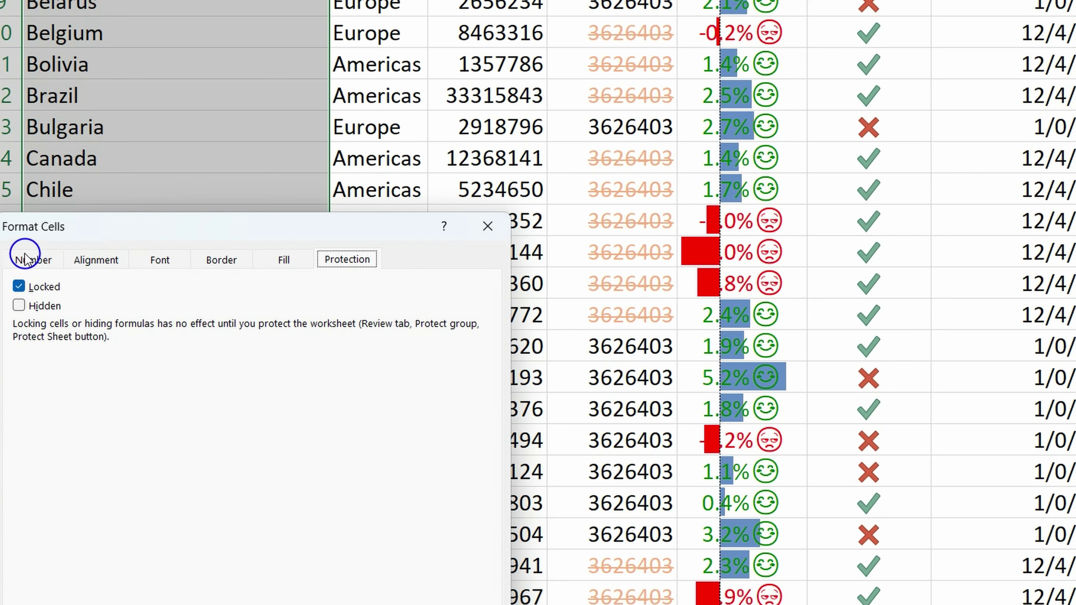
pyautogui.click(38, 260)
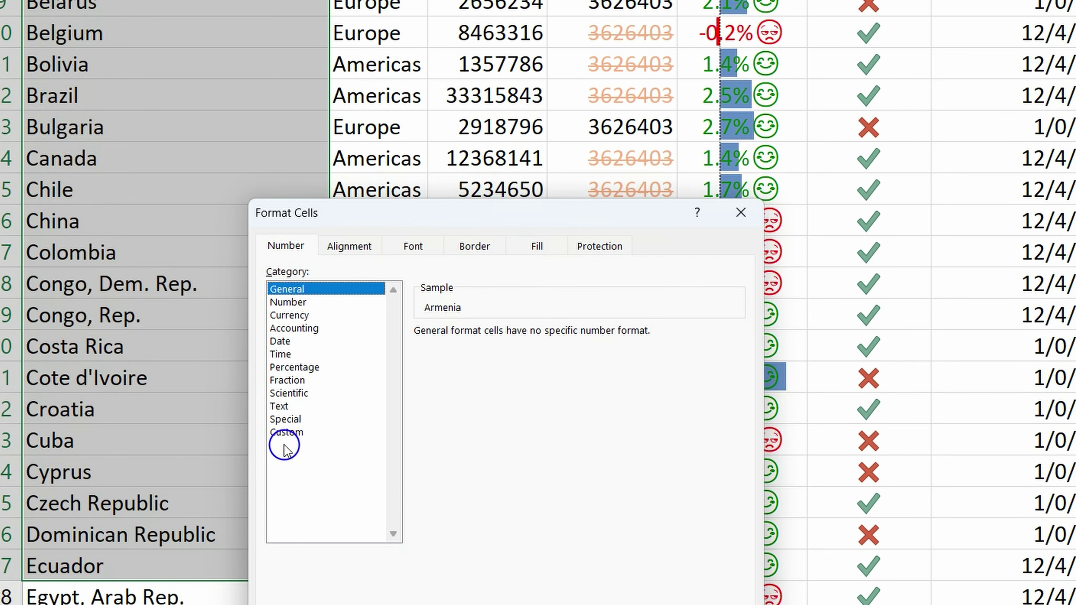
pyautogui.click(286, 432)
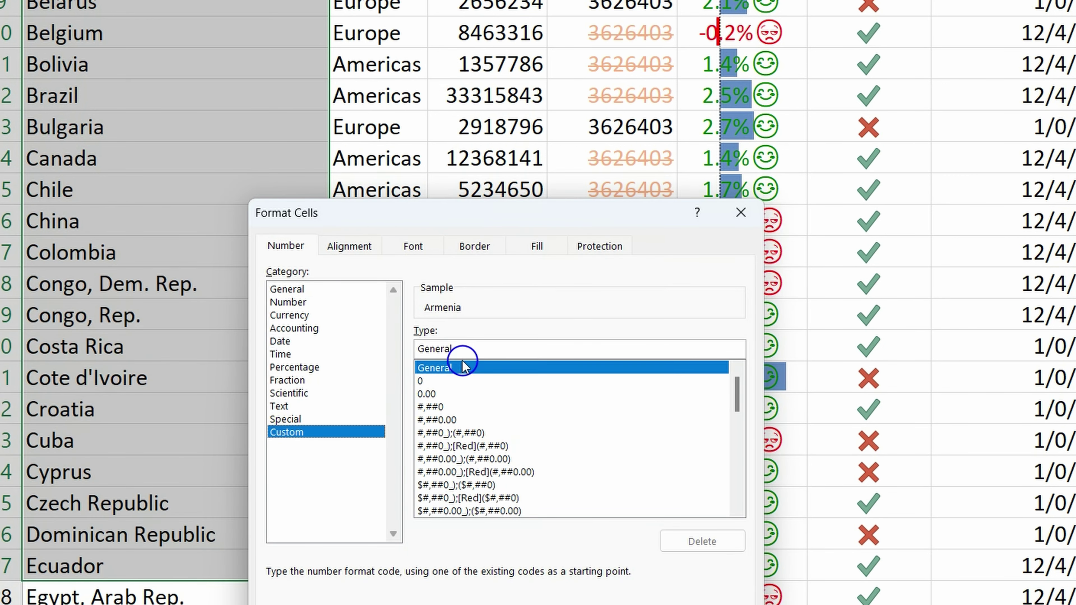
pyautogui.doubleClick(464, 349)
pyautogui.press('BackSpace')
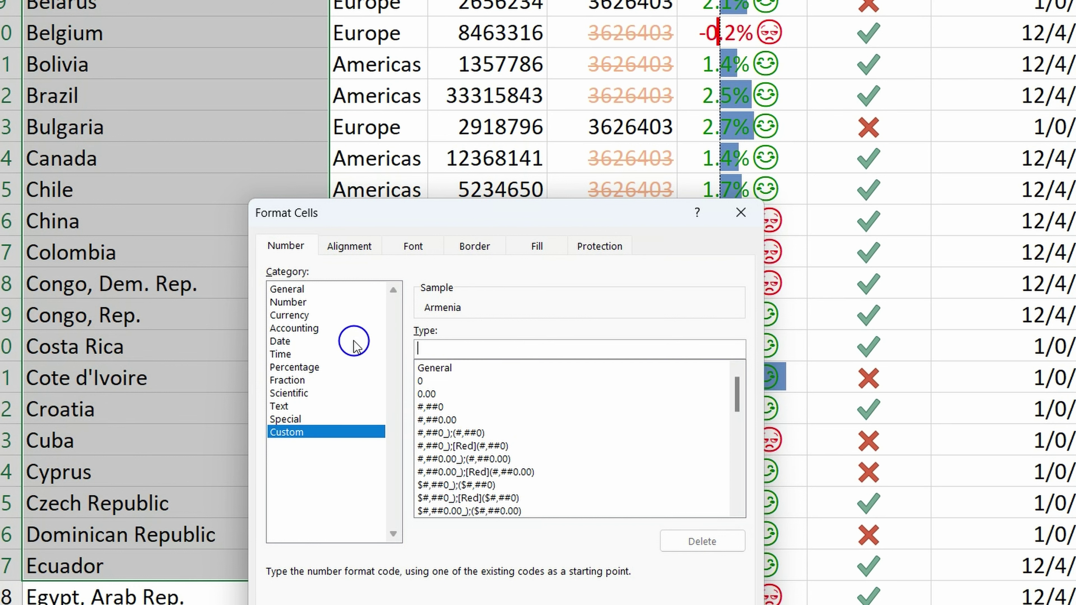
pyautogui.write(';;;')
pyautogui.press('Return')
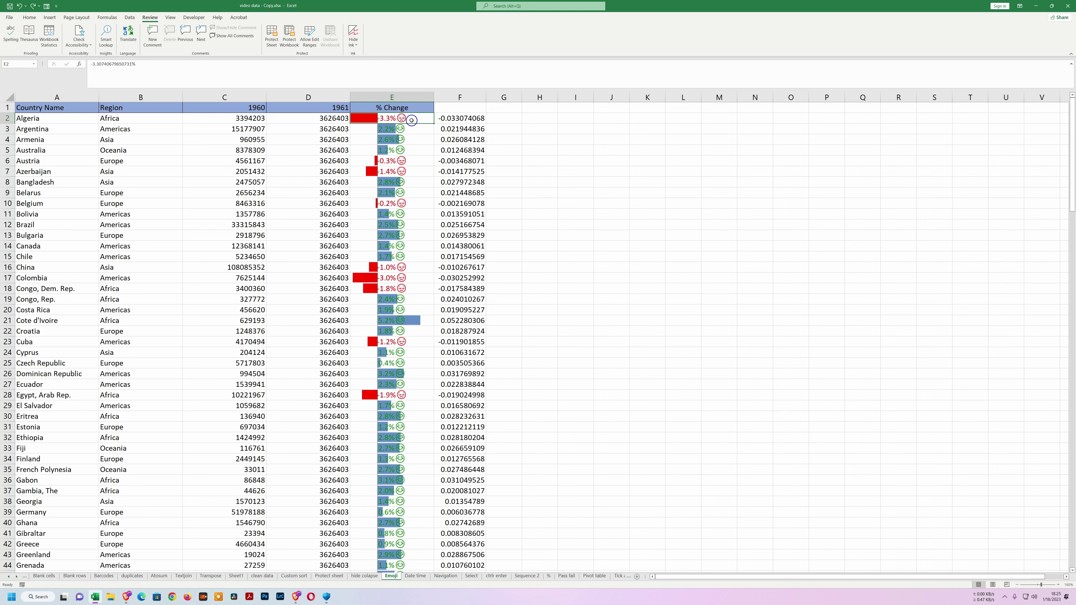
# Apply Percent Style to the column F values from F2 to the last row.
pyautogui.moveTo(455, 120); pyautogui.dragTo(472, 547)
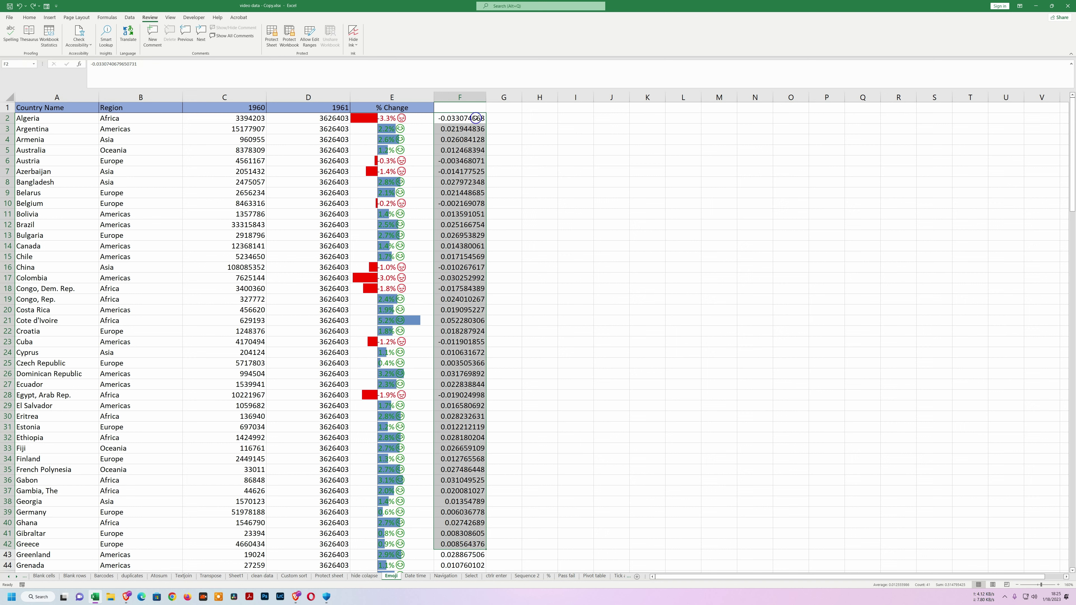
pyautogui.click(469, 119)
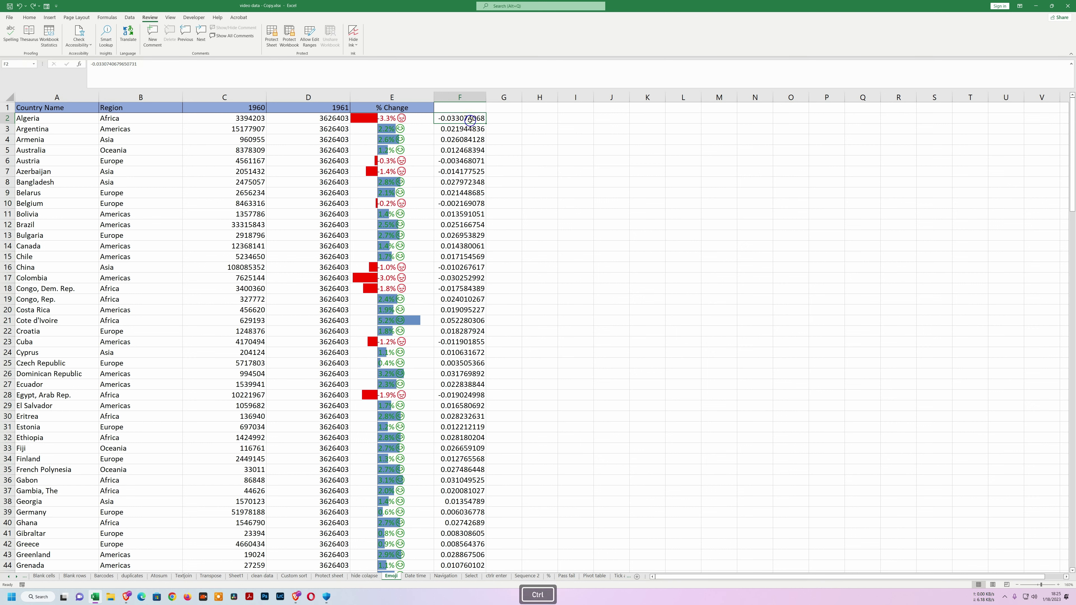
pyautogui.hotkey('ctrl', 'shift', 'Down')
pyautogui.scroll(20, 470, 120)
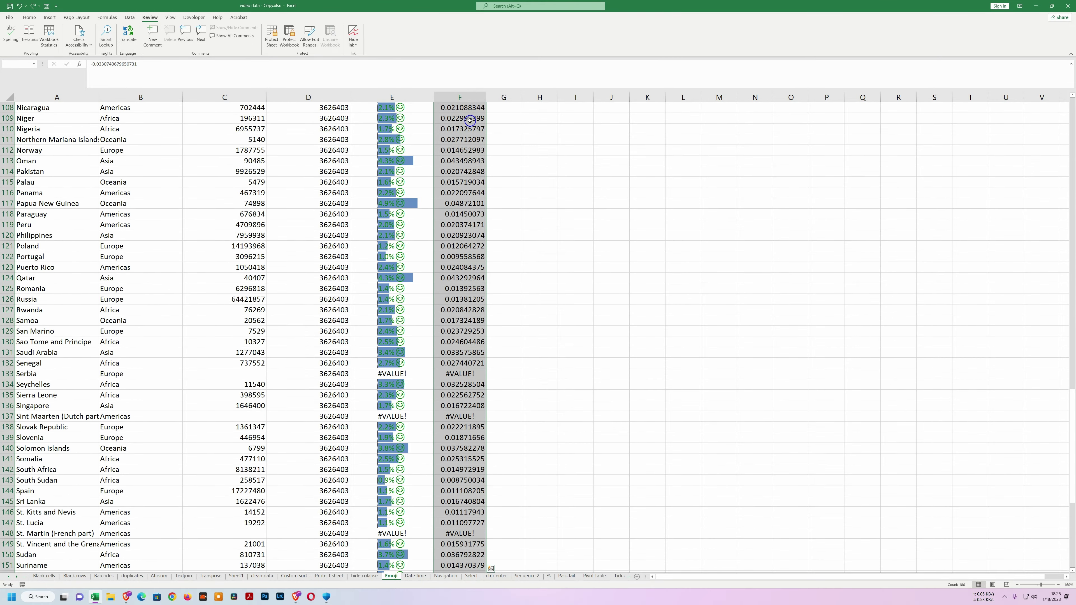
pyautogui.click(30, 19)
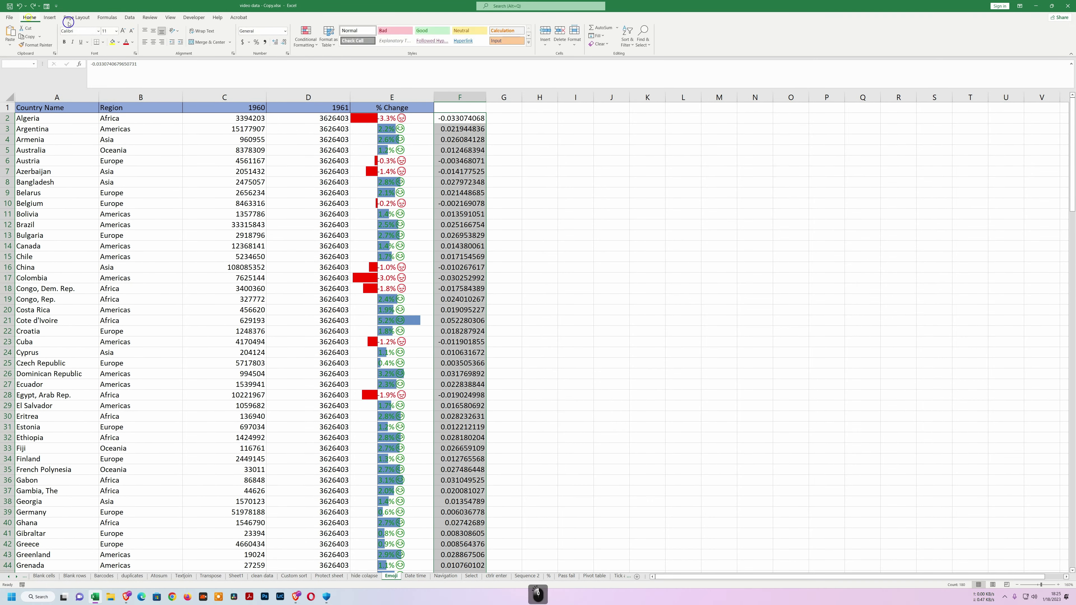
pyautogui.click(256, 42)
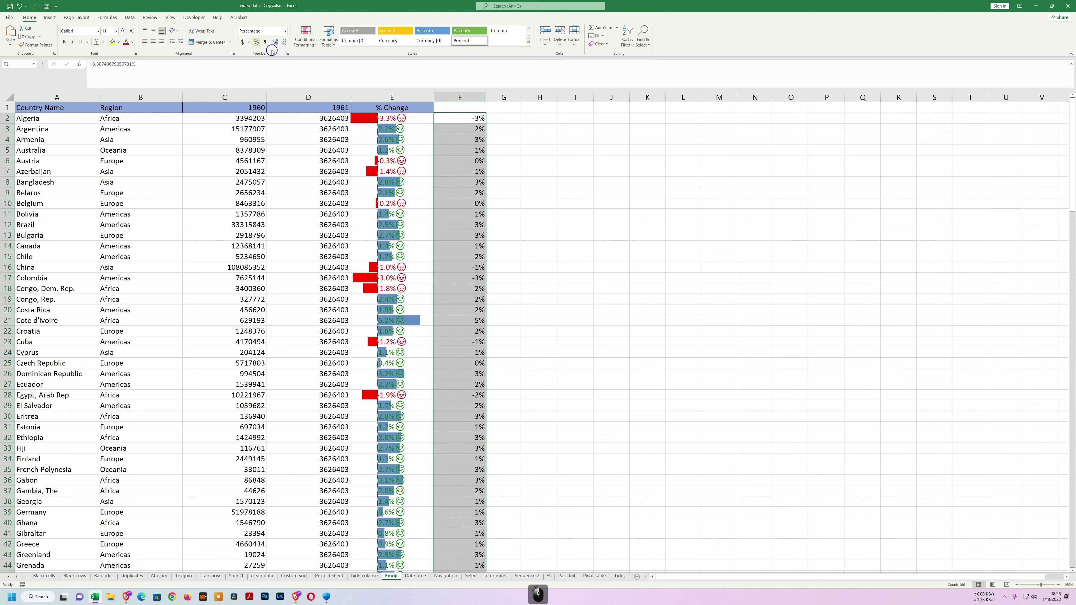
# Reselect the column F values from F2 down to the end of the data.
pyautogui.click(469, 149)
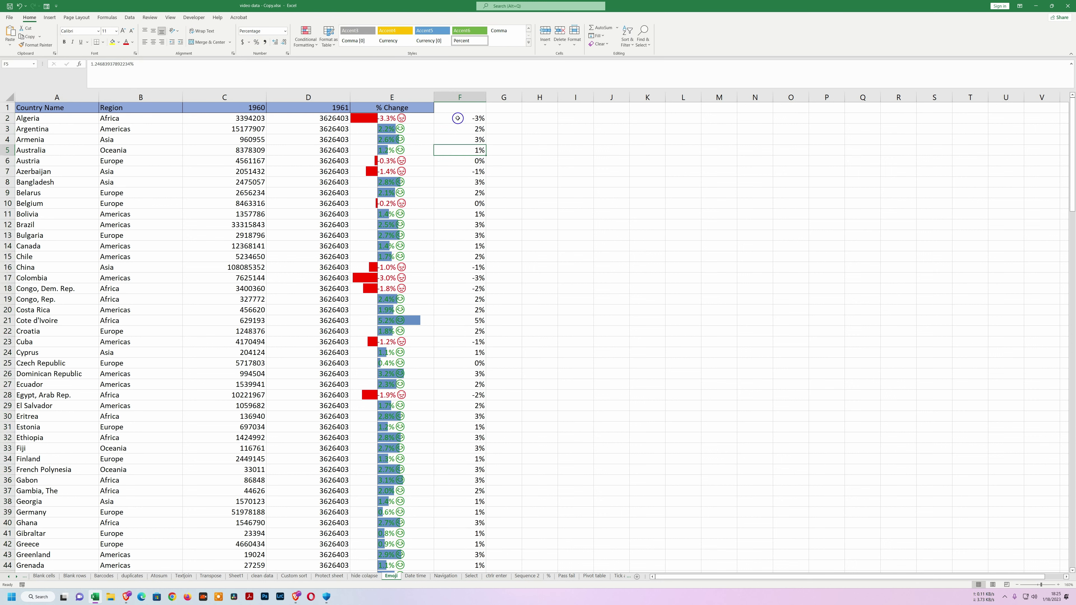
pyautogui.click(458, 119)
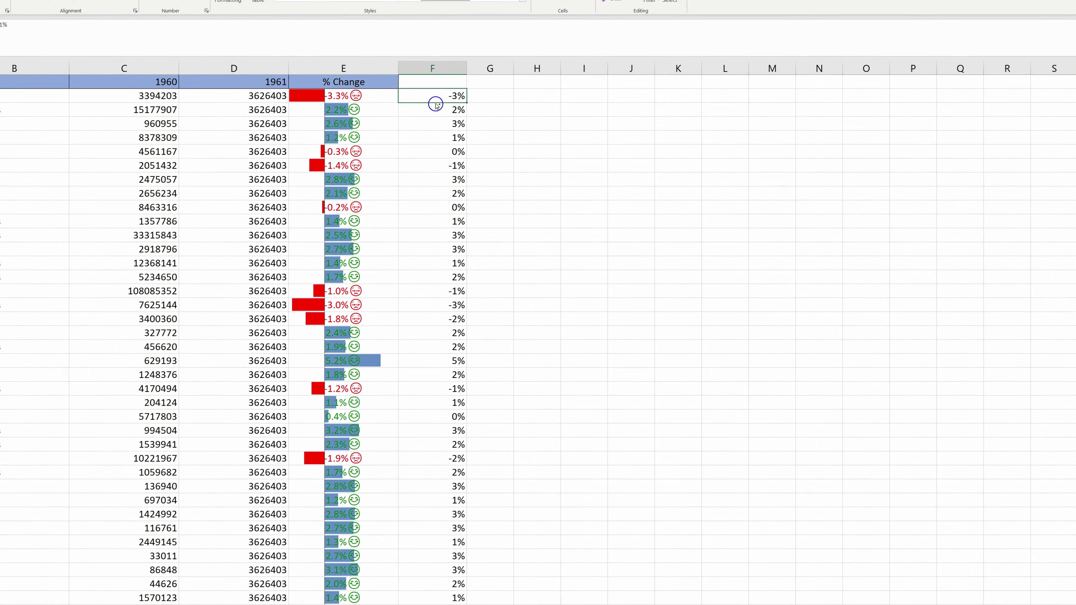
pyautogui.hotkey('ctrl', 'shift', 'Down')
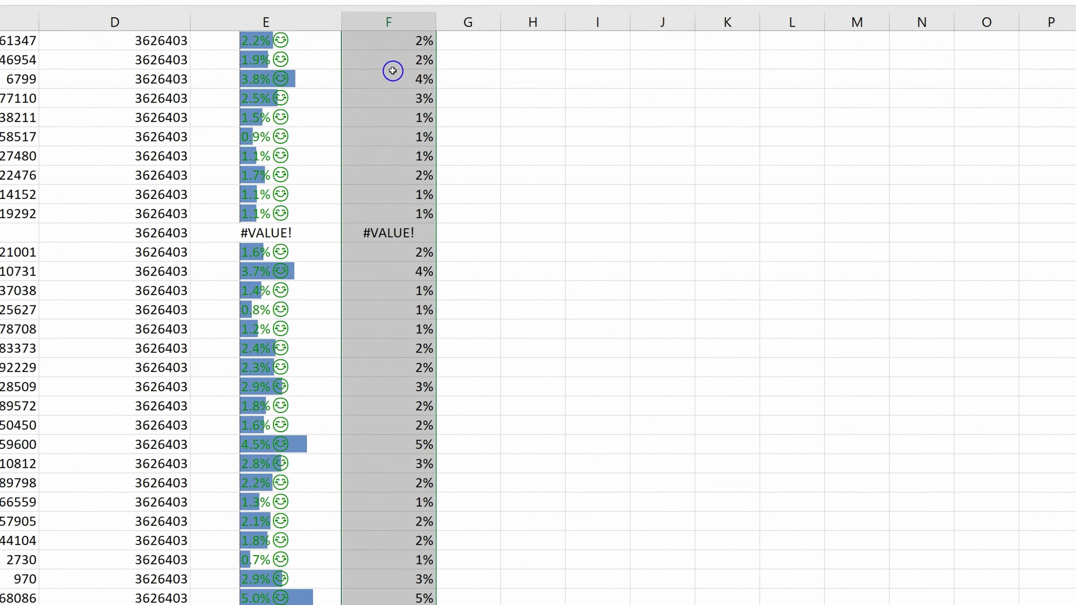
pyautogui.hotkey('ctrl', 'BackSpace')
# Start a custom format of [color 3]0.0% followed by a laughing emoji for gains.
pyautogui.rightClick(306, 35)
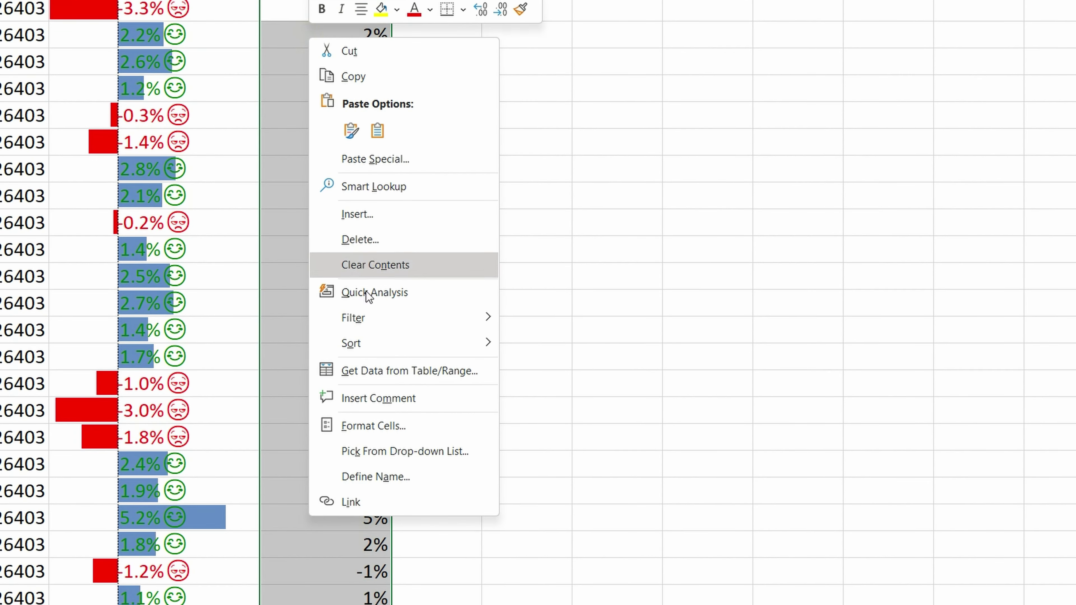
pyautogui.click(382, 426)
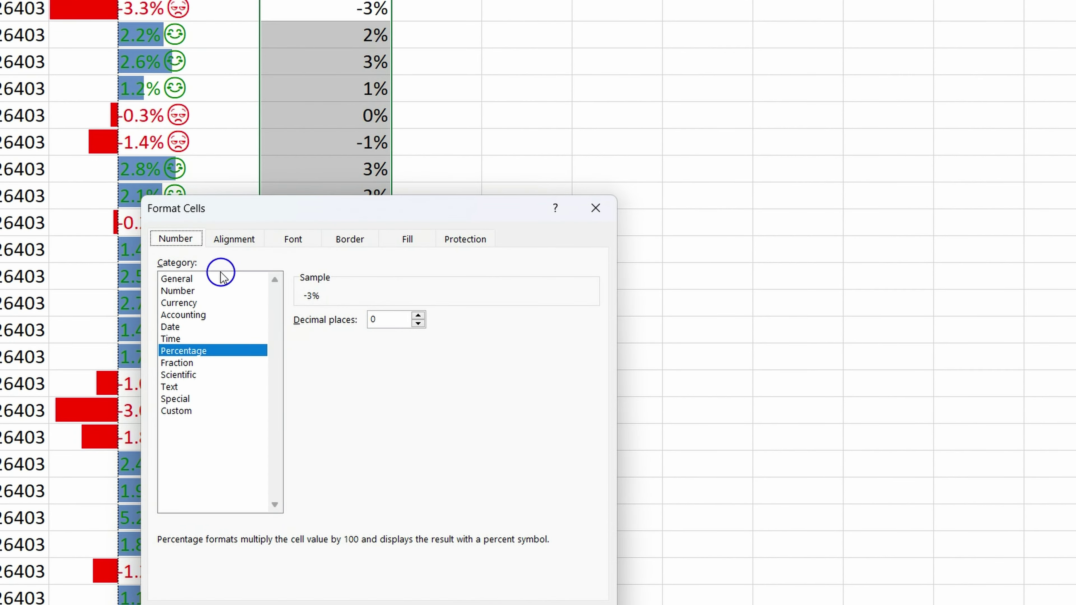
pyautogui.click(193, 431)
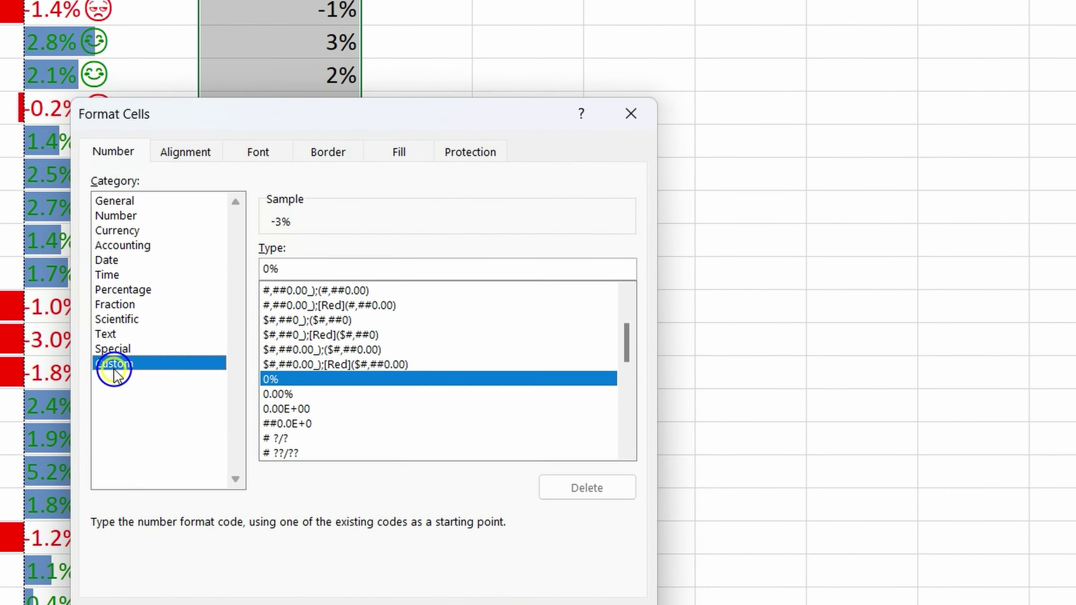
pyautogui.doubleClick(304, 269)
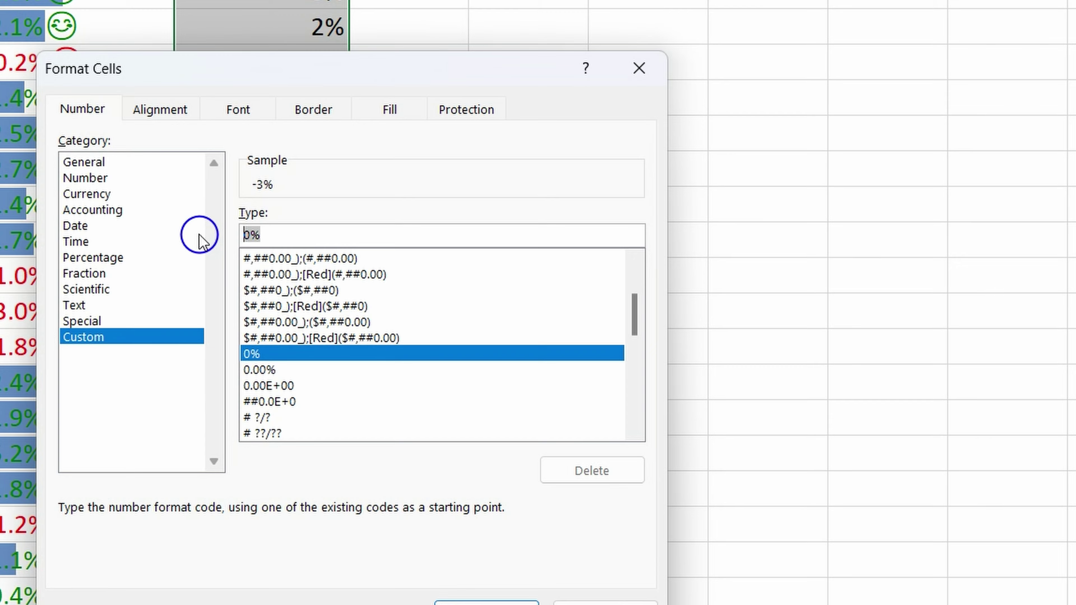
pyautogui.write('[')
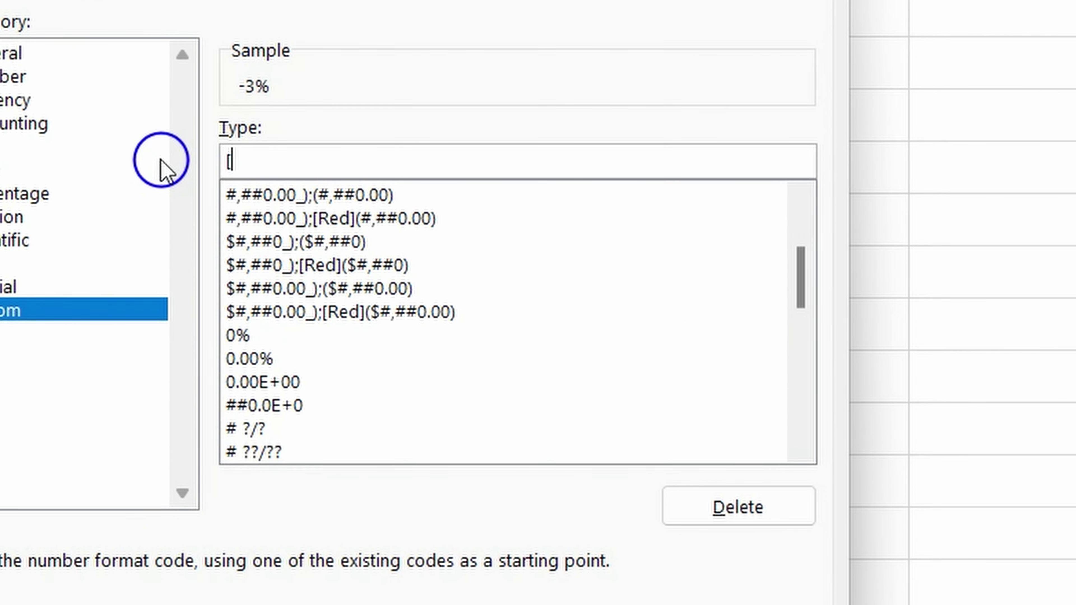
pyautogui.write('color 3')
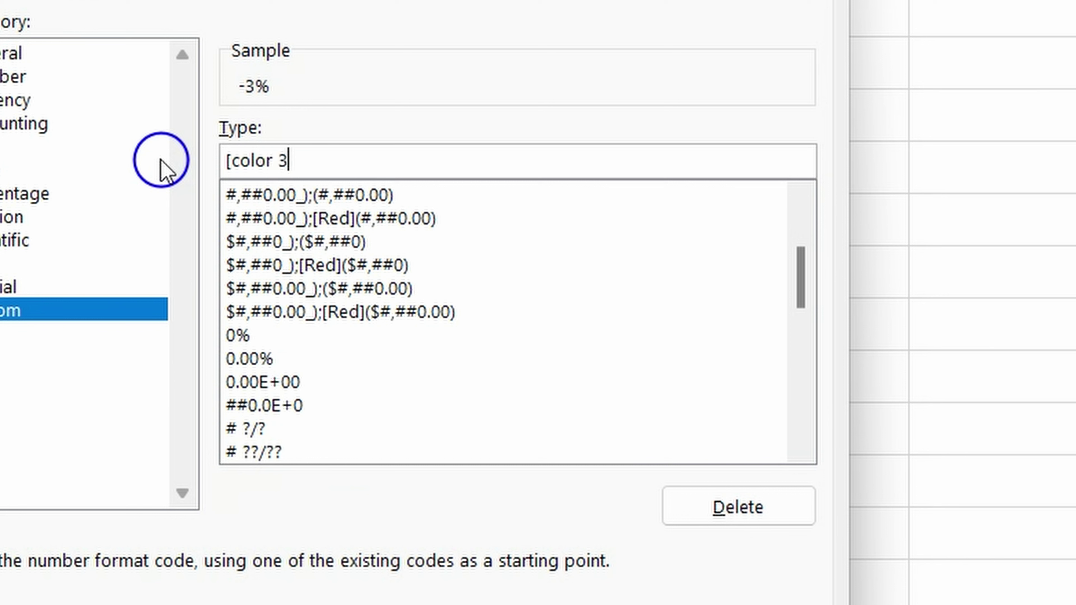
pyautogui.write(']')
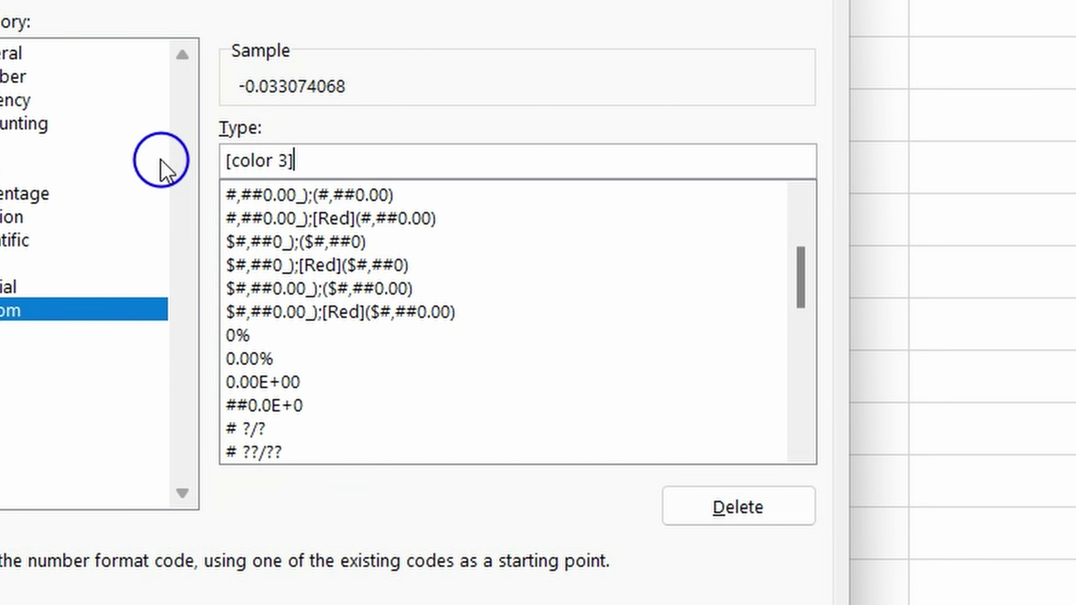
pyautogui.write('0.')
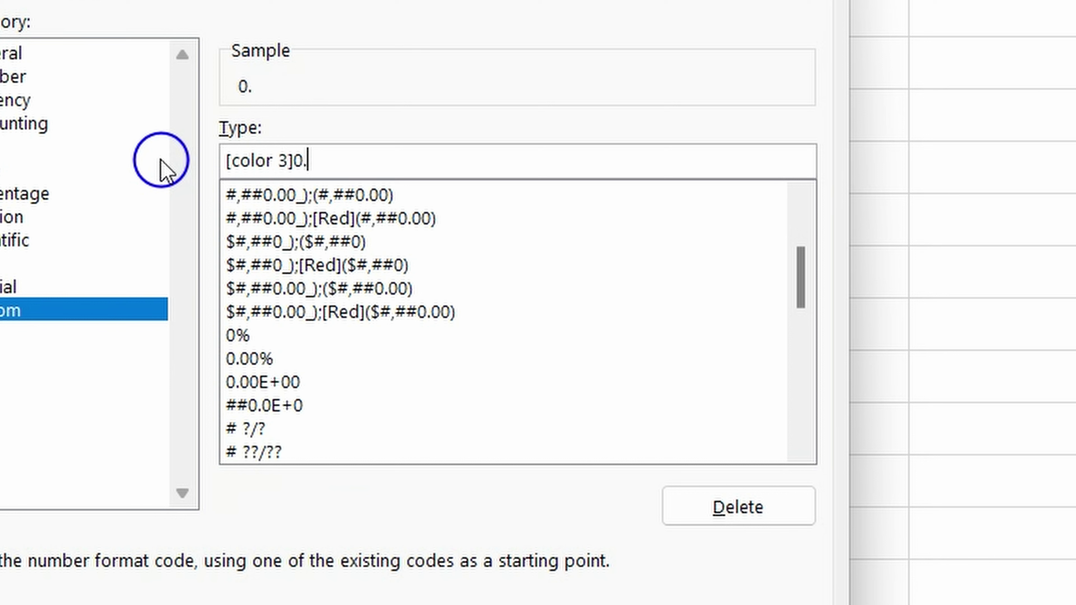
pyautogui.write('0%')
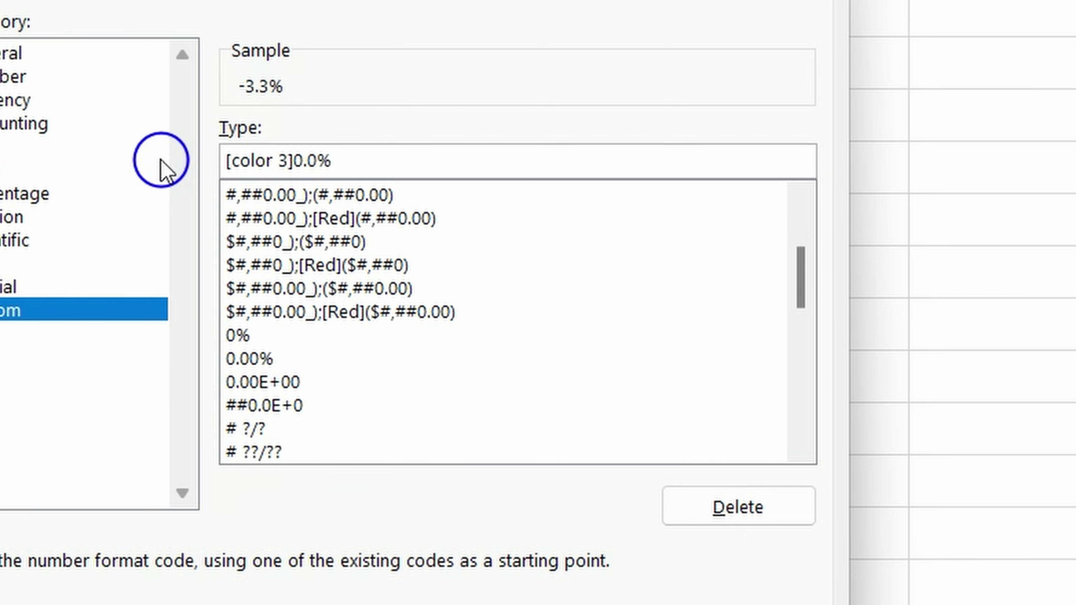
pyautogui.press('super+period')
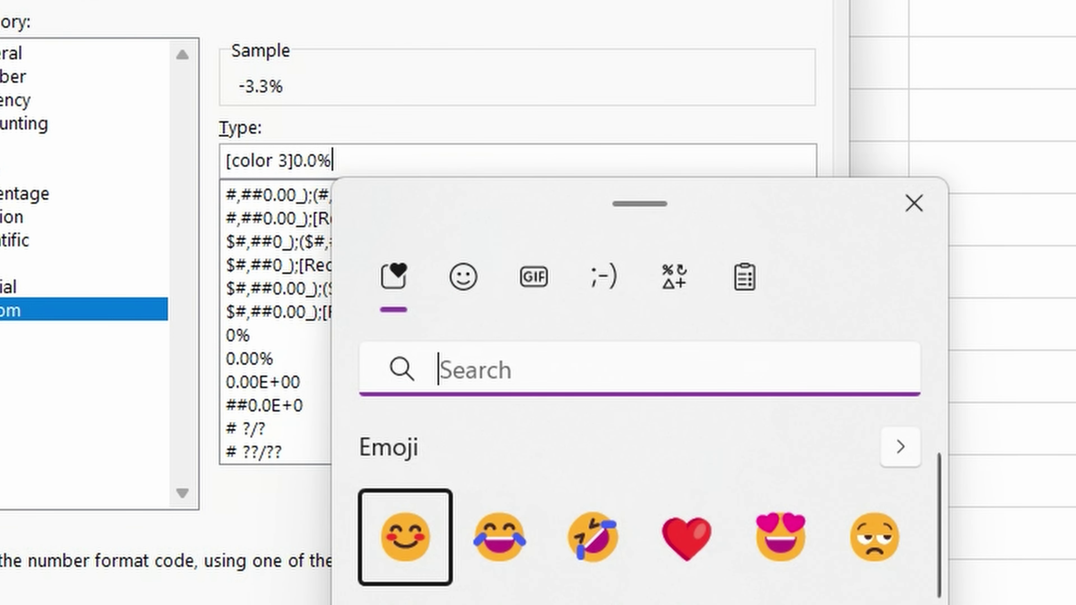
pyautogui.click(582, 539)
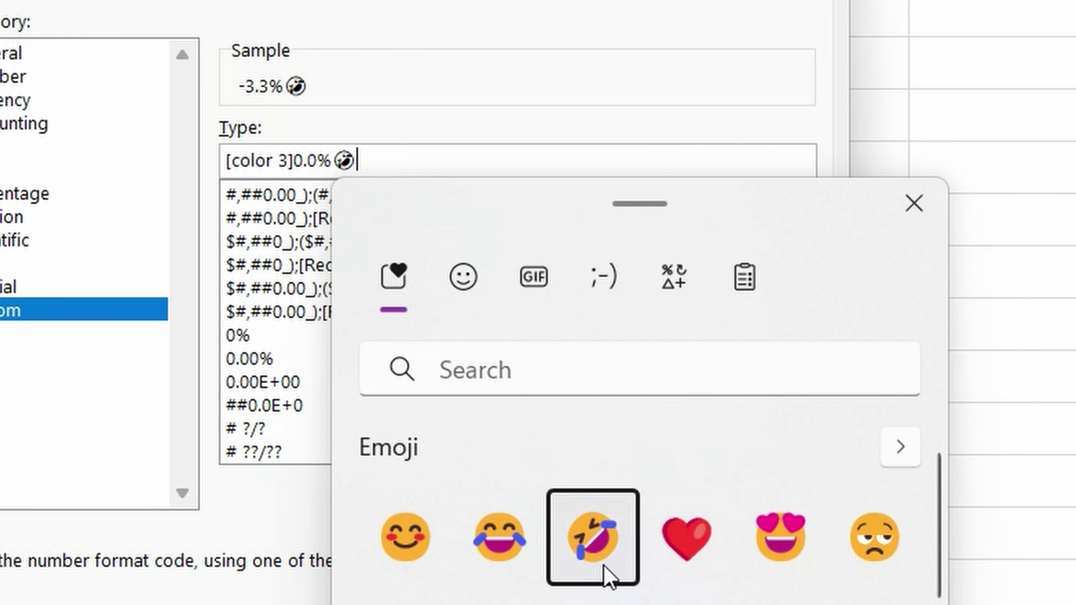
pyautogui.click(913, 208)
# Add ;[color10]-0.0% with an unamused emoji for losses and apply the format.
pyautogui.write(';')
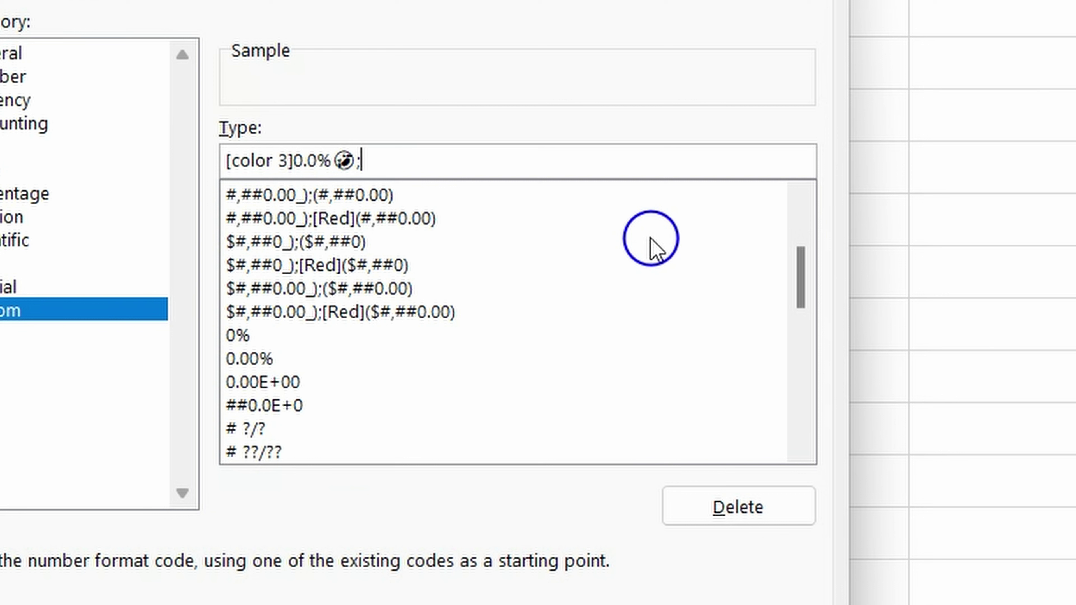
pyautogui.write('[color10')
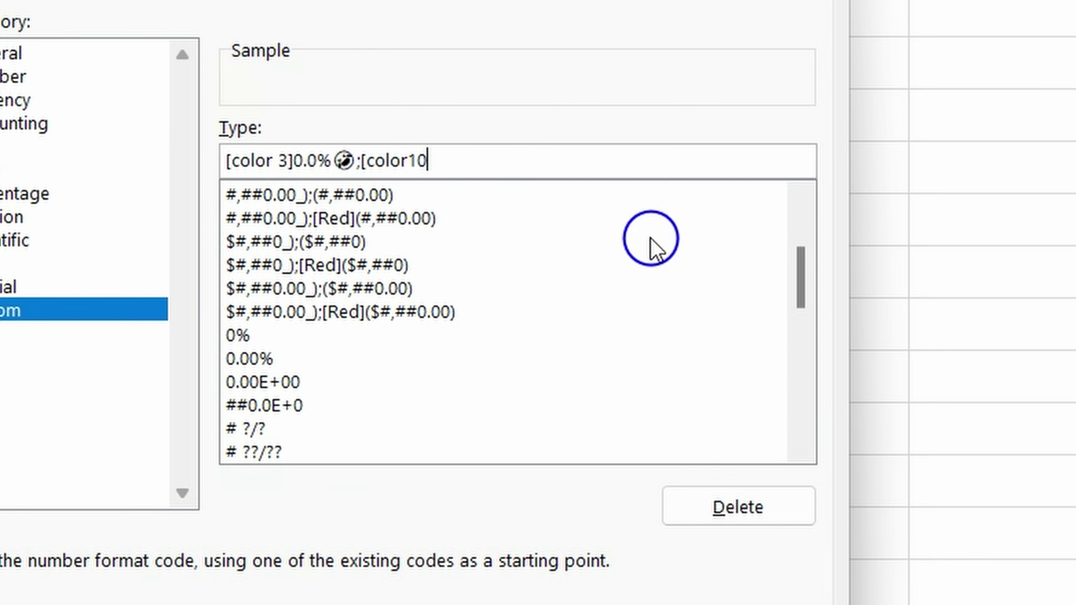
pyautogui.write(']')
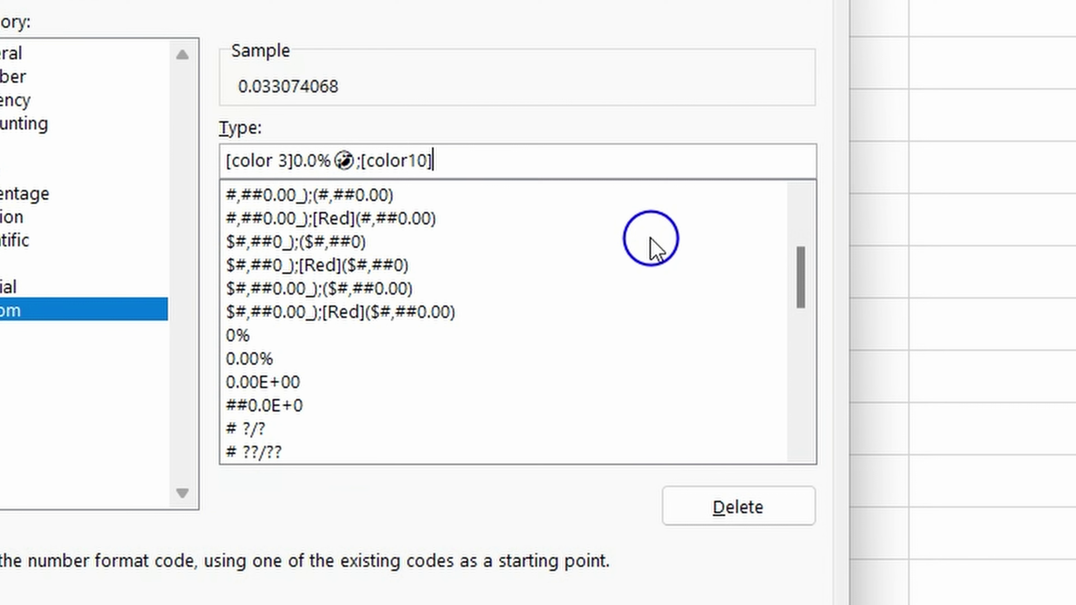
pyautogui.write('-0.0')
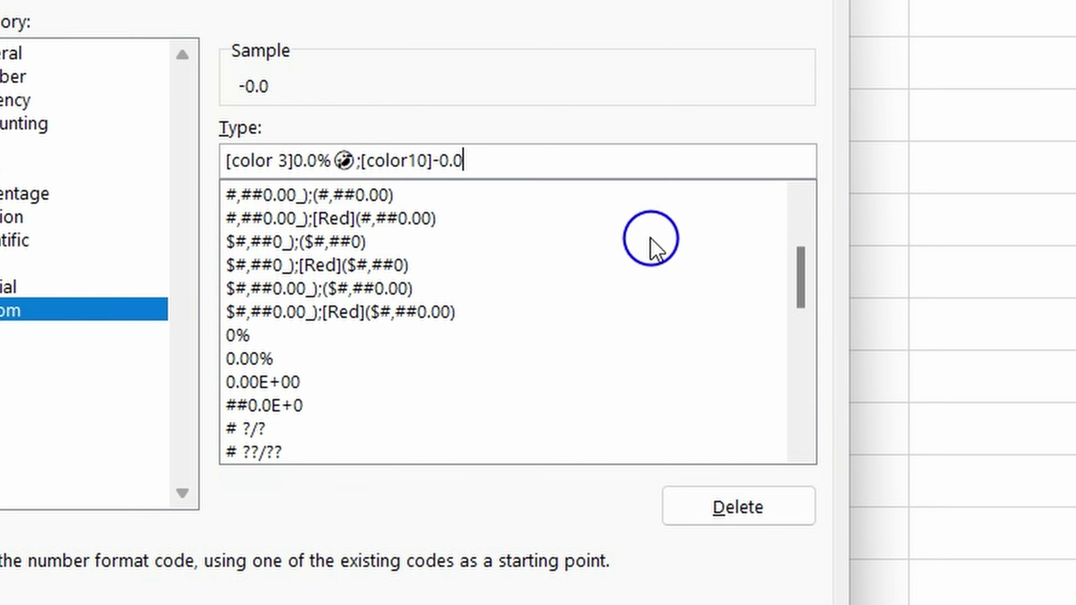
pyautogui.write('%')
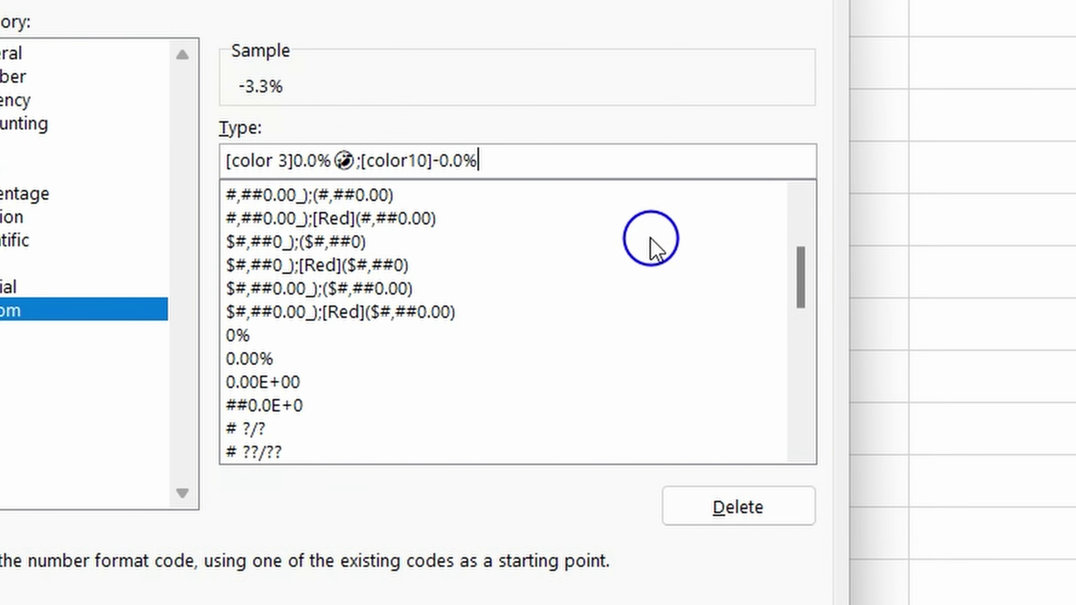
pyautogui.press('super+period')
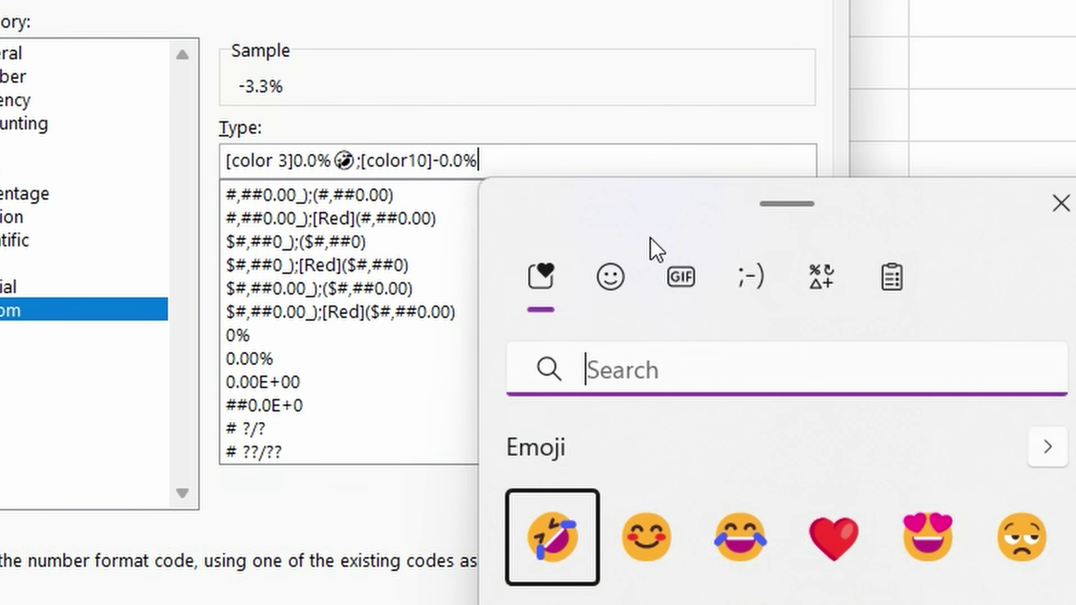
pyautogui.click(1011, 549)
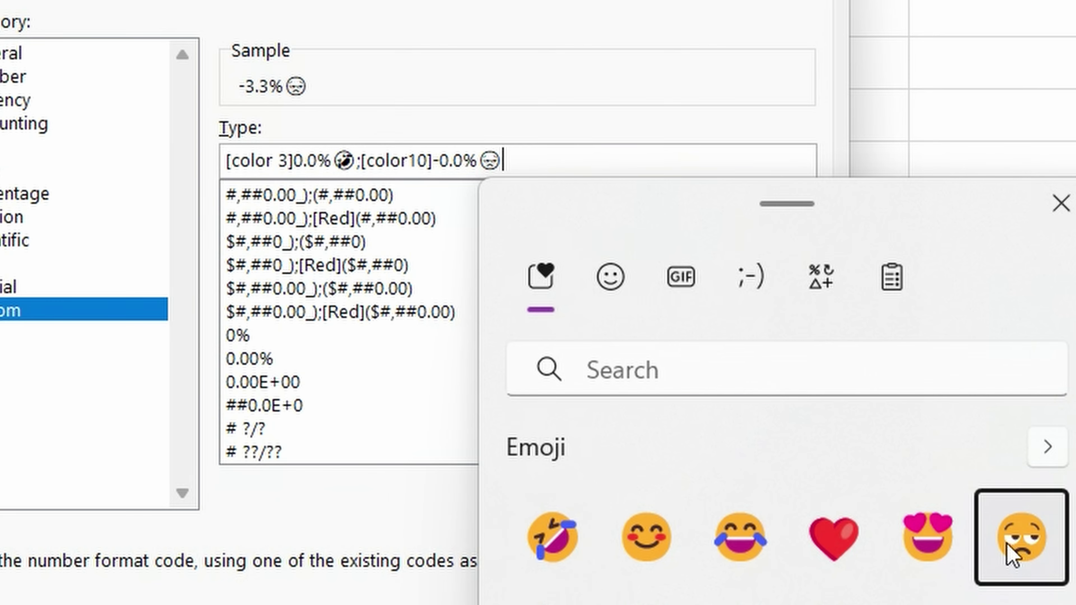
pyautogui.press('Escape')
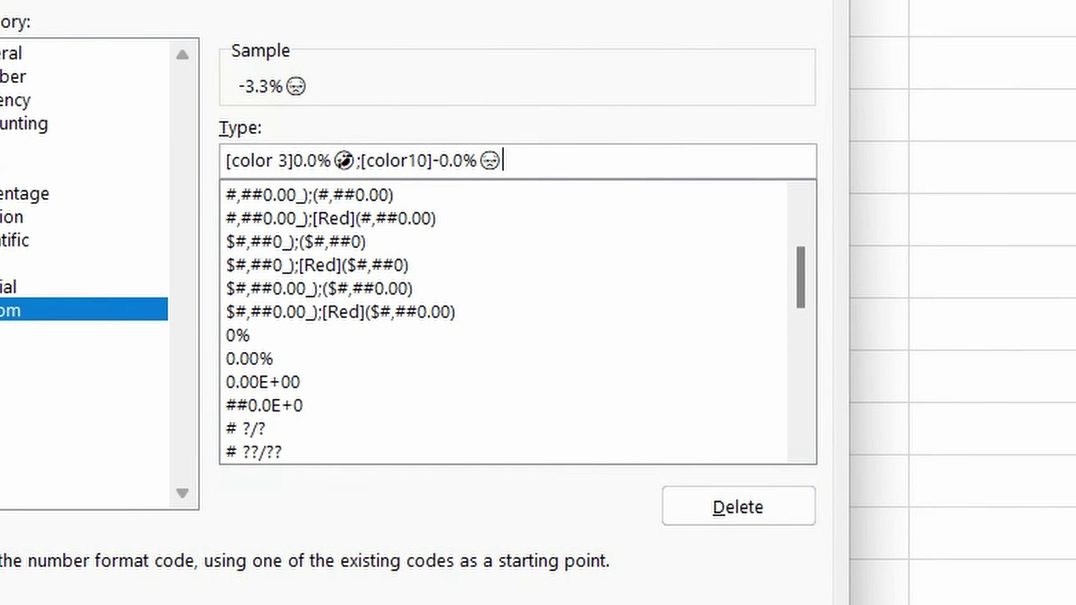
pyautogui.press('Return')
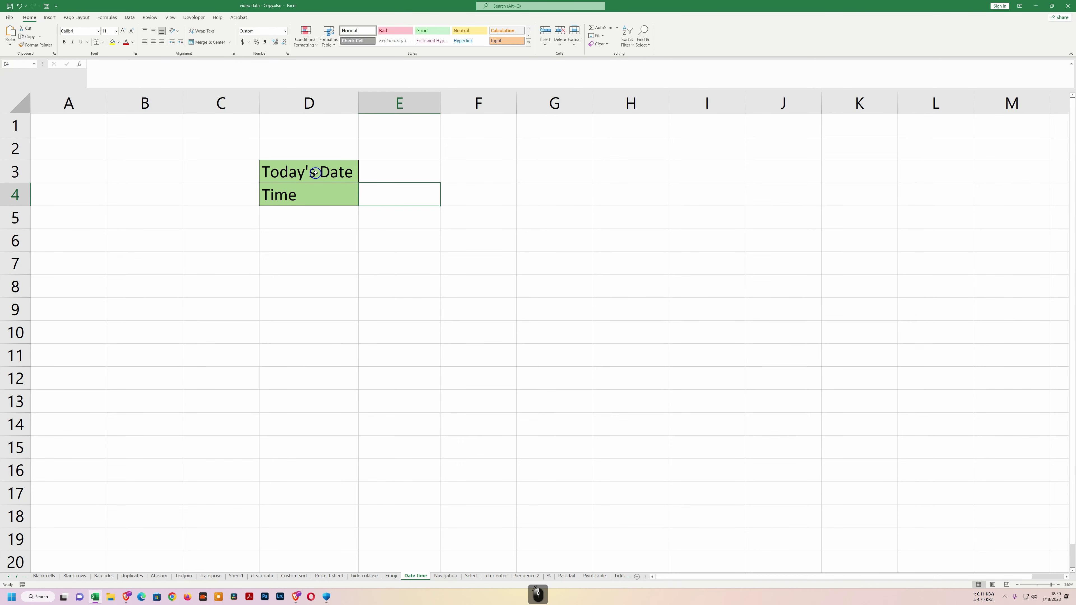
# Insert today's date 1/18/2023 in E3 with Ctrl+; and the current time in E4 with Ctrl+Shift+;.
pyautogui.click(380, 170)
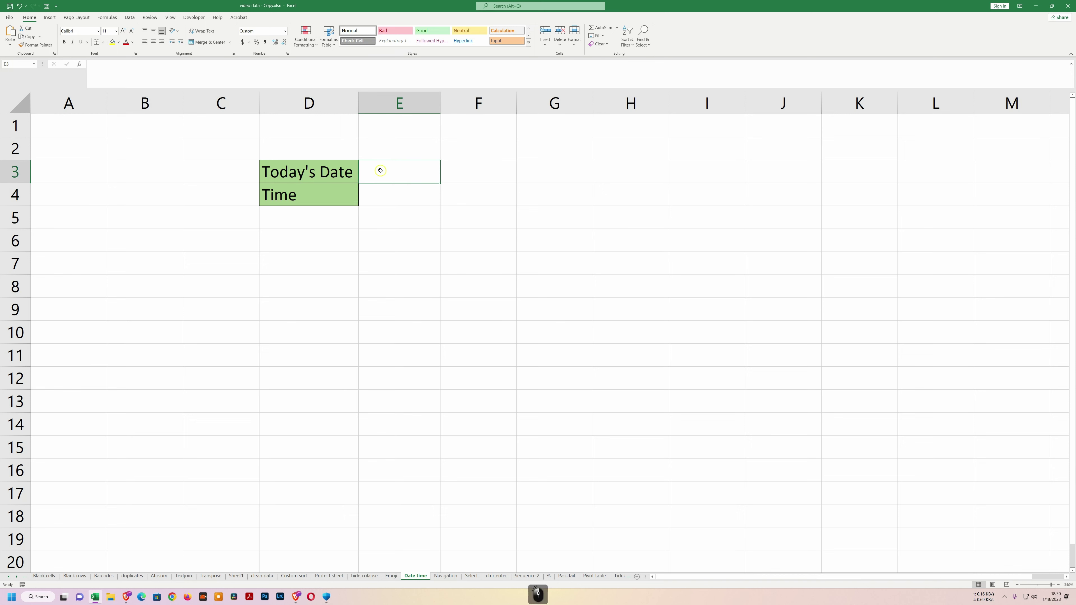
pyautogui.hotkey('ctrl', ';')
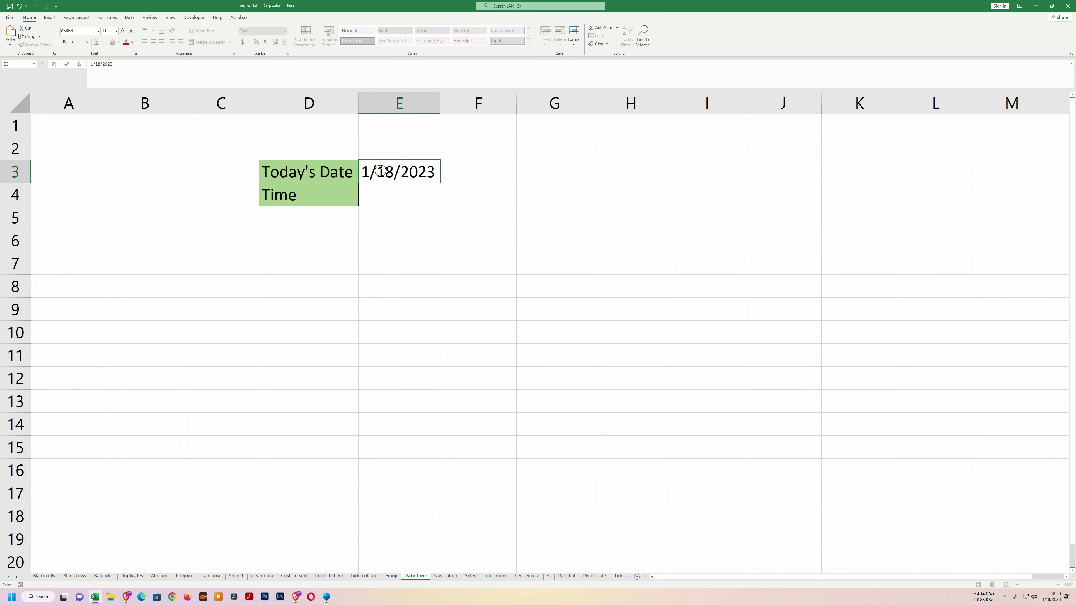
pyautogui.click(400, 195)
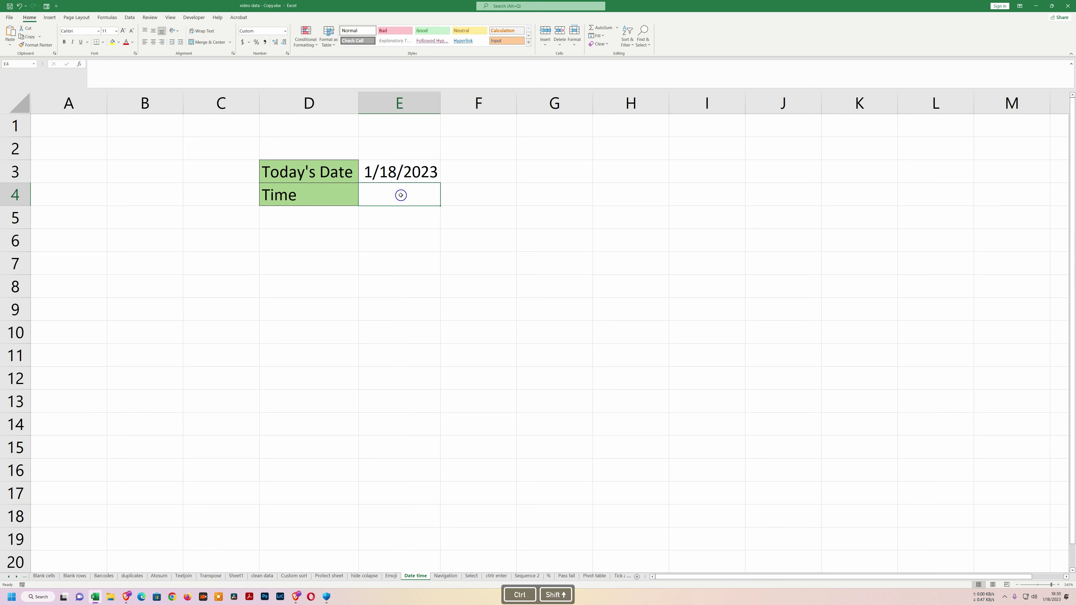
pyautogui.hotkey('ctrl', 'shift', ';')
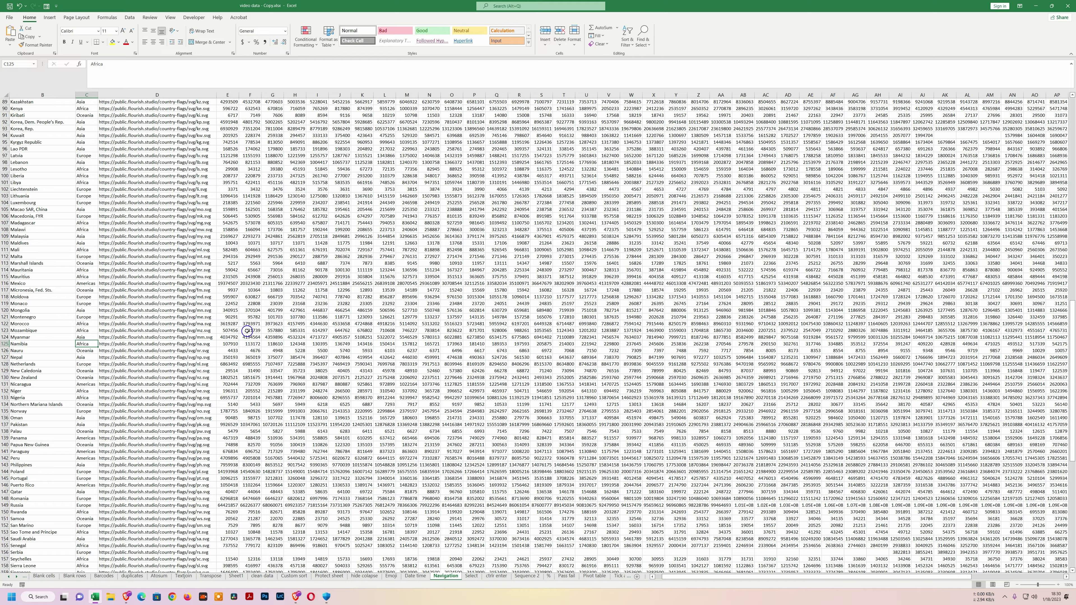
# From the Country Name heading in B1, jump to the last country with Ctrl+Down, then back up with Ctrl+Up.
pyautogui.scroll(9, 248, 331)
pyautogui.scroll(20, 223, 302)
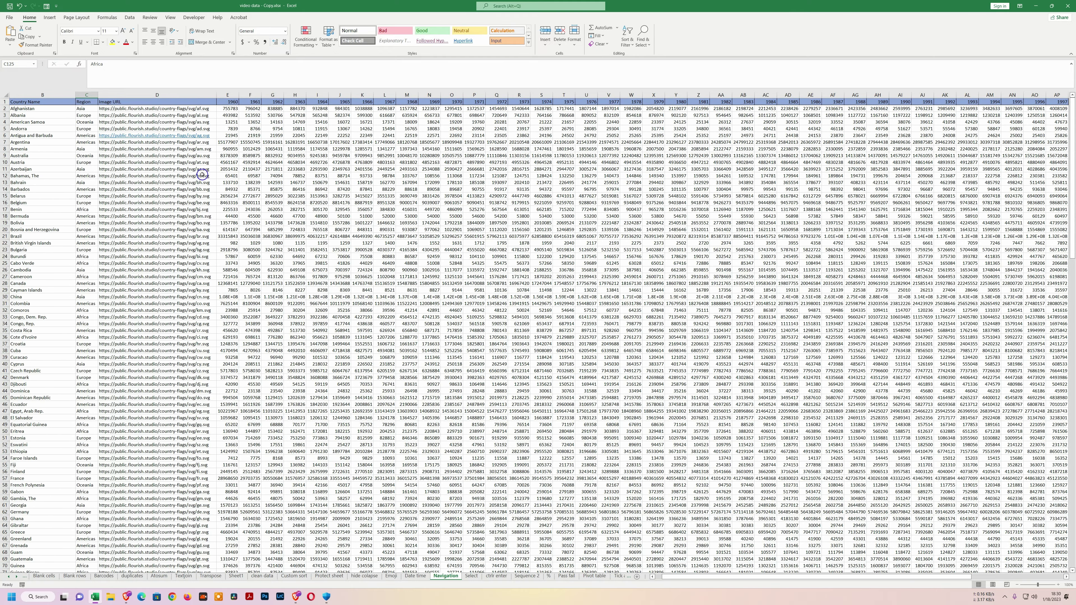
pyautogui.scroll(-11, 201, 199)
pyautogui.moveTo(765, 575); pyautogui.dragTo(1074, 396)
pyautogui.moveTo(1074, 306); pyautogui.dragTo(1075, 139)
pyautogui.moveTo(678, 580); pyautogui.dragTo(646, 580)
pyautogui.click(58, 102)
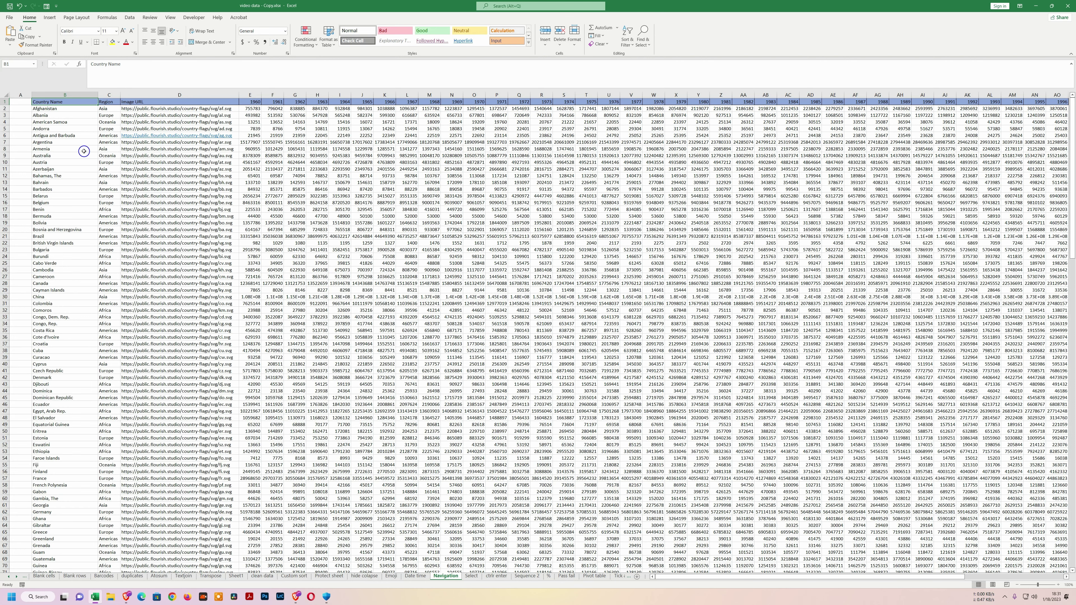
pyautogui.hotkey('ctrl', 'Down')
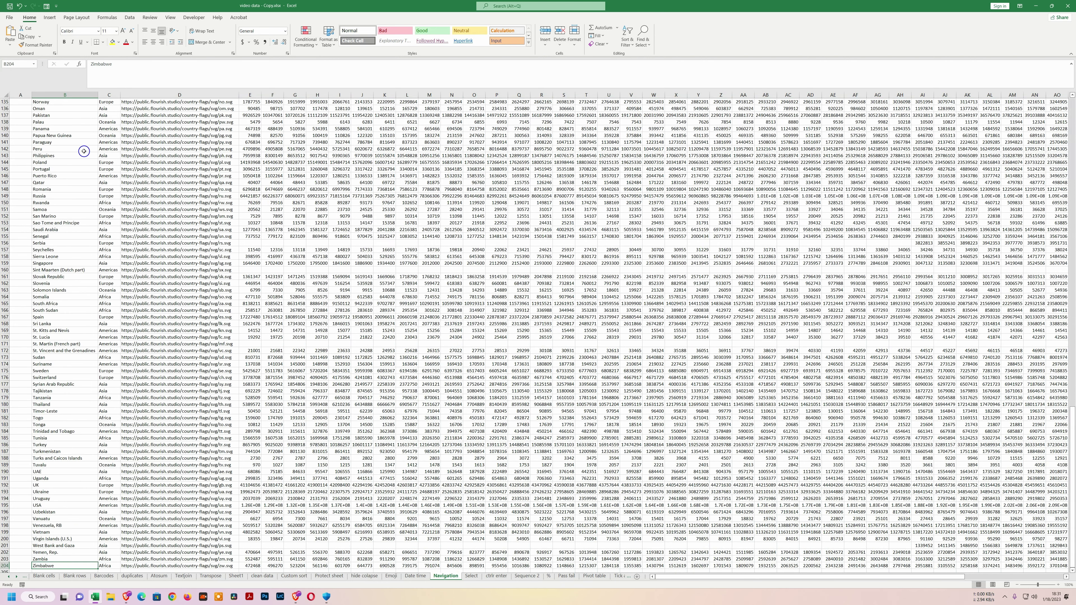
pyautogui.scroll(-4, 96, 241)
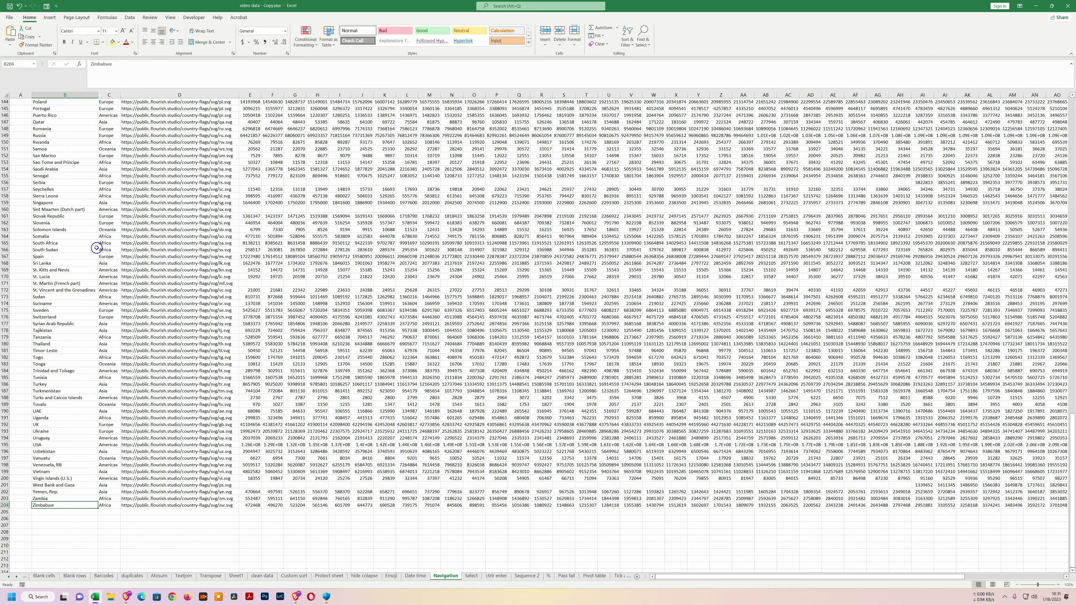
pyautogui.press('ctrl')
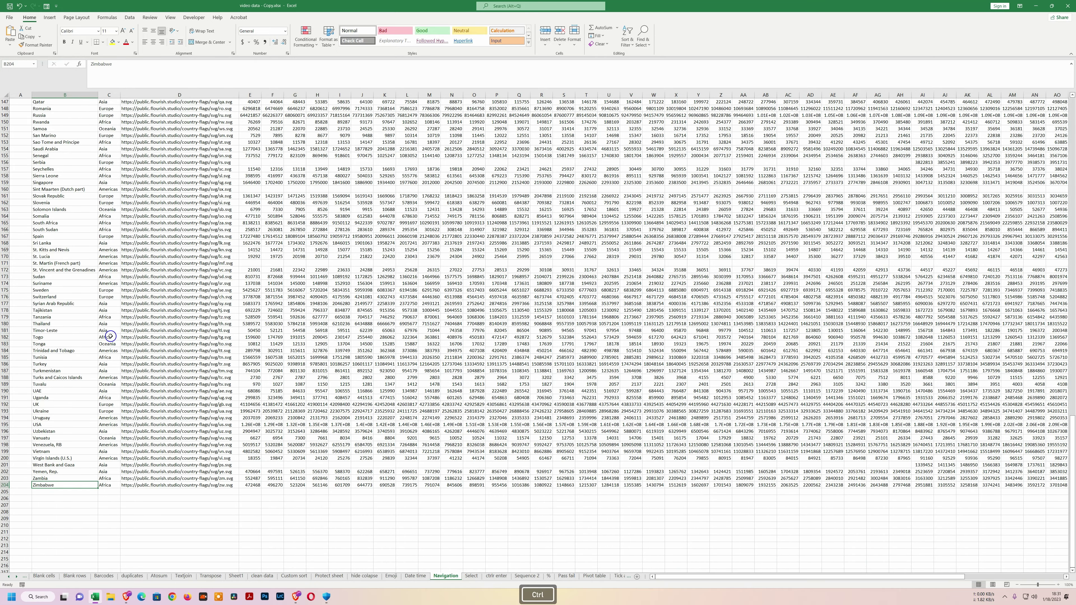
pyautogui.hotkey('ctrl', 'Up')
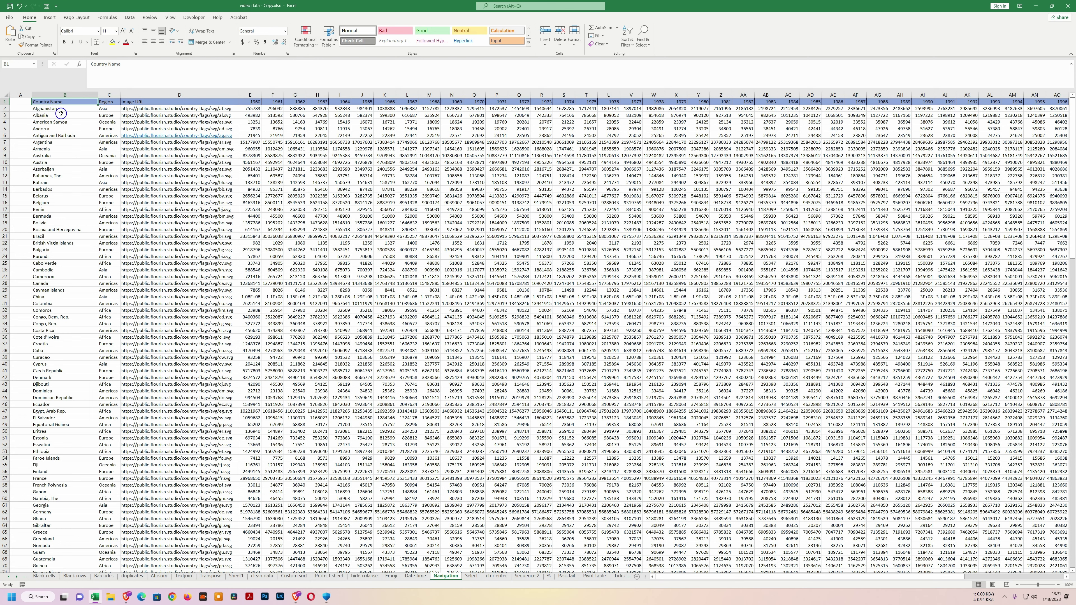
# From cell Q102, jump to the last used cell BJ204 with Ctrl+End, then back to A1 with Ctrl+Home.
pyautogui.moveTo(948, 579); pyautogui.dragTo(1048, 578)
pyautogui.moveTo(1072, 240); pyautogui.dragTo(1073, 495)
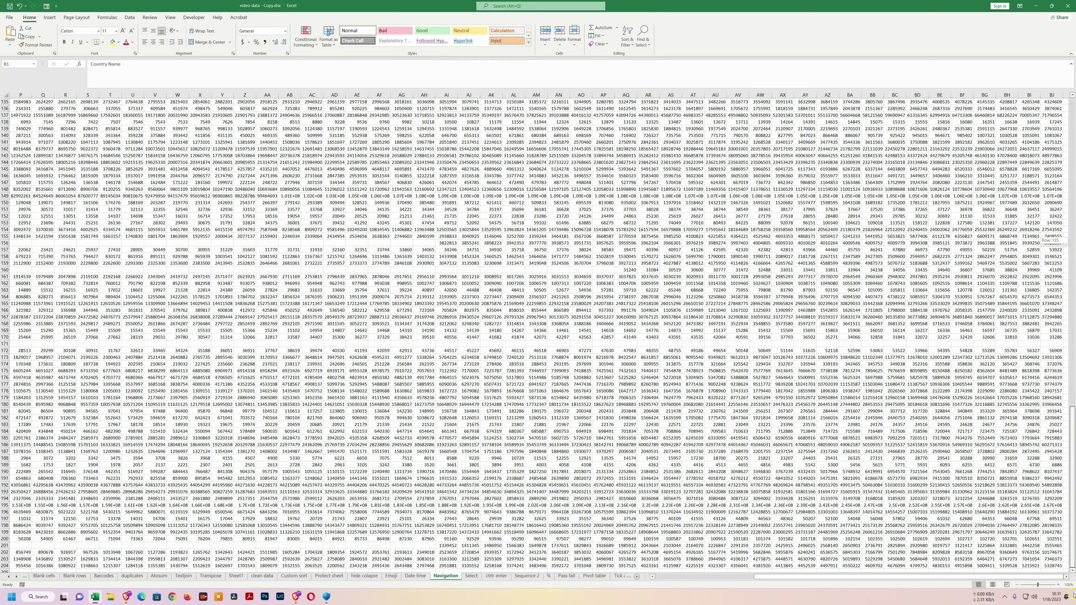
pyautogui.moveTo(1074, 596); pyautogui.dragTo(1074, 594)
pyautogui.click(1055, 566)
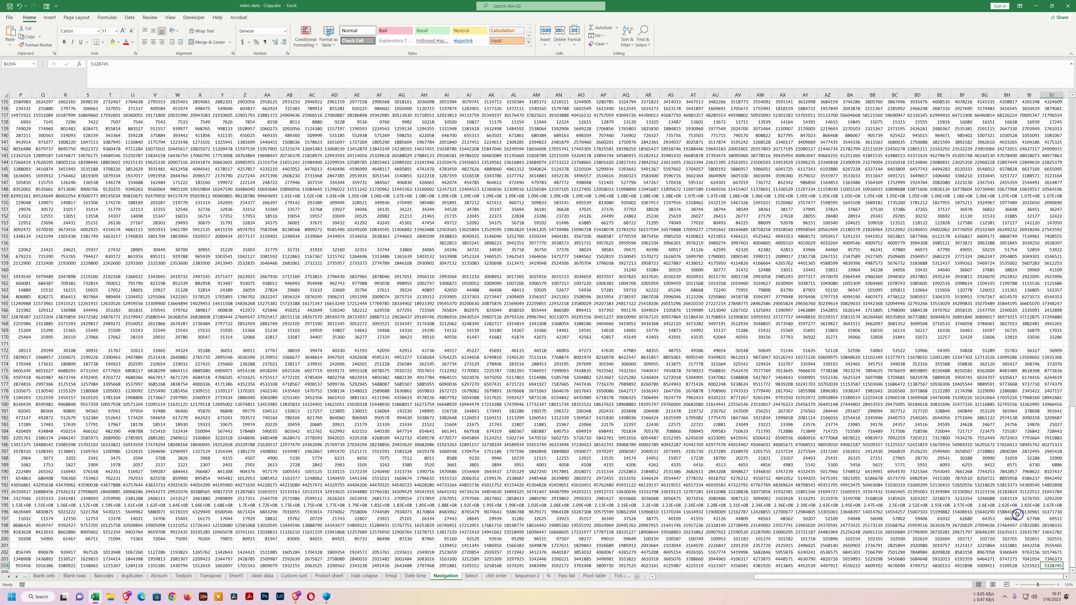
pyautogui.scroll(-3, 997, 531)
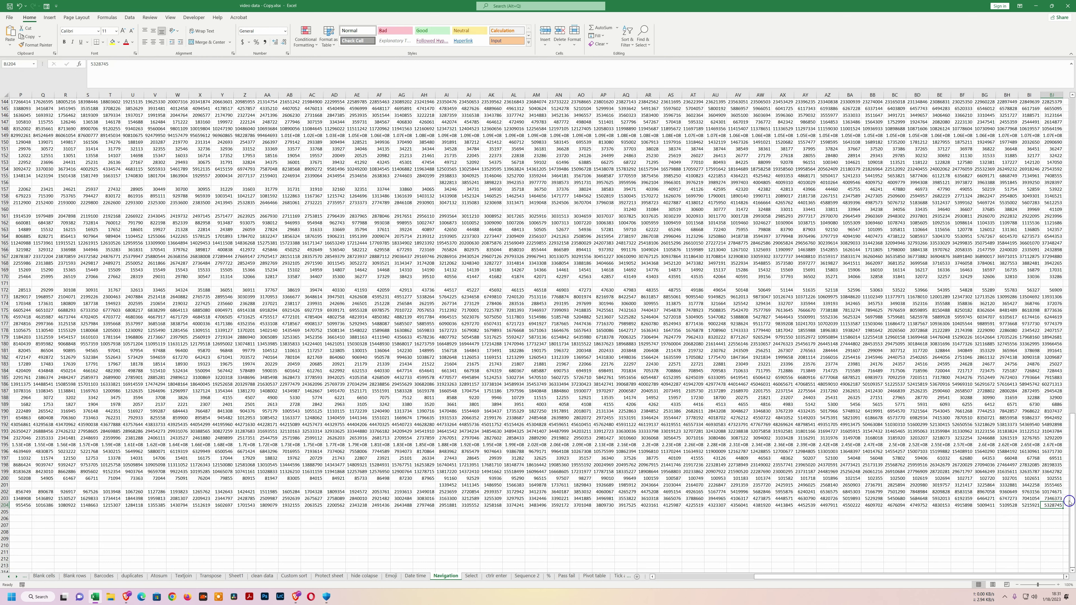
pyautogui.scroll(10, 906, 520)
pyautogui.scroll(5, 838, 439)
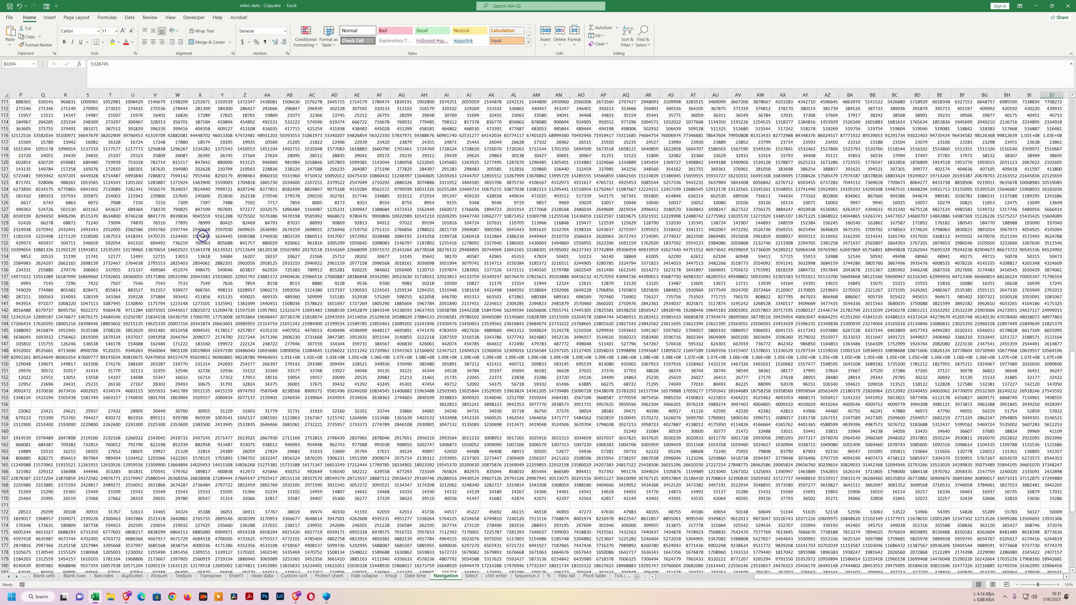
pyautogui.click(42, 122)
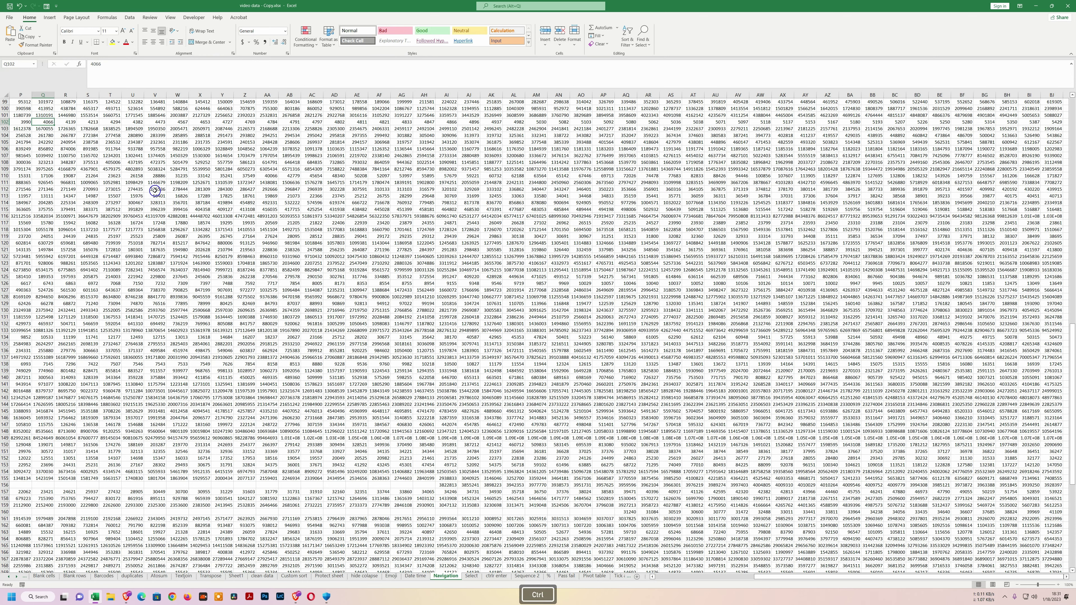
pyautogui.hotkey('ctrl', 'End')
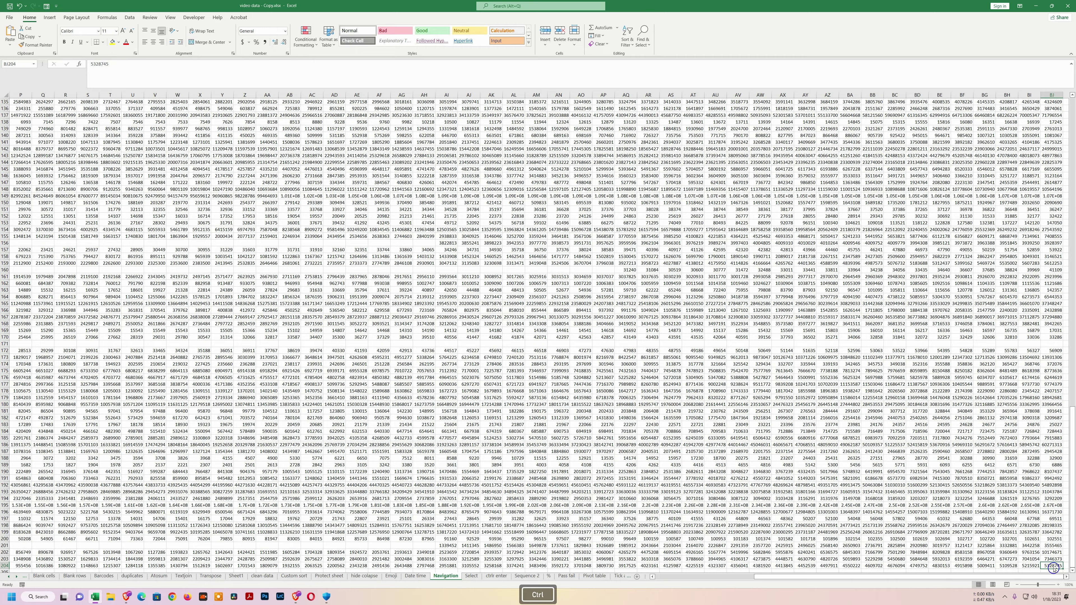
pyautogui.hotkey('ctrl', 'Home')
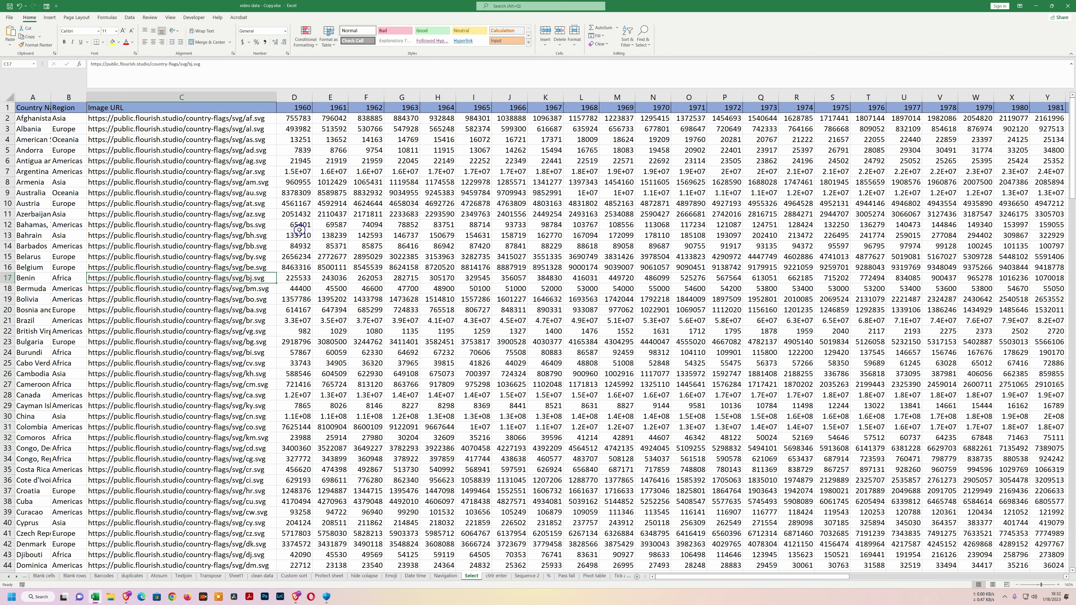
pyautogui.moveTo(295, 224); pyautogui.dragTo(298, 265)
pyautogui.moveTo(337, 225); pyautogui.dragTo(339, 290)
pyautogui.moveTo(368, 256); pyautogui.dragTo(368, 332)
pyautogui.click(296, 268)
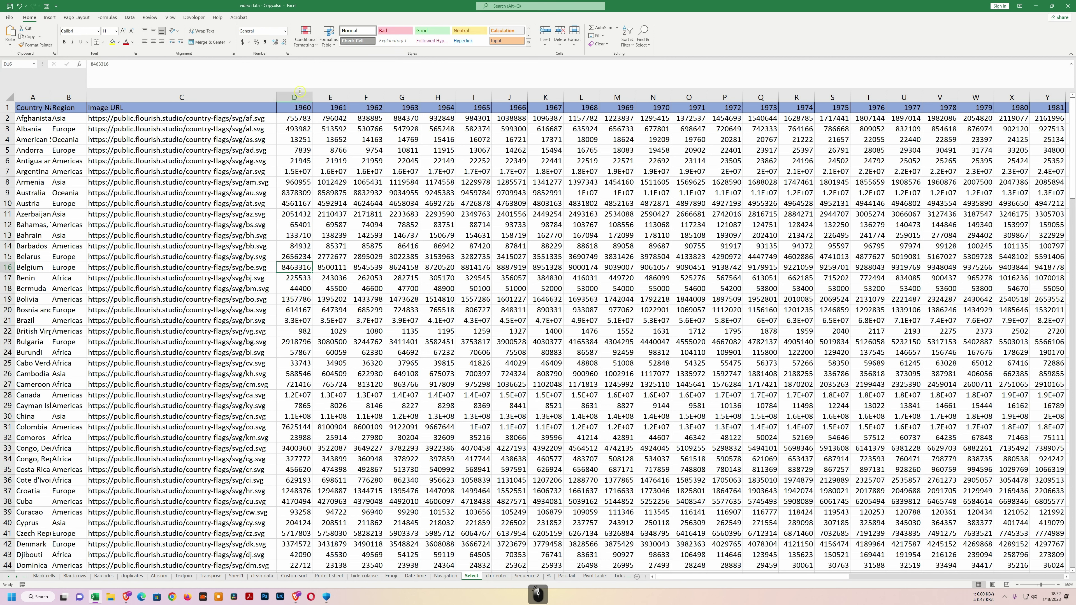
pyautogui.click(3, 118)
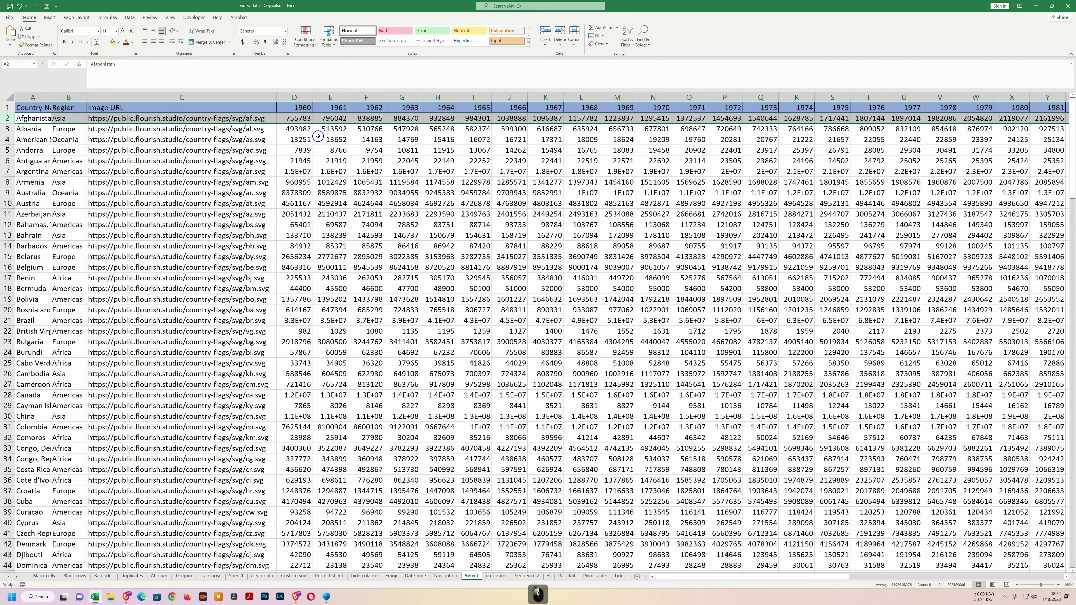
pyautogui.click(291, 129)
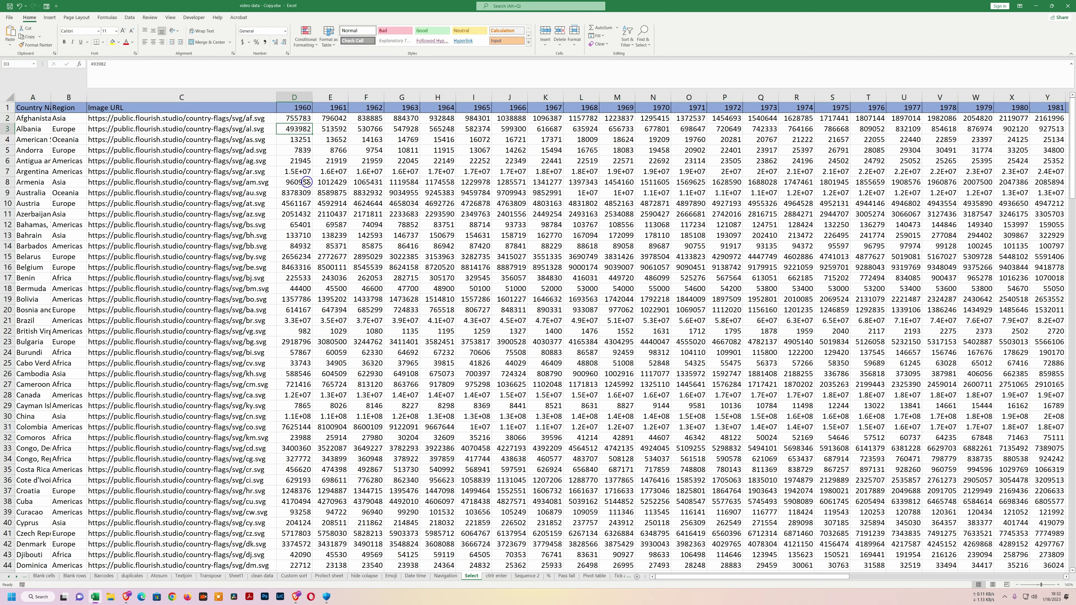
pyautogui.scroll(-3, 322, 254)
pyautogui.scroll(3, 320, 293)
pyautogui.keyDown('shift'); pyautogui.click(292, 320); pyautogui.keyUp('shift')
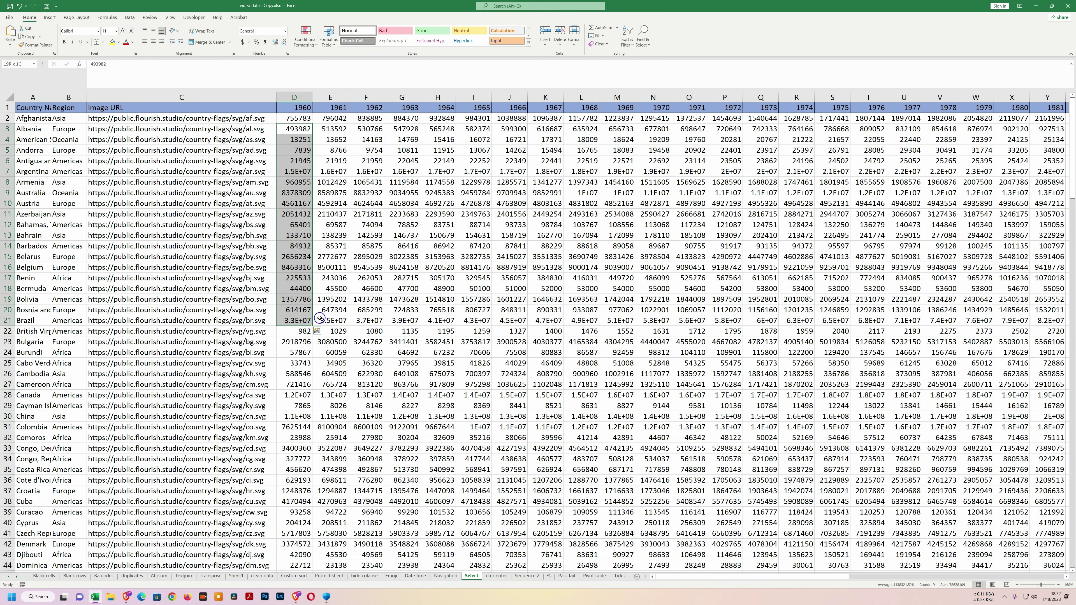
pyautogui.click(355, 172)
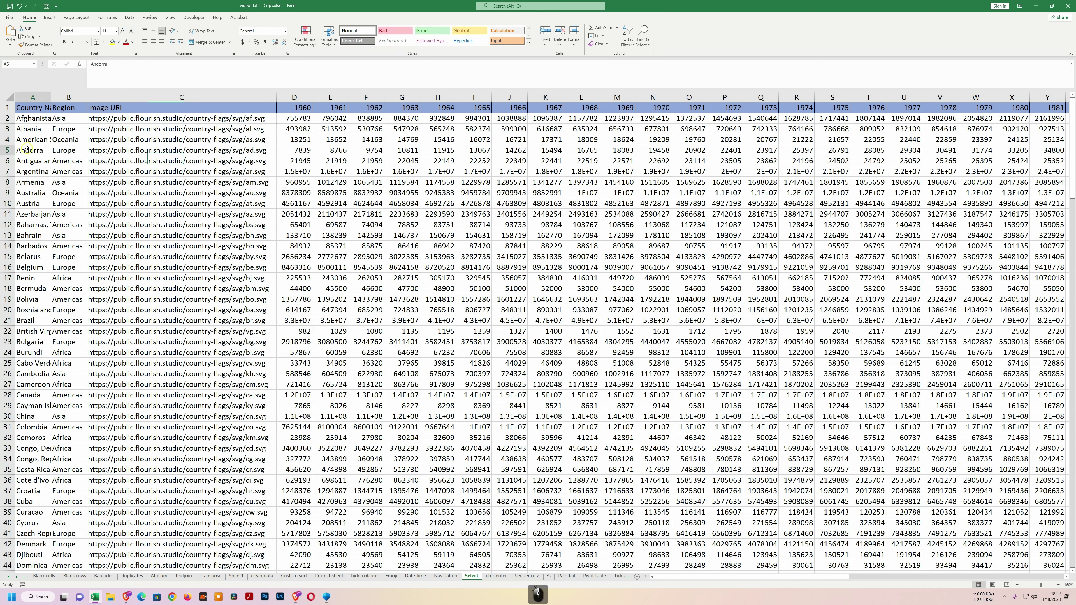
pyautogui.click(302, 150)
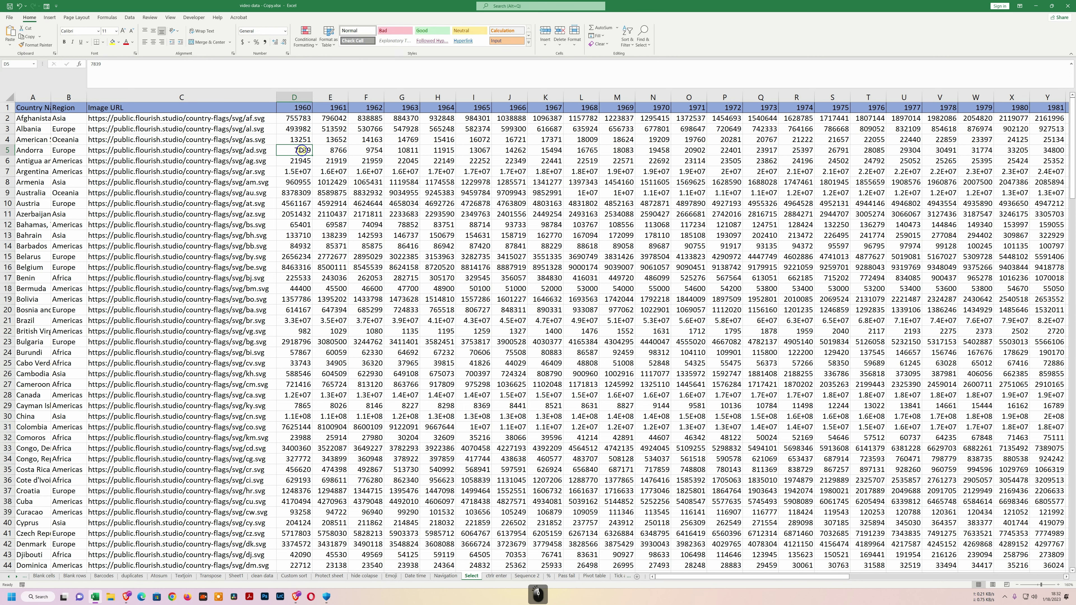
pyautogui.keyDown('shift'); pyautogui.click(802, 150); pyautogui.keyUp('shift')
pyautogui.click(516, 190)
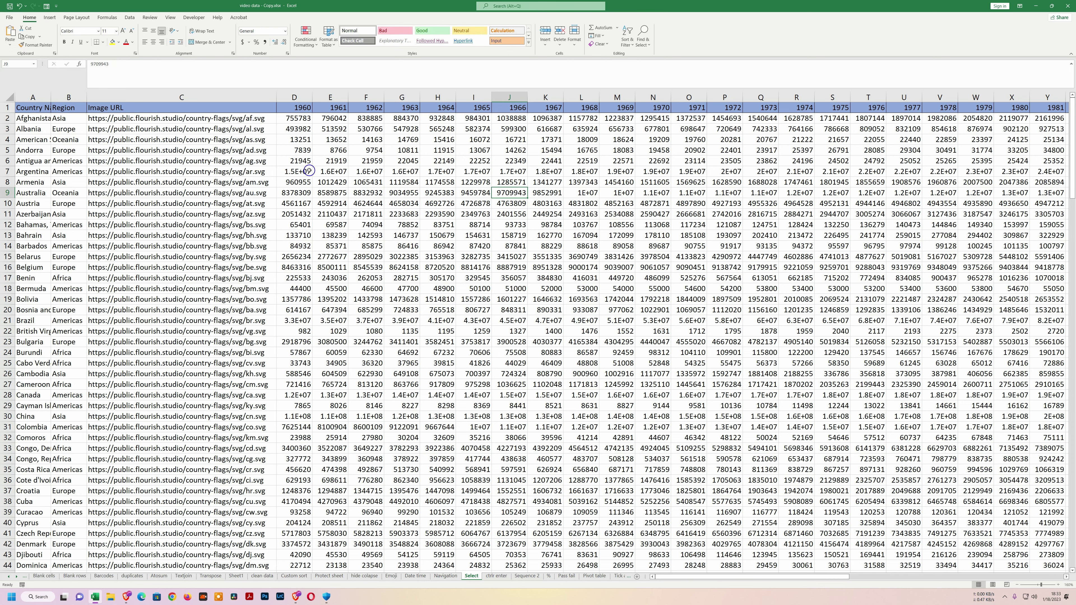
# Add D10:D18, E12:E19, H15:H21, J17:J24, D30:K30, E35:L35 and O8:O19 to the multi-range selection.
pyautogui.moveTo(299, 203); pyautogui.dragTo(294, 293)
pyautogui.keyDown('ctrl'); pyautogui.click(342, 224); pyautogui.keyUp('ctrl')
pyautogui.moveTo(342, 224); pyautogui.dragTo(335, 299)
pyautogui.moveTo(426, 256); pyautogui.dragTo(439, 320)
pyautogui.moveTo(512, 279); pyautogui.dragTo(508, 348)
pyautogui.moveTo(298, 417); pyautogui.dragTo(565, 417)
pyautogui.moveTo(335, 469); pyautogui.dragTo(582, 469)
pyautogui.moveTo(687, 178); pyautogui.dragTo(687, 302)
# Clear all selected ranges and fill every cell with 'moses' using Ctrl+Enter.
pyautogui.press('Delete')
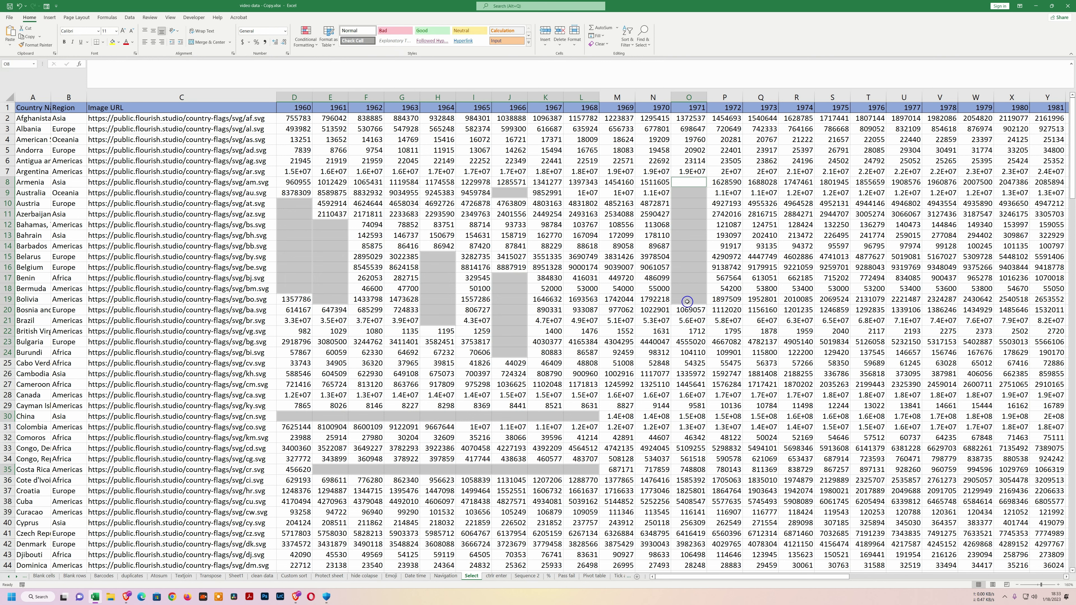
pyautogui.write('moses')
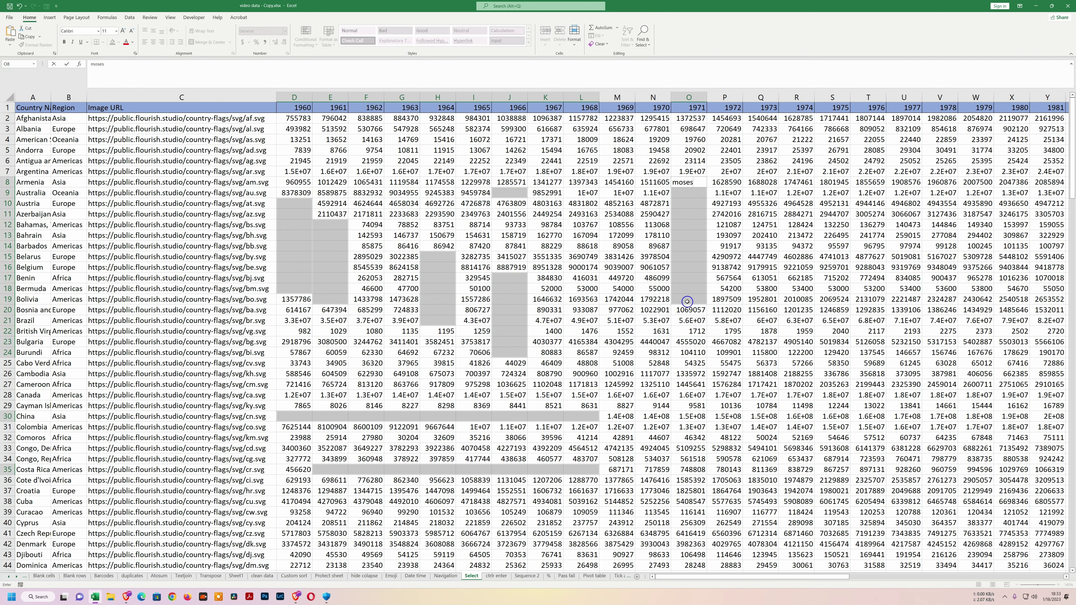
pyautogui.hotkey('ctrl', 'Return')
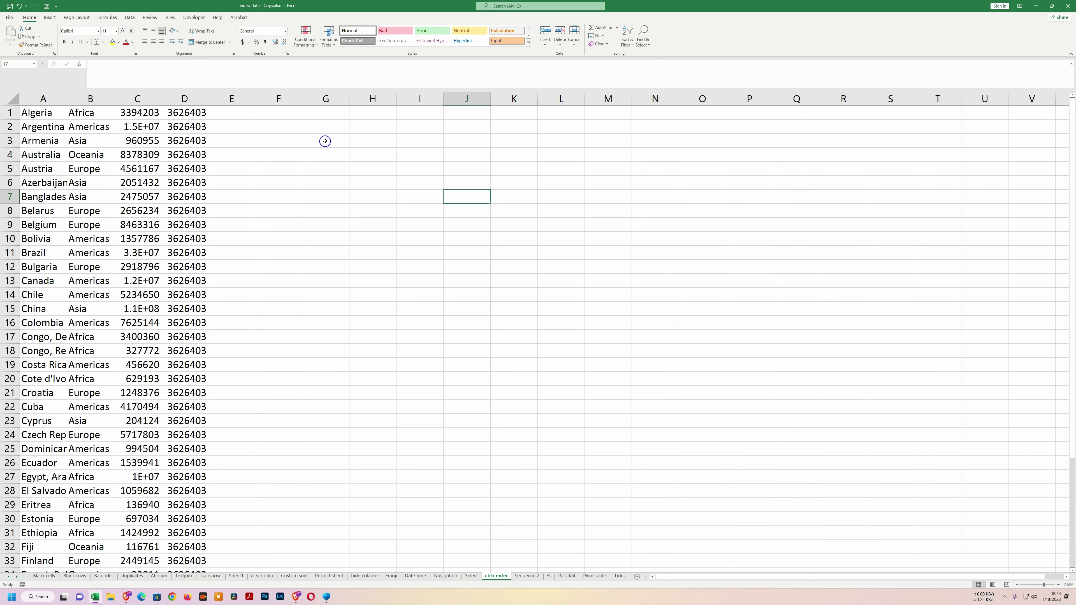
pyautogui.click(42, 140)
pyautogui.hotkey('ctrl', 'c')
pyautogui.moveTo(280, 131); pyautogui.dragTo(283, 353)
pyautogui.hotkey('ctrl', 'v')
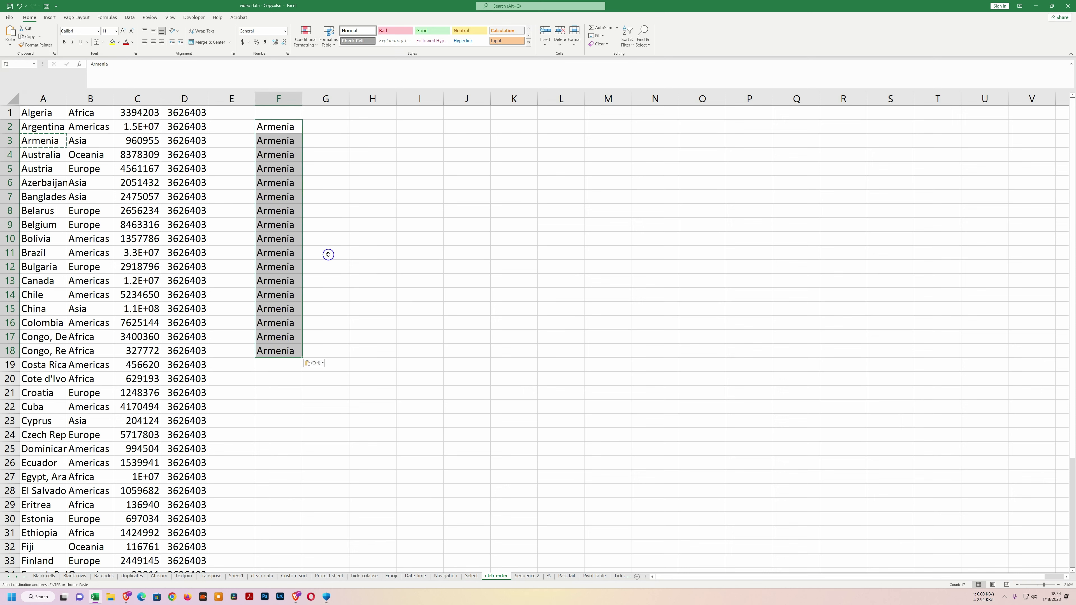
pyautogui.hotkey('ctrl', 'z')
pyautogui.click(332, 169)
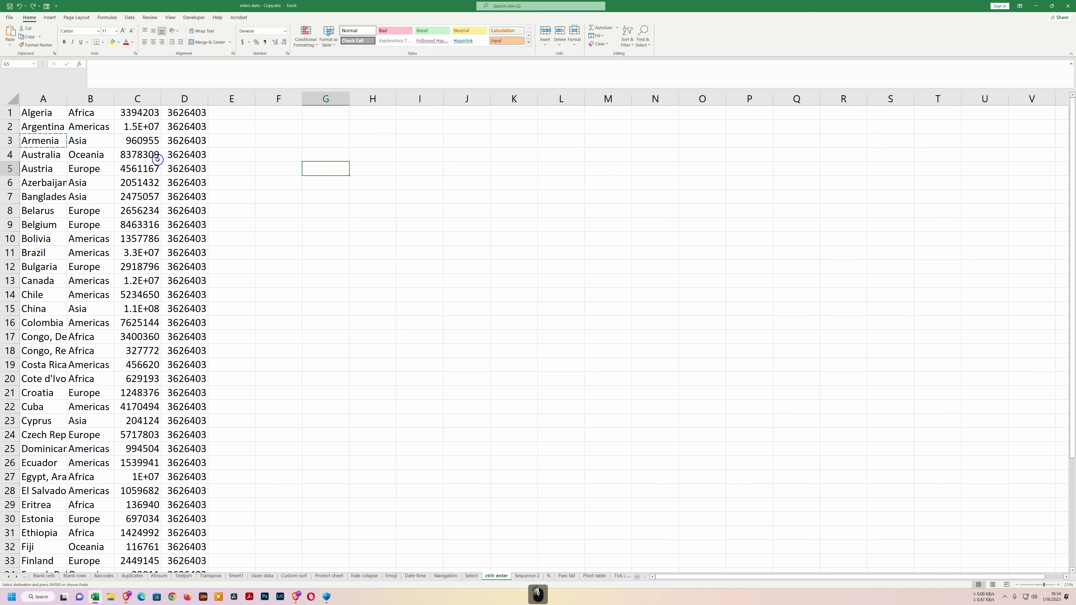
pyautogui.click(50, 140)
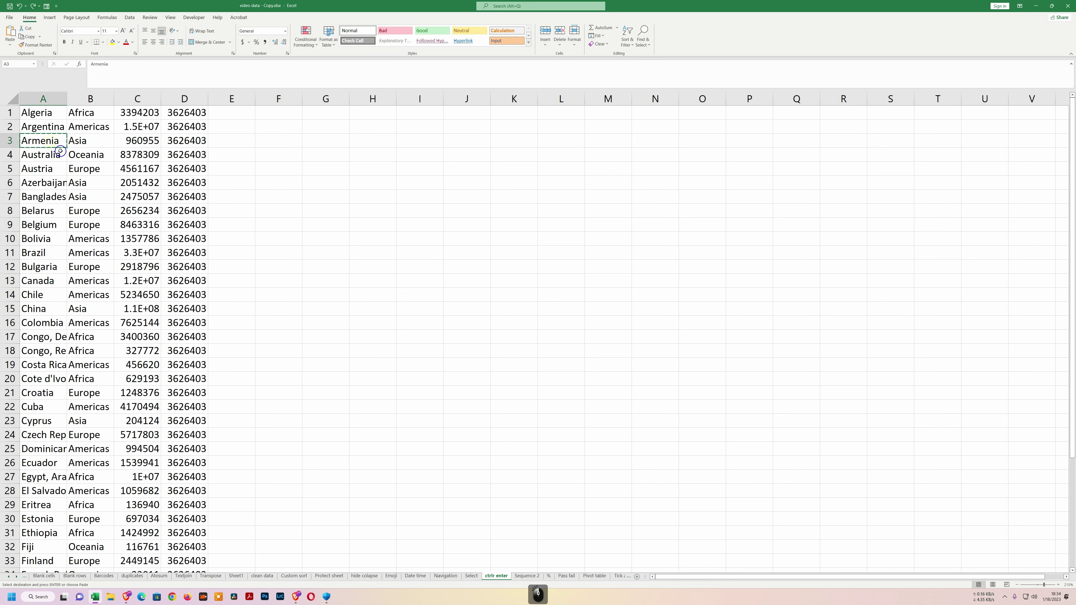
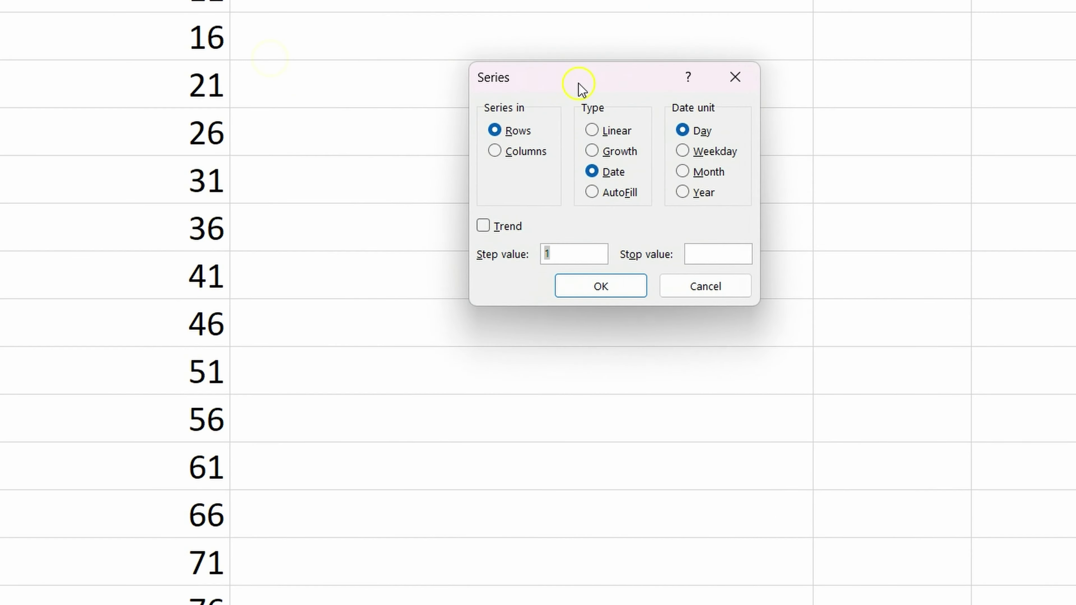
# Fill the column with a weekday date series, step 1, stopping at 12/20/2025.
pyautogui.moveTo(576, 89); pyautogui.dragTo(644, 111)
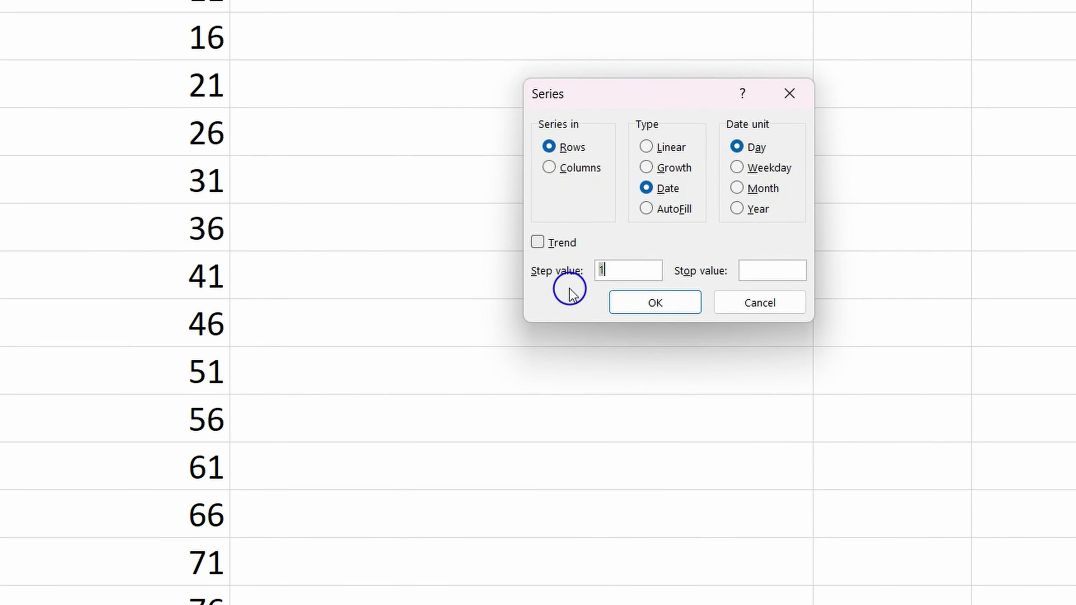
pyautogui.click(551, 168)
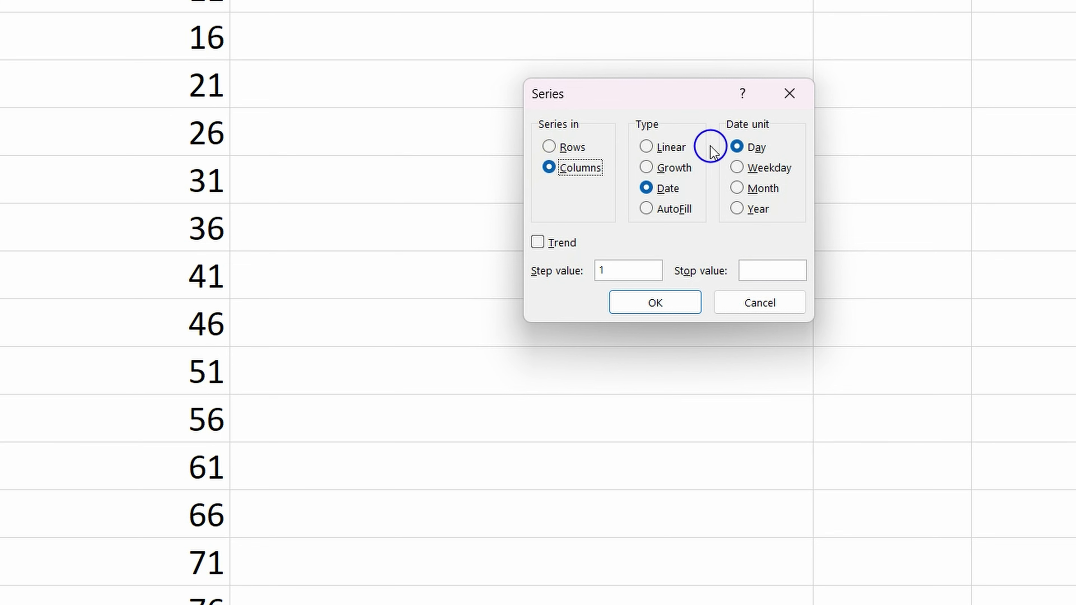
pyautogui.click(737, 168)
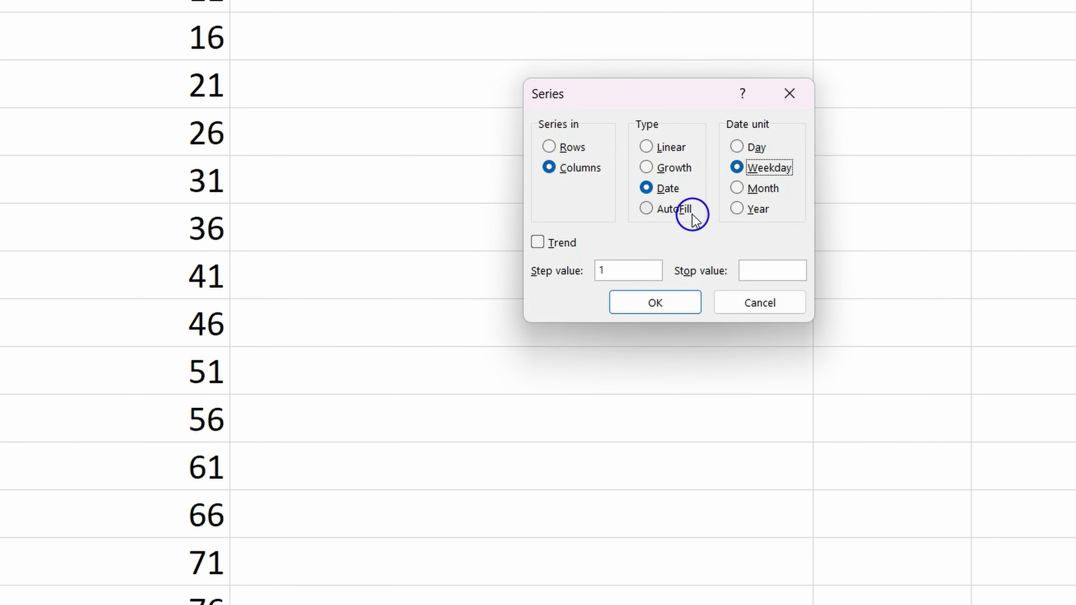
pyautogui.click(757, 269)
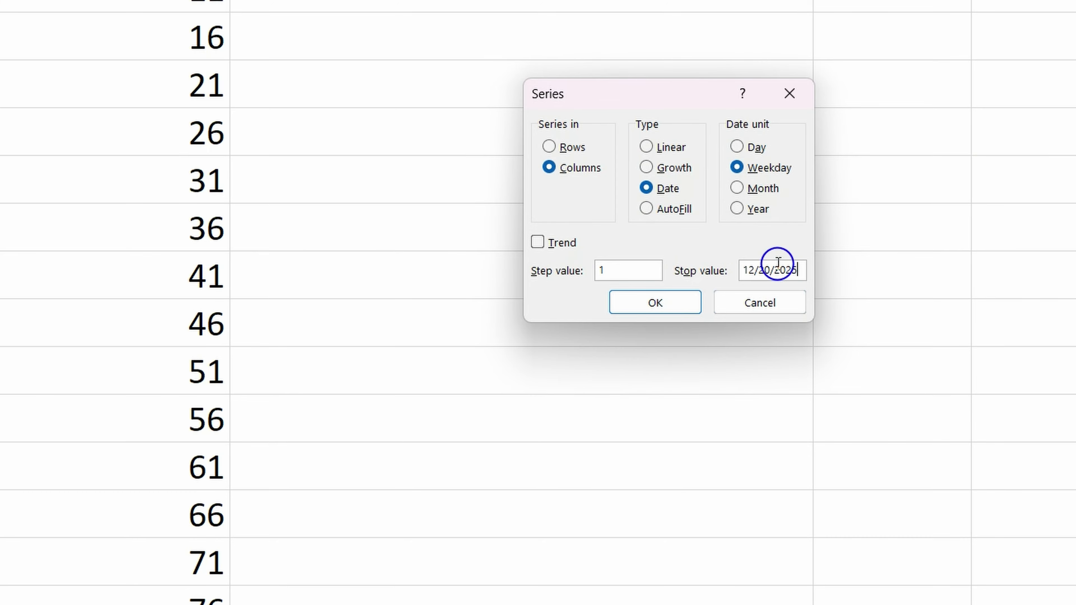
pyautogui.click(664, 303)
pyautogui.scroll(-6, 675, 272)
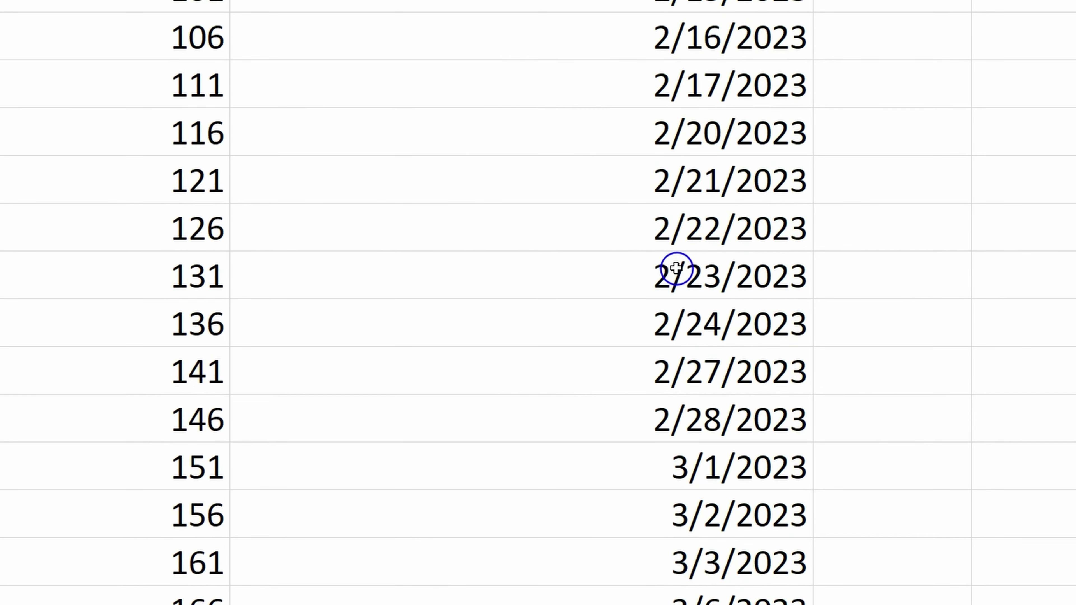
pyautogui.scroll(-20, 677, 268)
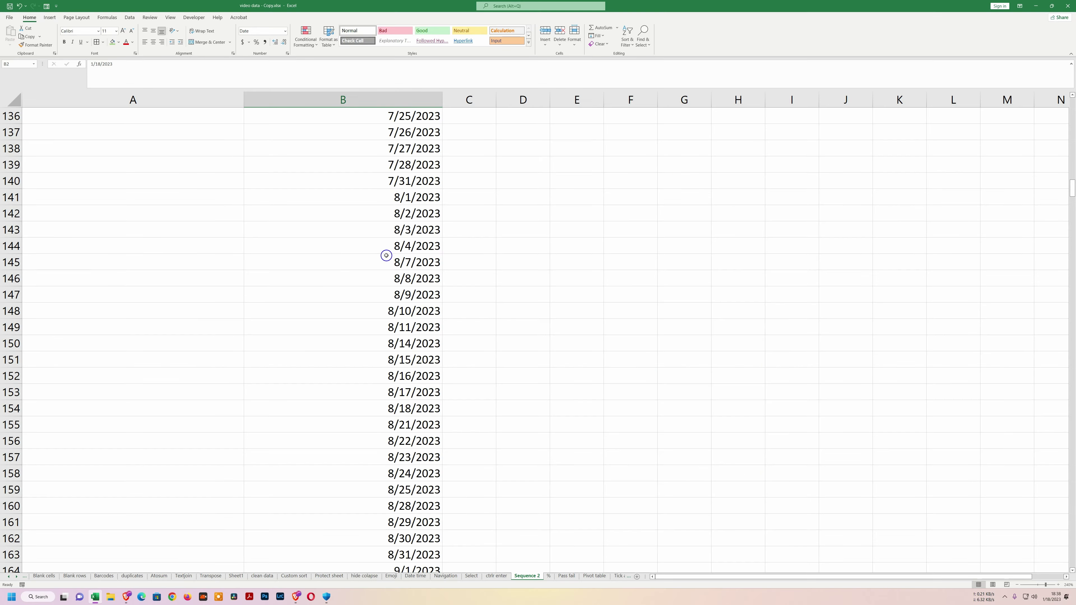
# Select all dates in column B and apply the Long Date format.
pyautogui.scroll(20, 386, 256)
pyautogui.scroll(7, 392, 208)
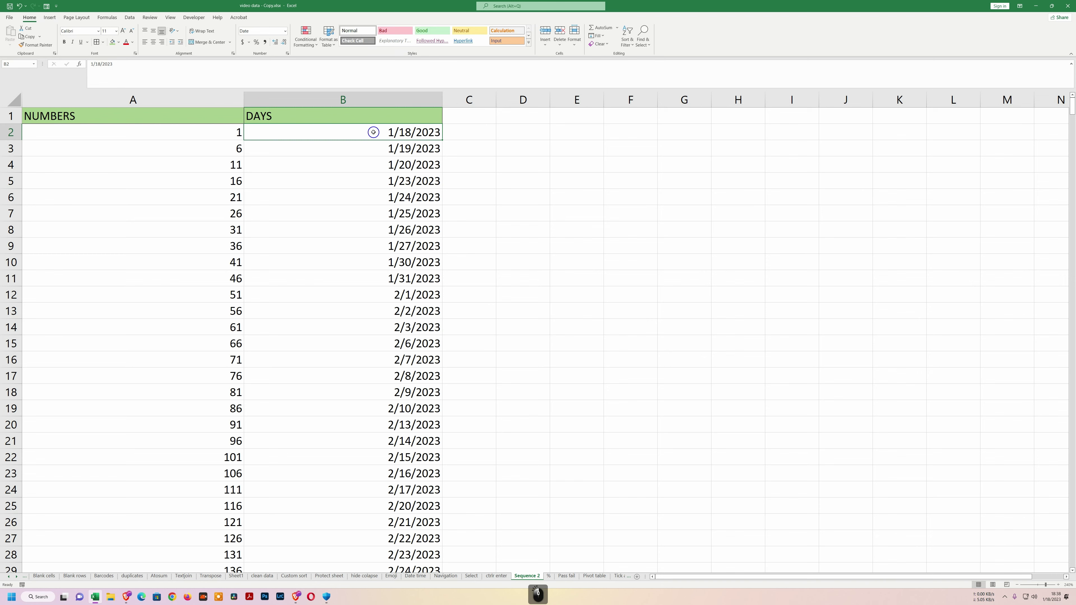
pyautogui.hotkey('ctrl', 'shift', 'Down')
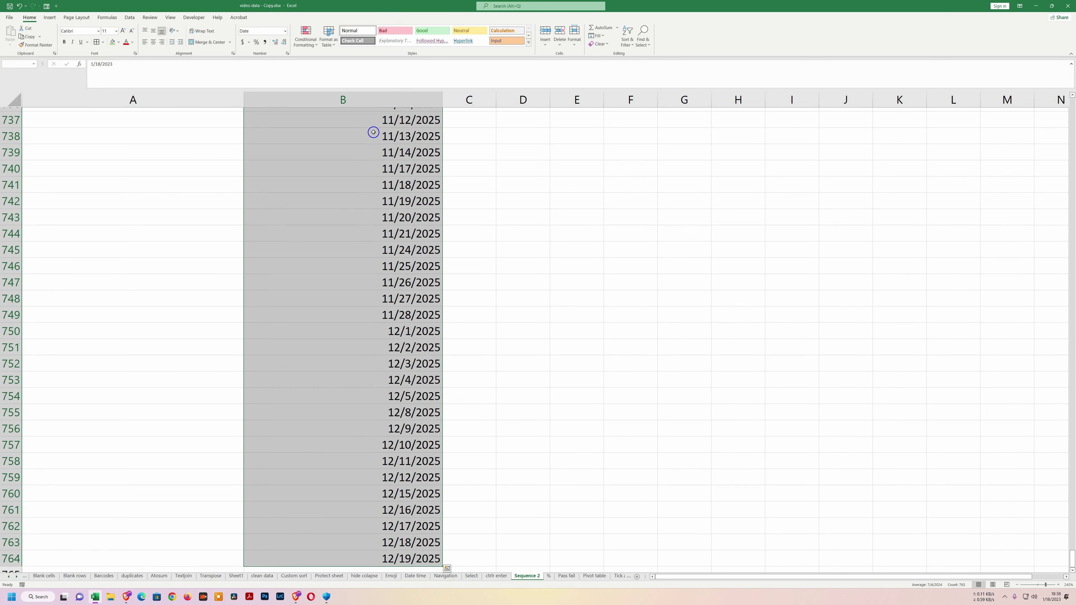
pyautogui.scroll(4, 374, 133)
pyautogui.click(285, 31)
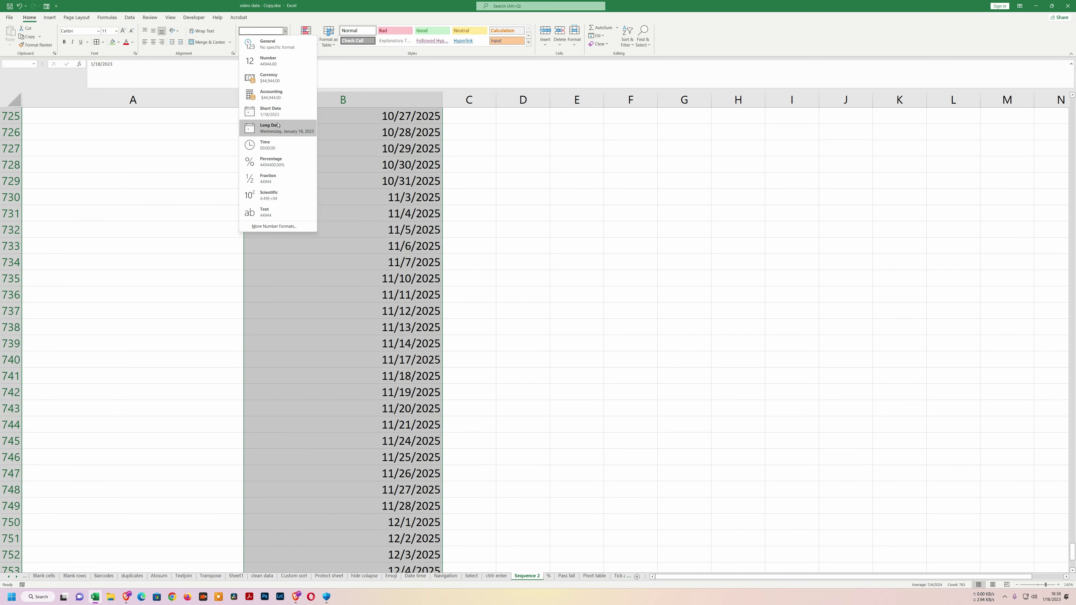
pyautogui.click(277, 127)
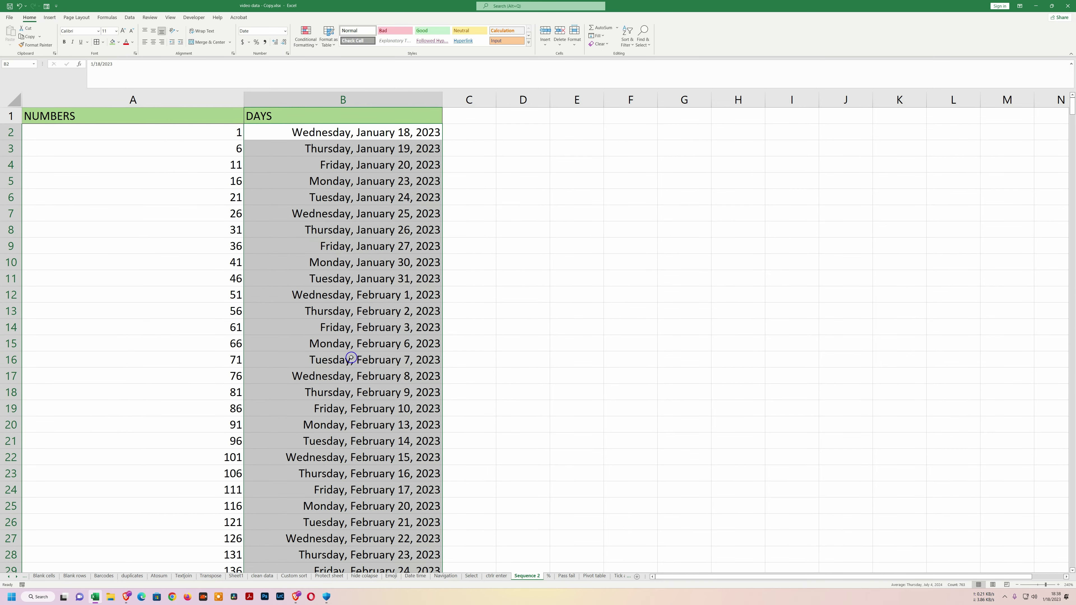
# Switch the Fill Series date unit to Month.
pyautogui.click(597, 35)
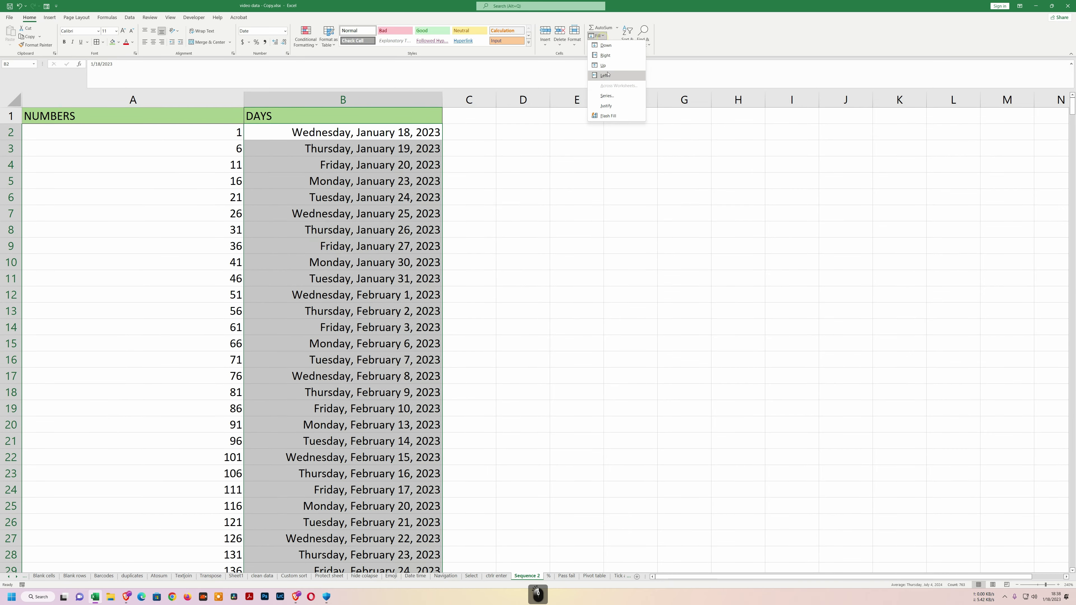
pyautogui.click(607, 96)
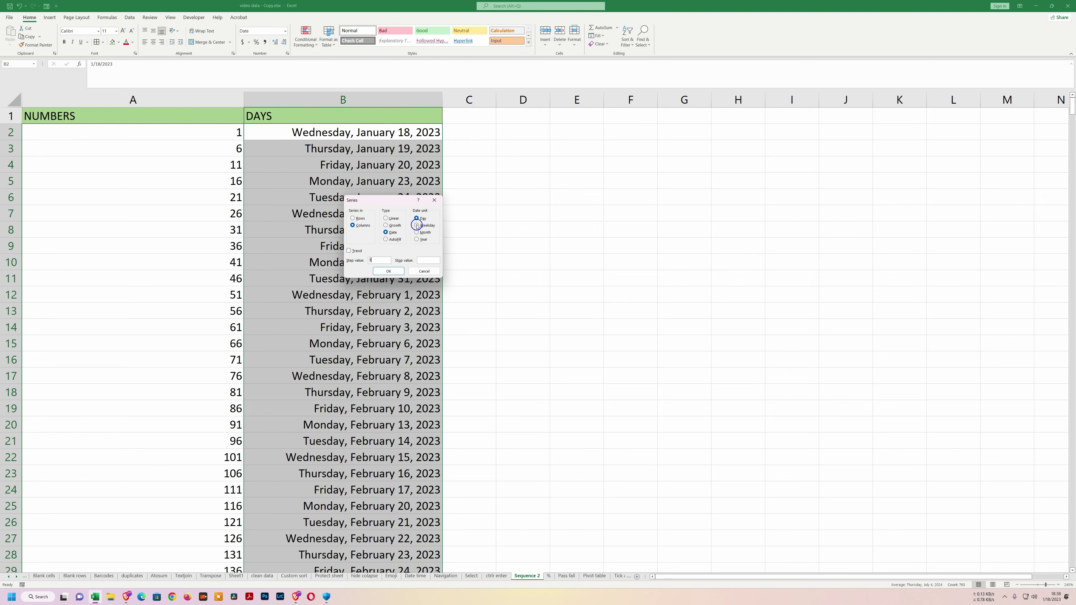
pyautogui.click(416, 233)
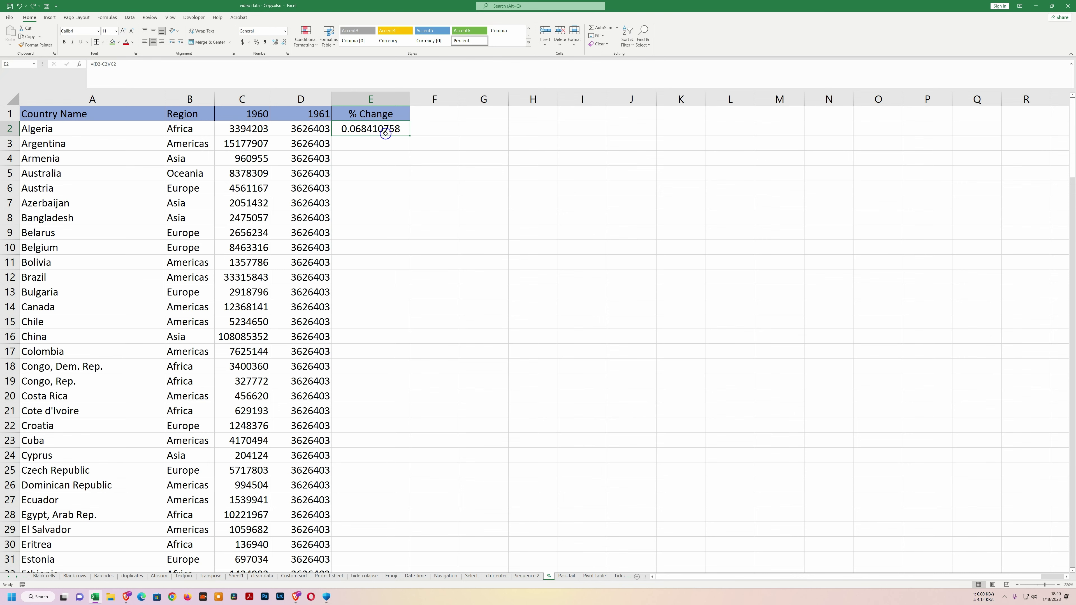
# Clear E2 and enter =(D2-C2)/C2*100 as Algeria's % change.
pyautogui.click(384, 131)
pyautogui.press('Delete')
pyautogui.click(377, 143)
pyautogui.click(365, 129)
pyautogui.click(349, 129)
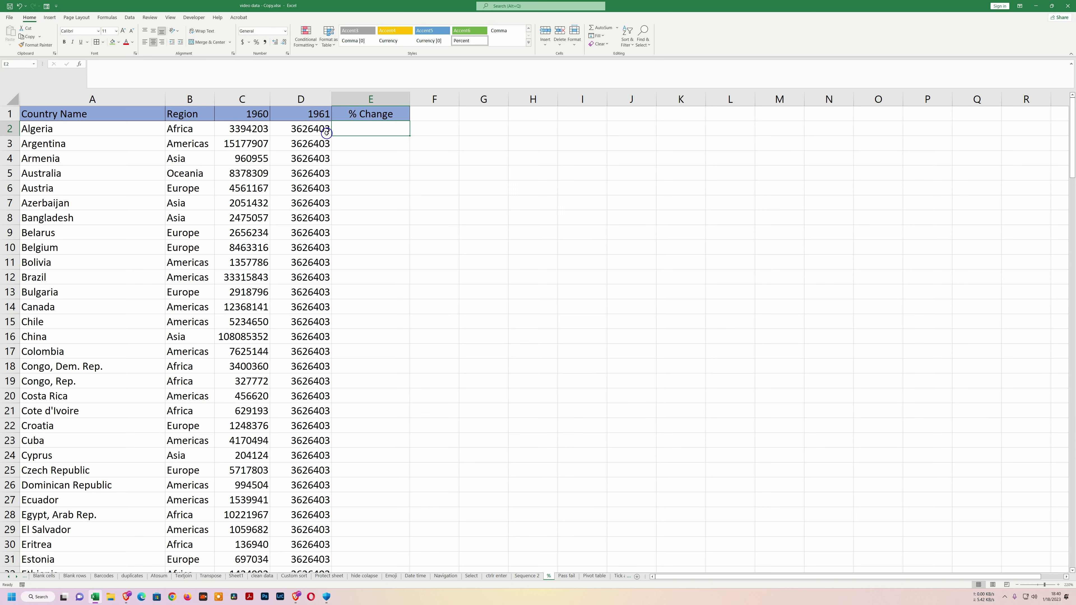
pyautogui.write('=(')
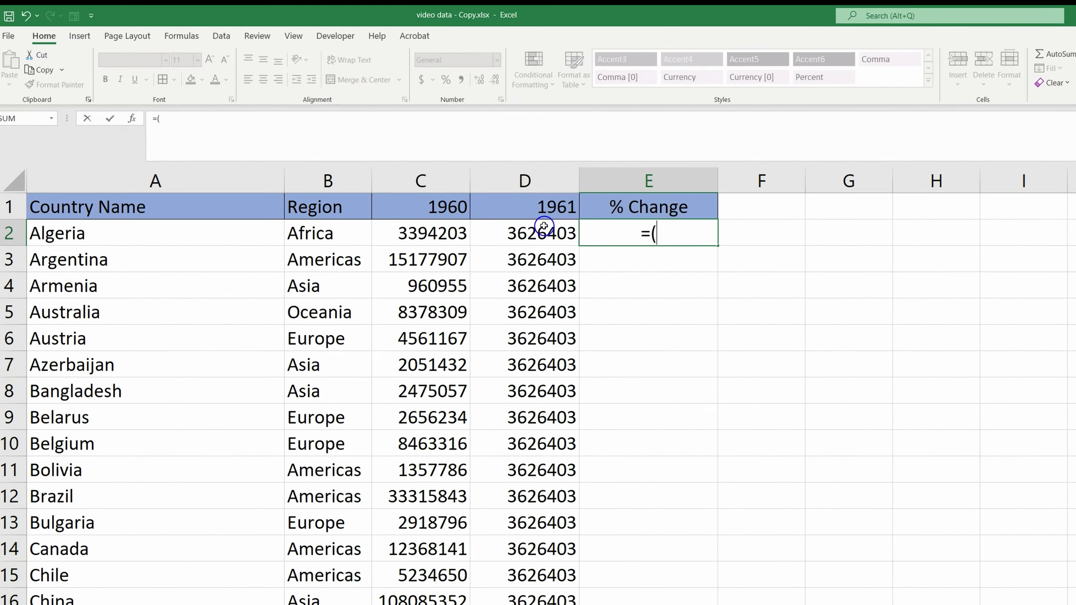
pyautogui.click(418, 173)
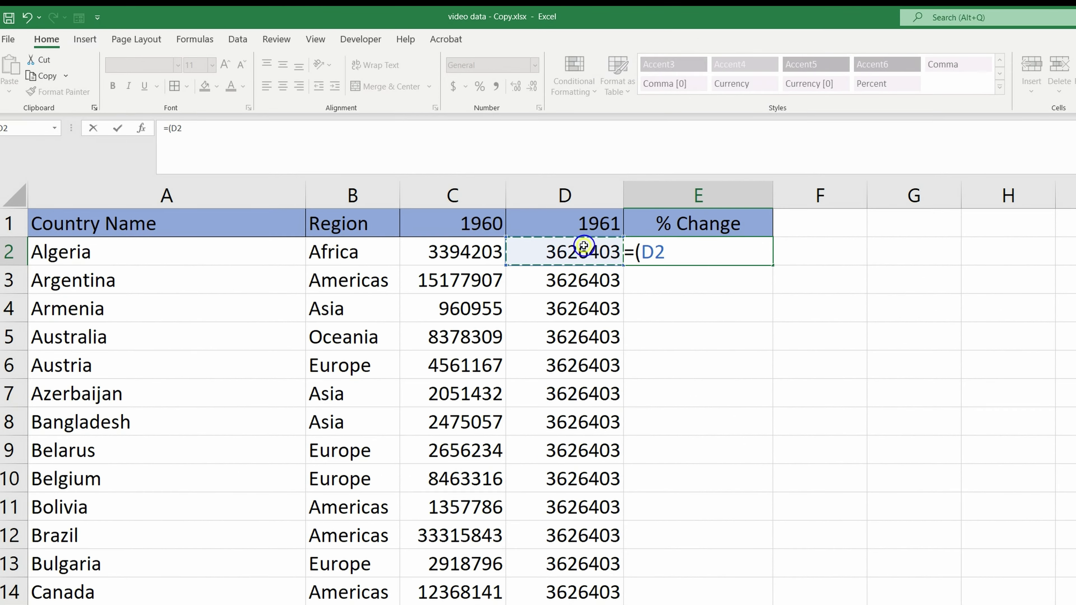
pyautogui.write('-')
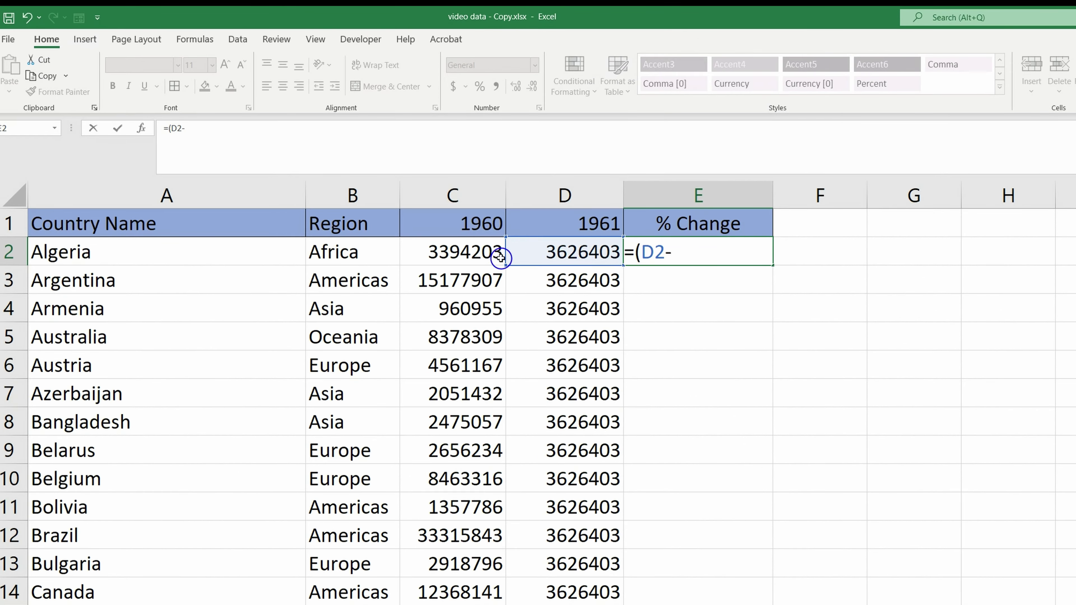
pyautogui.click(466, 253)
pyautogui.write(')')
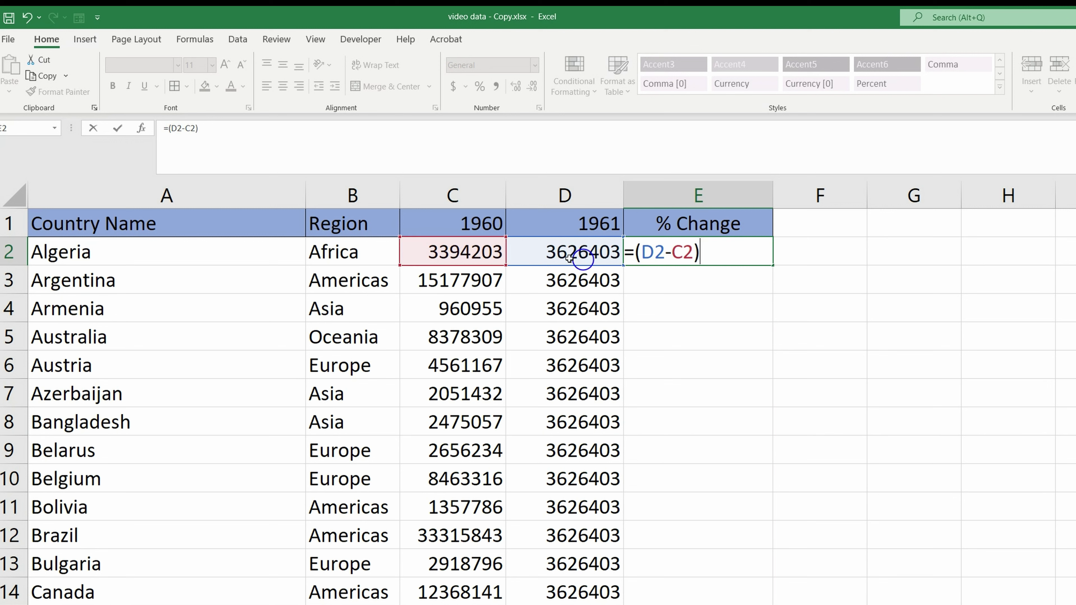
pyautogui.write('/')
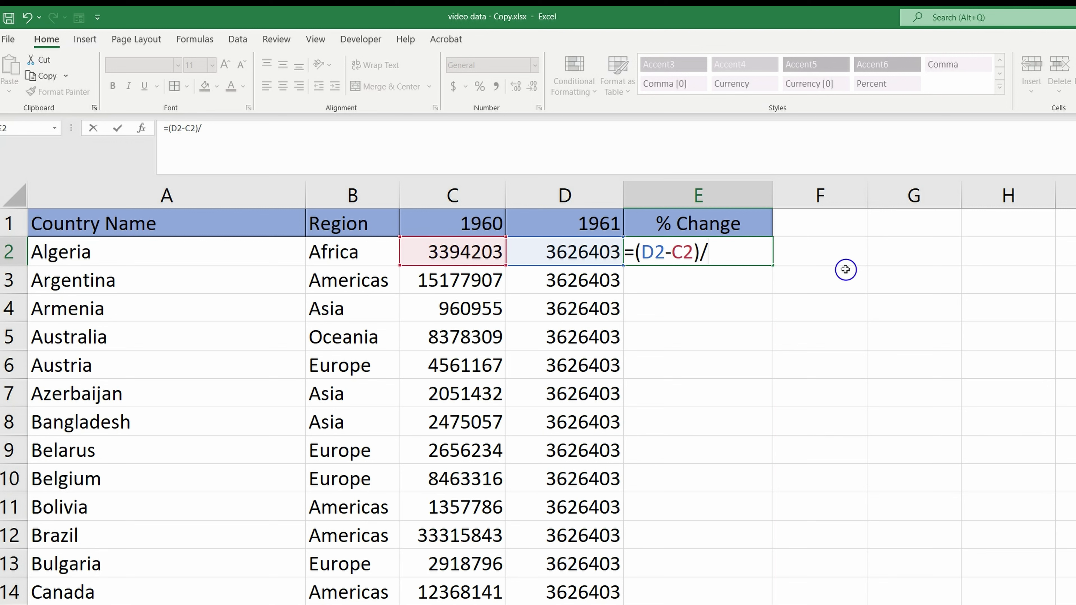
pyautogui.click(473, 254)
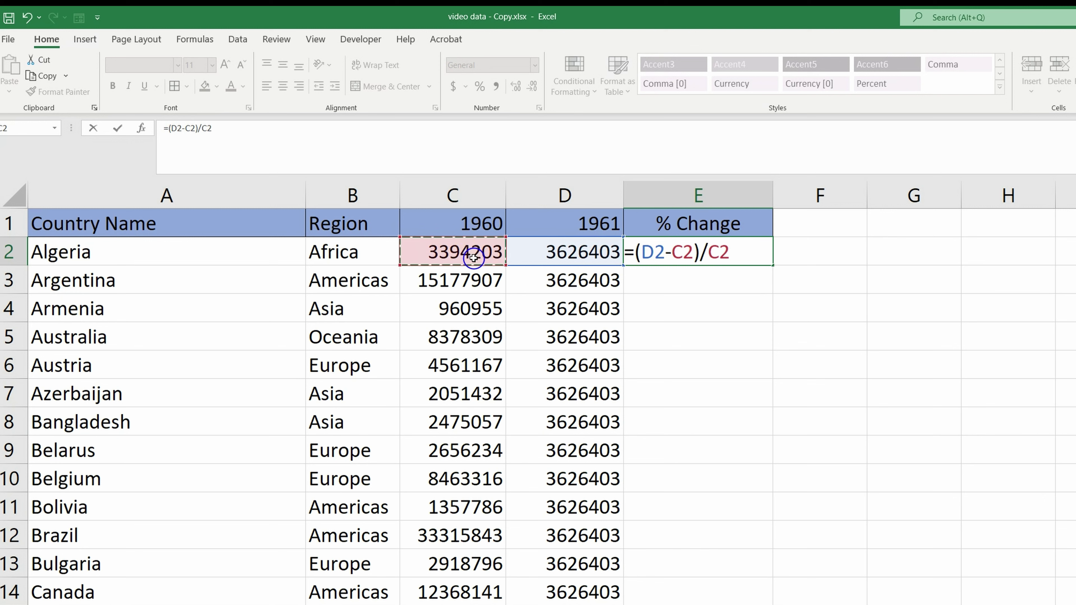
pyautogui.write('*100')
pyautogui.press('Return')
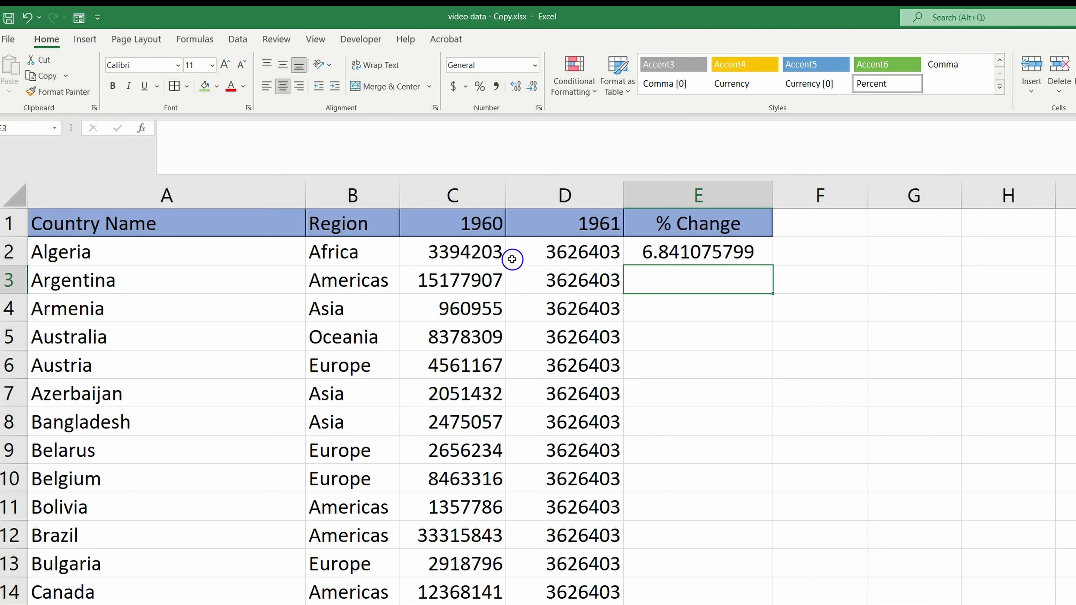
# Copy the formula down every country row, applying Percent Style then undoing it.
pyautogui.click(663, 250)
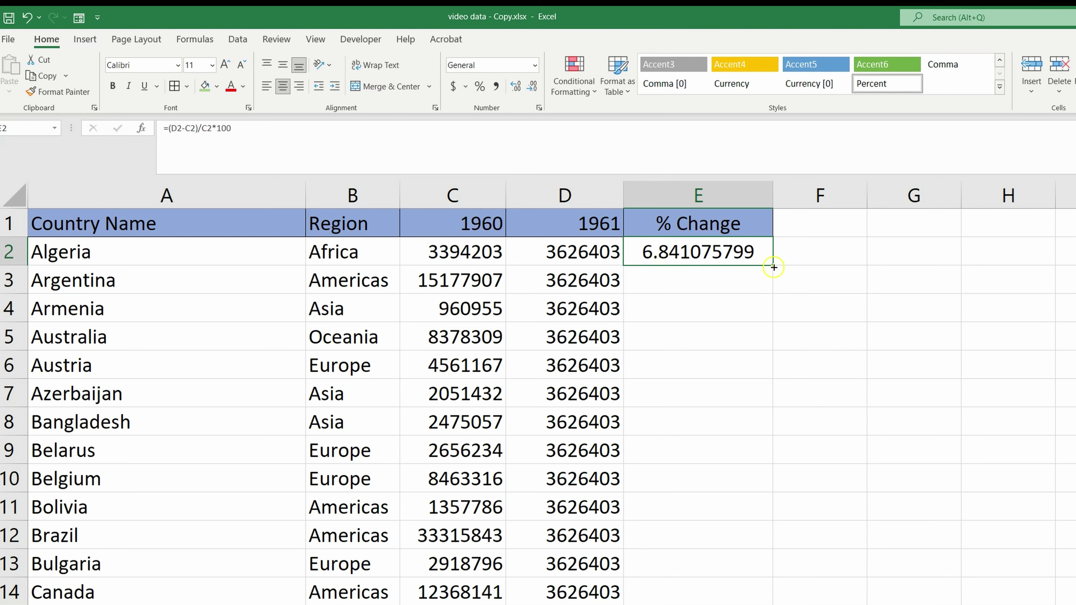
pyautogui.doubleClick(772, 266)
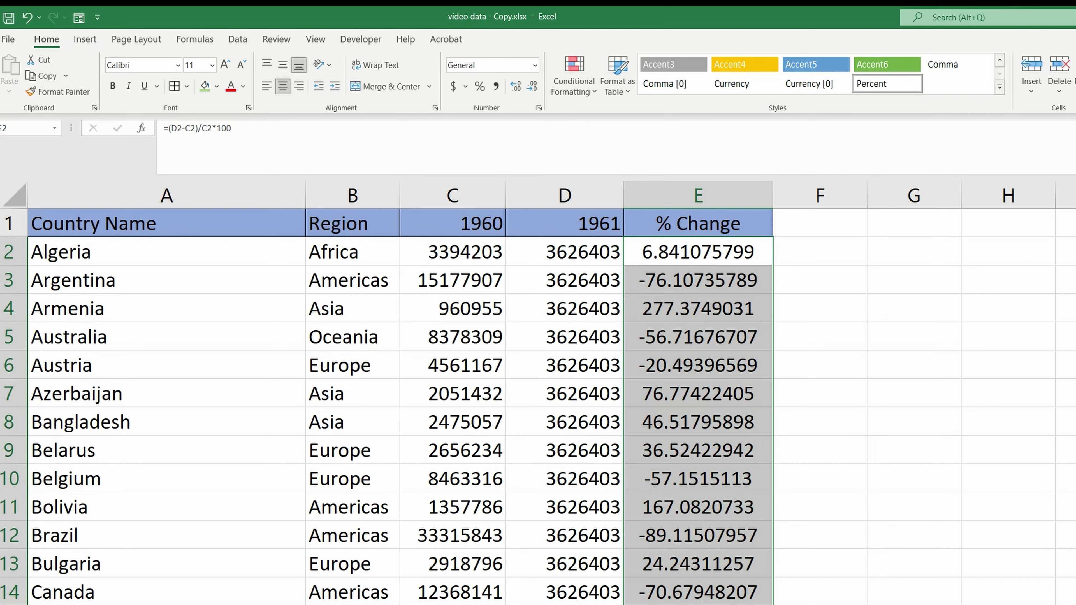
pyautogui.click(479, 87)
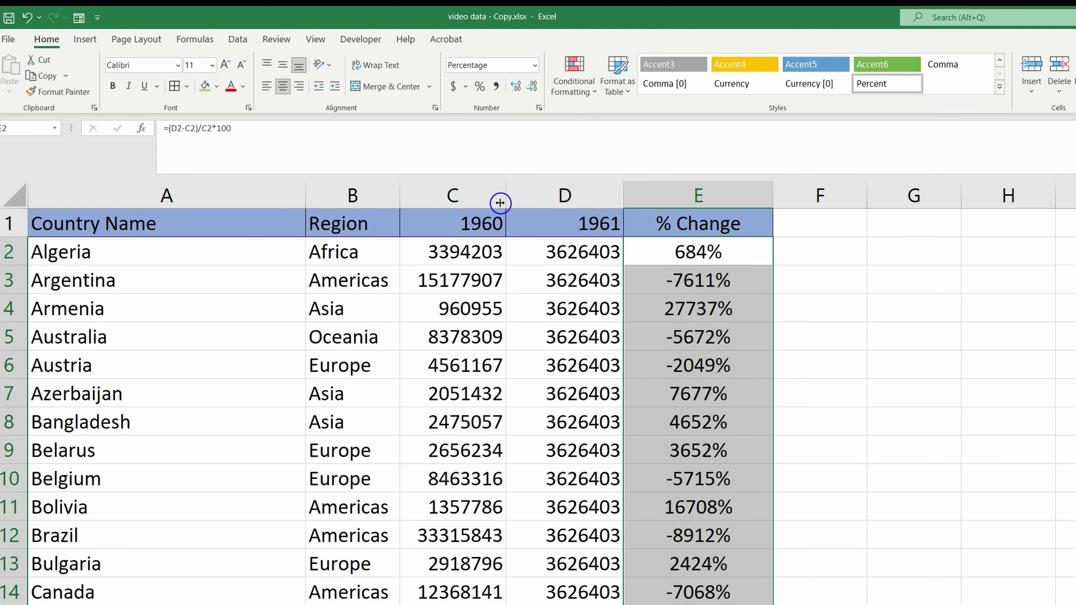
pyautogui.hotkey('ctrl', 'z')
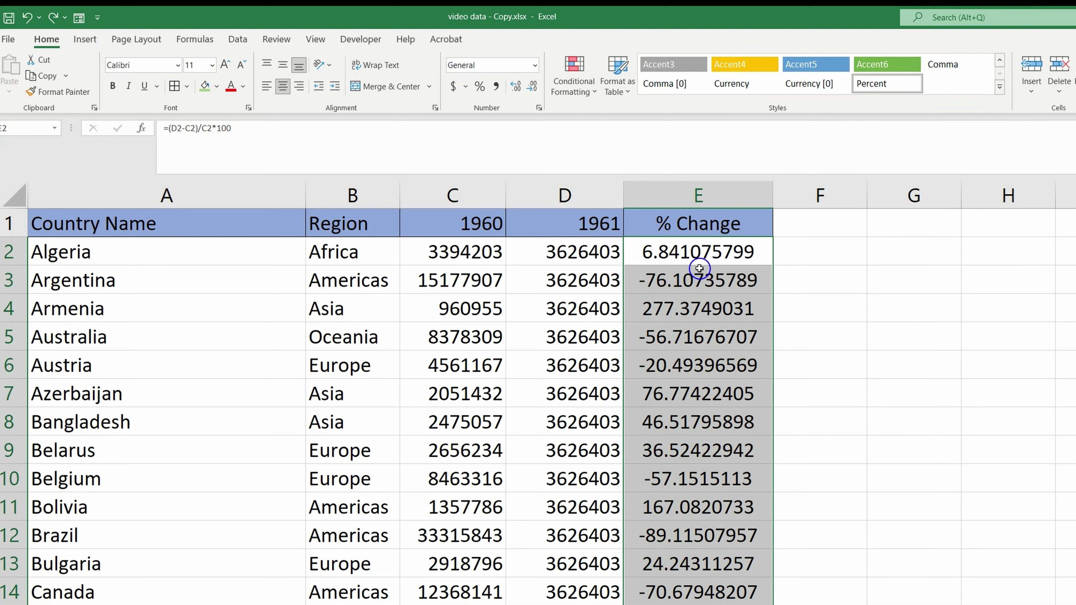
# Remove the *100 from E2's formula, refill column E and format it as percentages.
pyautogui.click(685, 253)
pyautogui.click(246, 128)
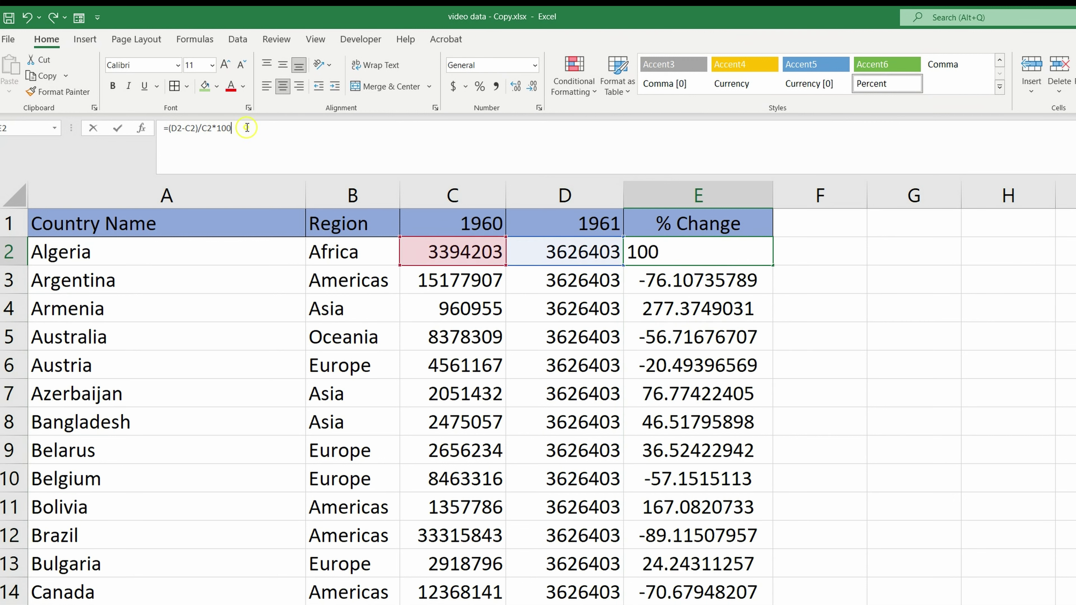
pyautogui.press('BackSpace')
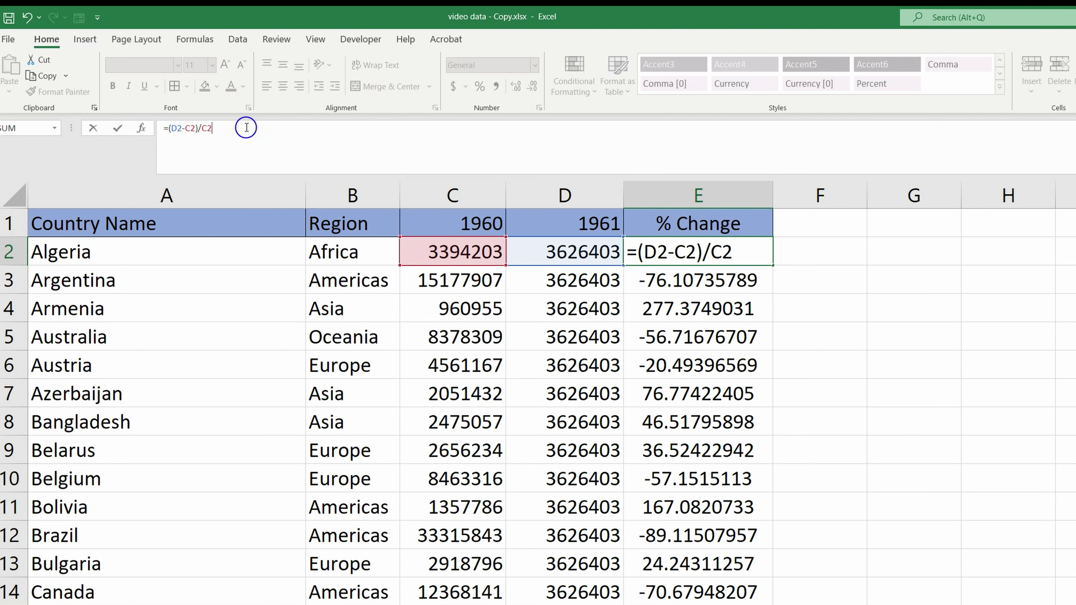
pyautogui.press('Return')
pyautogui.click(693, 254)
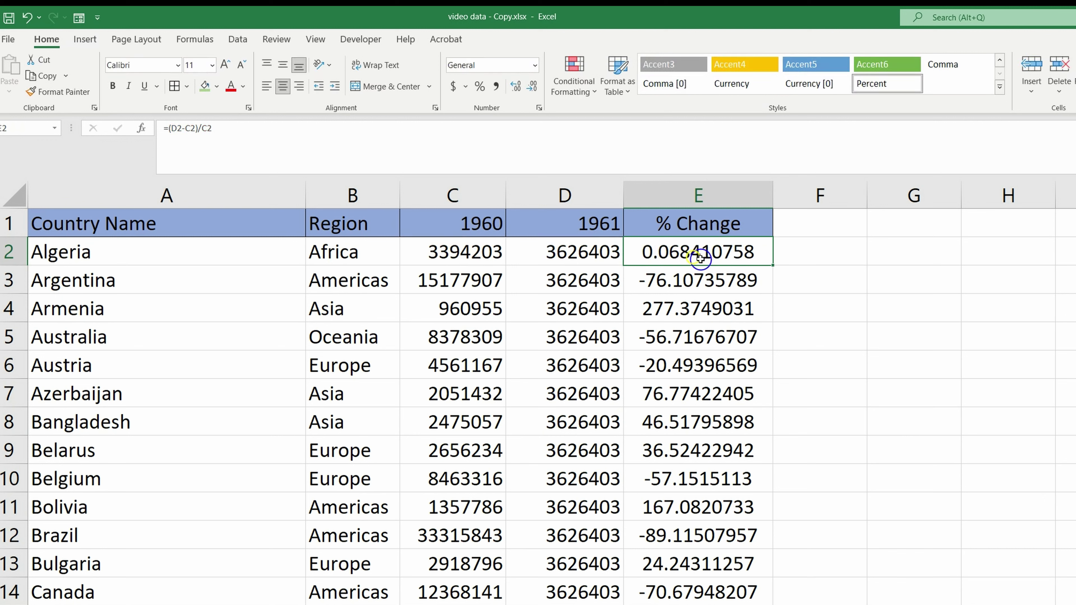
pyautogui.doubleClick(773, 265)
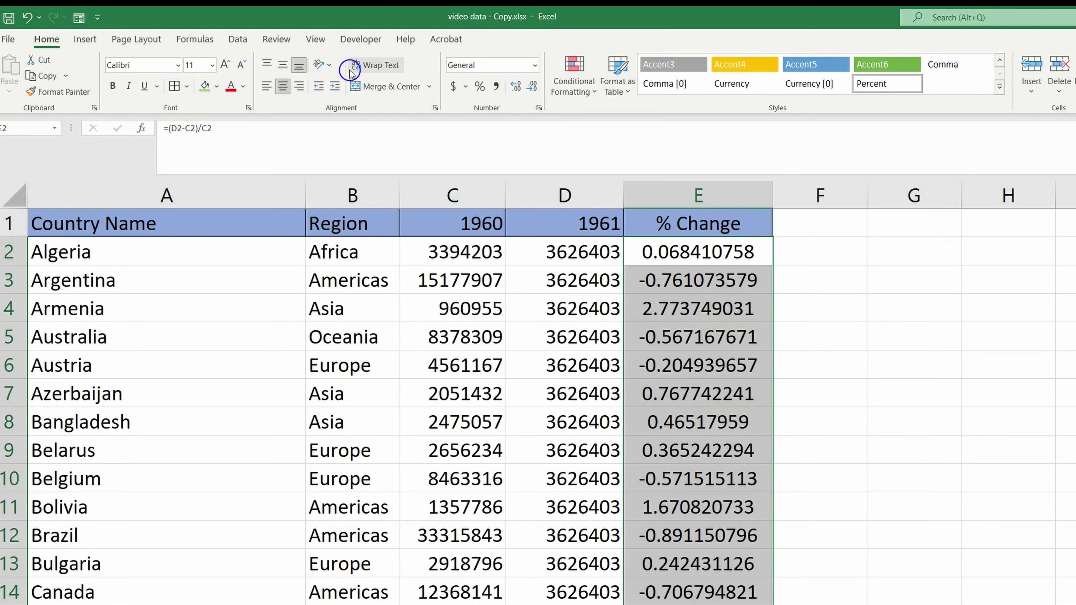
pyautogui.click(479, 86)
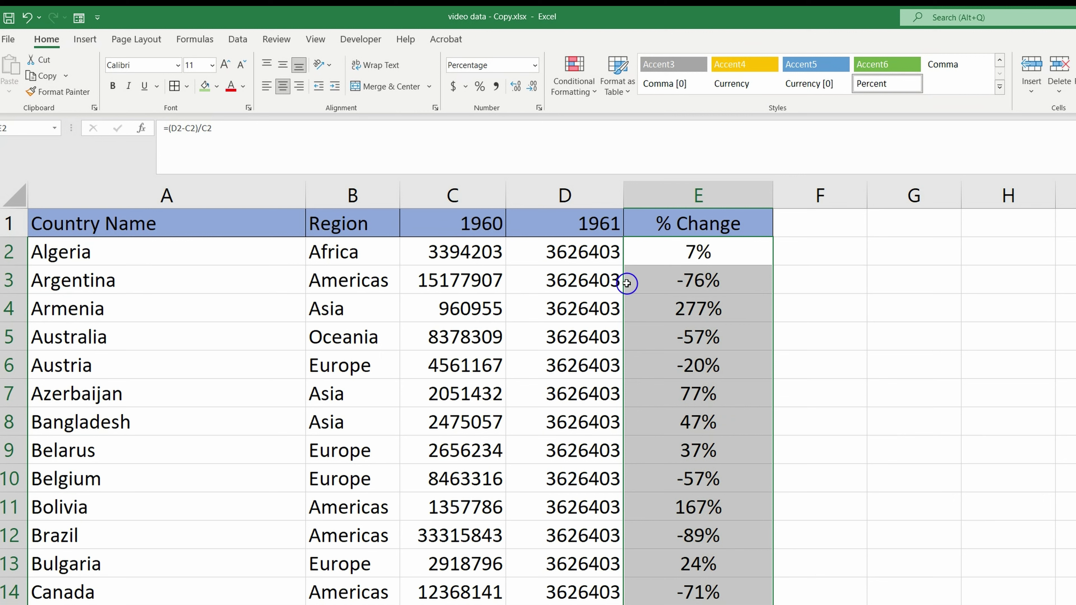
# Format F2 and the empty cells below it with Percent Style.
pyautogui.click(822, 251)
pyautogui.moveTo(822, 251); pyautogui.dragTo(831, 600)
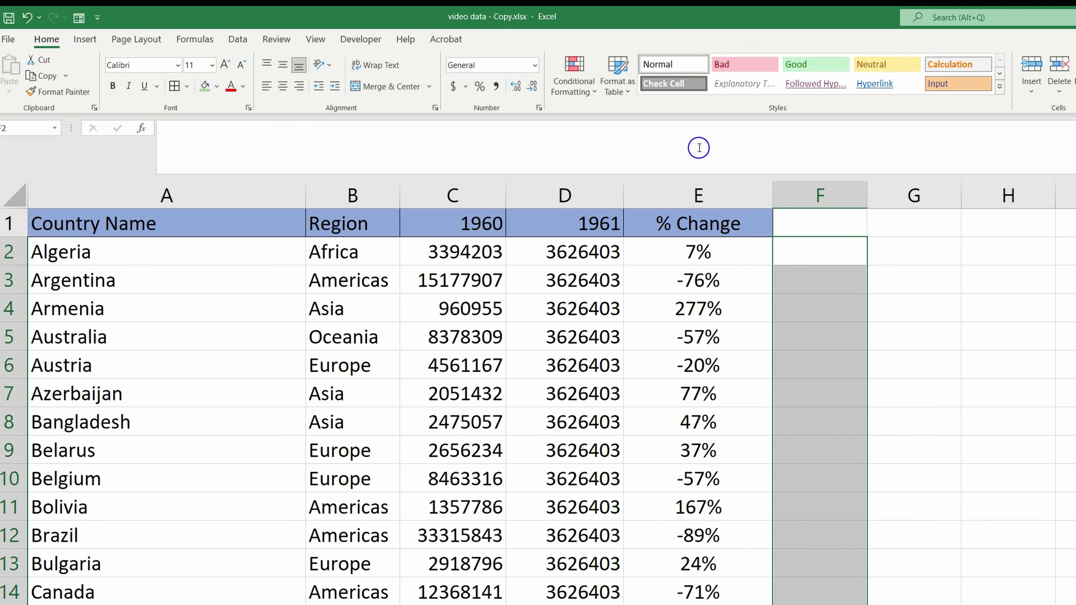
pyautogui.click(824, 289)
pyautogui.moveTo(824, 242); pyautogui.dragTo(826, 602)
pyautogui.click(481, 87)
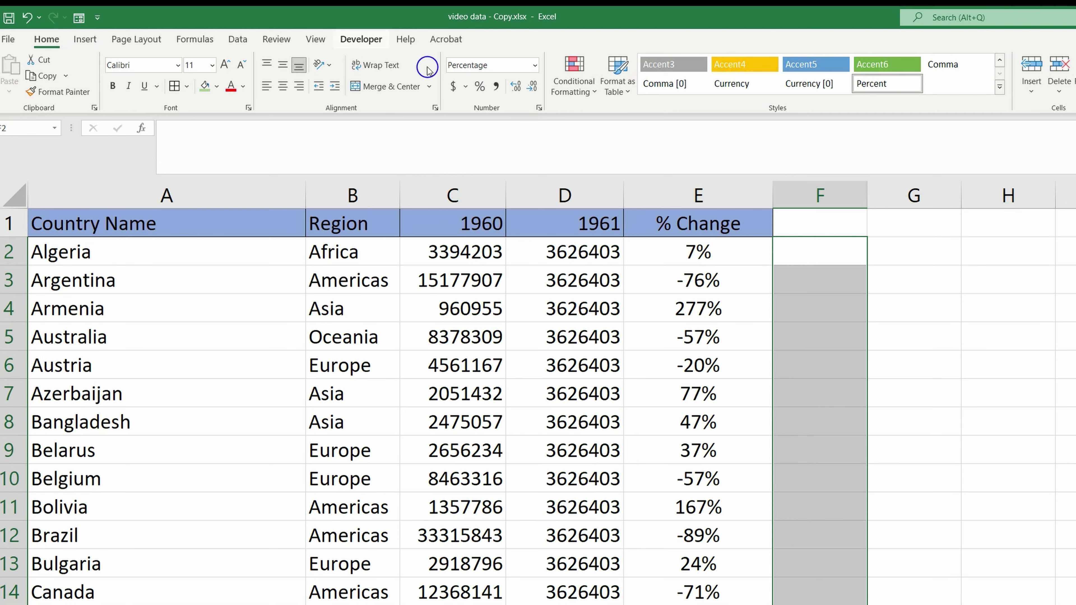
# Enter 1, 52, 55, 55, 82, 85 and 86 into F2 downward as percentages.
pyautogui.click(795, 251)
pyautogui.write('1')
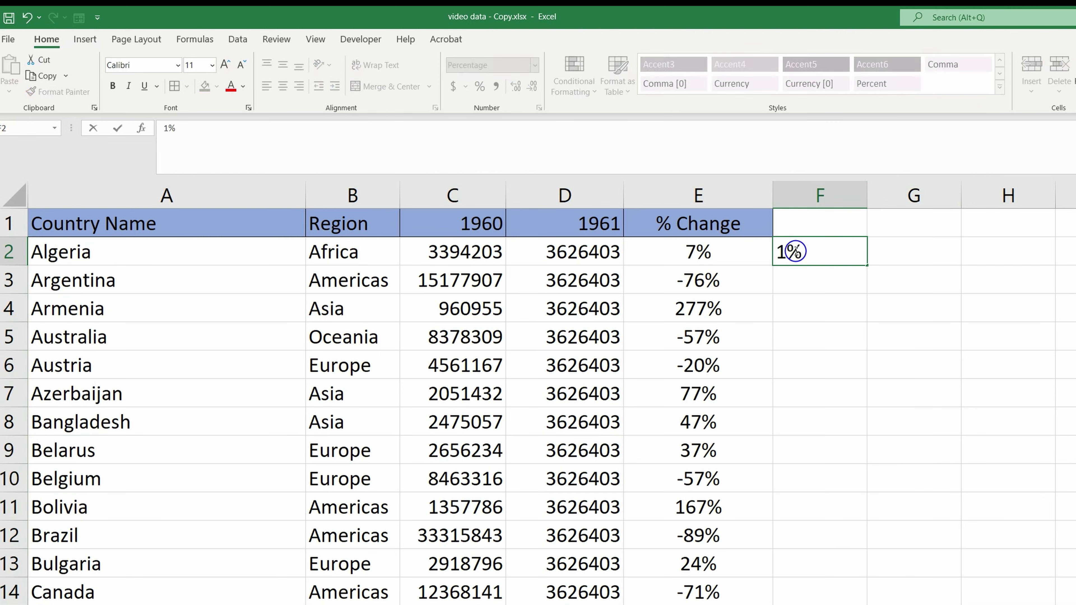
pyautogui.press('Return')
pyautogui.write('52')
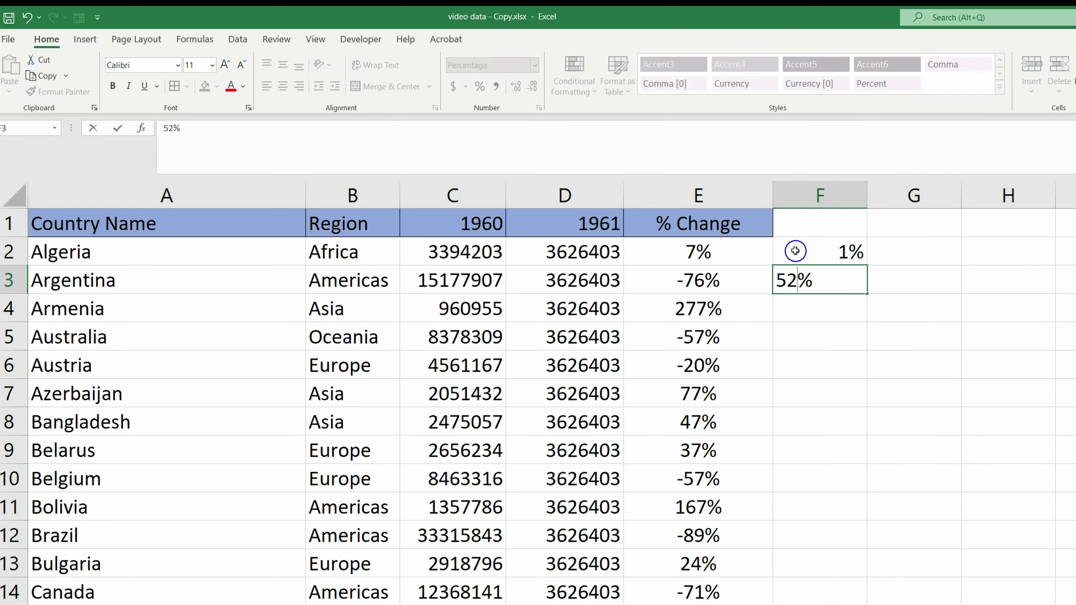
pyautogui.press('Return')
pyautogui.write('55')
pyautogui.press('Return')
pyautogui.write('55')
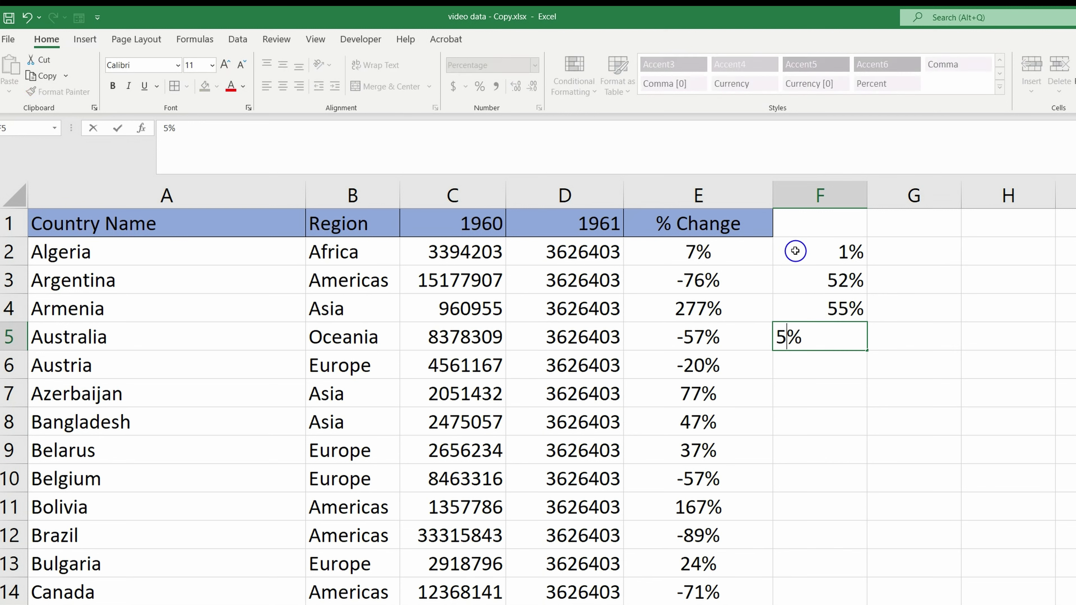
pyautogui.press('Return')
pyautogui.write('82')
pyautogui.press('Return')
pyautogui.write('85')
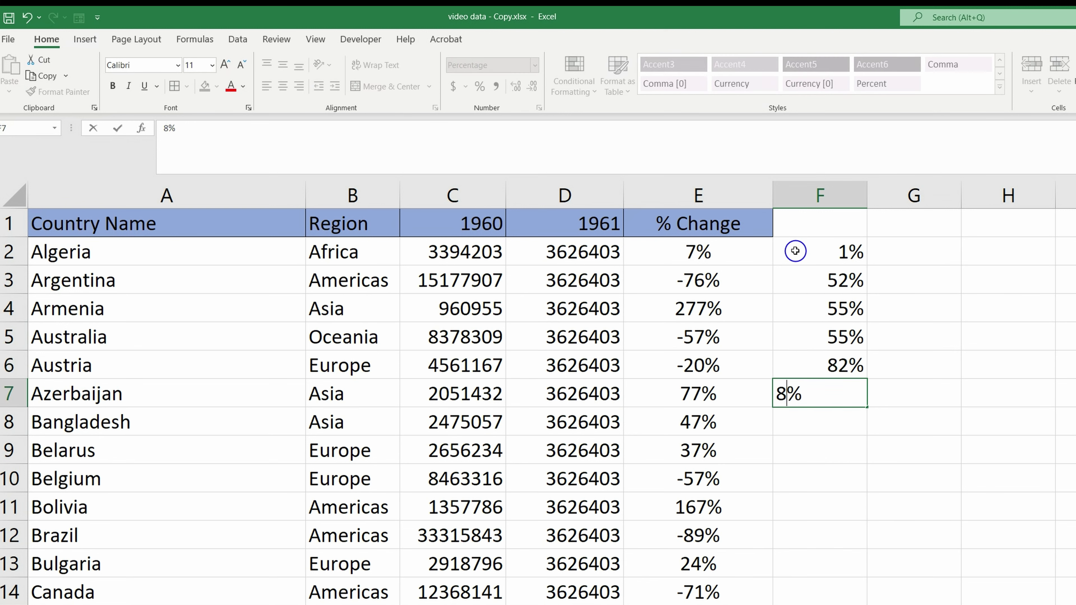
pyautogui.press('Return')
pyautogui.write('86')
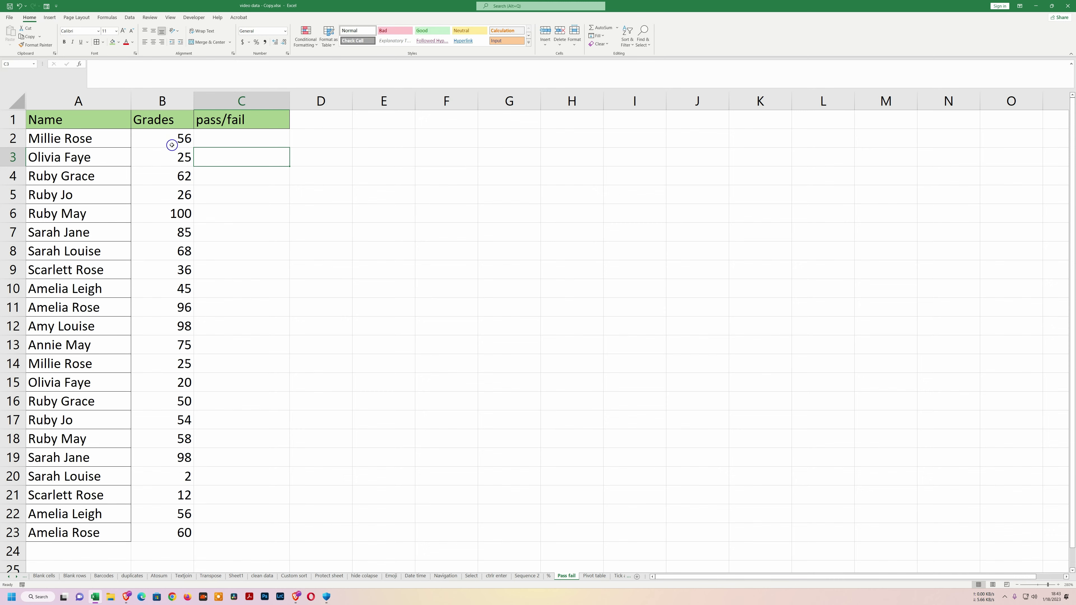
# Enter =IF(B2>50,"pass","fail") in C2 and copy it down to row 23.
pyautogui.click(209, 140)
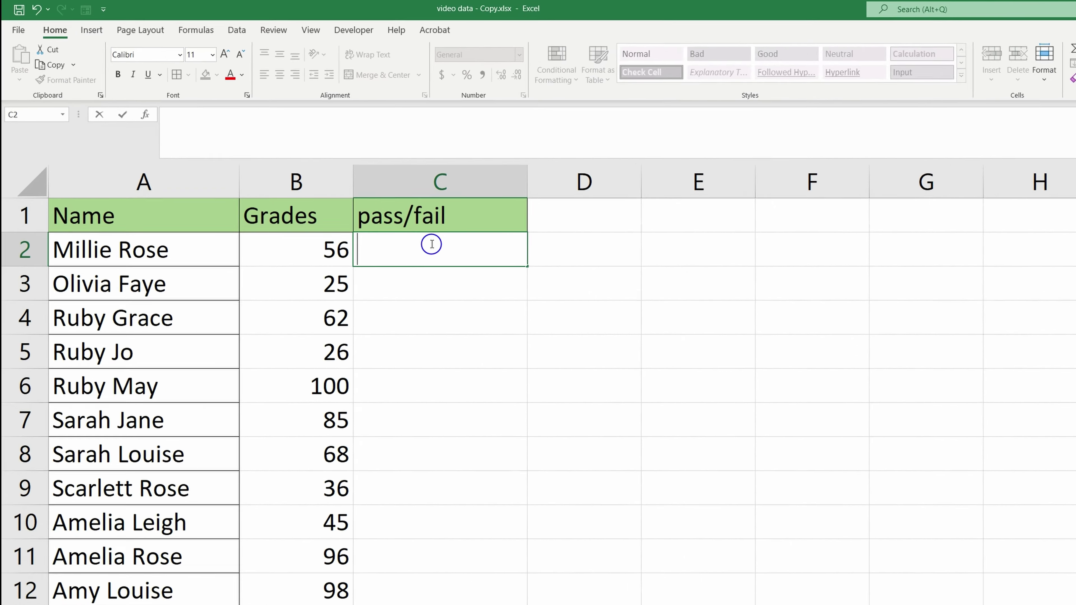
pyautogui.write('=')
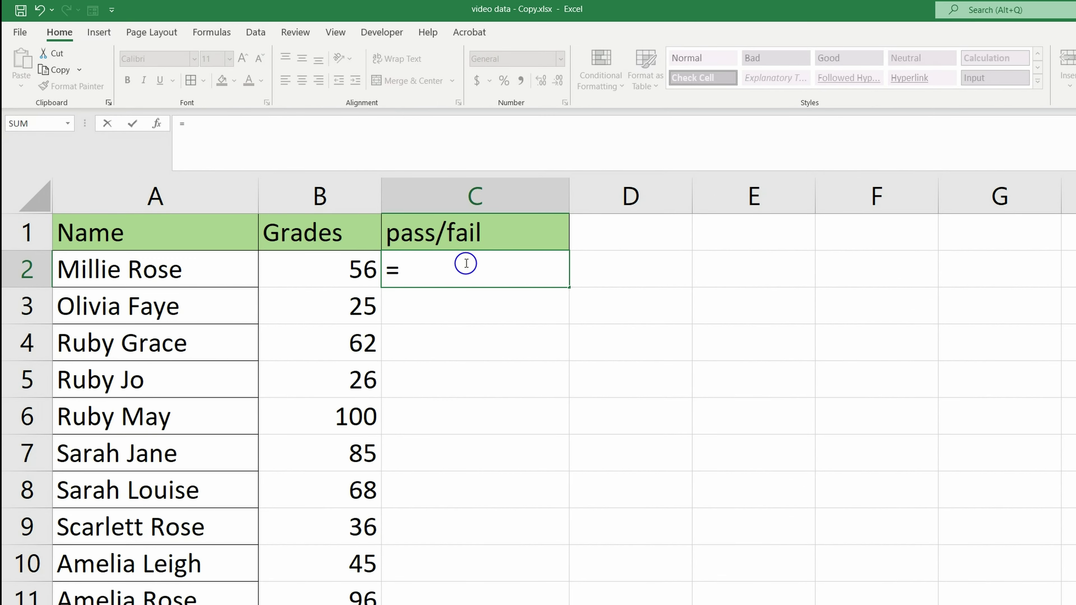
pyautogui.write('if')
pyautogui.press('Tab')
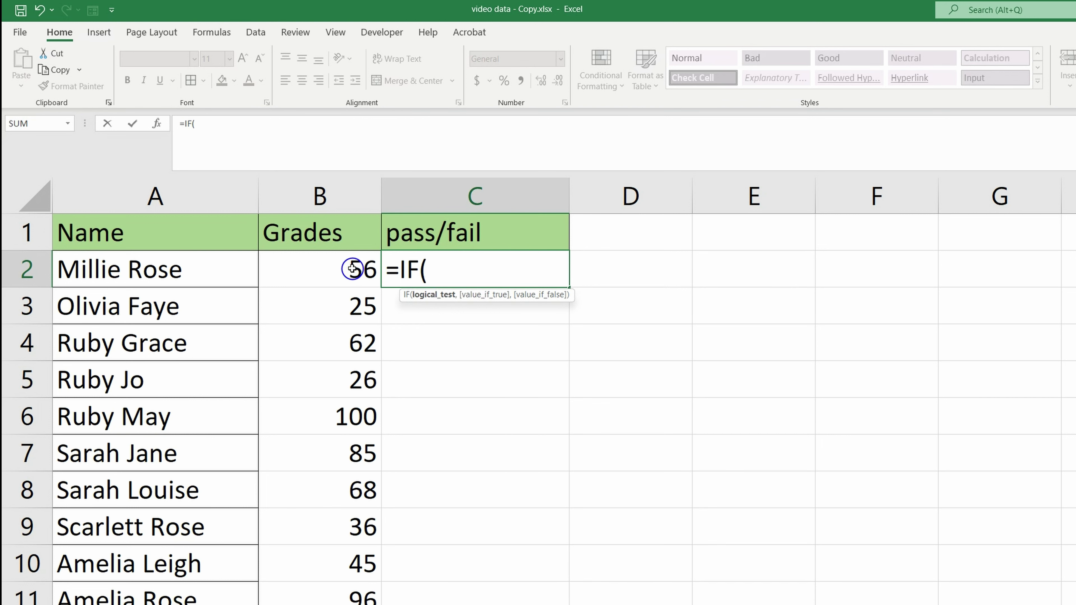
pyautogui.click(352, 268)
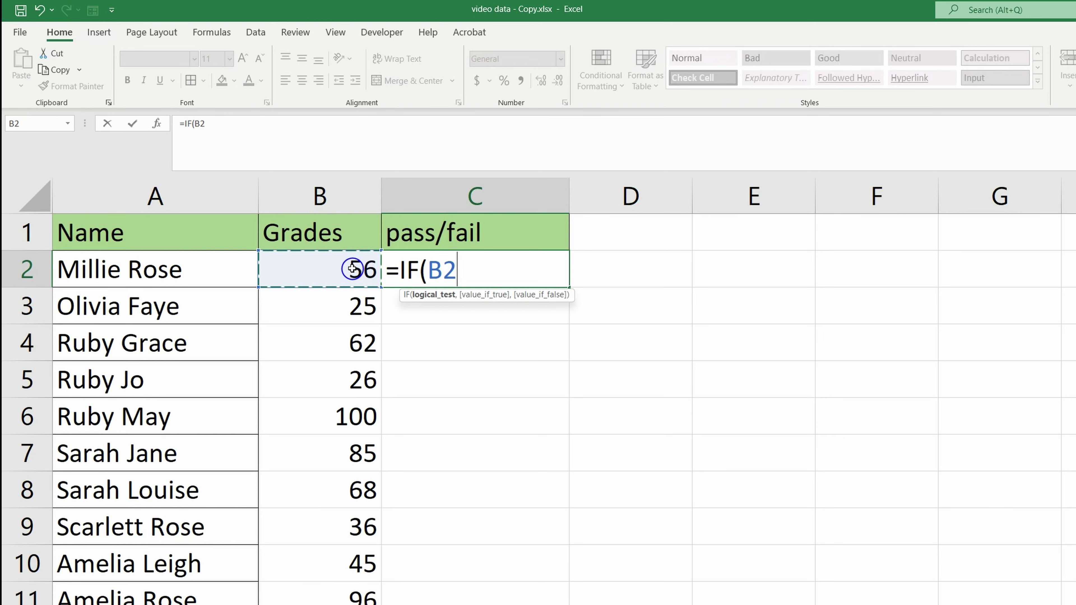
pyautogui.write('>50,"pass",')
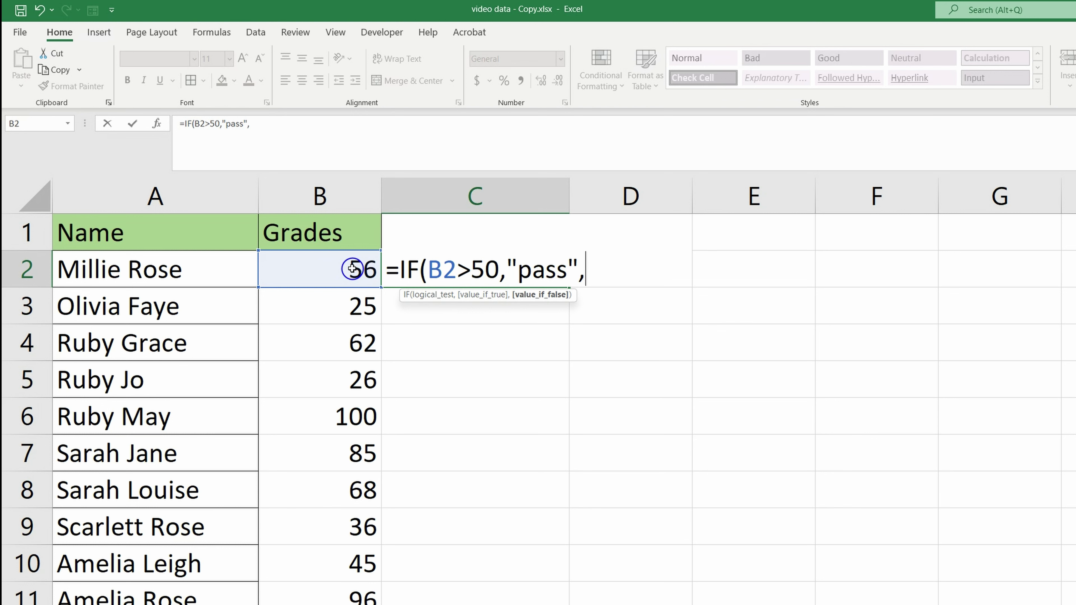
pyautogui.write('"fail')
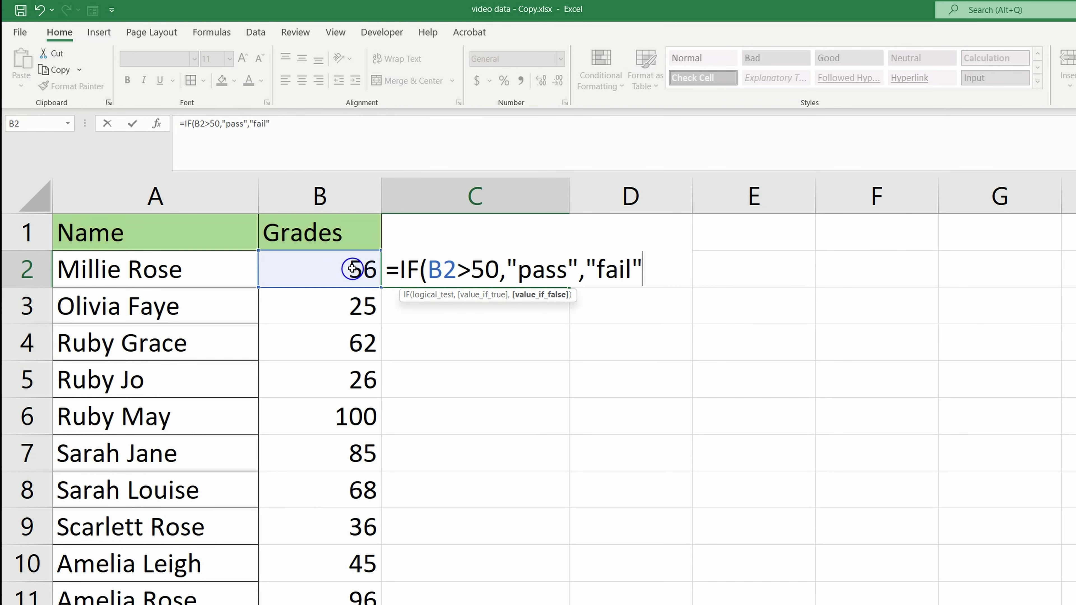
pyautogui.write('"')
pyautogui.press('Return')
pyautogui.click(504, 272)
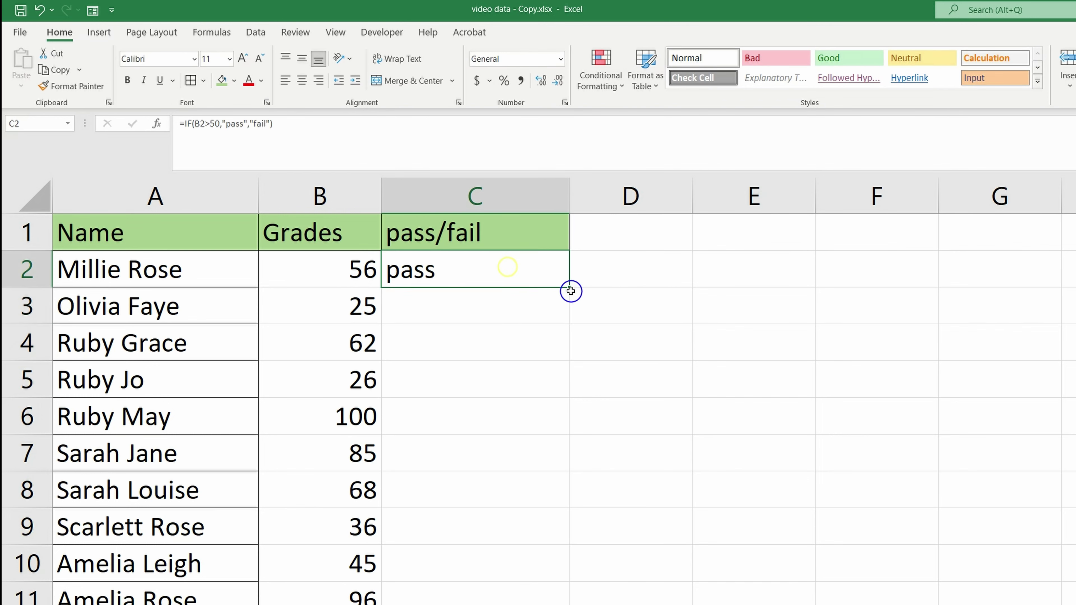
pyautogui.doubleClick(569, 287)
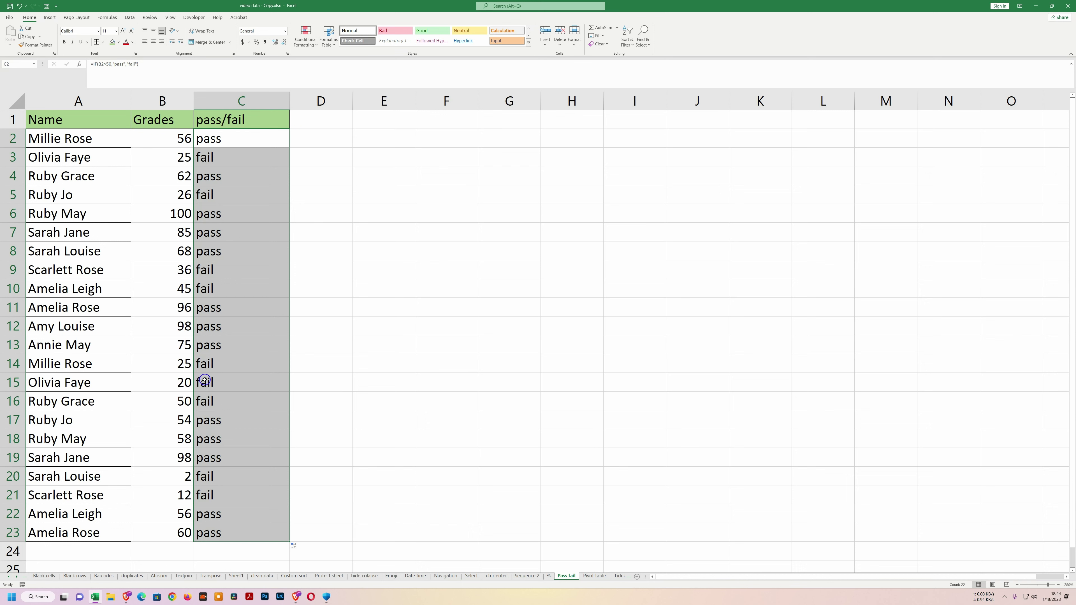
# Correct C16's formula so the grade of 50 reads fail, then go to the Pivot table sheet.
pyautogui.click(203, 404)
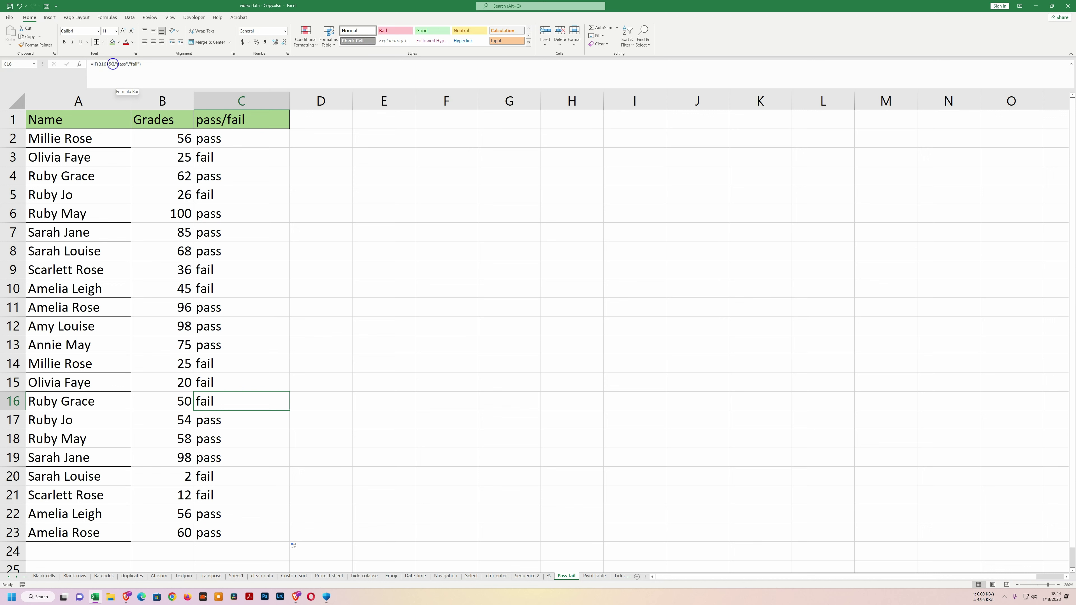
pyautogui.click(113, 65)
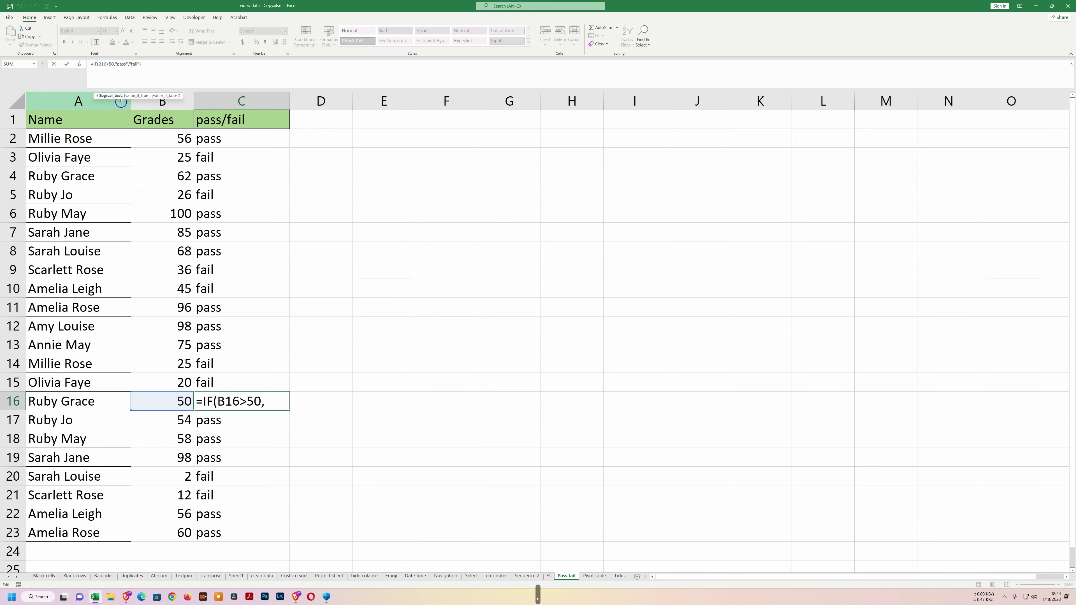
pyautogui.press('BackSpace')
pyautogui.press('Return')
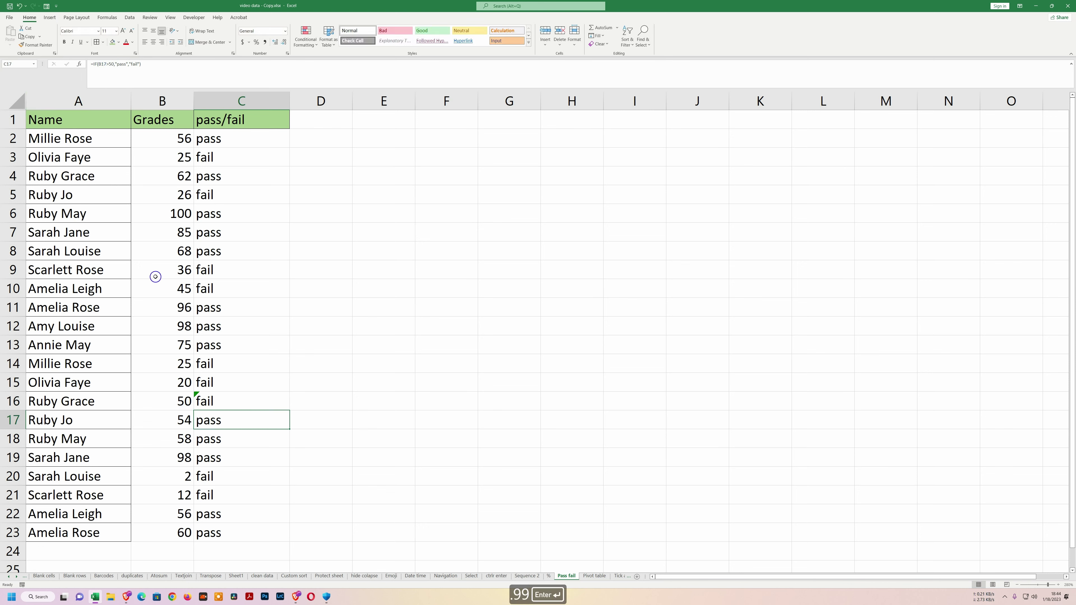
pyautogui.click(219, 399)
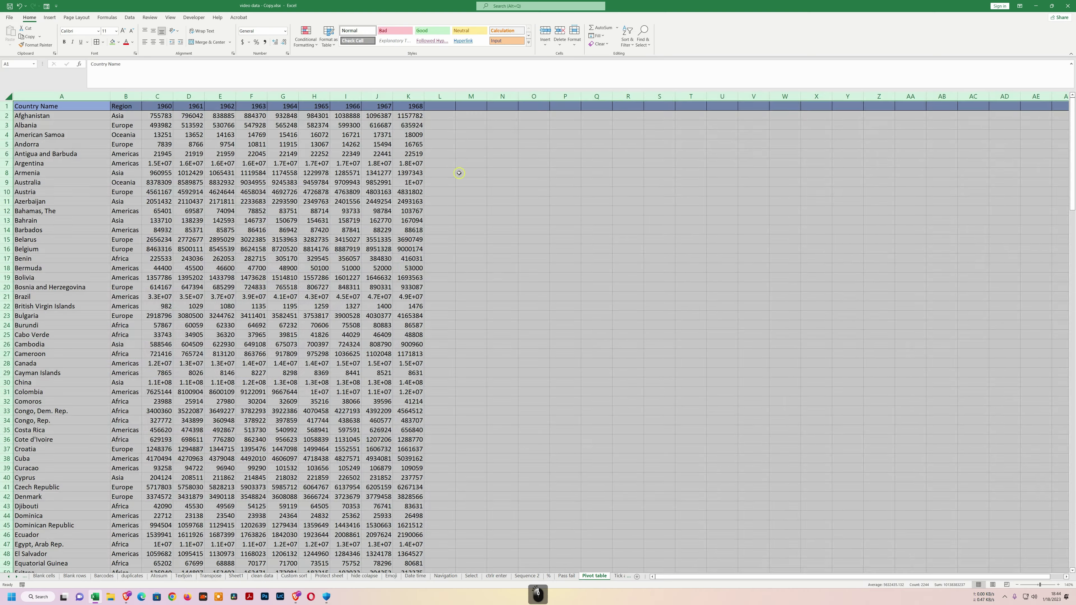
pyautogui.click(459, 173)
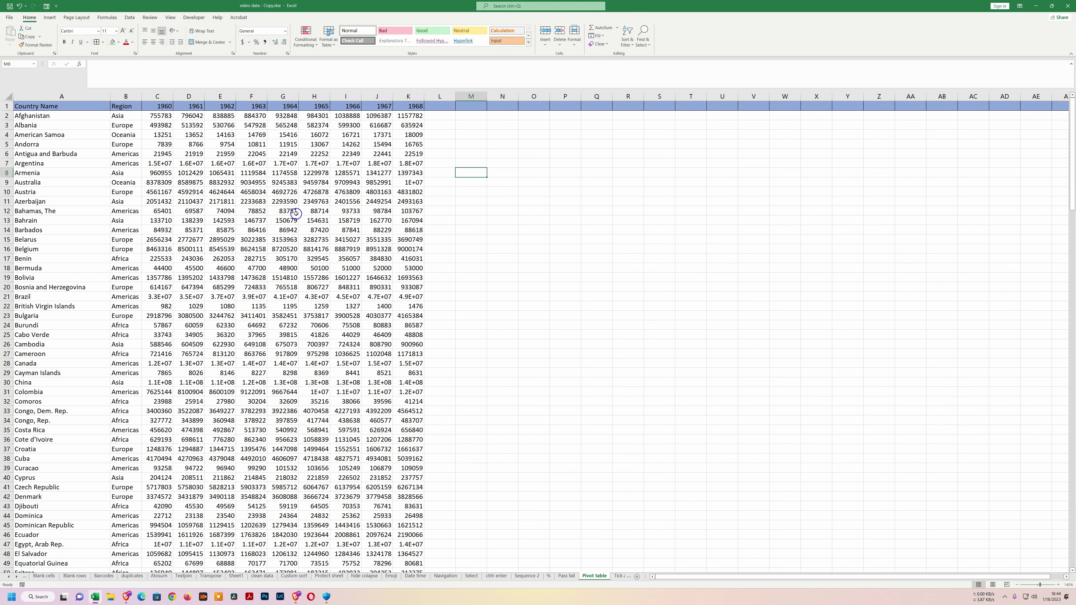
# Create a pivot table on a new sheet from the country data A2:J48.
pyautogui.moveTo(32, 115); pyautogui.dragTo(392, 517)
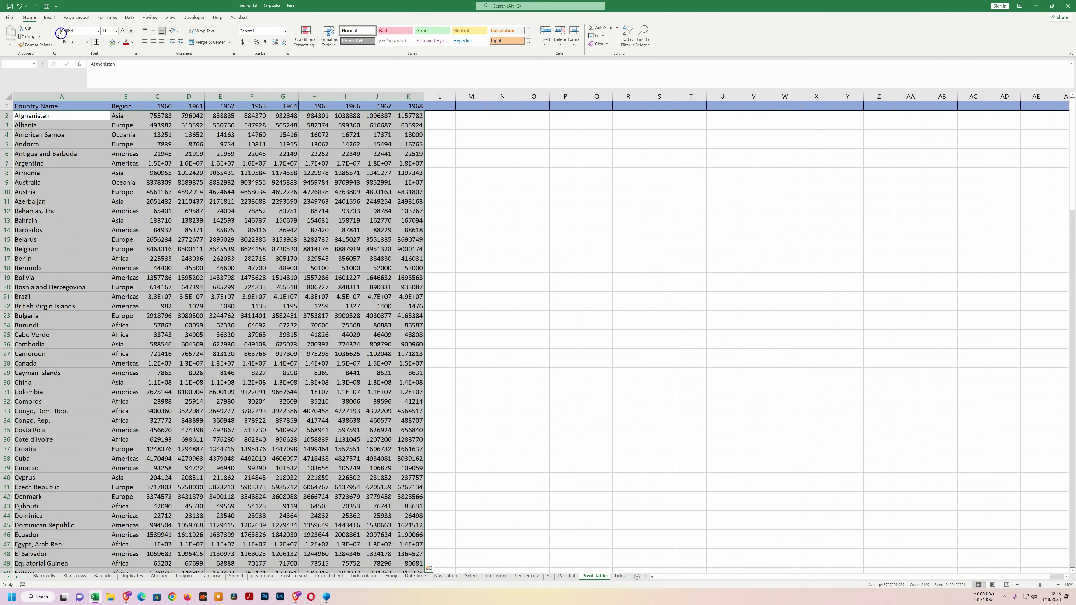
pyautogui.click(49, 18)
pyautogui.click(14, 33)
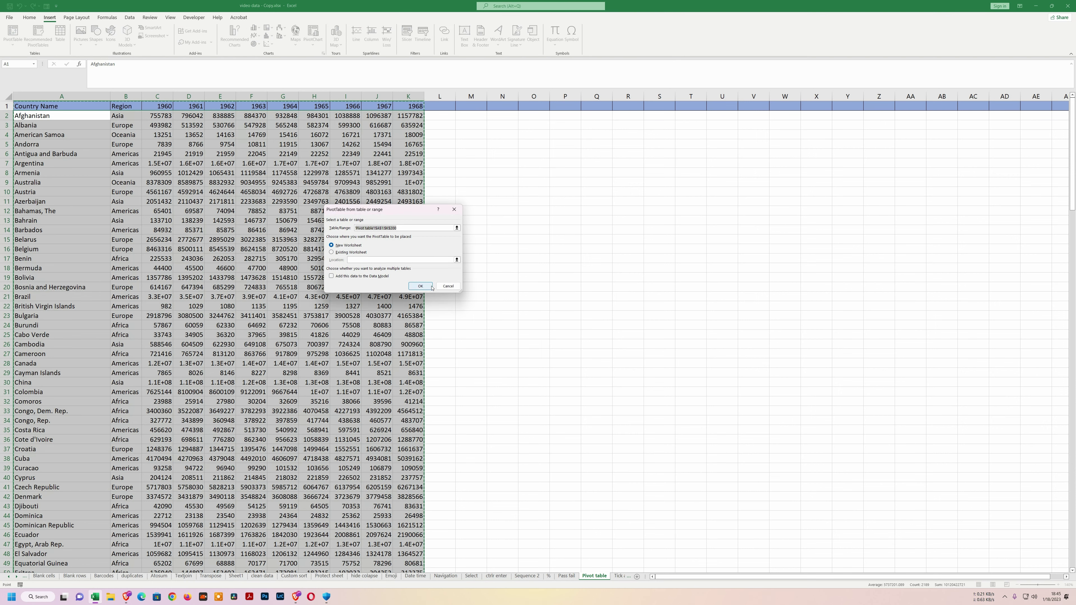
pyautogui.click(428, 287)
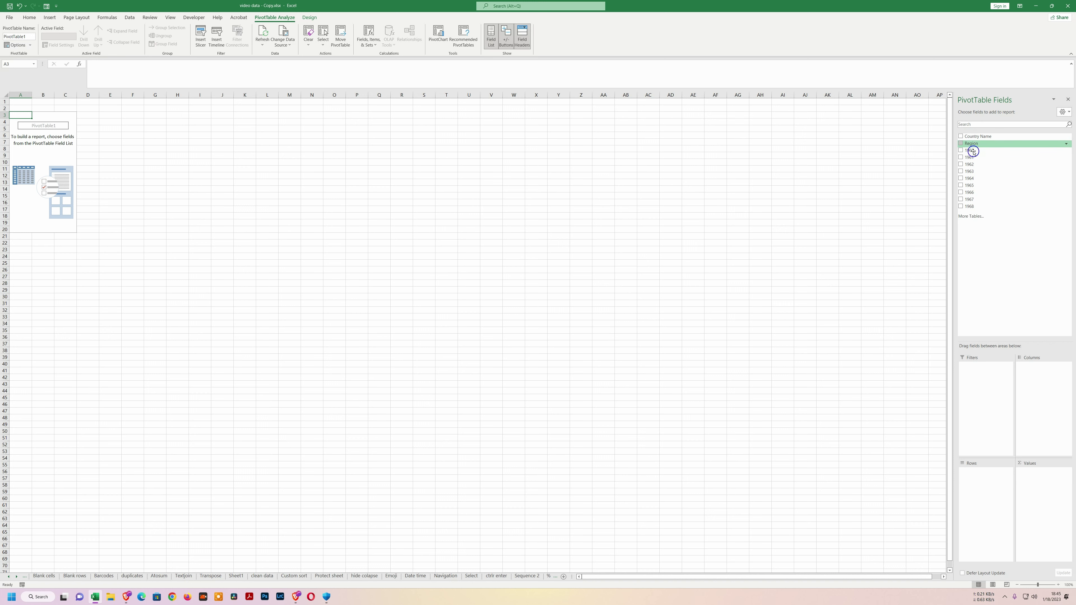
# Lay out the pivot with Region and Country Name rows and counts of 1960–1964.
pyautogui.moveTo(963, 144); pyautogui.dragTo(989, 505)
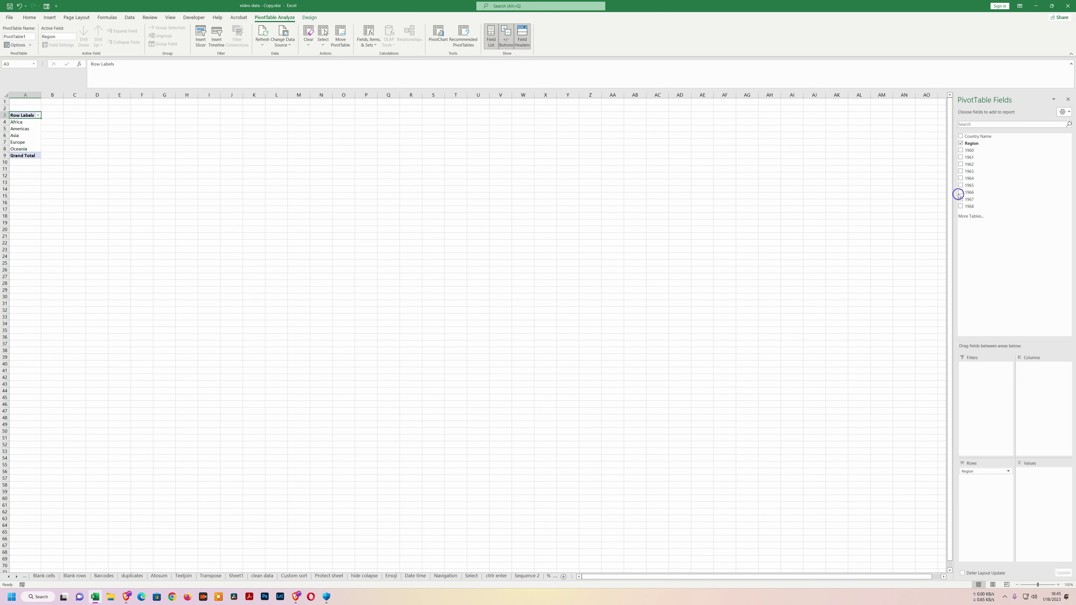
pyautogui.moveTo(969, 151); pyautogui.dragTo(987, 478)
pyautogui.moveTo(972, 156); pyautogui.dragTo(1012, 298)
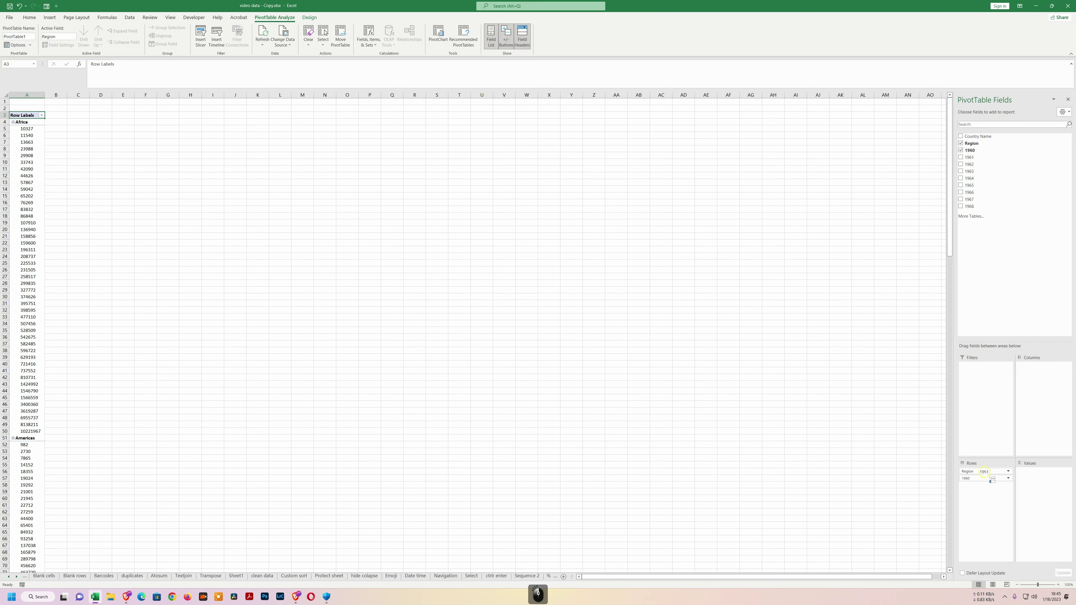
pyautogui.moveTo(984, 472); pyautogui.dragTo(978, 493)
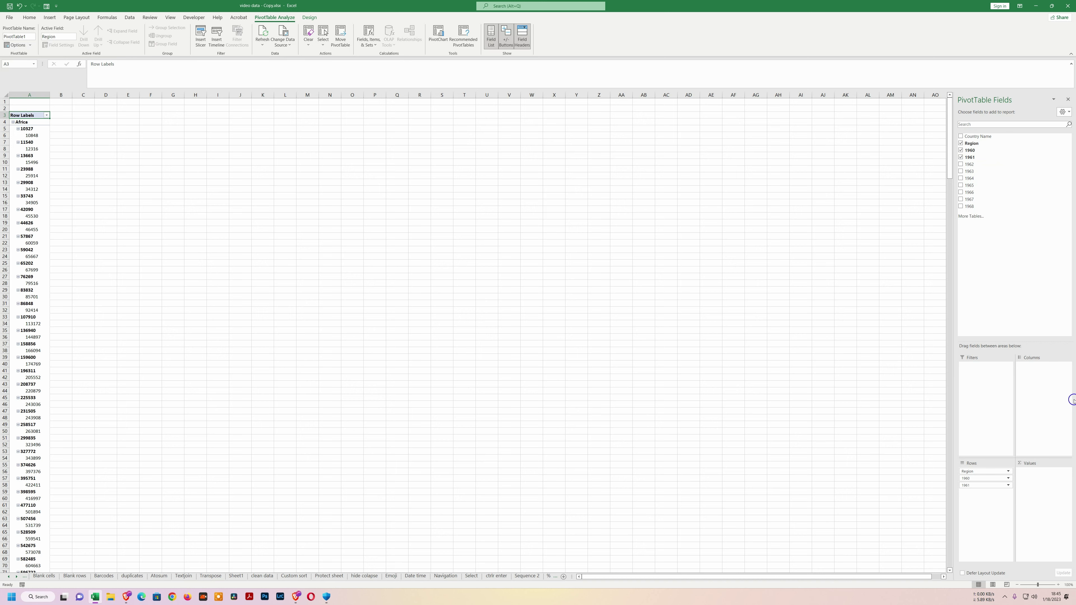
pyautogui.moveTo(977, 480); pyautogui.dragTo(1030, 487)
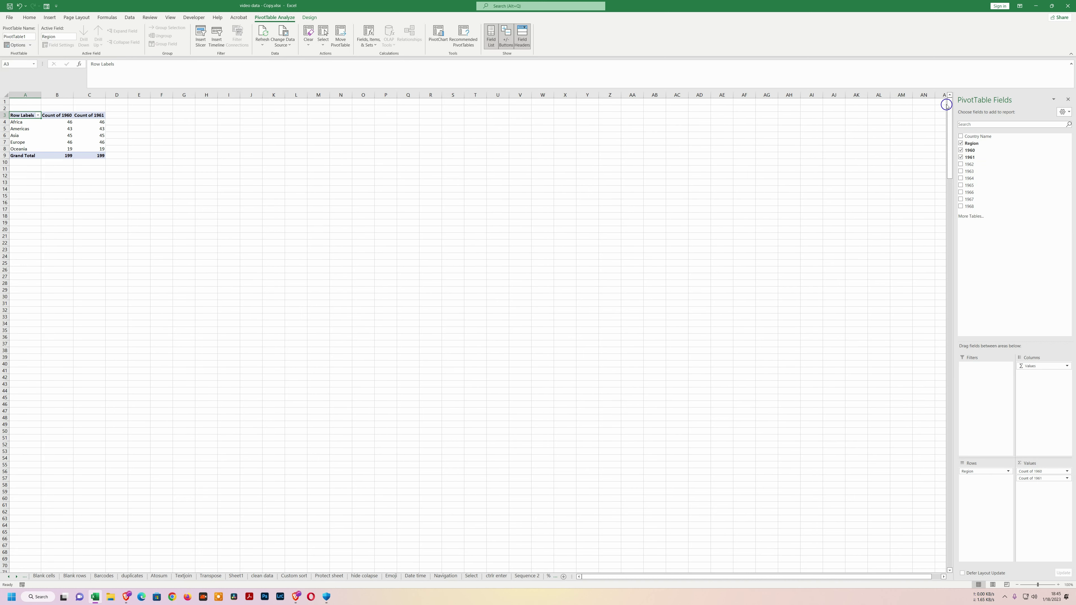
pyautogui.moveTo(976, 167); pyautogui.dragTo(1048, 429)
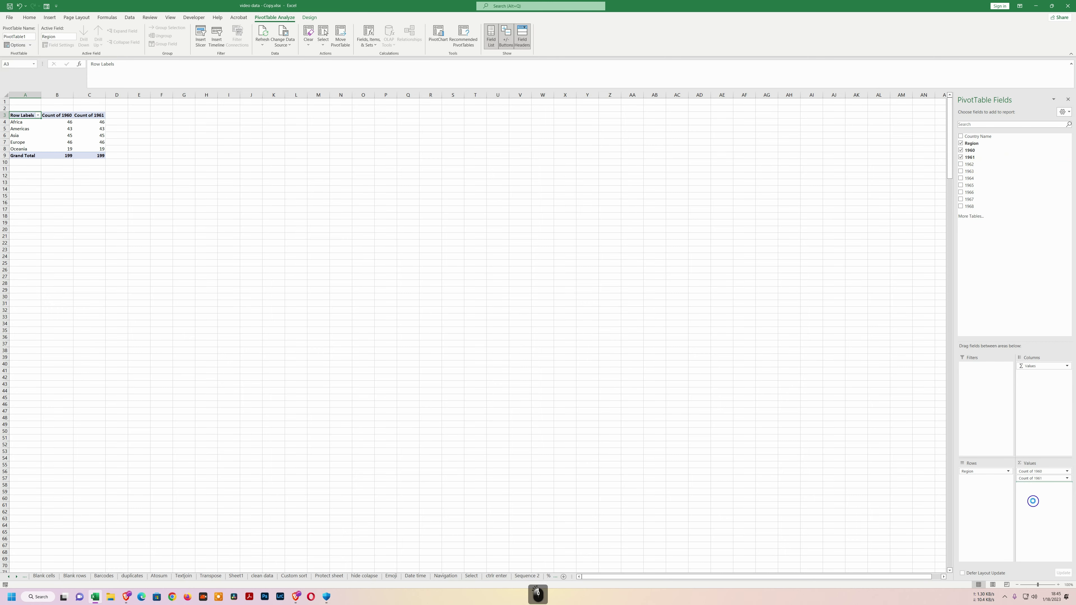
pyautogui.moveTo(1033, 501); pyautogui.dragTo(1034, 502)
pyautogui.moveTo(970, 172); pyautogui.dragTo(1034, 266)
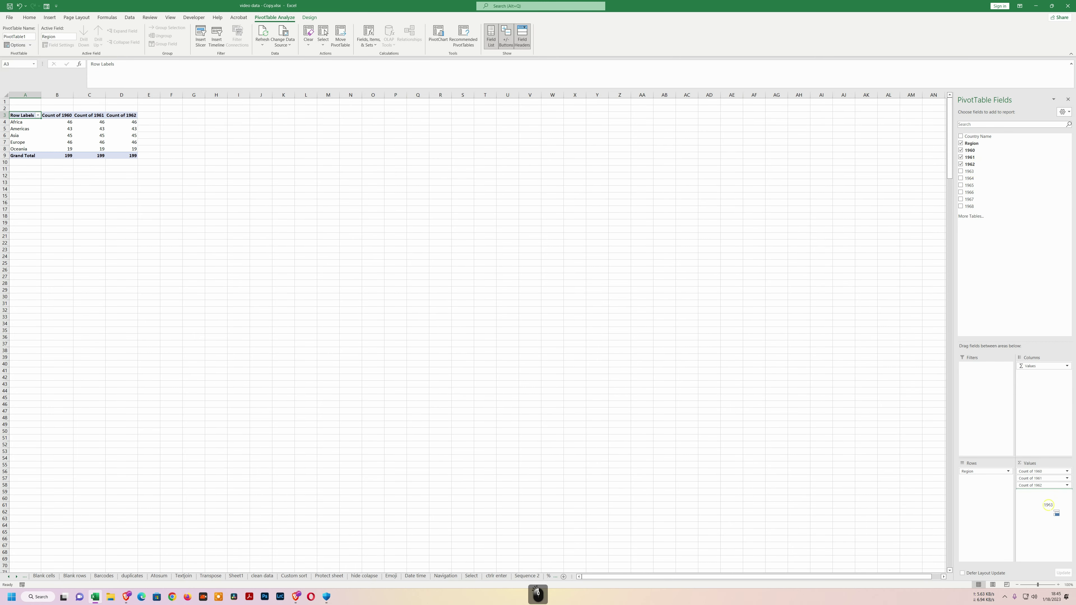
pyautogui.moveTo(1049, 501); pyautogui.dragTo(1050, 502)
pyautogui.moveTo(974, 137); pyautogui.dragTo(1041, 335)
pyautogui.moveTo(980, 487); pyautogui.dragTo(974, 469)
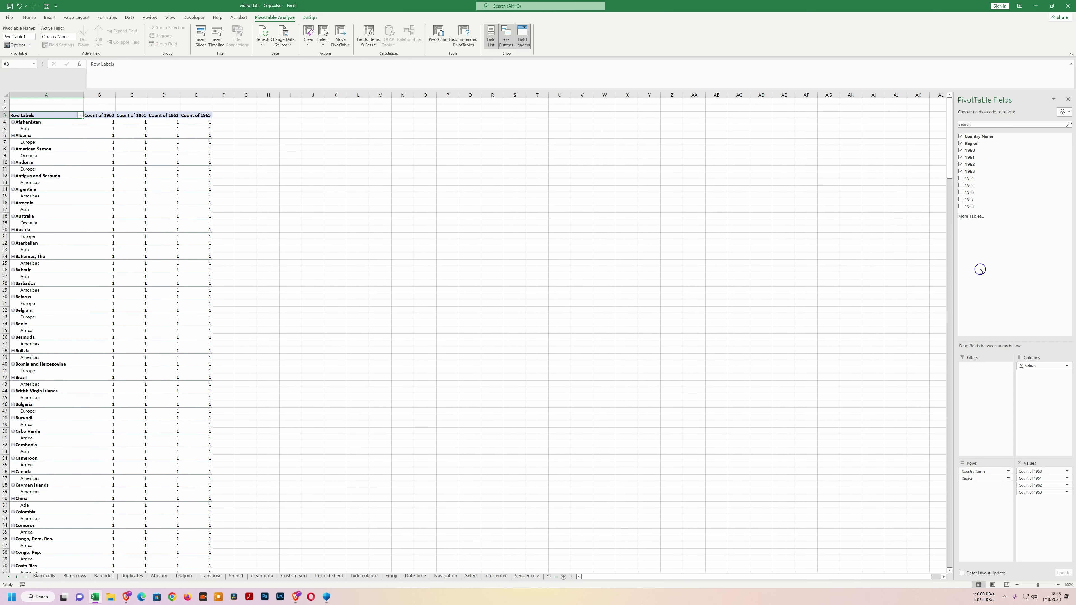
pyautogui.moveTo(969, 178); pyautogui.dragTo(1033, 231)
pyautogui.moveTo(1009, 469); pyautogui.dragTo(1034, 519)
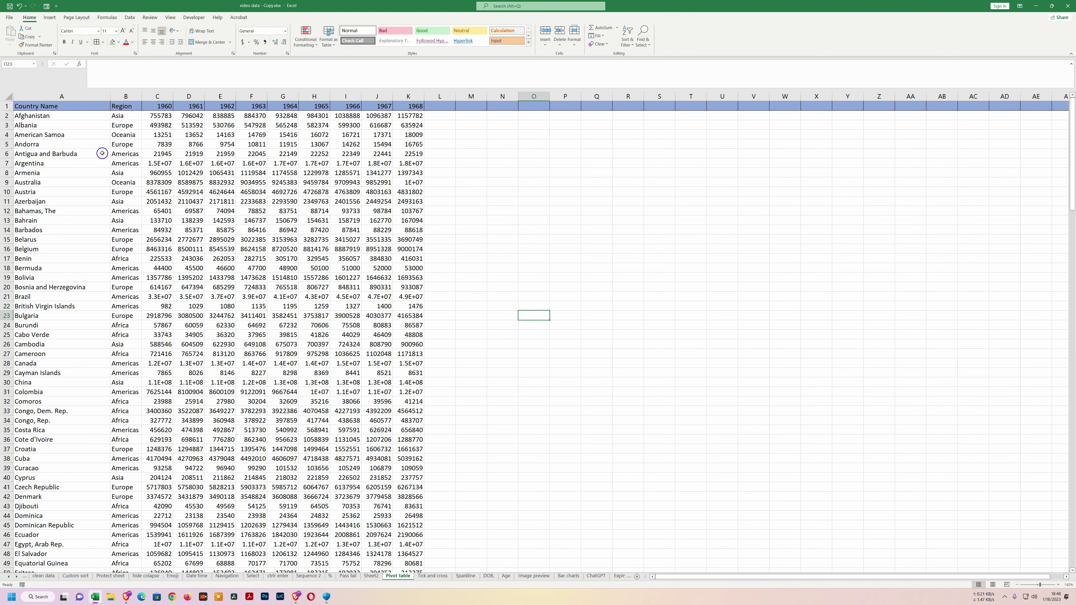
# Change the Office Theme under File > Account to Black and return to the sheet.
pyautogui.click(10, 18)
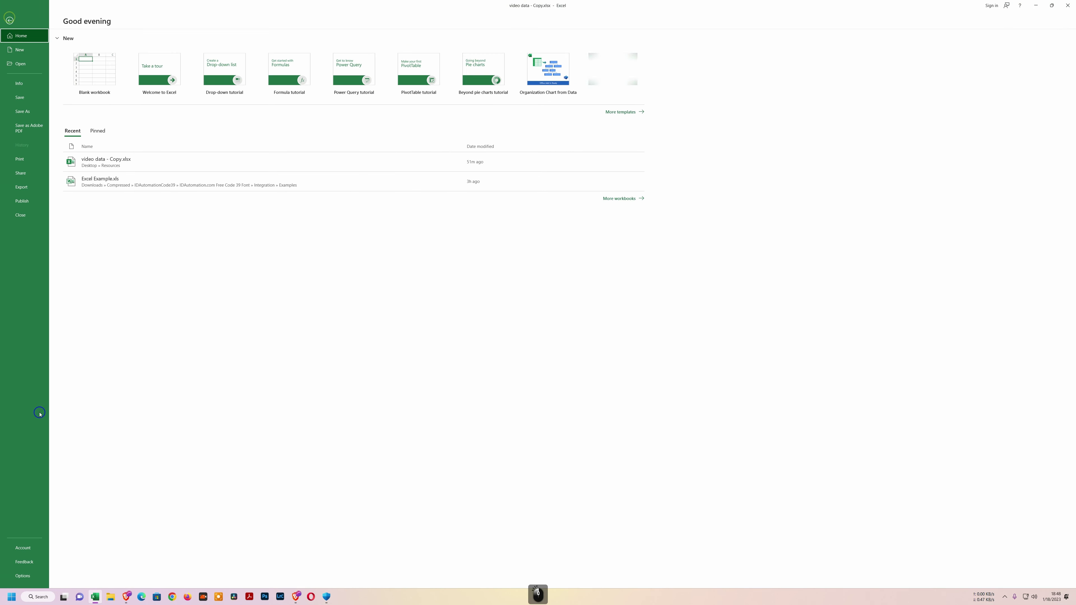
pyautogui.click(14, 550)
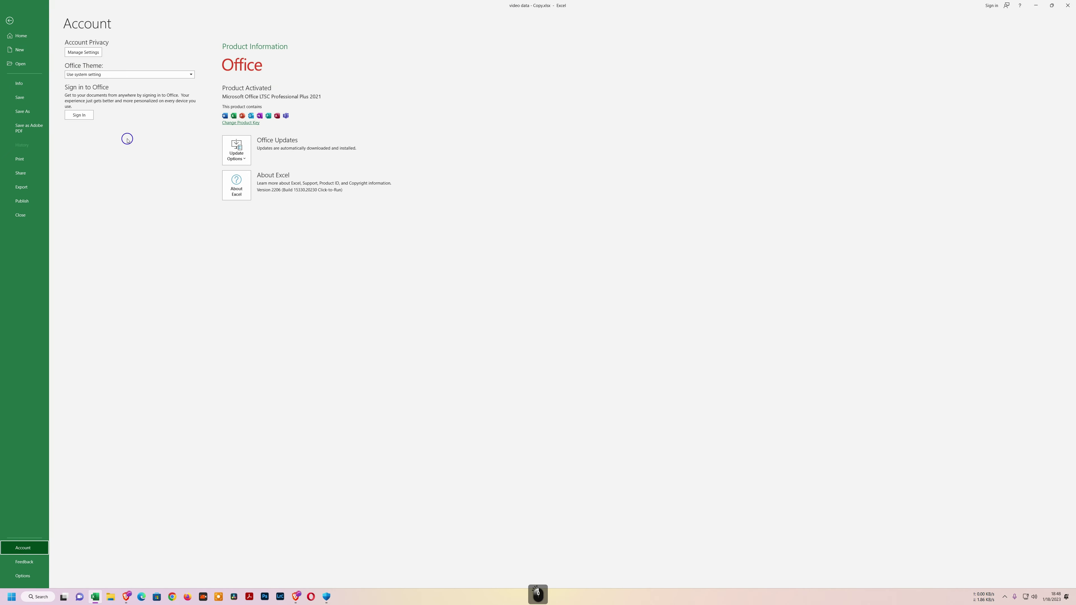
pyautogui.click(163, 76)
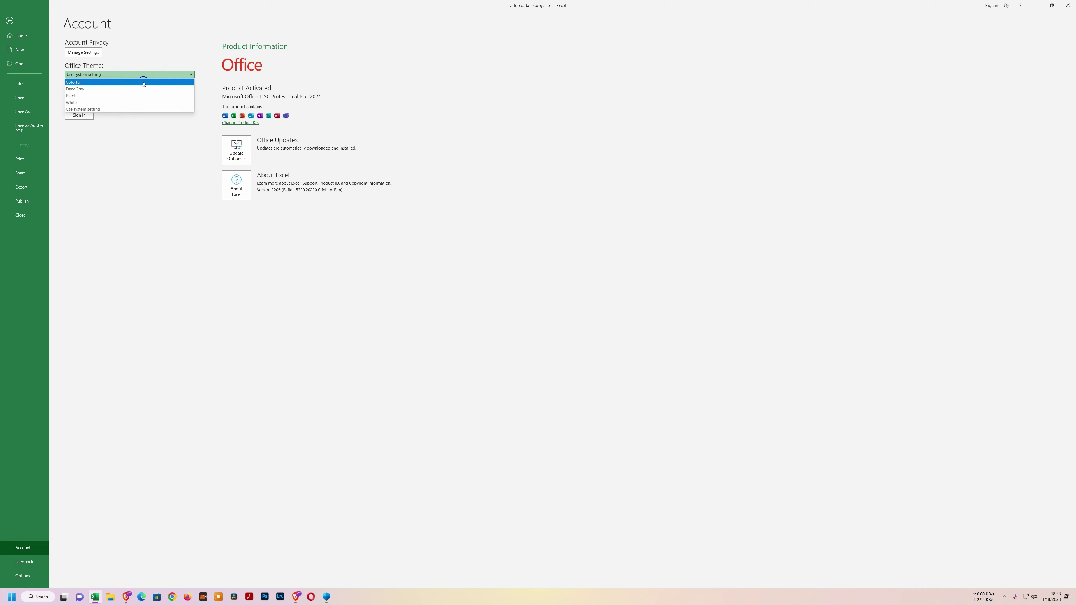
pyautogui.click(123, 98)
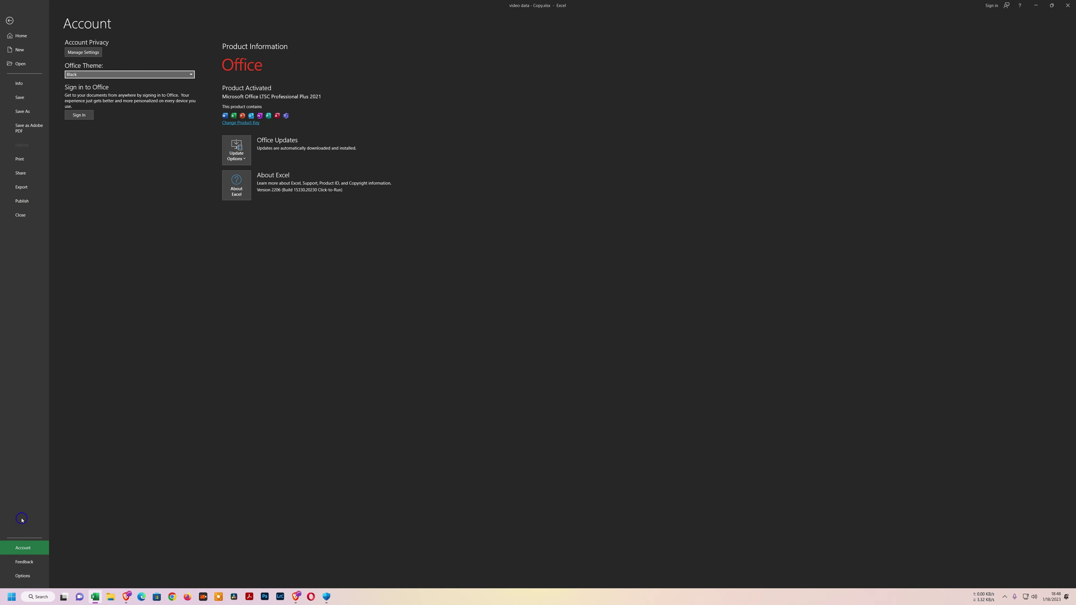
pyautogui.click(10, 21)
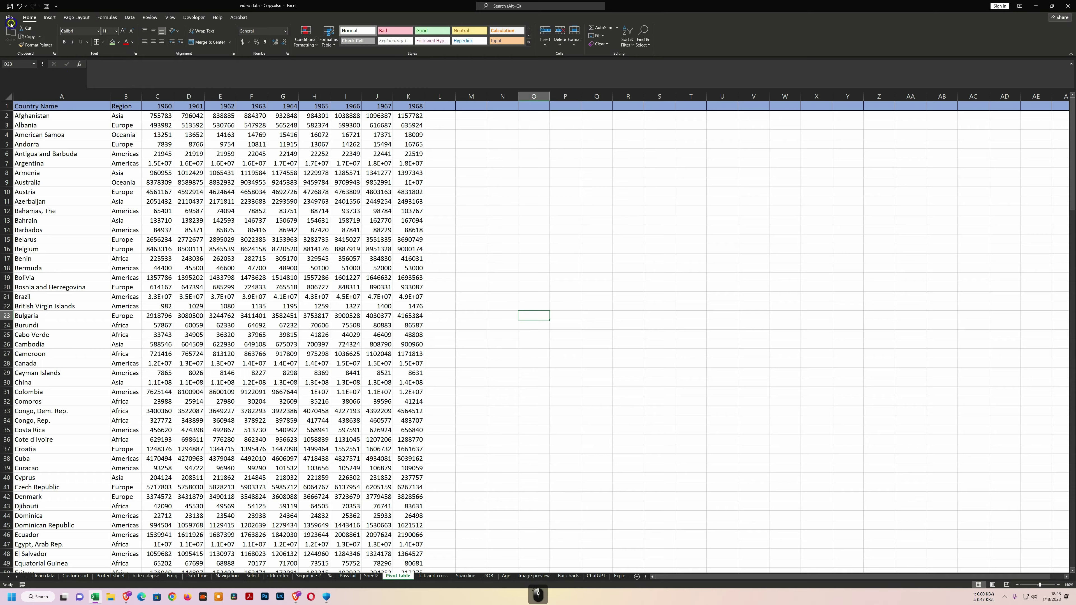
# Insert the downloaded red light-bulb jpg from a file as the sheet background.
pyautogui.moveTo(500, 172); pyautogui.dragTo(720, 360)
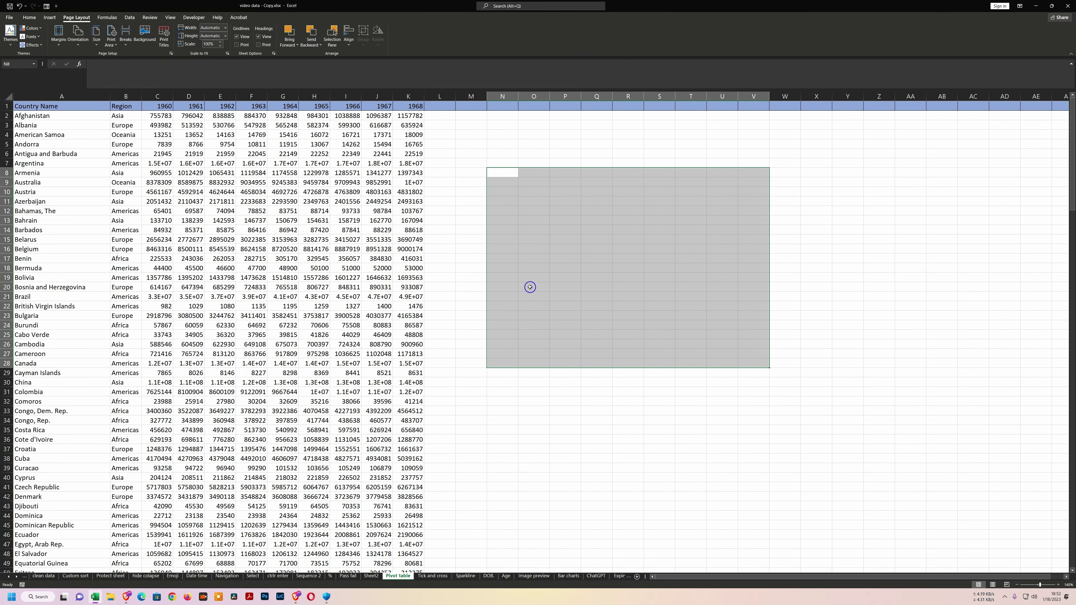
pyautogui.click(464, 239)
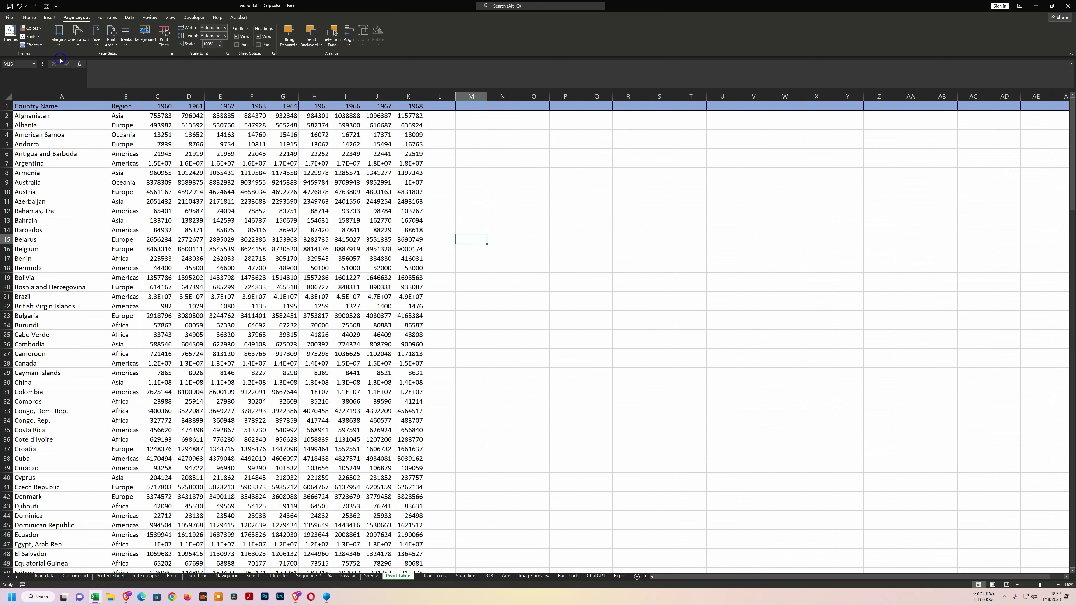
pyautogui.click(145, 34)
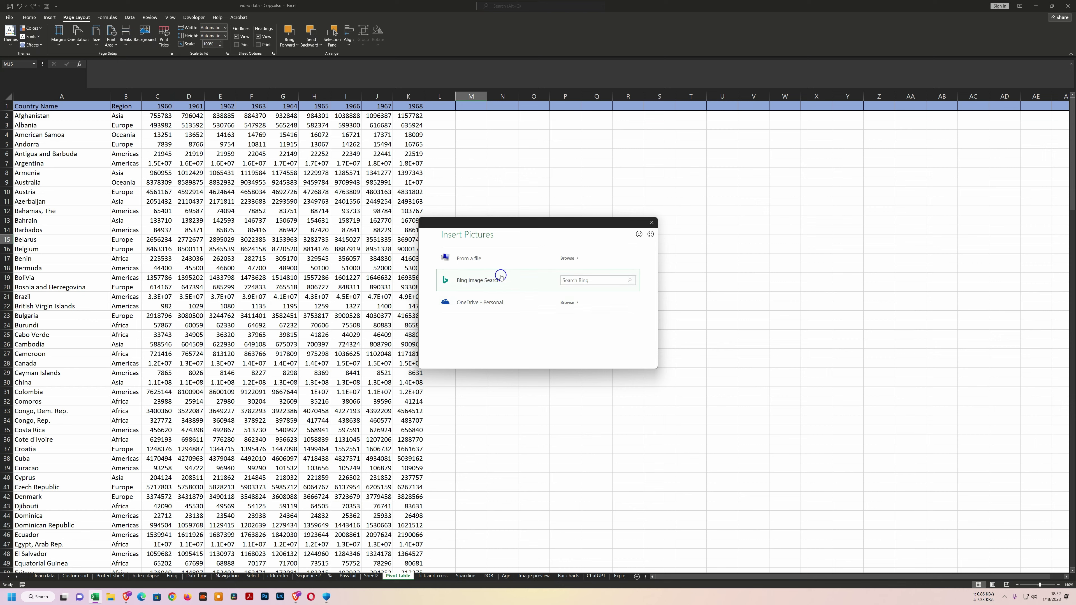
pyautogui.click(488, 259)
pyautogui.click(85, 66)
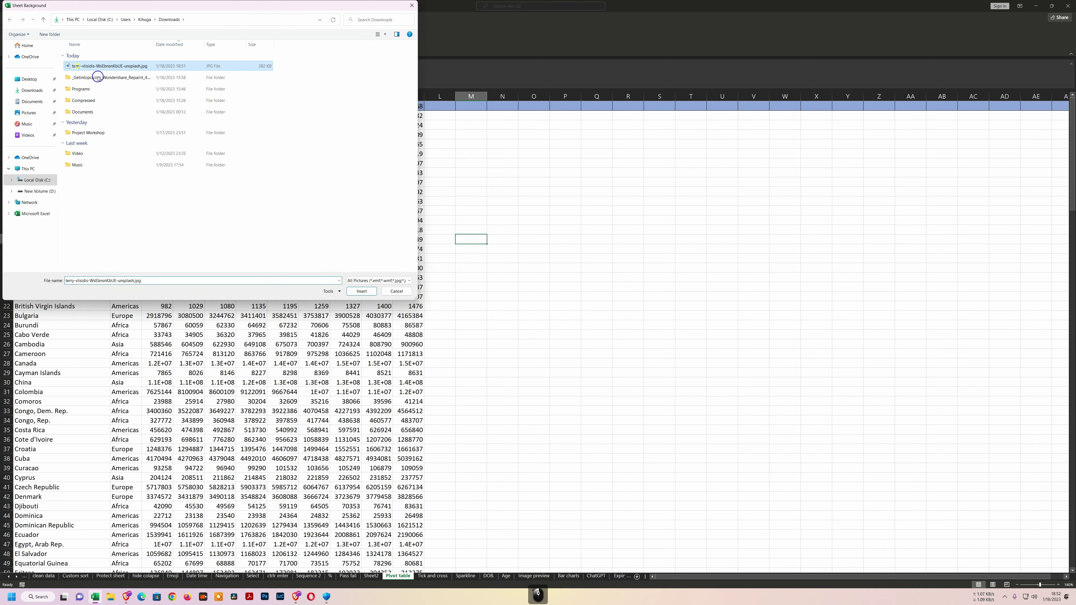
pyautogui.click(361, 291)
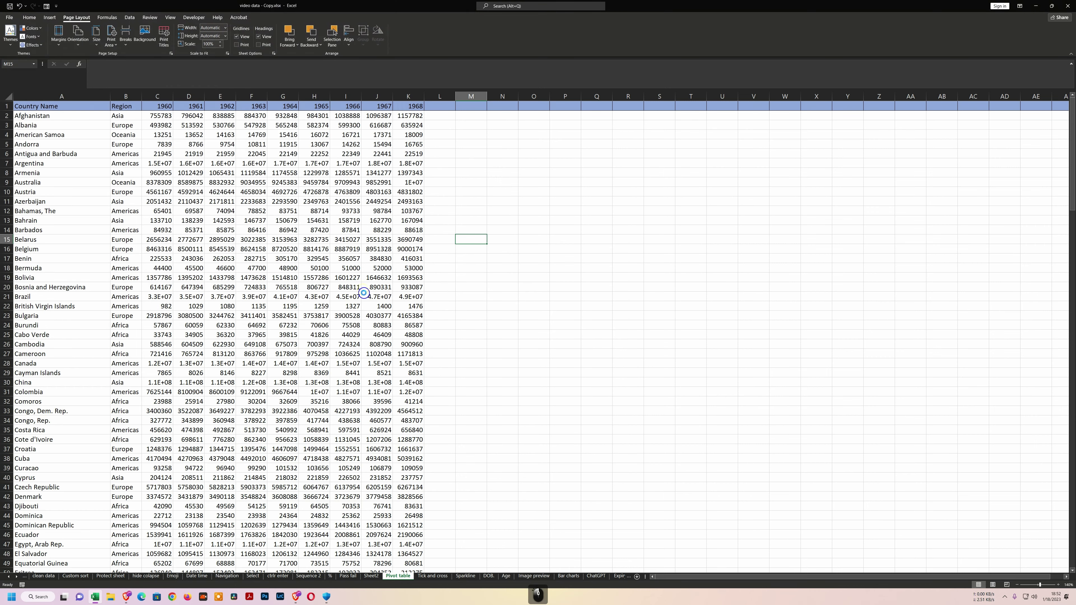
pyautogui.scroll(-10, 411, 303)
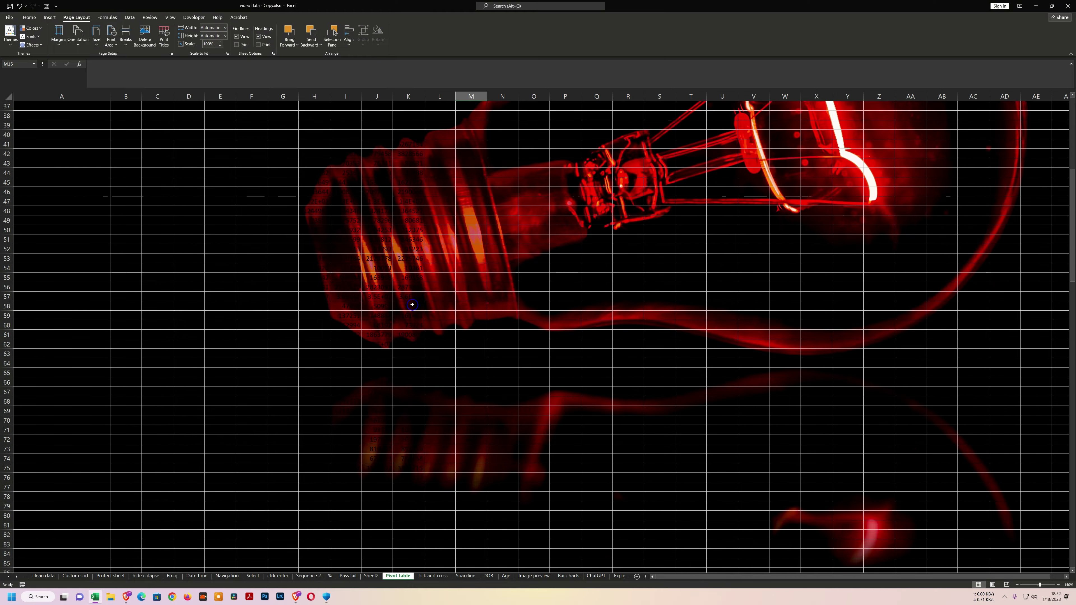
pyautogui.scroll(10, 410, 305)
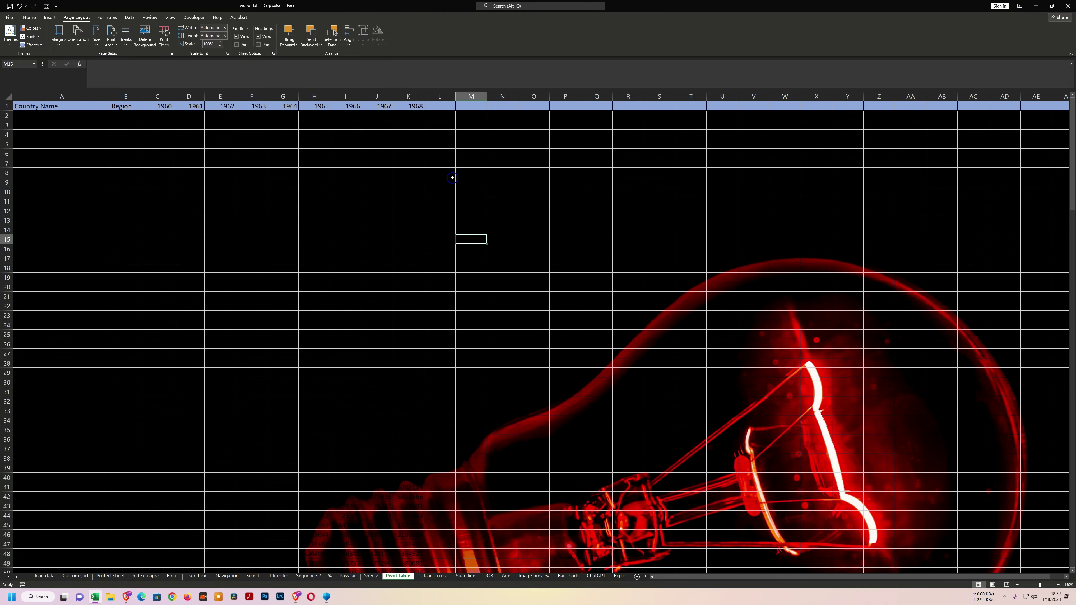
pyautogui.click(602, 202)
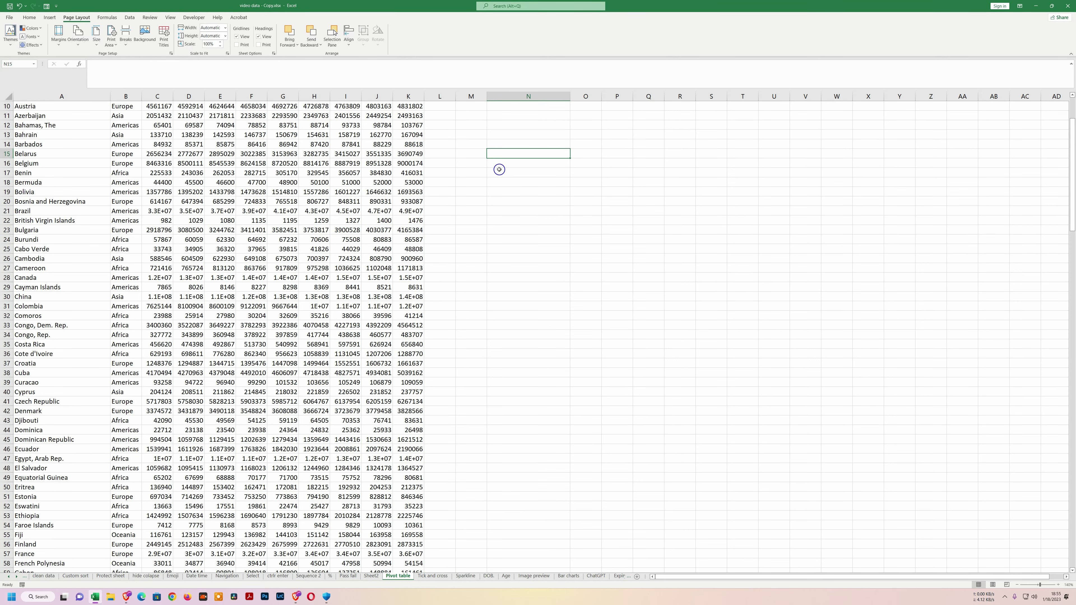
# Add an AutoCorrect entry in Proofing options replacing MK with the author's full name.
pyautogui.write('MK')
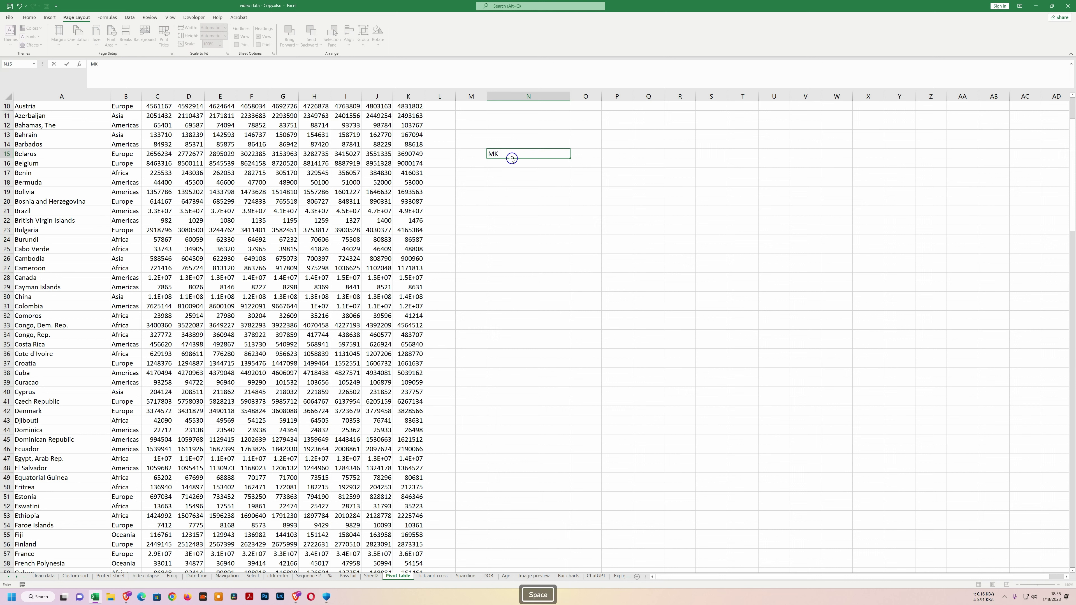
pyautogui.press('BackSpace')
pyautogui.press('BackSpace')
pyautogui.press('BackSpace')
pyautogui.press('BackSpace')
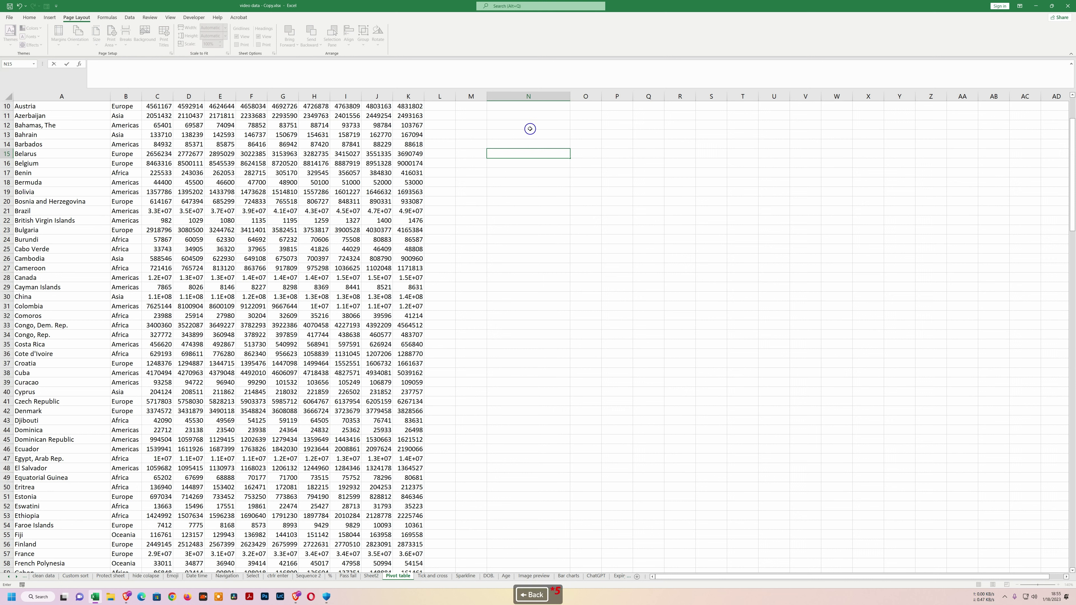
pyautogui.click(9, 18)
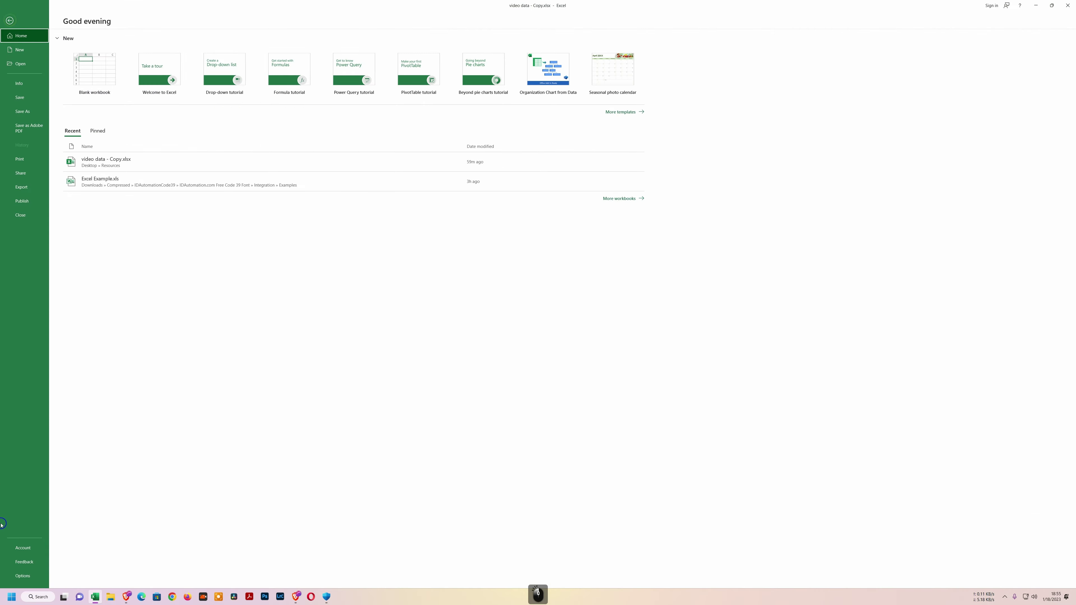
pyautogui.click(27, 584)
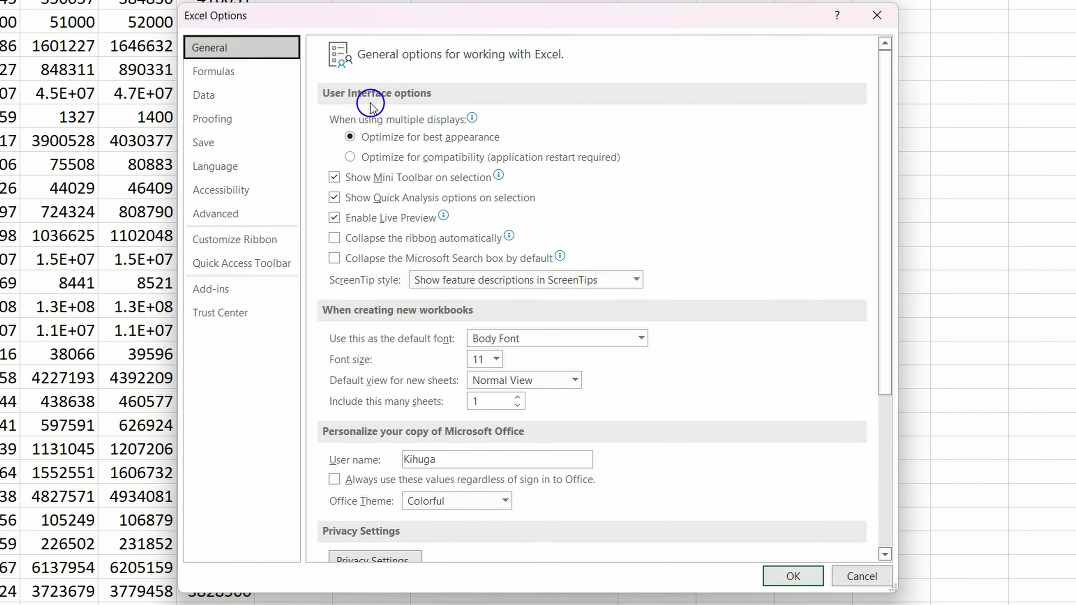
pyautogui.click(211, 119)
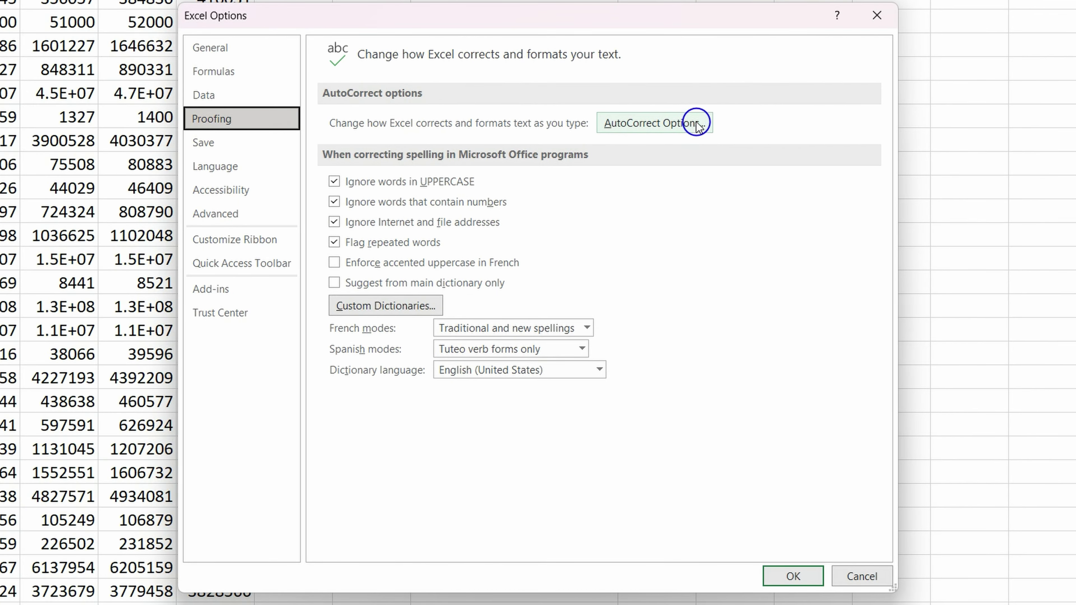
pyautogui.click(685, 124)
pyautogui.click(84, 196)
pyautogui.write('m')
pyautogui.press('BackSpace')
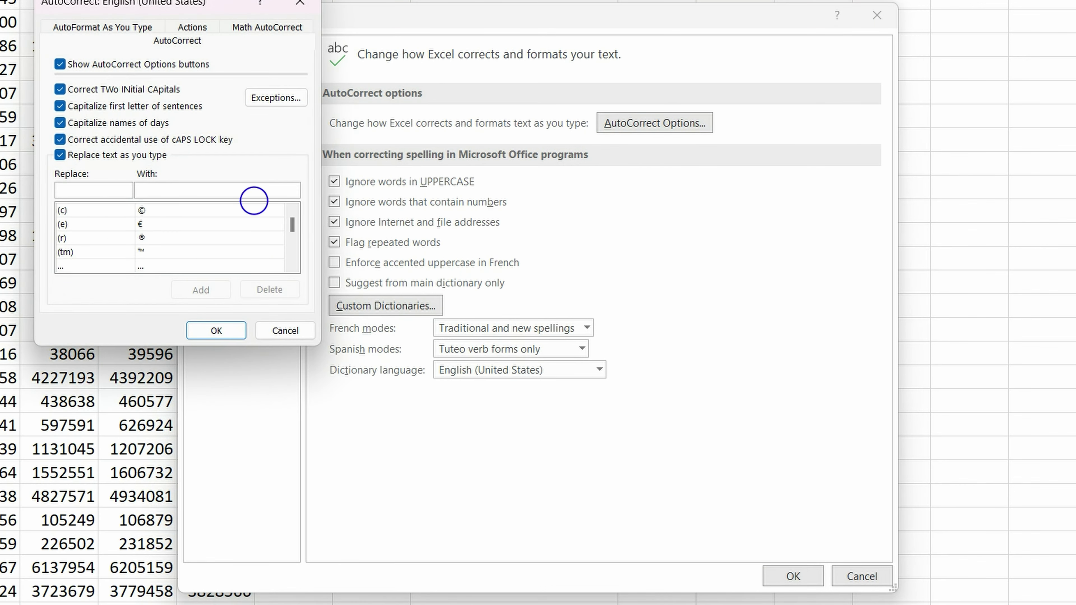
pyautogui.write('MK')
pyautogui.write('MOSES')
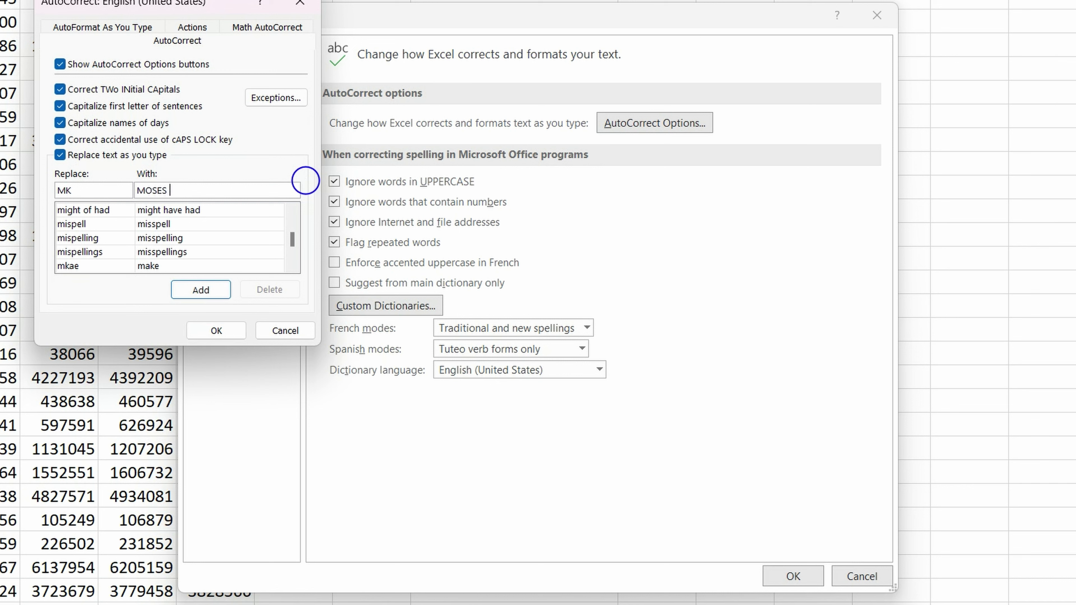
pyautogui.write(' KIHUGA')
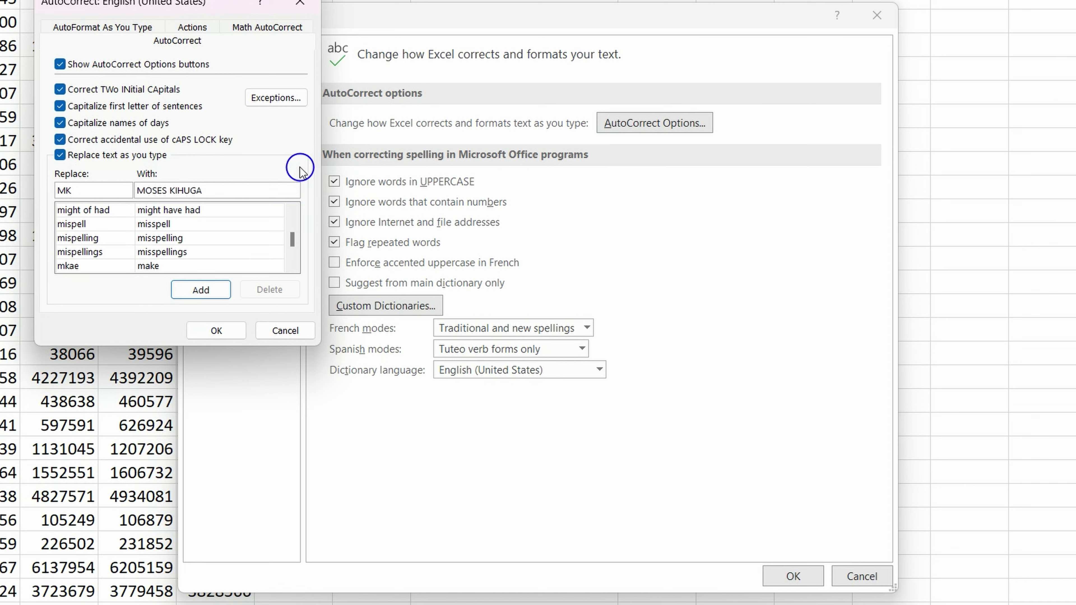
pyautogui.click(216, 331)
pyautogui.click(804, 575)
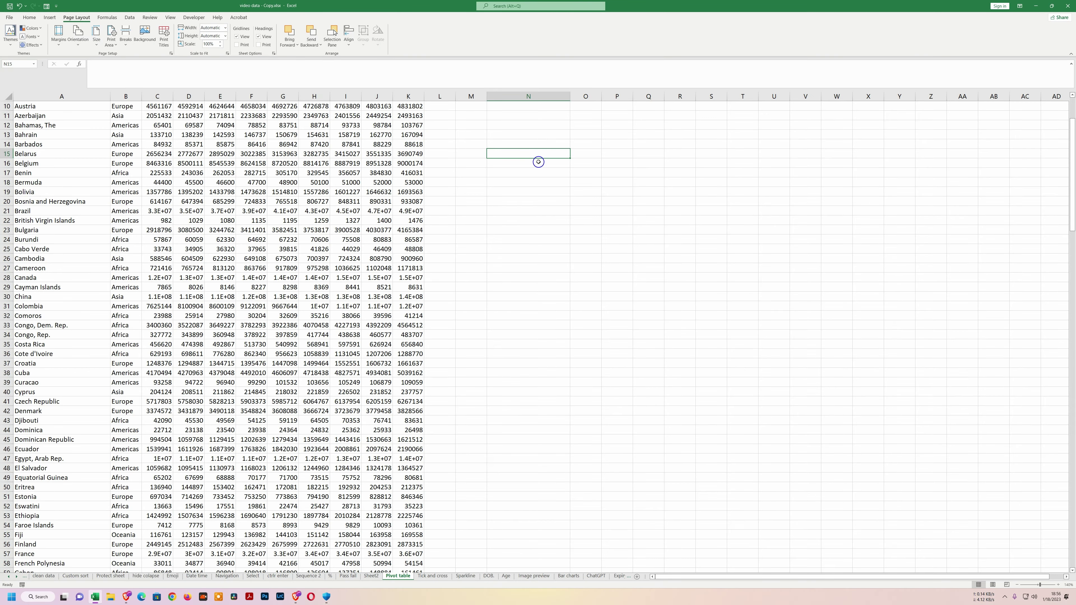
# Type MK in N15, O19 and O27 so each expands to the full name.
pyautogui.write('MK')
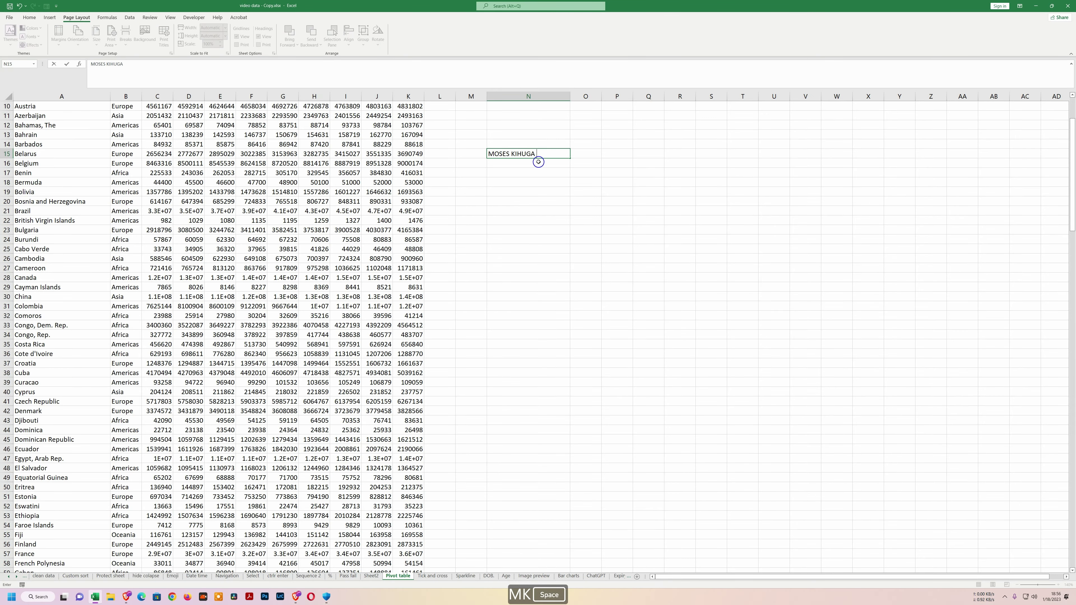
pyautogui.click(510, 175)
pyautogui.click(592, 189)
pyautogui.write('MK')
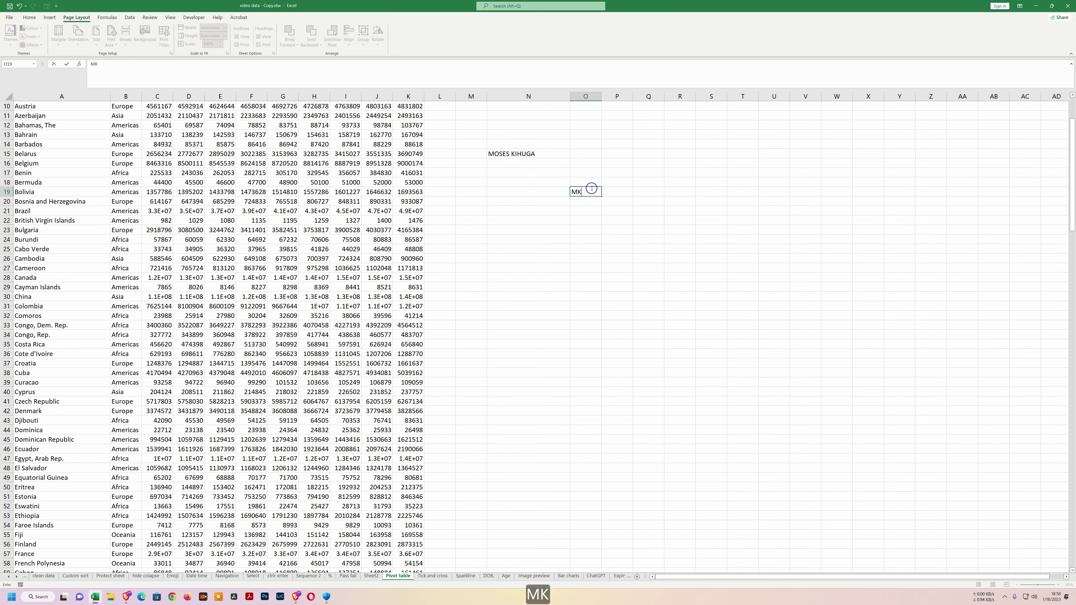
pyautogui.click(586, 268)
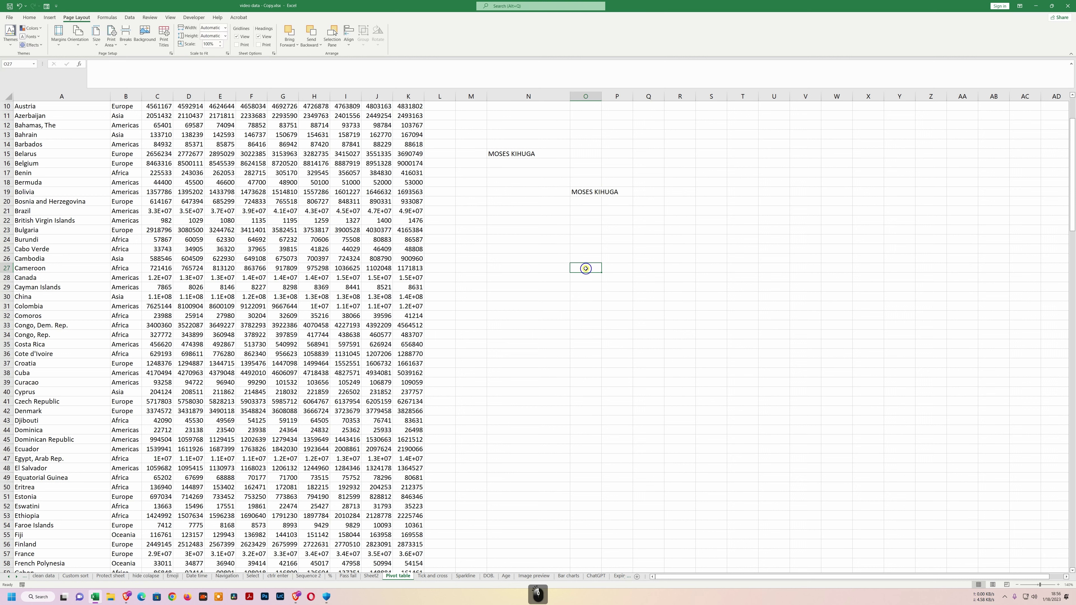
pyautogui.write('MK')
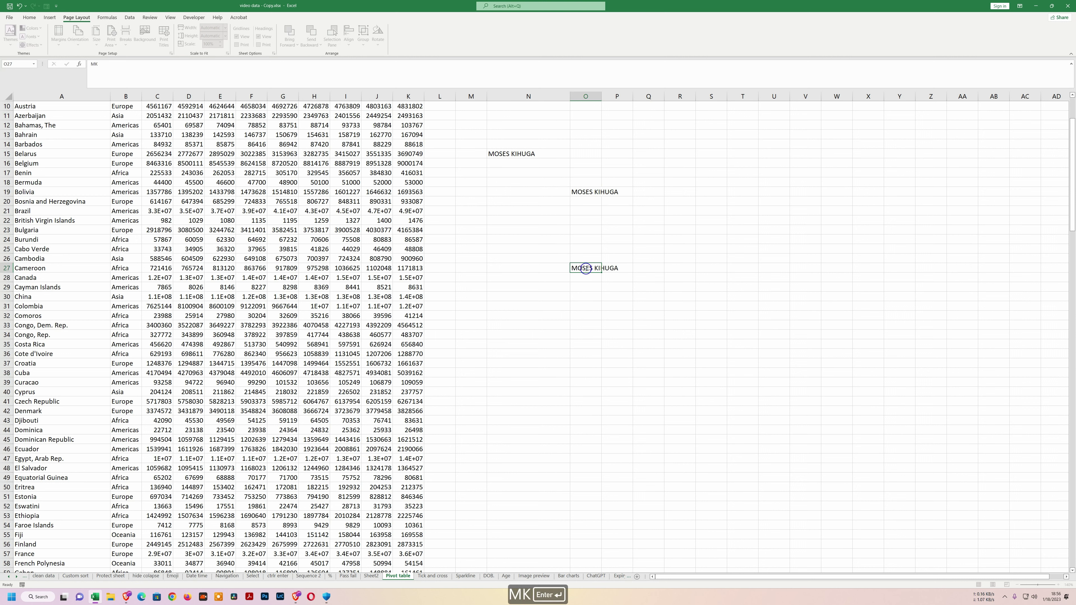
pyautogui.click(837, 354)
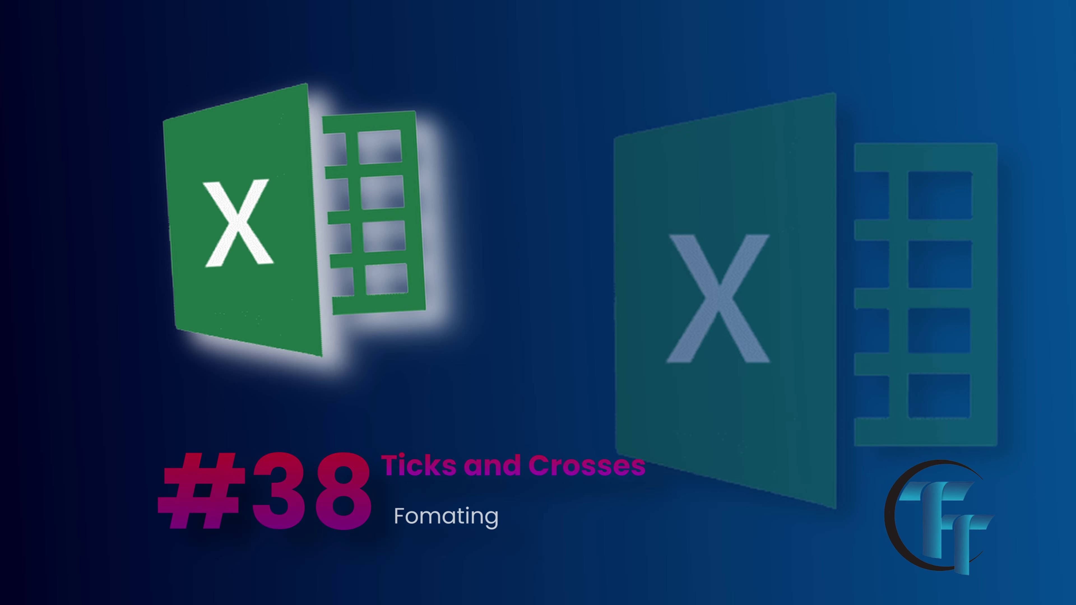
# Enter the values 0, 1, 2, 3 and 4 down cells F2:F6.
pyautogui.write('0')
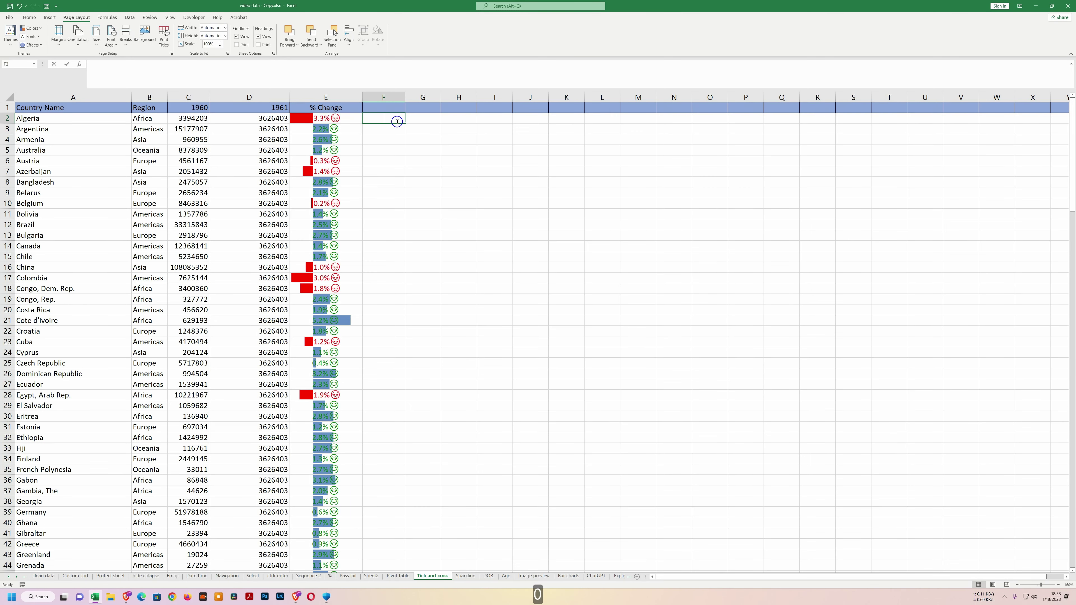
pyautogui.press('Return')
pyautogui.write('1')
pyautogui.press('Return')
pyautogui.write('2')
pyautogui.press('Return')
pyautogui.write('3')
pyautogui.press('Return')
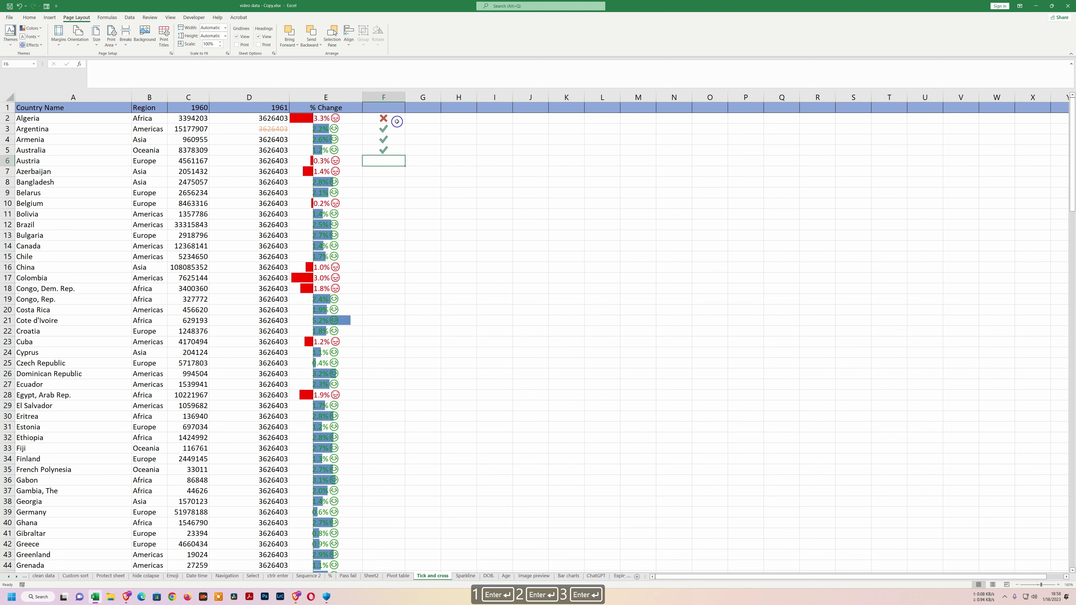
pyautogui.write('4')
pyautogui.press('Return')
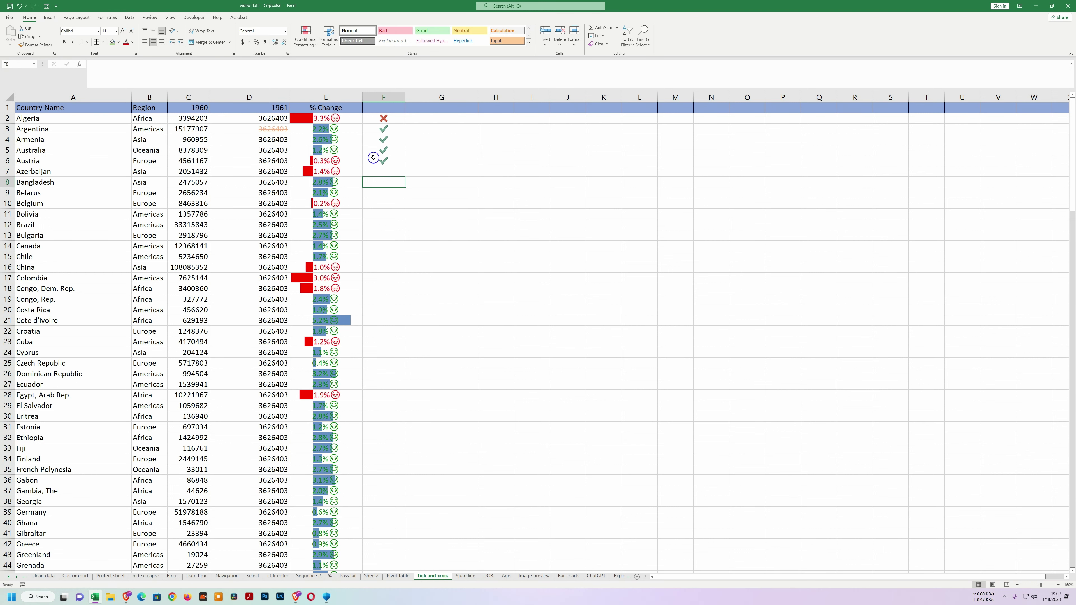
# Select the range G2:G43.
pyautogui.click(421, 118)
pyautogui.click(422, 127)
pyautogui.click(423, 118)
pyautogui.moveTo(422, 118); pyautogui.dragTo(439, 558)
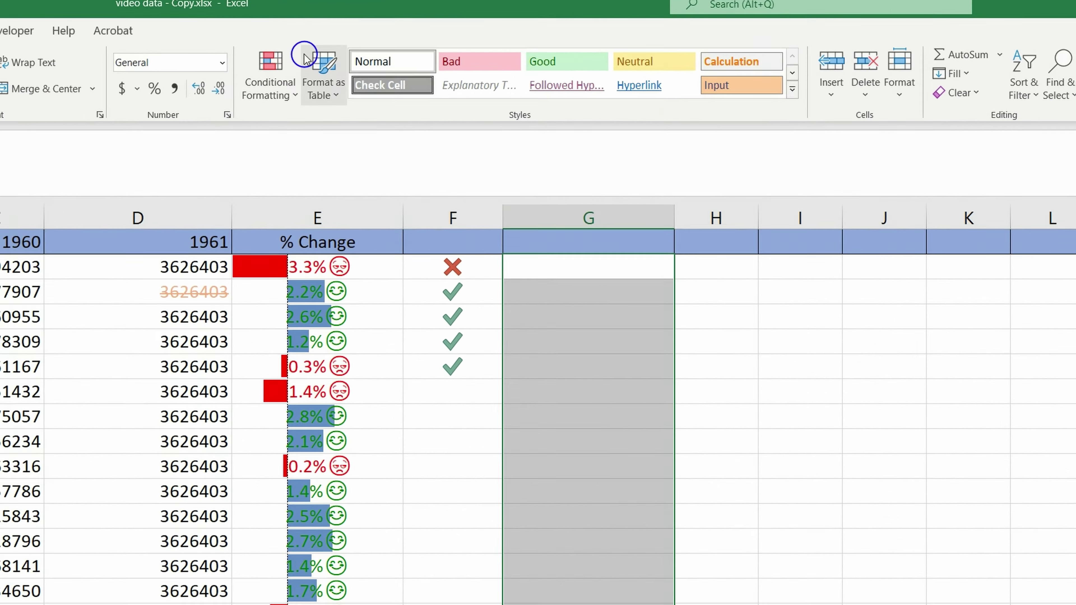
# Start a new Icon Sets rule with circled symbols: red cross in the middle, no icon lowest.
pyautogui.click(308, 42)
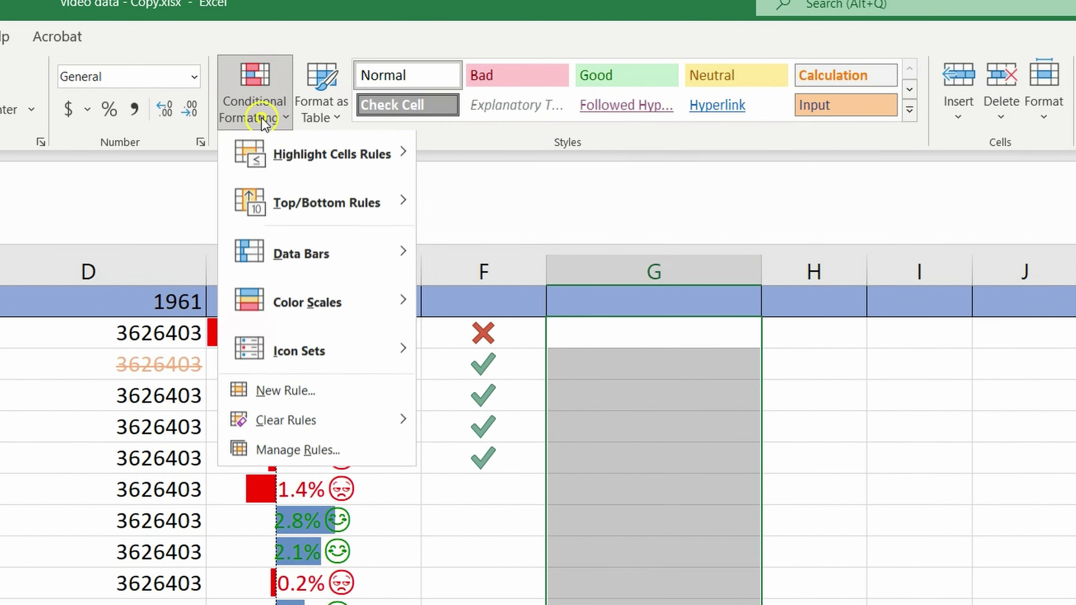
pyautogui.click(295, 403)
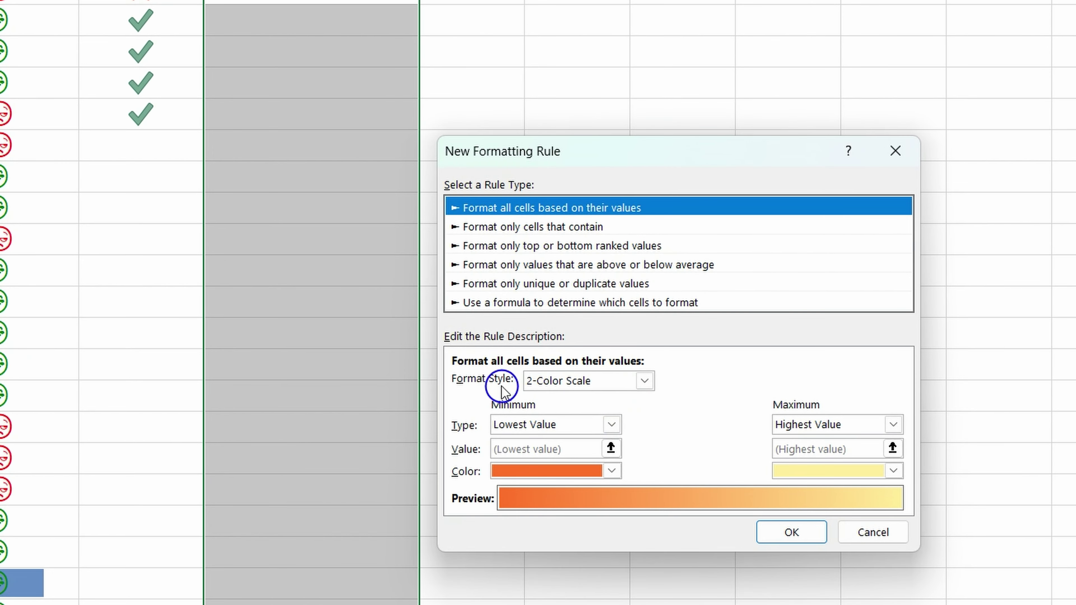
pyautogui.click(644, 381)
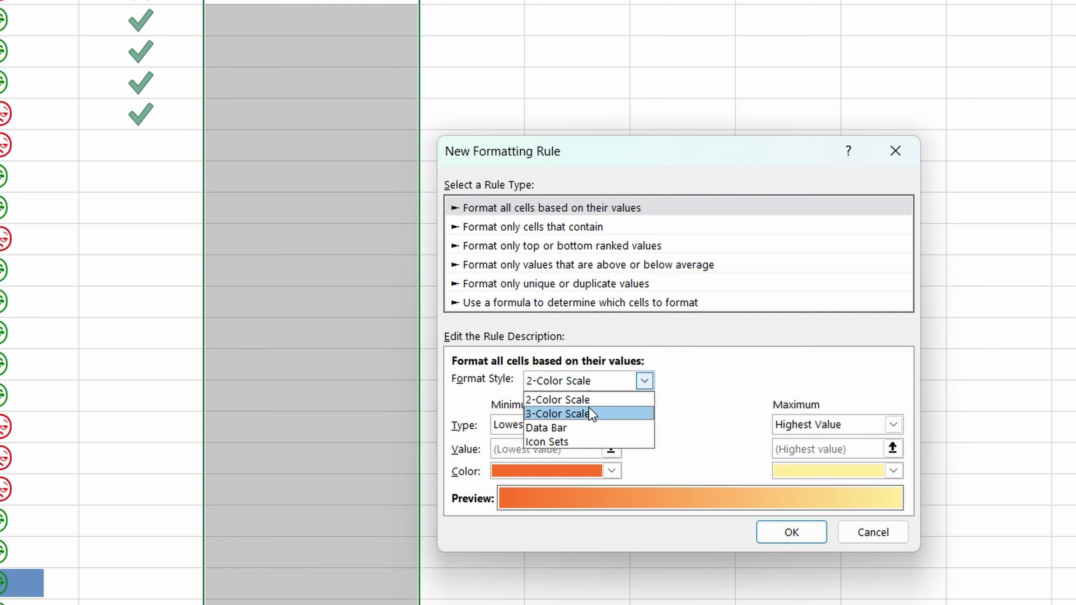
pyautogui.click(580, 440)
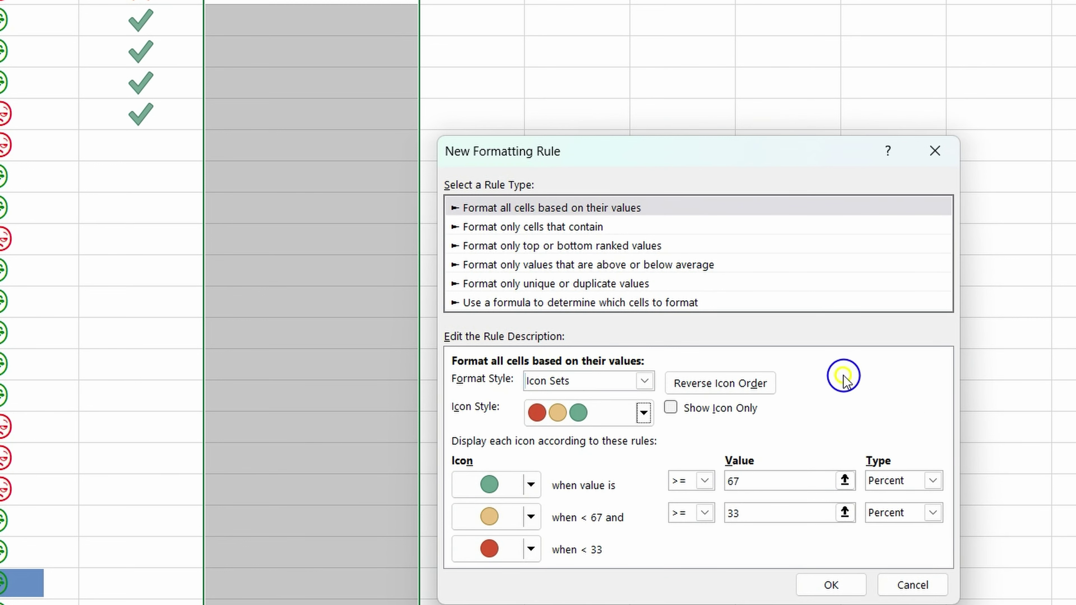
pyautogui.click(642, 415)
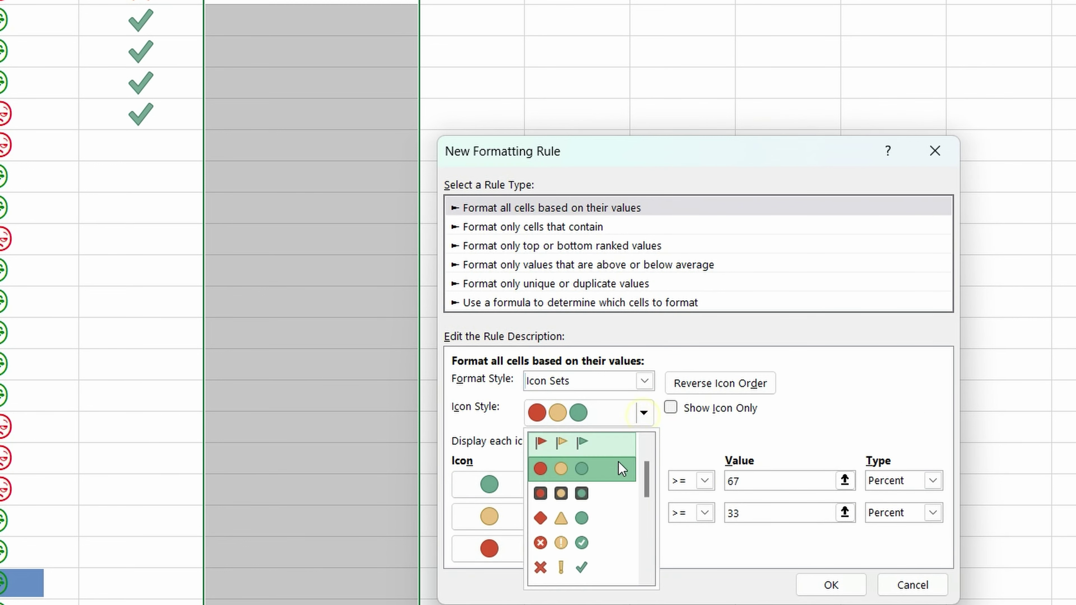
pyautogui.click(588, 543)
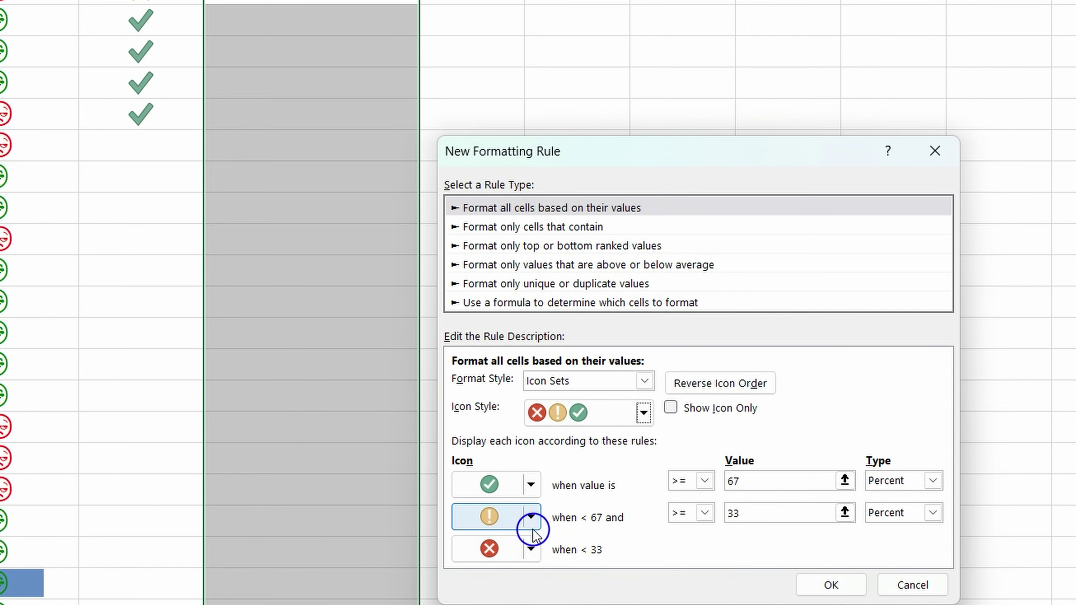
pyautogui.click(531, 516)
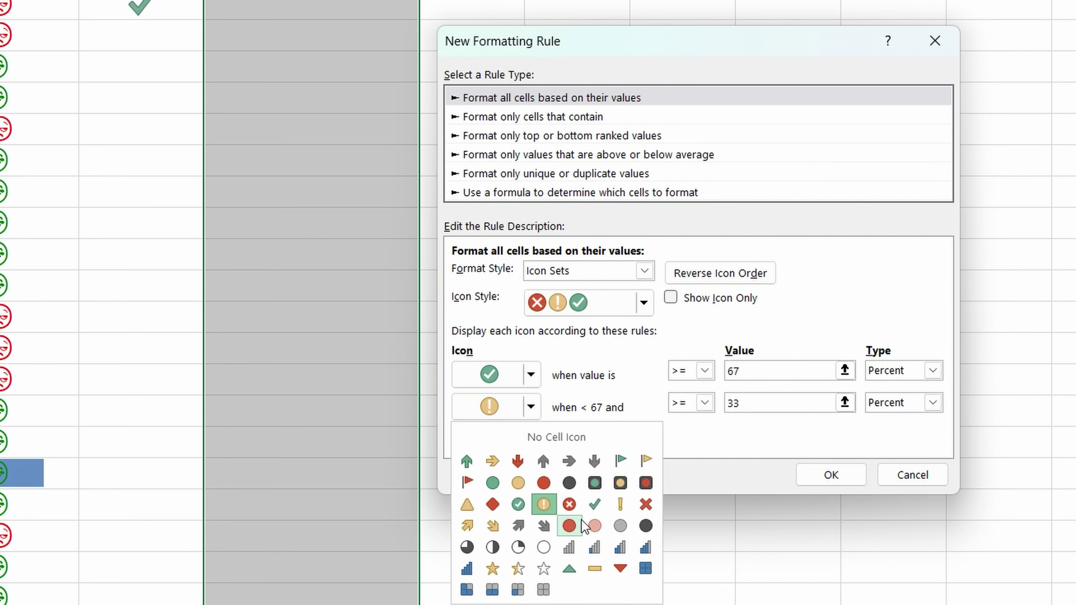
pyautogui.click(570, 505)
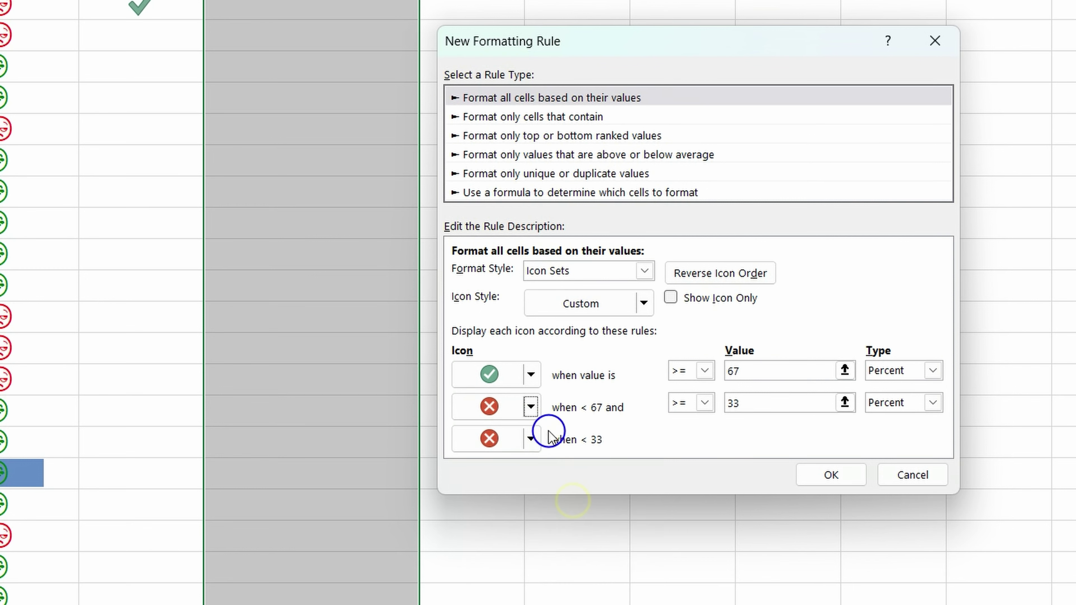
pyautogui.click(530, 439)
pyautogui.click(544, 477)
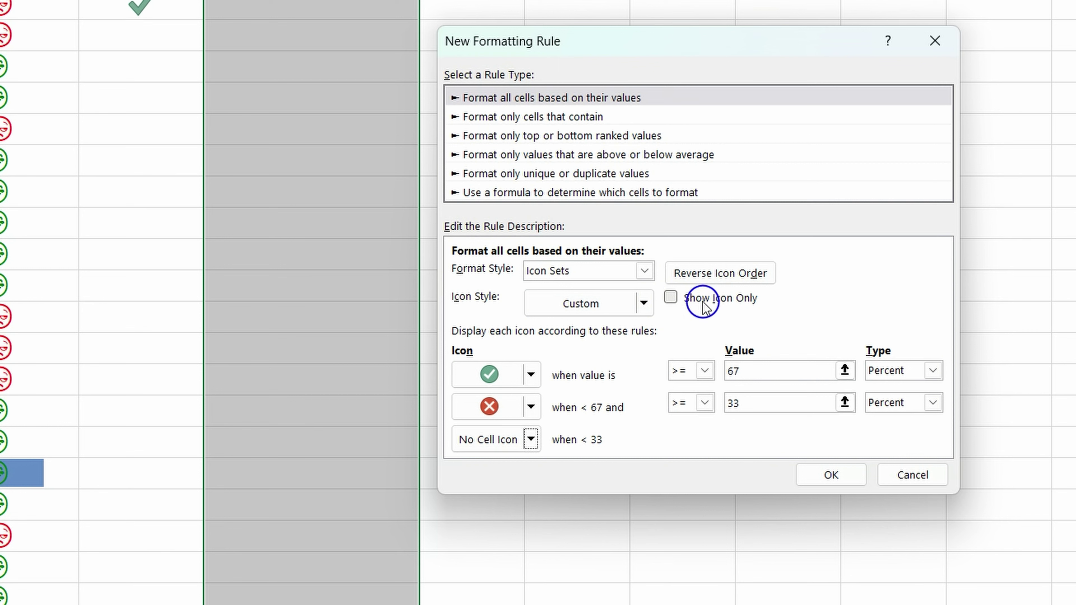
# Show icons only, use Number thresholds of 1 and 0, and apply the rule.
pyautogui.click(671, 299)
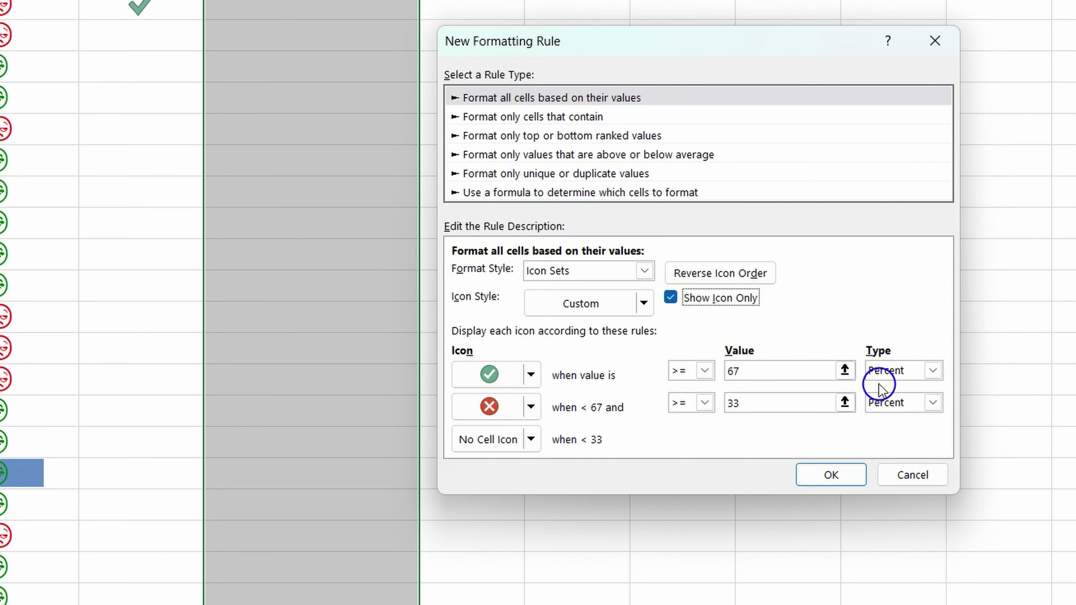
pyautogui.click(931, 371)
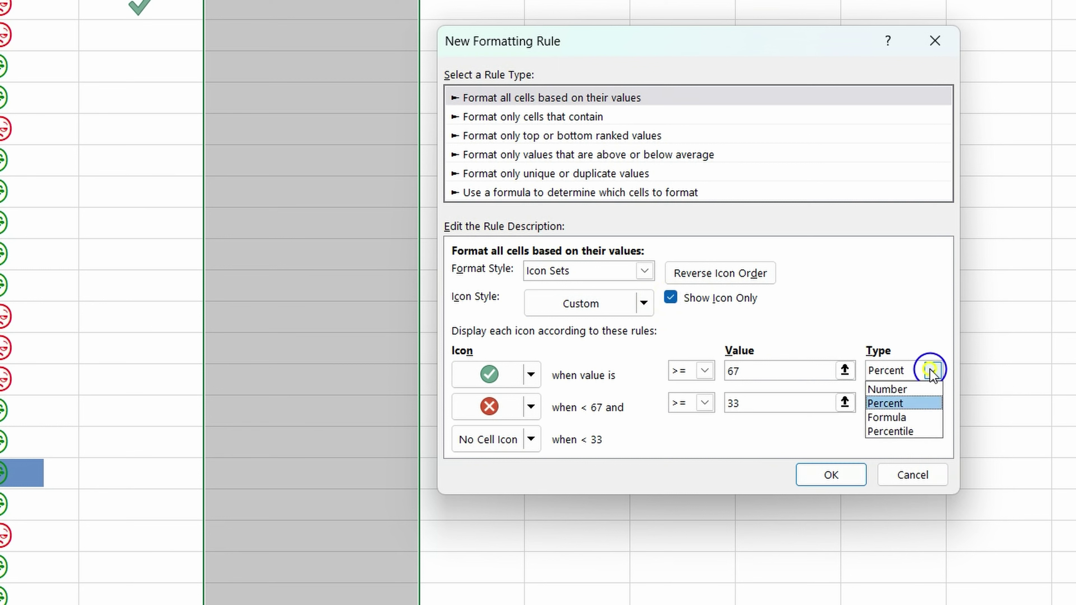
pyautogui.click(922, 389)
pyautogui.click(932, 403)
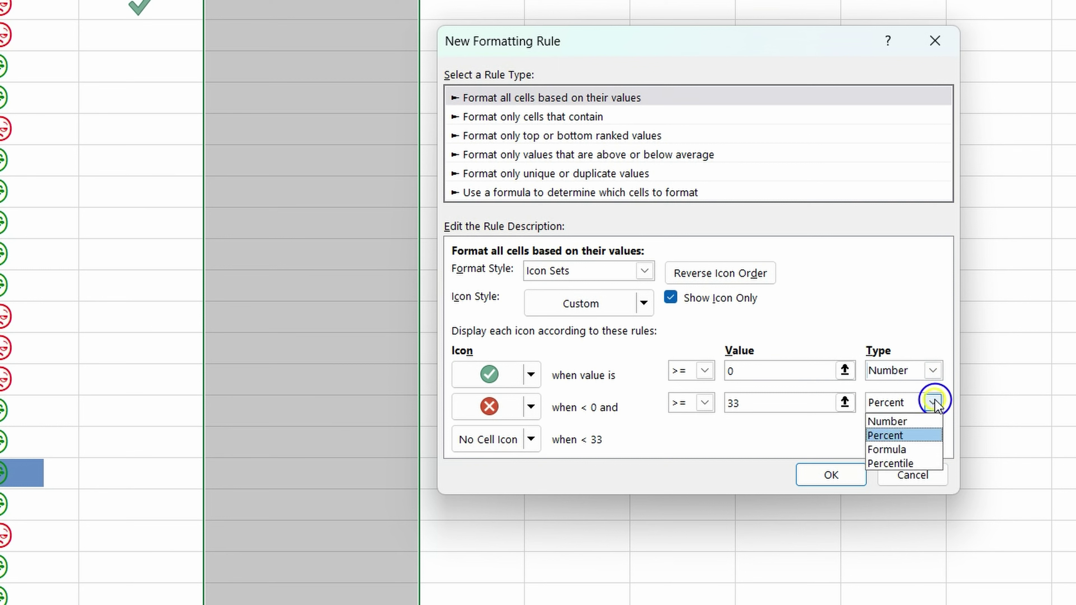
pyautogui.click(905, 422)
pyautogui.click(759, 372)
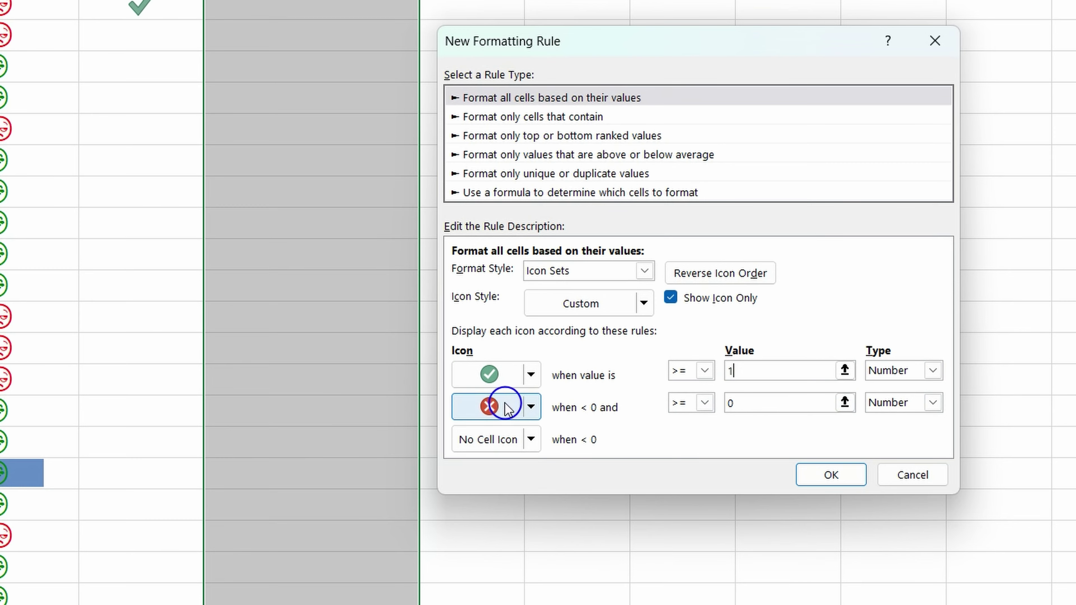
pyautogui.click(829, 474)
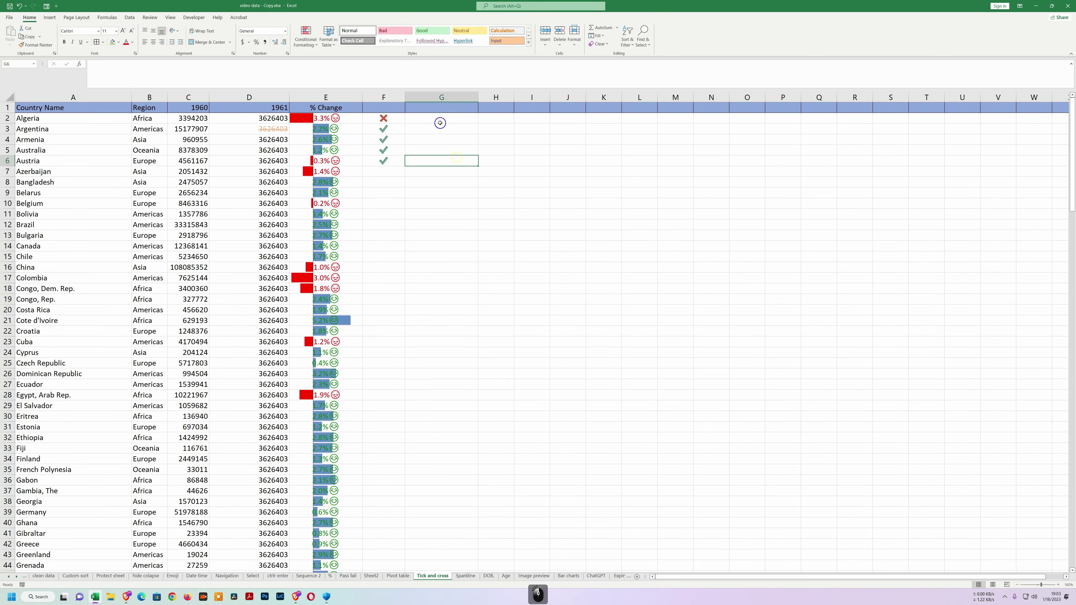
# Enter 0 in G2 and 2 in G3 to check the red cross and green tick.
pyautogui.click(438, 117)
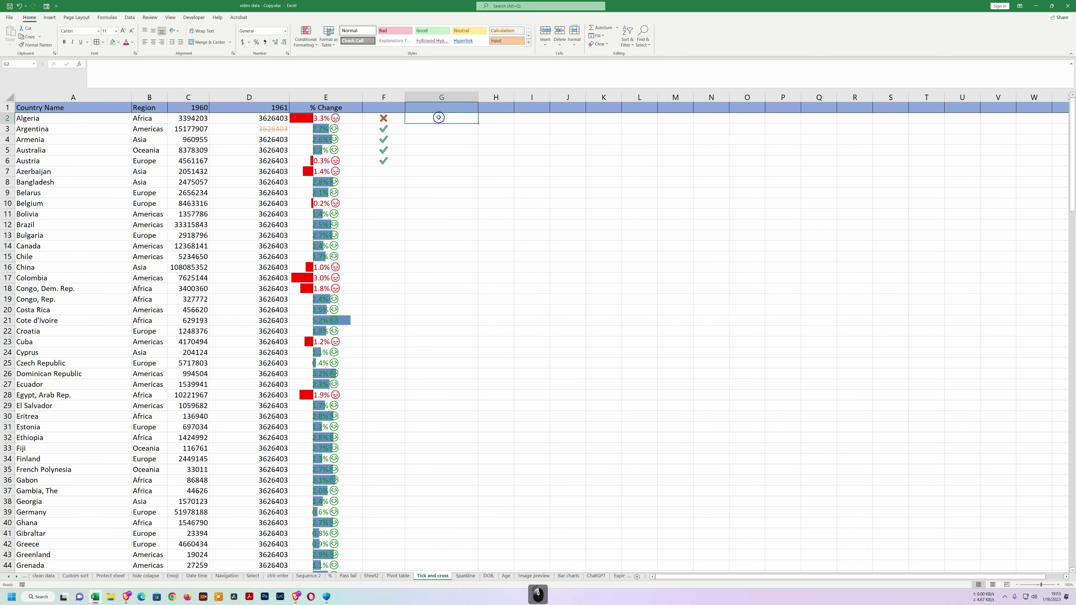
pyautogui.write('0')
pyautogui.press('Return')
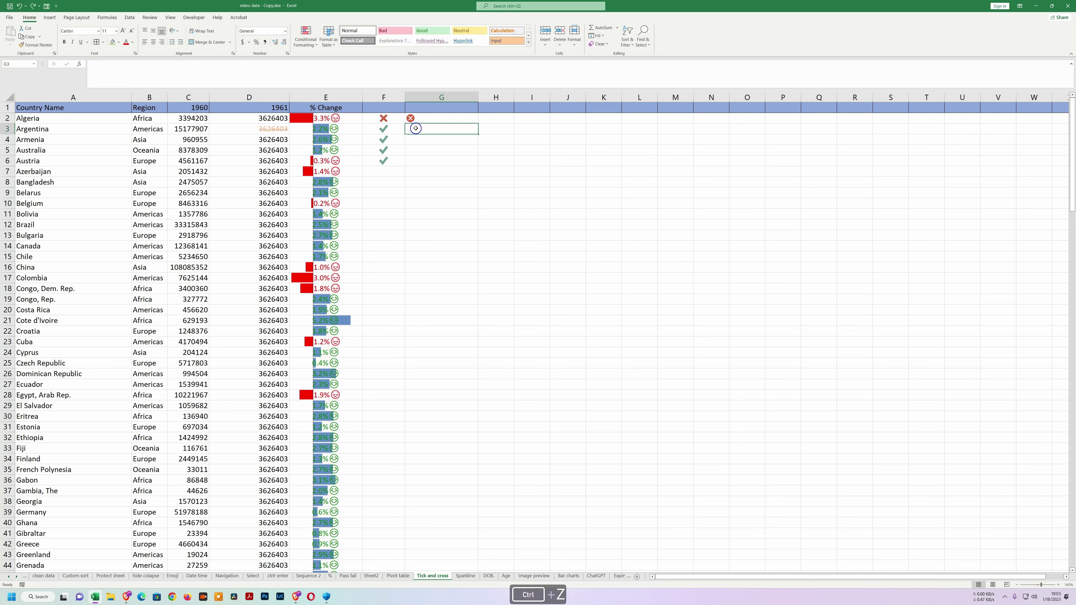
pyautogui.write('2')
pyautogui.press('Return')
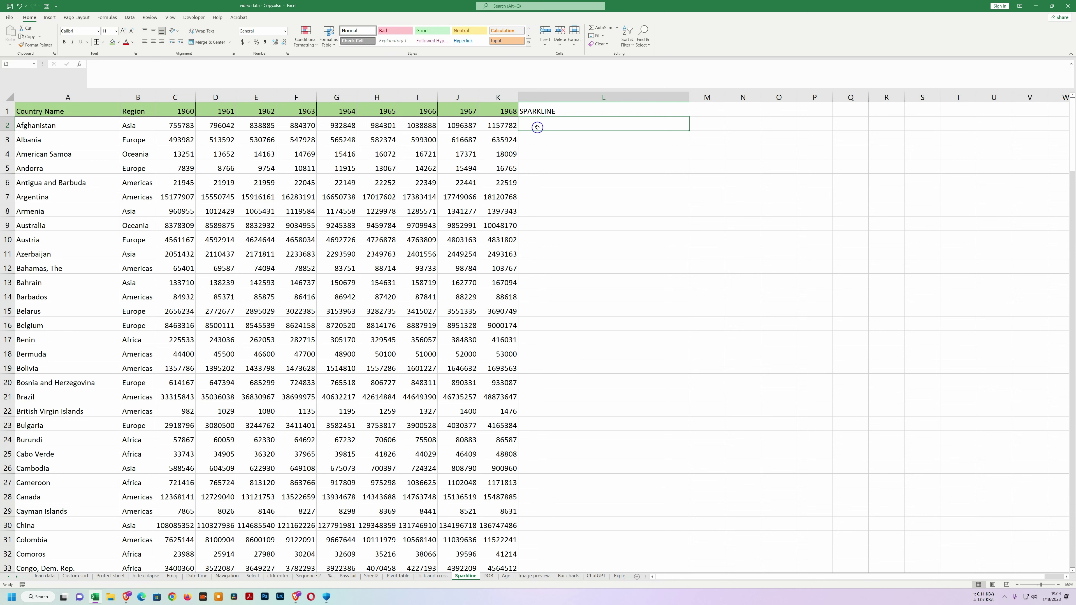
# Add line sparklines for all countries' 1960–1968 figures using Quick Analysis.
pyautogui.moveTo(177, 125); pyautogui.dragTo(496, 288)
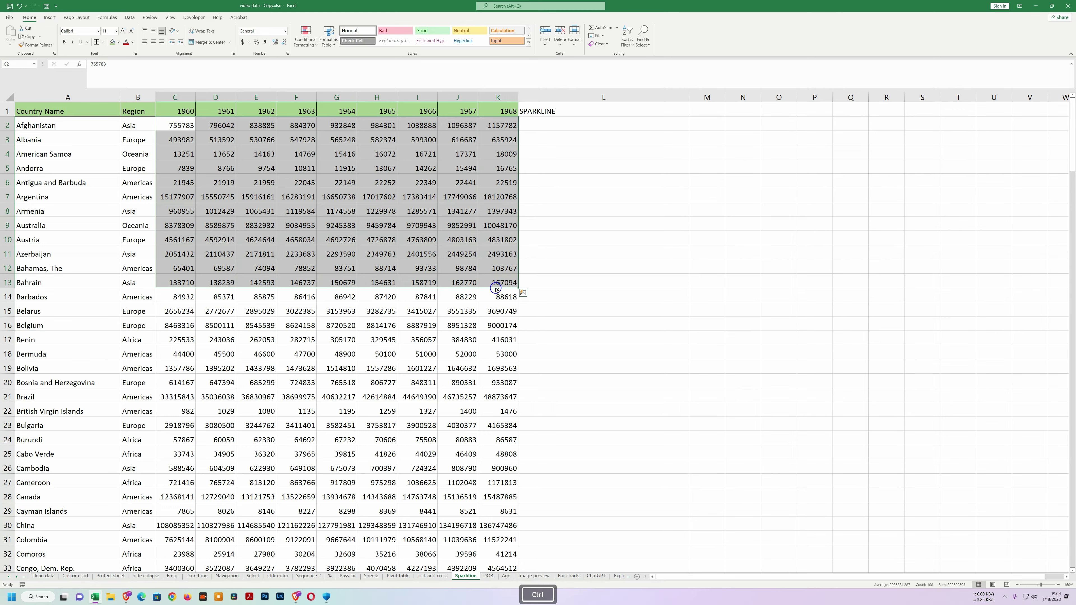
pyautogui.hotkey('ctrl', 'shift', 'Down')
pyautogui.scroll(20, 495, 287)
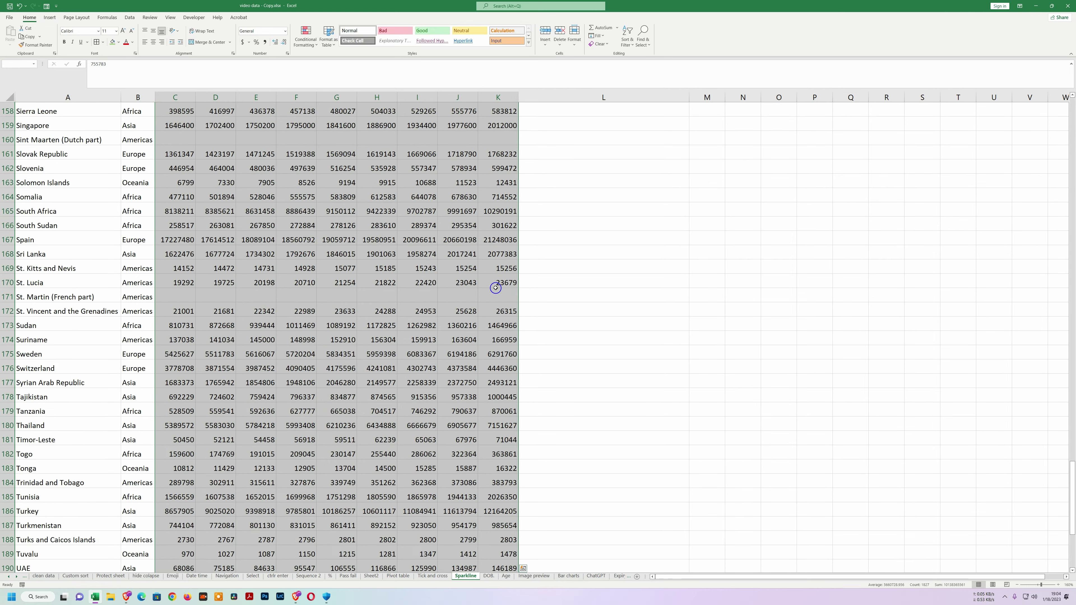
pyautogui.scroll(-20, 495, 288)
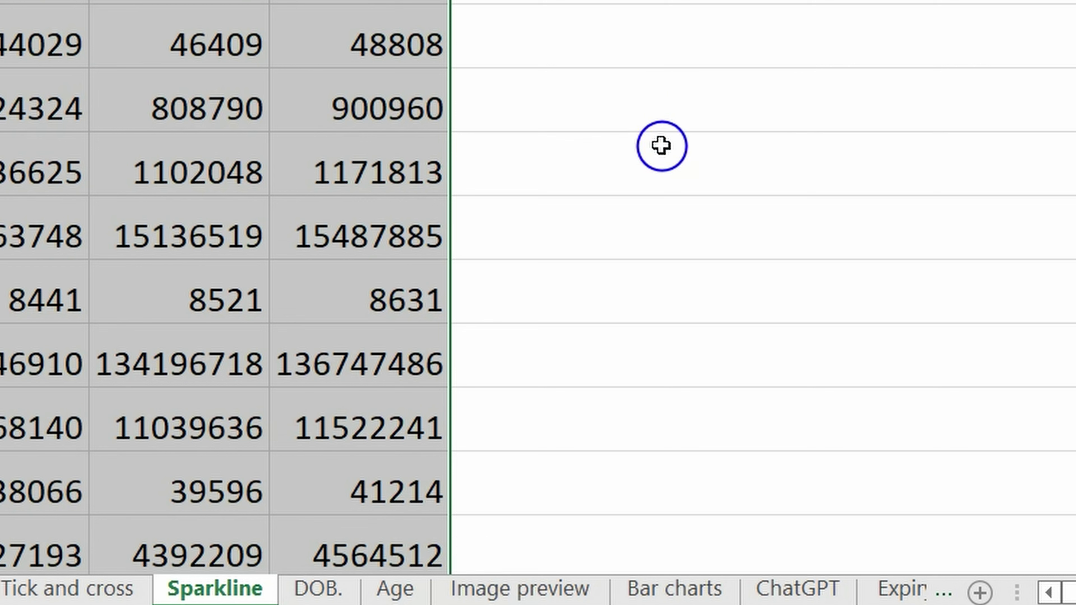
pyautogui.click(473, 558)
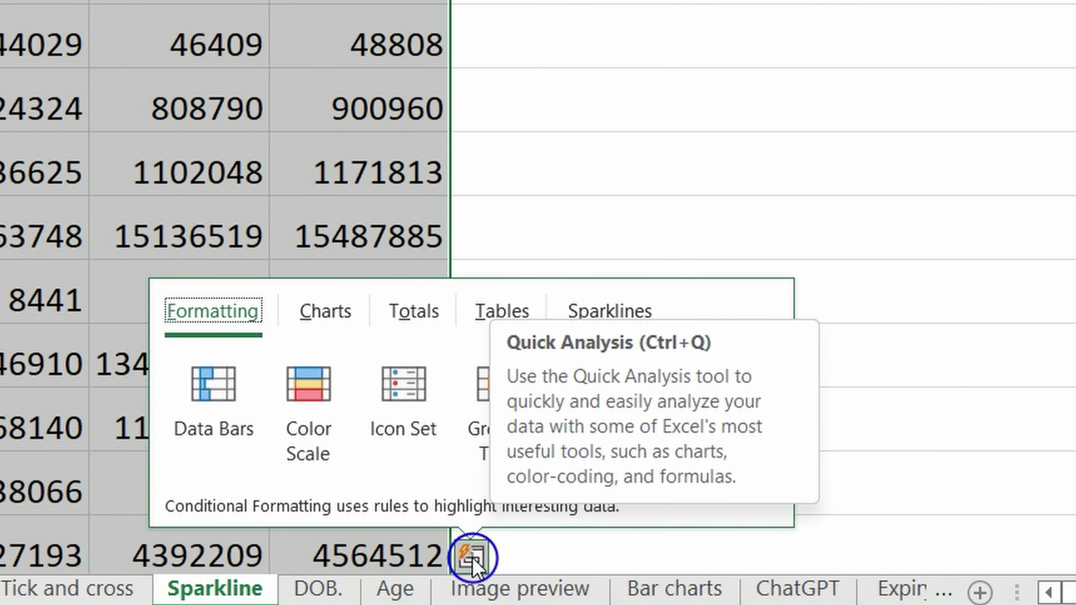
pyautogui.click(652, 312)
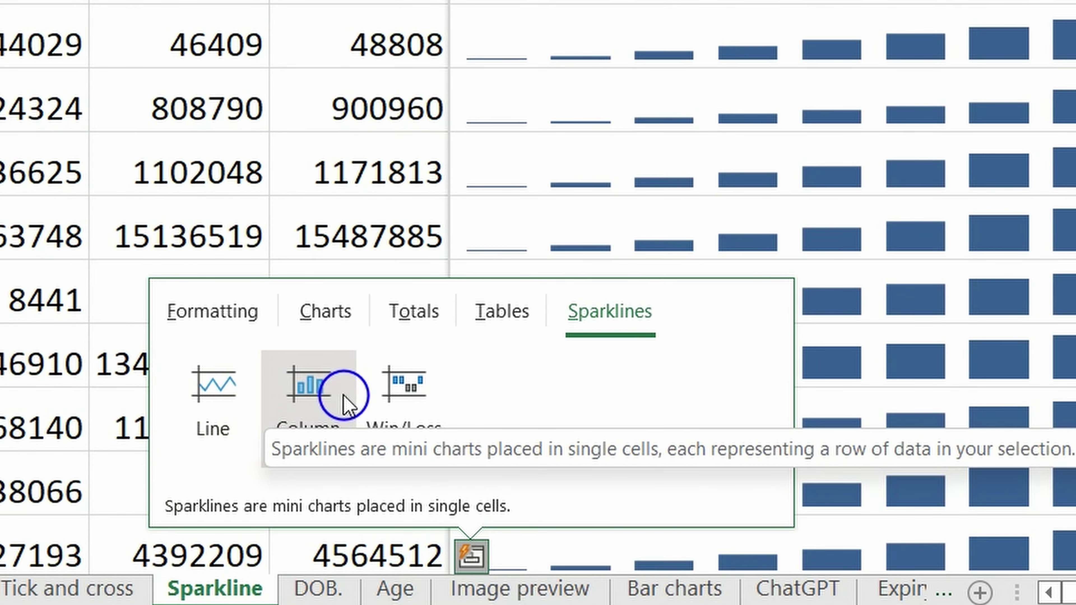
pyautogui.click(220, 398)
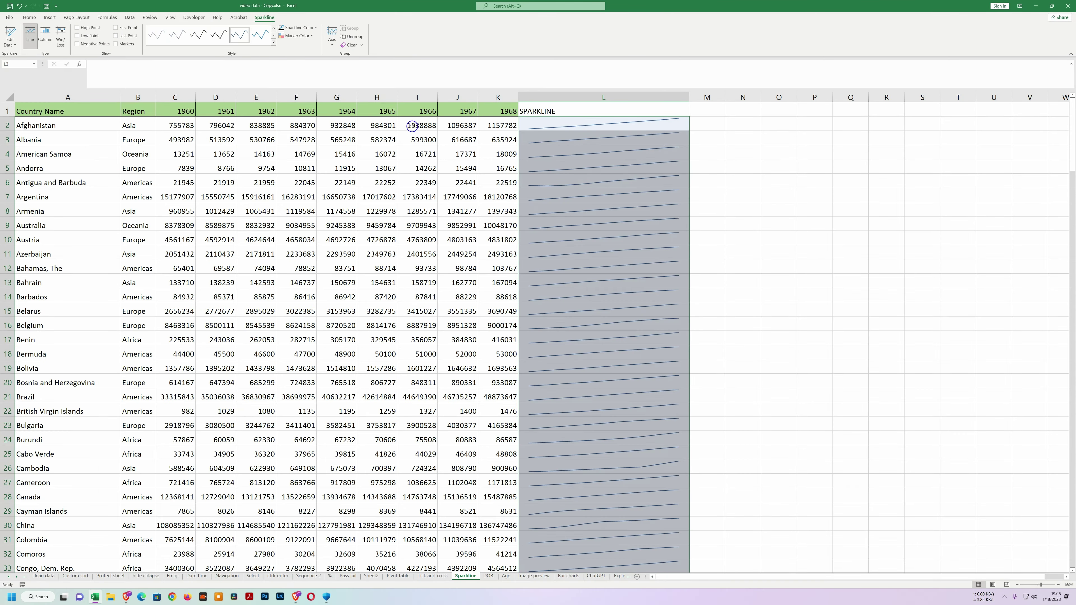
# Change I2 to 56, G2 to 45 and F4 to 2 so the sparklines dip.
pyautogui.click(412, 126)
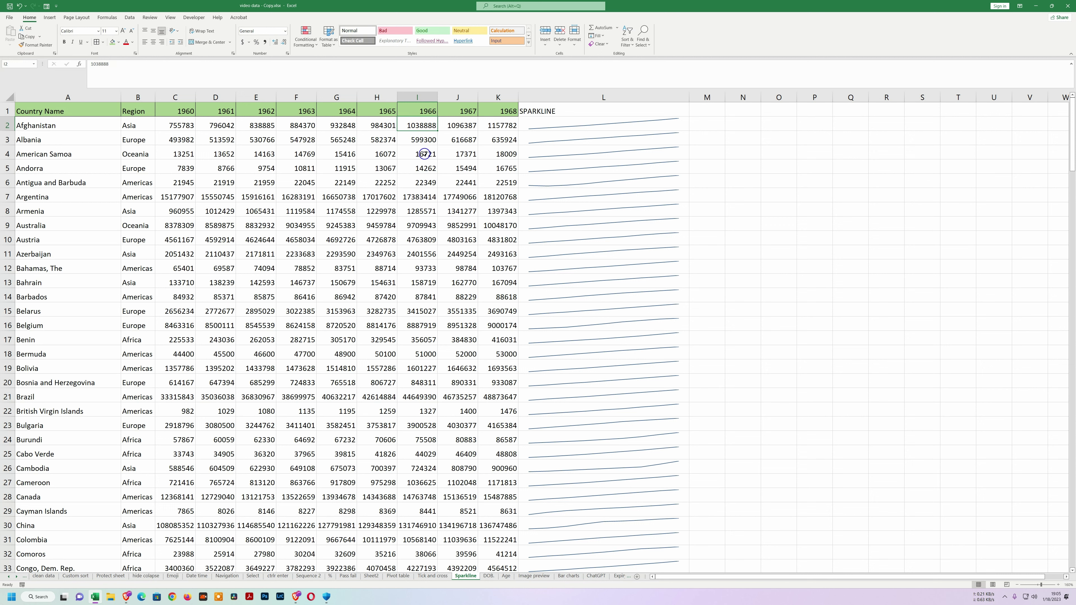
pyautogui.write('56')
pyautogui.press('Return')
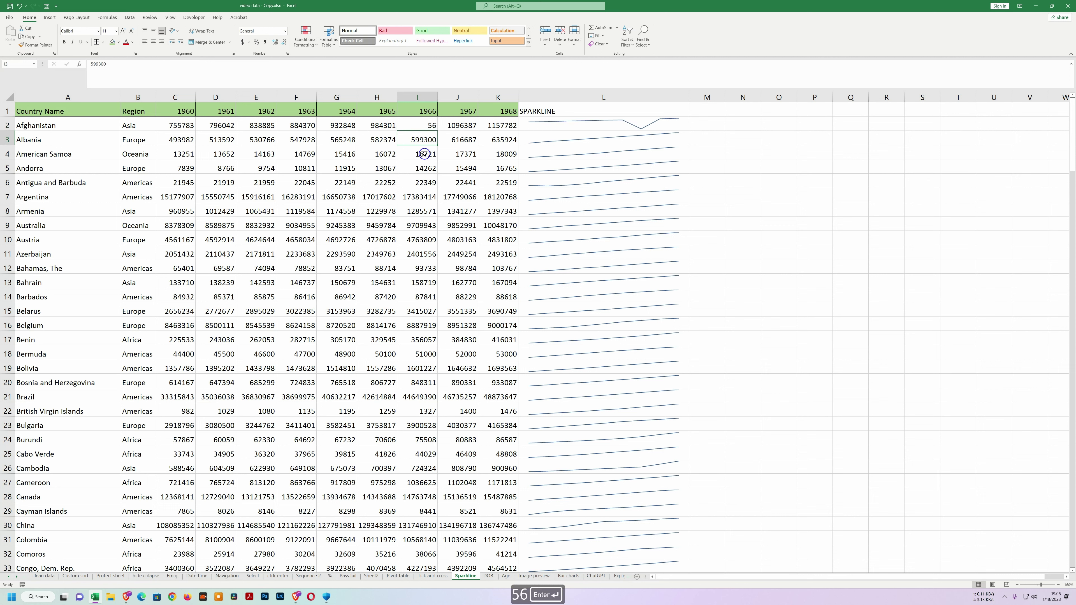
pyautogui.click(339, 126)
pyautogui.write('45')
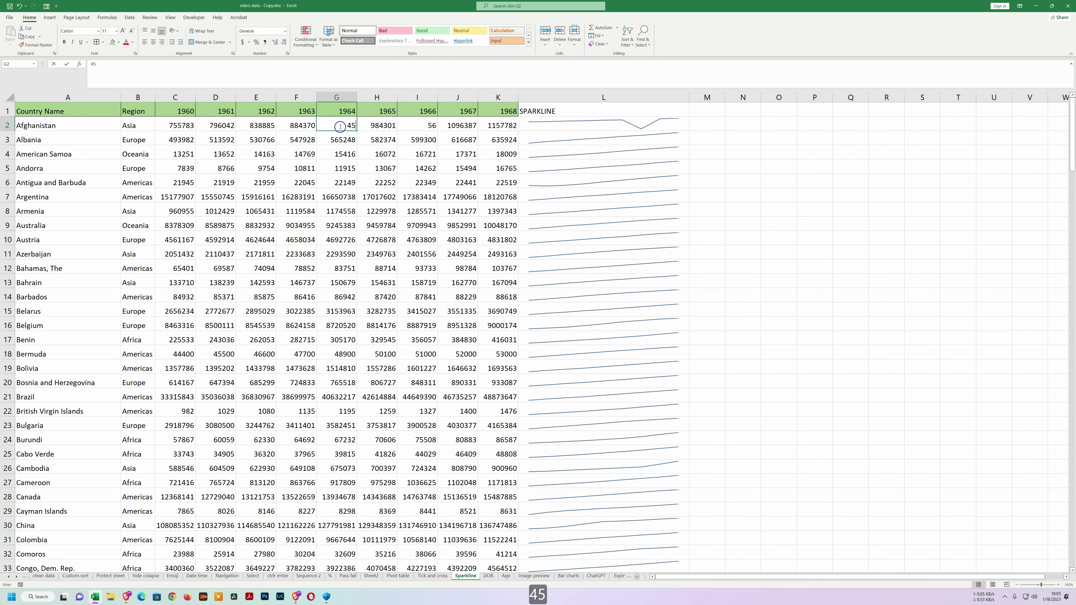
pyautogui.press('Return')
pyautogui.click(306, 155)
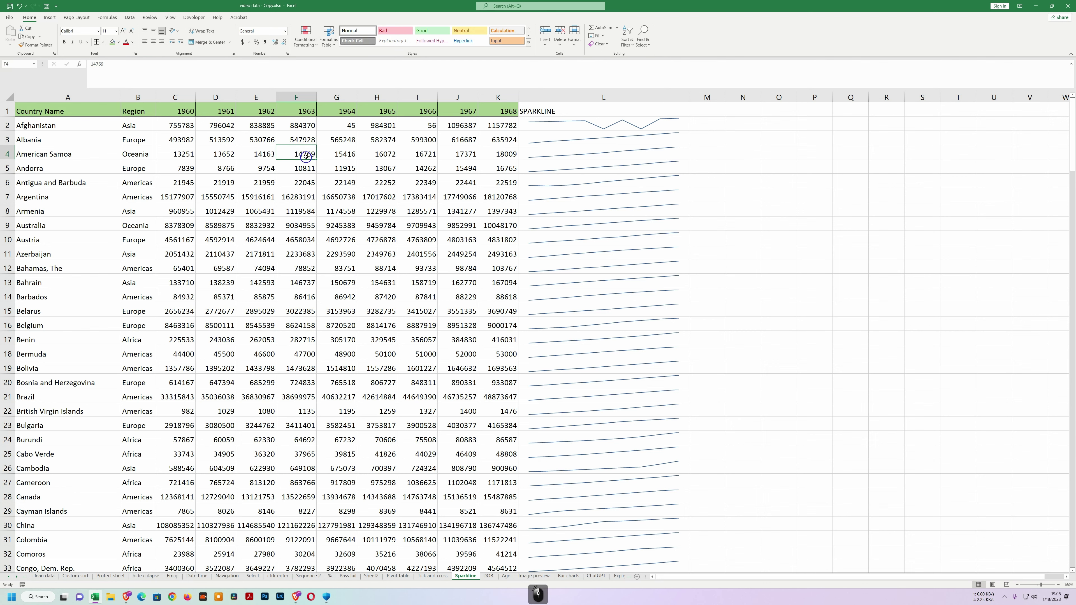
pyautogui.write('2')
pyautogui.press('Return')
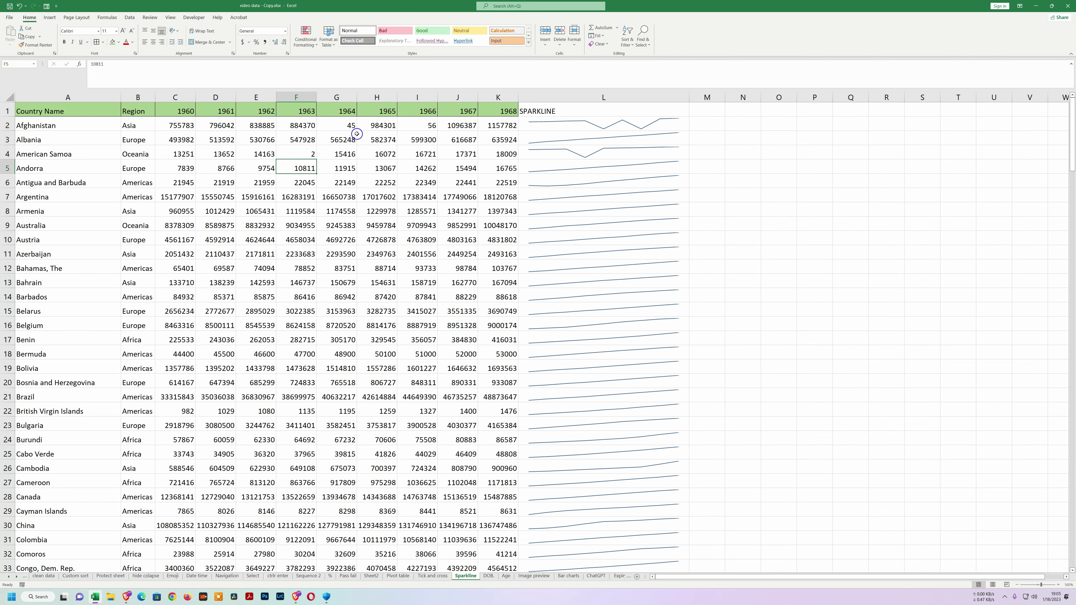
pyautogui.scroll(-6, 619, 348)
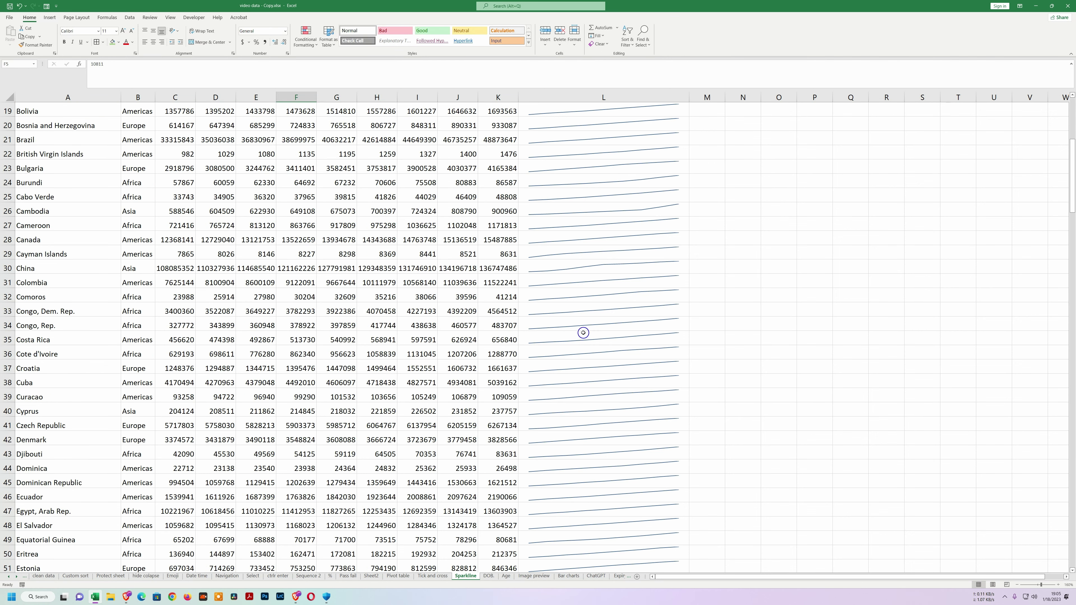
pyautogui.scroll(5, 635, 346)
pyautogui.scroll(1, 634, 346)
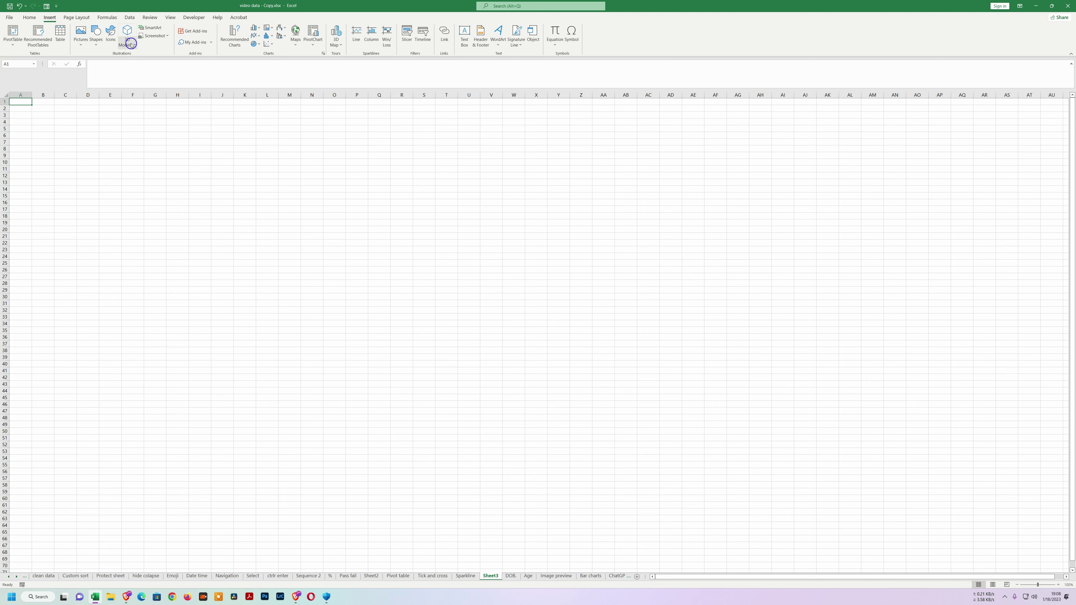
# Insert _DSC8674.jpg from the Excel folder, place it near column J, and start Remove Background.
pyautogui.click(81, 46)
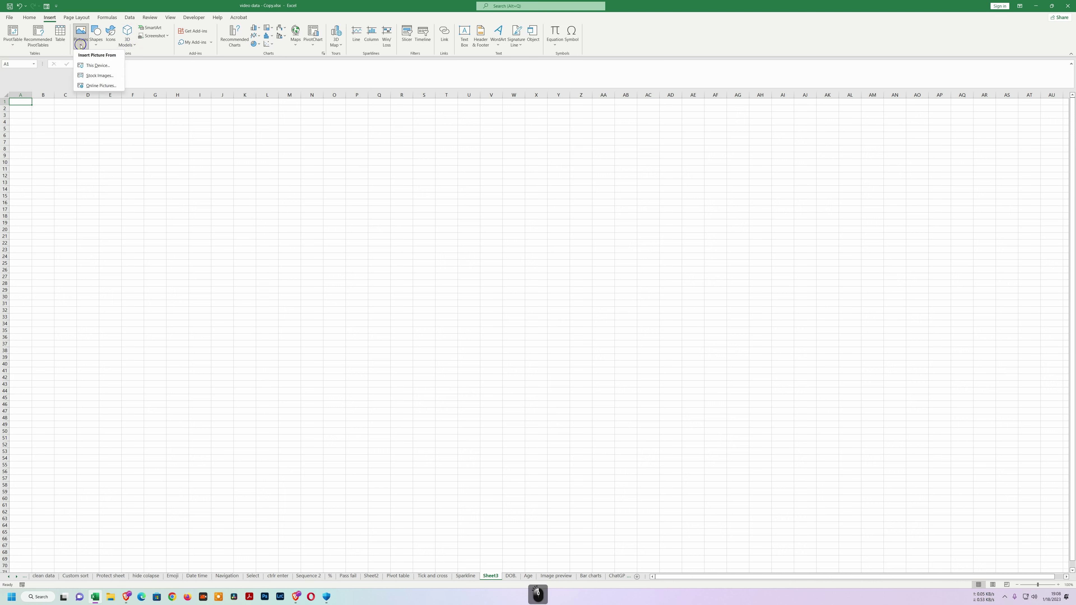
pyautogui.click(98, 65)
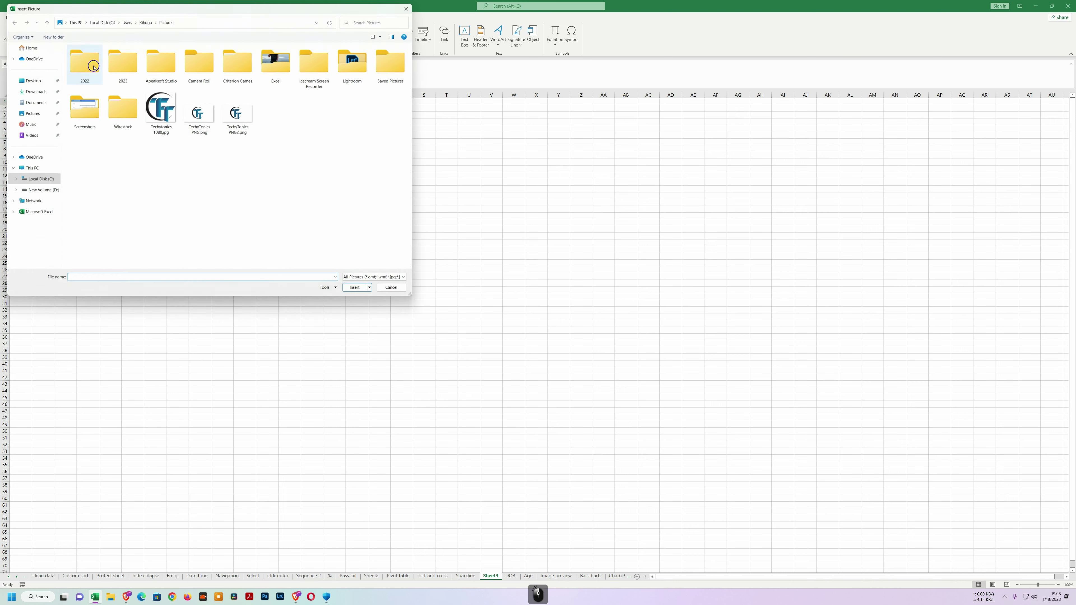
pyautogui.doubleClick(284, 66)
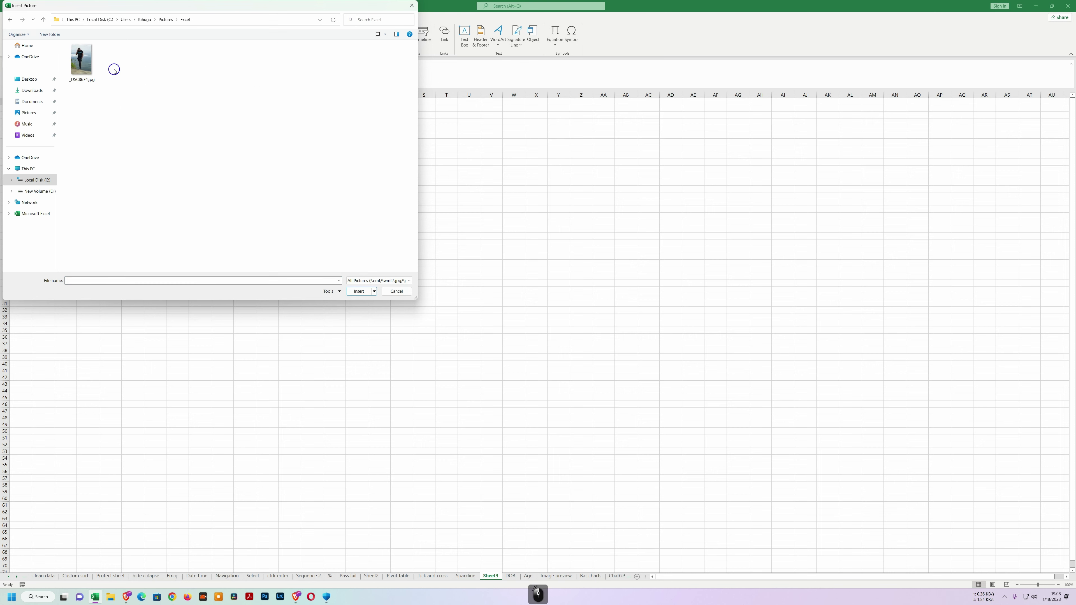
pyautogui.click(82, 62)
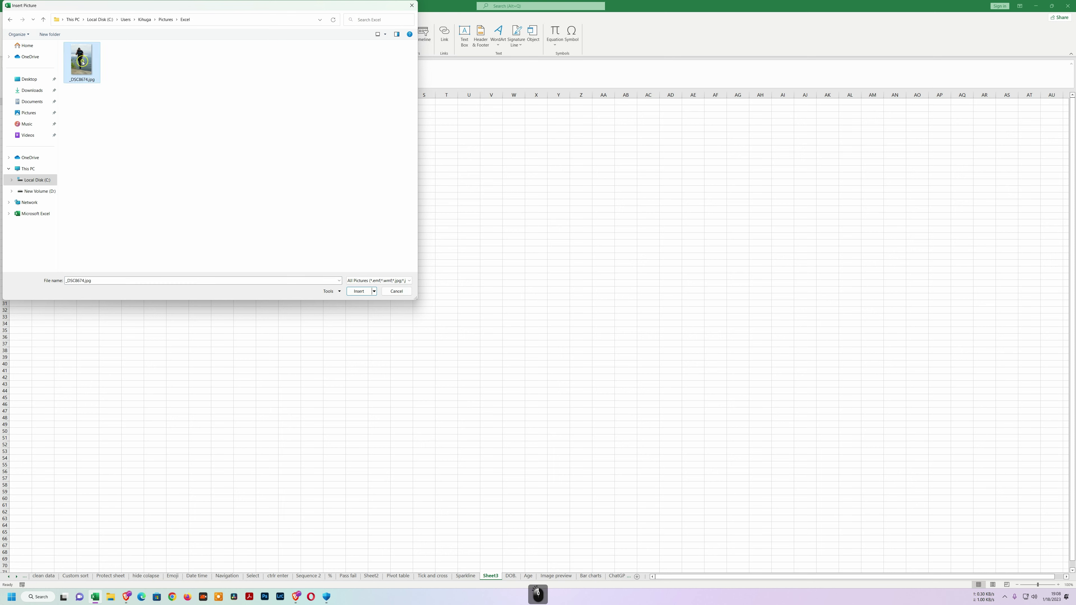
pyautogui.click(358, 291)
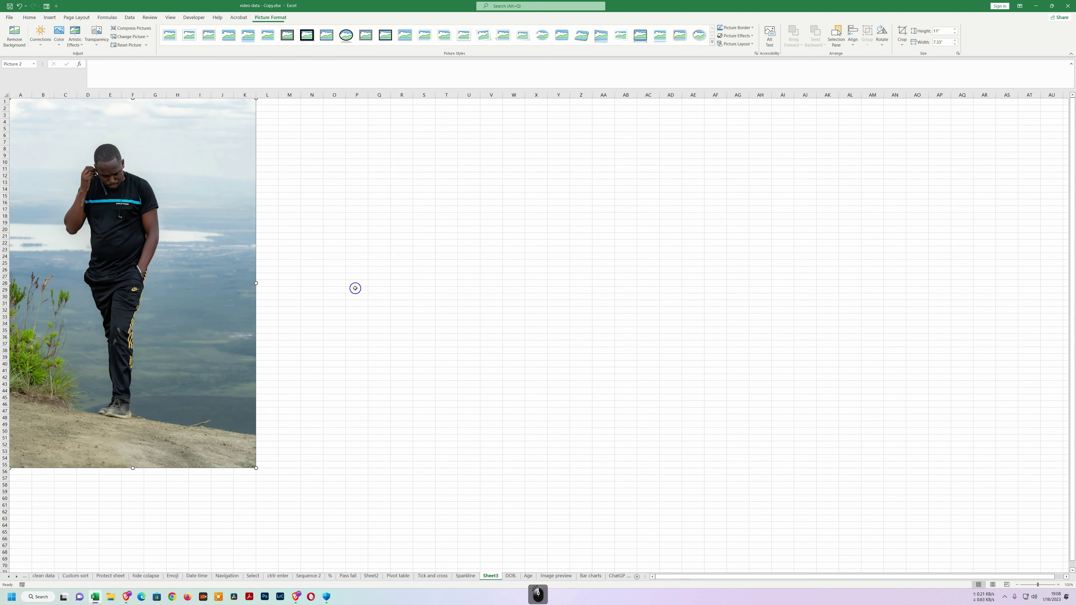
pyautogui.moveTo(222, 238); pyautogui.dragTo(415, 254)
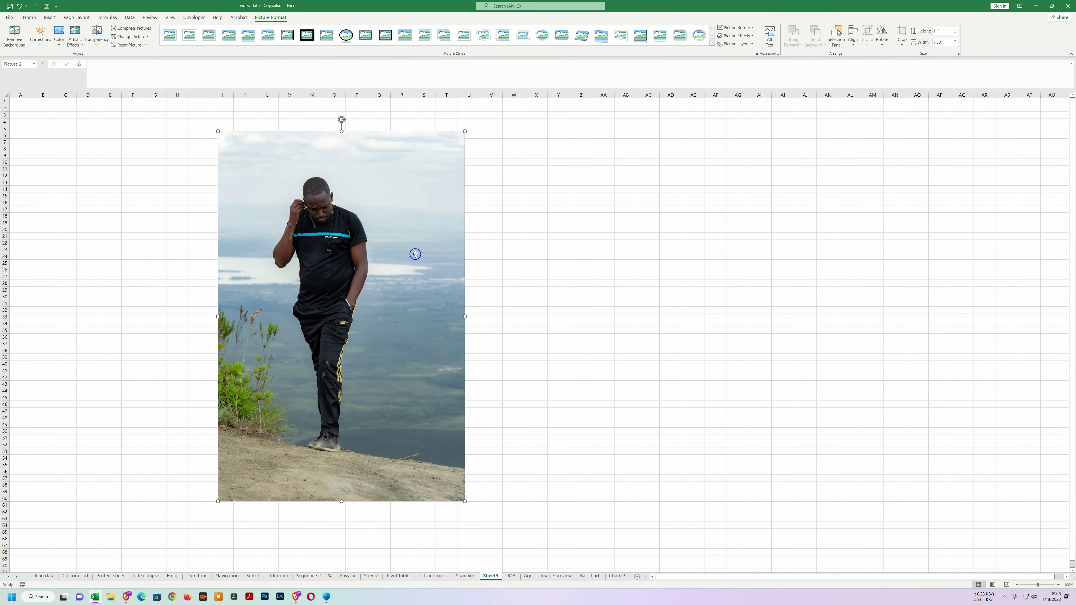
pyautogui.click(13, 36)
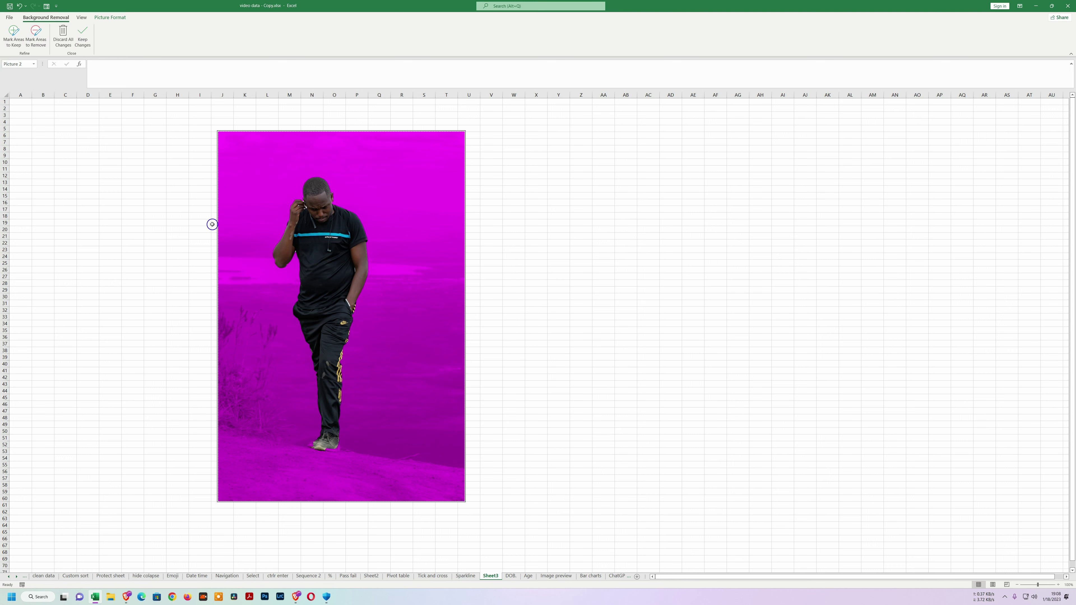
# Keep the background removal and move the cut-out man to the sheet's top-left area.
pyautogui.click(83, 36)
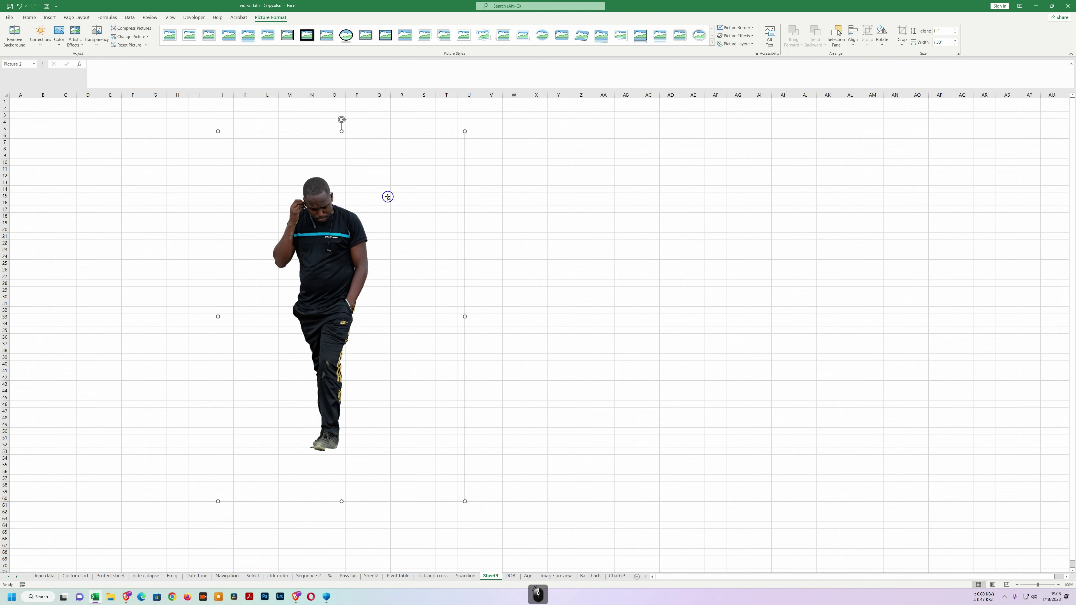
pyautogui.moveTo(391, 187); pyautogui.dragTo(298, 219)
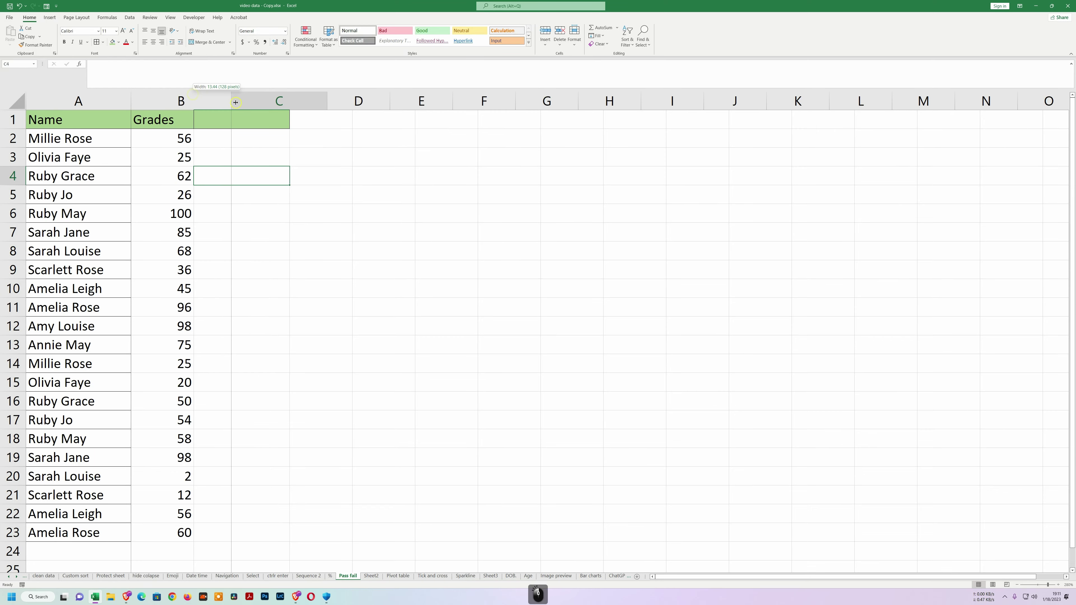
# Apply data bars to the grades in B2:B23.
pyautogui.moveTo(224, 138); pyautogui.dragTo(240, 531)
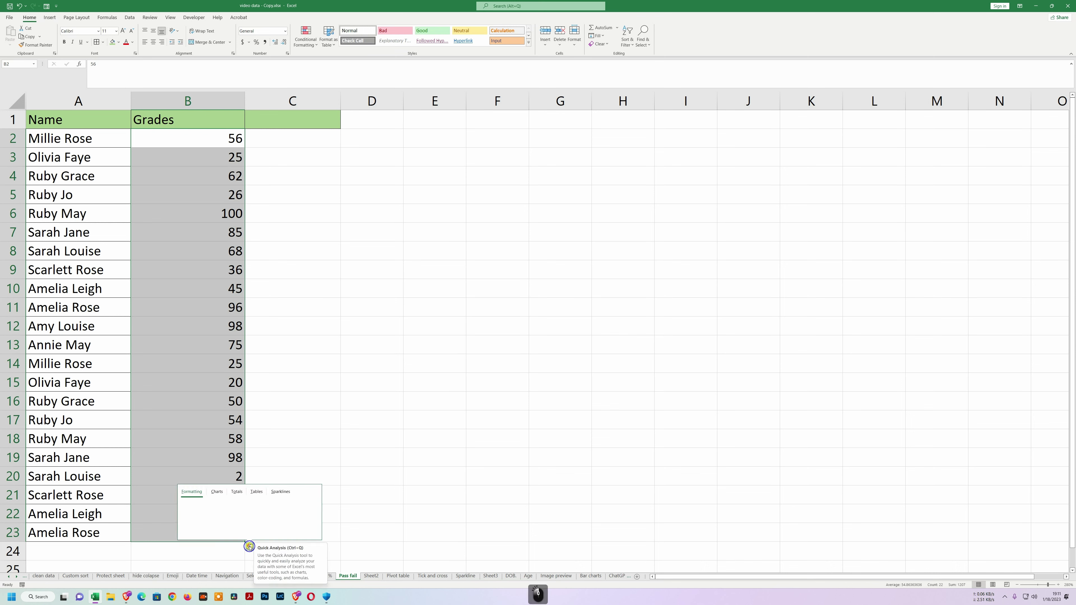
pyautogui.click(250, 546)
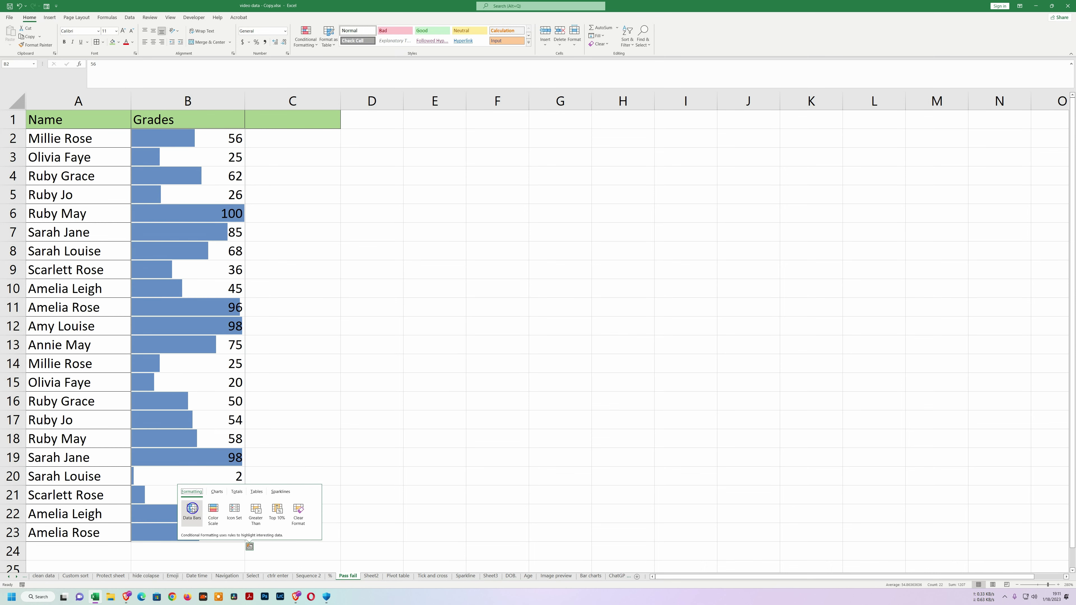
pyautogui.click(192, 508)
# Make B6 -100 and B10 -45 by adding a minus sign.
pyautogui.click(218, 216)
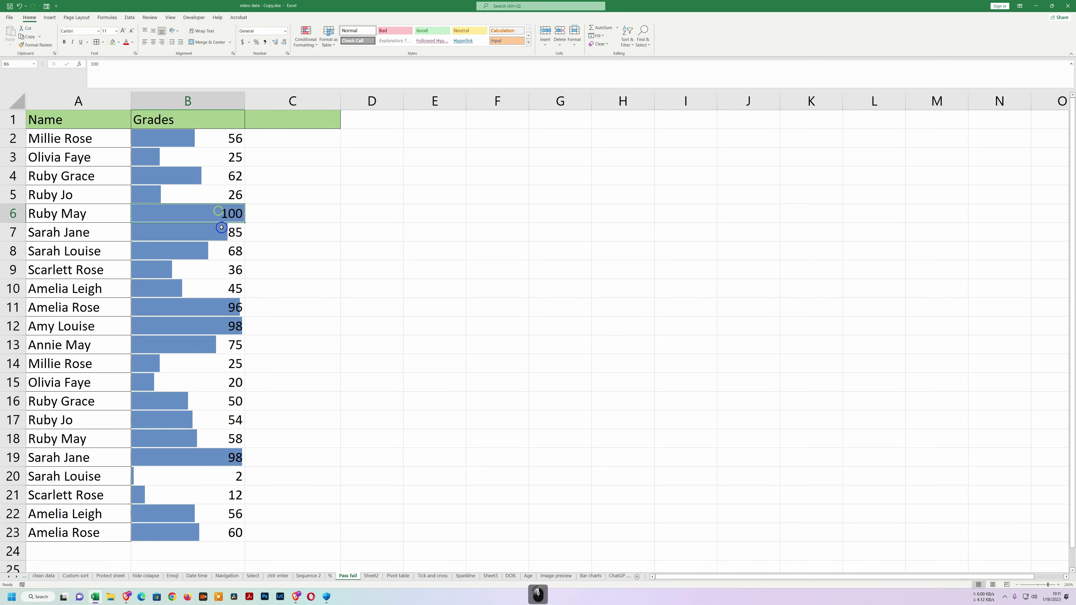
pyautogui.click(92, 64)
pyautogui.write('-')
pyautogui.press('Return')
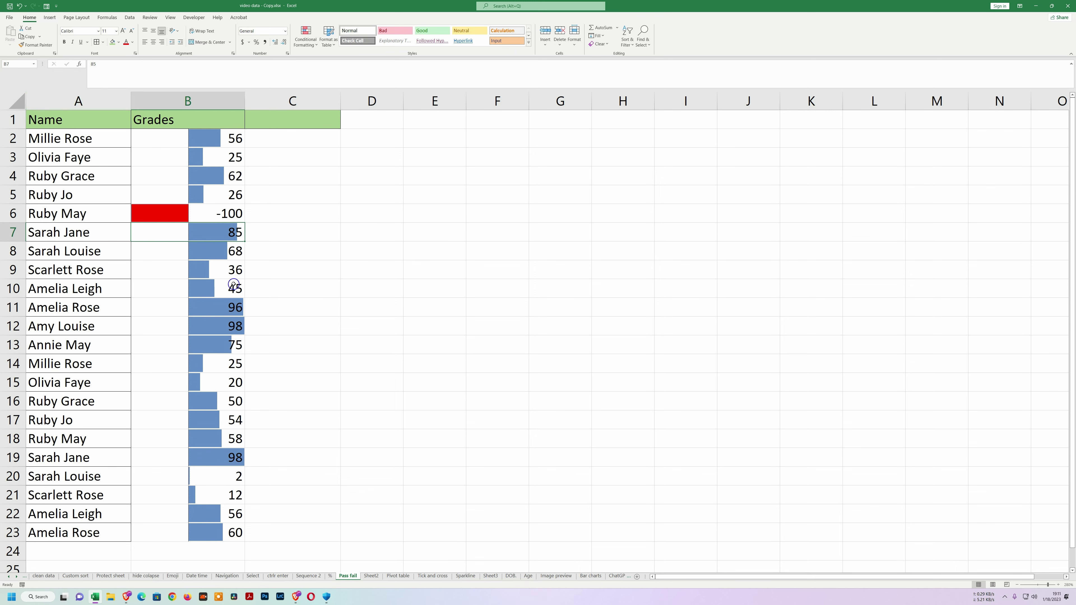
pyautogui.click(214, 289)
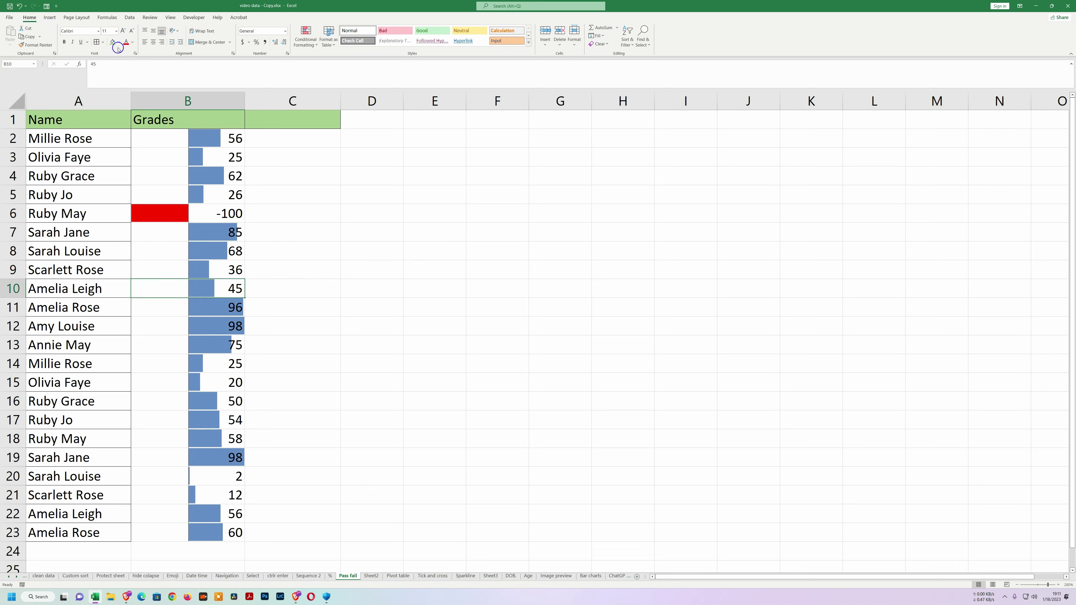
pyautogui.click(93, 65)
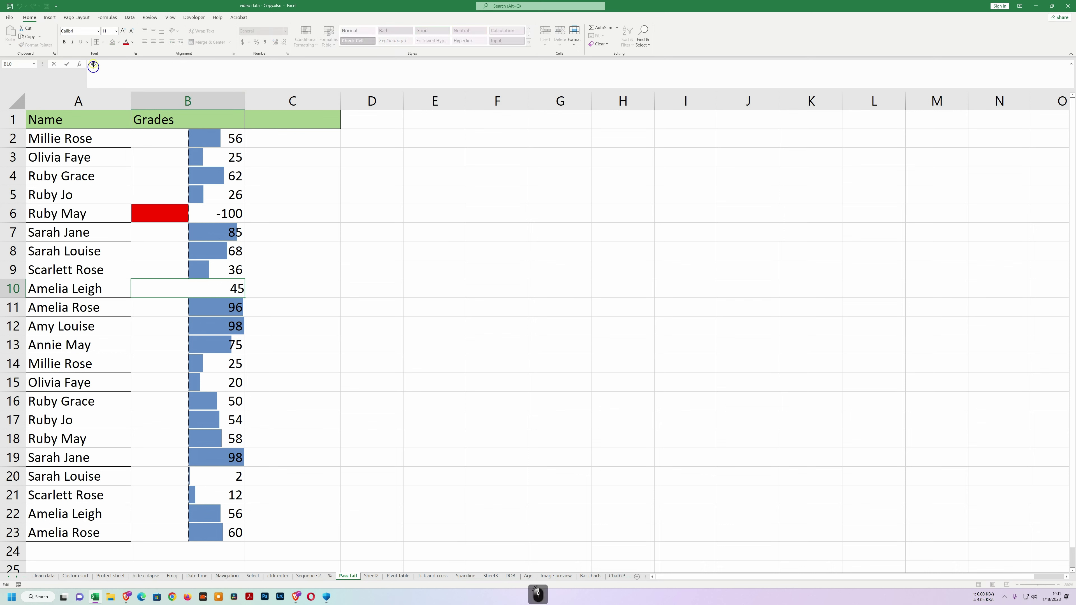
pyautogui.write('-')
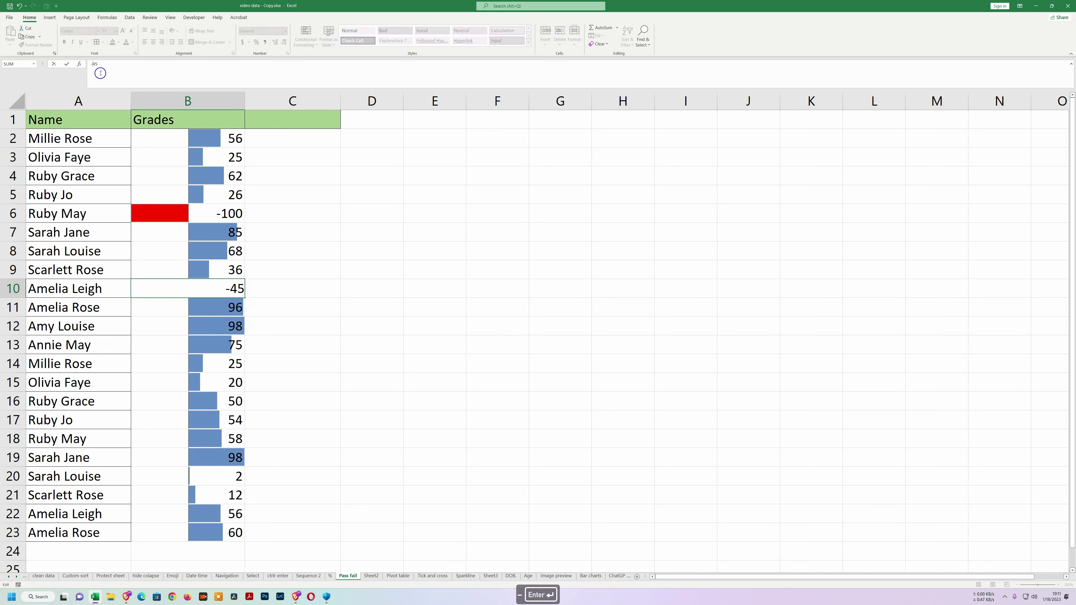
pyautogui.press('Return')
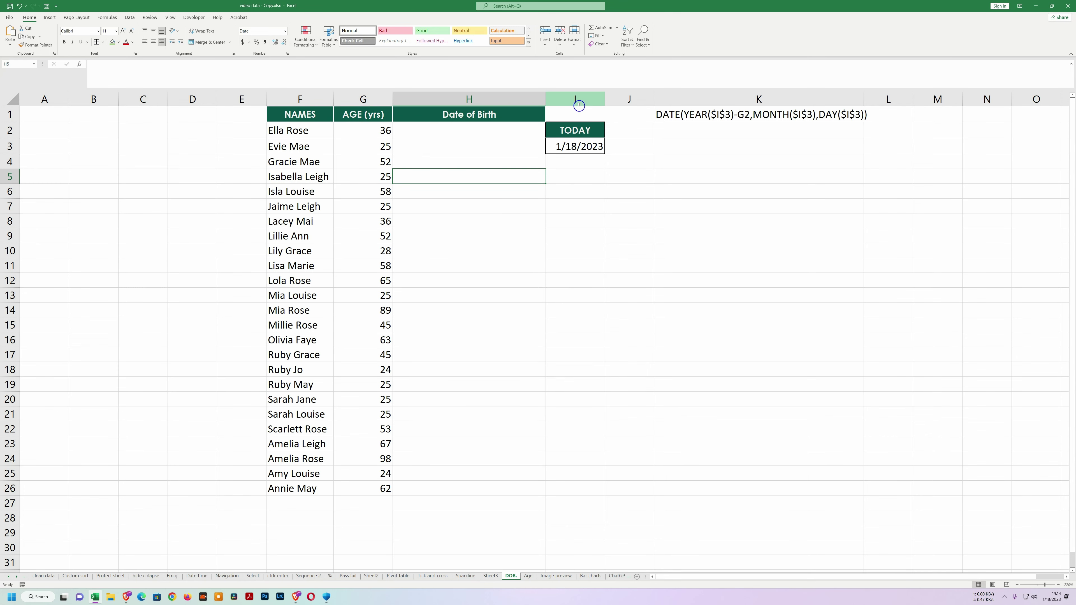
# Enter =DATE(YEAR($I$3)-G2,MONTH($I$3),DAY($I$3)) in H2 and fill it down to H25.
pyautogui.moveTo(464, 133); pyautogui.dragTo(502, 454)
pyautogui.click(614, 325)
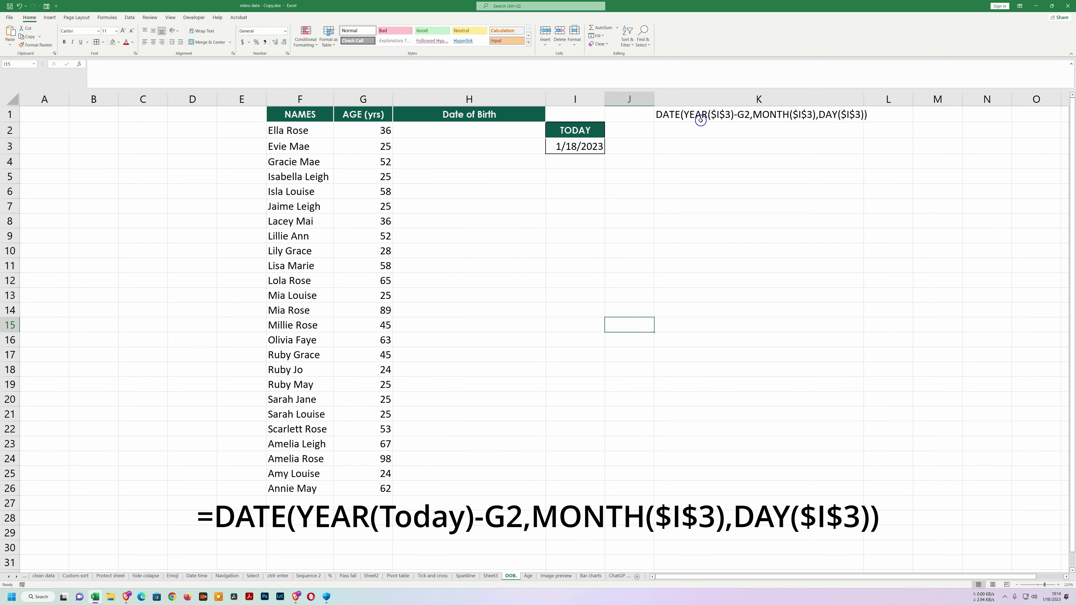
pyautogui.click(413, 133)
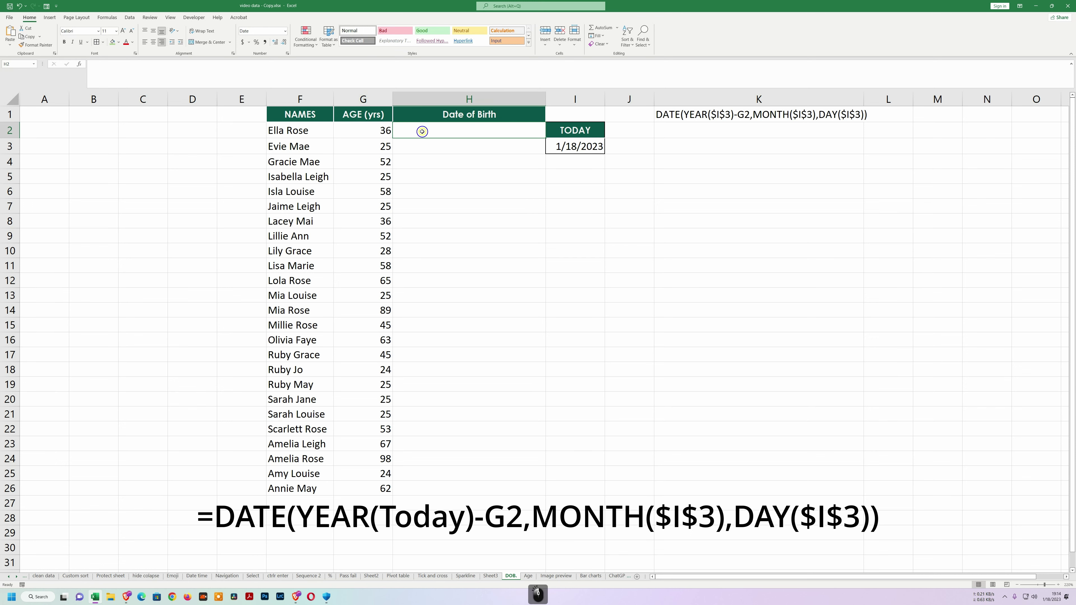
pyautogui.write('=')
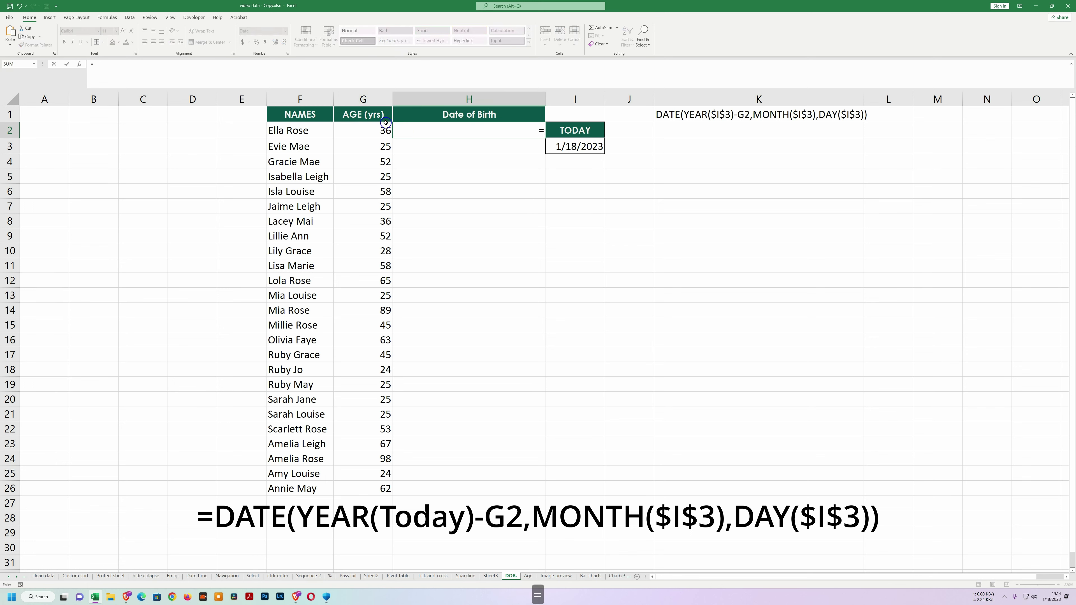
pyautogui.write('DATE(YEAR($I$3)-G2,MONTH($I$3),DAY($I$3))')
pyautogui.press('Return')
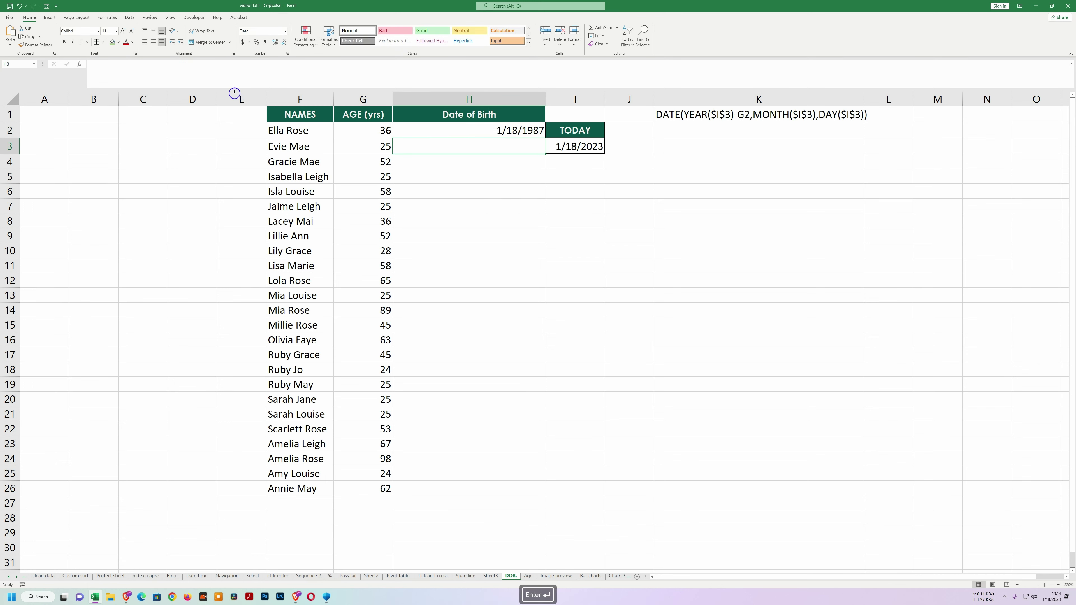
pyautogui.click(478, 131)
pyautogui.moveTo(546, 139); pyautogui.dragTo(530, 495)
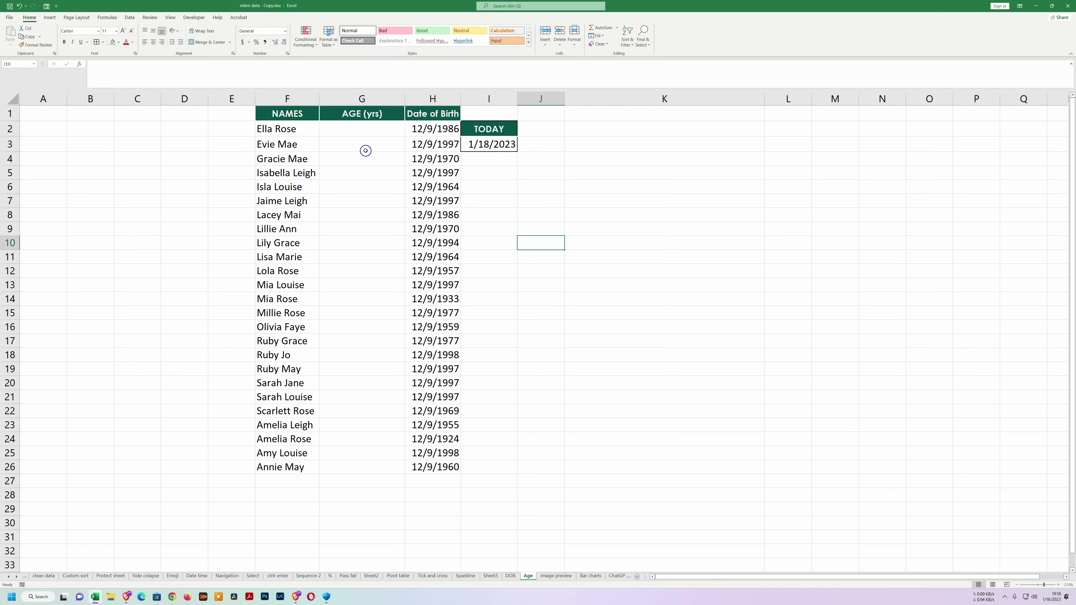
# Enter =YEARFRAC(H2,$I$3) in G2 to calculate the age.
pyautogui.click(360, 132)
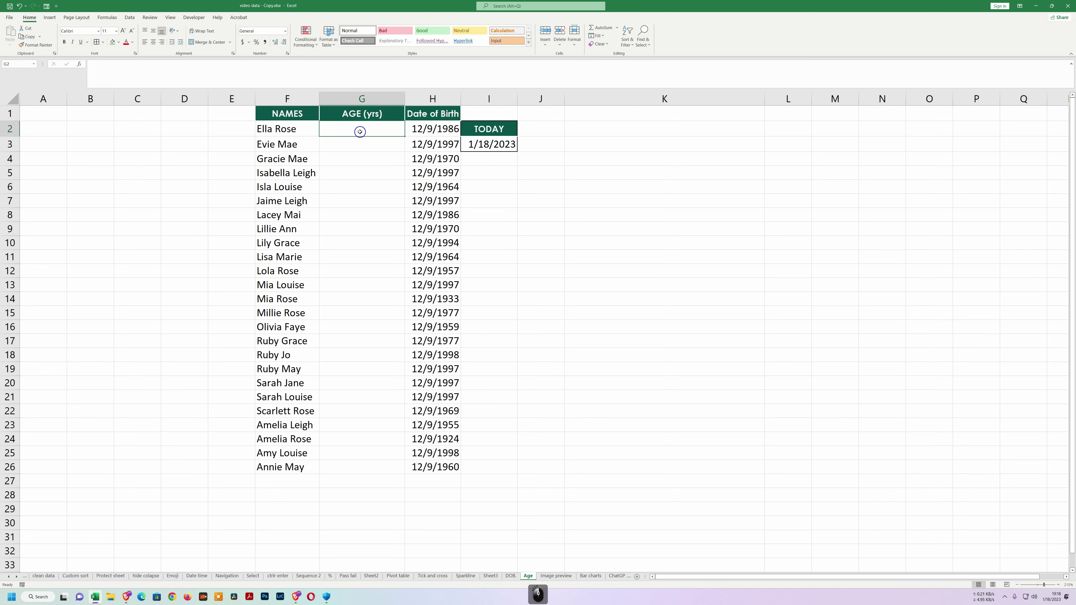
pyautogui.write('=YEAR')
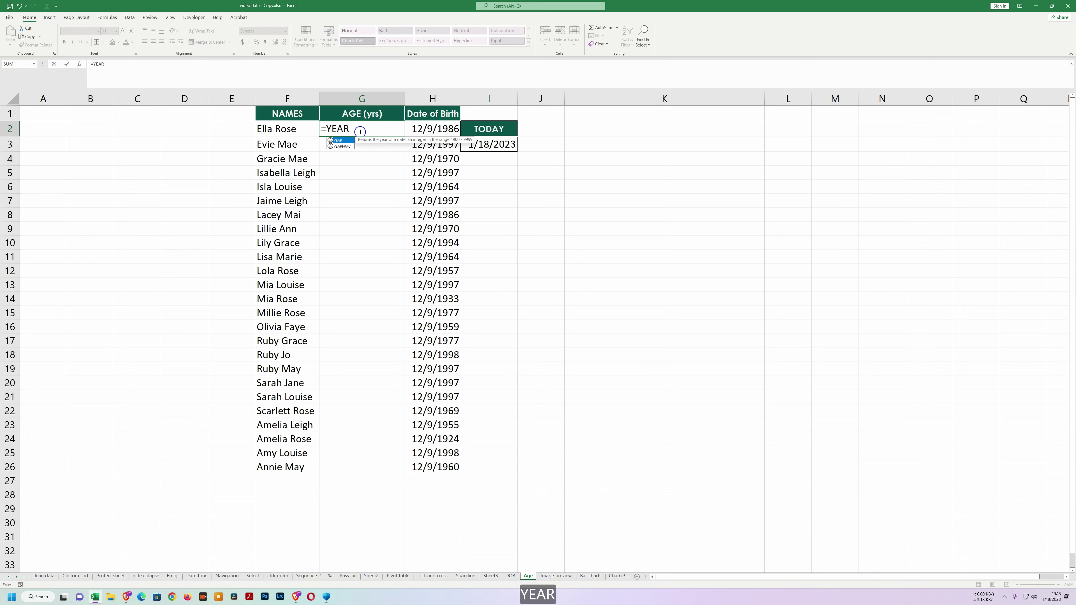
pyautogui.press('Down')
pyautogui.press('Tab')
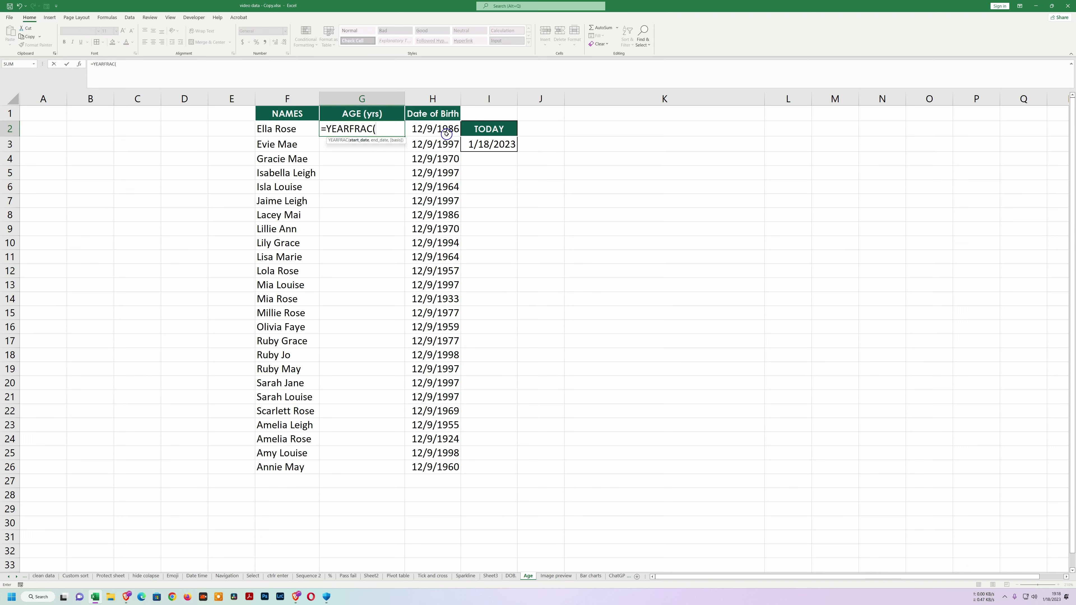
pyautogui.click(435, 129)
pyautogui.write(',')
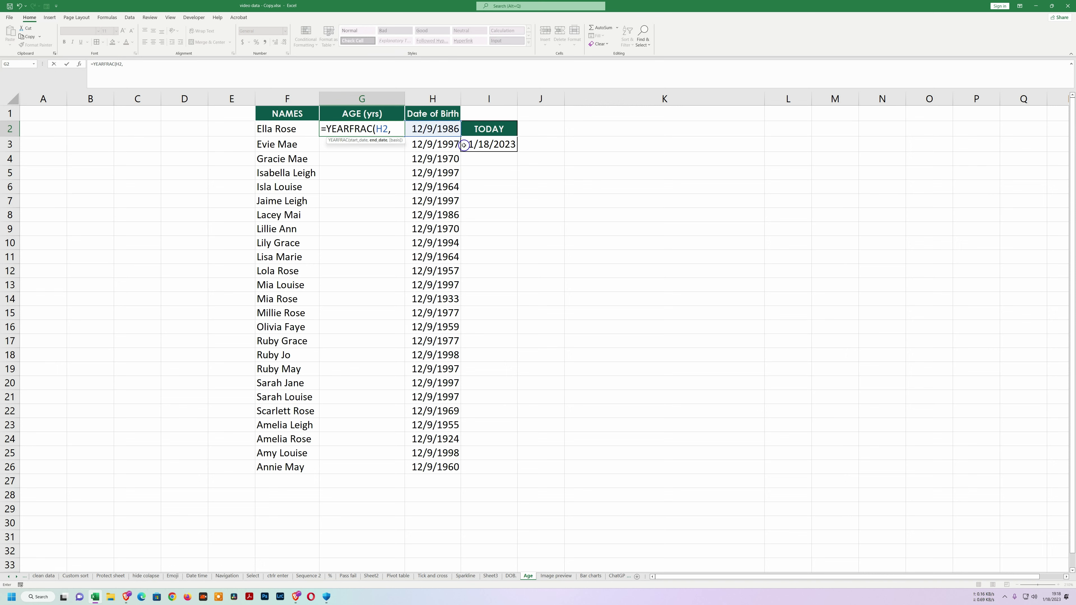
pyautogui.click(479, 145)
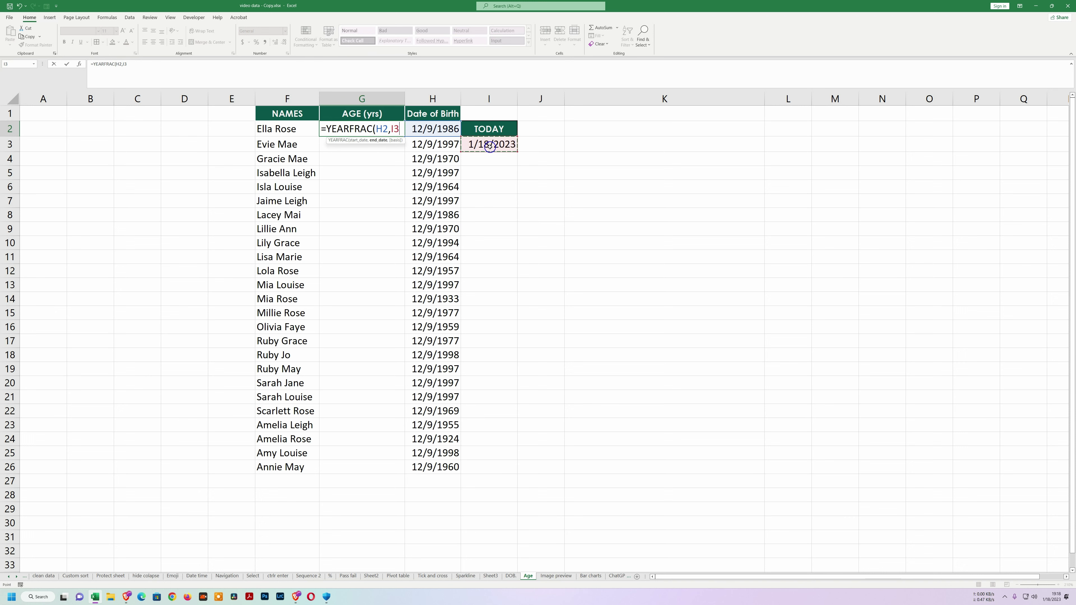
pyautogui.press('F4')
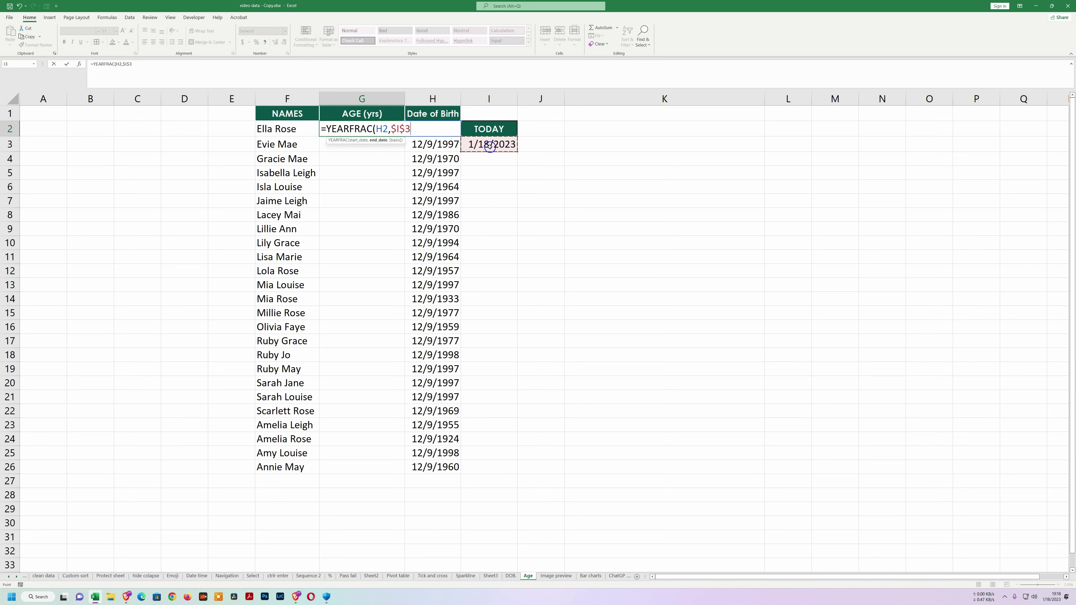
pyautogui.write(')')
pyautogui.press('Return')
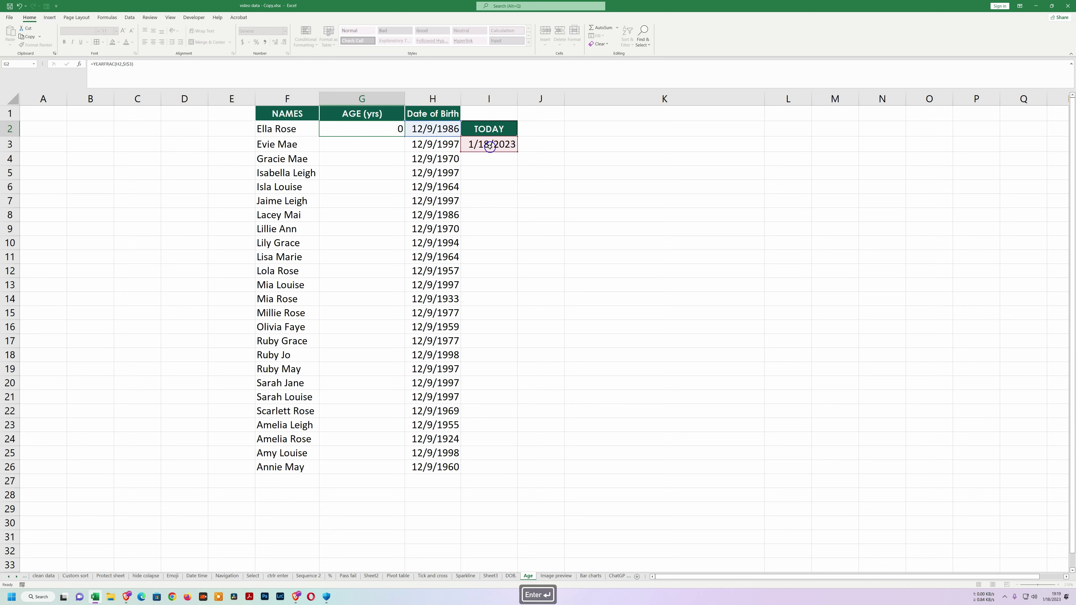
# Fill the age formula down to G26 and round the ages to whole numbers.
pyautogui.click(373, 130)
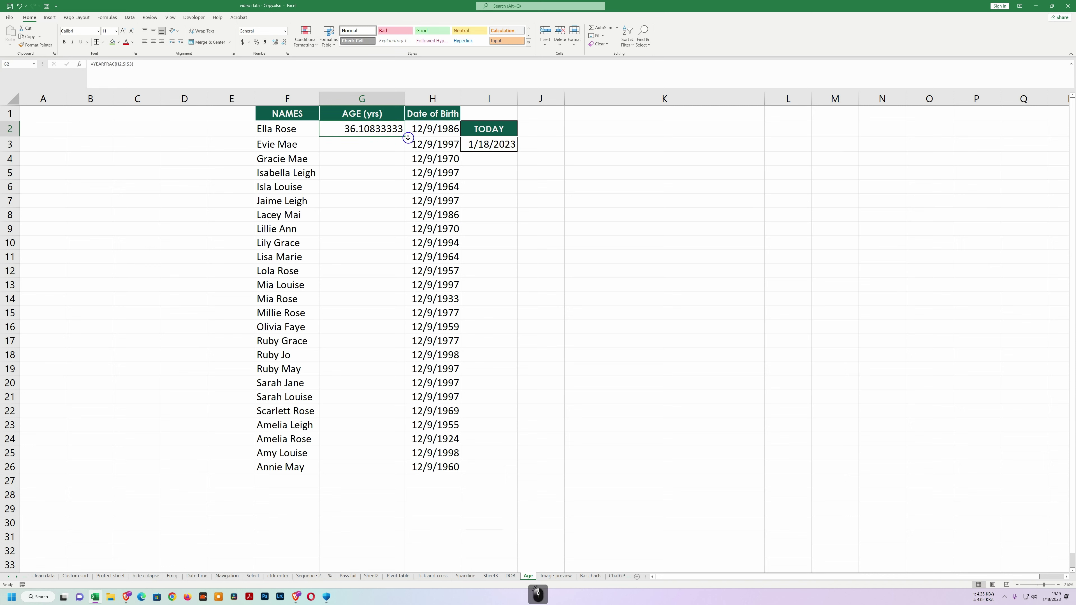
pyautogui.doubleClick(408, 138)
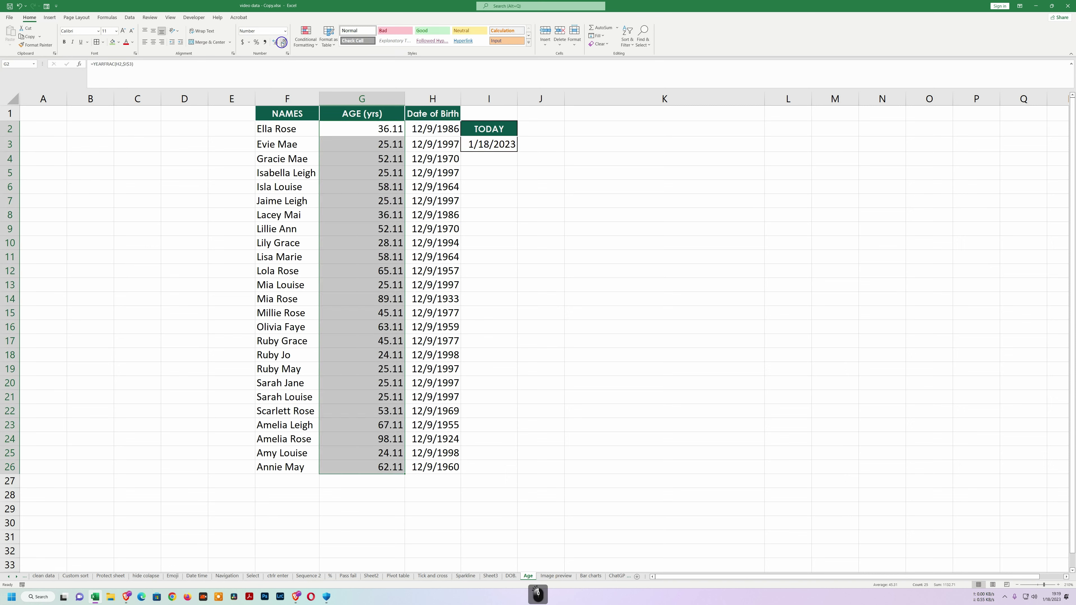
pyautogui.click(282, 42)
pyautogui.click(283, 43)
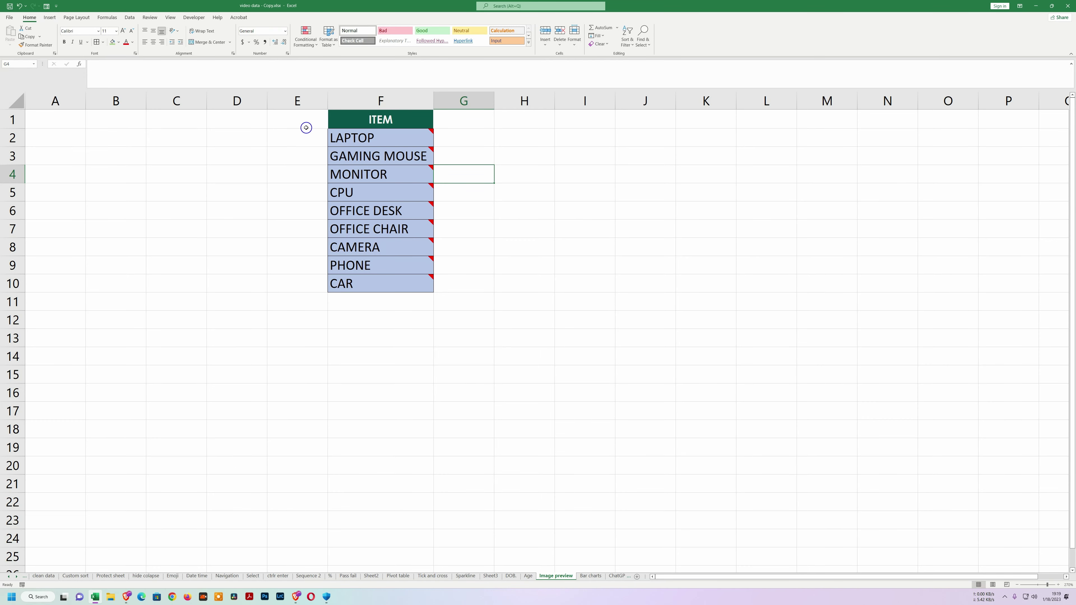
# Paste the item names as values into H2 and autofit column H.
pyautogui.moveTo(340, 138)
pyautogui.moveTo(353, 175)
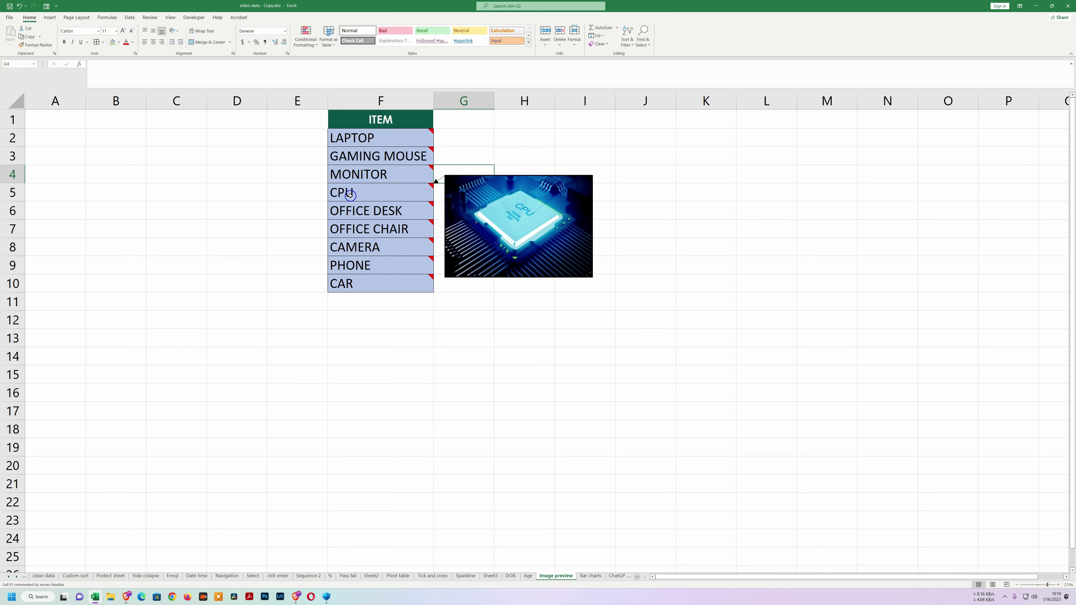
pyautogui.moveTo(344, 238)
pyautogui.moveTo(348, 280)
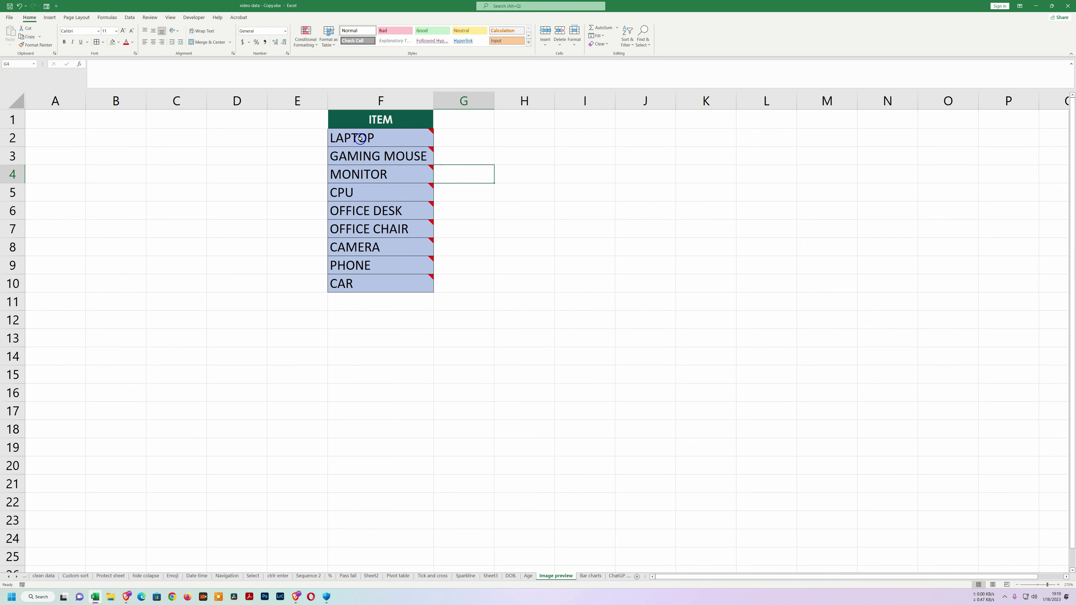
pyautogui.click(524, 138)
pyautogui.write('LAPTOP GAMING MOUSE MONITOR CPU OFFICE DESK OFFICE CHAIR CAMERA PHONE CAR')
pyautogui.doubleClick(554, 105)
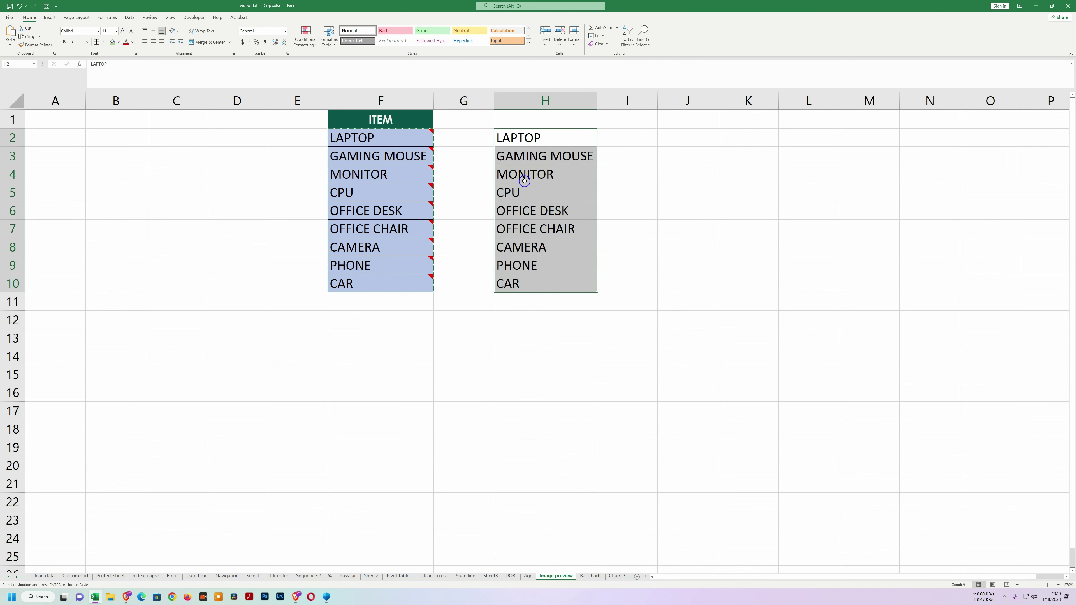
# Add a new comment to cell H2.
pyautogui.moveTo(547, 214); pyautogui.dragTo(528, 174)
pyautogui.rightClick(527, 138)
pyautogui.click(560, 292)
# Clear the author text from the H2 comment and bring up its Colors and Lines settings.
pyautogui.moveTo(406, 133); pyautogui.dragTo(360, 127)
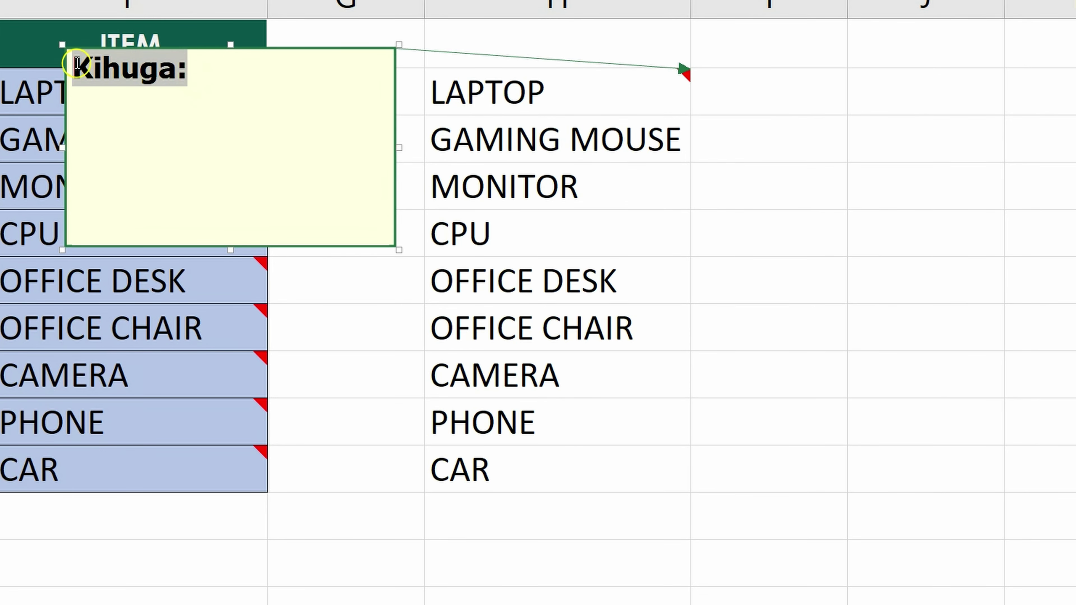
pyautogui.press('BackSpace')
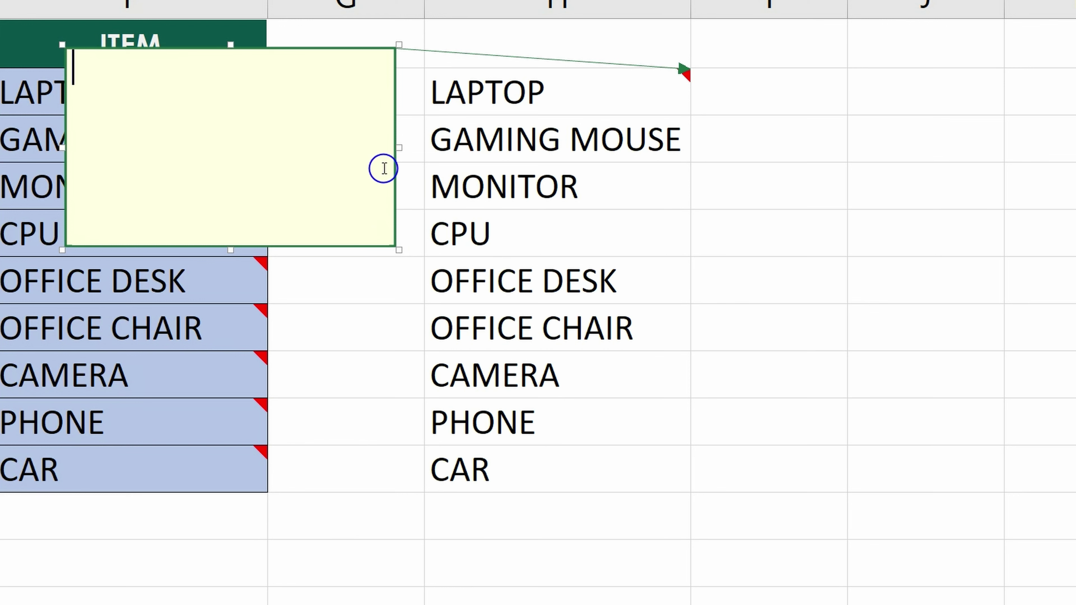
pyautogui.rightClick(363, 245)
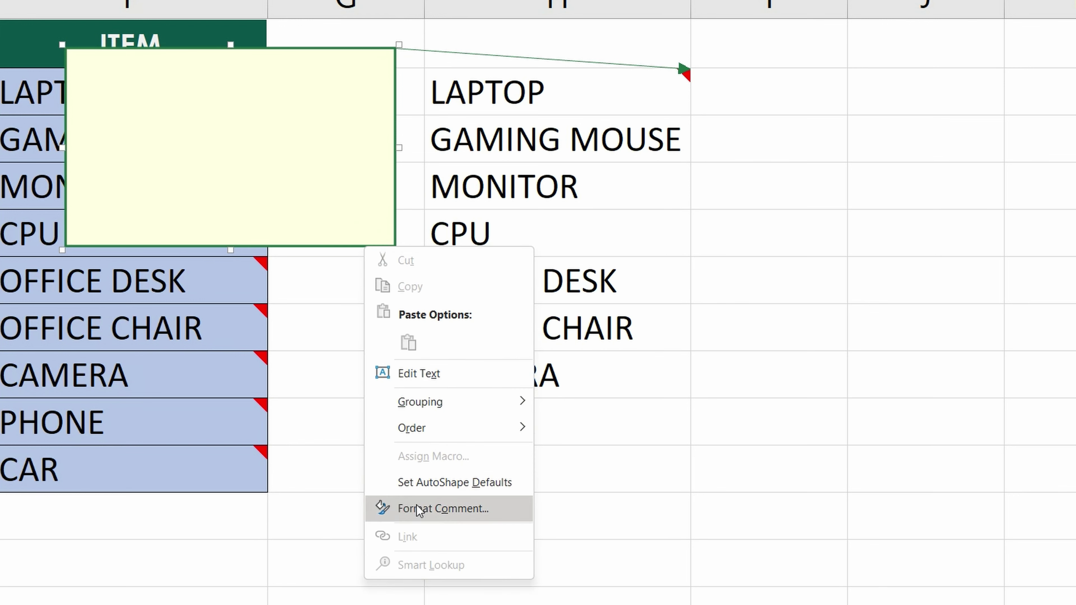
pyautogui.click(431, 511)
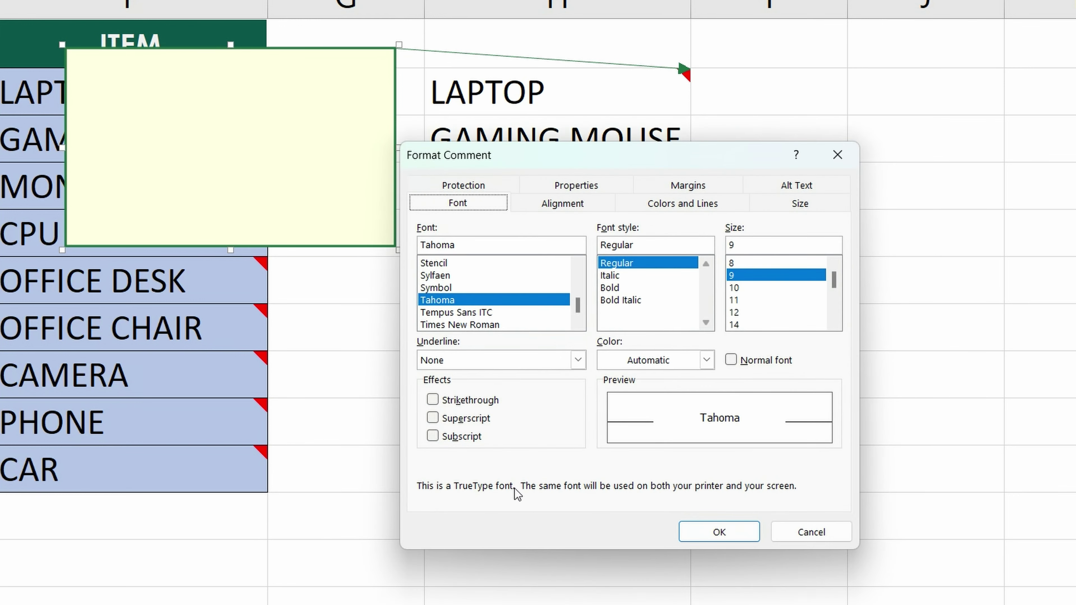
pyautogui.click(679, 205)
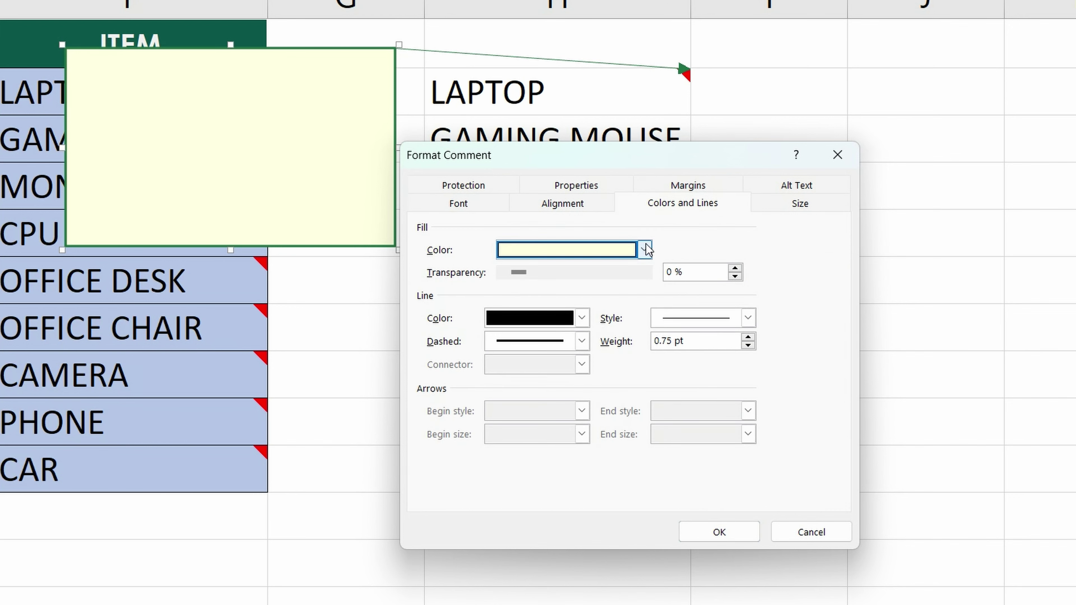
# Fill the comment's background with the Dell wallpaper picture from file.
pyautogui.click(644, 250)
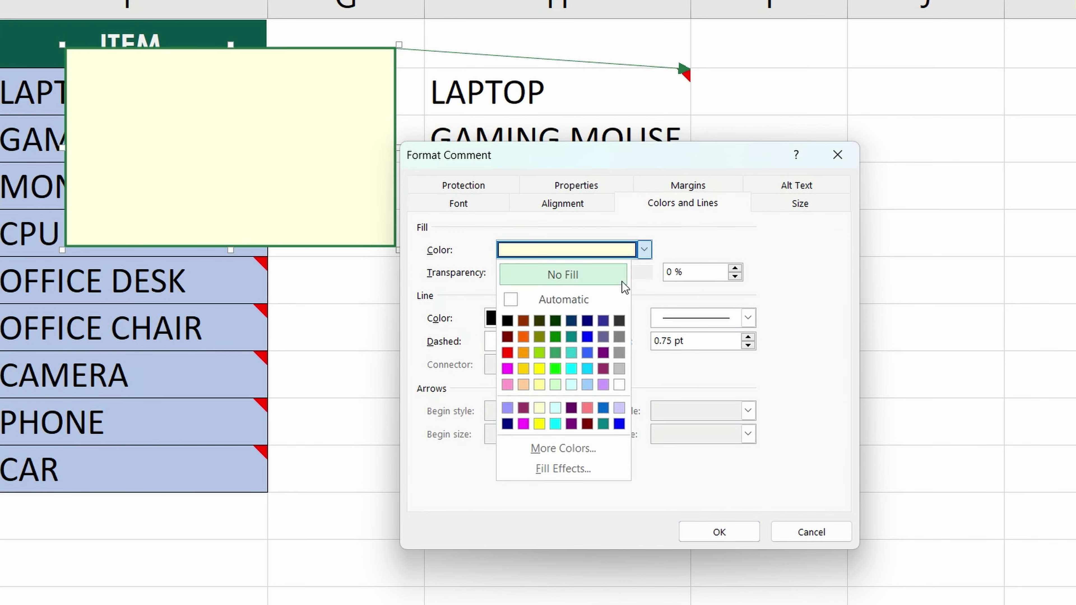
pyautogui.click(555, 471)
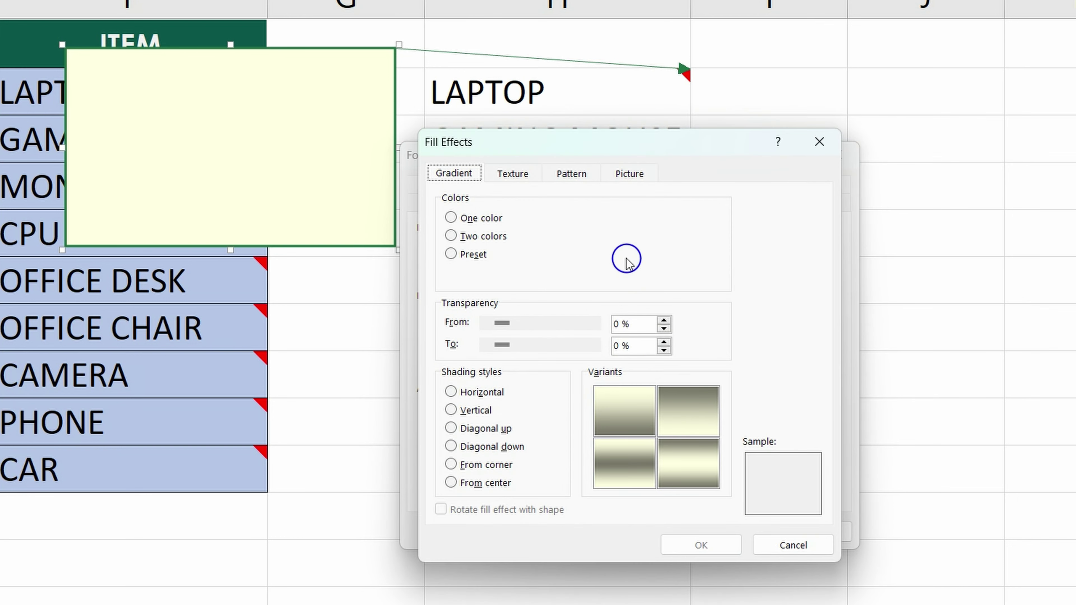
pyautogui.click(631, 174)
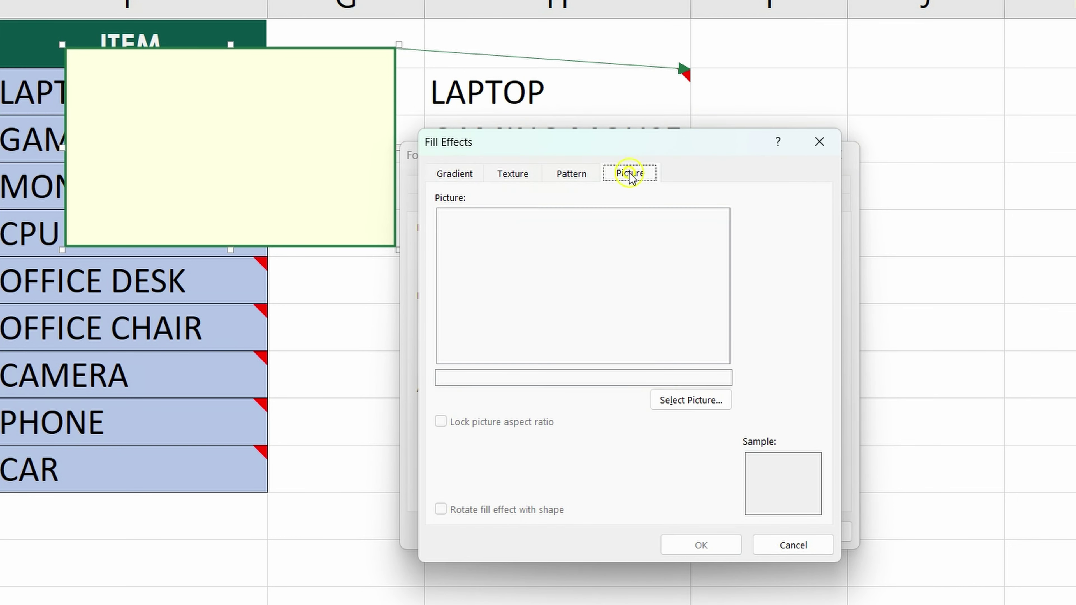
pyautogui.click(691, 401)
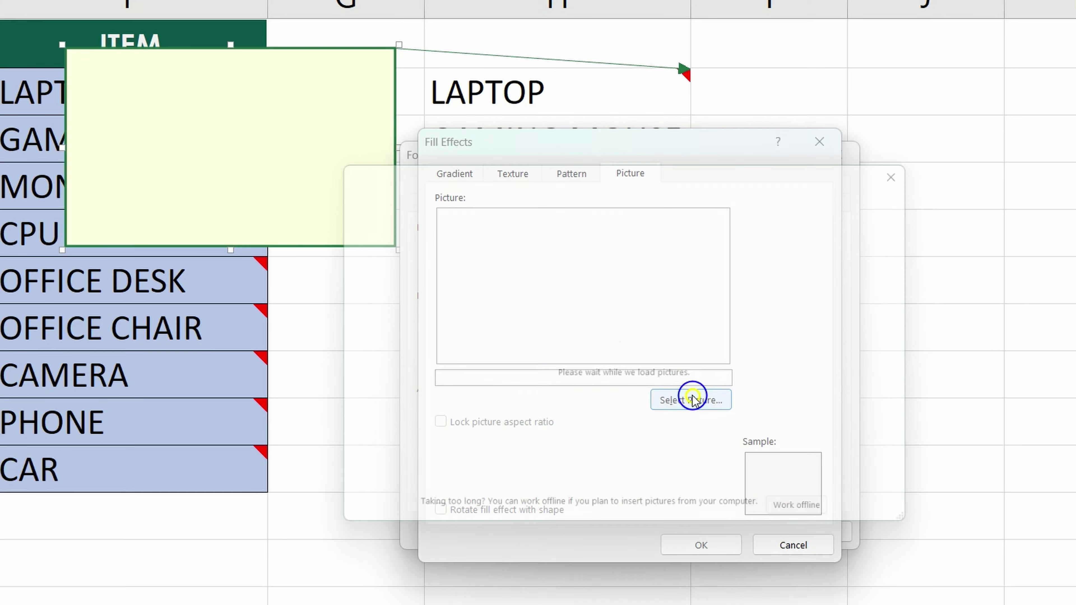
pyautogui.click(512, 257)
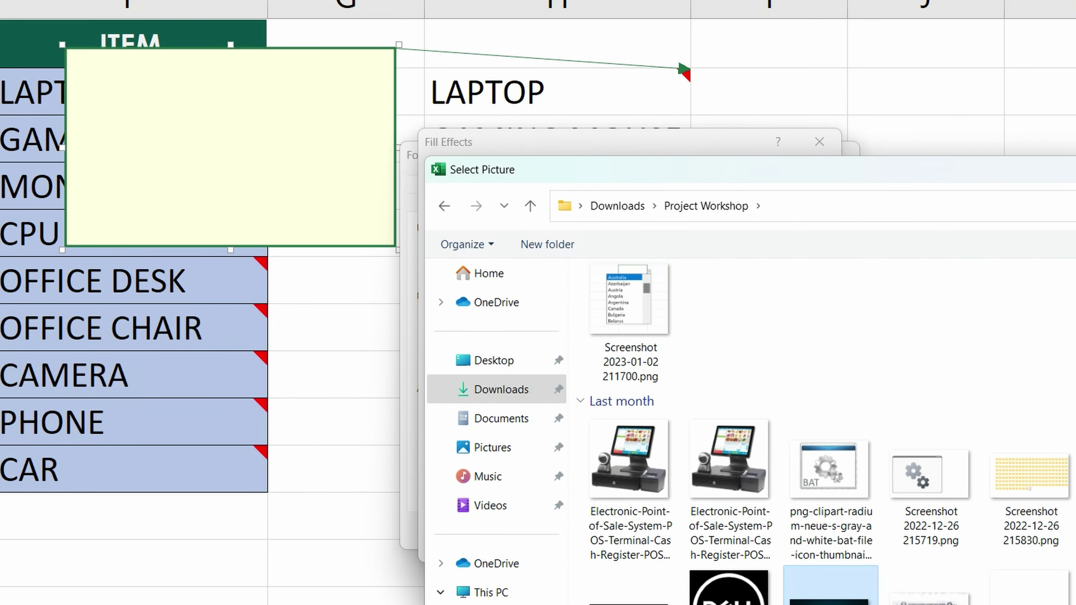
pyautogui.press('Return')
pyautogui.click(695, 545)
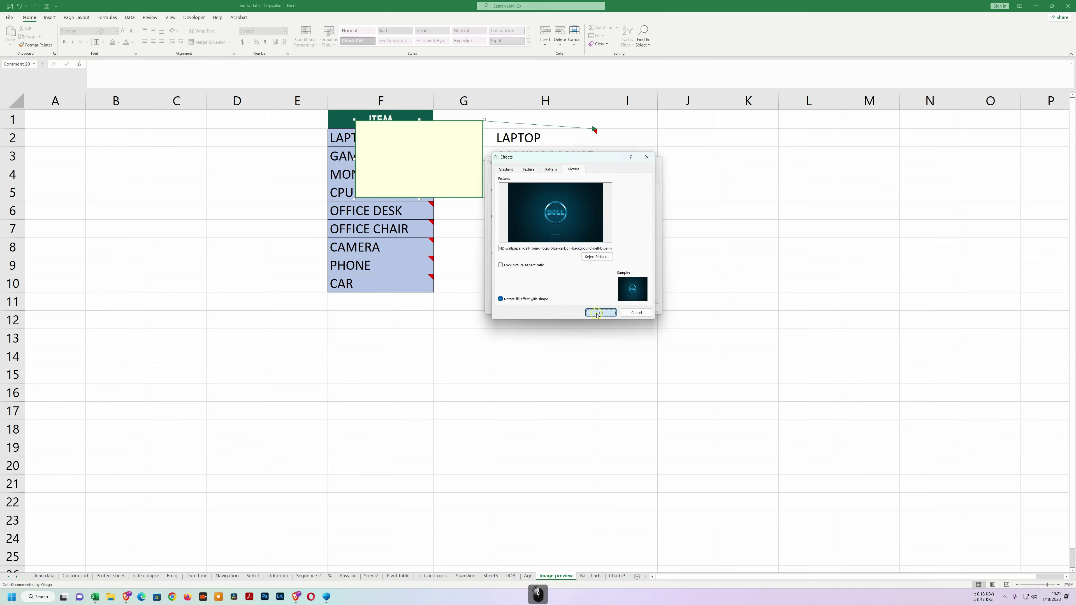
pyautogui.click(607, 308)
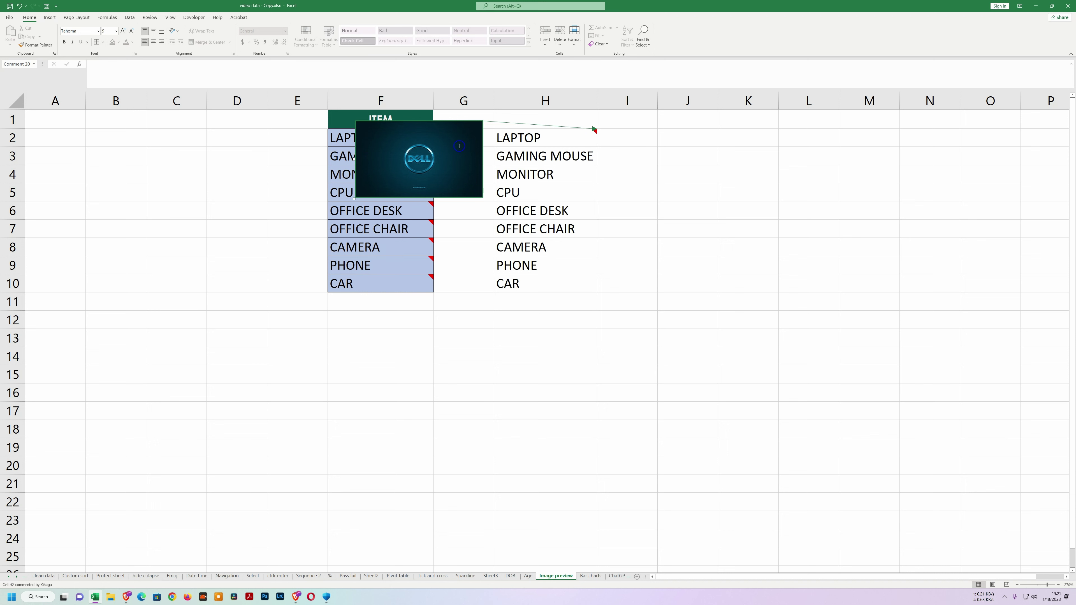
pyautogui.click(562, 265)
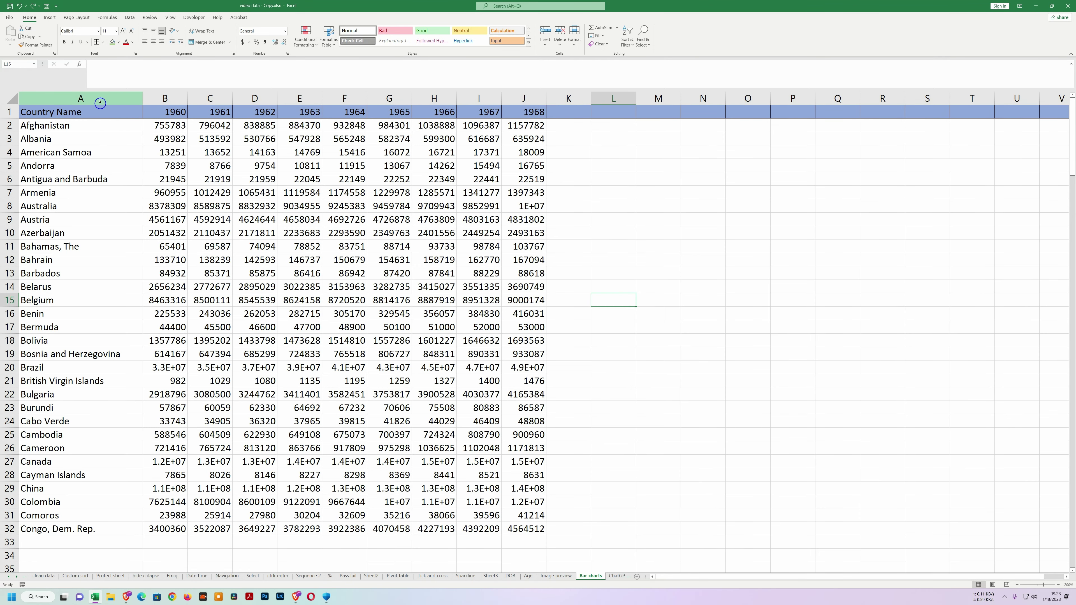
# Insert a quick clustered column chart of A2:G32 (1960–1965) and move it aside.
pyautogui.moveTo(47, 126); pyautogui.dragTo(381, 527)
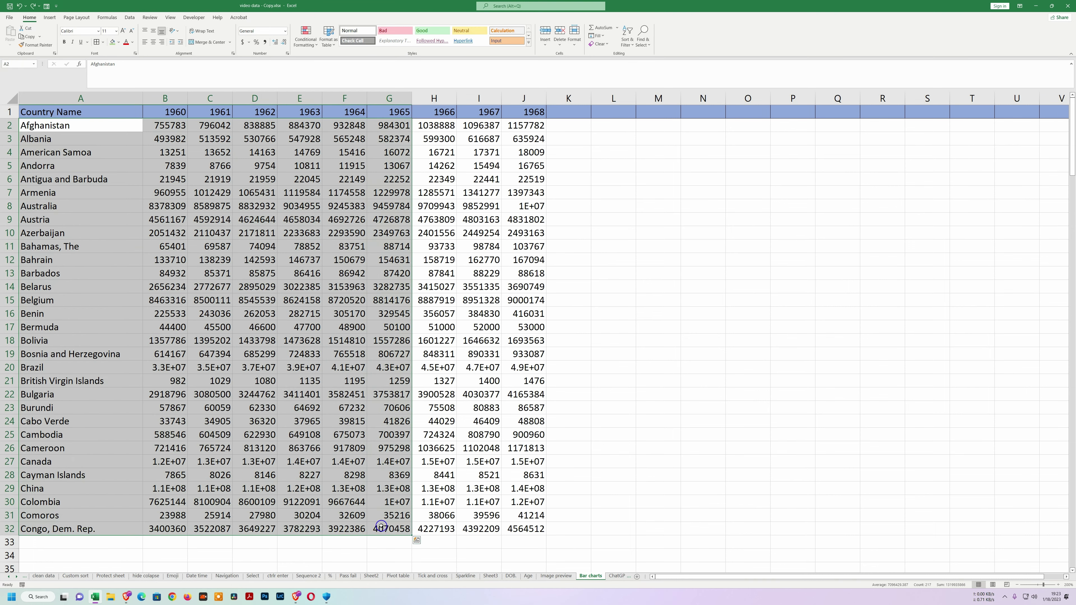
pyautogui.hotkey('alt', 'F1')
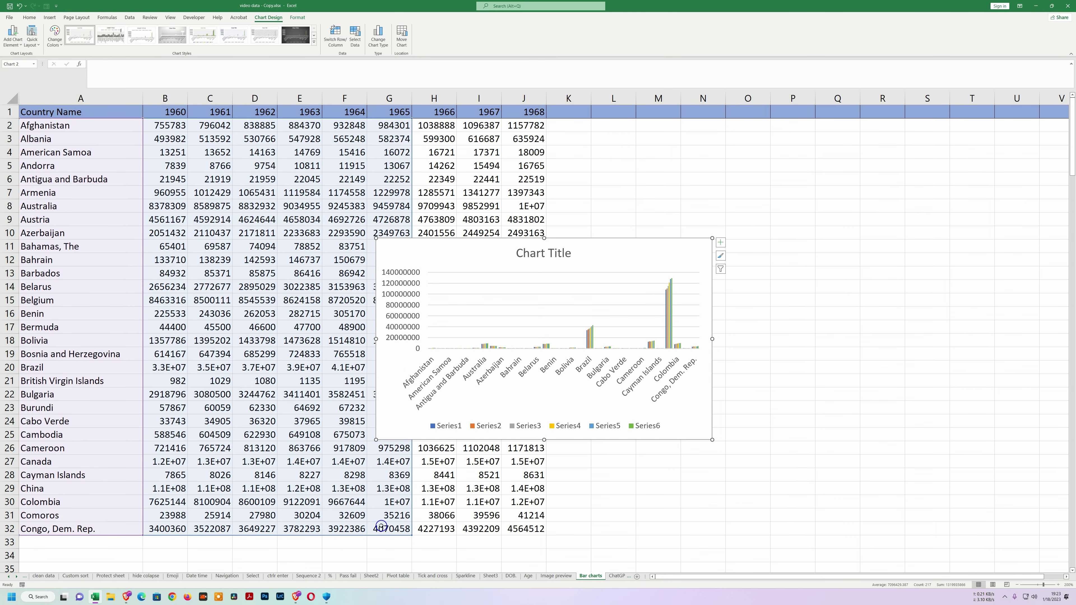
pyautogui.moveTo(593, 254); pyautogui.dragTo(710, 315)
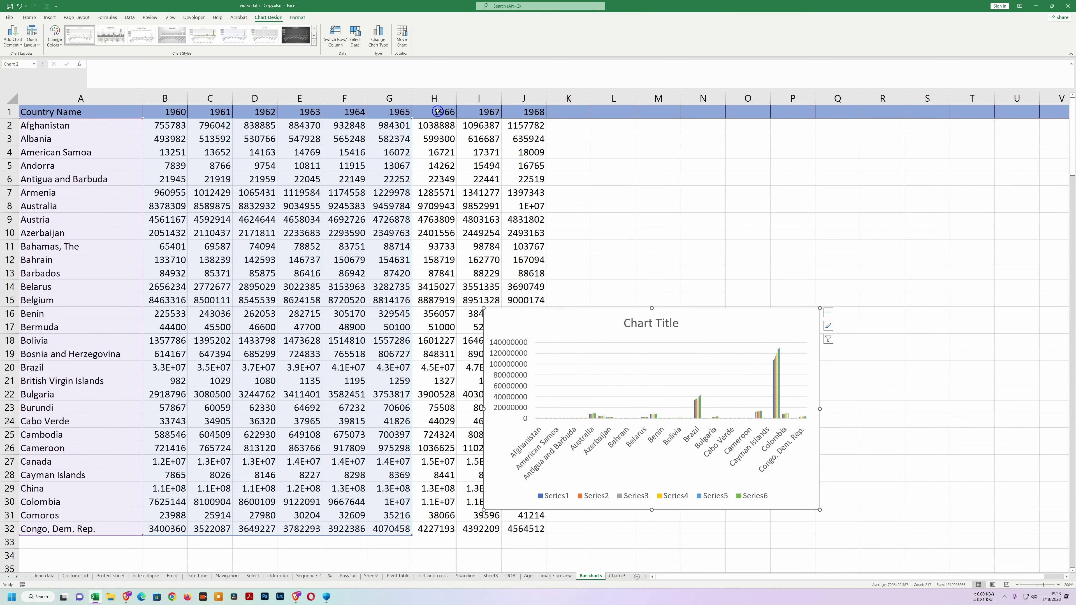
# Copy the 1966–1968 figures in H2:J32 and paste them into the chart as new series.
pyautogui.moveTo(432, 123); pyautogui.dragTo(519, 530)
pyautogui.hotkey('ctrl', 'c')
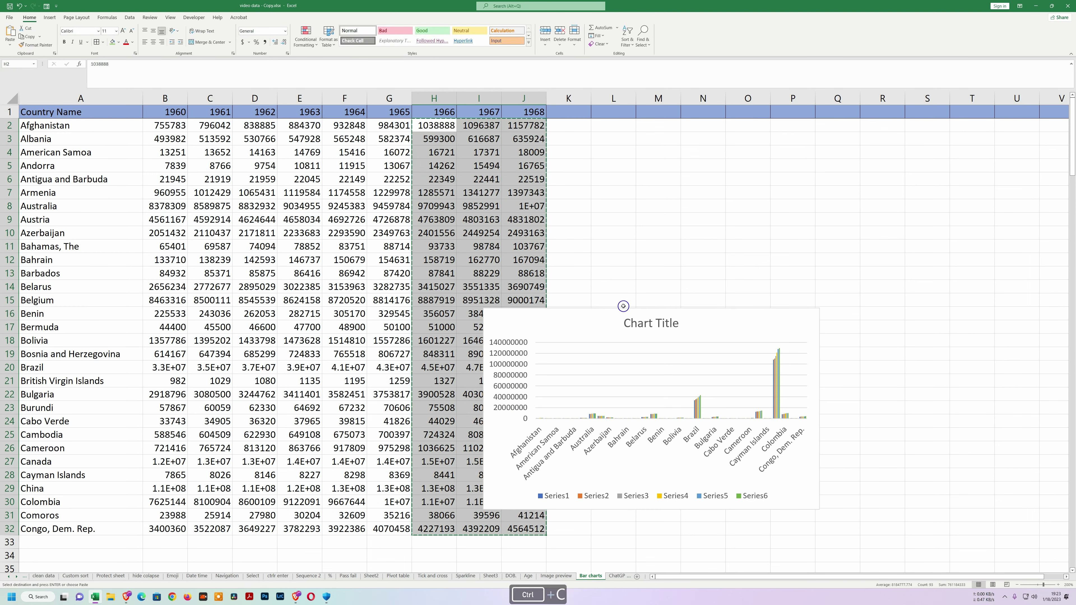
pyautogui.click(699, 329)
pyautogui.hotkey('ctrl', 'v')
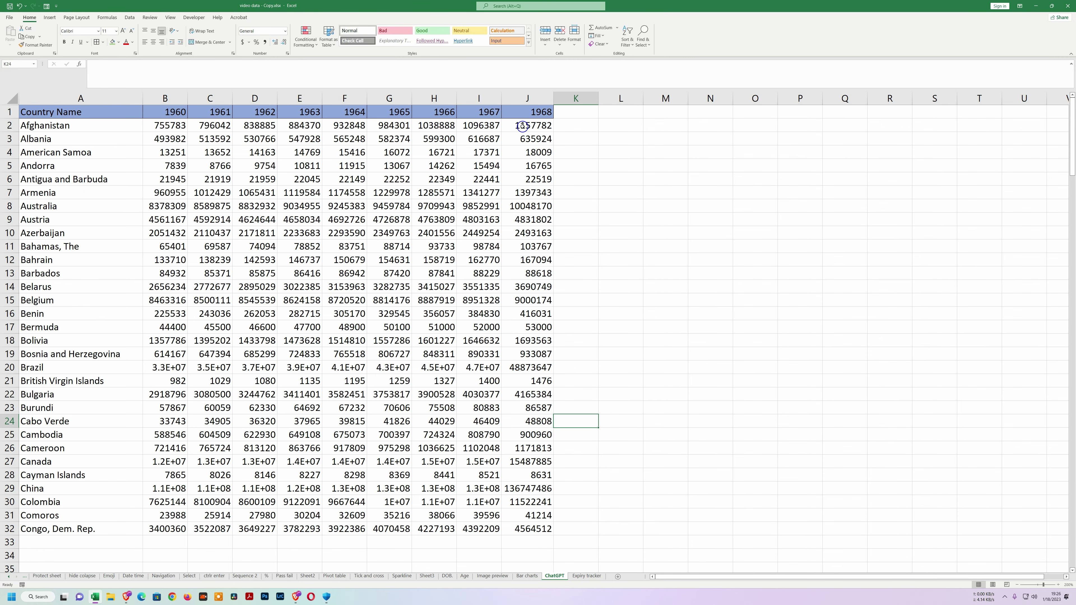
# AutoSum J2:J32 into J33, giving a total of 260388204.
pyautogui.moveTo(526, 125); pyautogui.dragTo(540, 530)
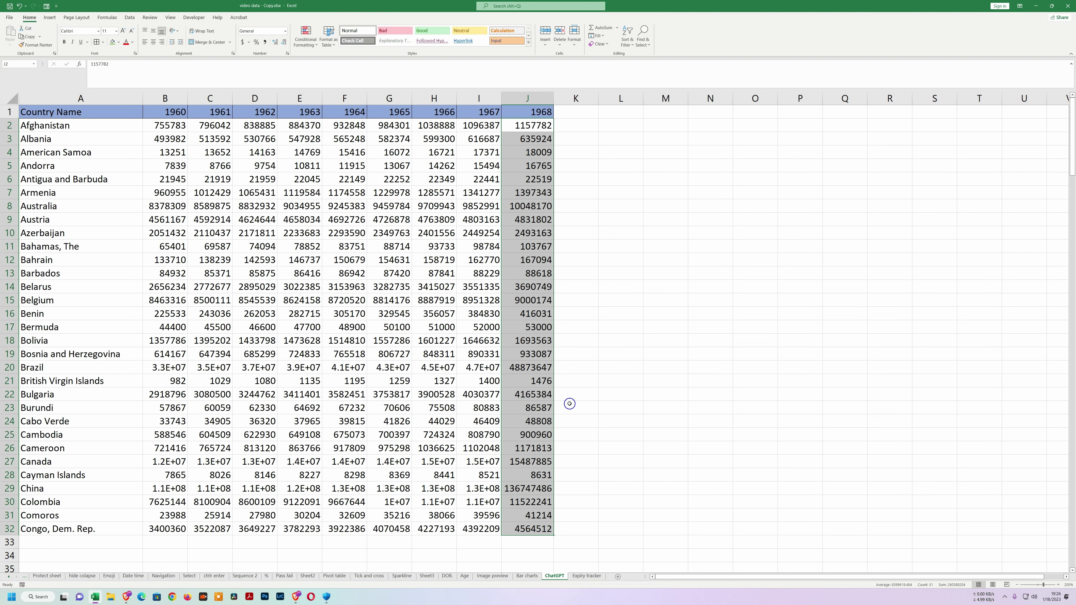
pyautogui.hotkey('alt', '=')
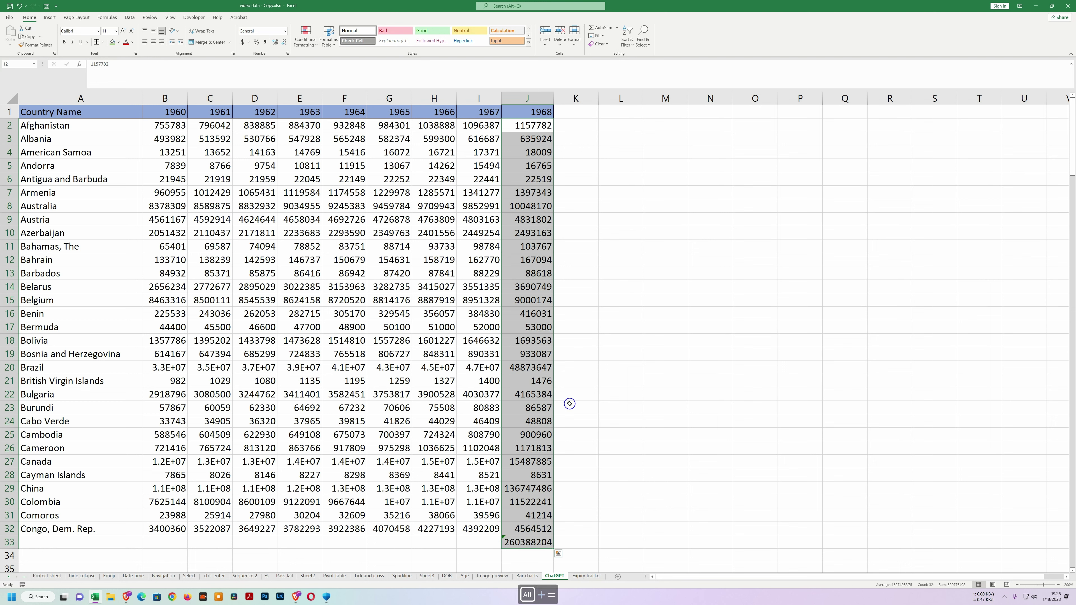
pyautogui.click(530, 544)
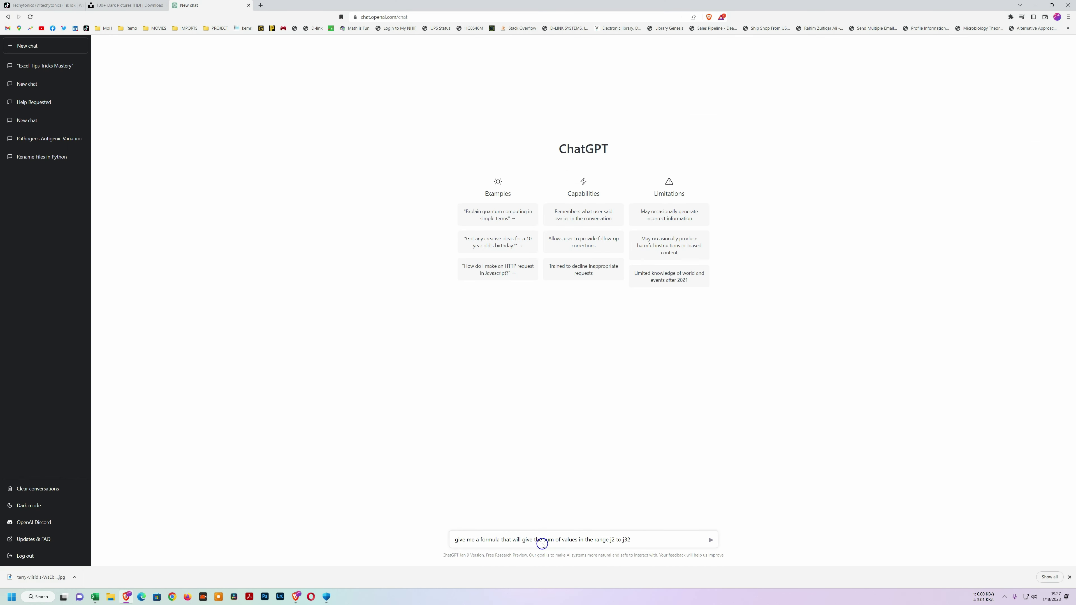
# Ask ChatGPT for the formula summing J2 to J32 and copy its =SUM(J2:J32) answer.
pyautogui.press('Return')
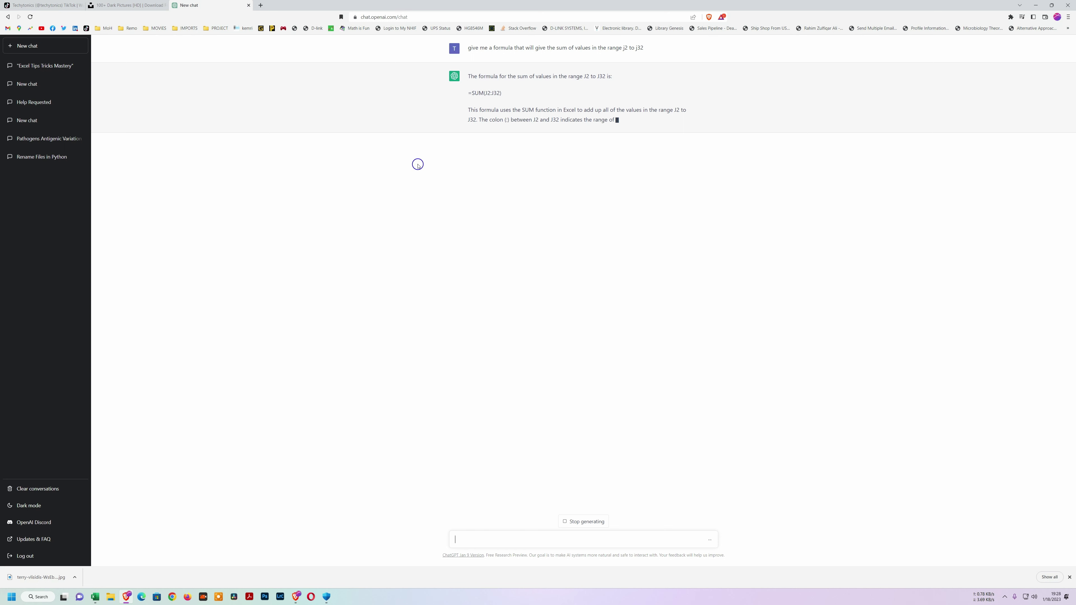
pyautogui.moveTo(470, 92); pyautogui.dragTo(504, 94)
pyautogui.hotkey('ctrl', 'c')
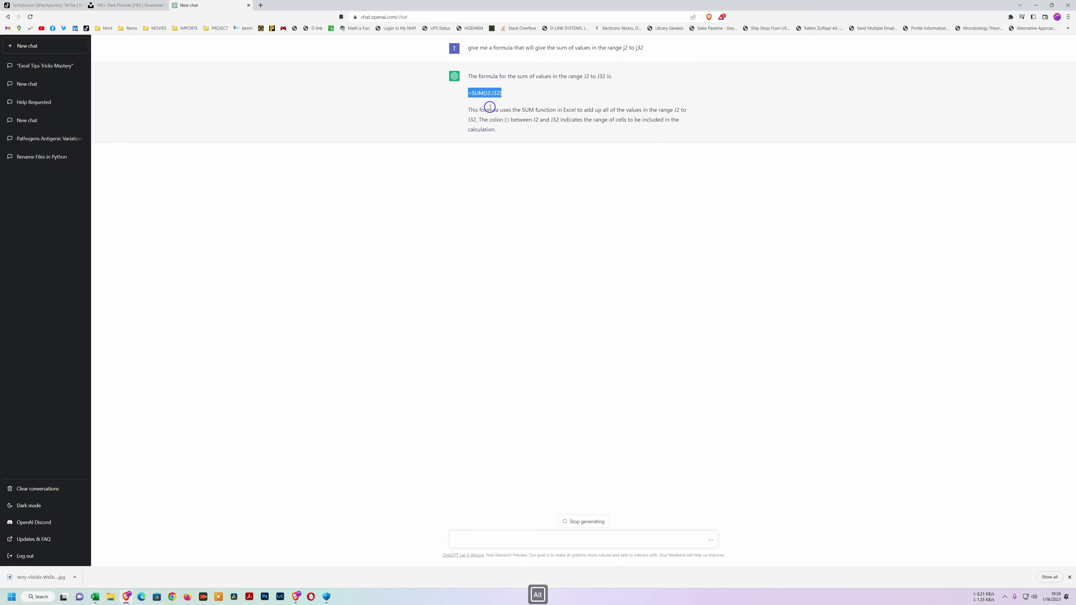
# Paste =SUM(J2:J32) into K33 of the Excel sheet and autofit column K to show 260388204.
pyautogui.hotkey('alt', 'Tab')
pyautogui.click(570, 547)
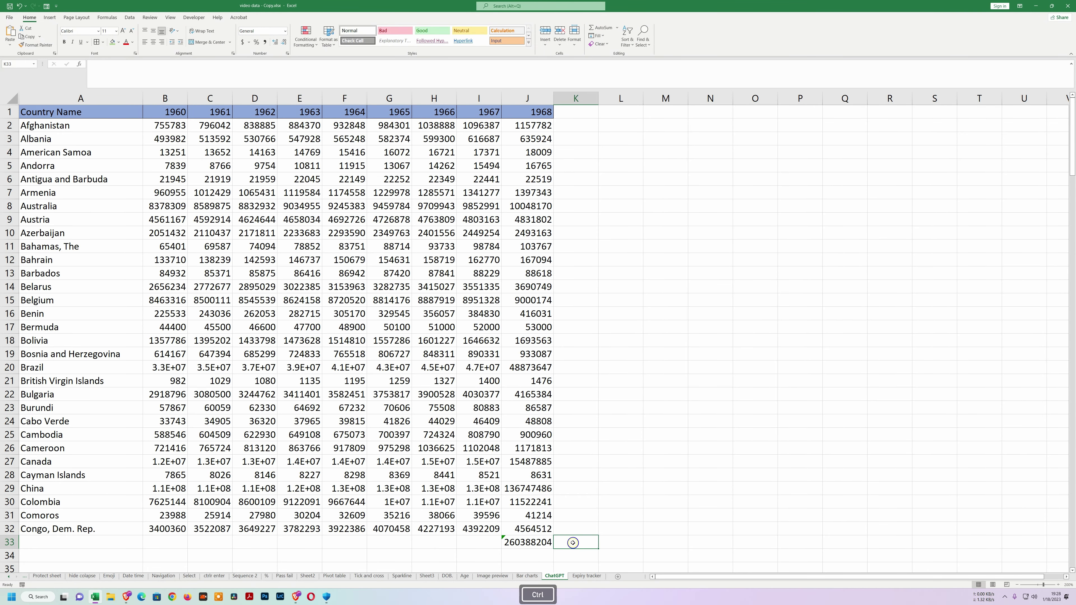
pyautogui.hotkey('ctrl', 'v')
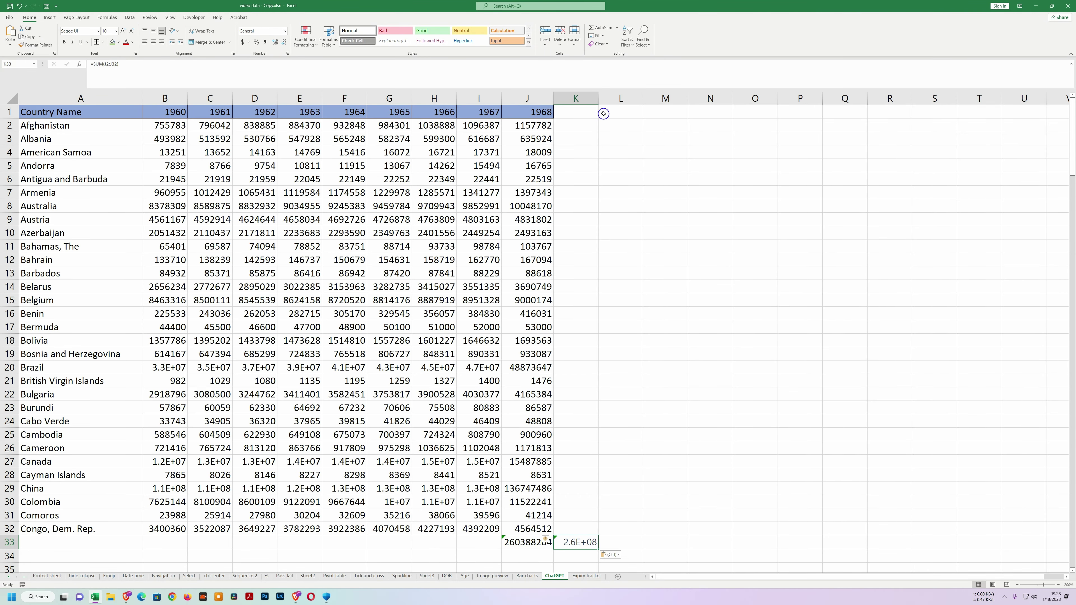
pyautogui.doubleClick(599, 100)
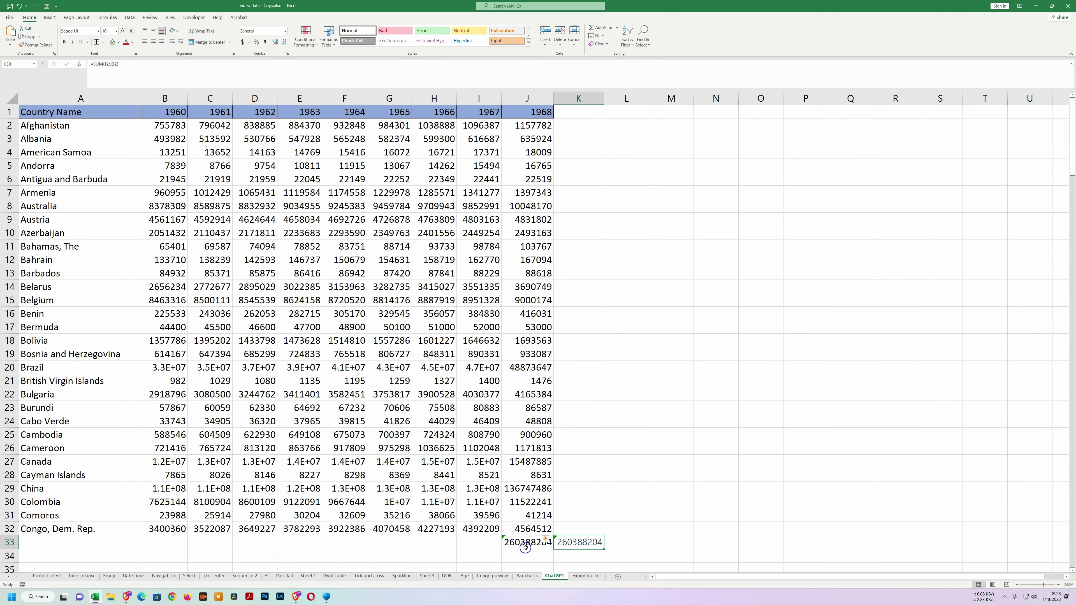